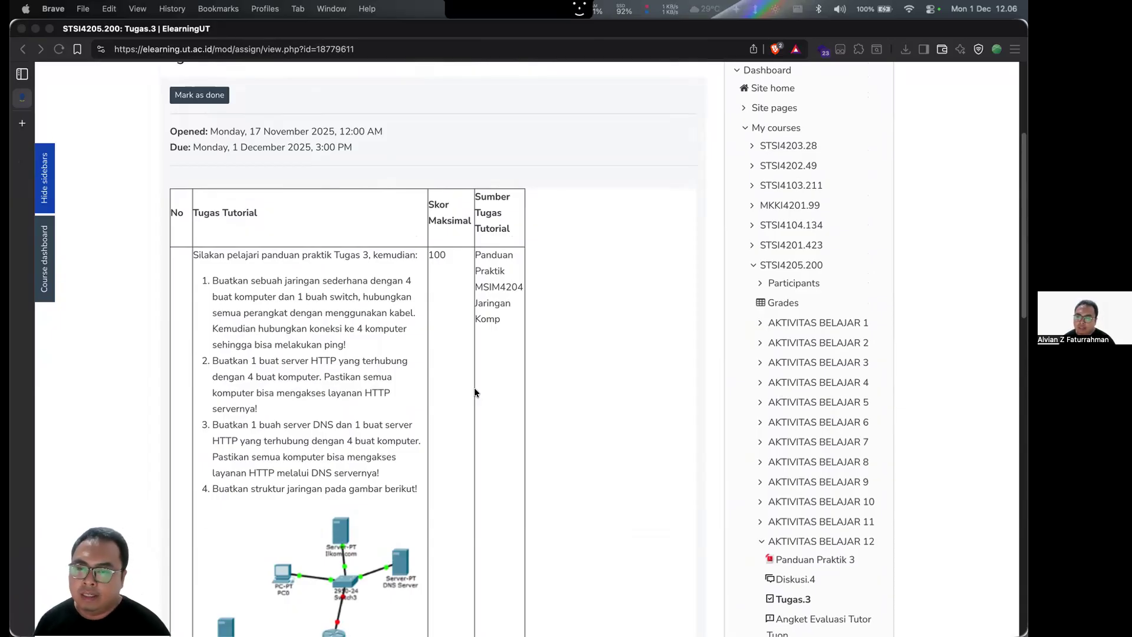
- Review the Tugas 3 assignment's four network-building tasks and its reference topology diagram
scroll(383, 323, down, 3)
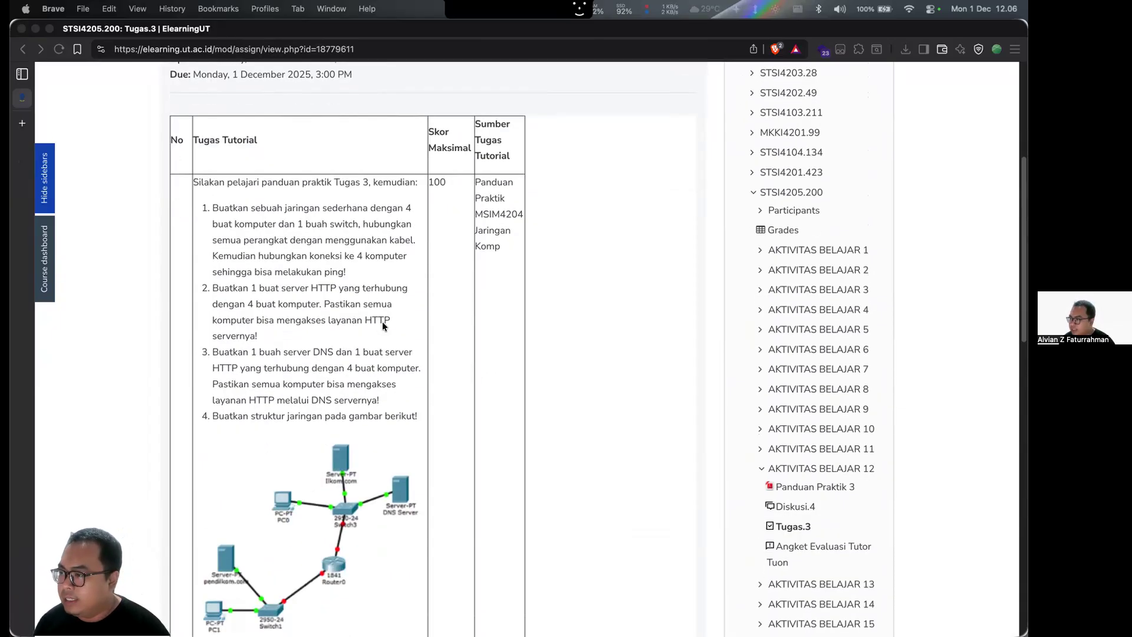
scroll(357, 236, down, 4)
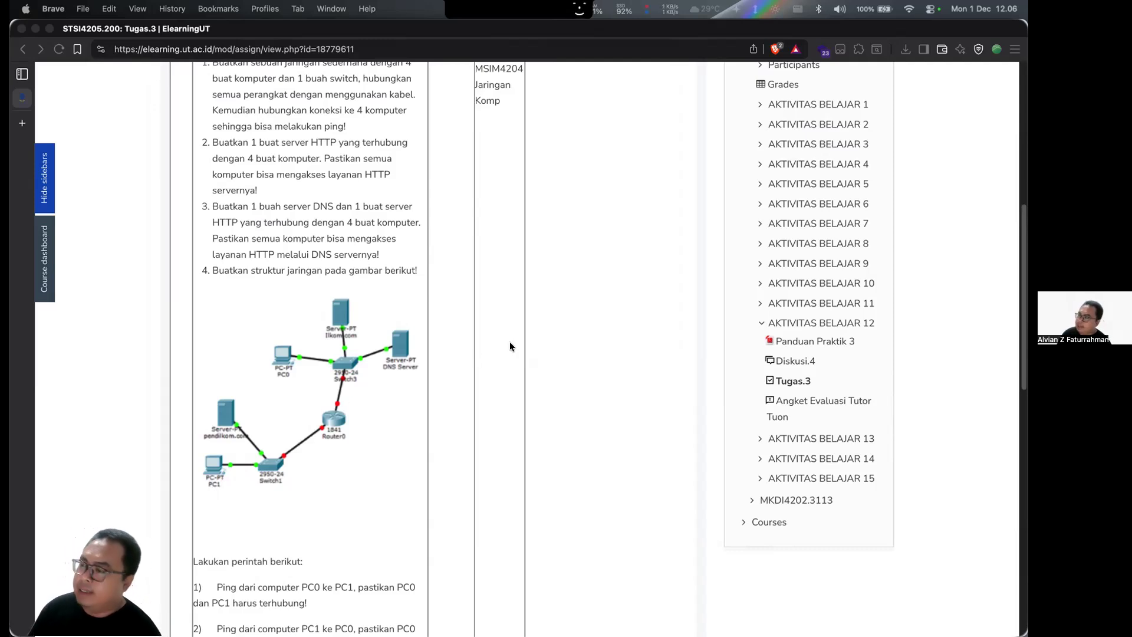
key(ctrl+Up)
click(462, 247)
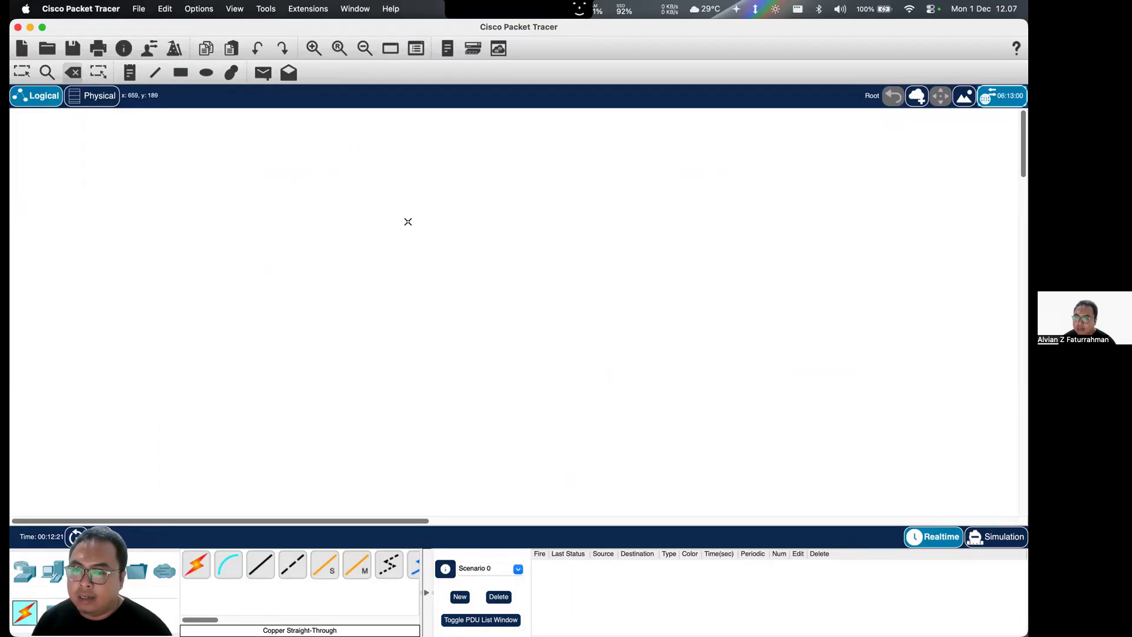
key(ctrl+Up)
click(504, 248)
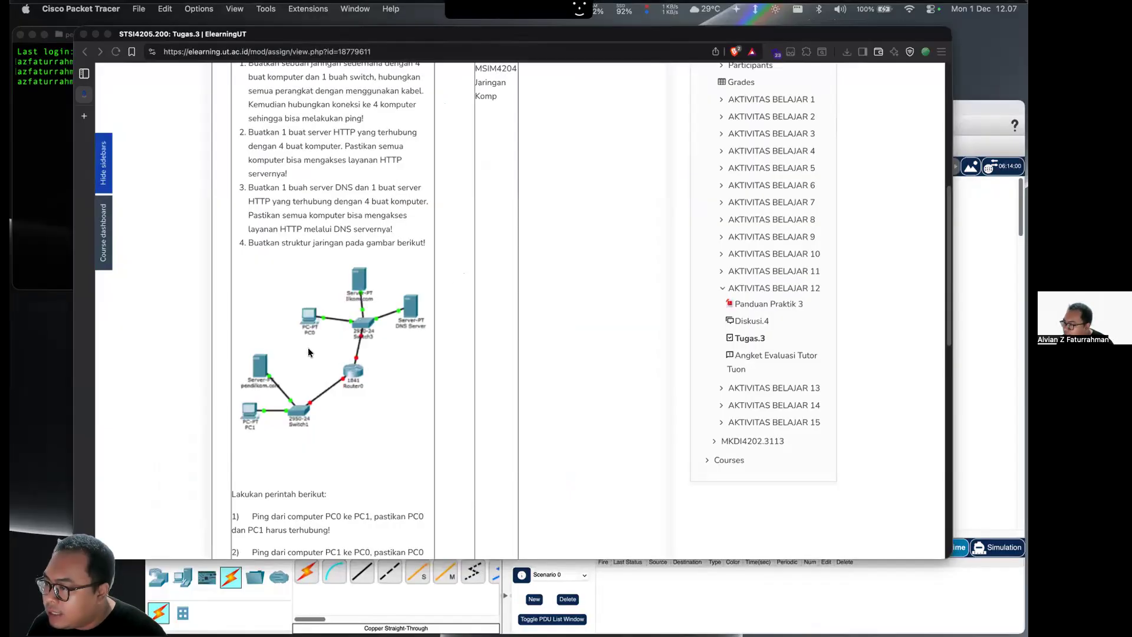
scroll(387, 380, up, 5)
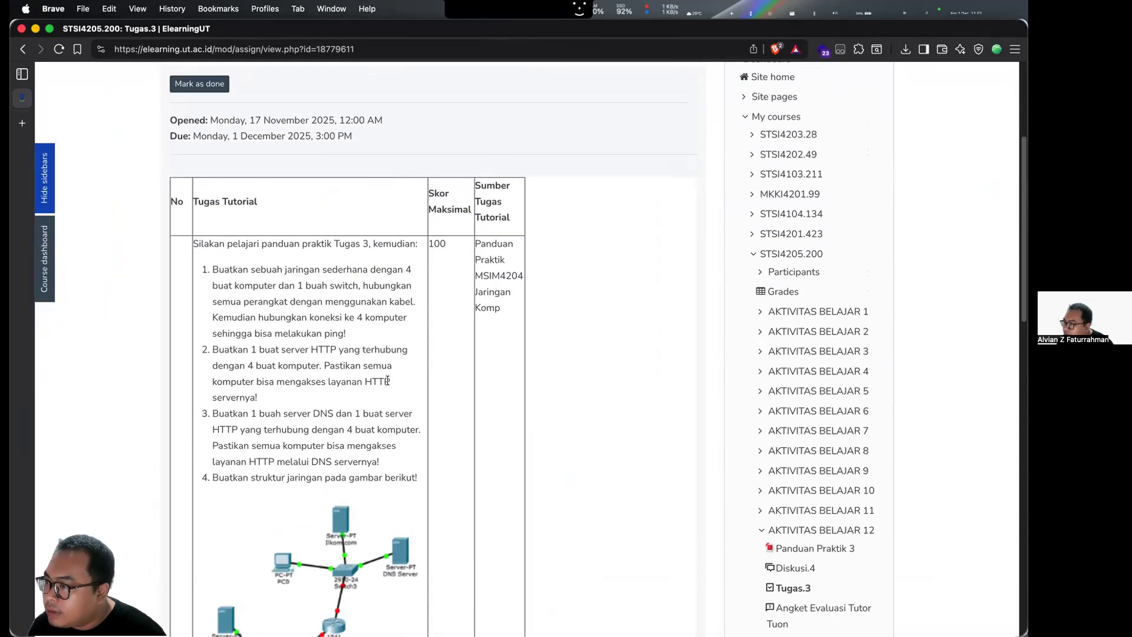
scroll(309, 376, down, 2)
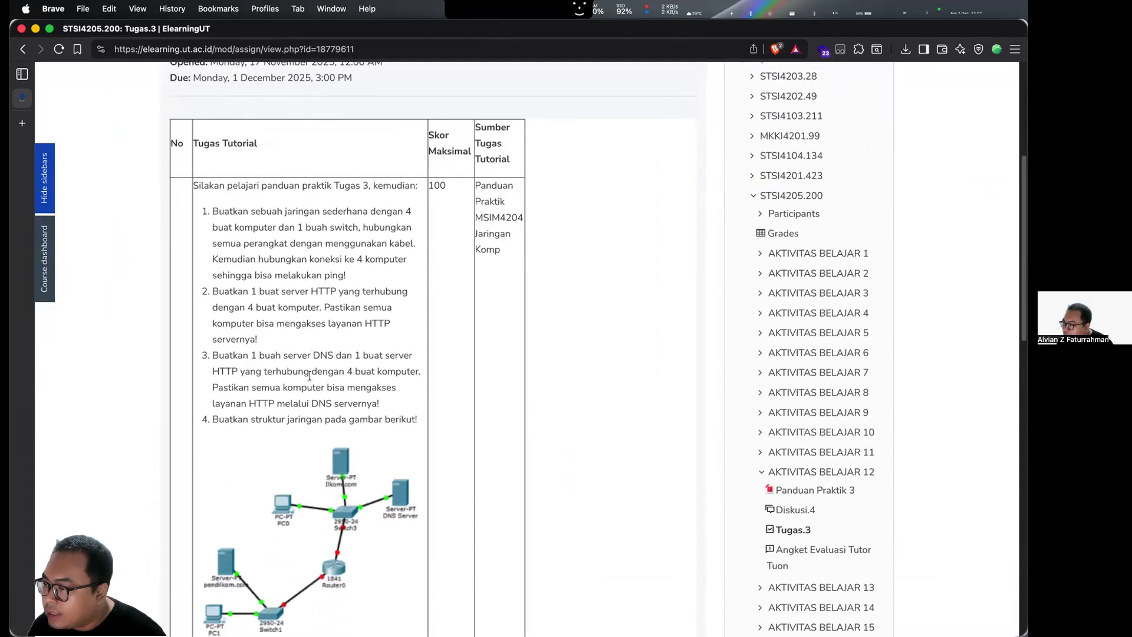
scroll(312, 379, down, 2)
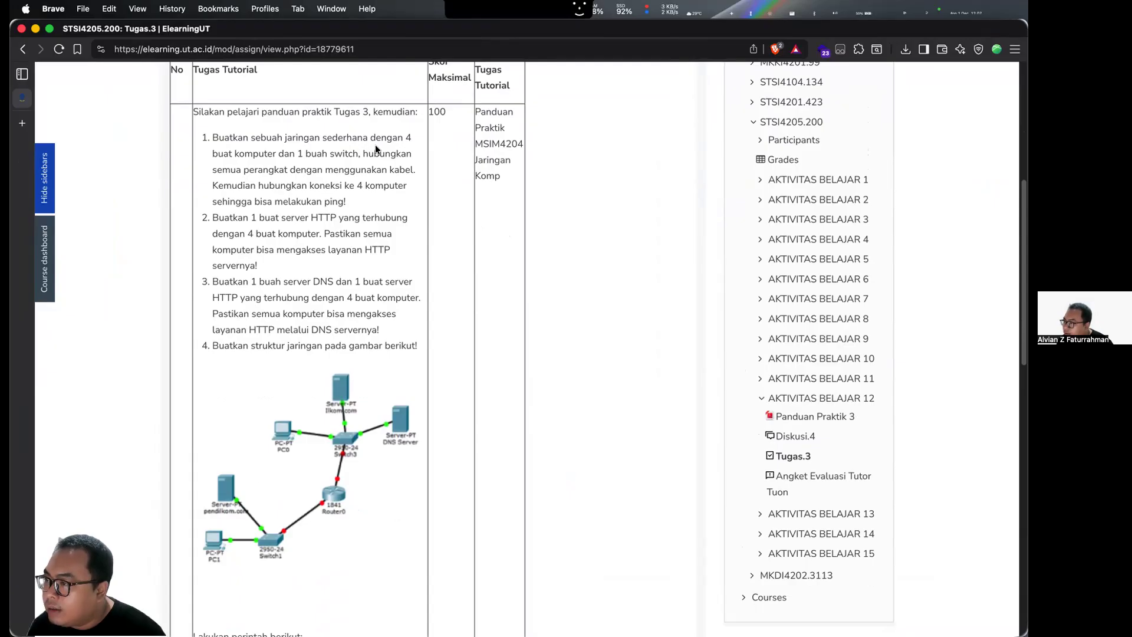
- Switch to Cisco Packet Tracer and place four PCs in the empty logical workspace
key(ctrl+Up)
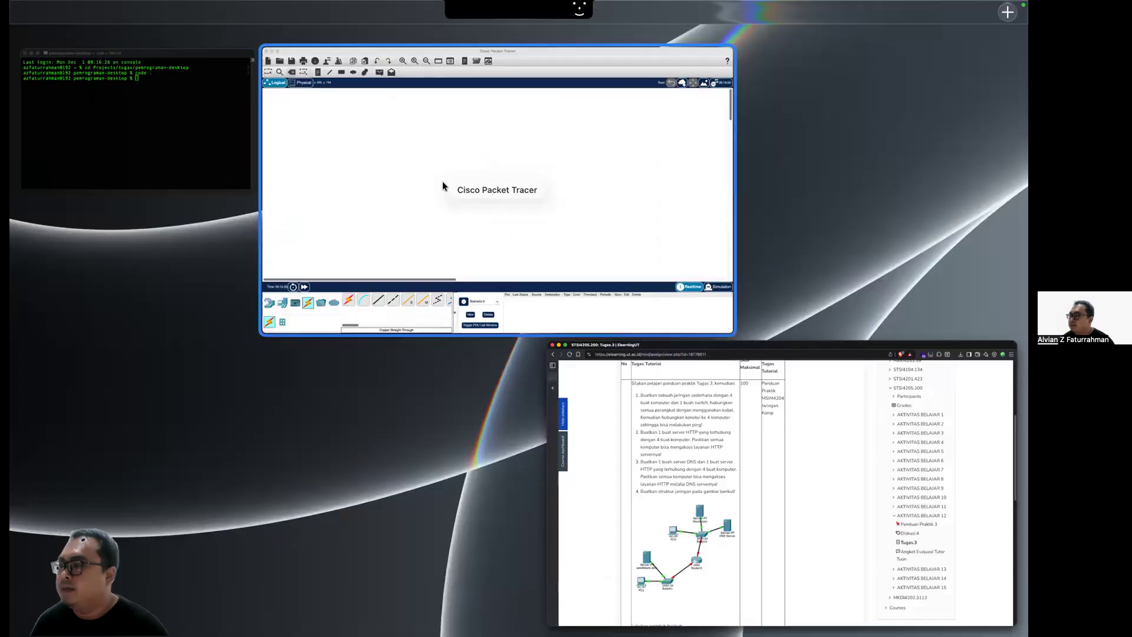
click(443, 183)
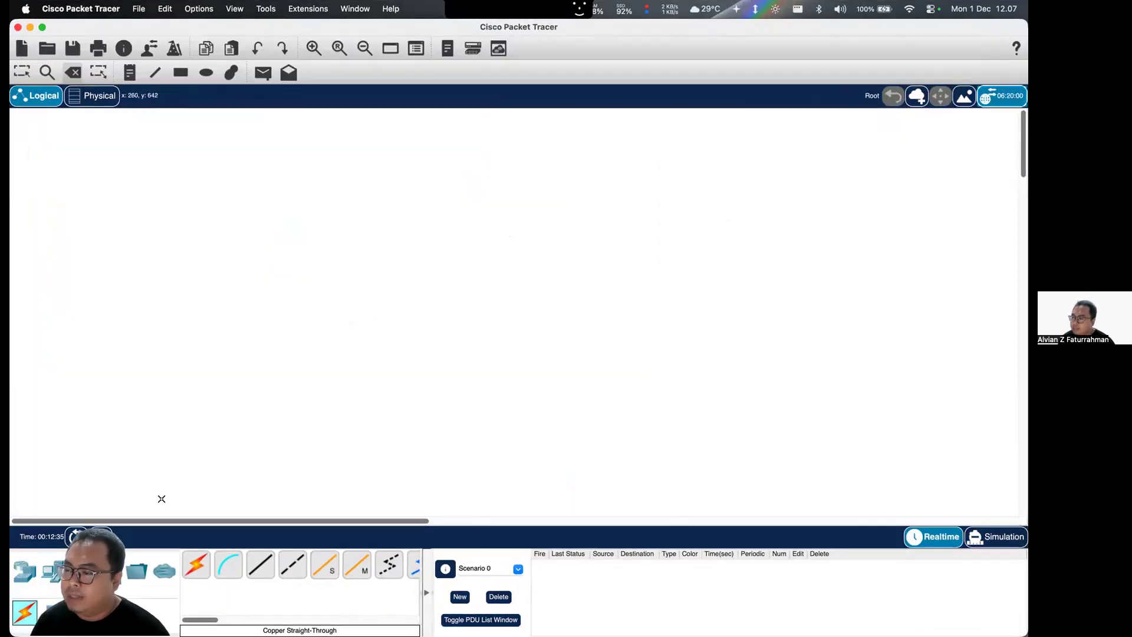
click(52, 571)
drag(196, 565, 190, 353)
drag(197, 564, 491, 314)
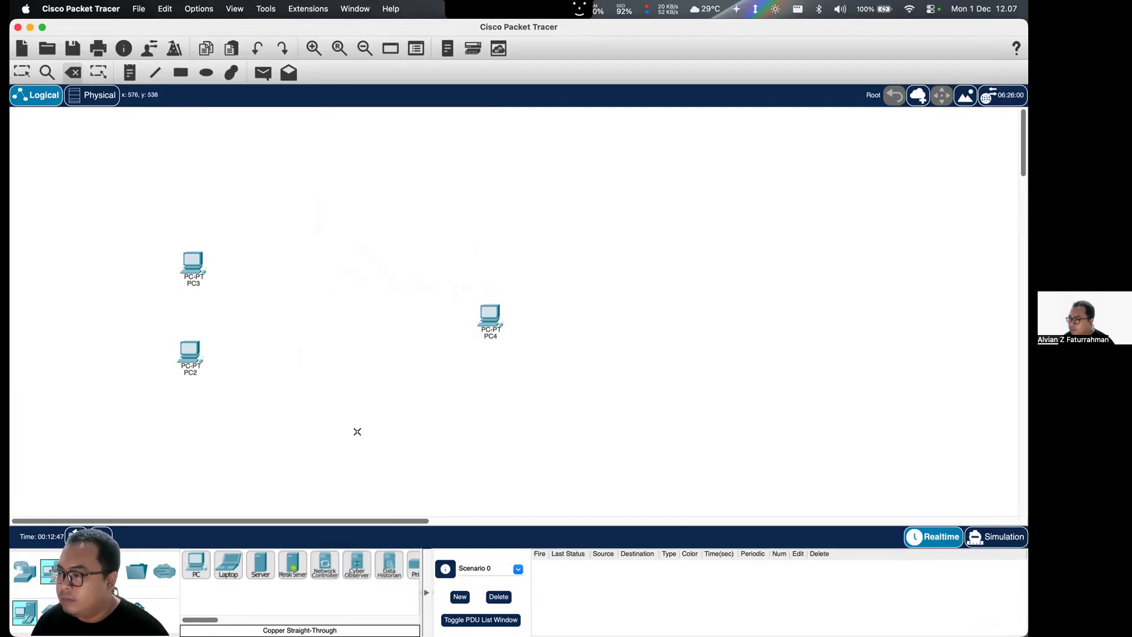
drag(196, 565, 334, 446)
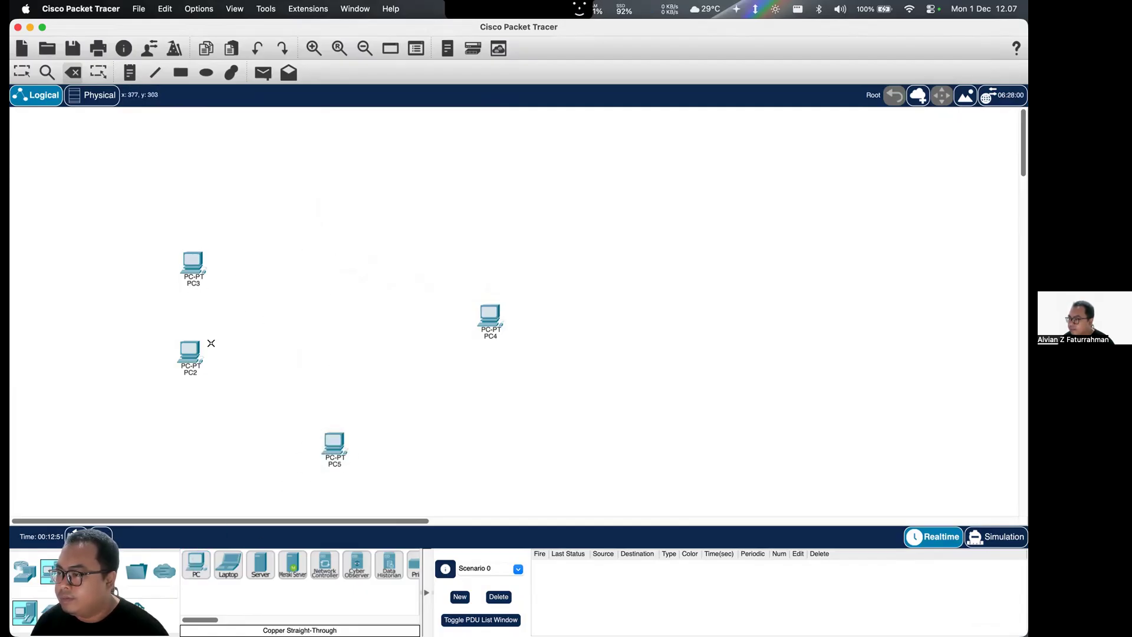
key(Escape)
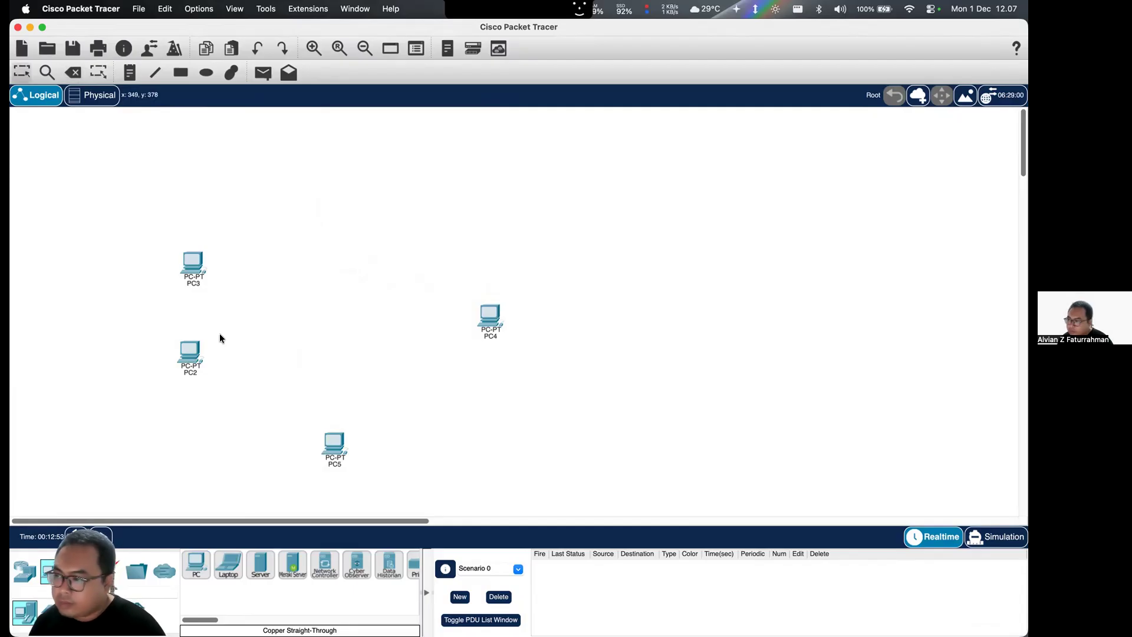
- Arrange the four PCs in a cross layout, with PC3 above, PC5 below, PC2 and PC4 on either side
drag(190, 270, 349, 267)
drag(191, 358, 187, 330)
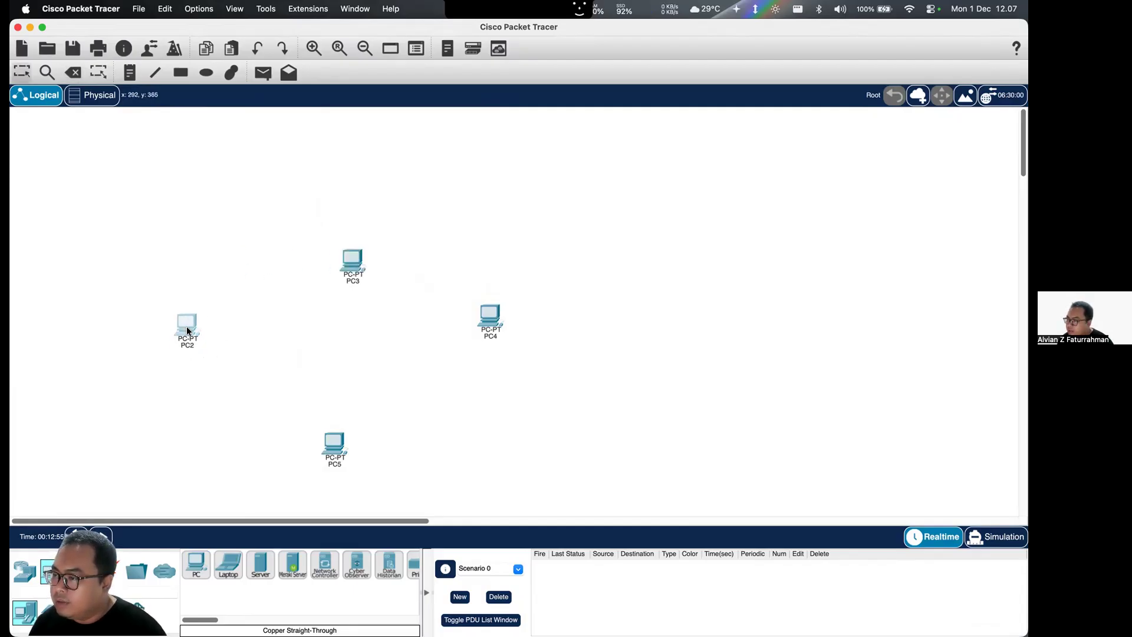
drag(325, 439, 315, 413)
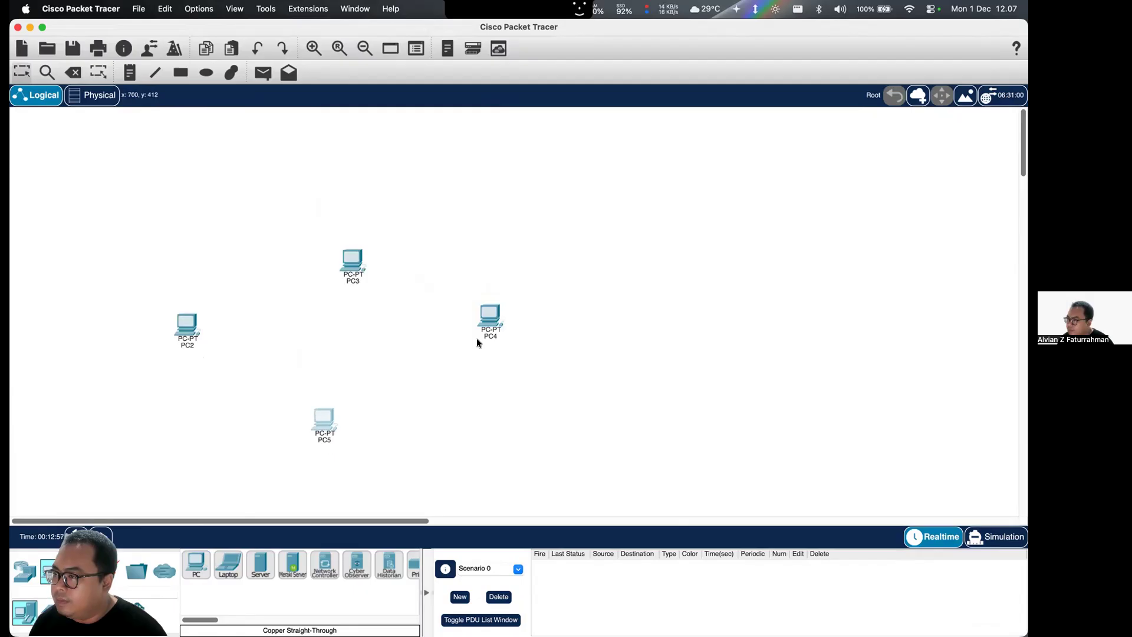
drag(490, 319, 487, 343)
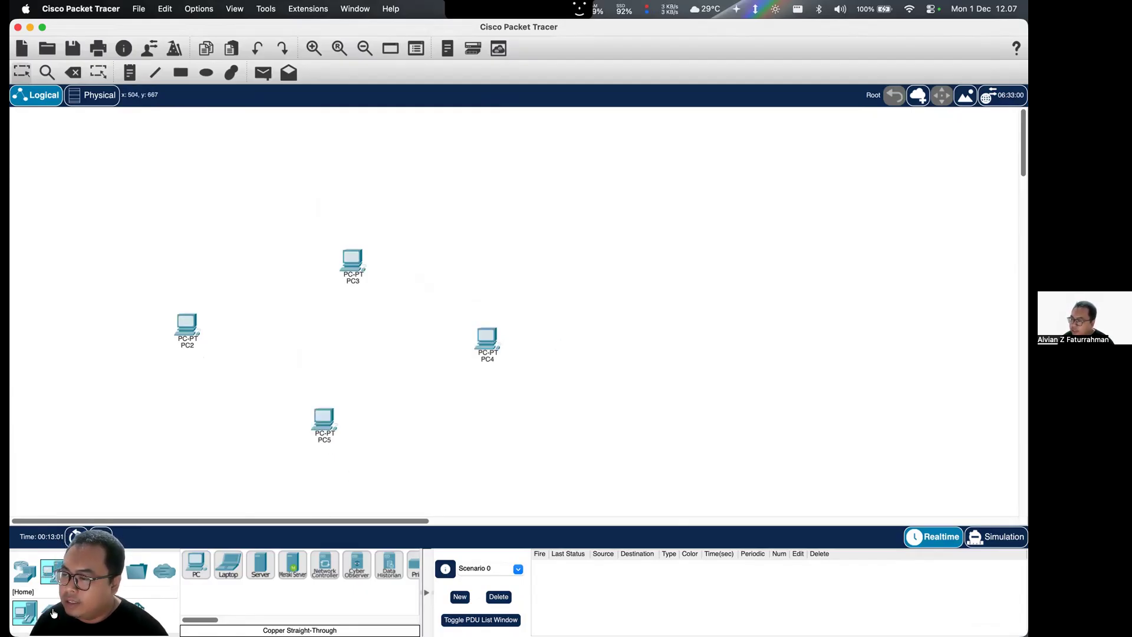
- Place a PT-Switch in the middle of the four PCs
click(53, 614)
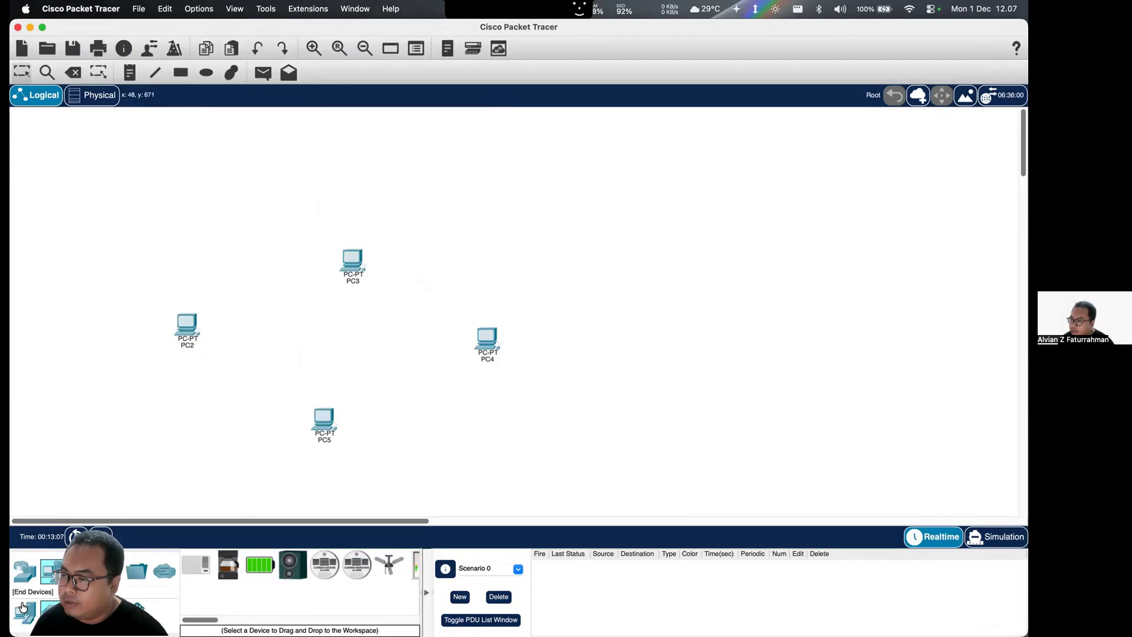
click(23, 607)
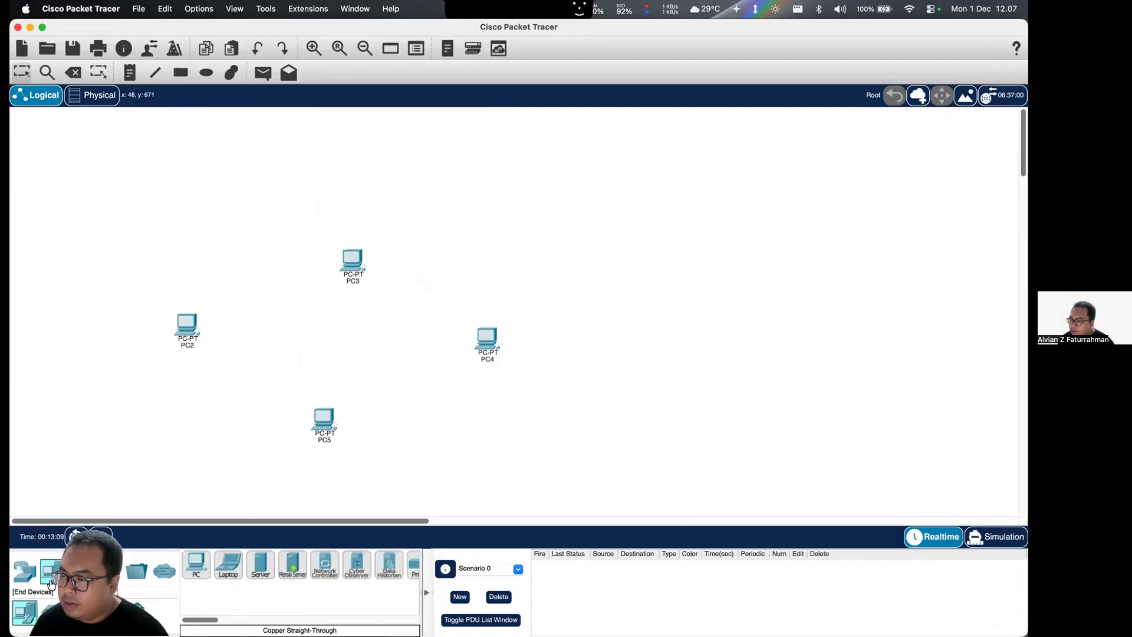
click(25, 571)
click(51, 610)
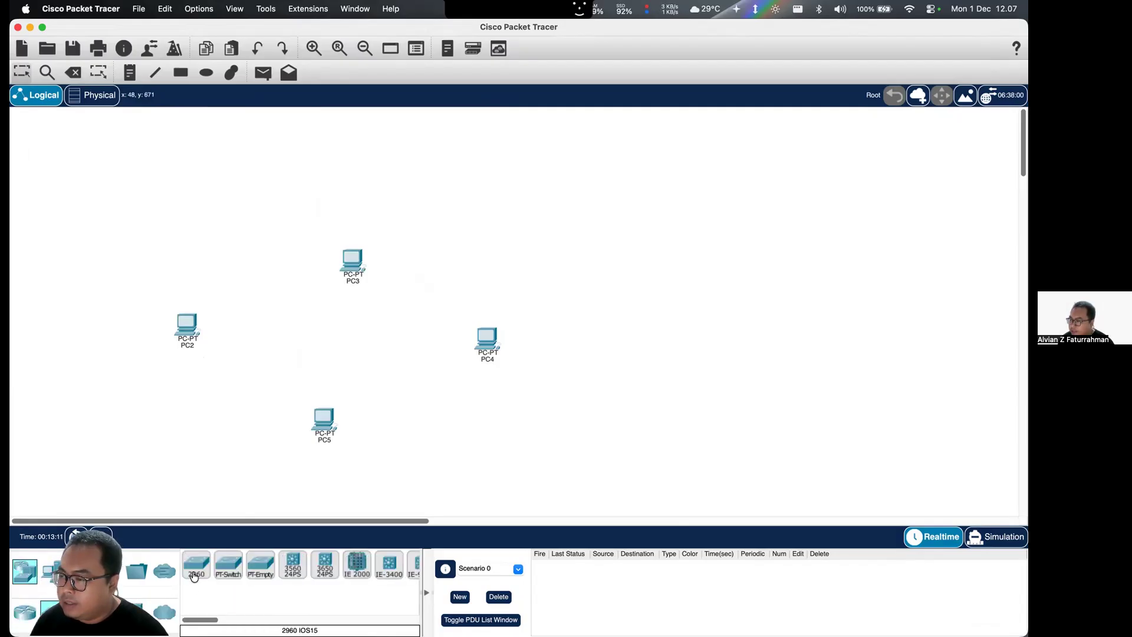
click(238, 568)
click(337, 353)
drag(338, 352, 338, 327)
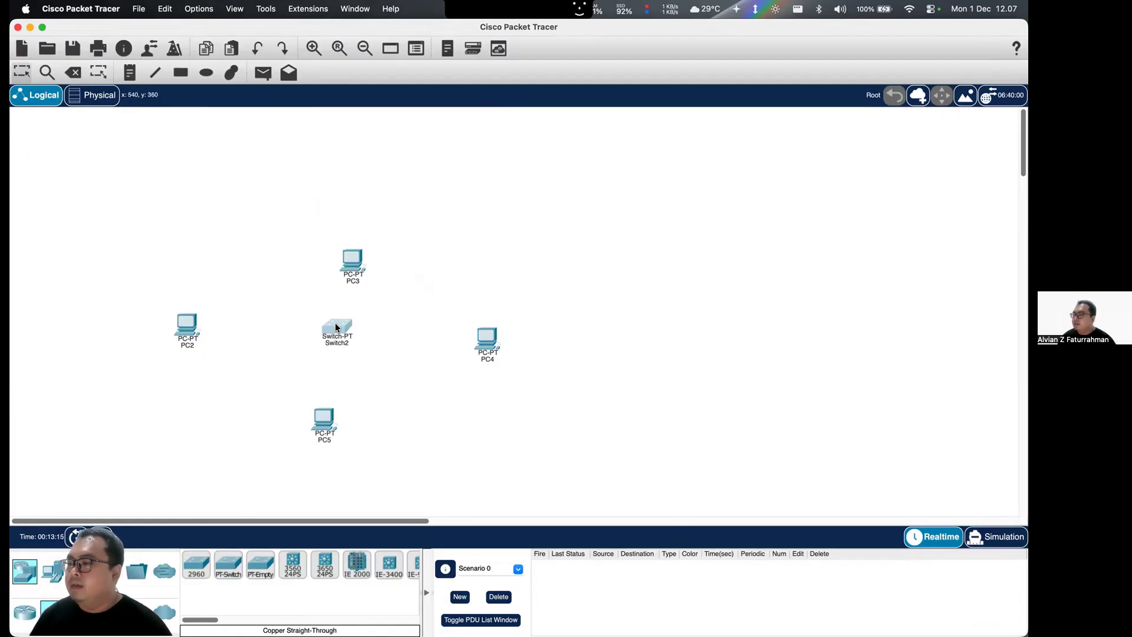
- Connect the switch to PC2's FastEthernet0 port with a copper straight-through cable
click(110, 569)
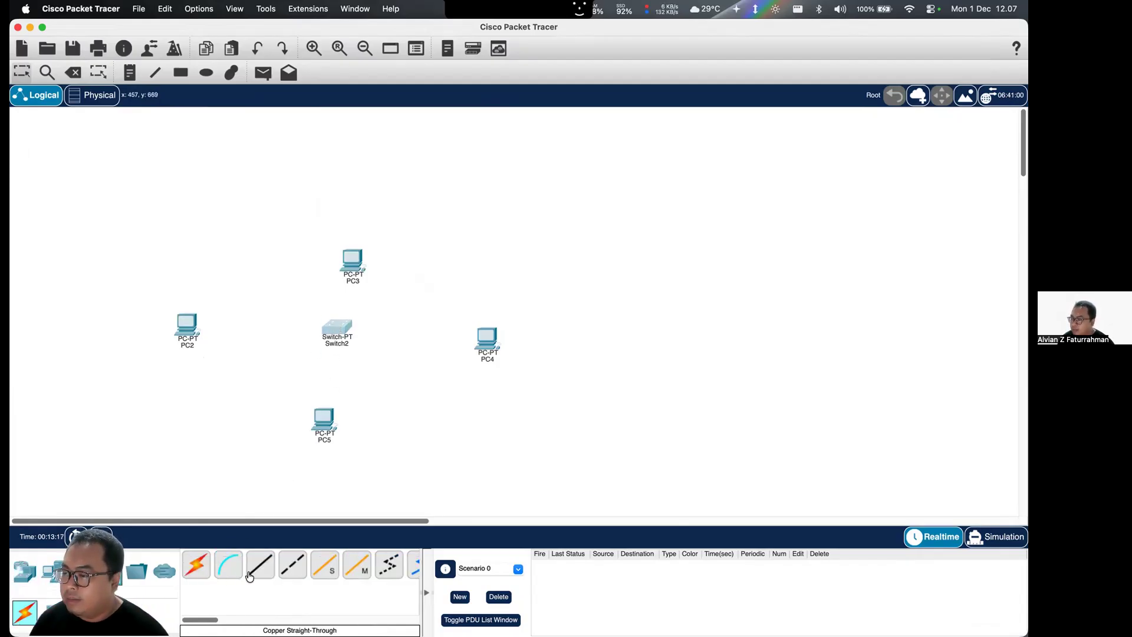
click(260, 565)
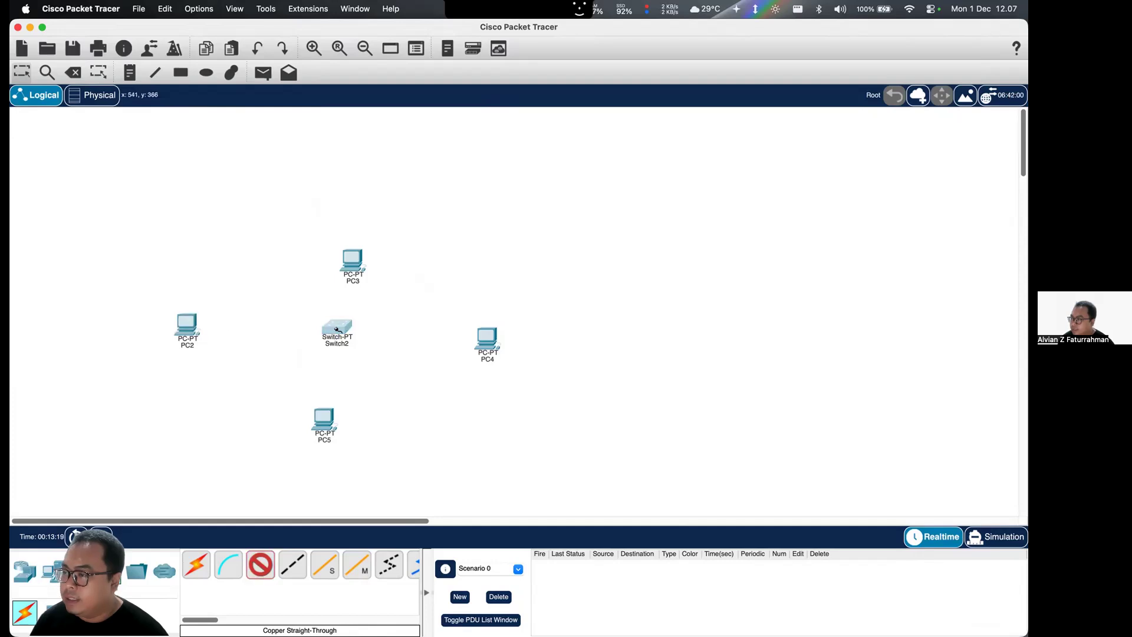
click(339, 329)
click(354, 348)
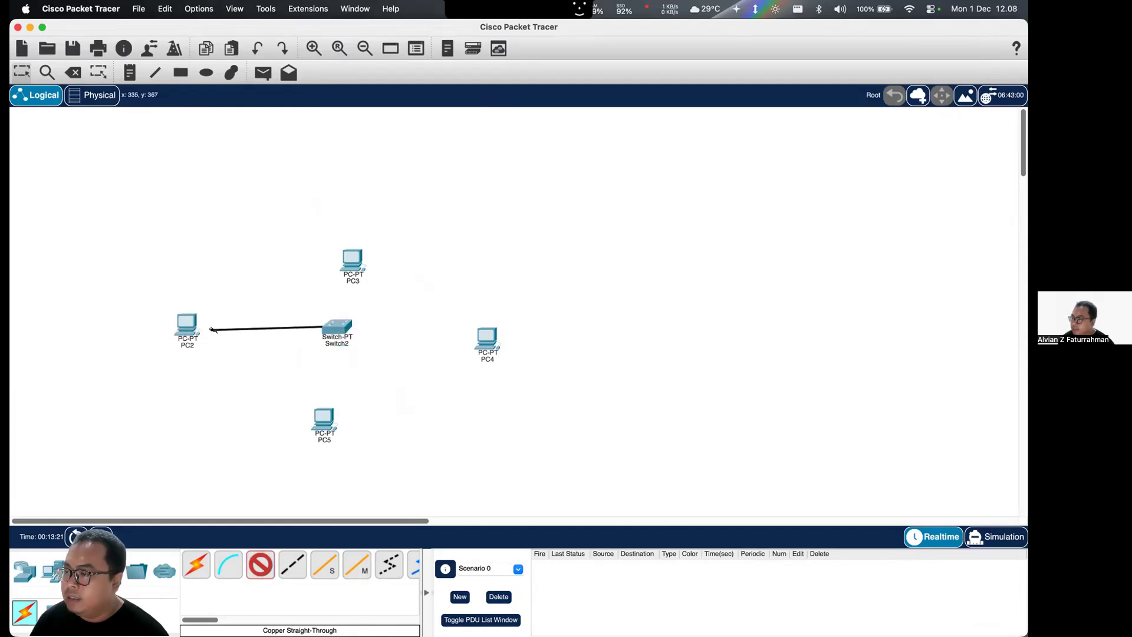
click(183, 329)
click(228, 369)
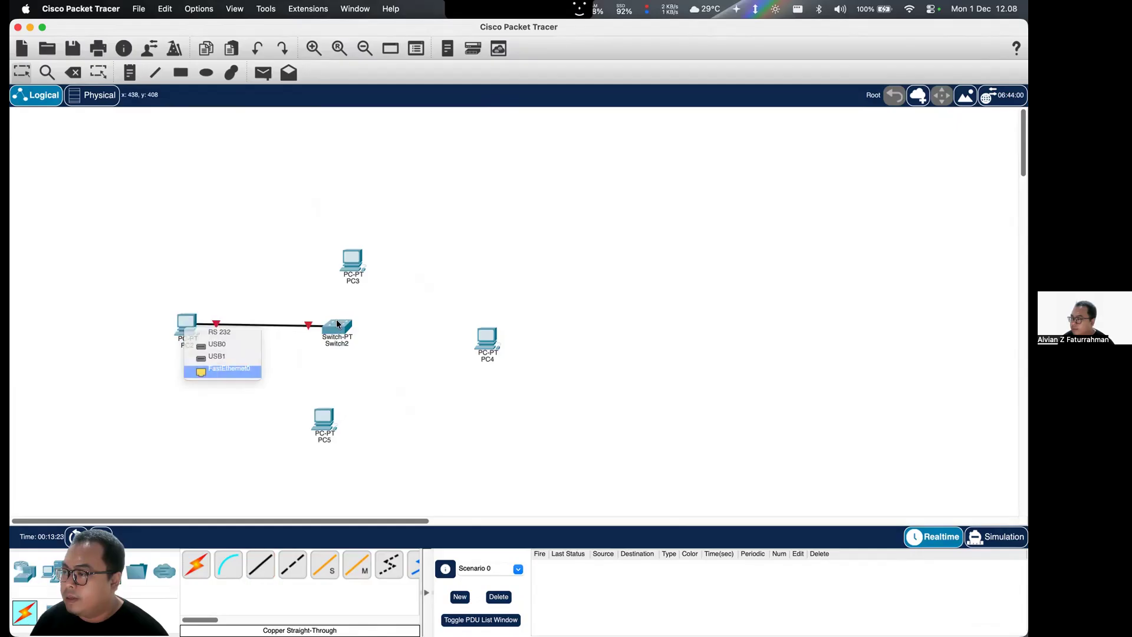
- Connect PC3's FastEthernet0 port to a free switch port with a copper straight-through cable
click(260, 565)
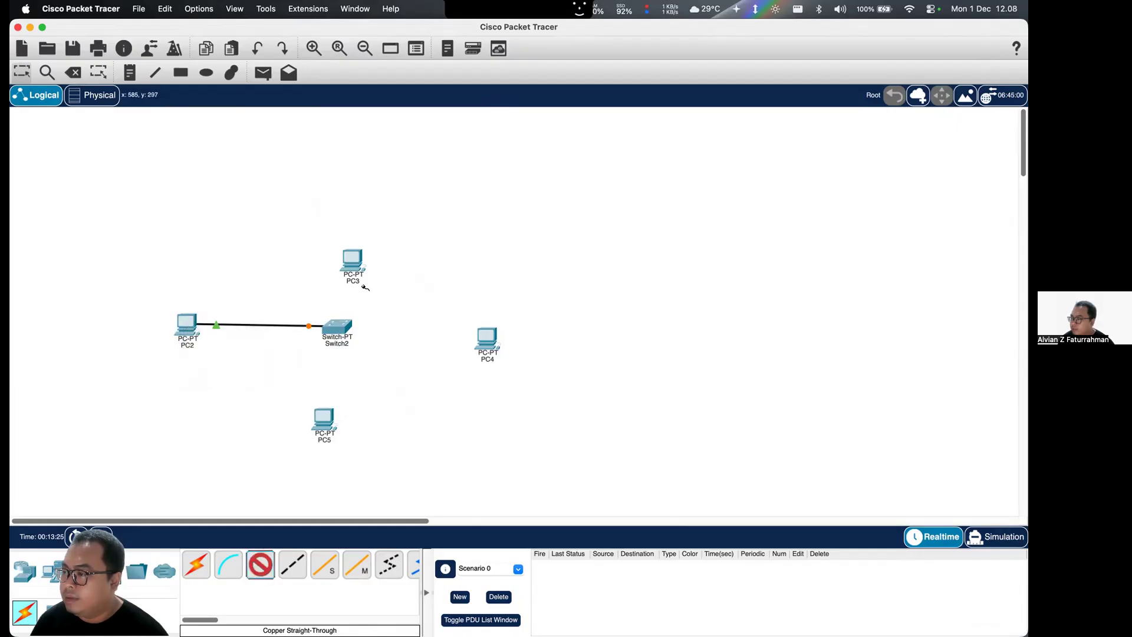
click(353, 263)
click(390, 306)
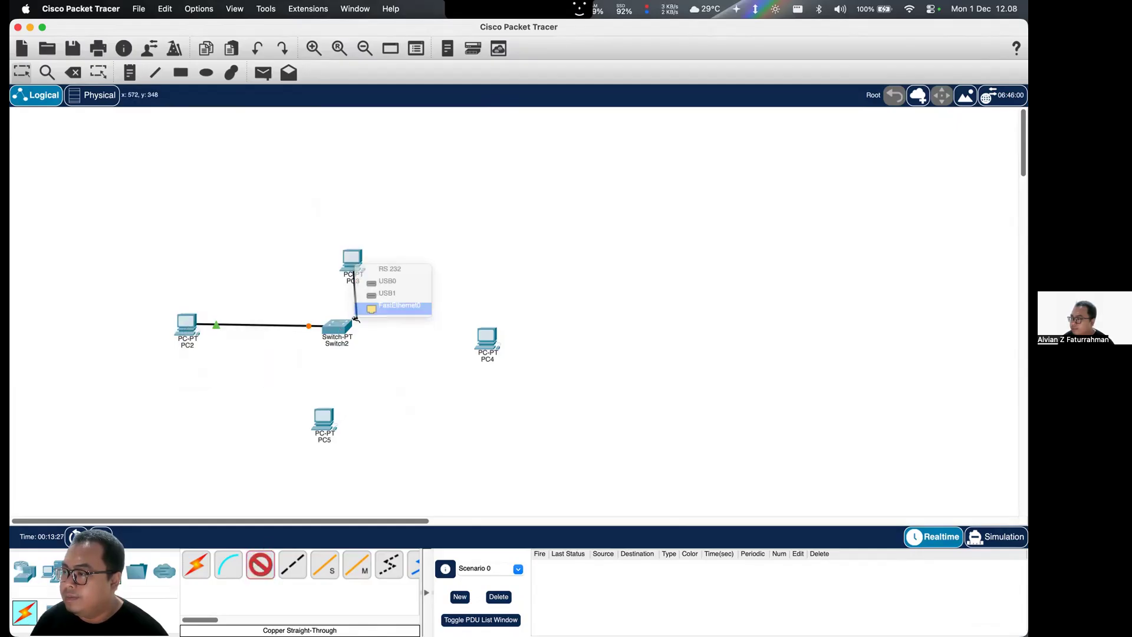
click(341, 327)
click(358, 347)
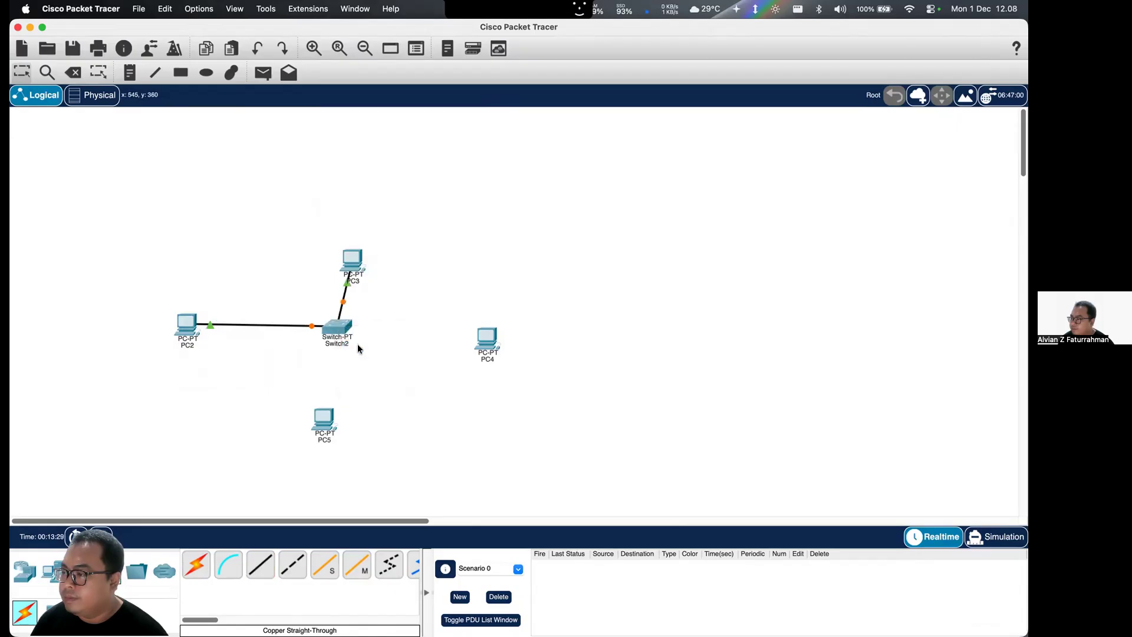
- Connect PC5's FastEthernet0 port to the switch's FastEthernet2/1 port with a copper straight-through cable
click(254, 572)
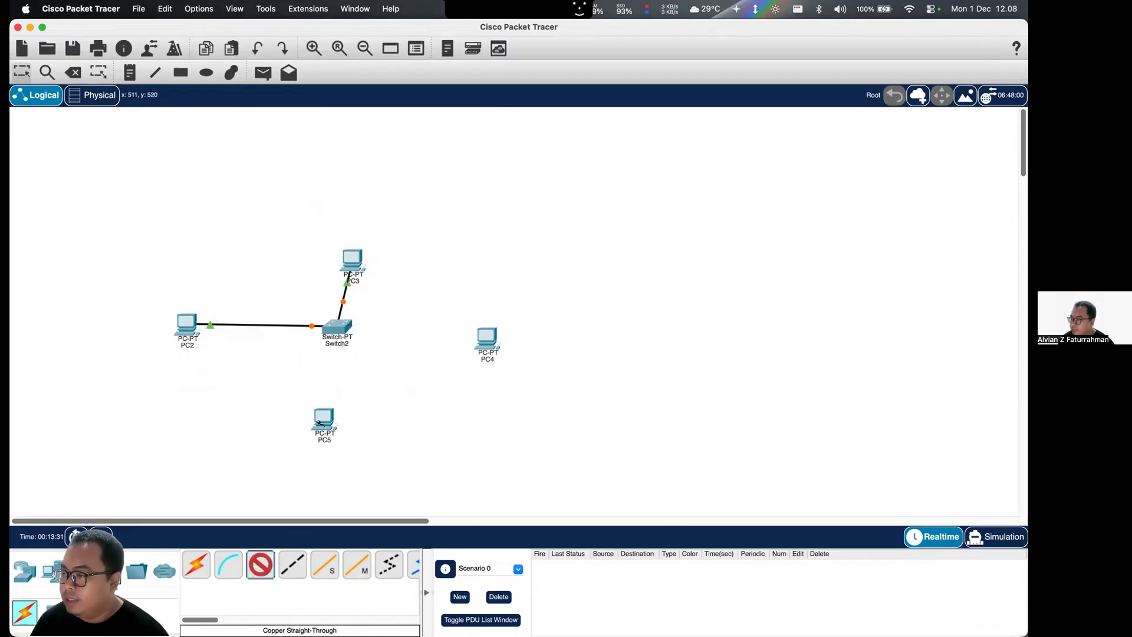
click(323, 420)
click(355, 461)
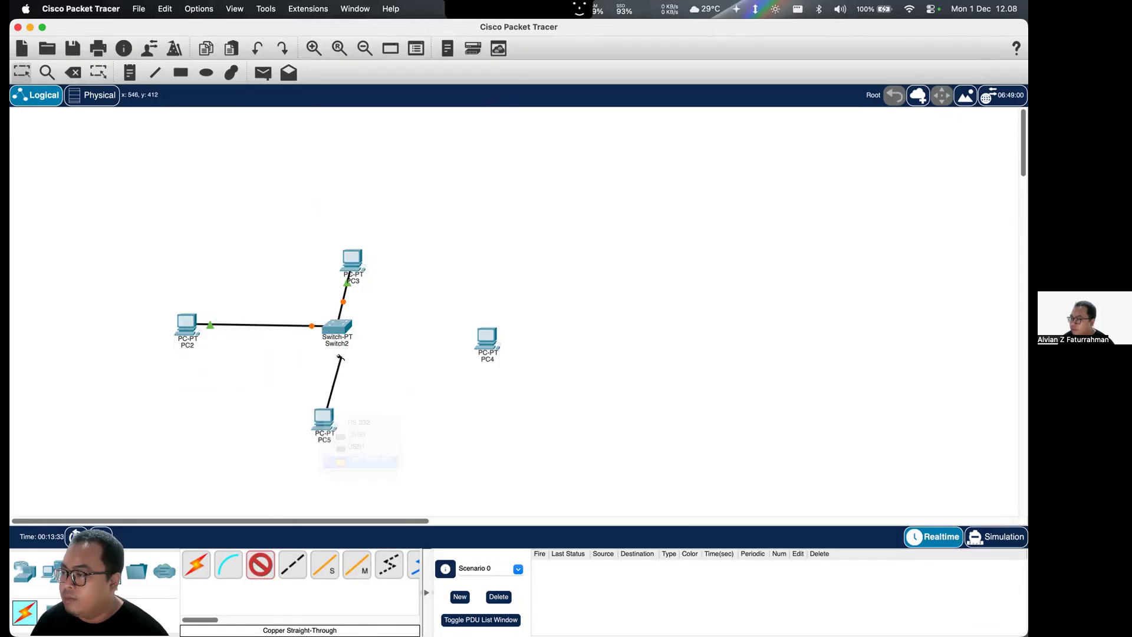
click(337, 327)
click(355, 362)
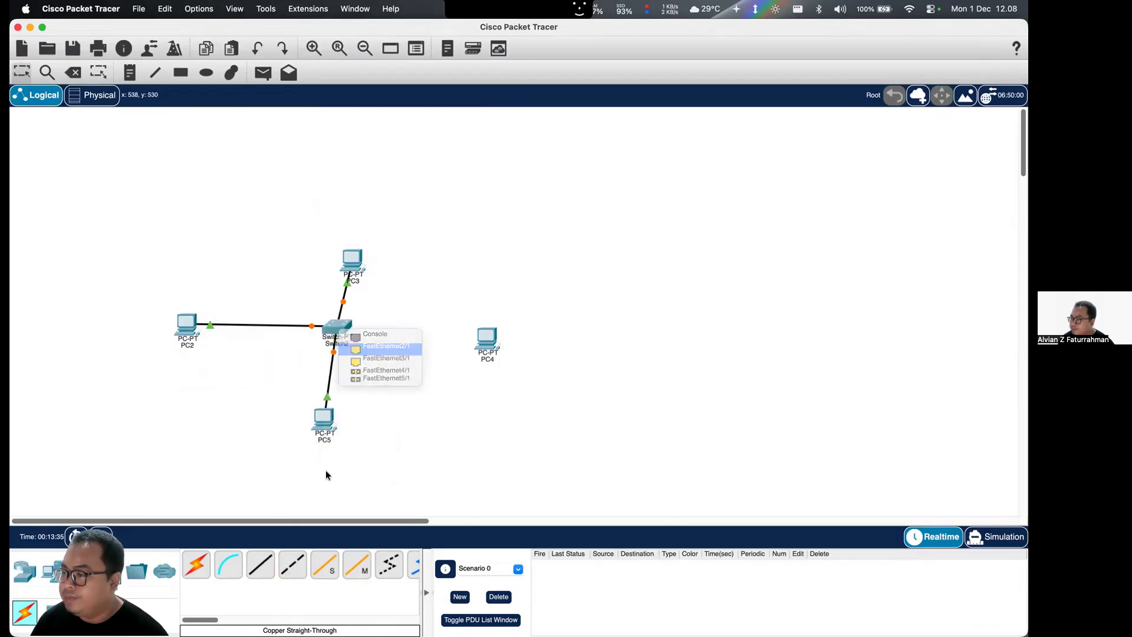
- Connect PC4's FastEthernet0 port to the switch's FastEthernet3/1 port with a copper straight-through cable
click(265, 561)
click(490, 344)
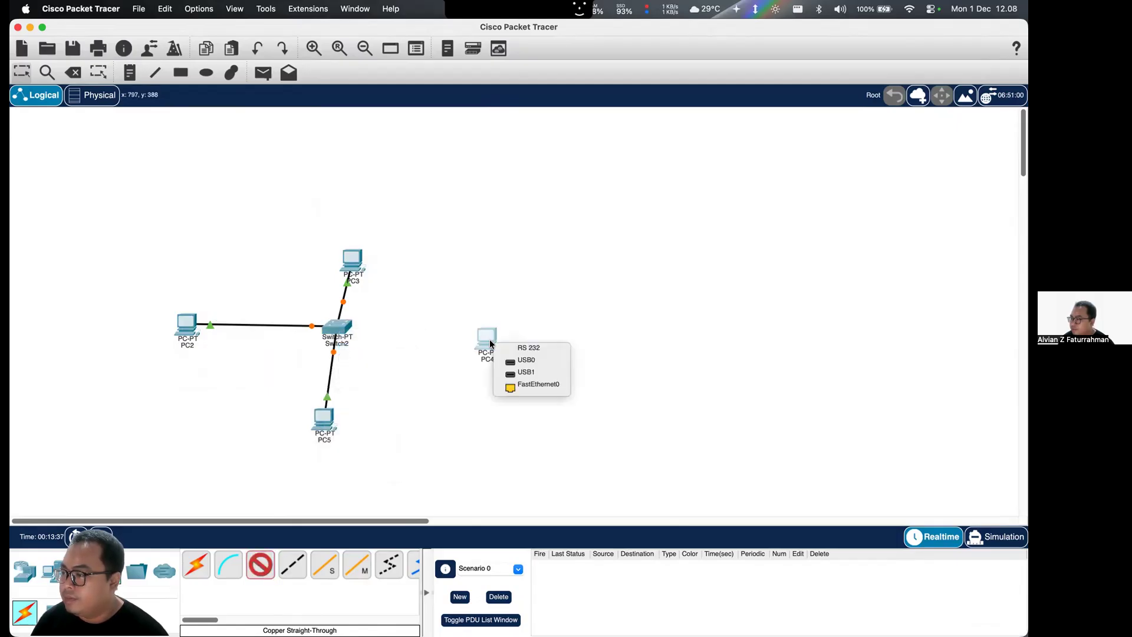
click(508, 384)
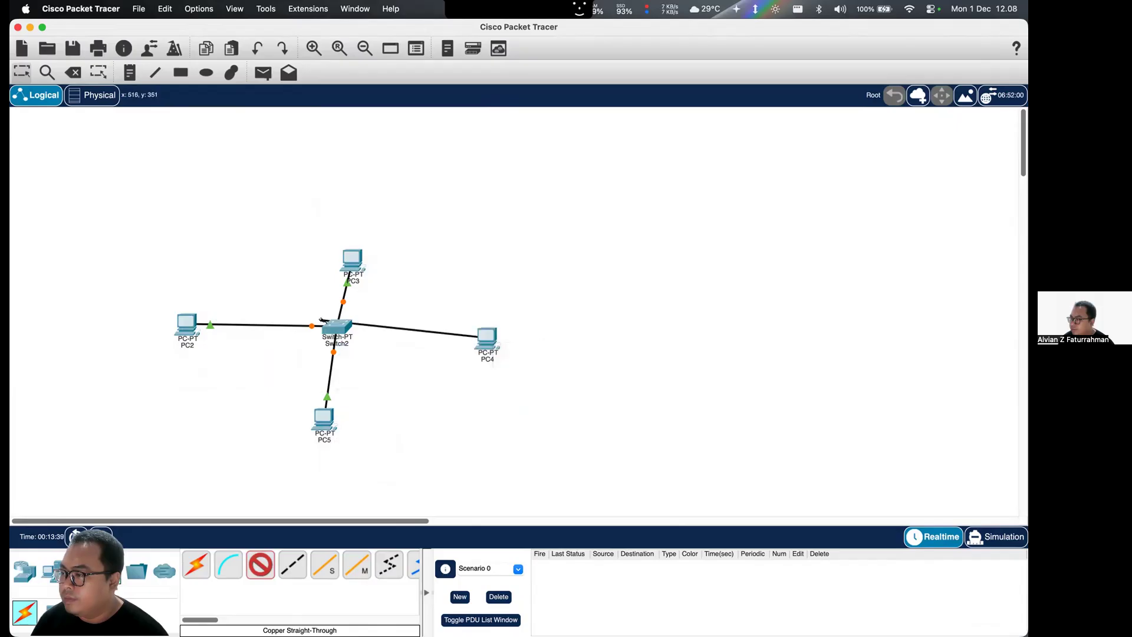
click(333, 324)
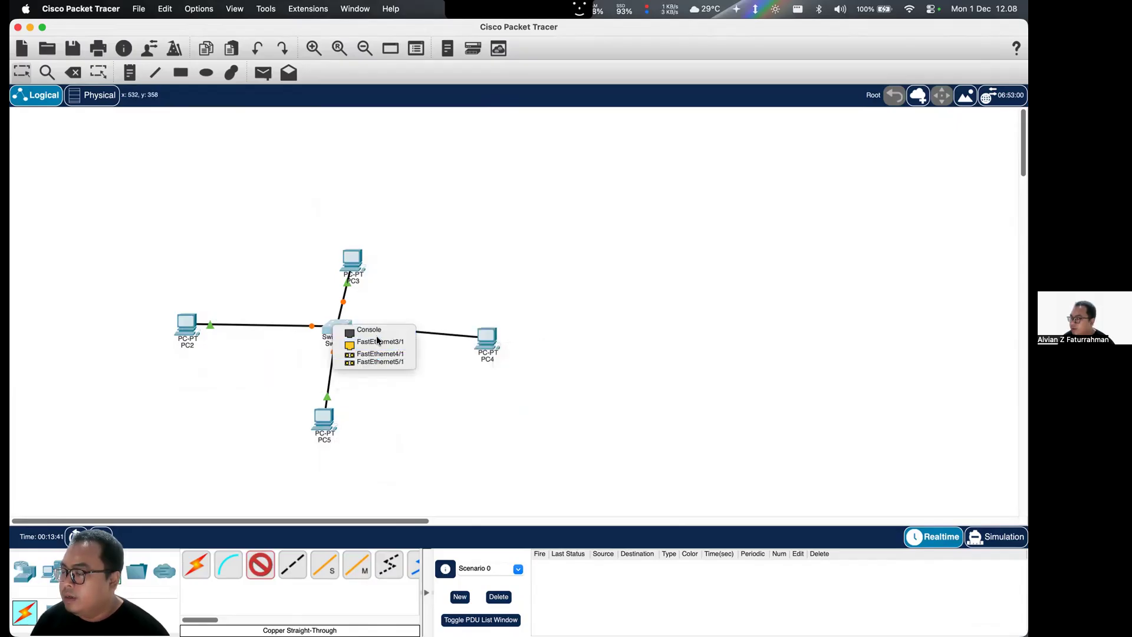
click(377, 340)
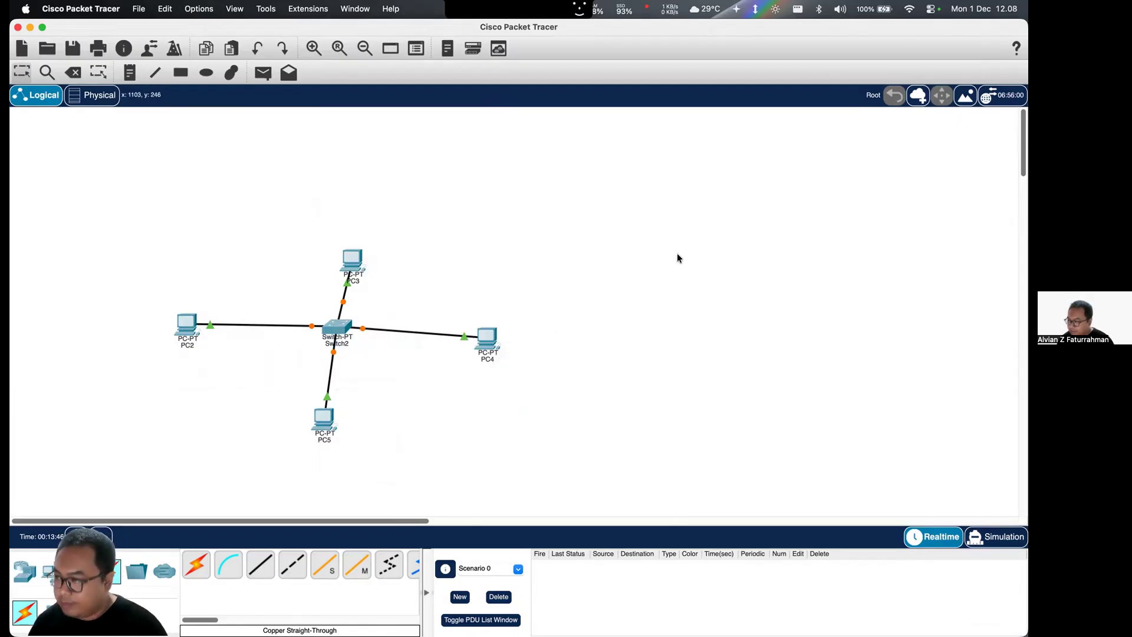
- Move the switch slightly down towards PC5, keeping it between the four PCs
key(super+equal)
scroll(684, 273, down, 3)
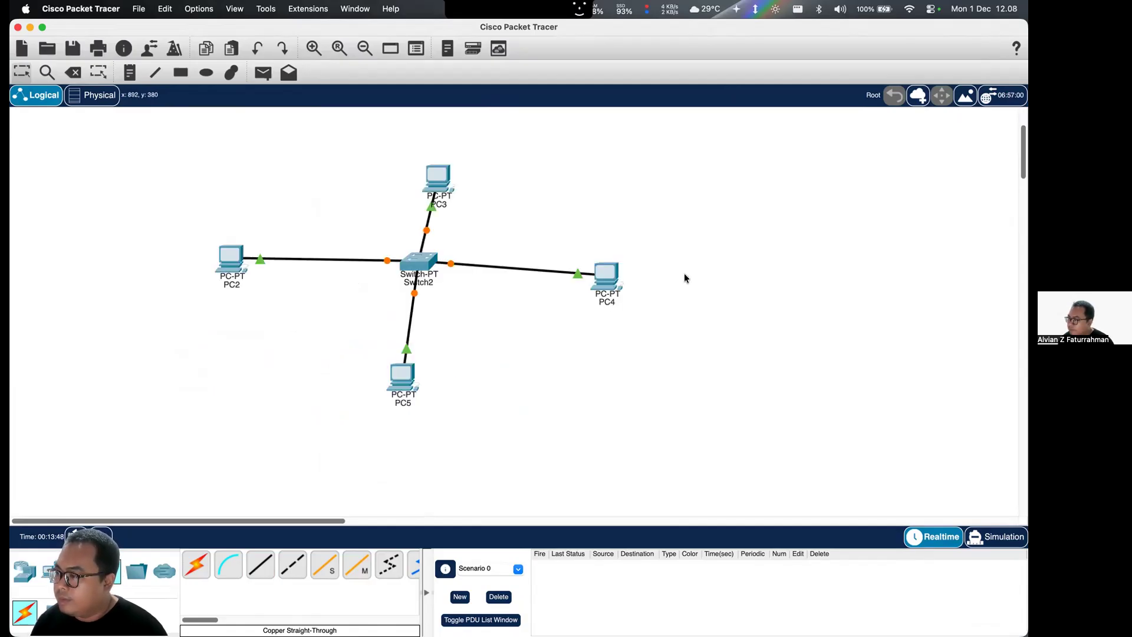
drag(427, 322, 414, 345)
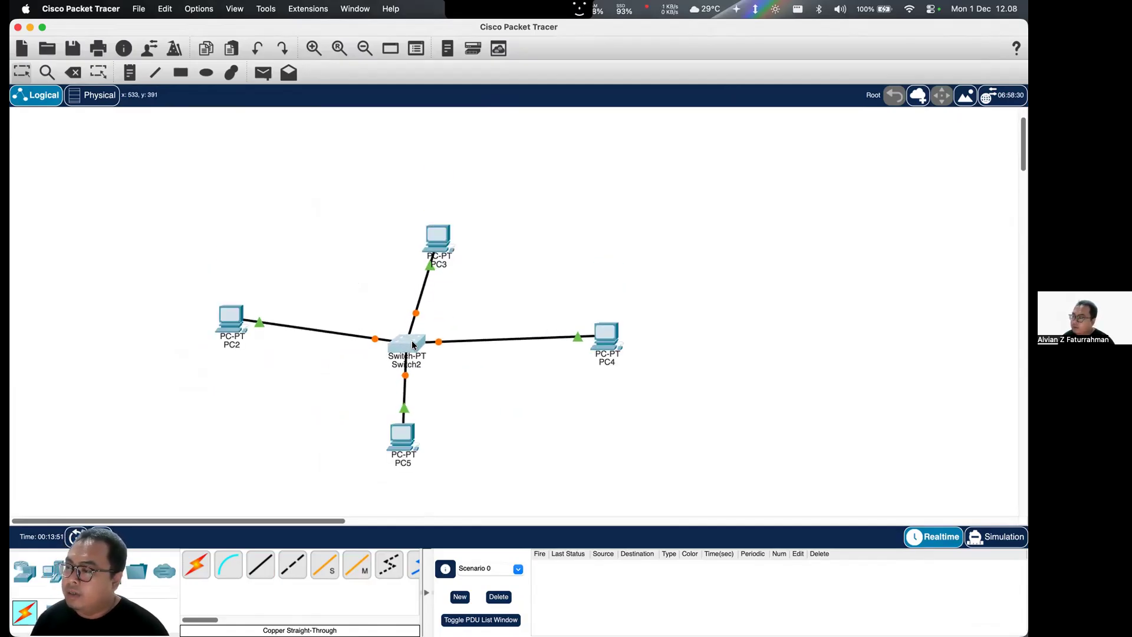
- Set PC2's FastEthernet0 to the static IPv4 address 192.168.1.1 with subnet mask 255.255.255.0
click(240, 320)
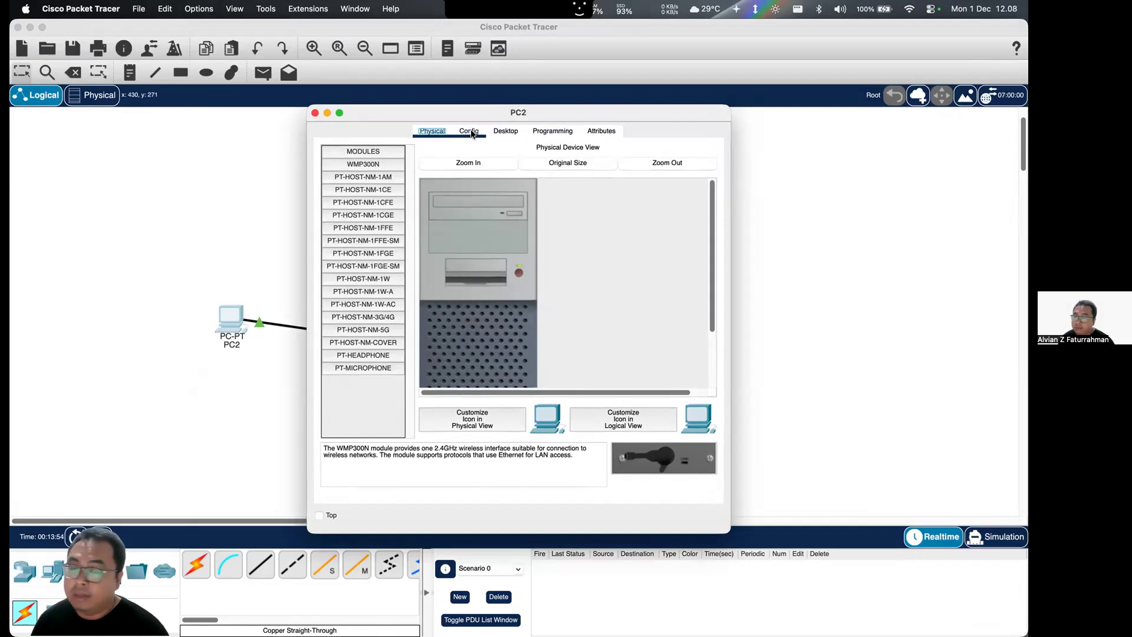
click(472, 133)
click(376, 211)
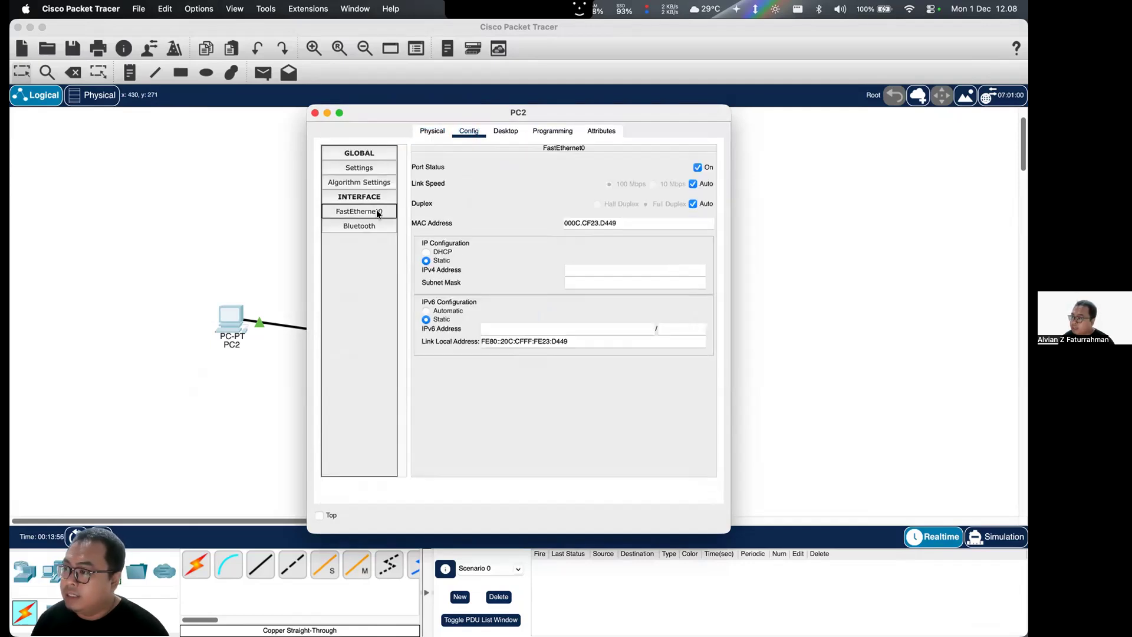
click(590, 269)
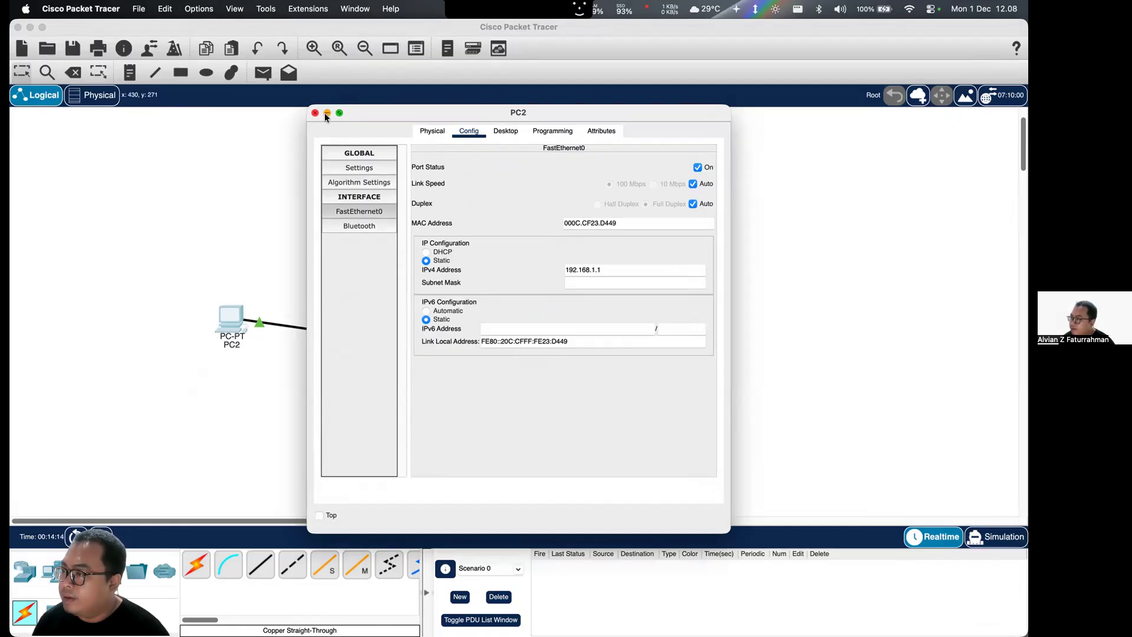
click(587, 282)
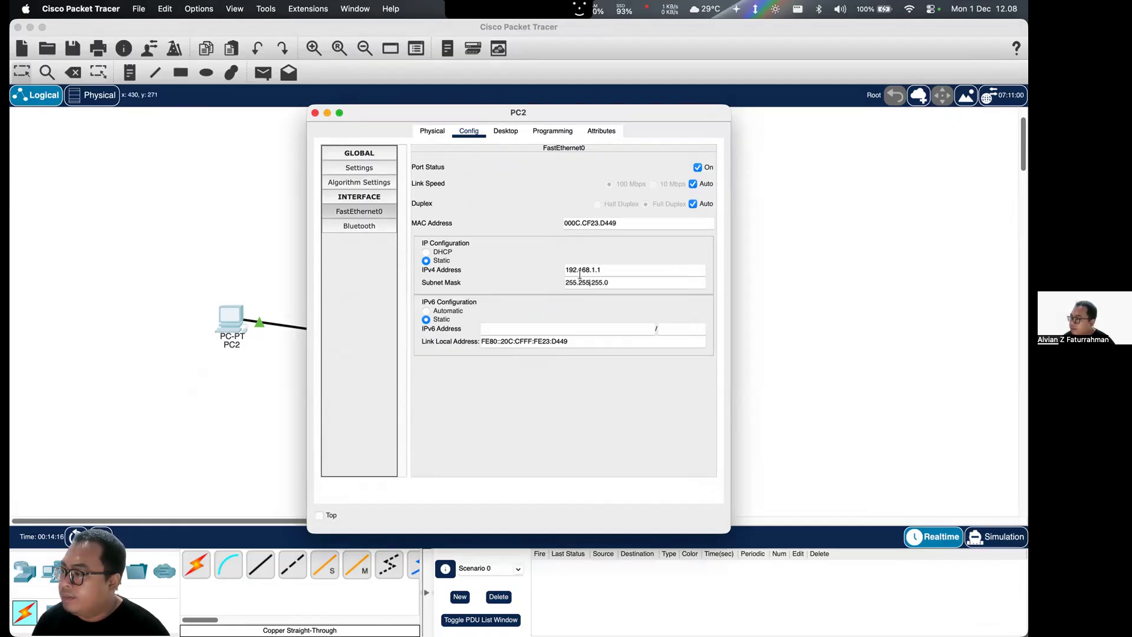
click(315, 112)
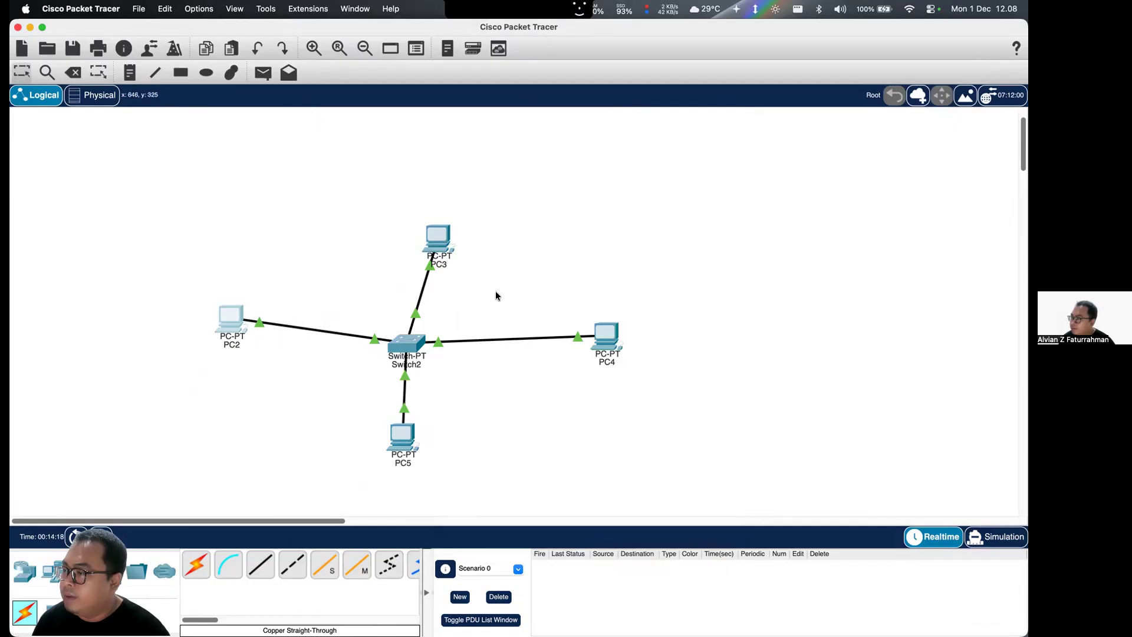
- Set PC3's FastEthernet0 to the static IPv4 address 192.168.1.2 with subnet mask 255.255.255.0
click(441, 242)
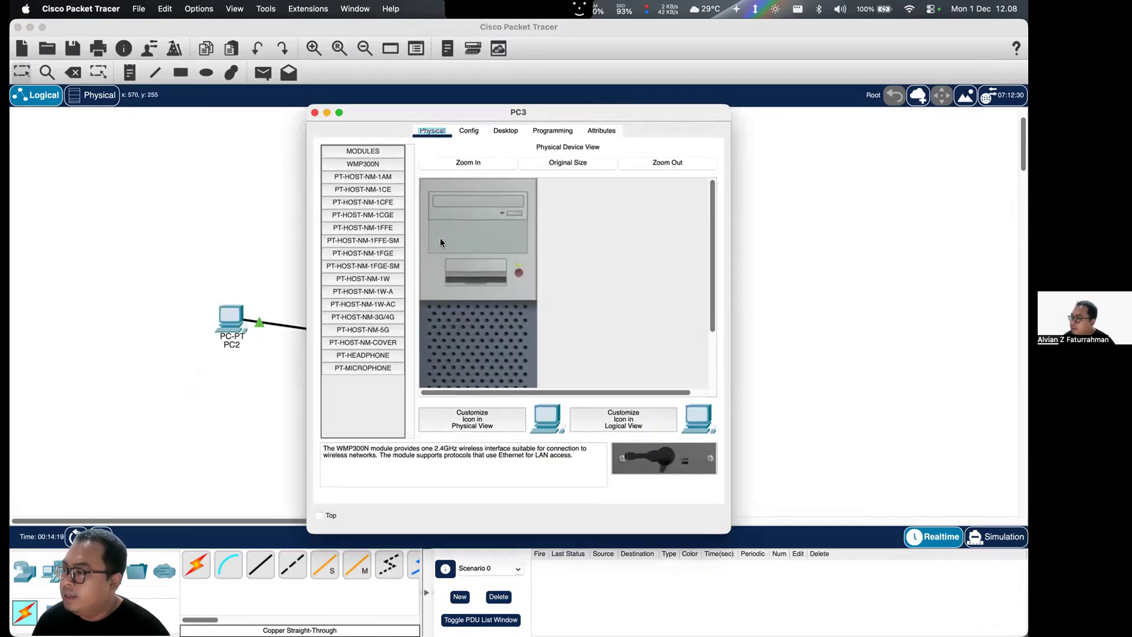
click(471, 131)
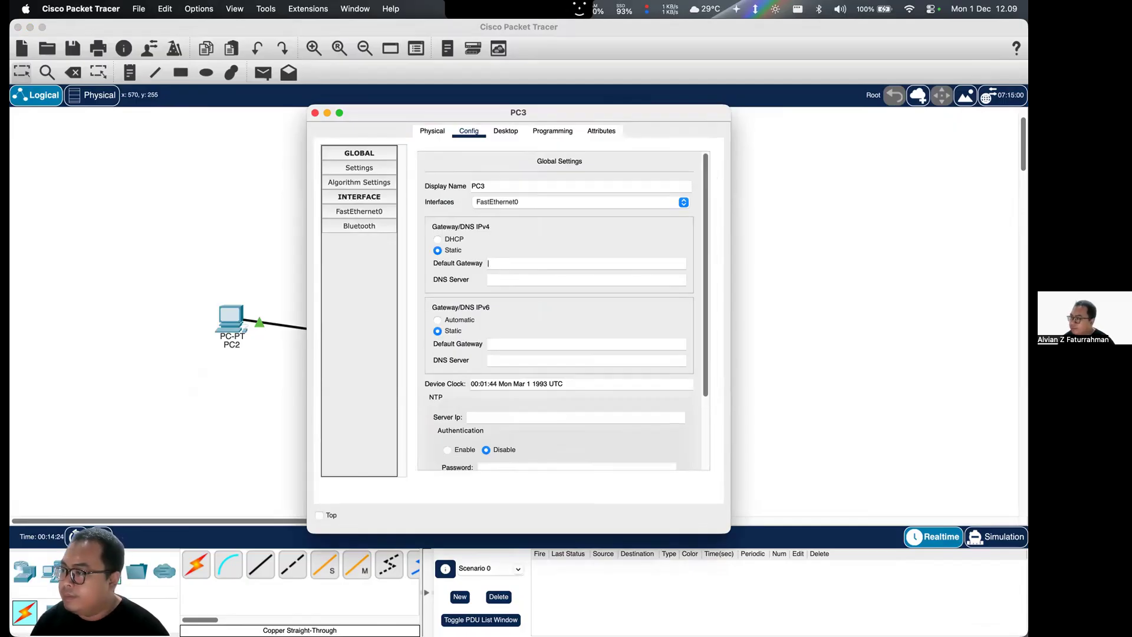
click(377, 211)
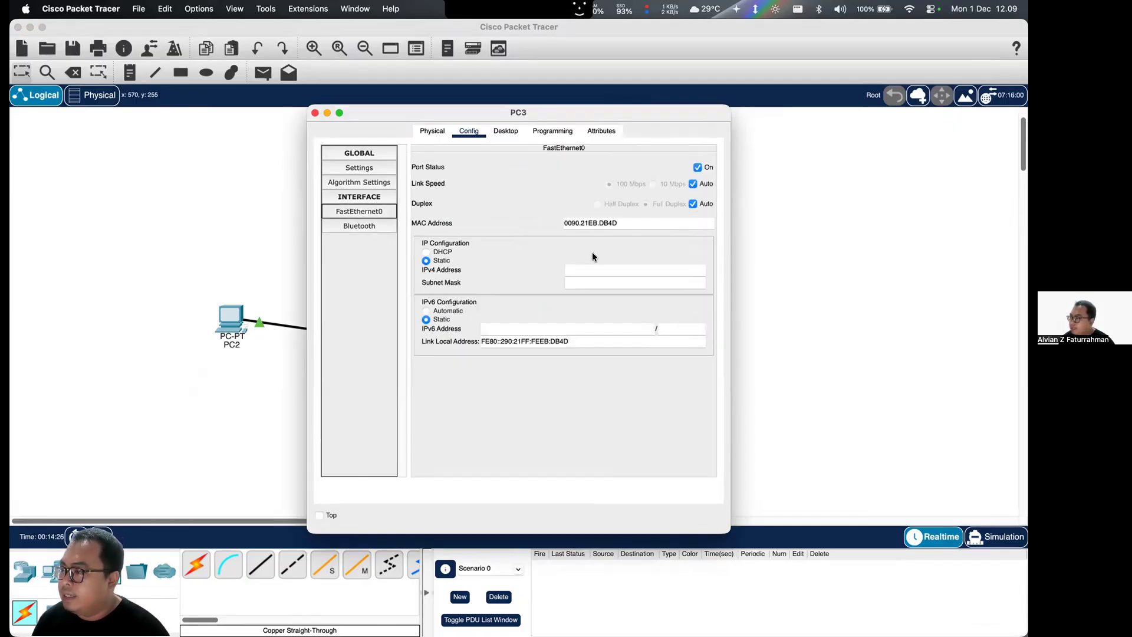
click(593, 270)
text(192.168.1.2)
key(super+a)
key(super+c)
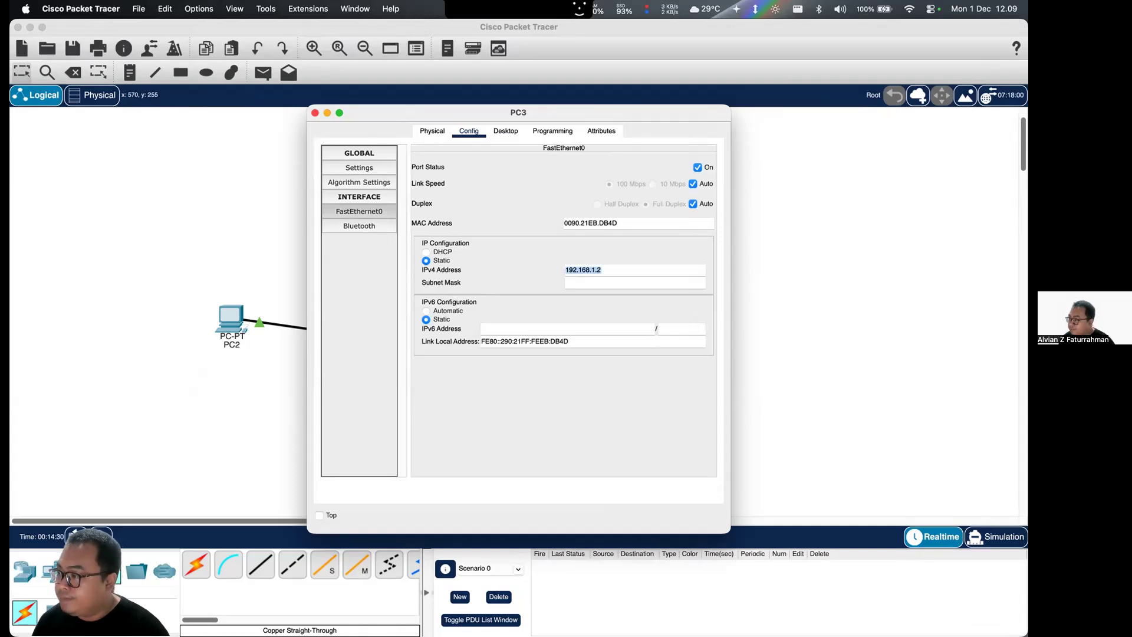
click(574, 284)
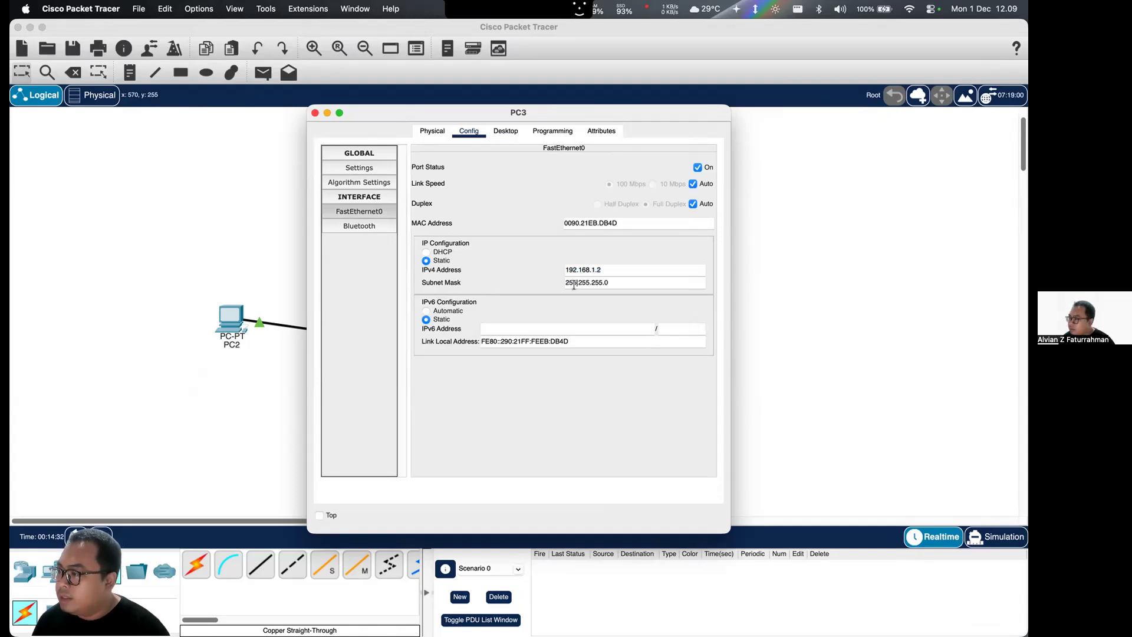
click(315, 113)
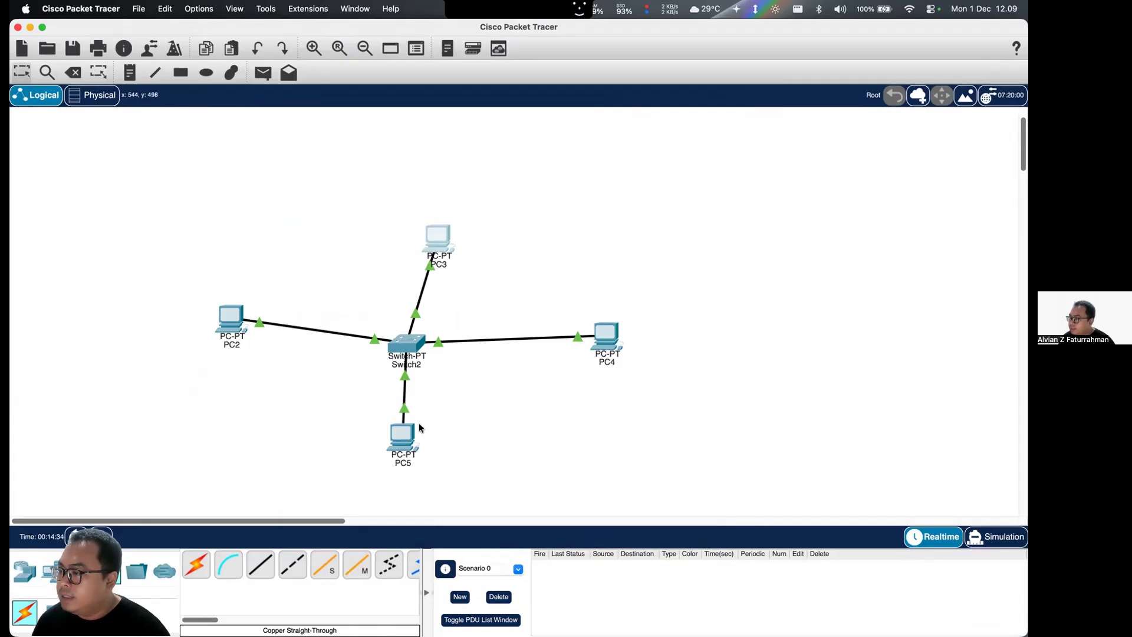
- Set PC4's FastEthernet0 to the static IPv4 address 192.168.1.3 with subnet mask 255.255.255.0
click(605, 336)
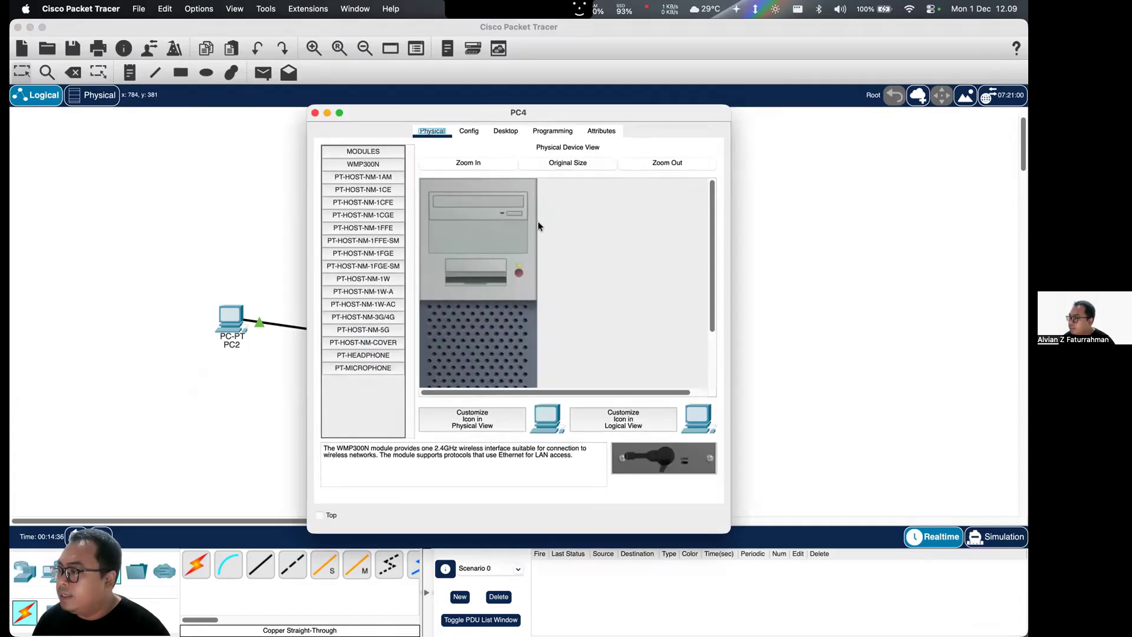
click(469, 131)
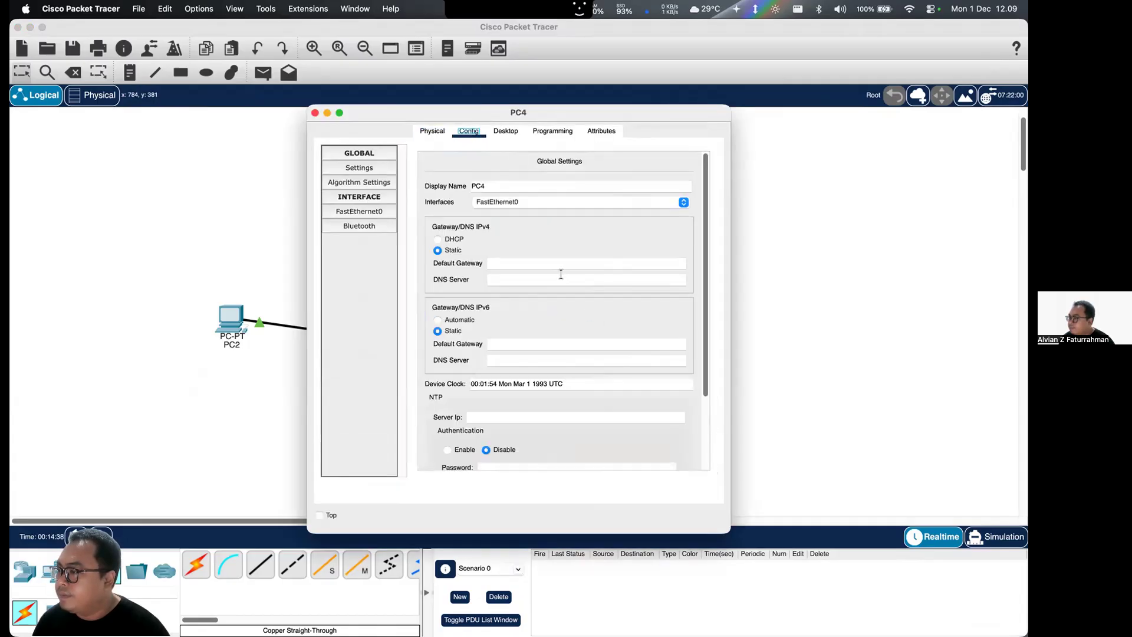
click(389, 211)
click(614, 276)
click(614, 273)
key(super+v)
key(BackSpace)
text(3)
click(614, 283)
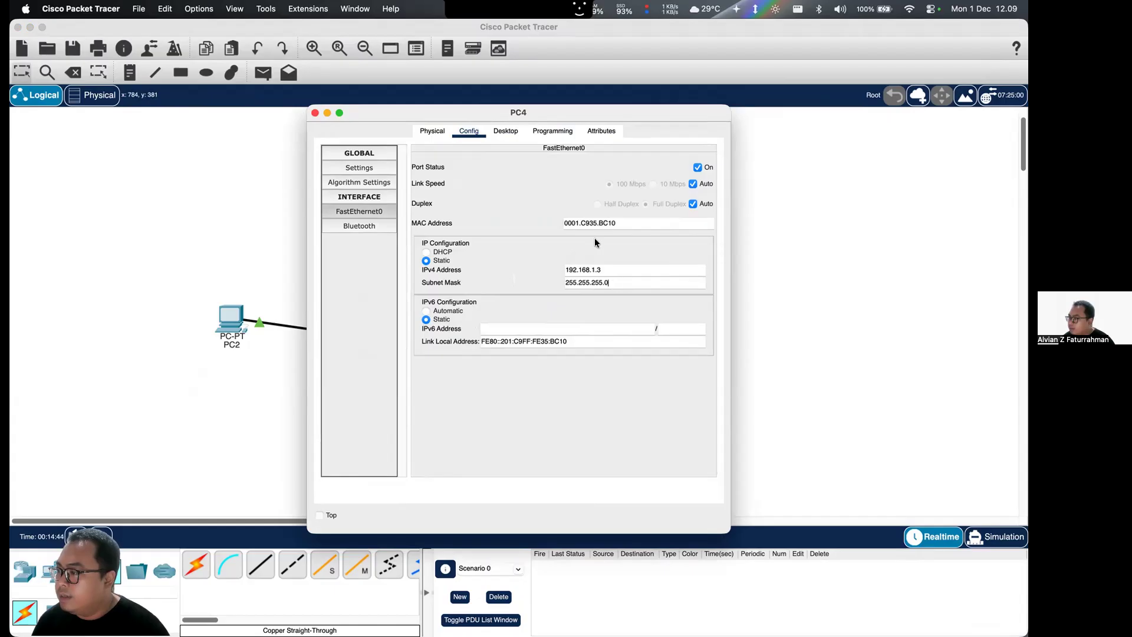
click(315, 114)
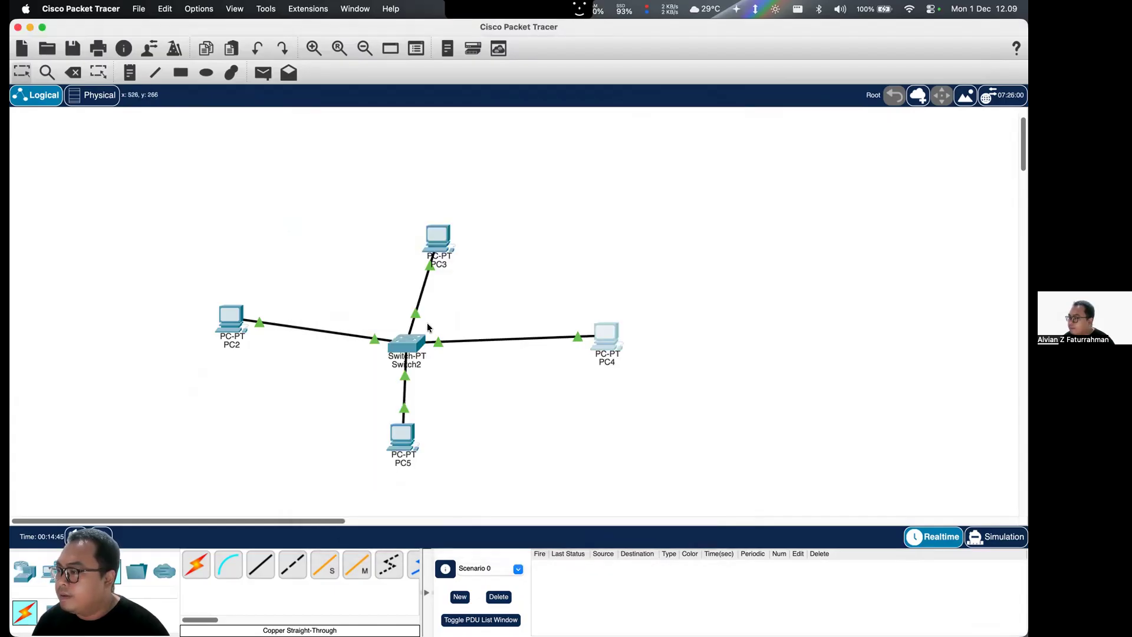
- Set PC5's FastEthernet0 to the static IPv4 address 192.168.1.4 with subnet mask 255.255.255.0
click(401, 419)
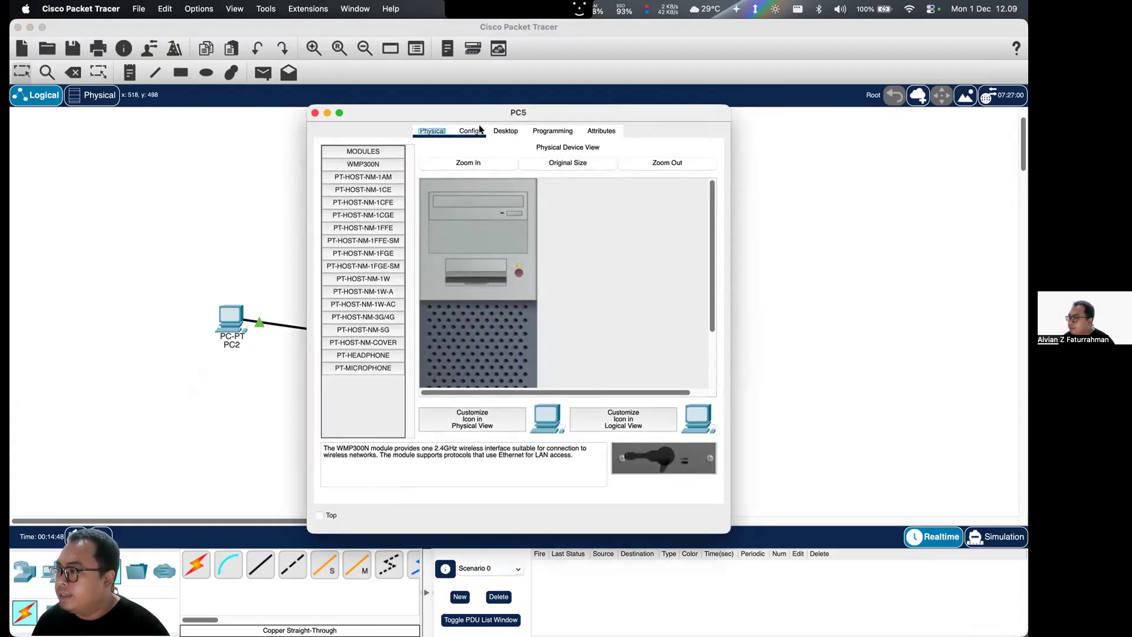
click(483, 131)
click(371, 226)
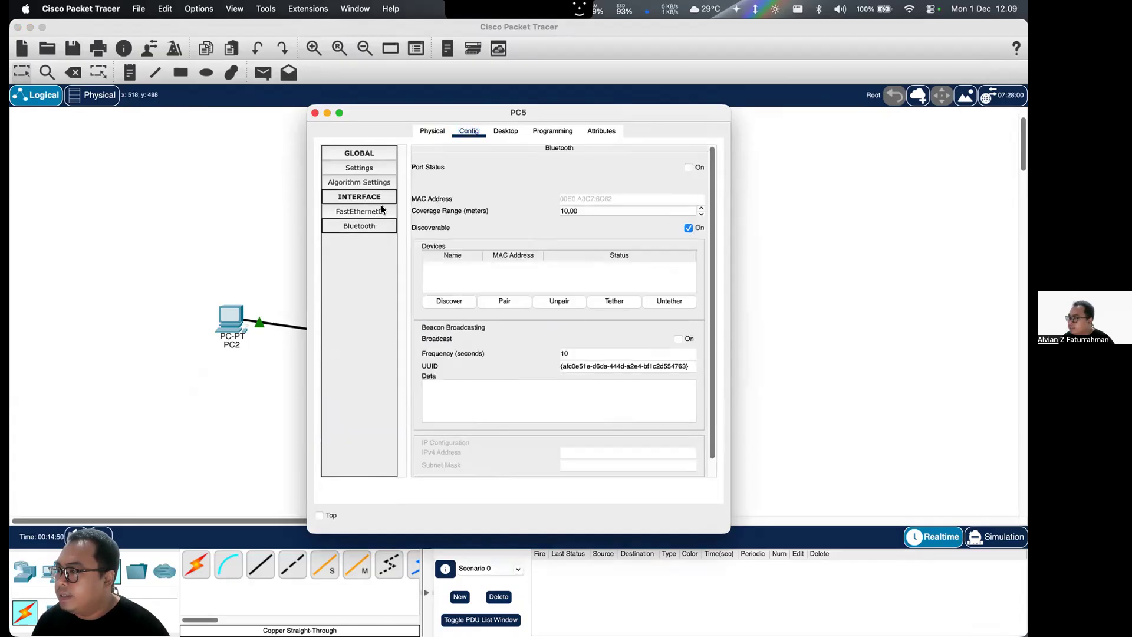
click(359, 211)
click(597, 266)
text(192.168.1.4)
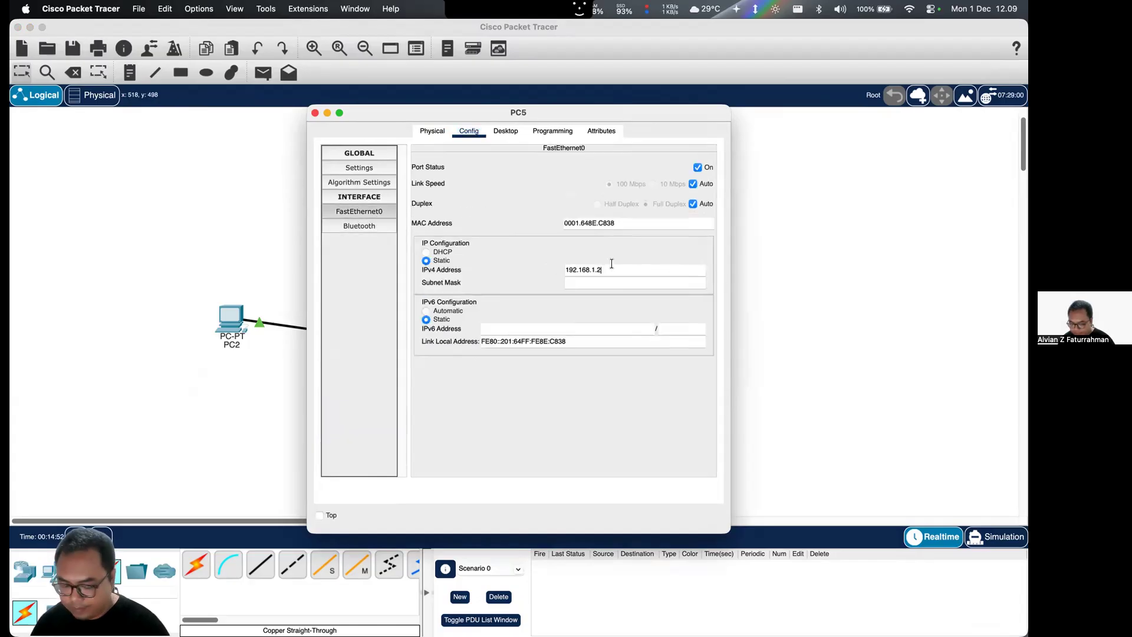
click(611, 282)
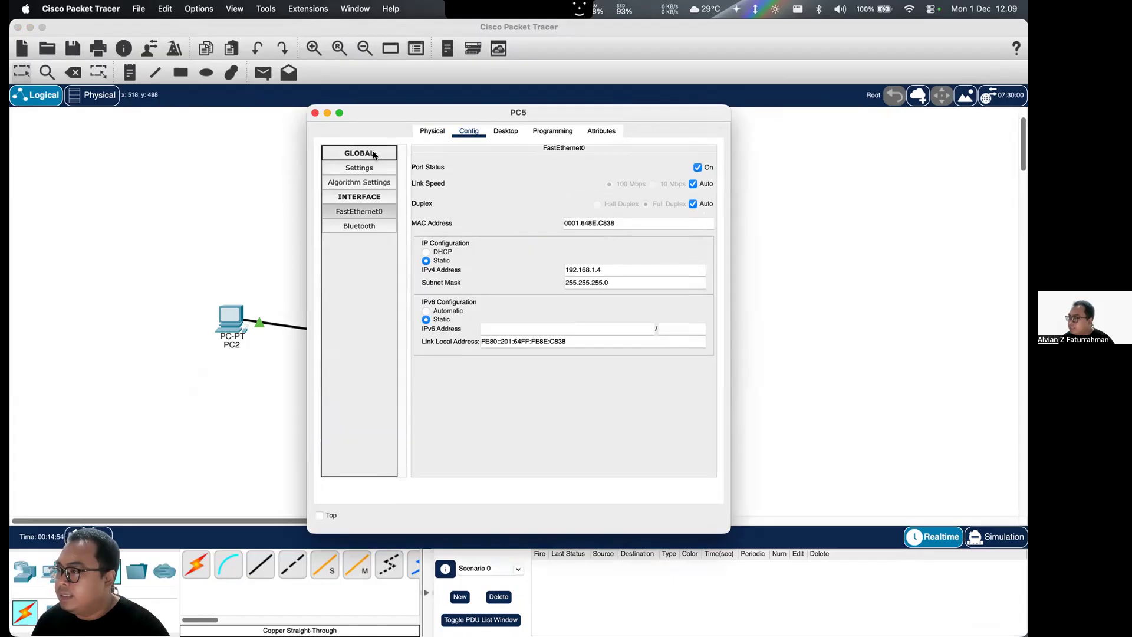
click(315, 113)
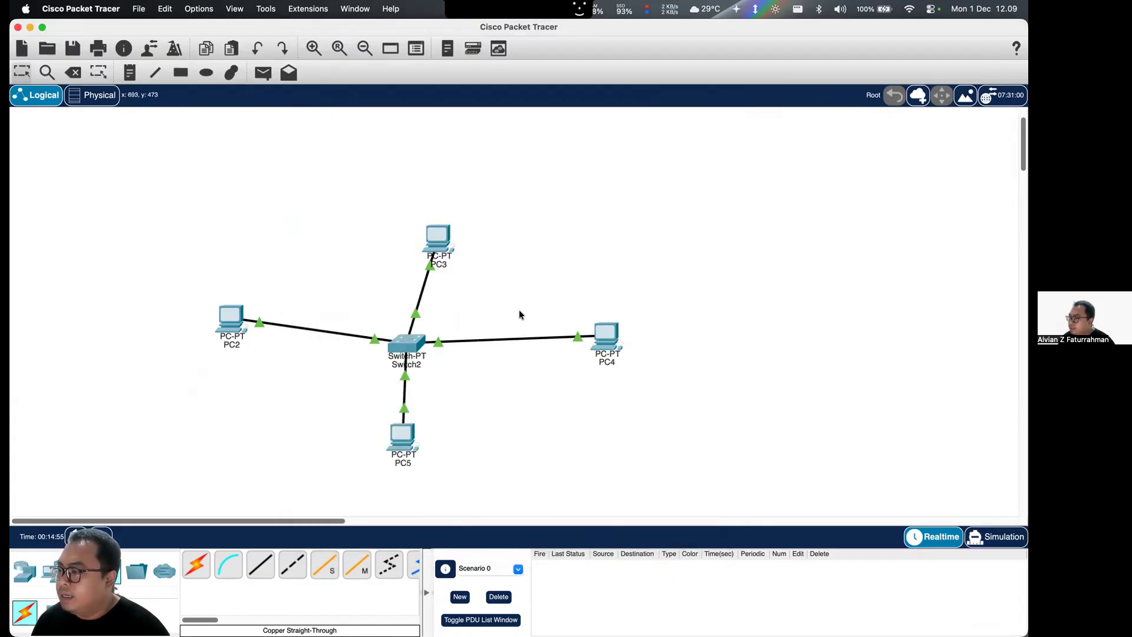
- Tidy the layout by placing PC3 directly above the switch and PC2 level with the switch
drag(235, 317, 232, 340)
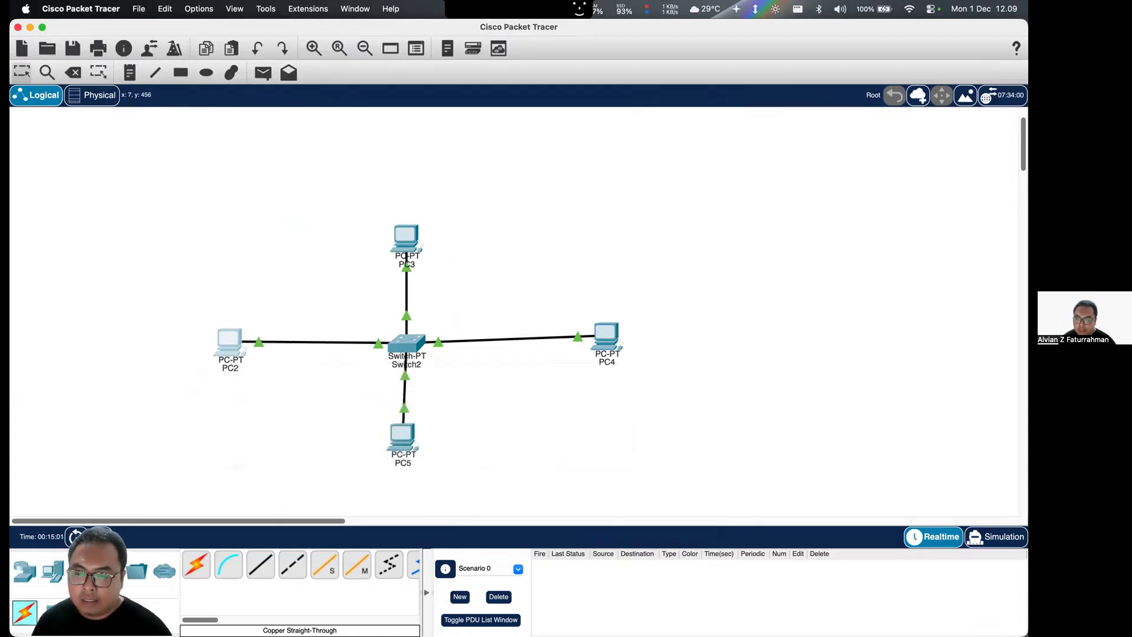
scroll(683, 324, down, 2)
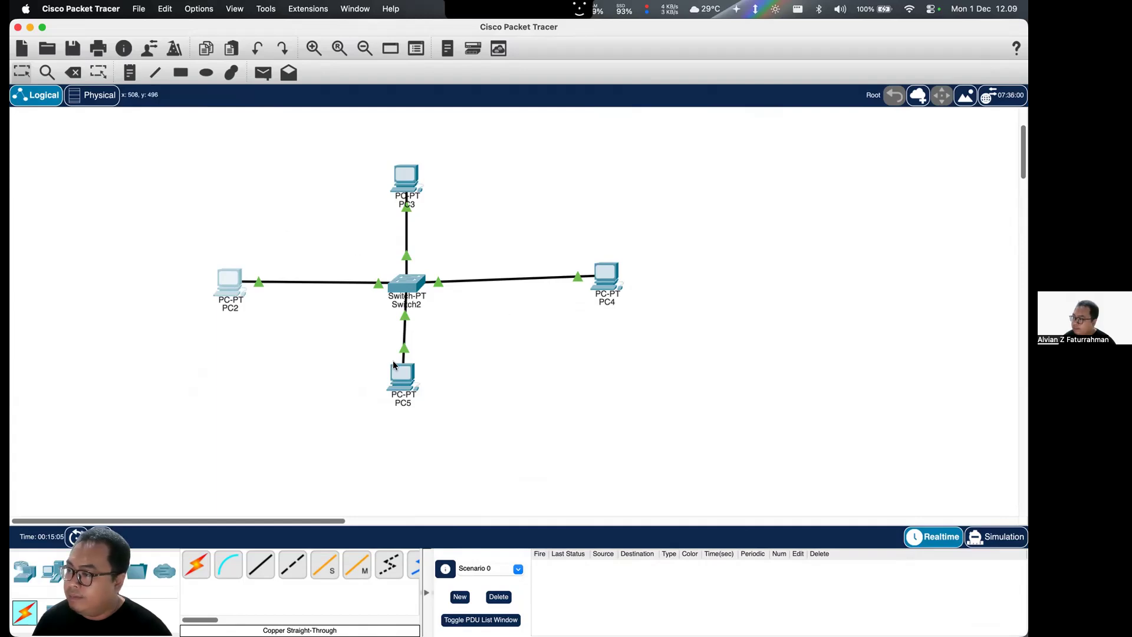
- Ping PC5 at 192.168.1.4 from PC2's Command Prompt, interrupting the ping after a few packets
mouse_move(229, 282)
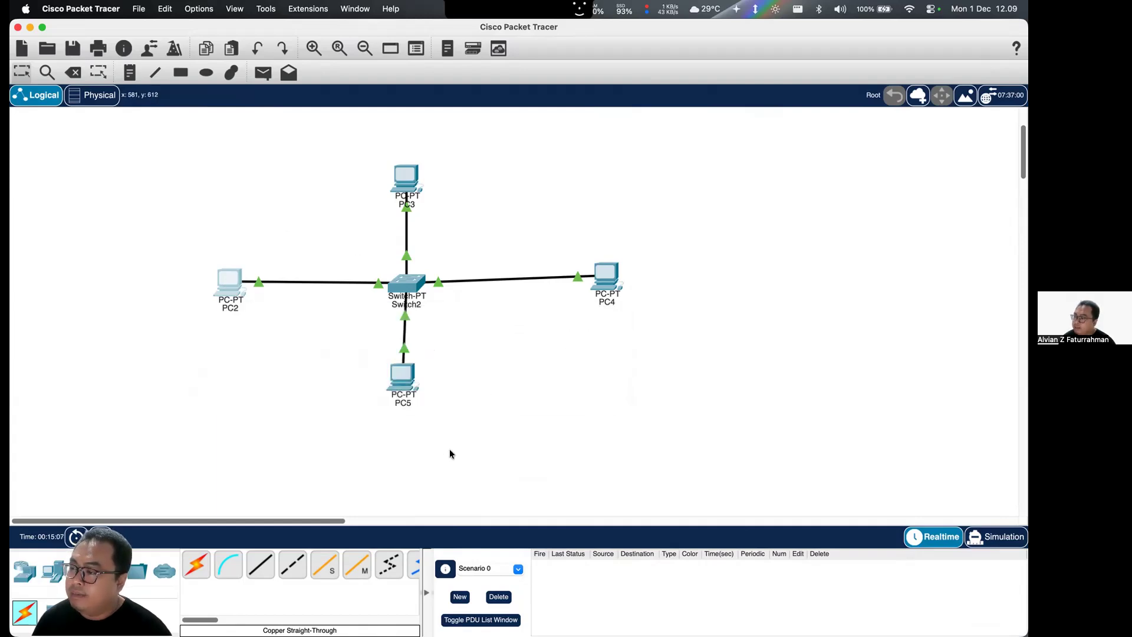
click(237, 289)
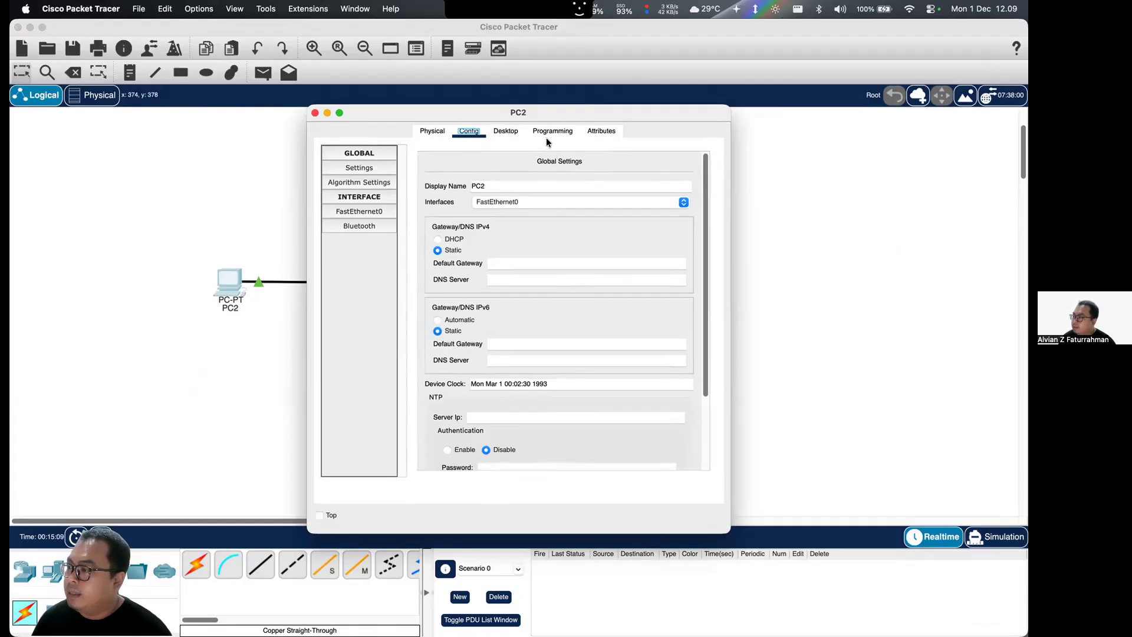
click(502, 131)
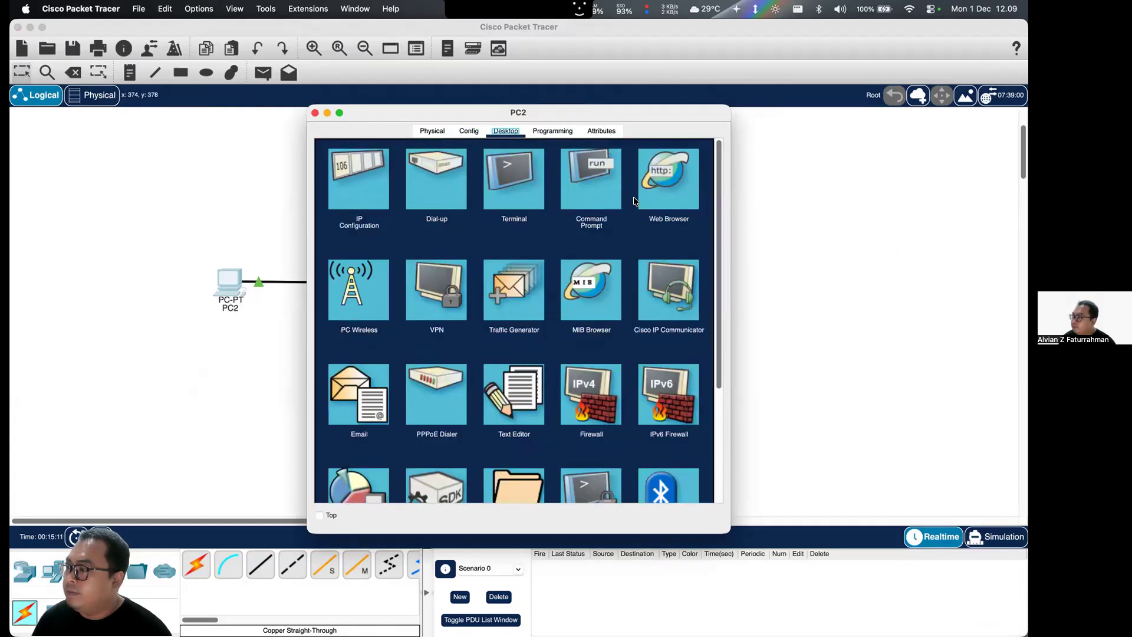
click(599, 192)
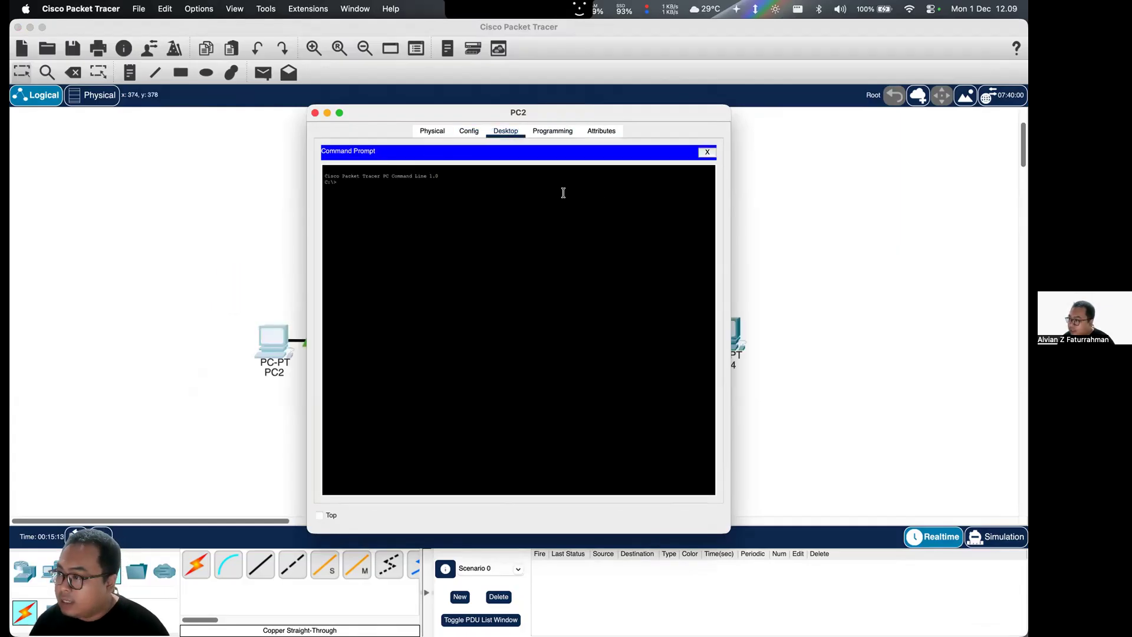
text(ping 192.1)
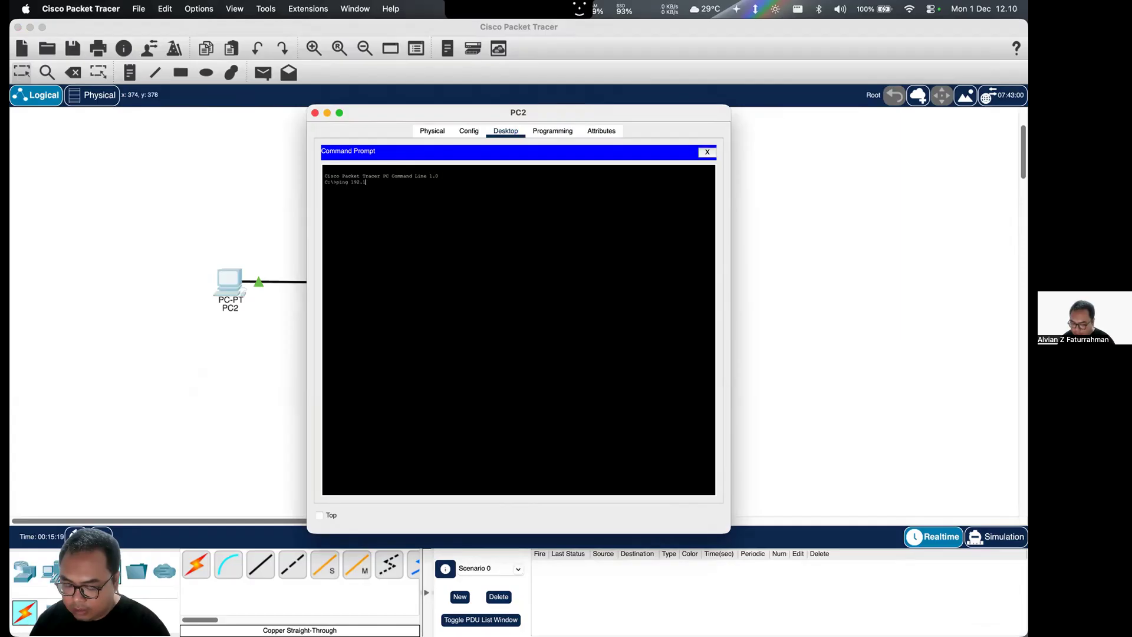
text(68.1.4)
key(Return)
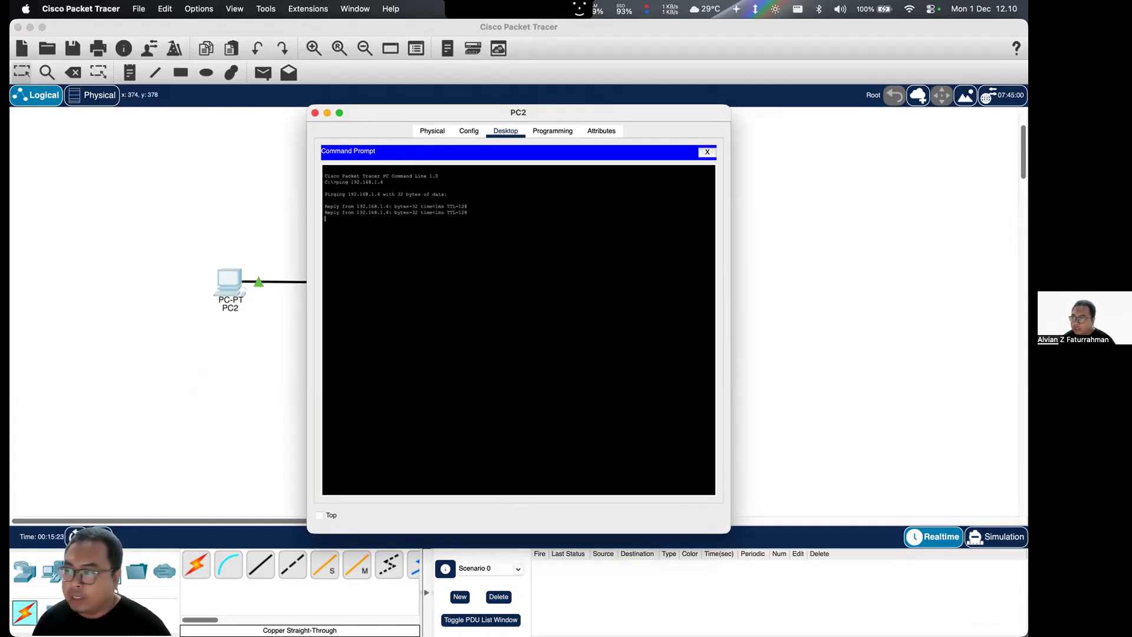
key(ctrl+c)
- Ping PC3 at 192.168.1.2 and PC4 at 192.168.1.3 from PC2, interrupting each ping after a few packets
key(Up)
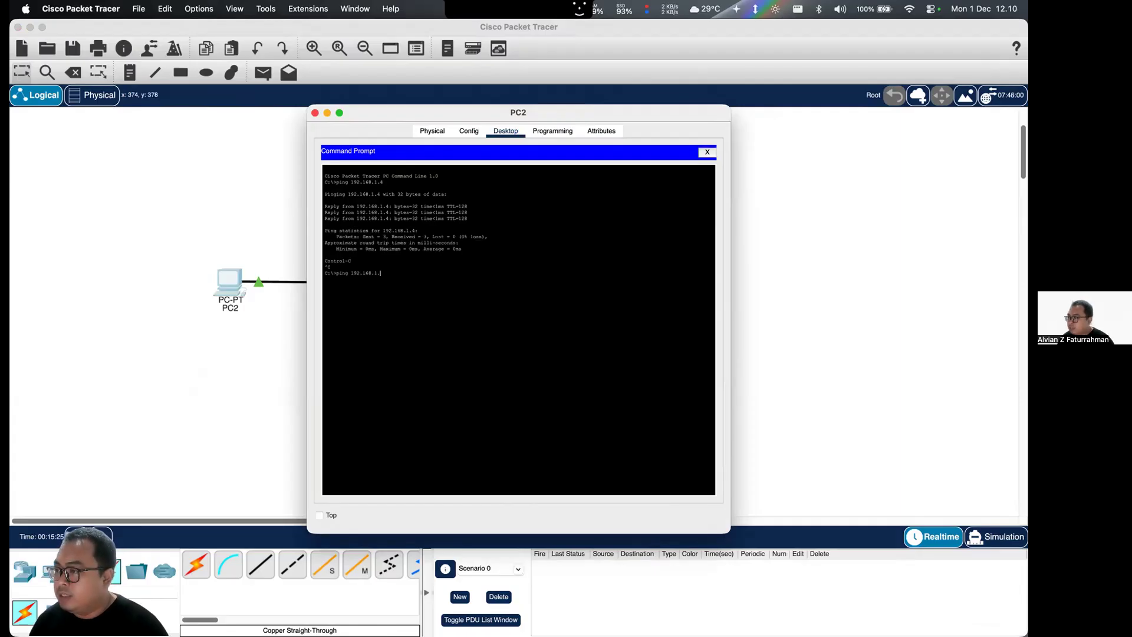
key(Return)
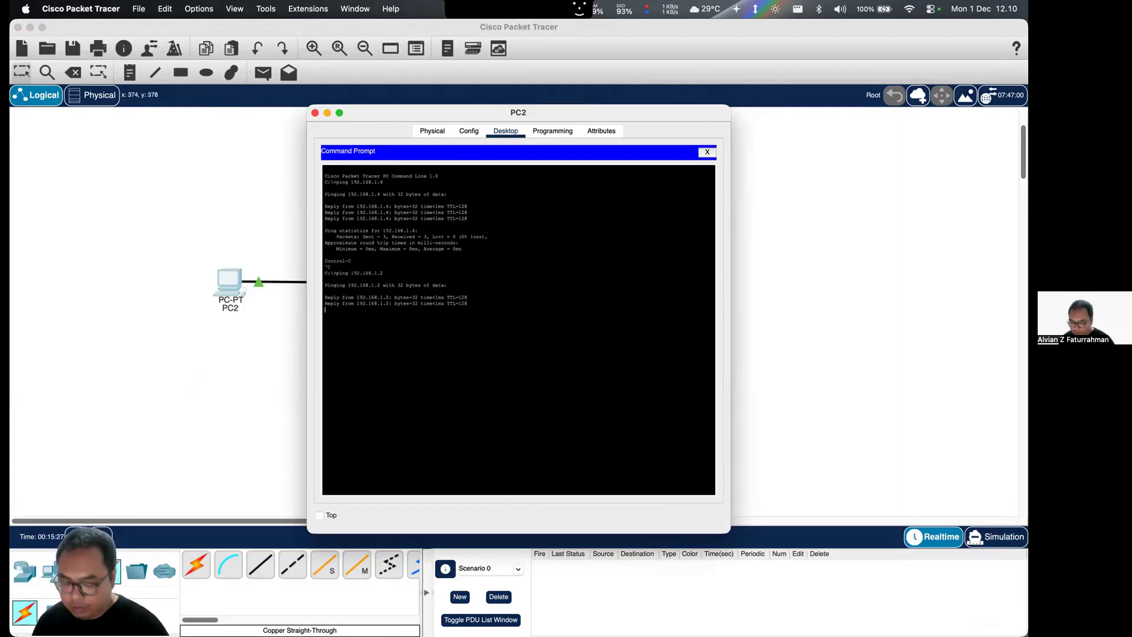
key(ctrl+c)
key(Up)
text(3)
key(Return)
key(ctrl+c)
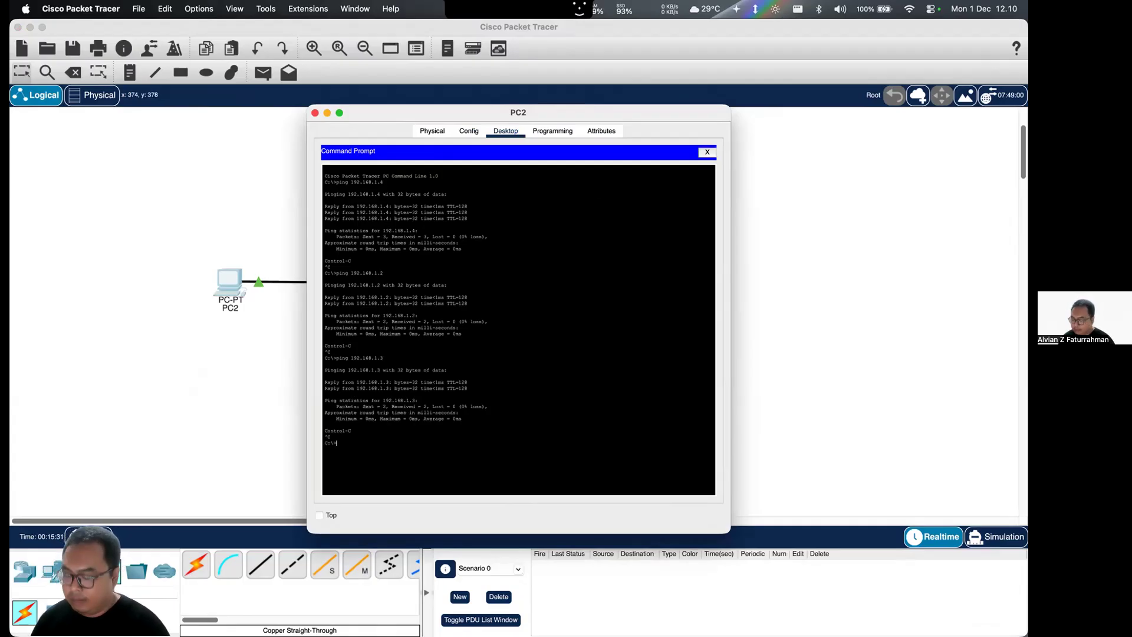
- Try to clear PC2's Command Prompt with the cls command, and close the prompt and PC2's device window
text(cls)
key(Return)
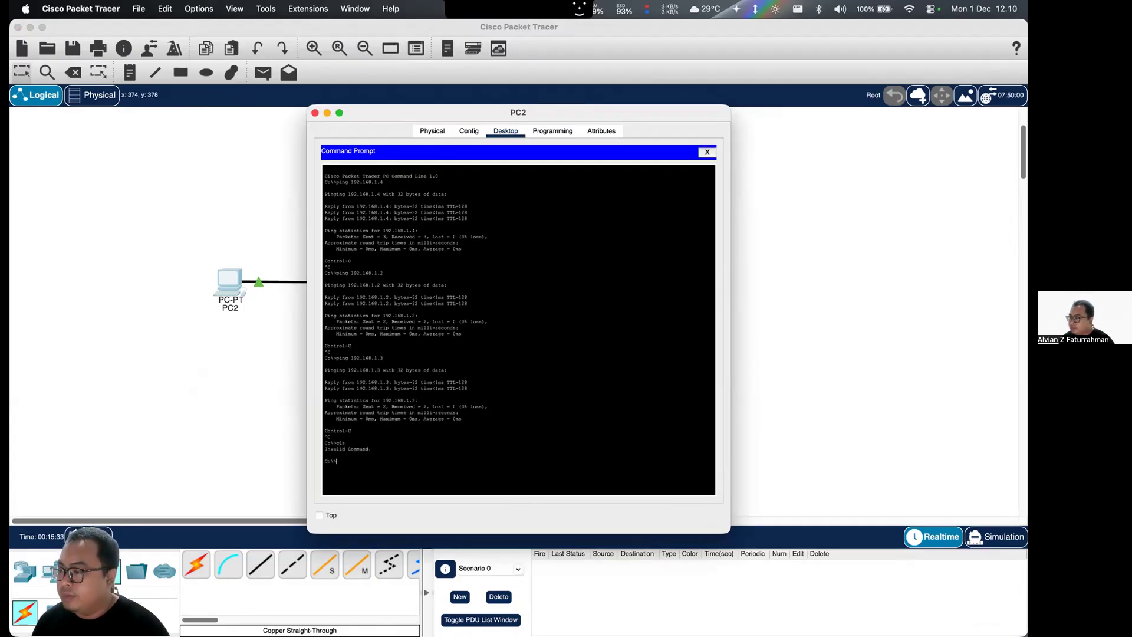
click(707, 152)
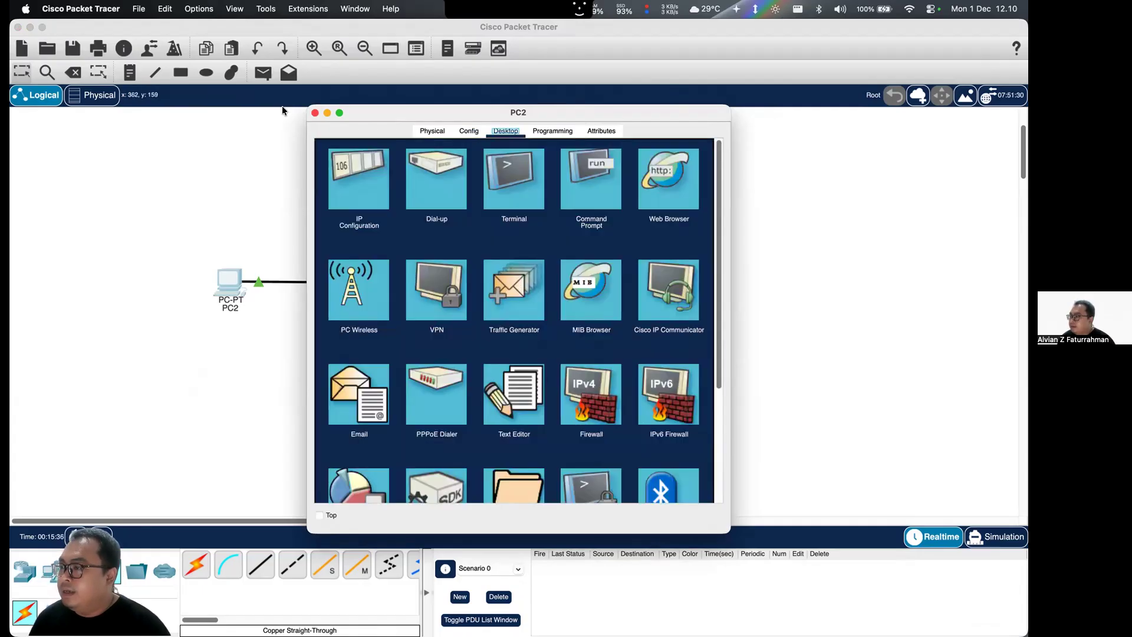
click(316, 113)
- Switch to the Brave browser to read the Tugas 3 task list, and return to Cisco Packet Tracer
key(ctrl+Up)
click(390, 204)
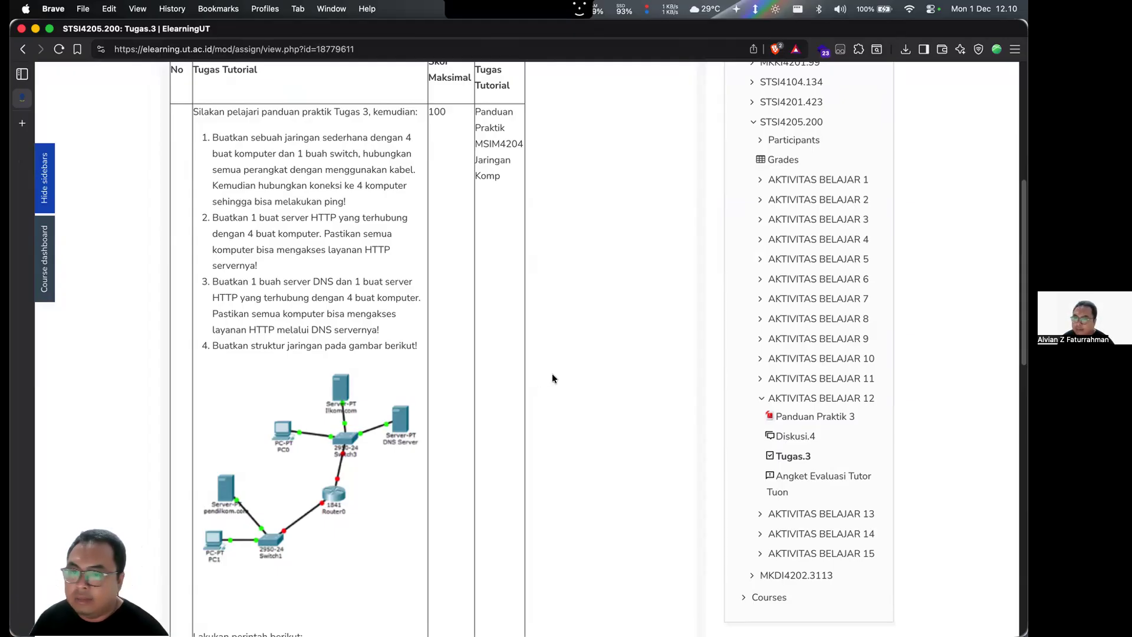
key(ctrl+Up)
click(587, 235)
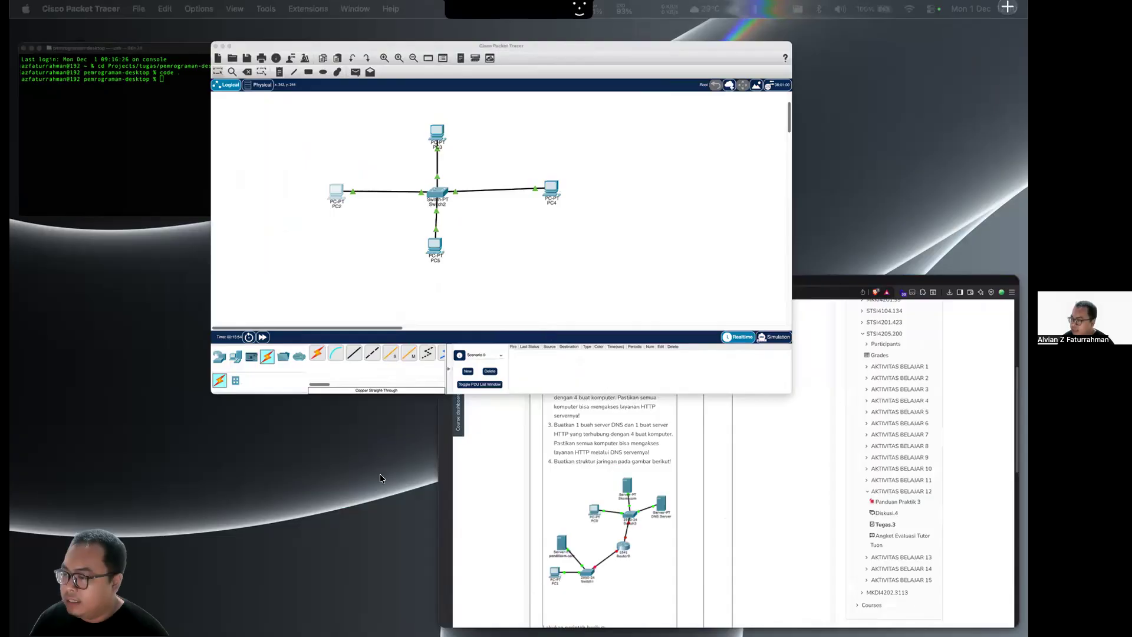
- Add a generic server from the end devices to the workspace, in the empty area below PC4
click(64, 575)
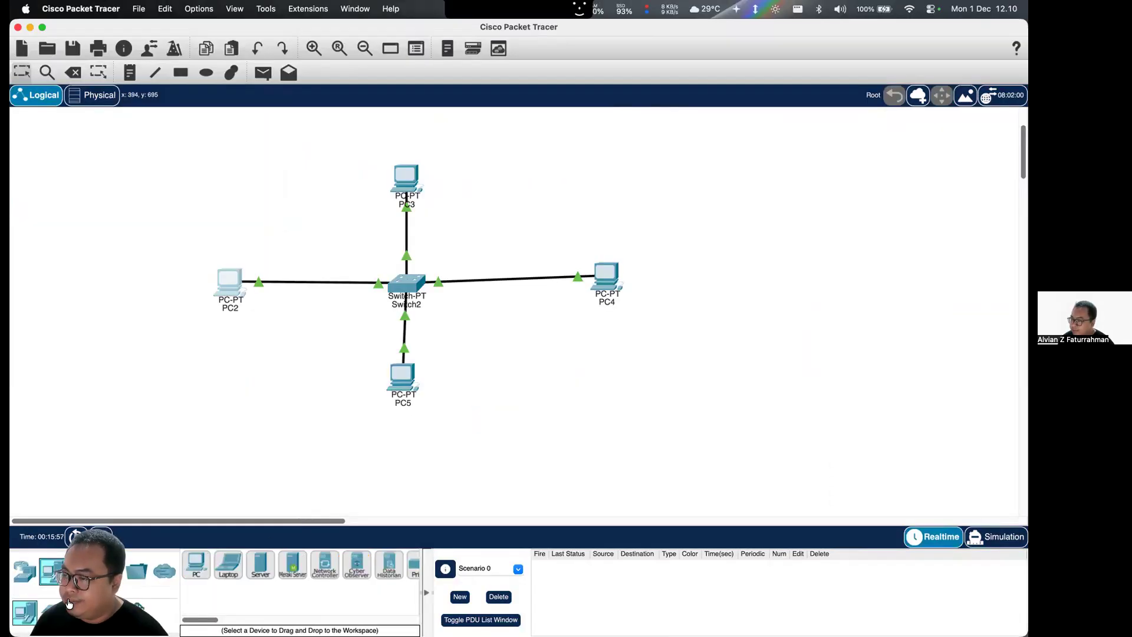
click(261, 568)
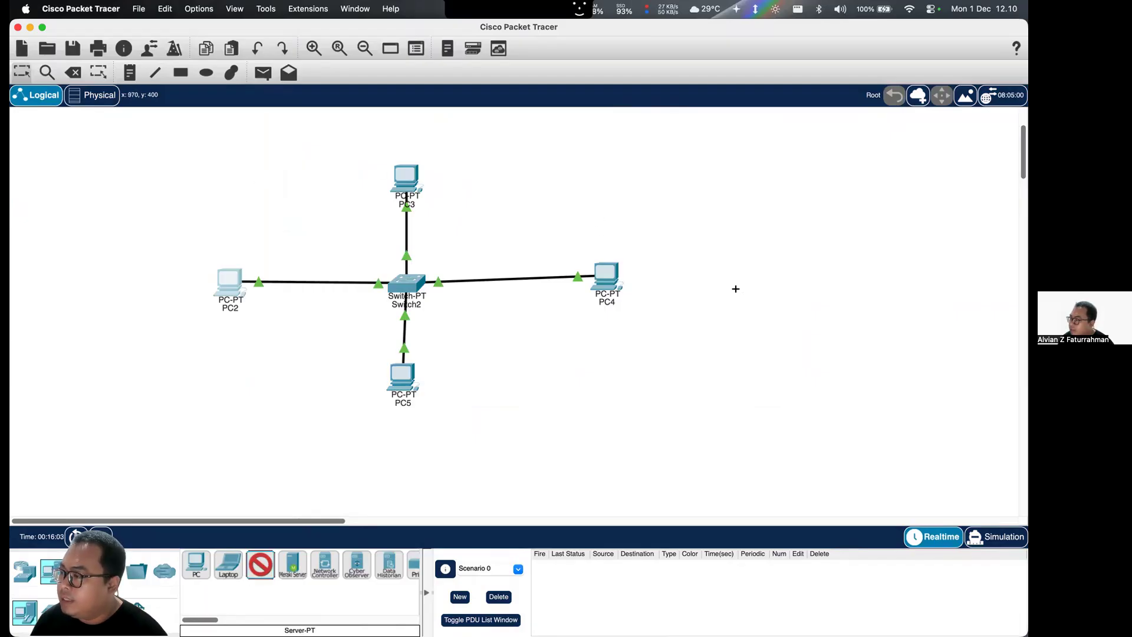
click(627, 386)
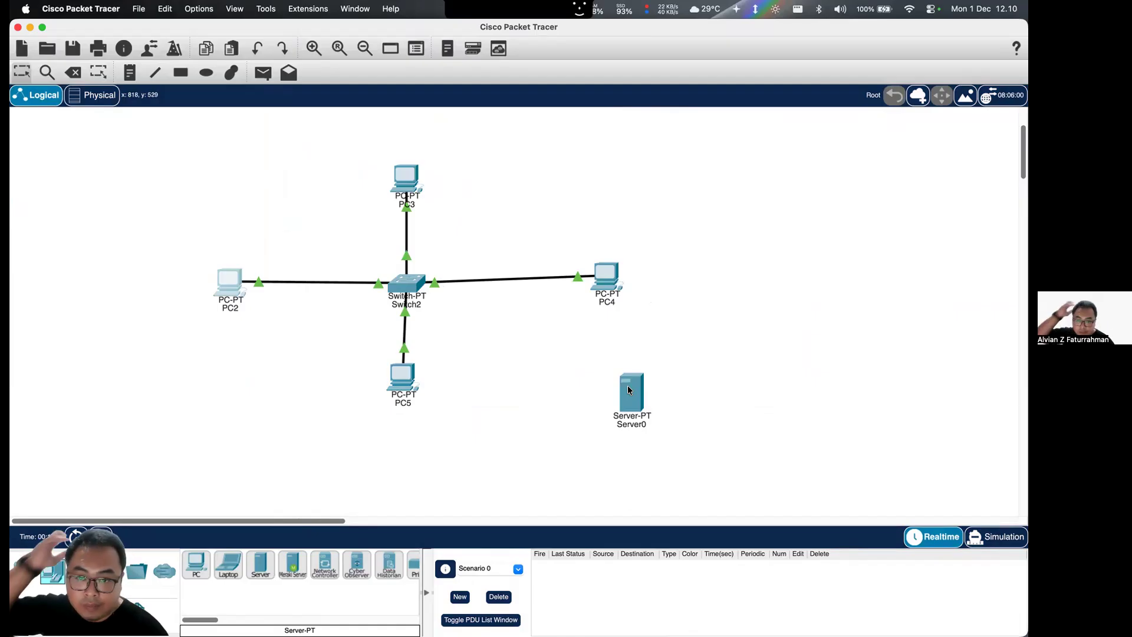
mouse_move(629, 390)
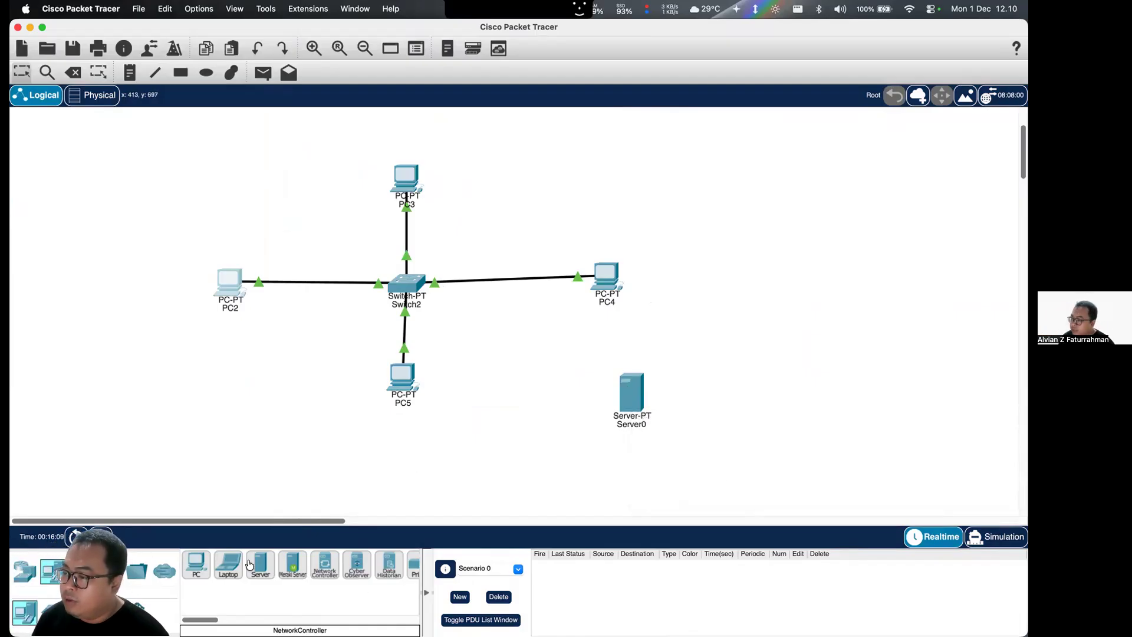
- Try to connect Server0's FastEthernet0 to Switch2's FastEthernet5/1 with a copper straight-through cable
click(109, 571)
click(293, 564)
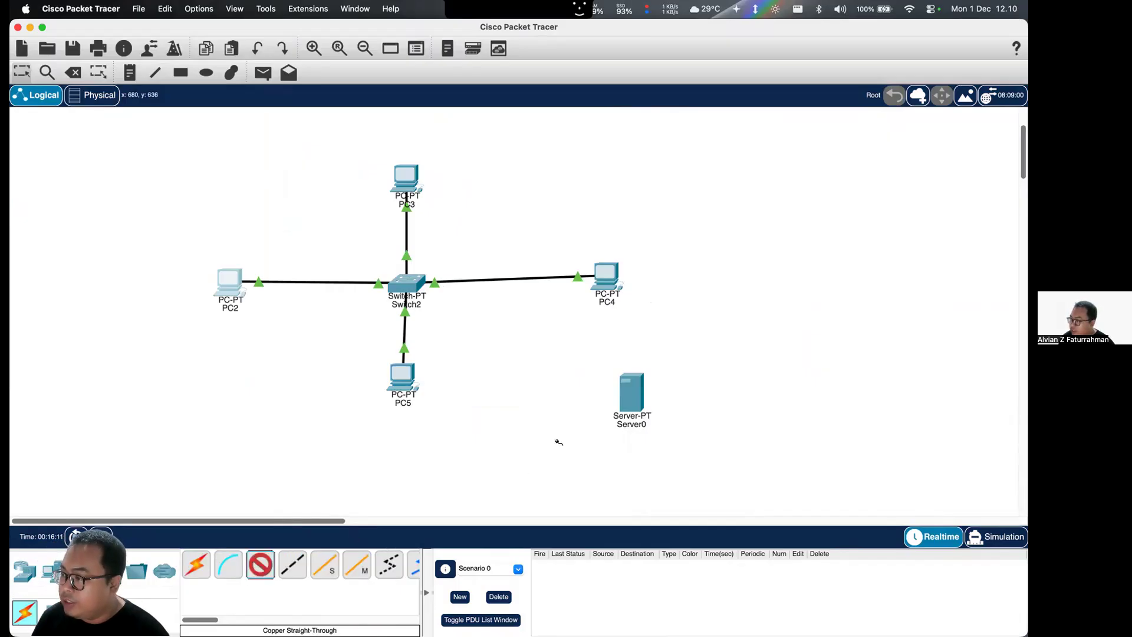
click(634, 393)
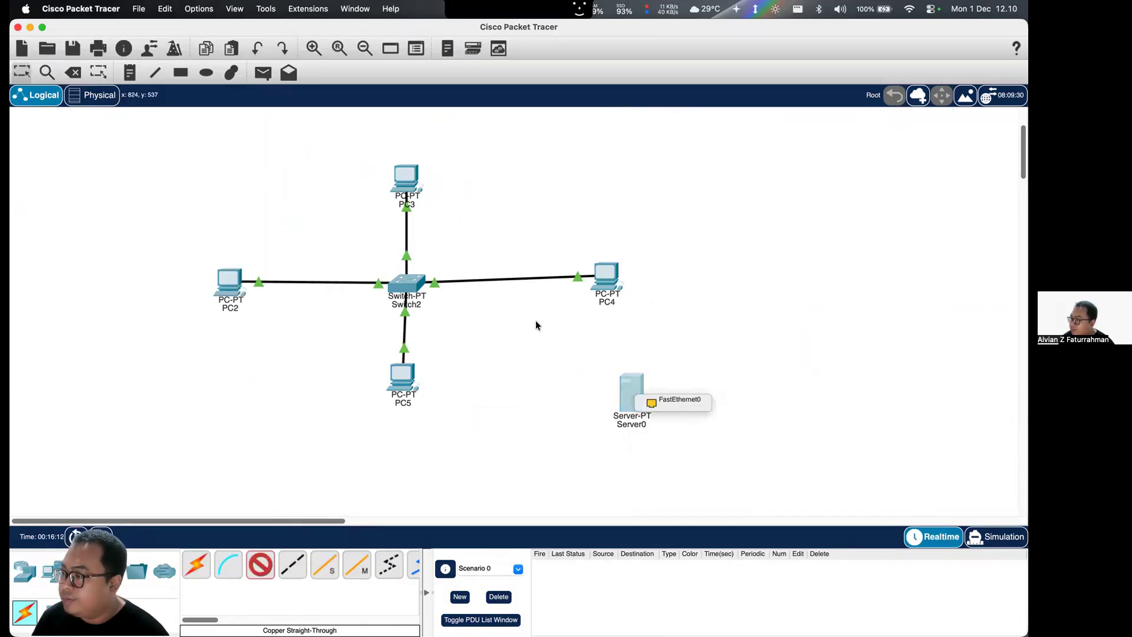
click(665, 401)
click(406, 285)
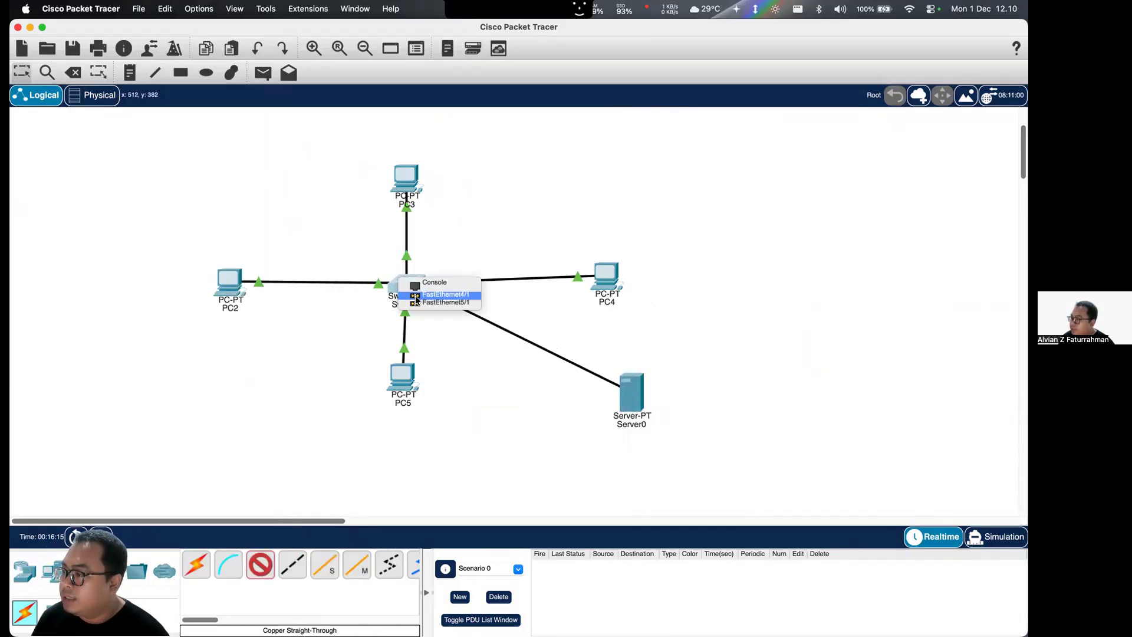
click(463, 301)
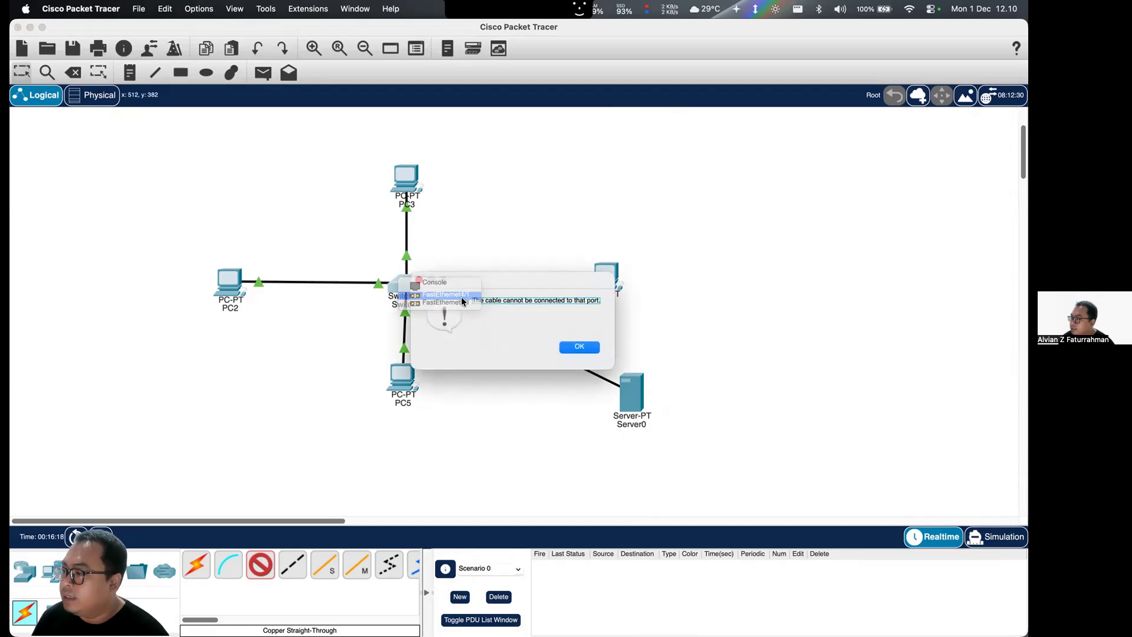
click(580, 347)
click(479, 348)
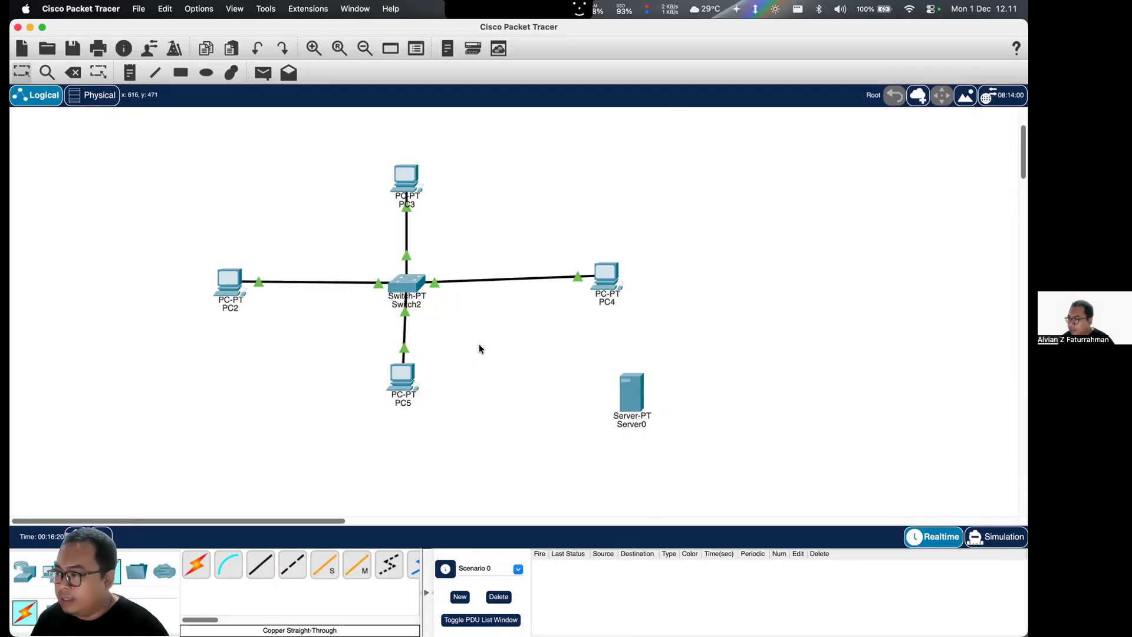
- Delete PC5 from the topology to free its port on Switch2, keeping Server0
click(403, 377)
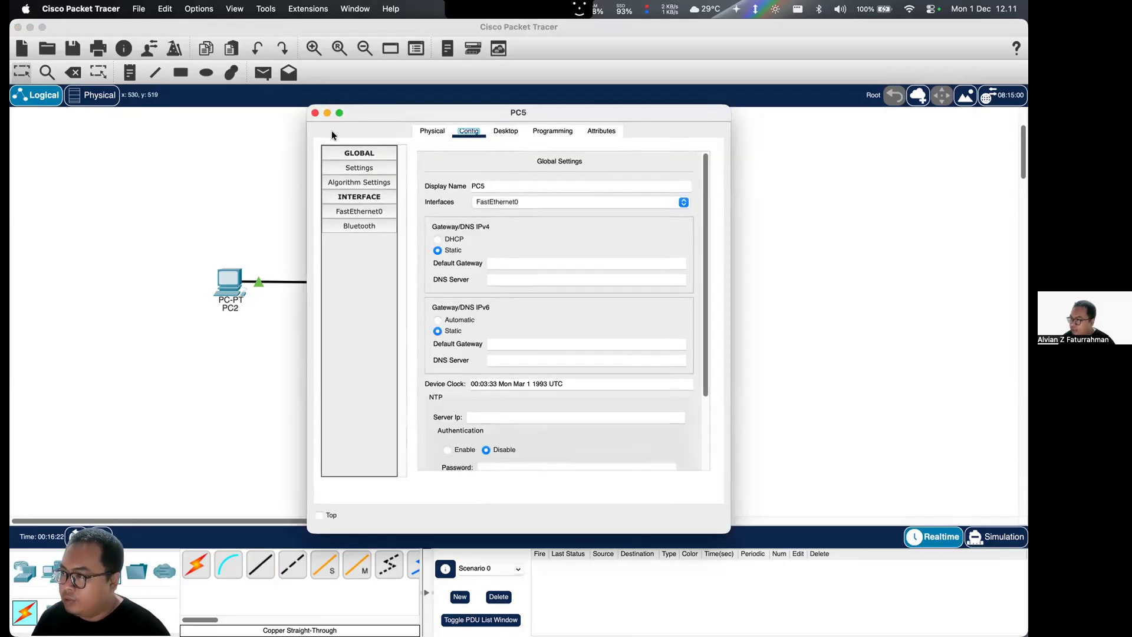
click(314, 112)
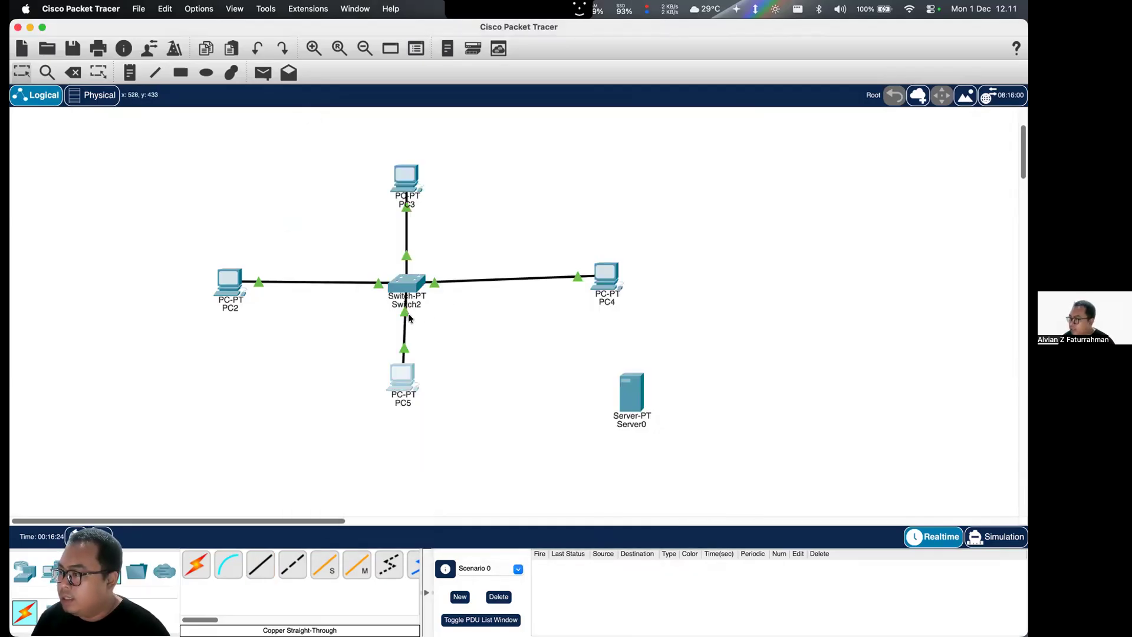
drag(486, 333, 363, 433)
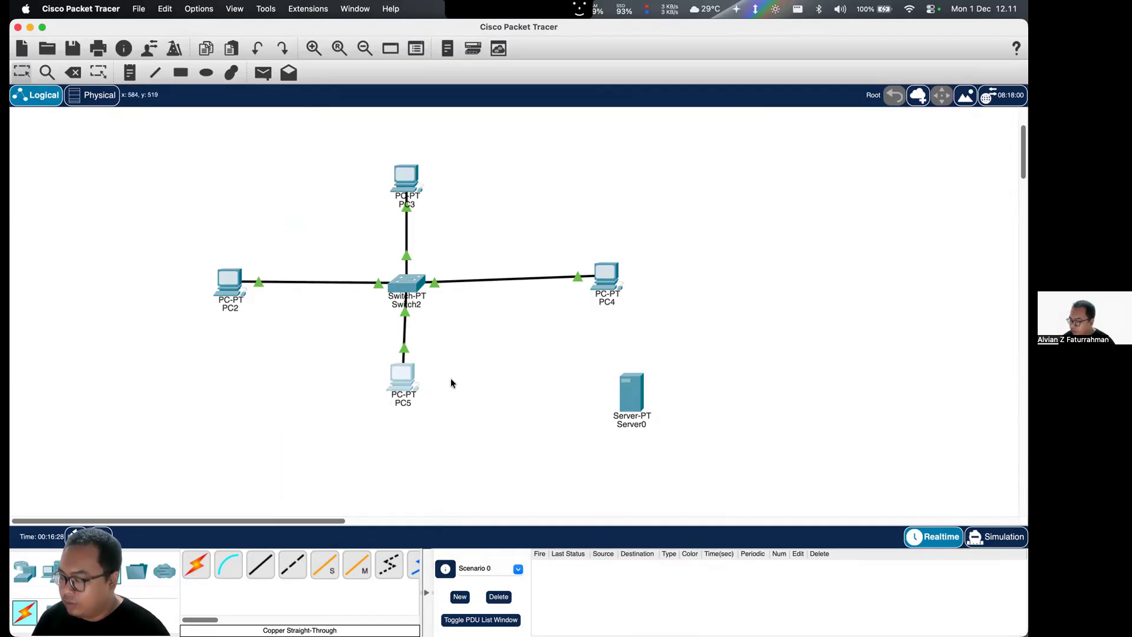
key(Delete)
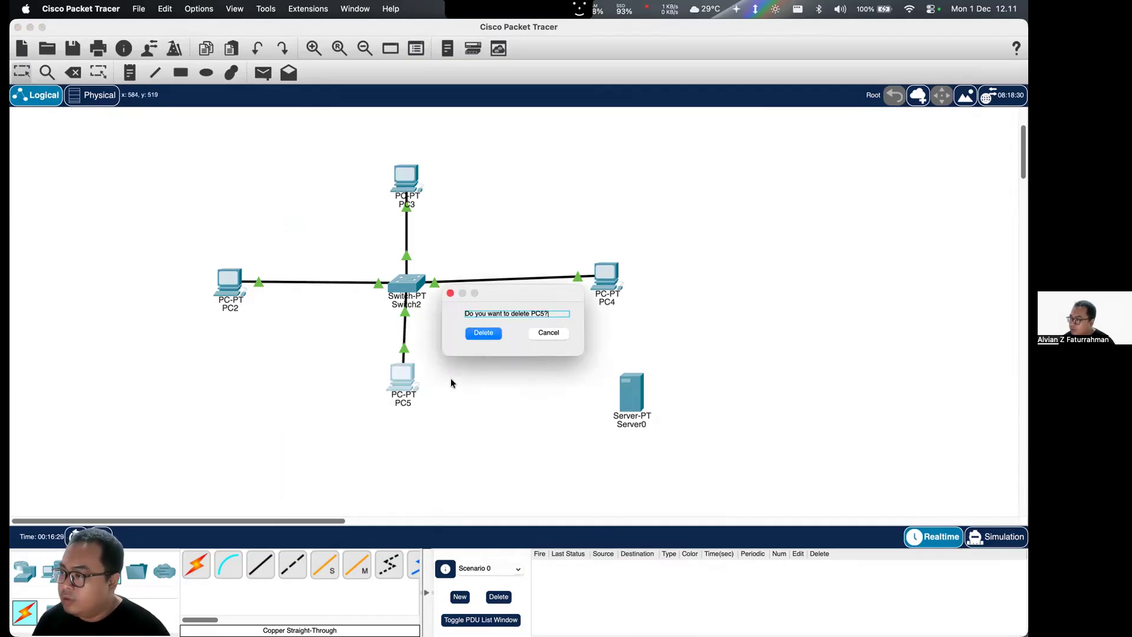
click(481, 334)
click(623, 393)
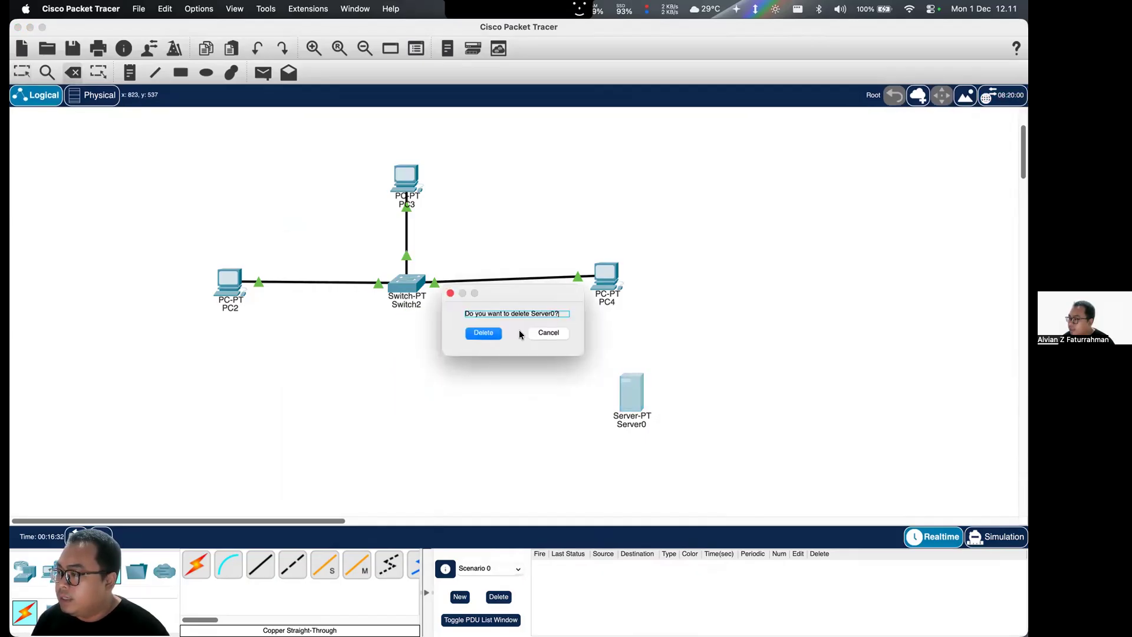
click(555, 335)
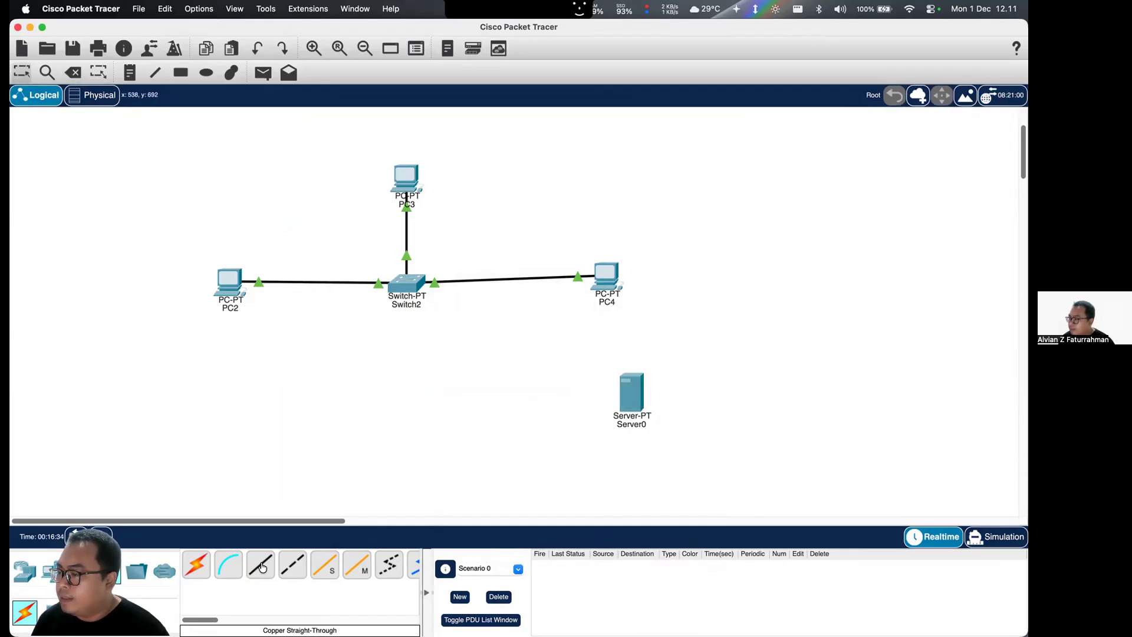
- Connect Server0's FastEthernet0 to Switch2's FastEthernet2/1 with a copper straight-through cable, and move the server directly below the switch
click(626, 414)
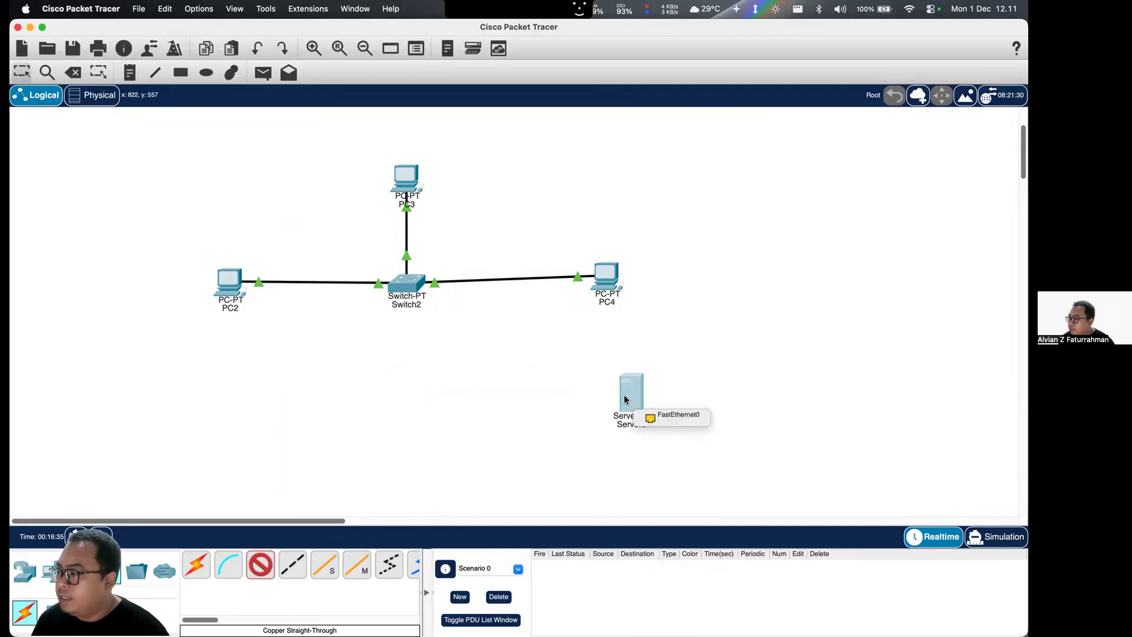
click(665, 417)
click(407, 282)
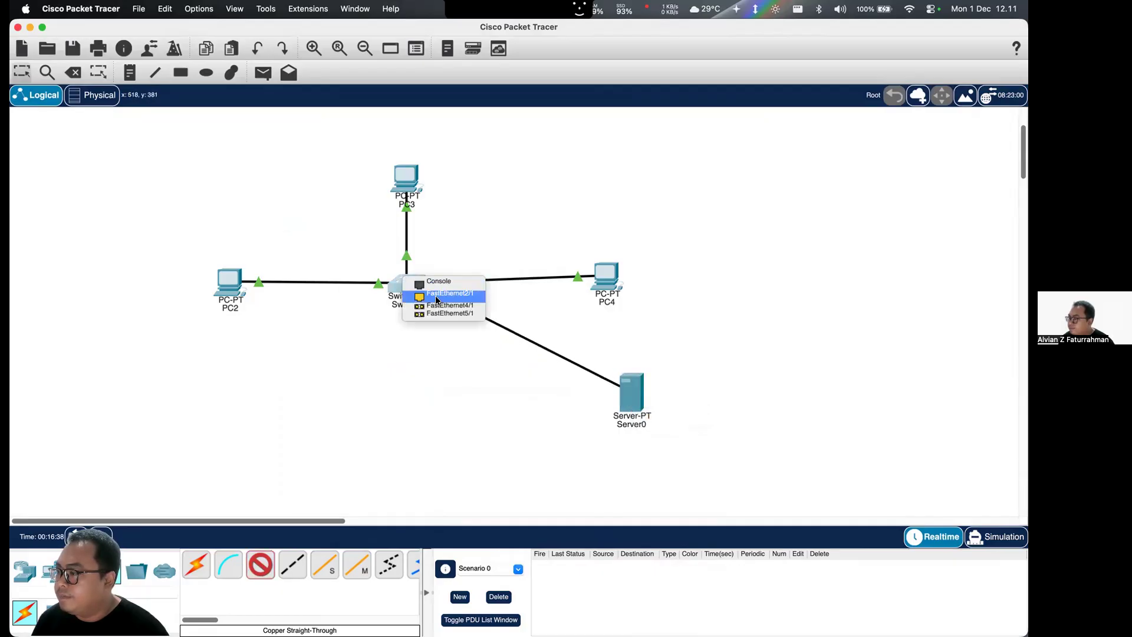
key(Return)
drag(636, 394, 410, 403)
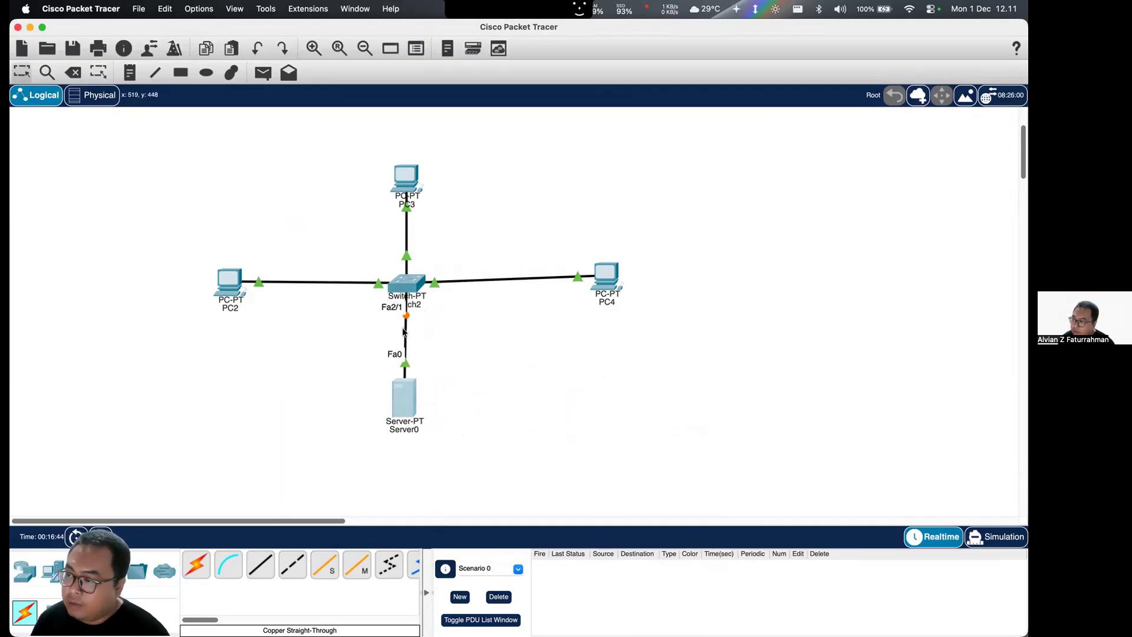
mouse_move(408, 283)
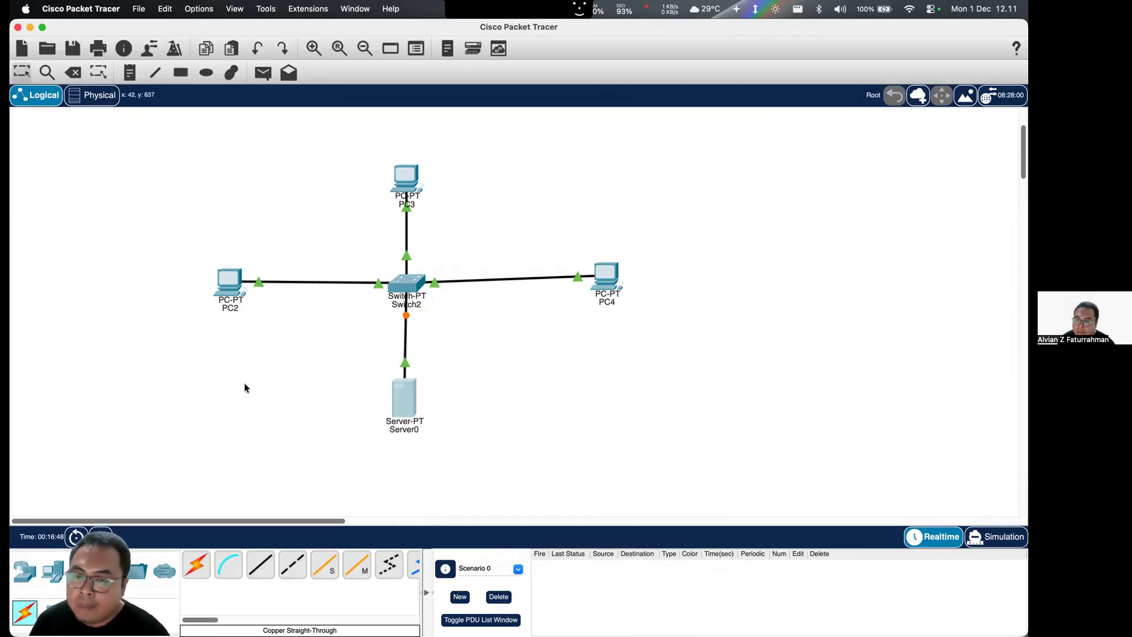
- Set Server0's FastEthernet0 to static IPv4 address 192.168.1.10 with subnet mask 255.255.255.0, and close the device window
click(402, 399)
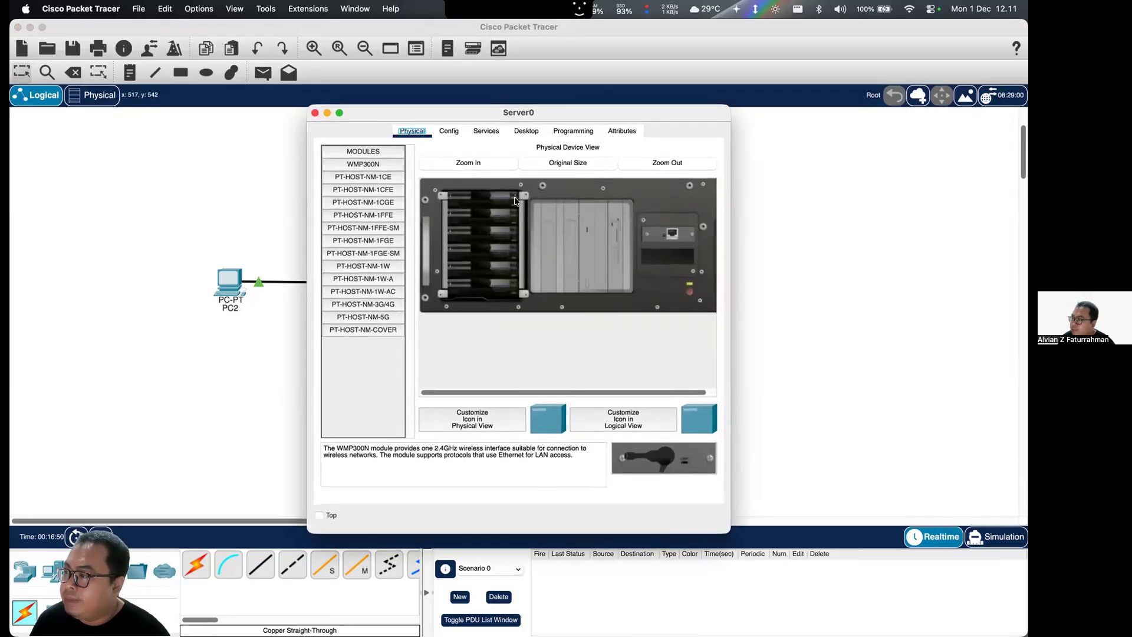
click(449, 133)
click(366, 211)
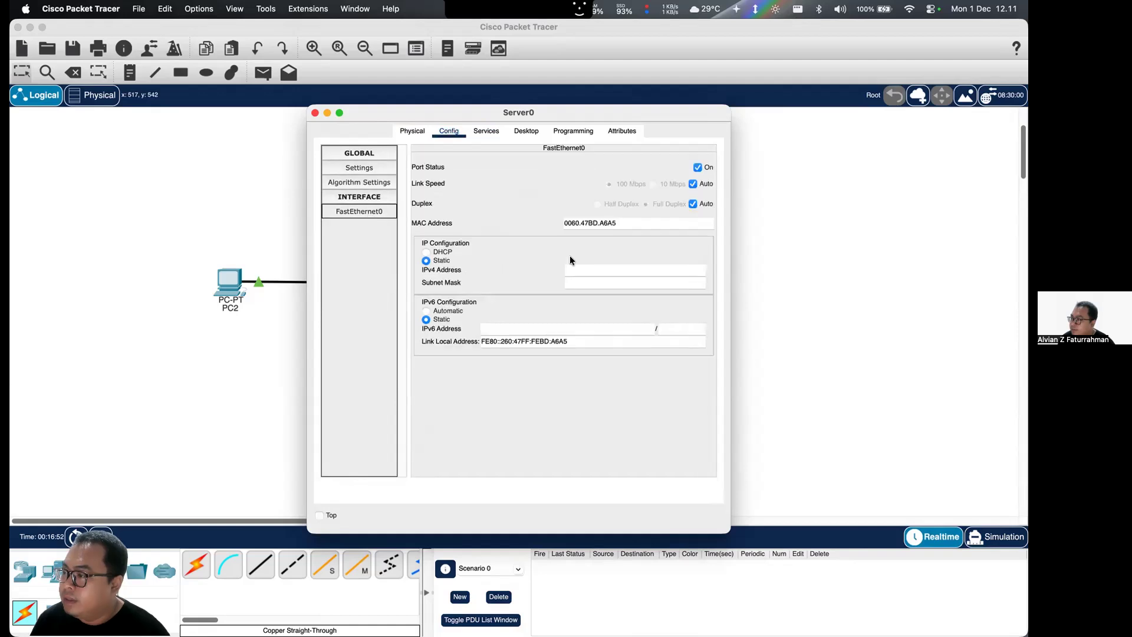
click(570, 269)
text(1292)
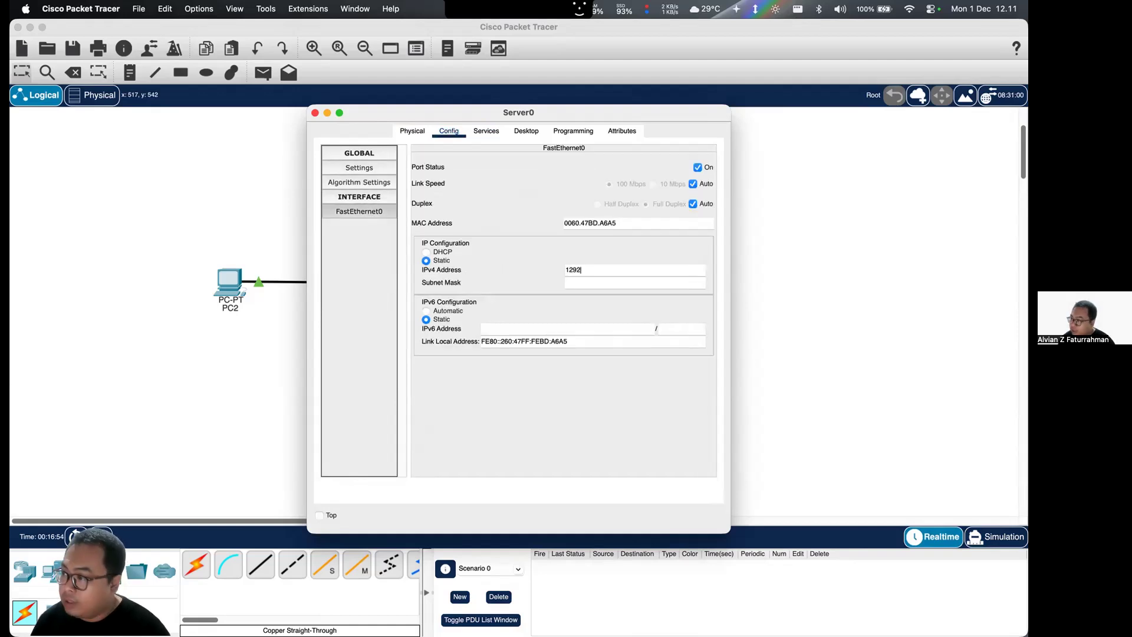
key(BackSpace)
key(BackSpace)
key(BackSpace)
key(BackSpace)
text(192.168.1.2)
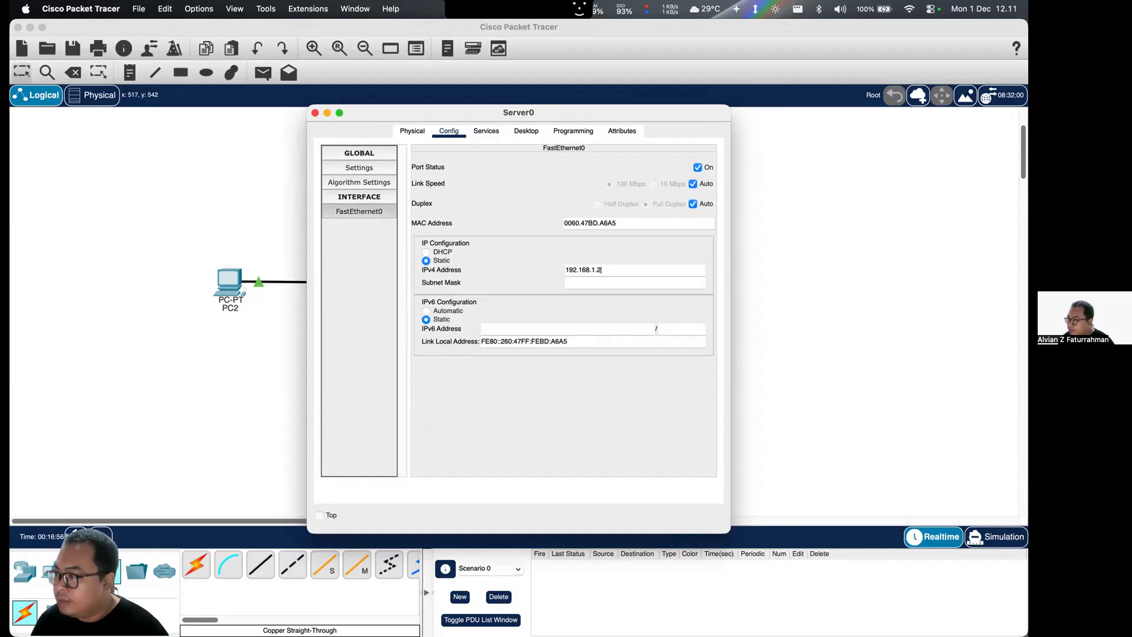
text(5)
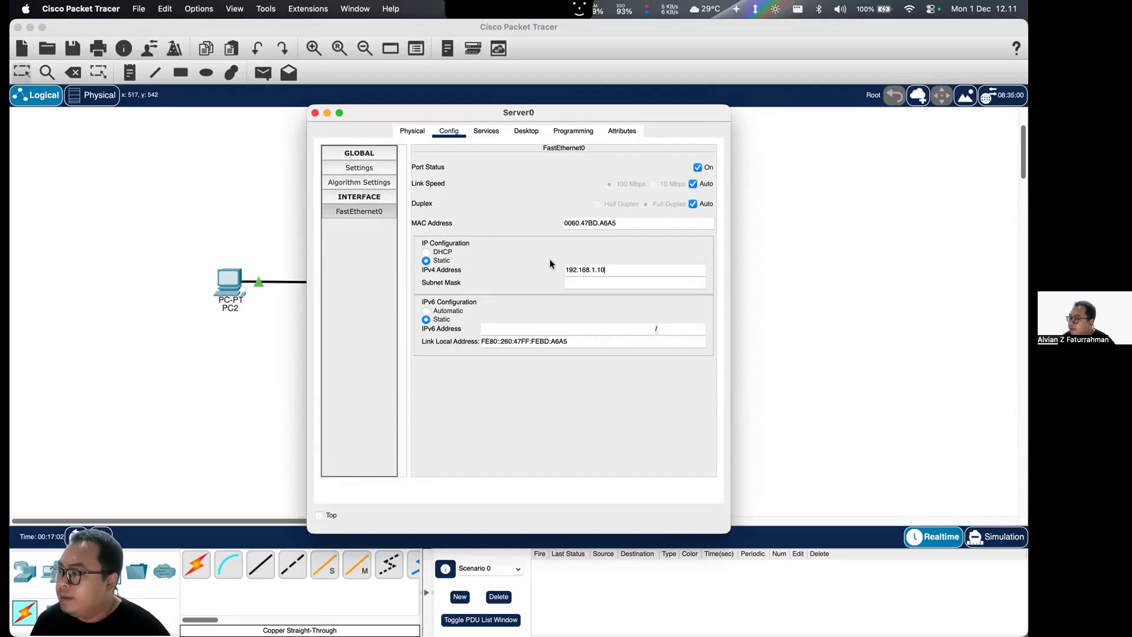
click(574, 280)
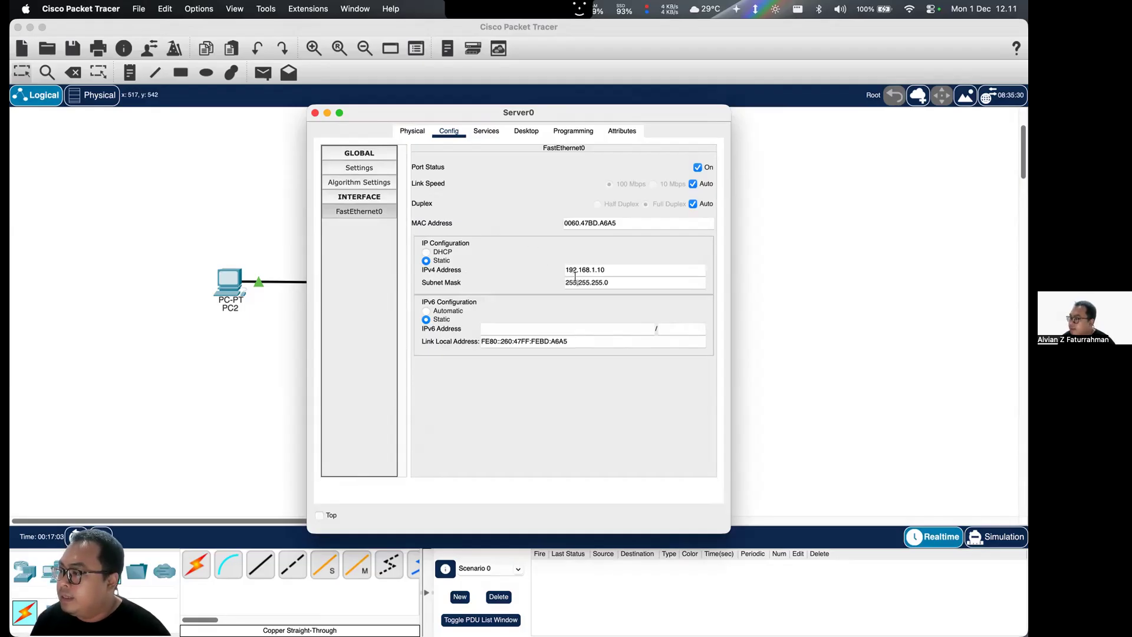
click(315, 113)
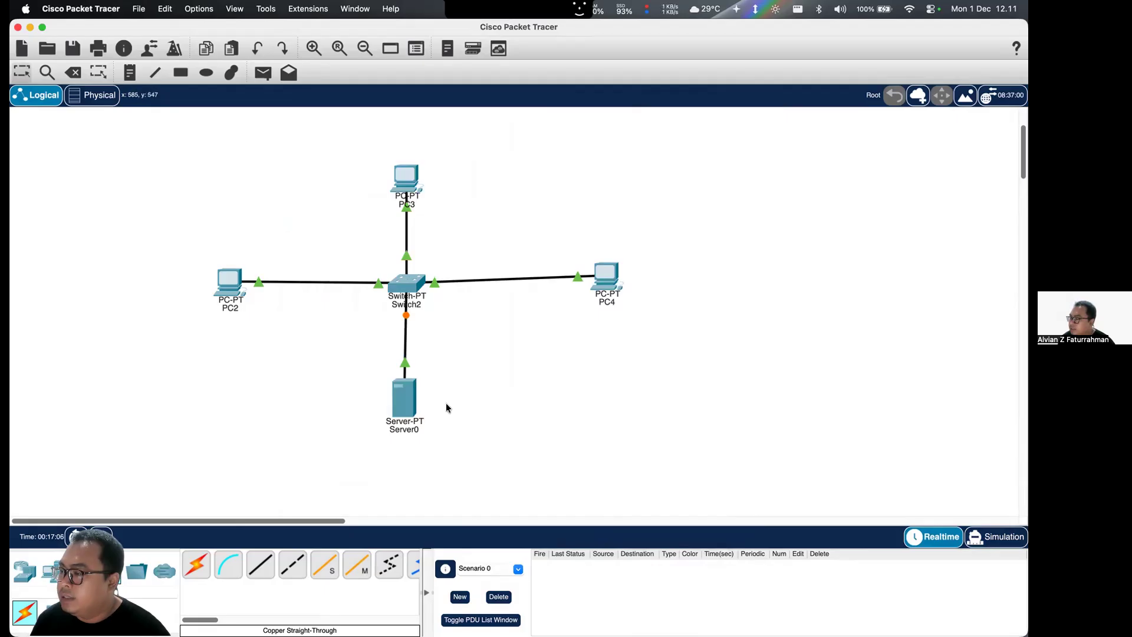
- Reopen Server0's FastEthernet0 configuration to check the IPv4 address and subnet mask, and put the device window away
click(411, 405)
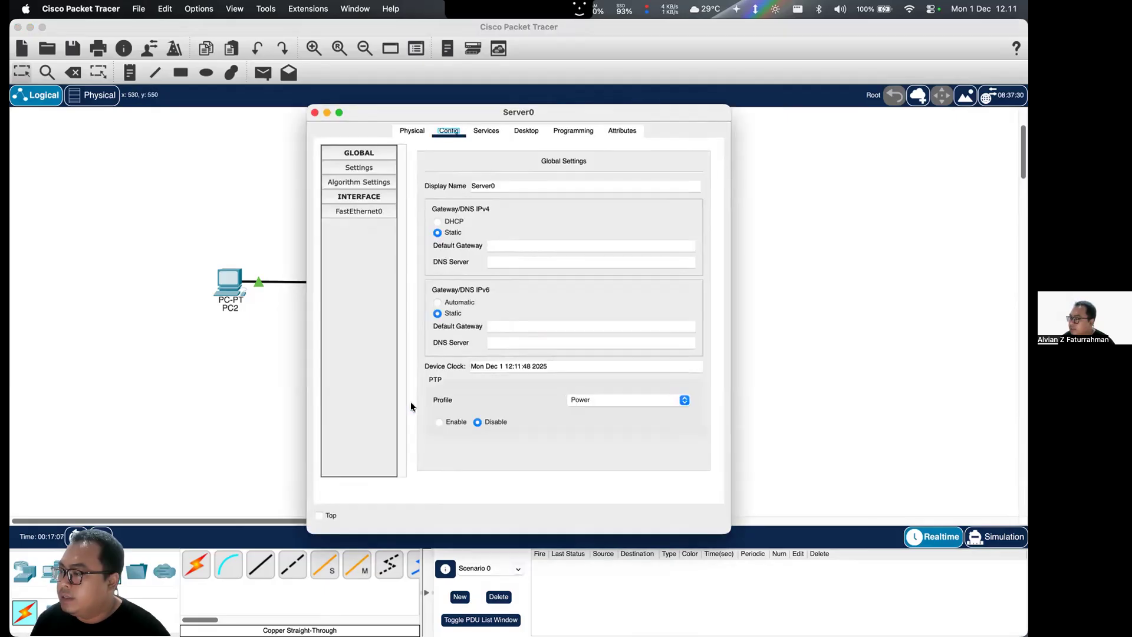
click(349, 211)
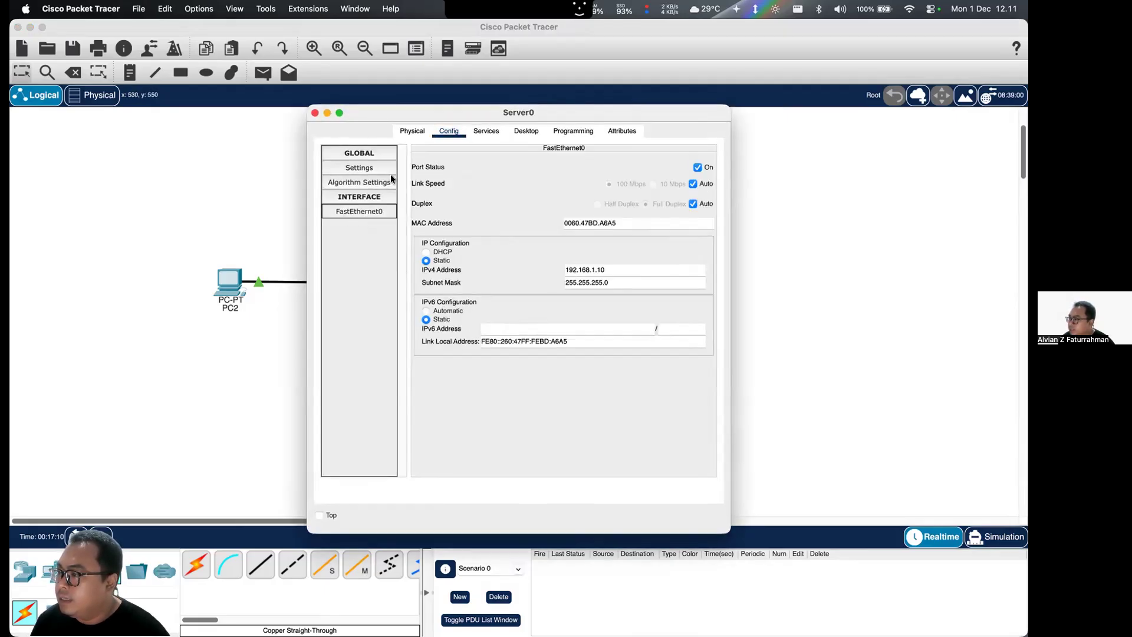
click(328, 113)
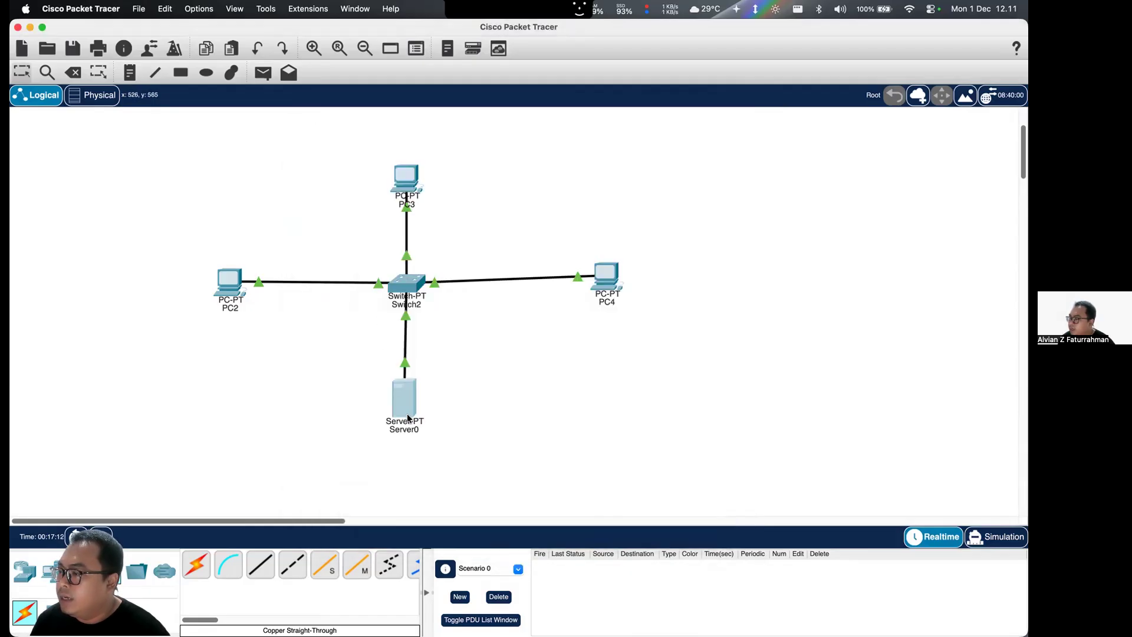
- Ping Server0 at 192.168.1.10 from PC2's Command Prompt, interrupt the ping after a few packets, and close the prompt
click(235, 286)
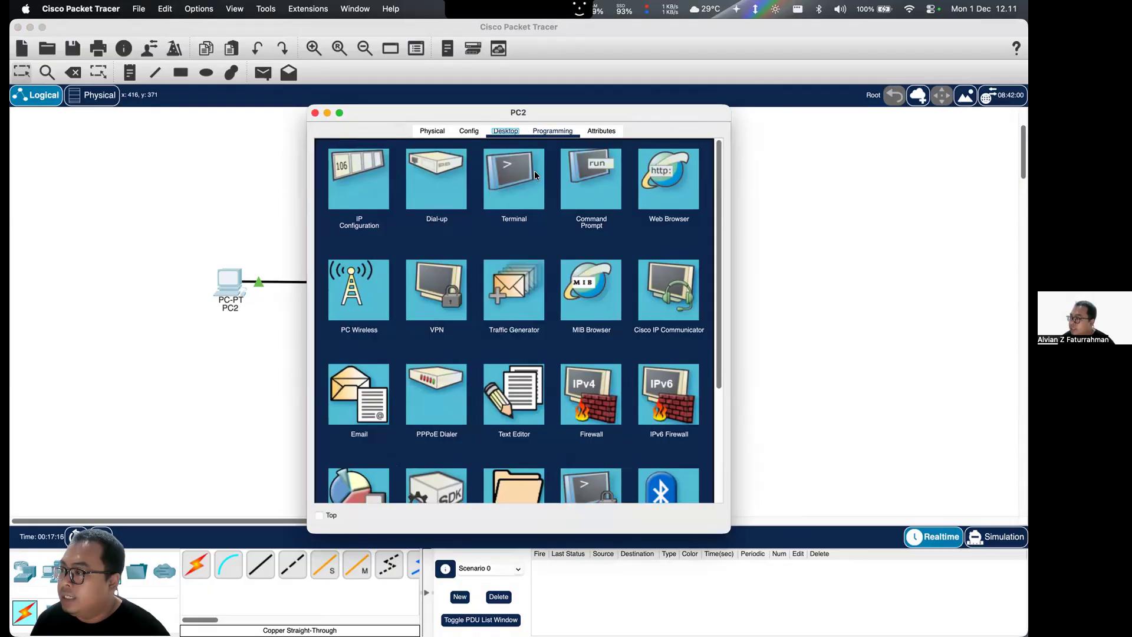
click(581, 195)
text(192)
key(BackSpace)
key(BackSpace)
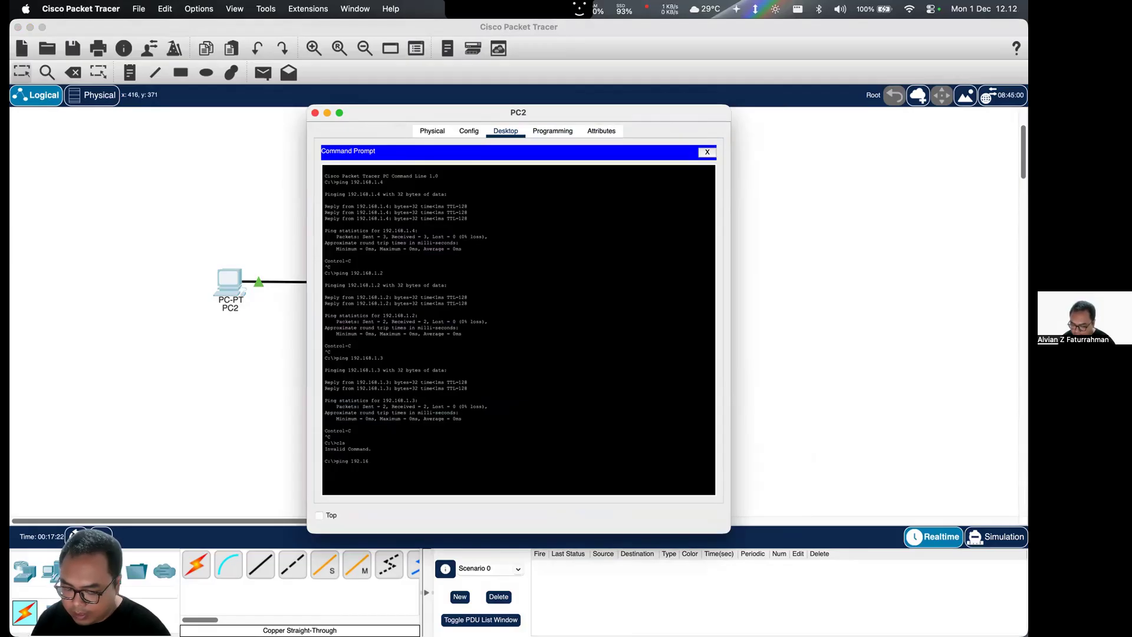
text(ping 192.168.1.)
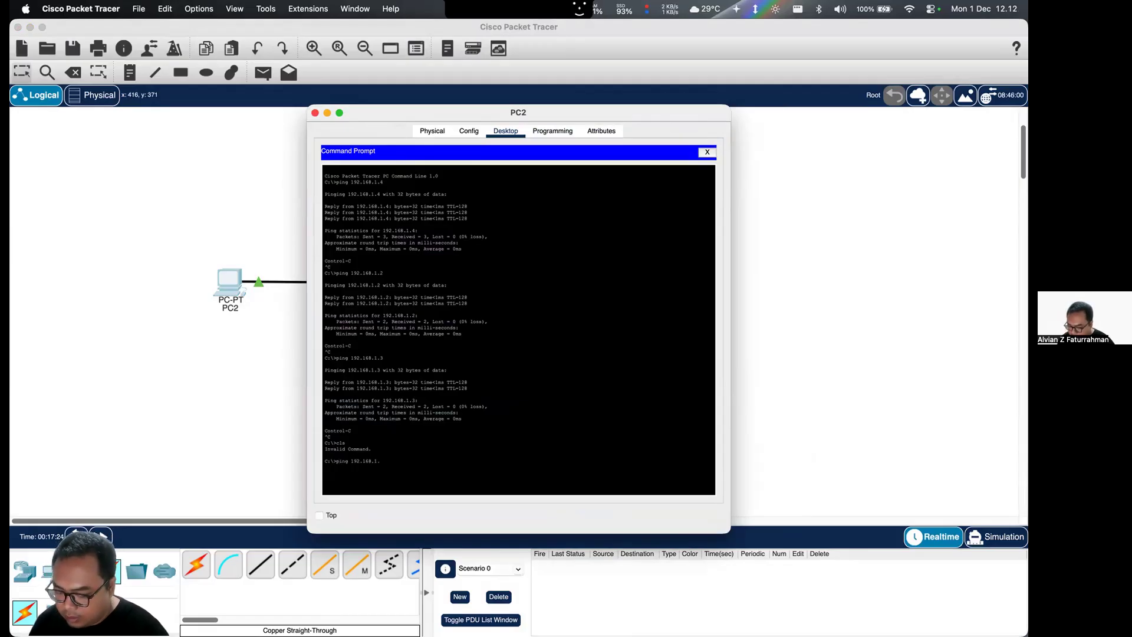
text(10)
key(Return)
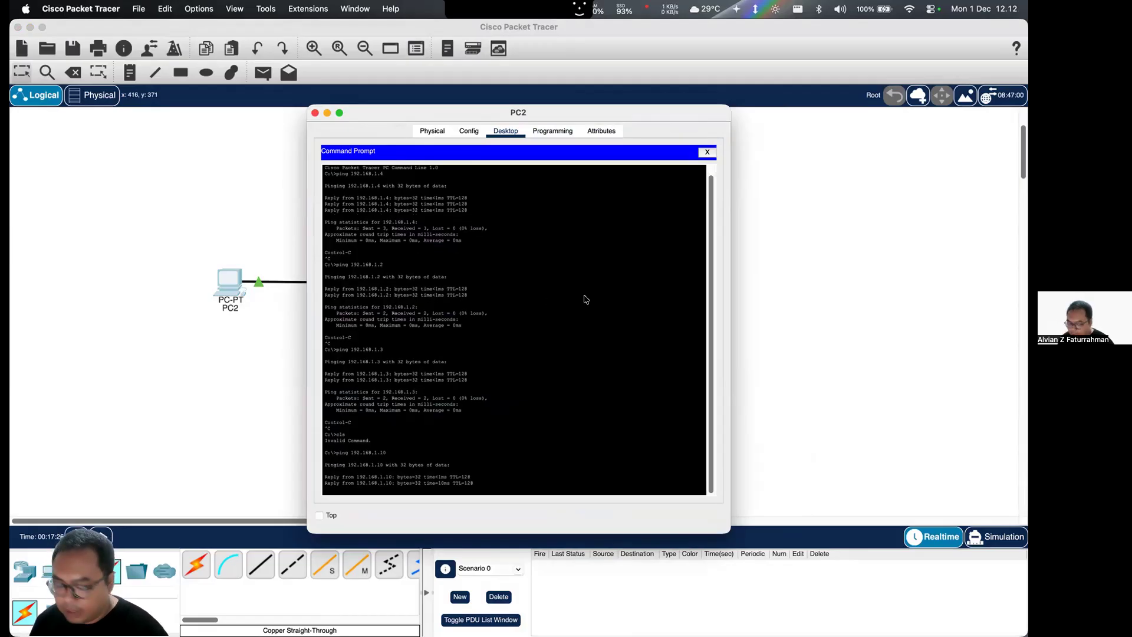
key(ctrl+c)
click(706, 153)
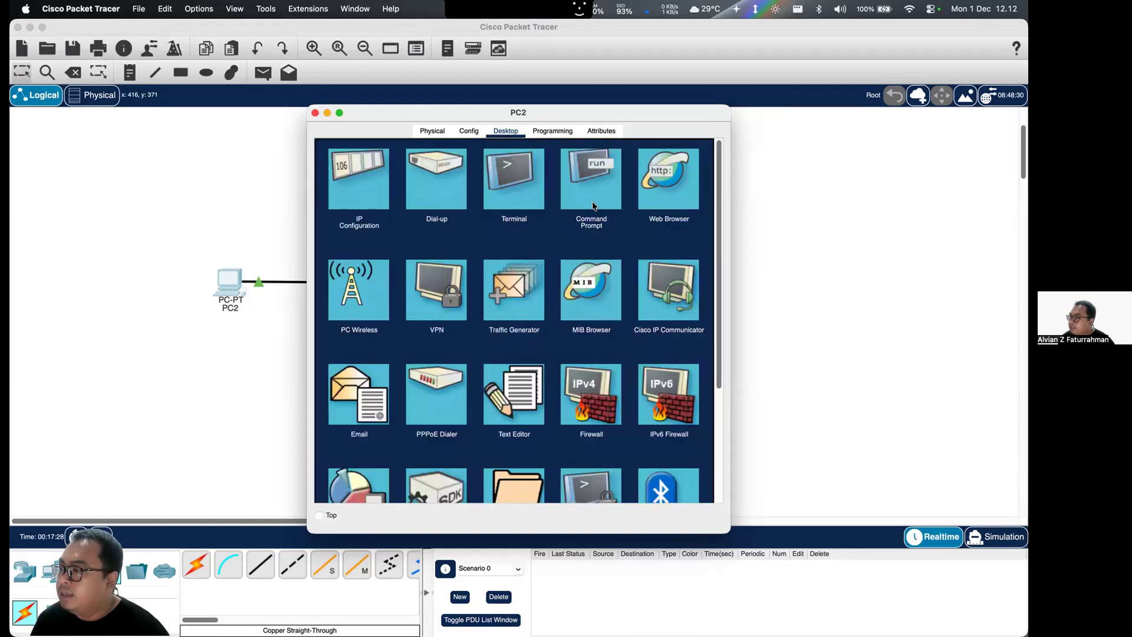
- Load the HTTP server page at 192.168.1.10 in PC2's Web Browser, and close the device window
click(674, 171)
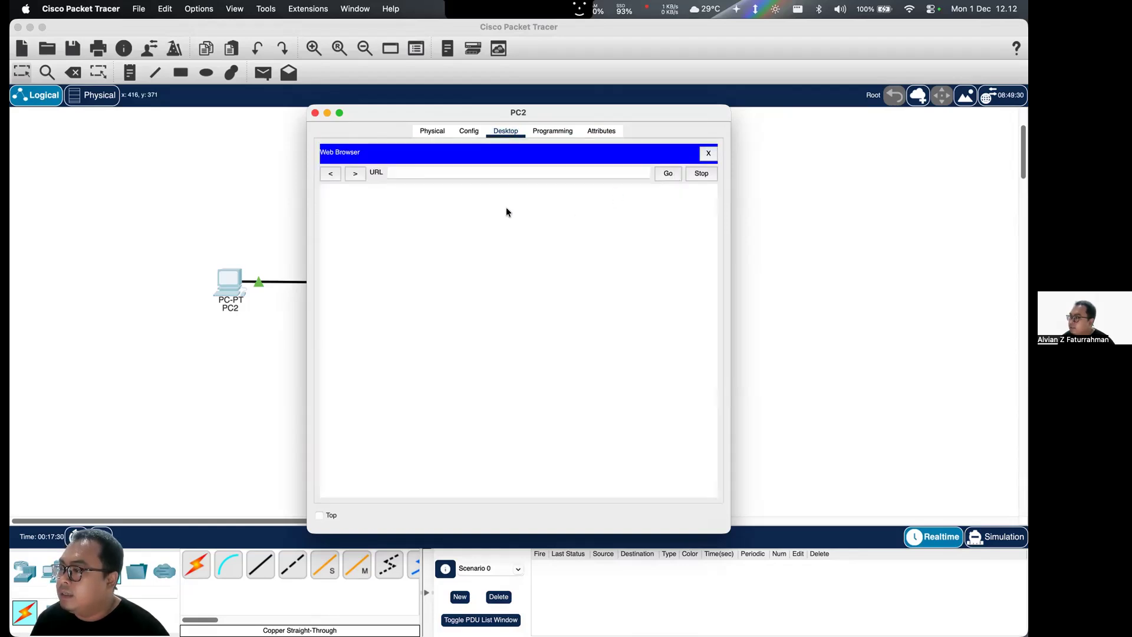
click(466, 172)
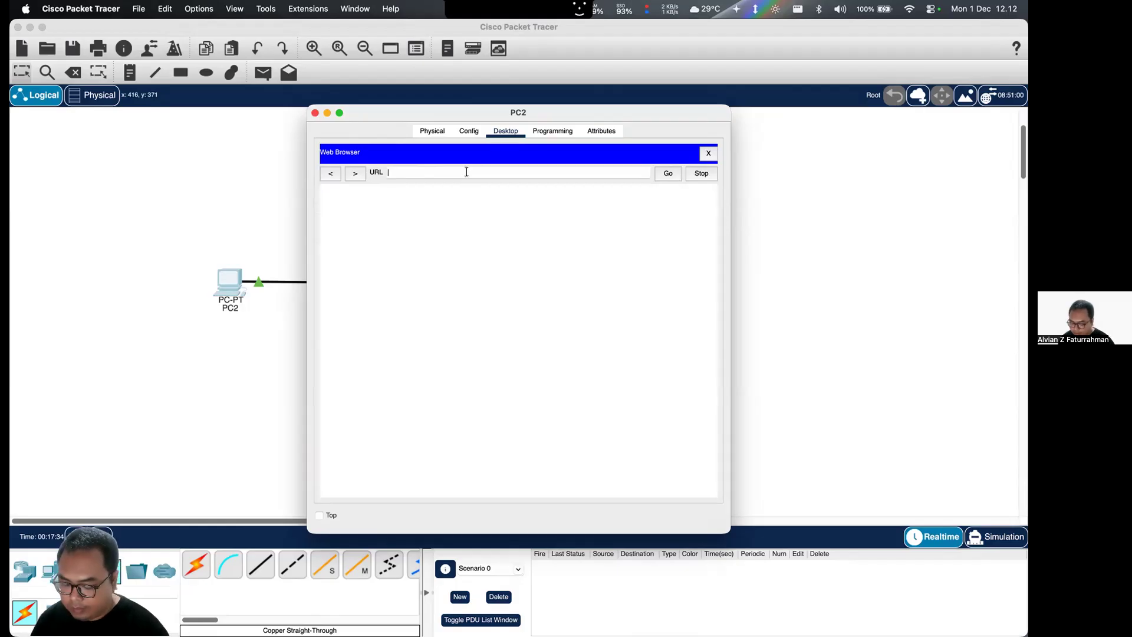
text(192.168.1.10)
key(Return)
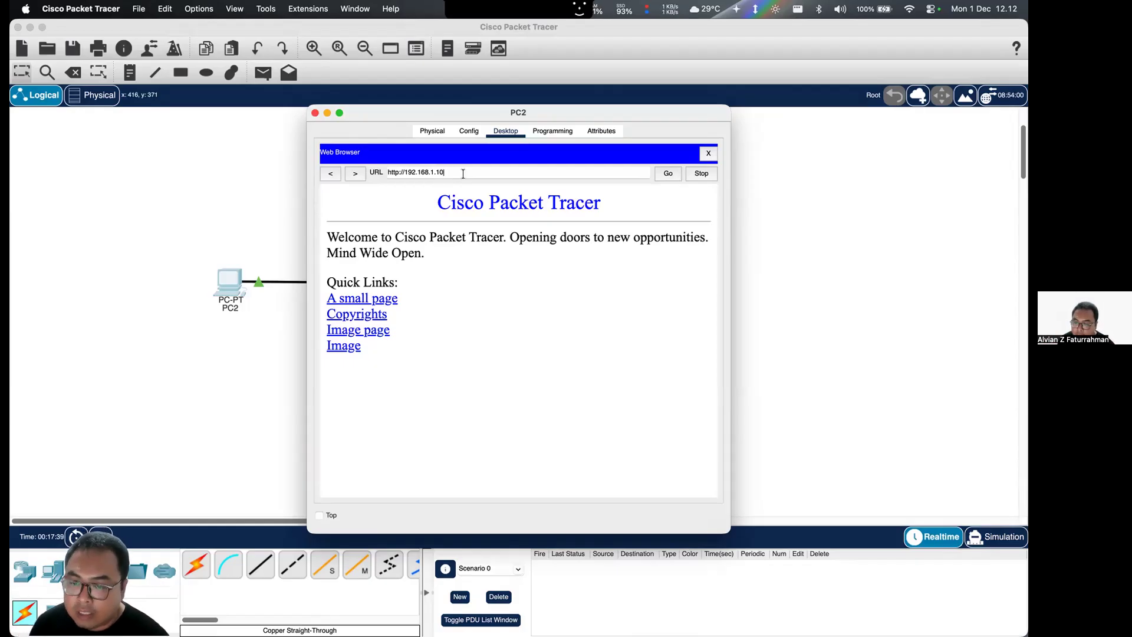
click(708, 153)
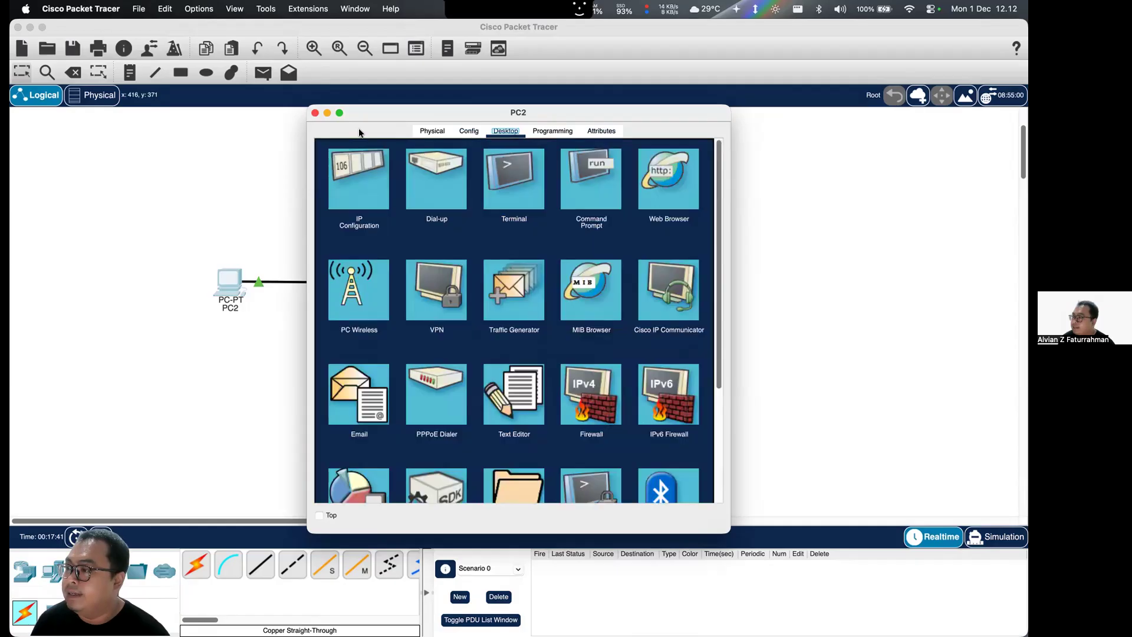
click(315, 112)
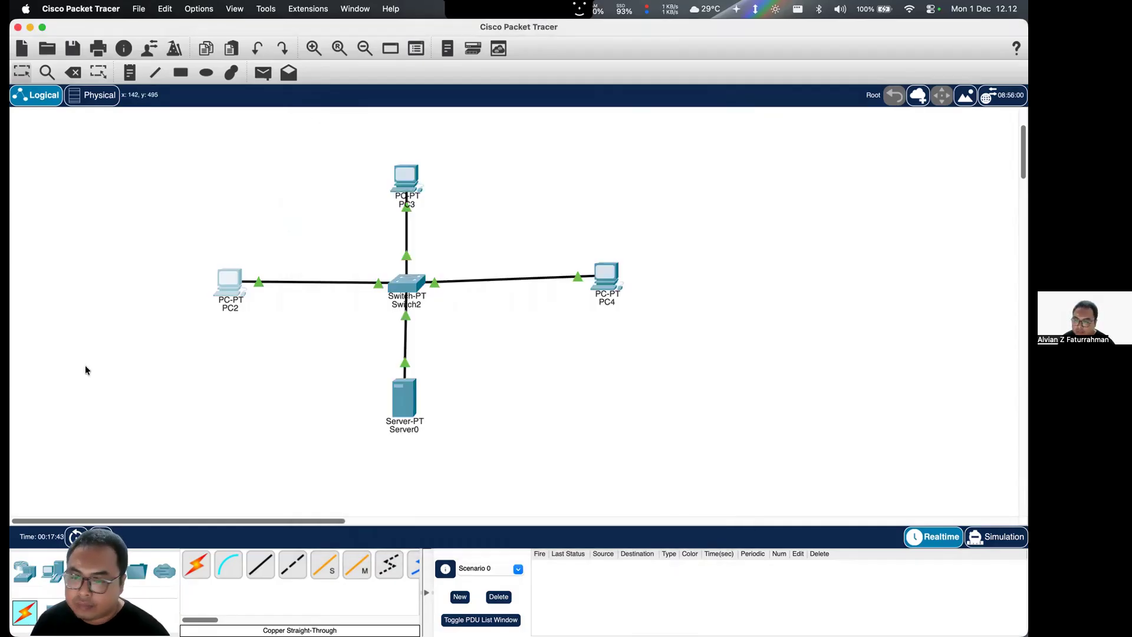
- Load the HTTP server page at 192.168.1.10 in PC3's Web Browser, and close the device window
click(406, 189)
click(575, 132)
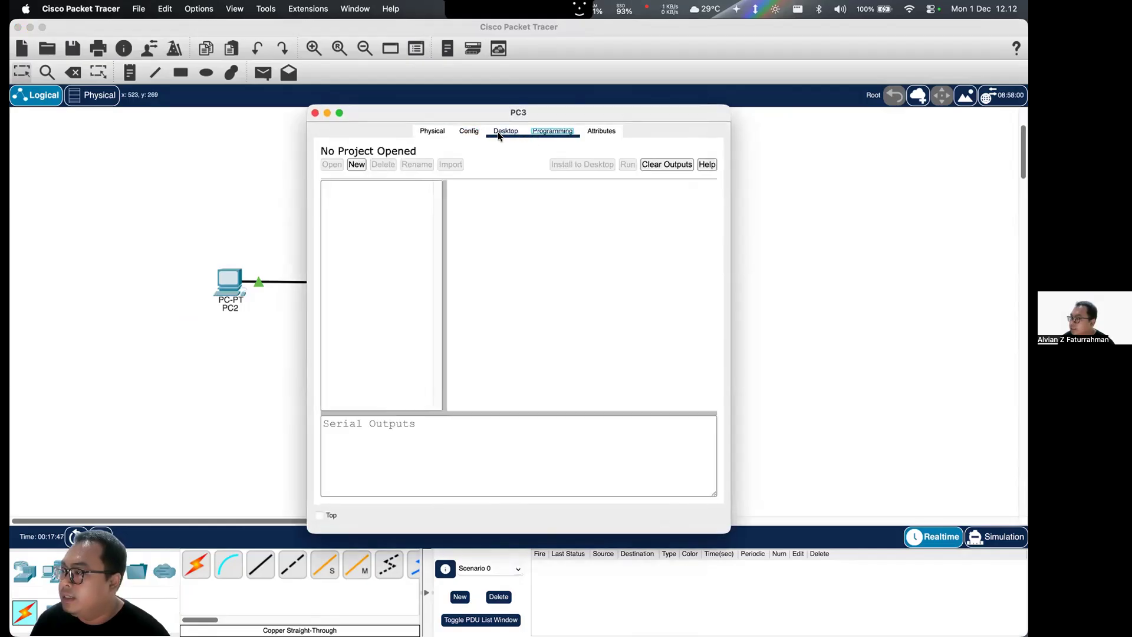
click(499, 132)
click(579, 182)
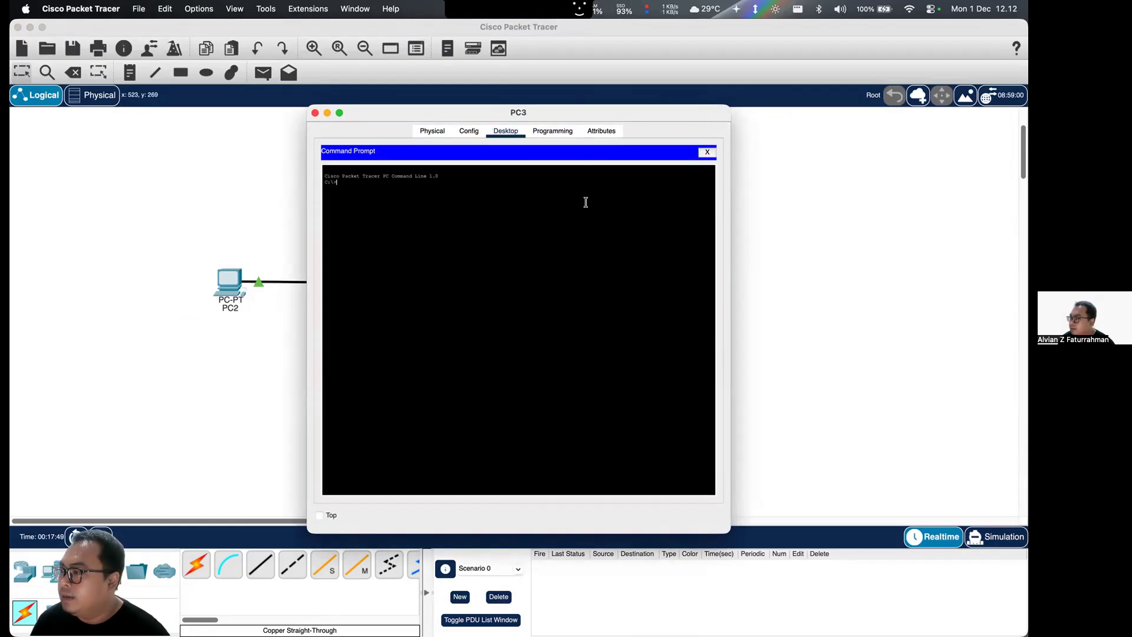
click(708, 152)
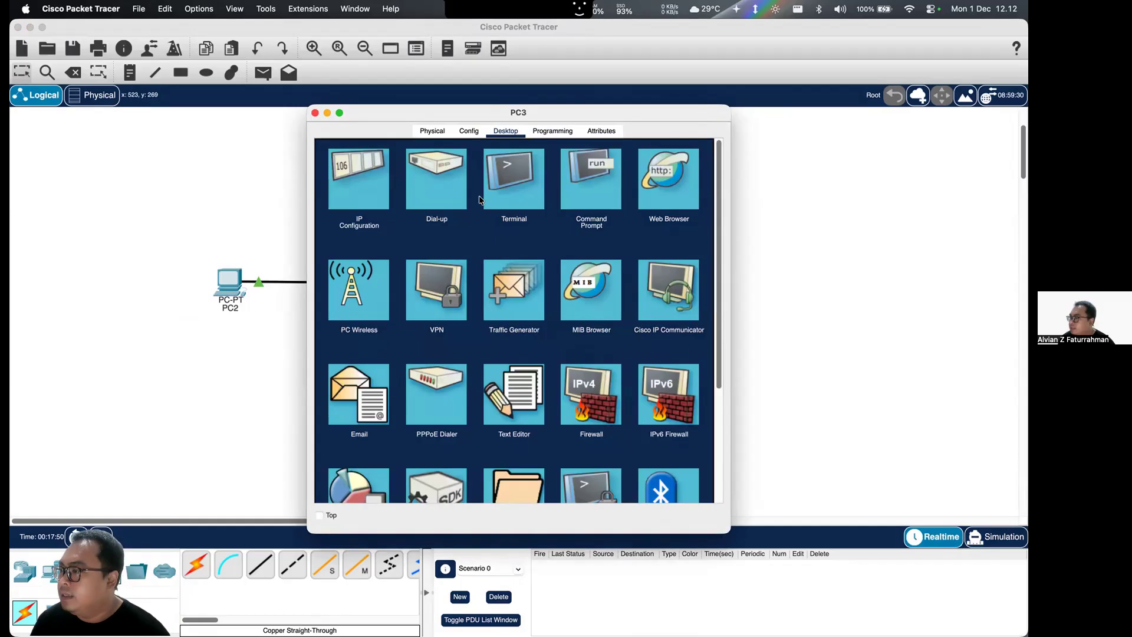
click(658, 177)
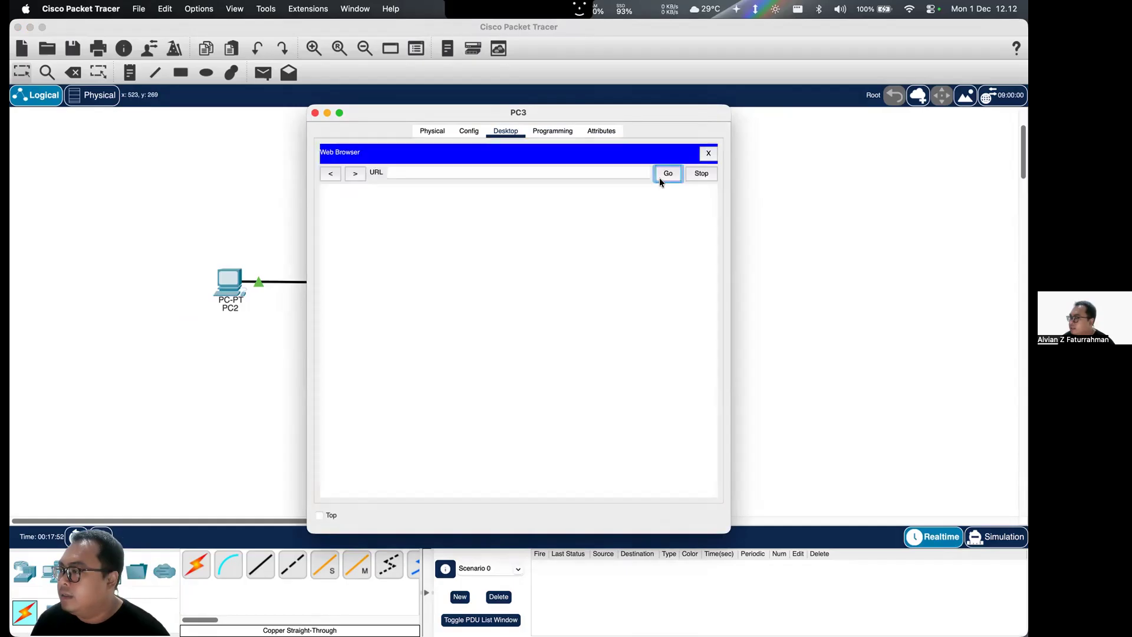
click(549, 169)
text(192.168.1.10)
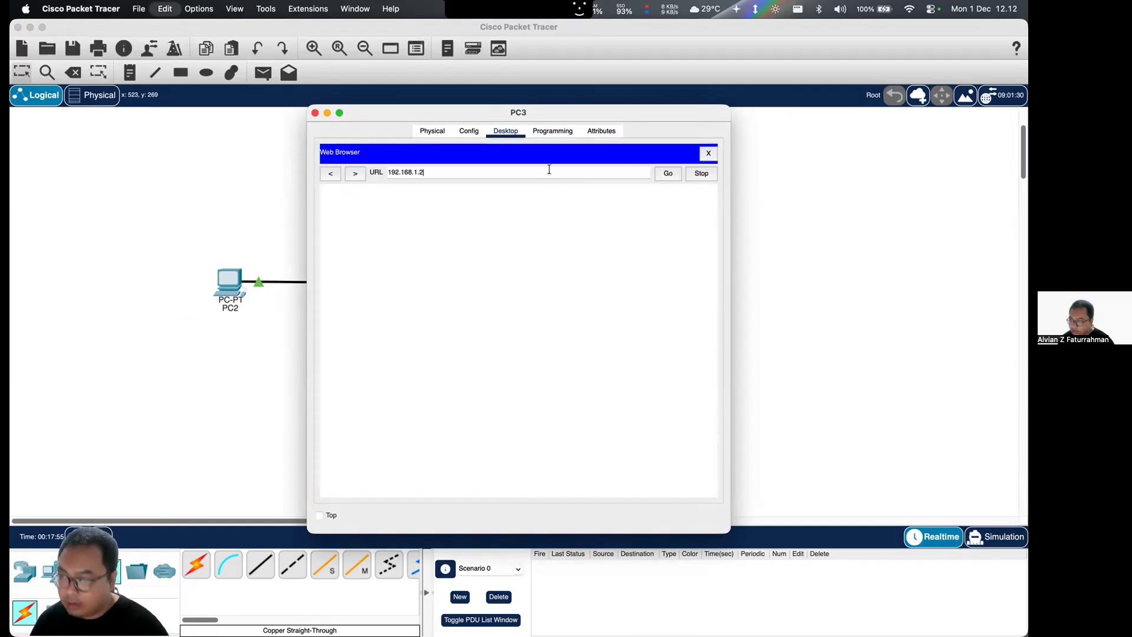
key(Return)
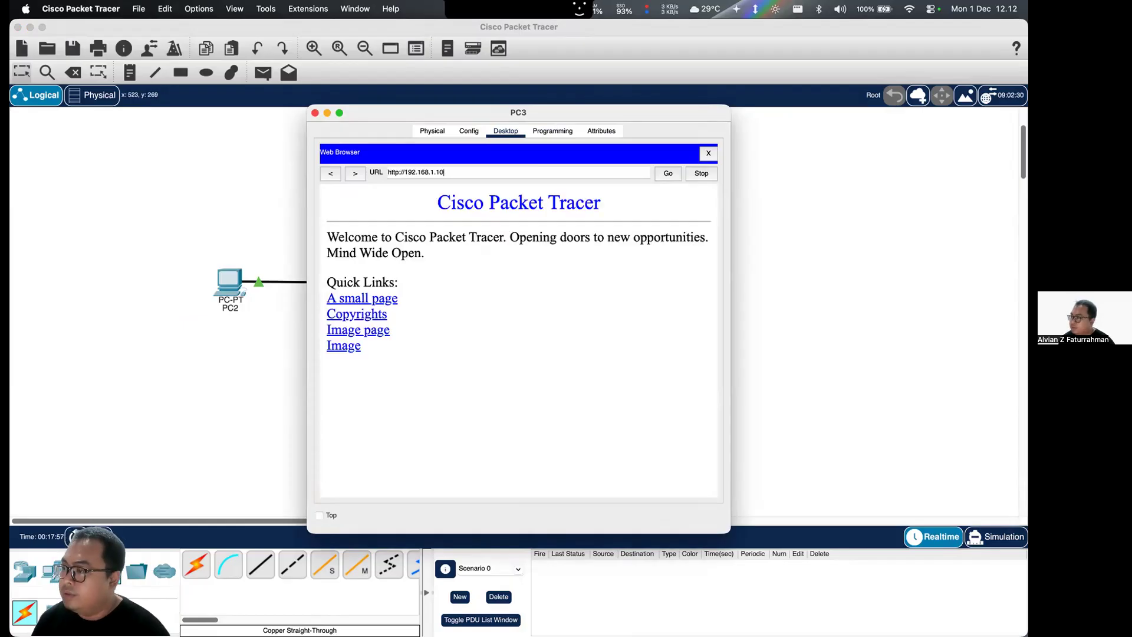
click(315, 112)
- Load the HTTP server page at 192.168.1.10 in PC4's Web Browser, and close the device window
click(594, 279)
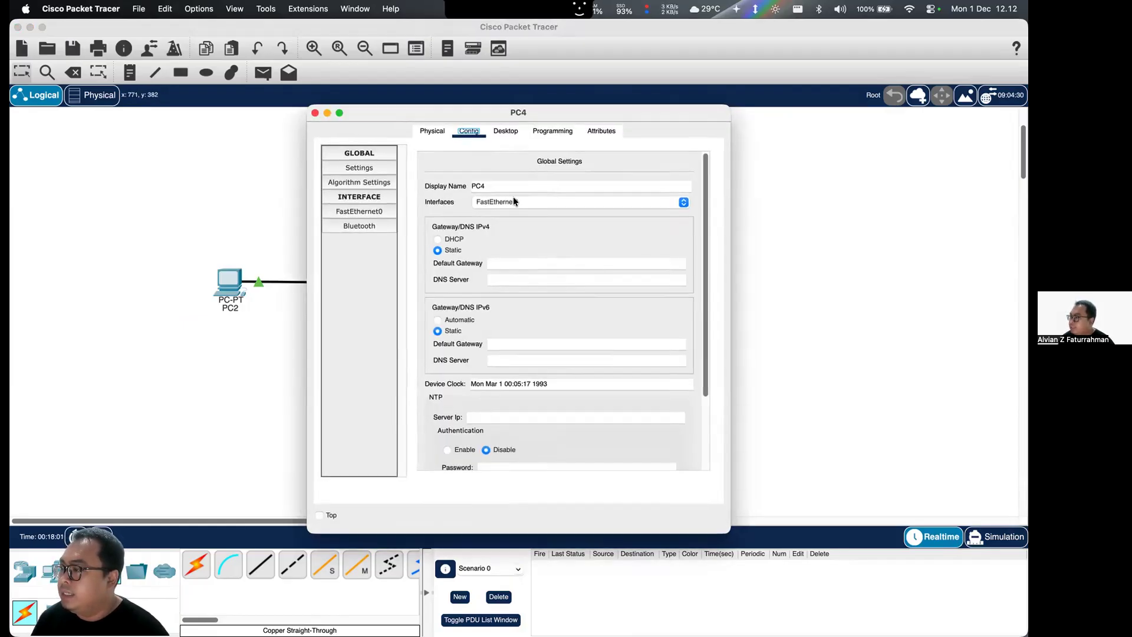
click(533, 133)
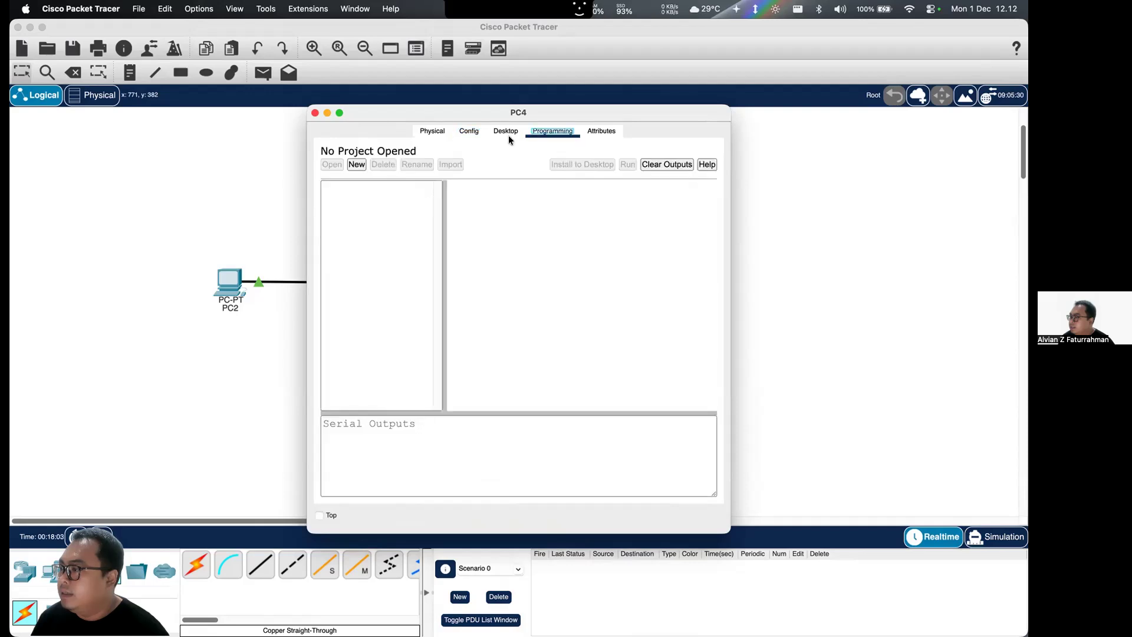
click(508, 135)
click(603, 172)
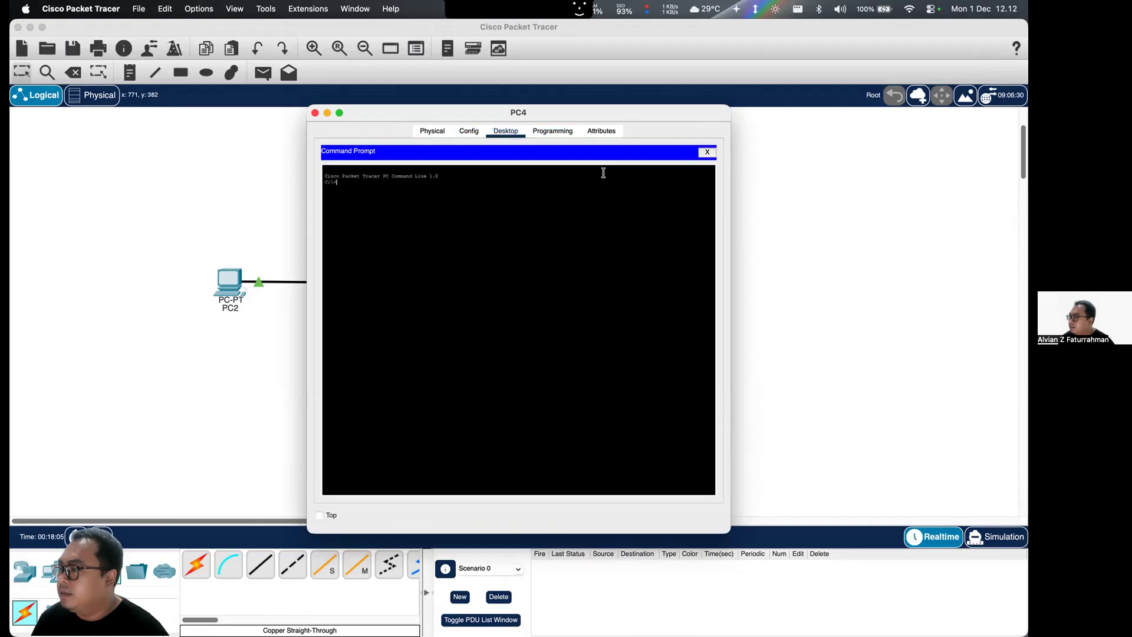
click(707, 152)
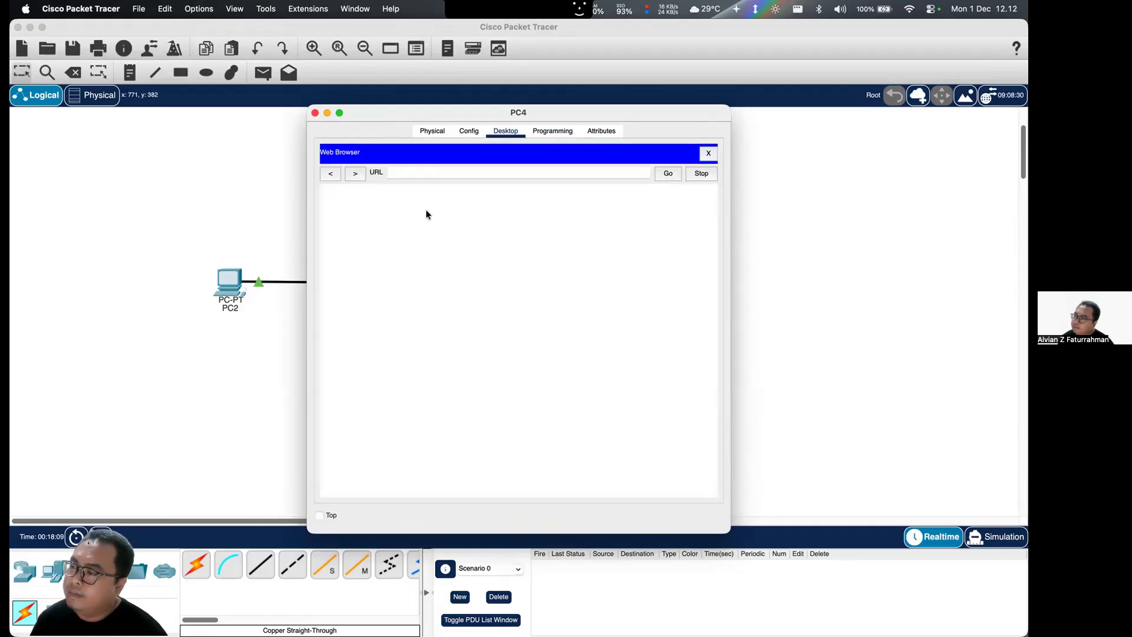
key(super+v)
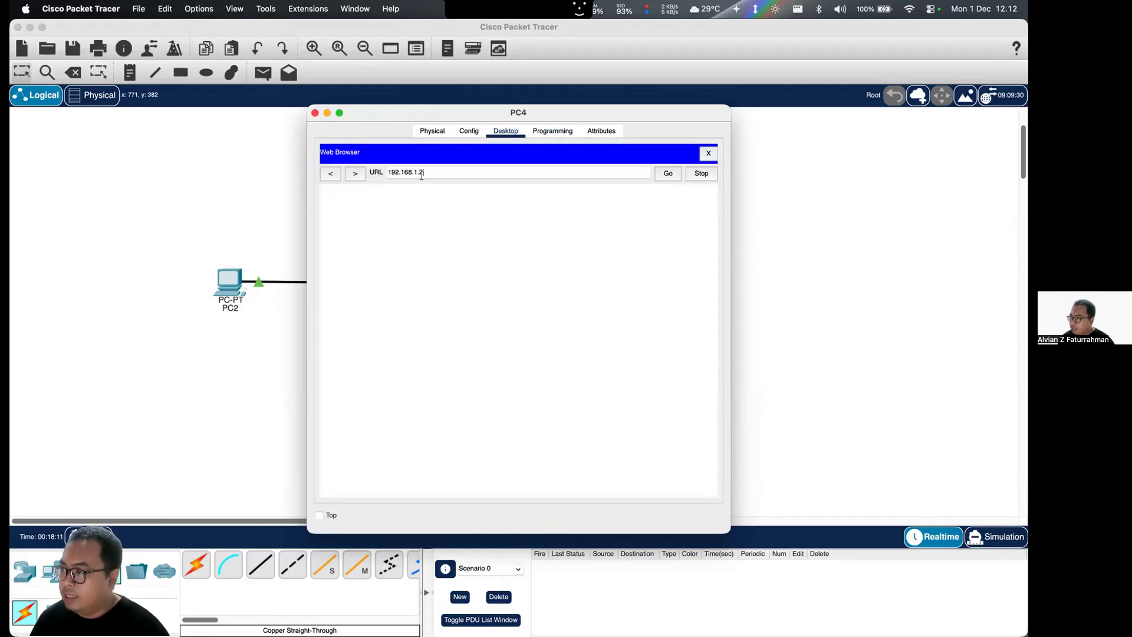
text(0)
key(Return)
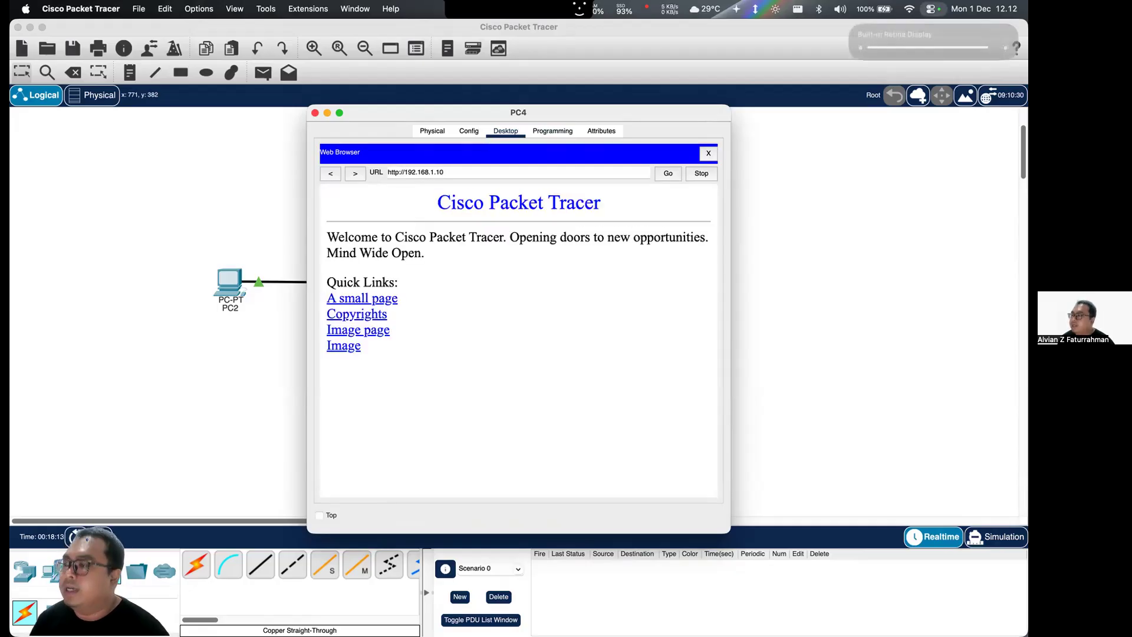
click(314, 113)
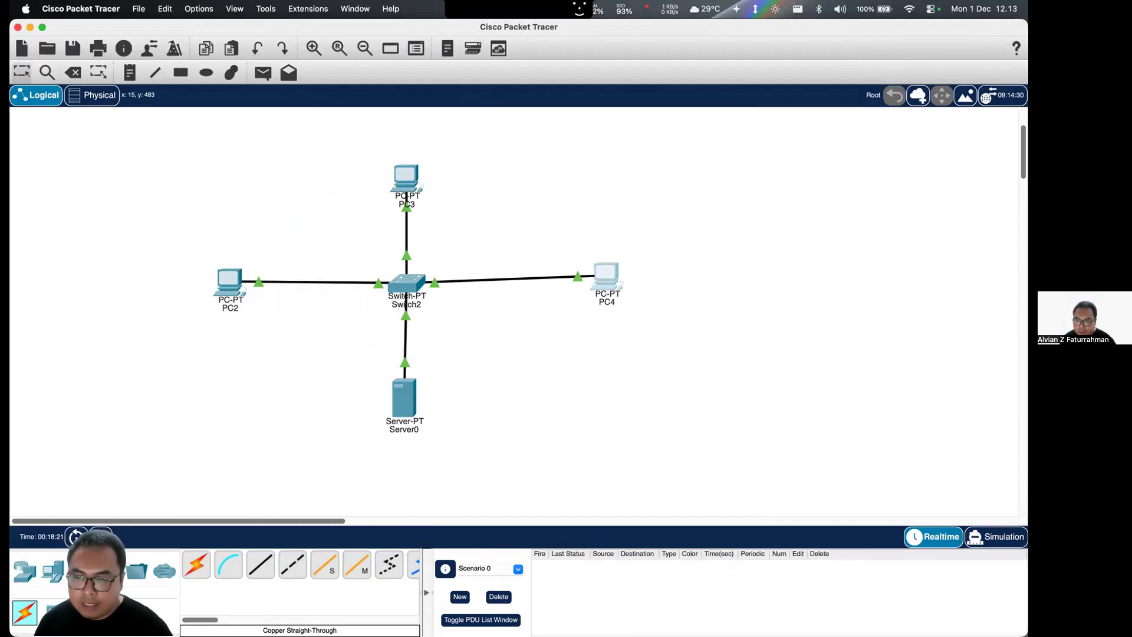
- Switch to Brave to read the remaining Tugas.3 tasks, return to Cisco Packet Tracer, and briefly open Server0's global settings
key(ctrl+Up)
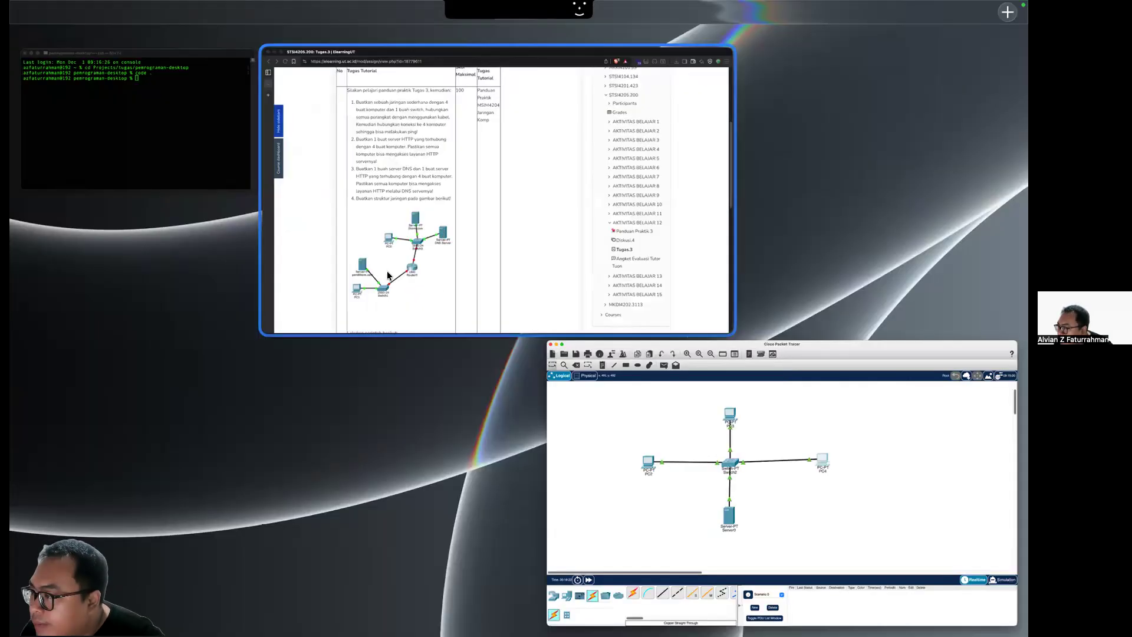
click(284, 303)
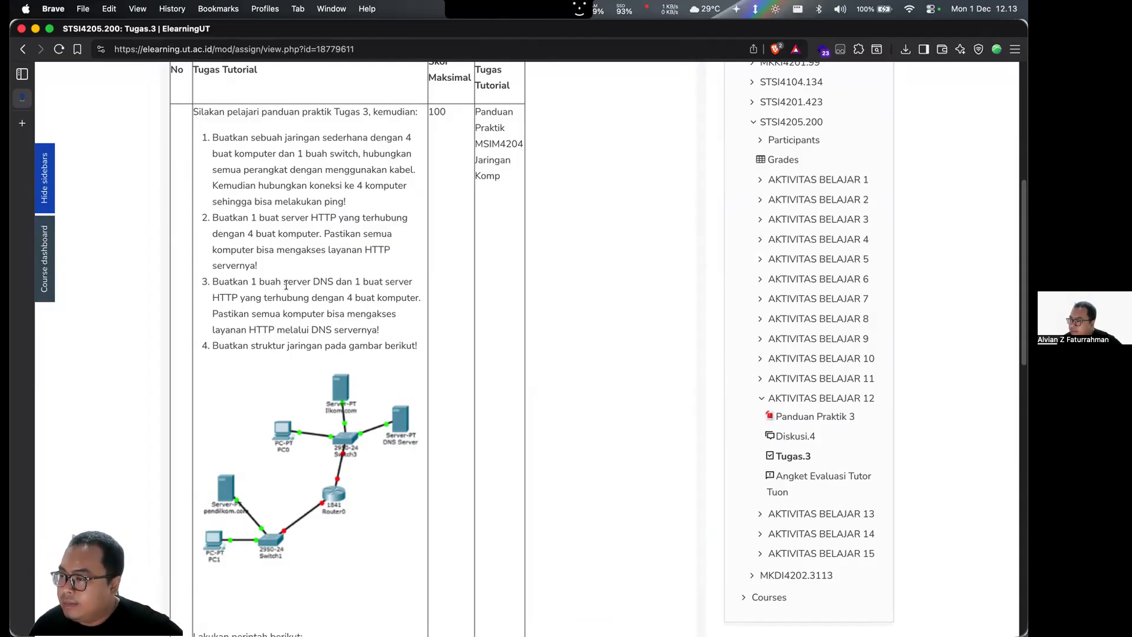
scroll(311, 329, down, 3)
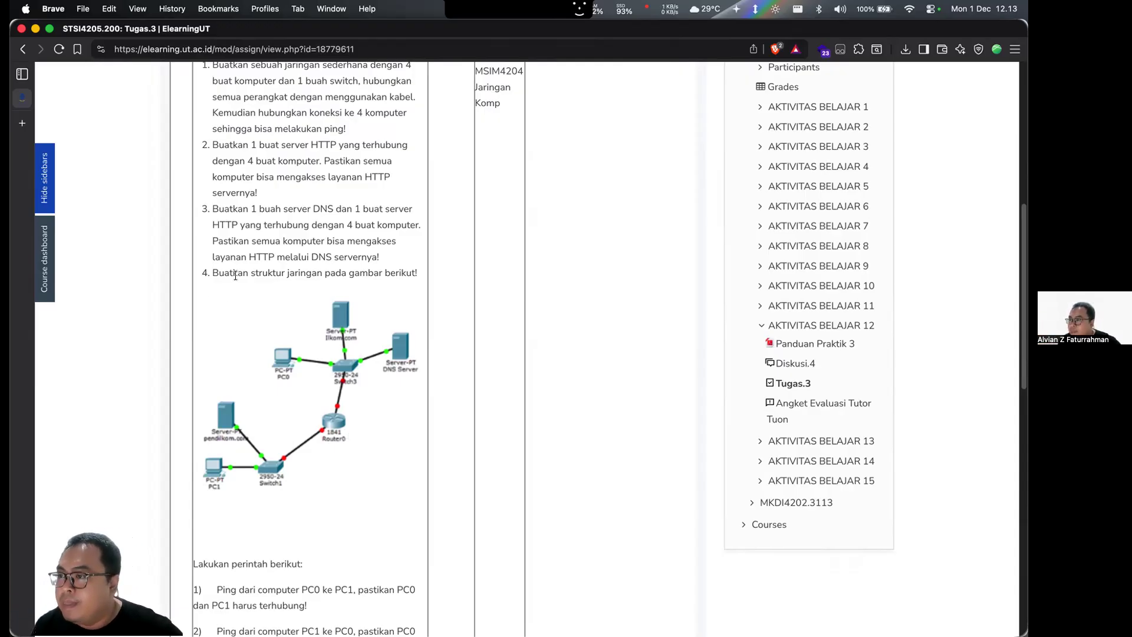
key(ctrl+Up)
click(471, 239)
click(405, 415)
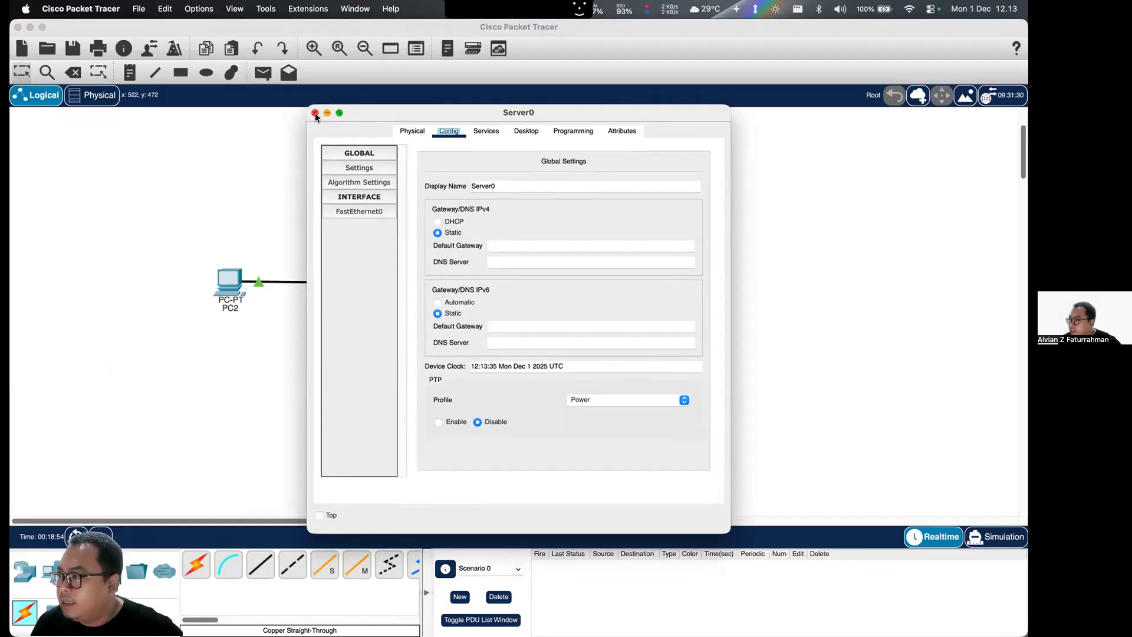
click(315, 114)
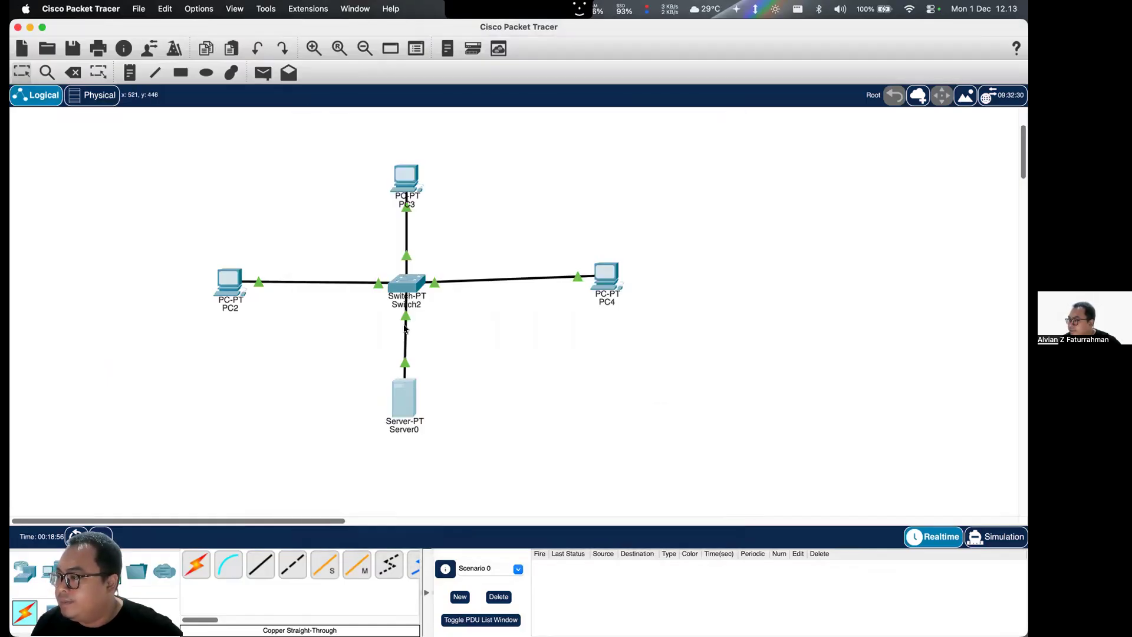
drag(505, 338, 326, 346)
key(Delete)
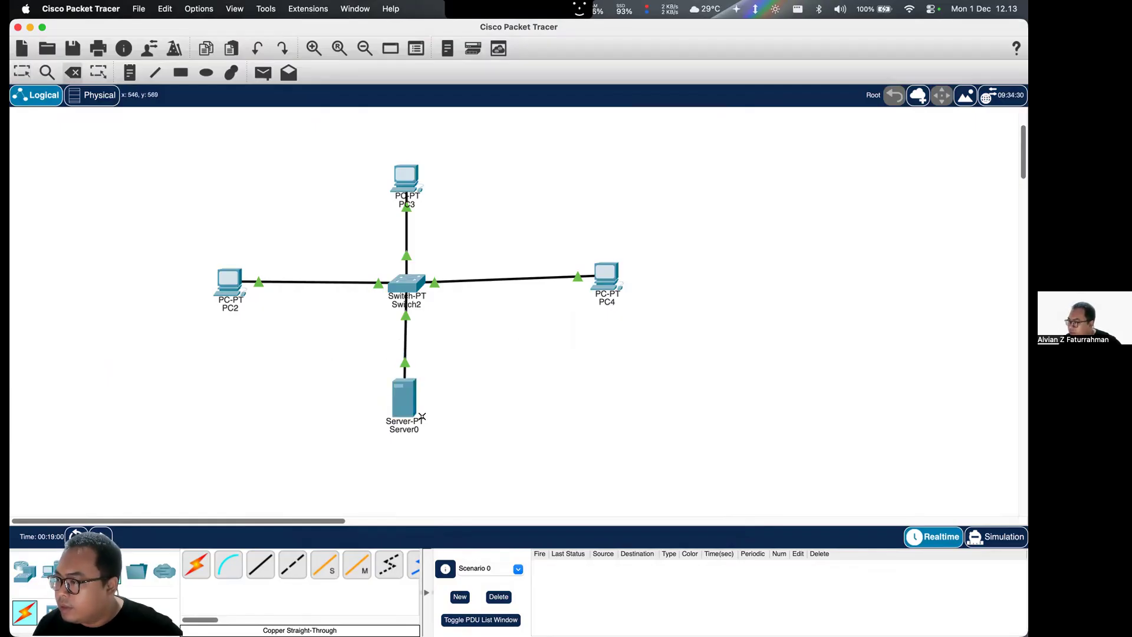
click(406, 401)
click(548, 332)
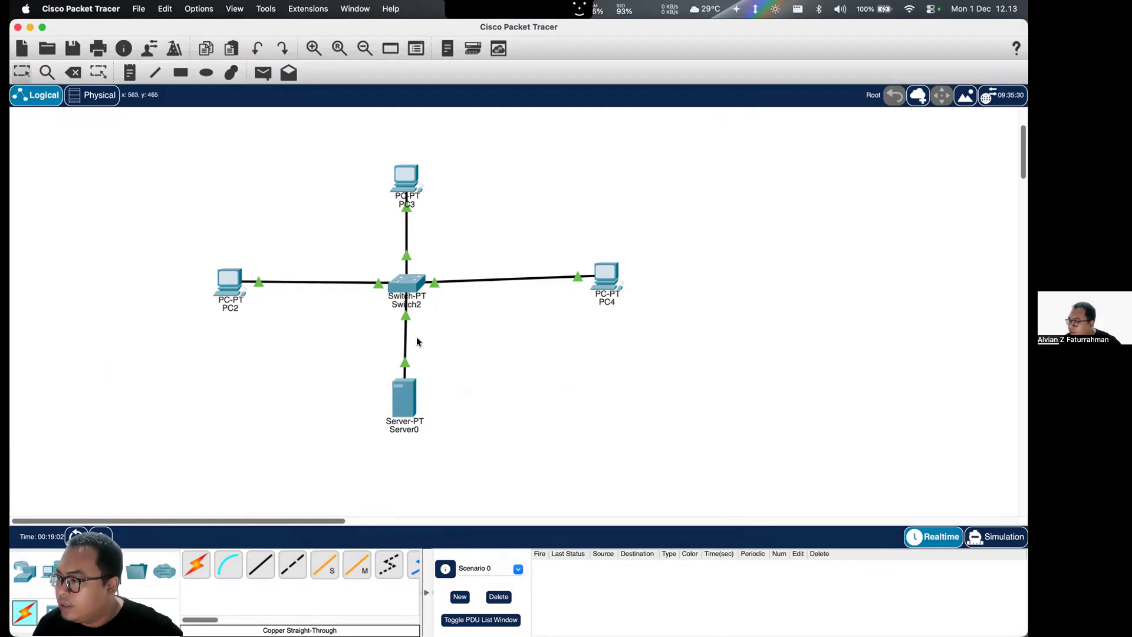
- Delete the cable between Switch2 and Server0, and move Server0 to the area below and left of PC2
key(Delete)
click(406, 336)
key(Escape)
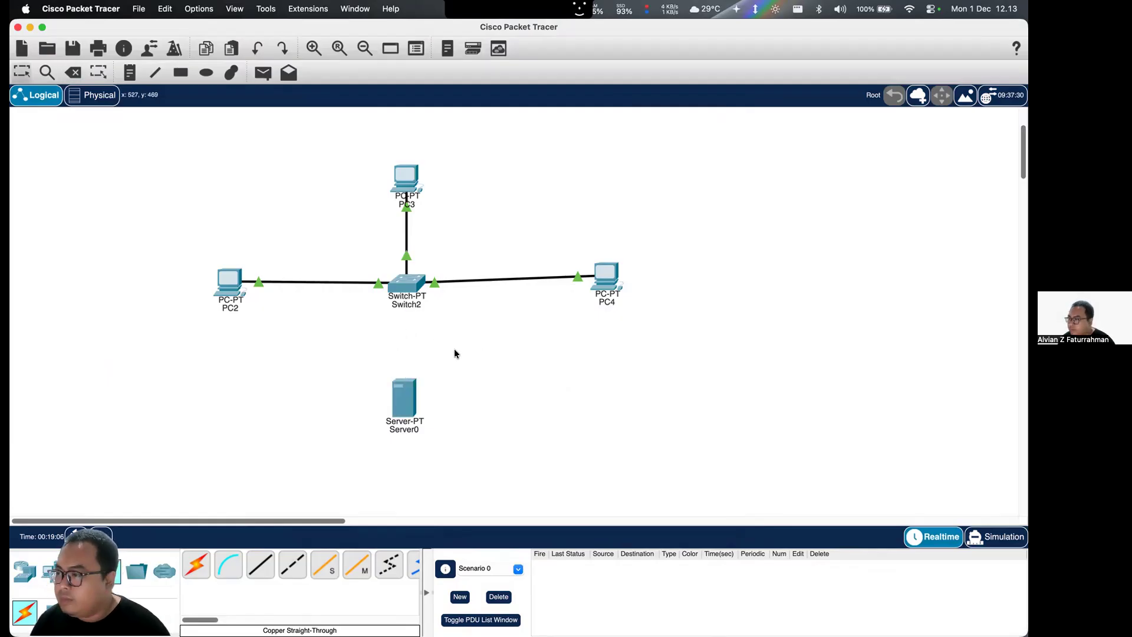
drag(401, 404, 141, 402)
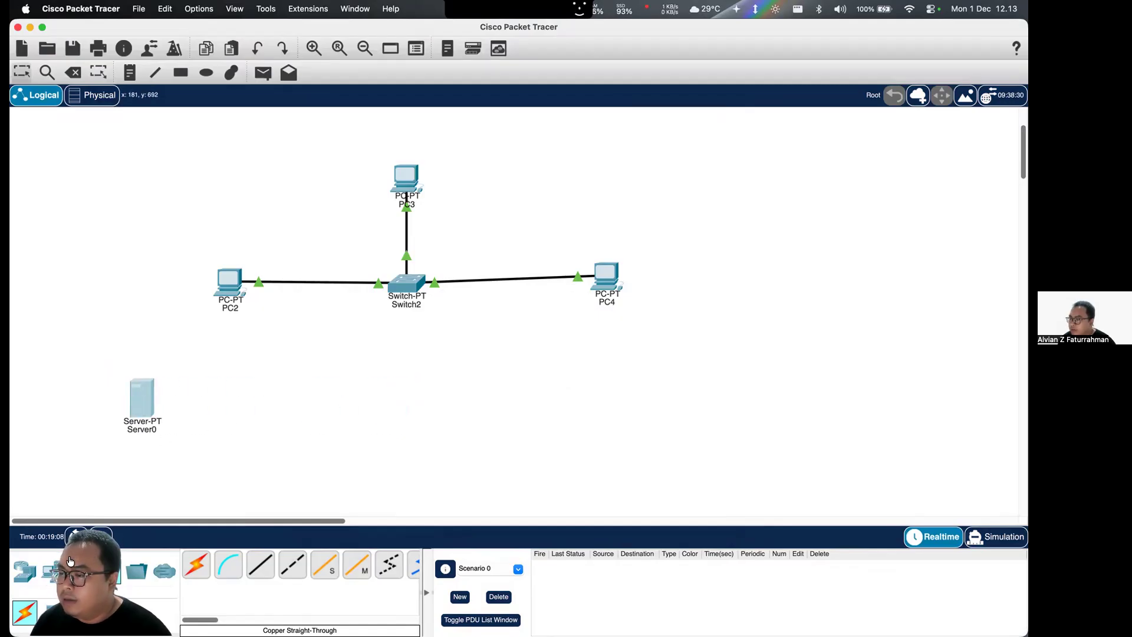
click(495, 344)
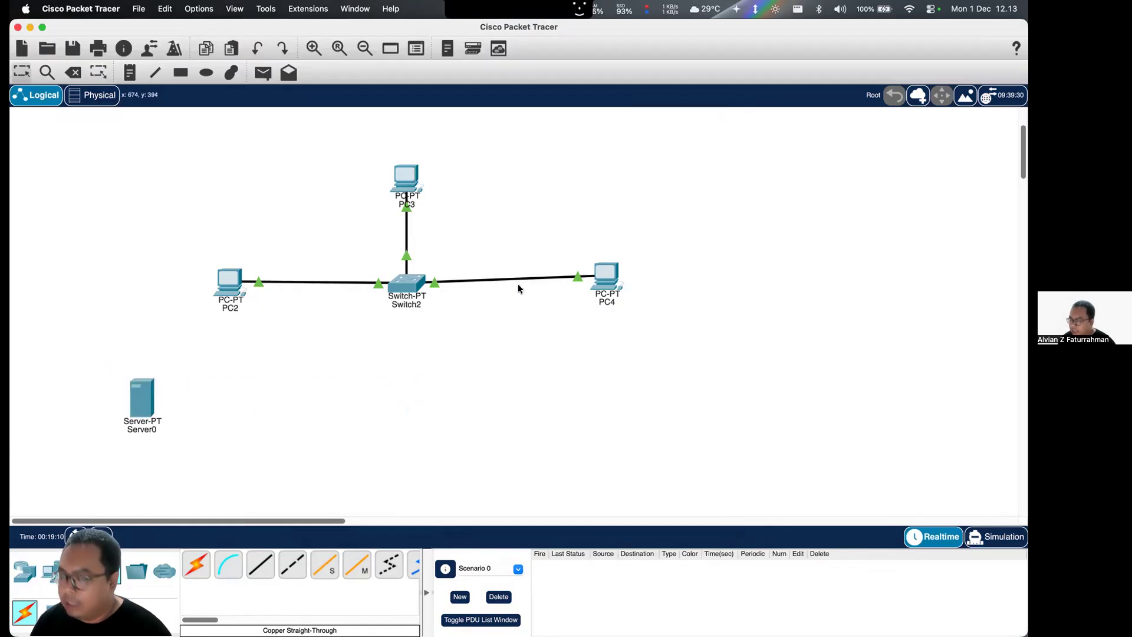
- Delete the cable between Switch2 and PC4, and move PC3, Switch2 and Server0 closer to PC2
key(Delete)
click(518, 278)
key(Escape)
drag(406, 177, 279, 162)
drag(402, 289, 323, 268)
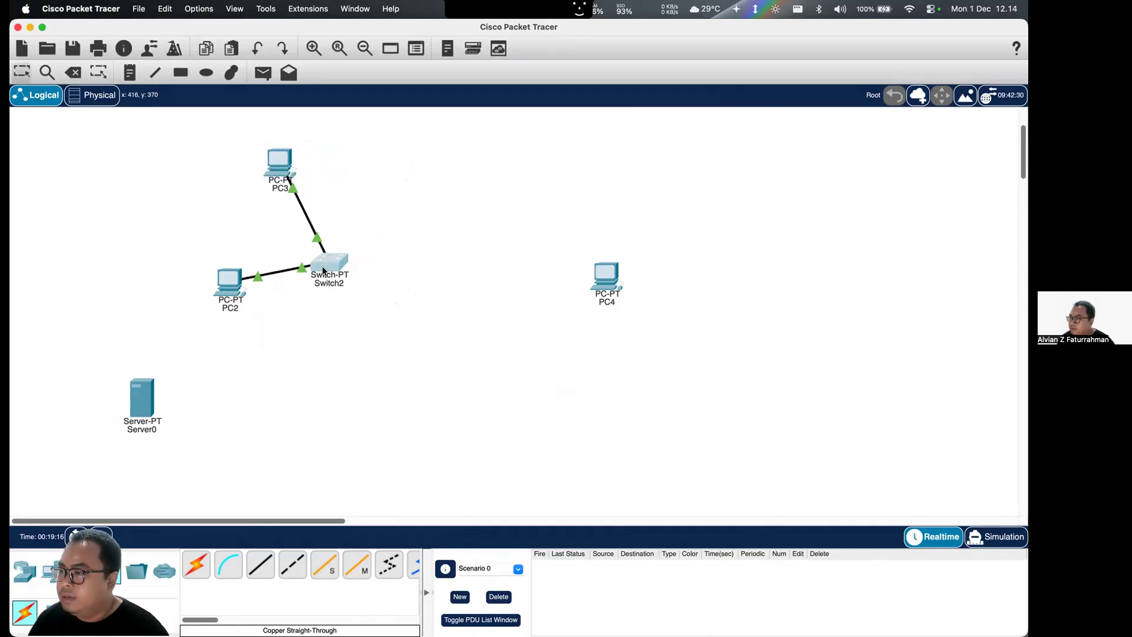
drag(152, 404, 301, 379)
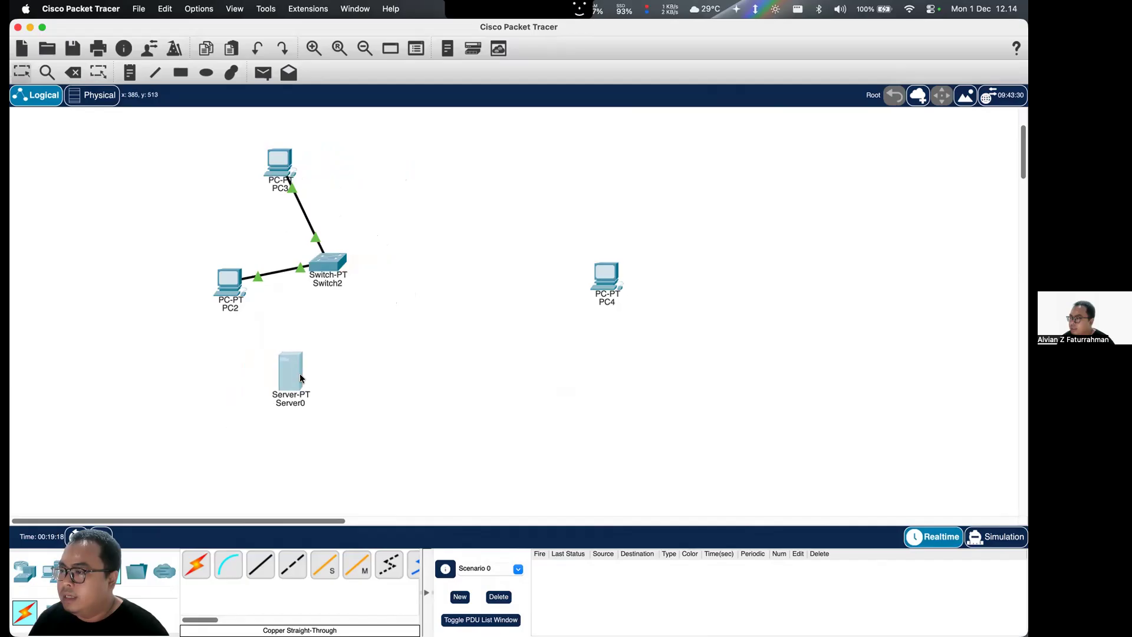
- Check the network structure diagram for task 4 on the assignment page in Brave, and return to Cisco Packet Tracer
key(ctrl+Up)
click(425, 267)
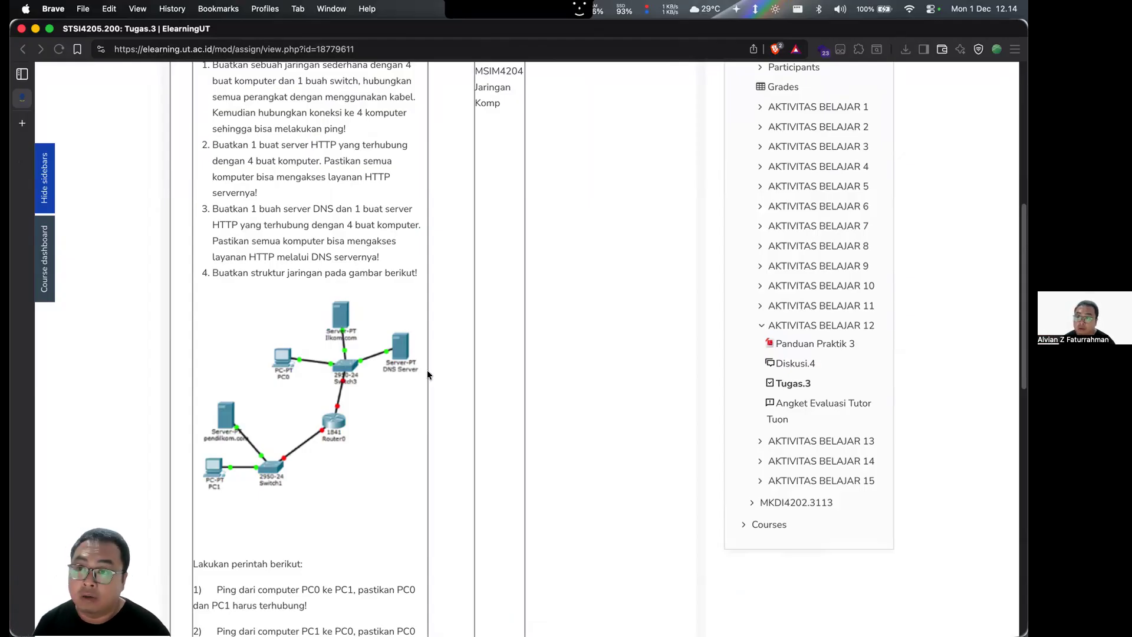
key(ctrl+Up)
click(491, 253)
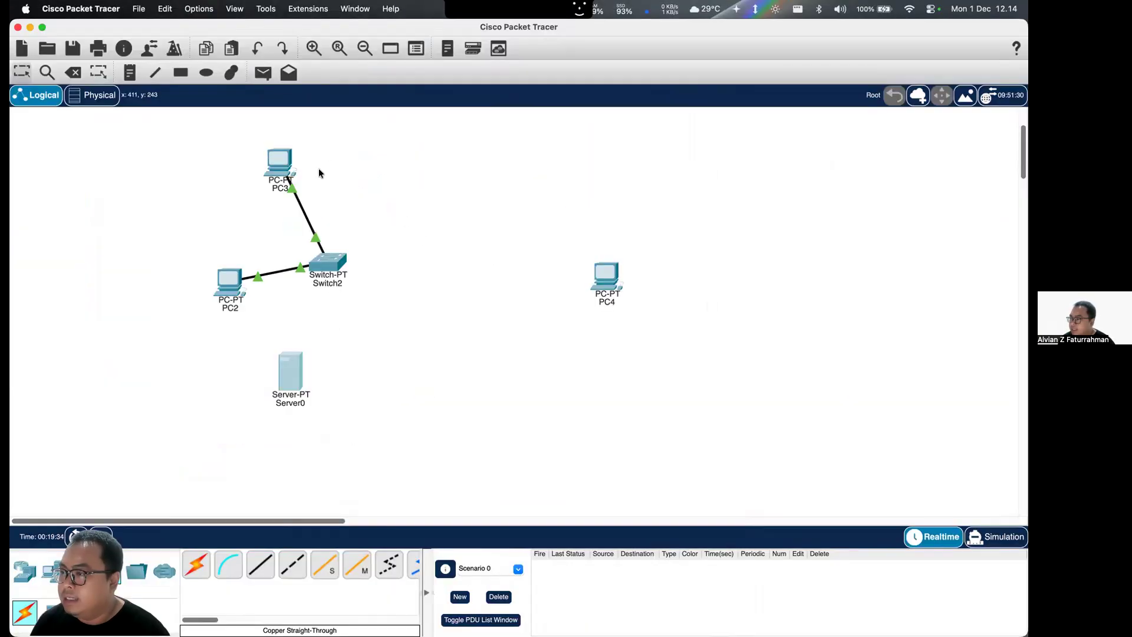
- Delete Server0 and the cable between PC3 and Switch2
key(Delete)
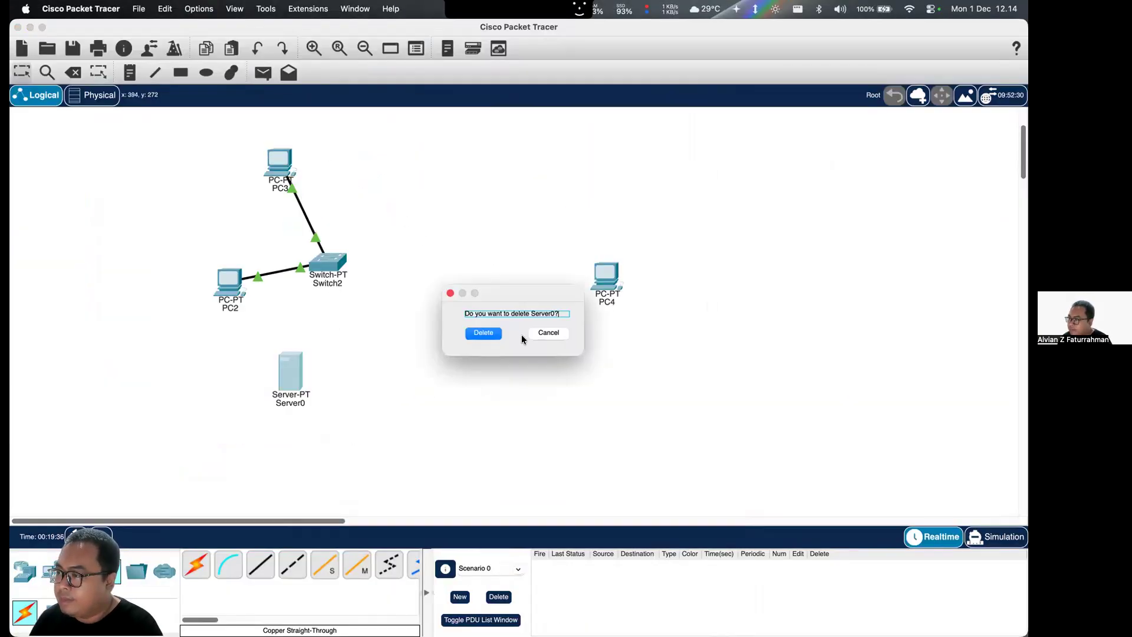
click(484, 333)
click(300, 209)
key(Escape)
- Move PC3 above and right of PC4, shift Switch2 slightly upward, and place PC2 above and left of Switch2
drag(332, 175, 716, 155)
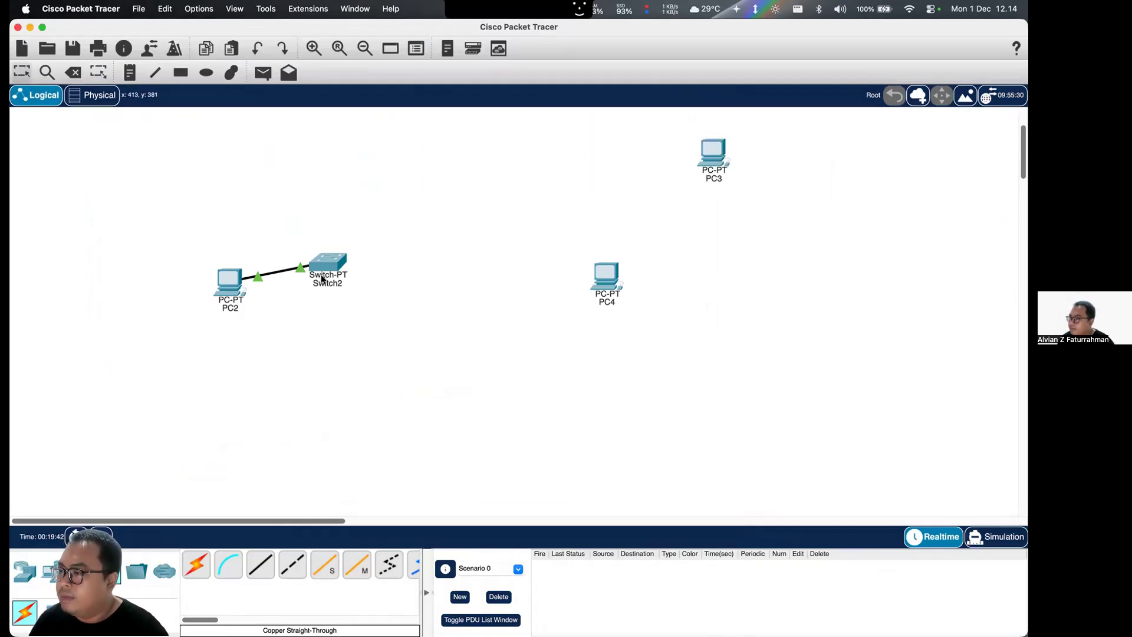
drag(325, 265, 347, 230)
drag(232, 277, 239, 150)
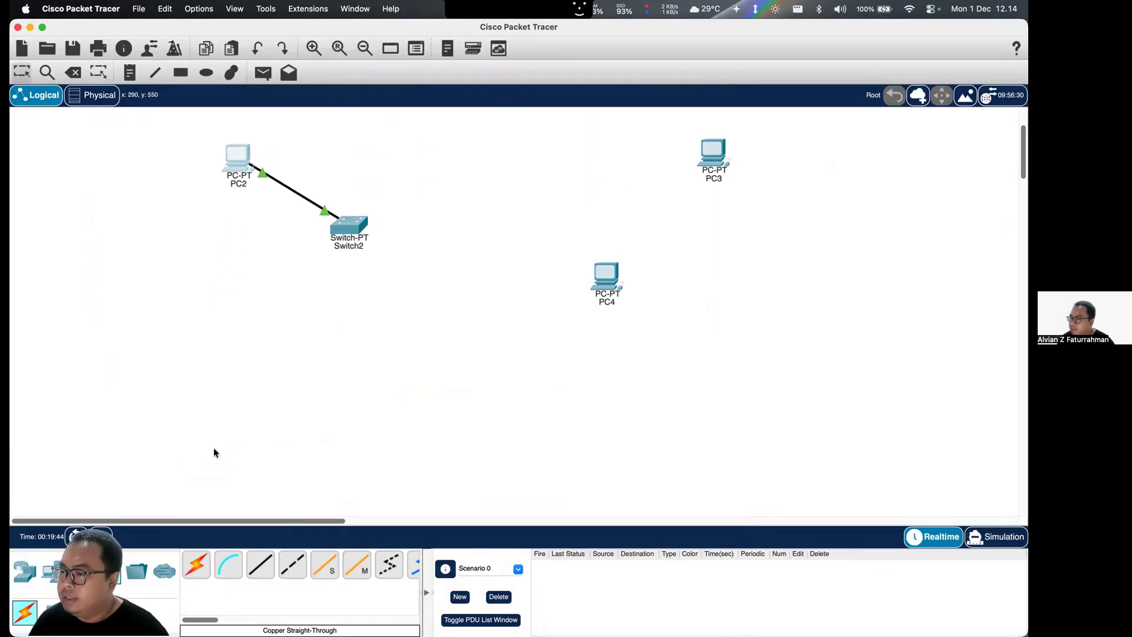
- Add two servers, one above and right of Switch2 and one directly right of it
click(57, 581)
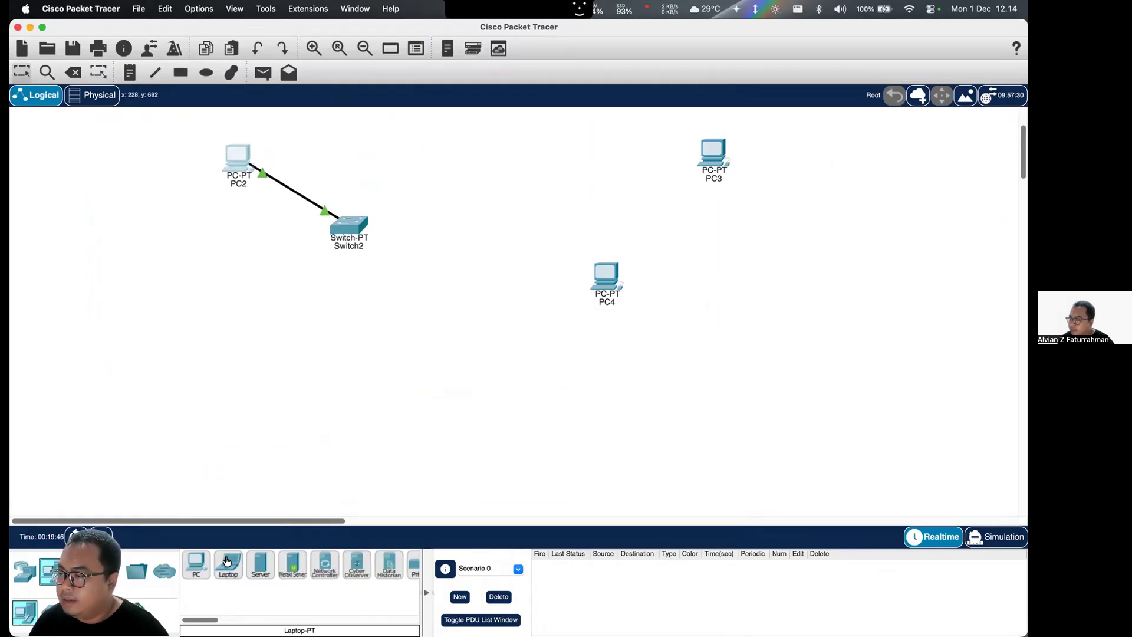
click(260, 565)
click(426, 150)
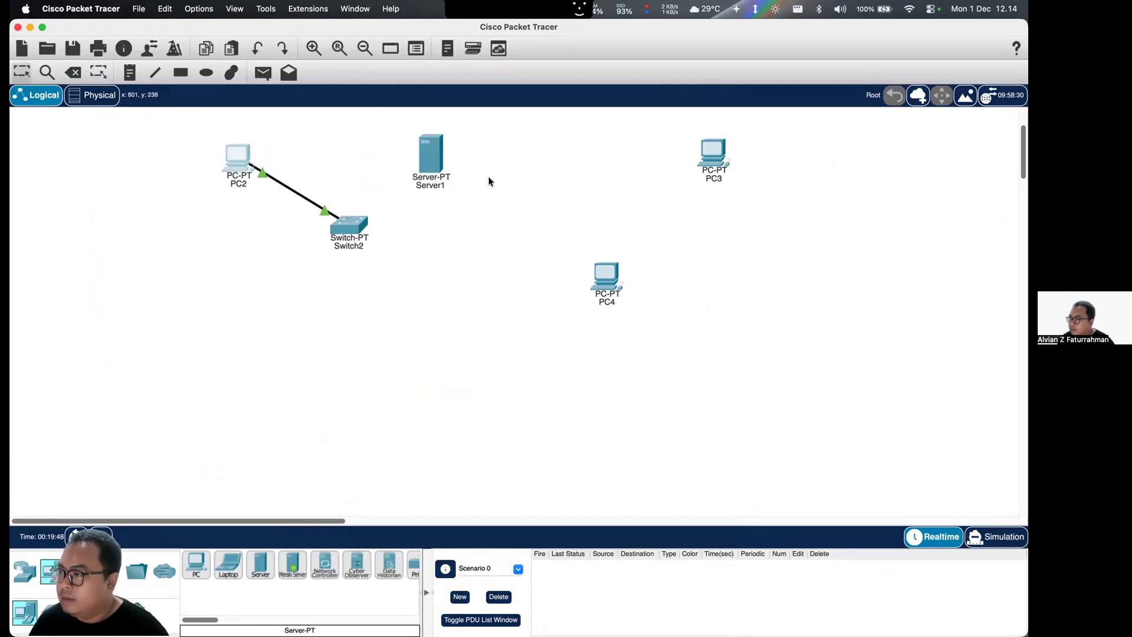
click(270, 559)
click(500, 199)
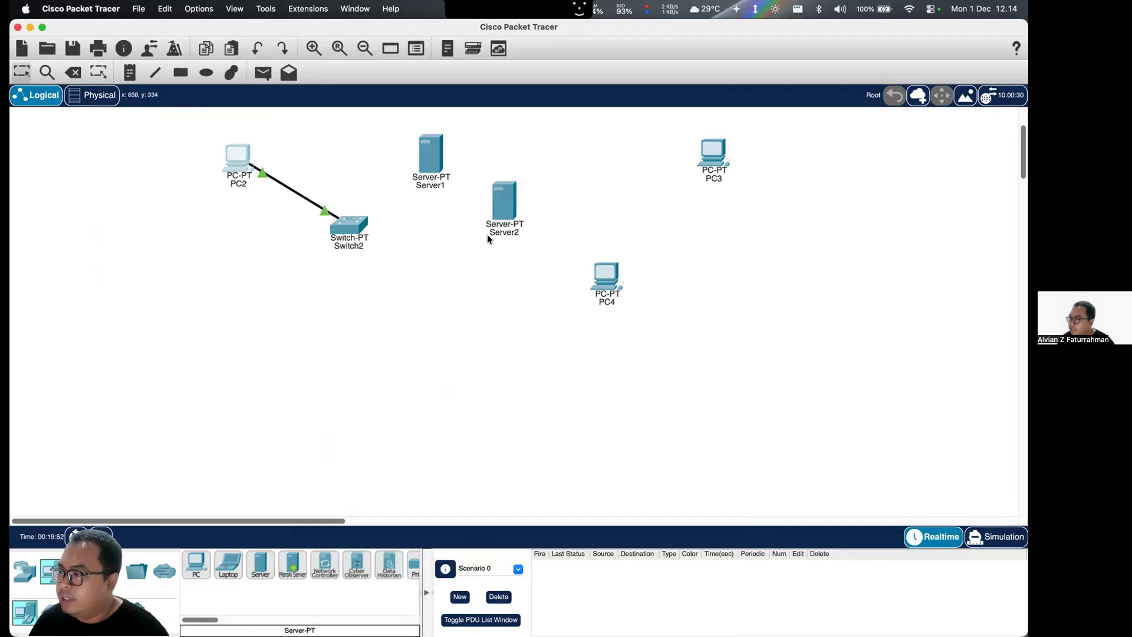
- Connect Server1's FastEthernet0 to Switch2's FastEthernet1/1 with a copper straight-through cable
click(109, 572)
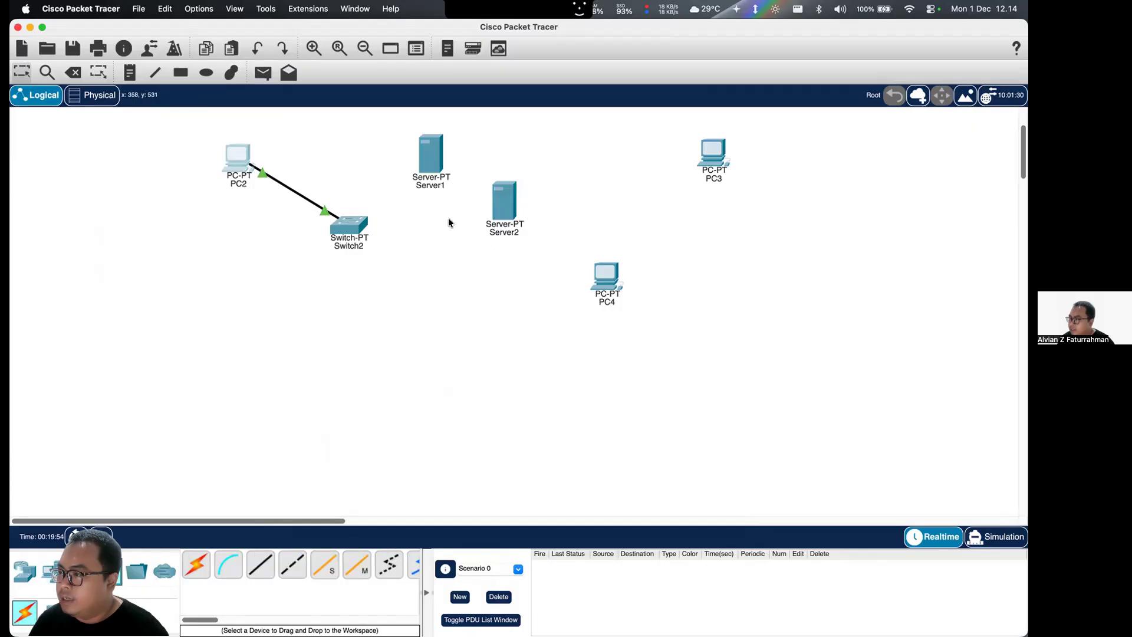
click(433, 167)
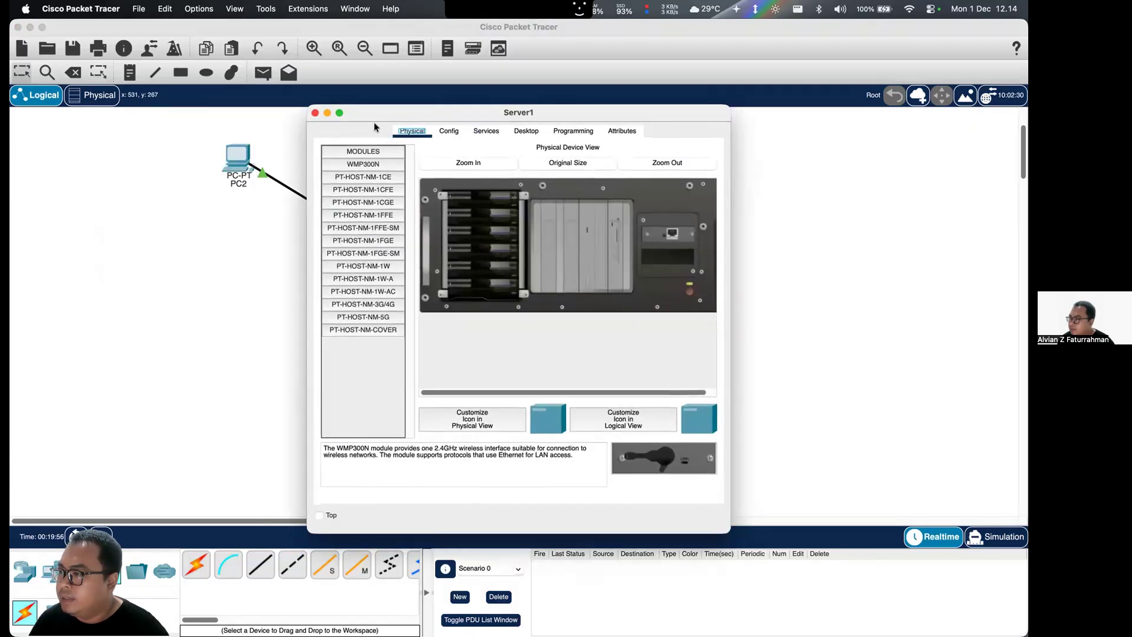
click(315, 113)
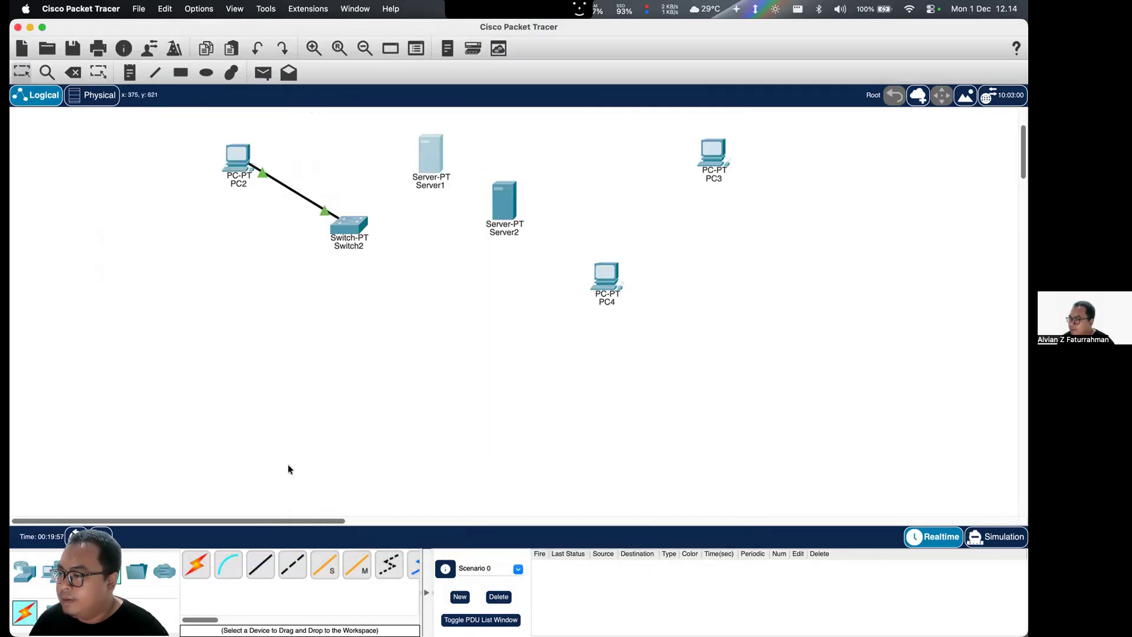
click(260, 565)
click(420, 163)
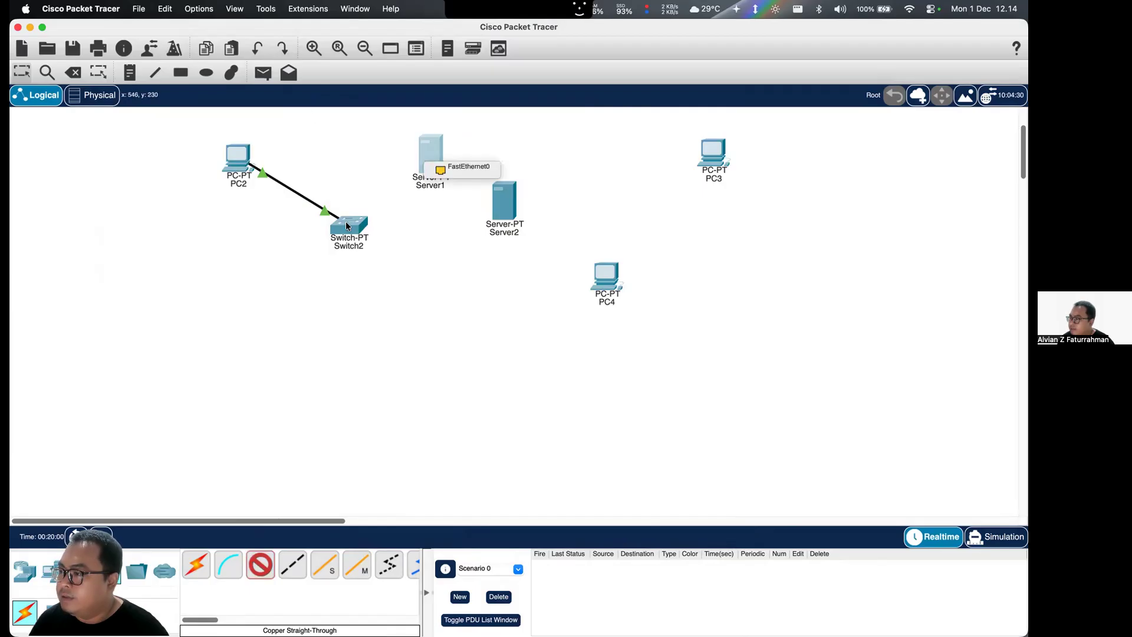
click(466, 167)
click(354, 231)
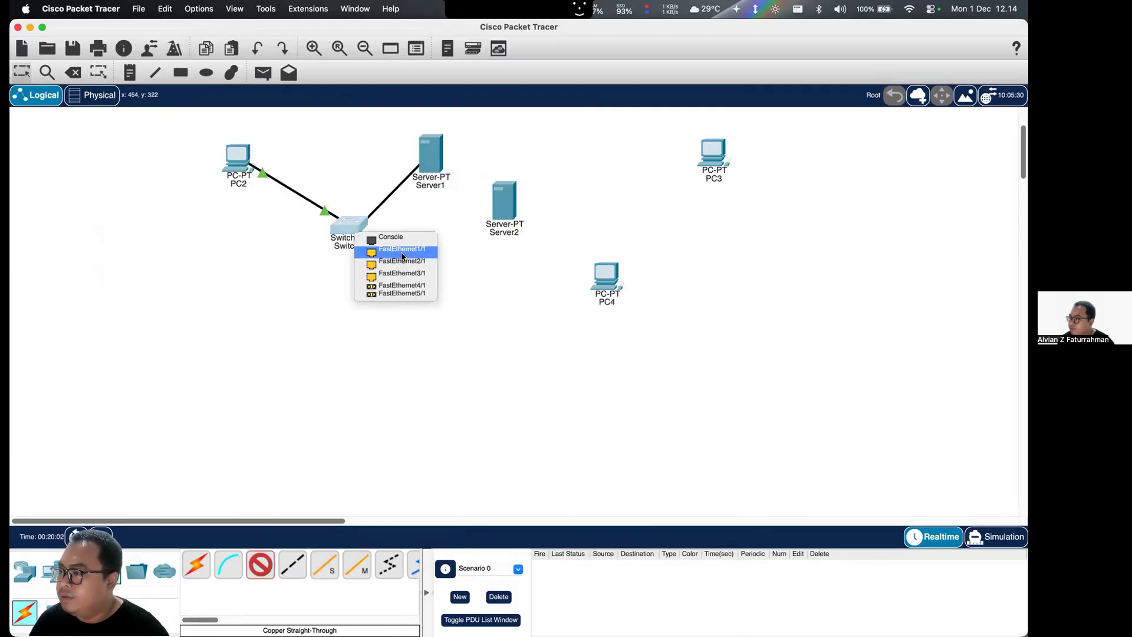
click(403, 251)
- Connect Server2 to Switch2's FastEthernet2/1 with a copper straight-through cable
click(261, 565)
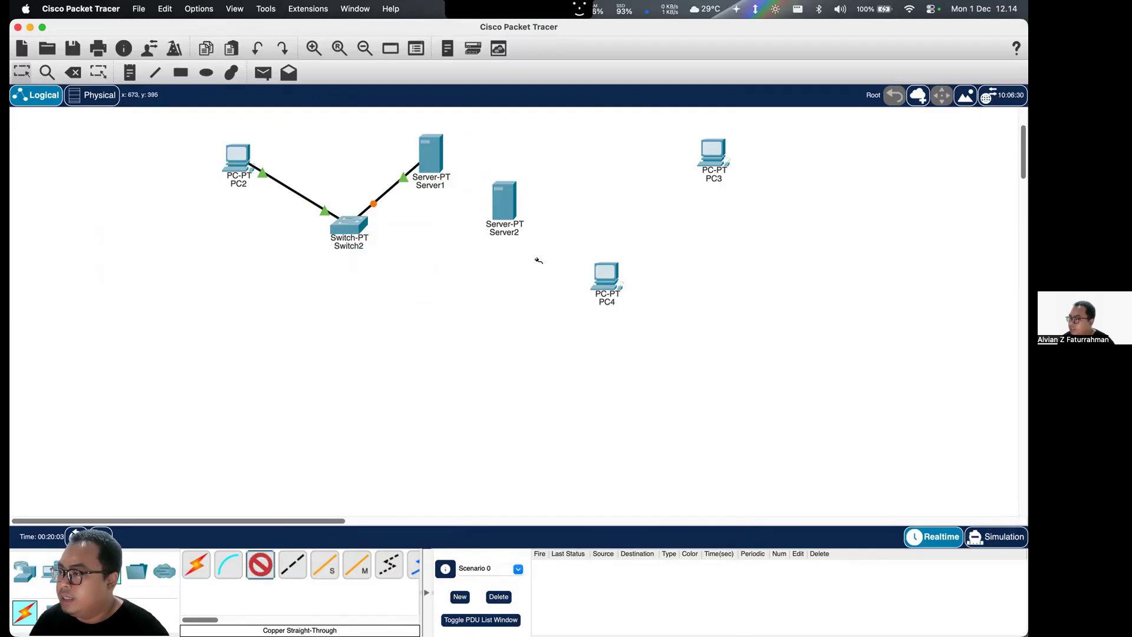
click(499, 209)
click(522, 217)
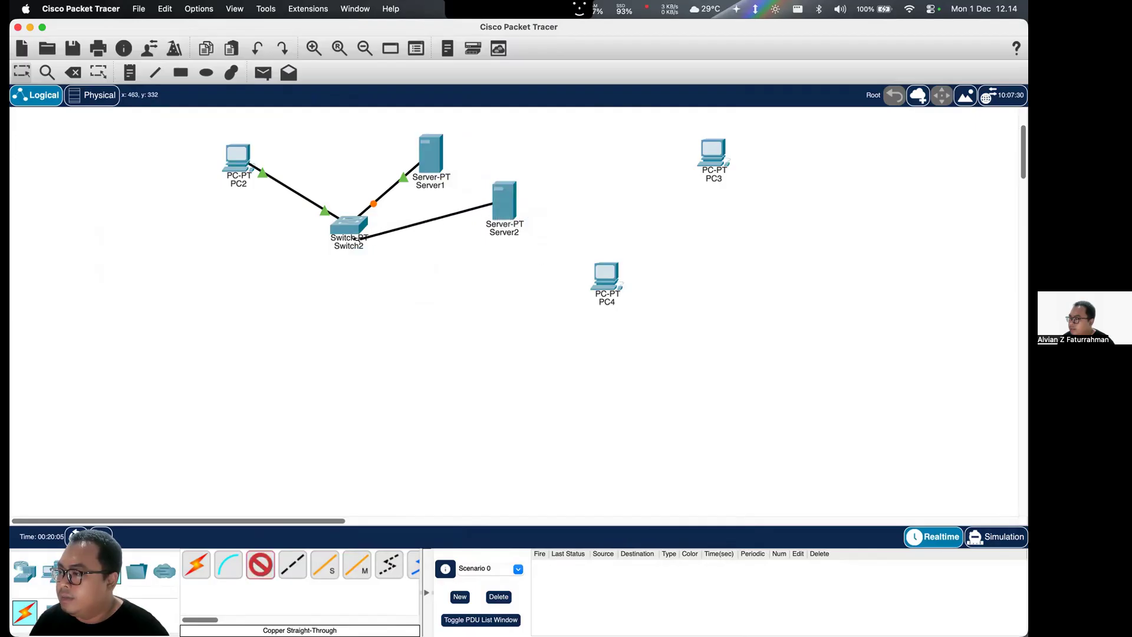
click(352, 233)
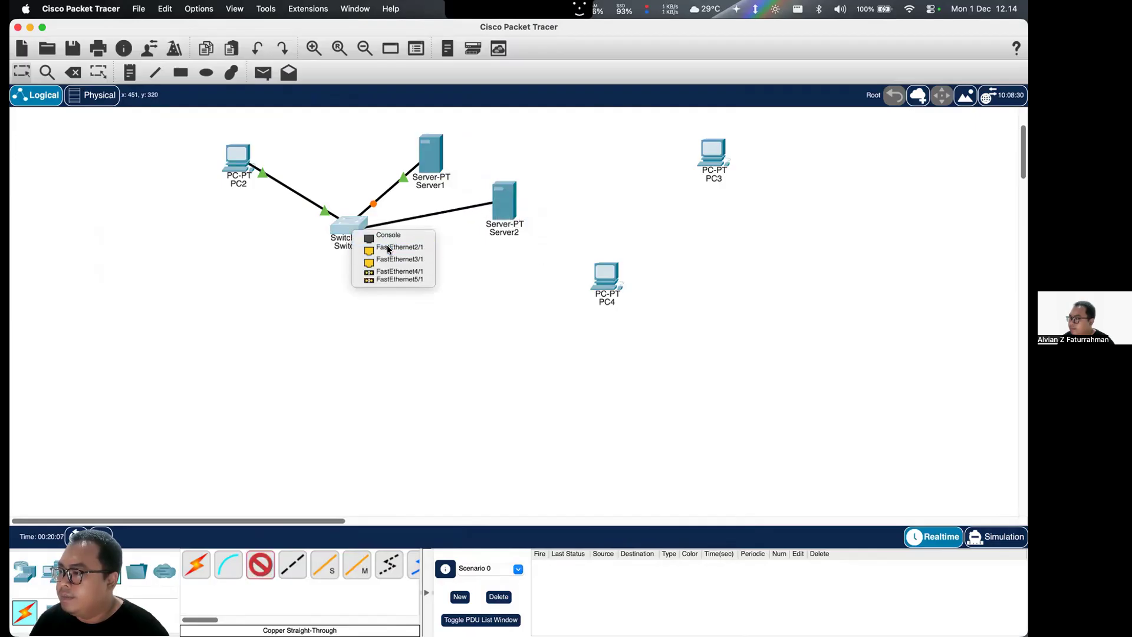
click(388, 249)
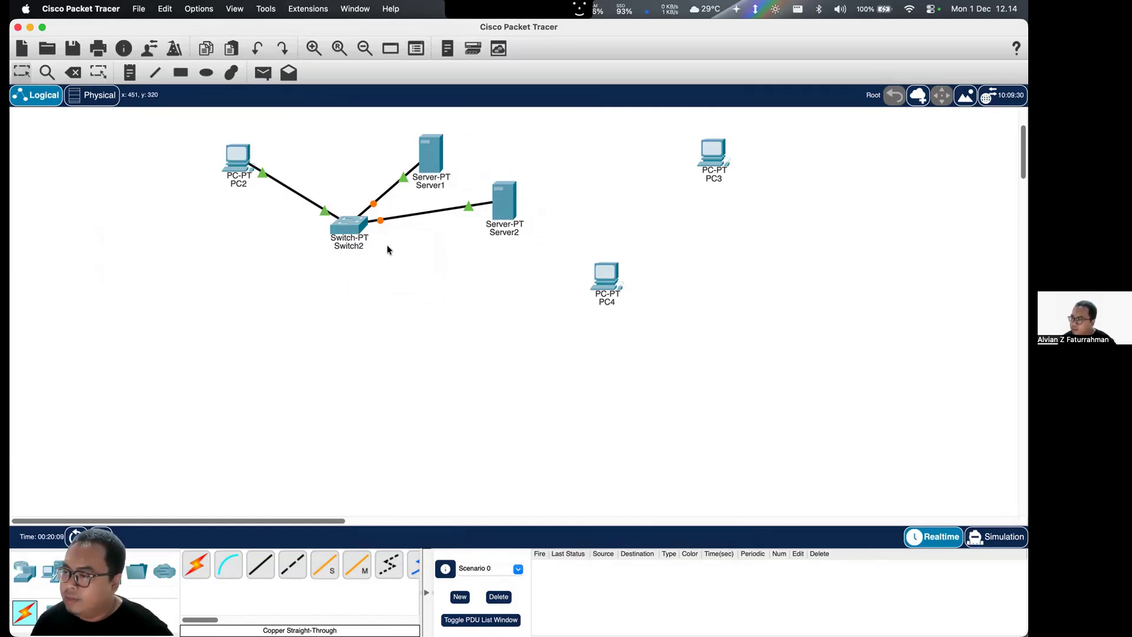
- Move PC4 and PC3 to the lower-left part of the workspace, and add another PC to the right of PC3
drag(610, 287, 155, 376)
drag(540, 274, 197, 448)
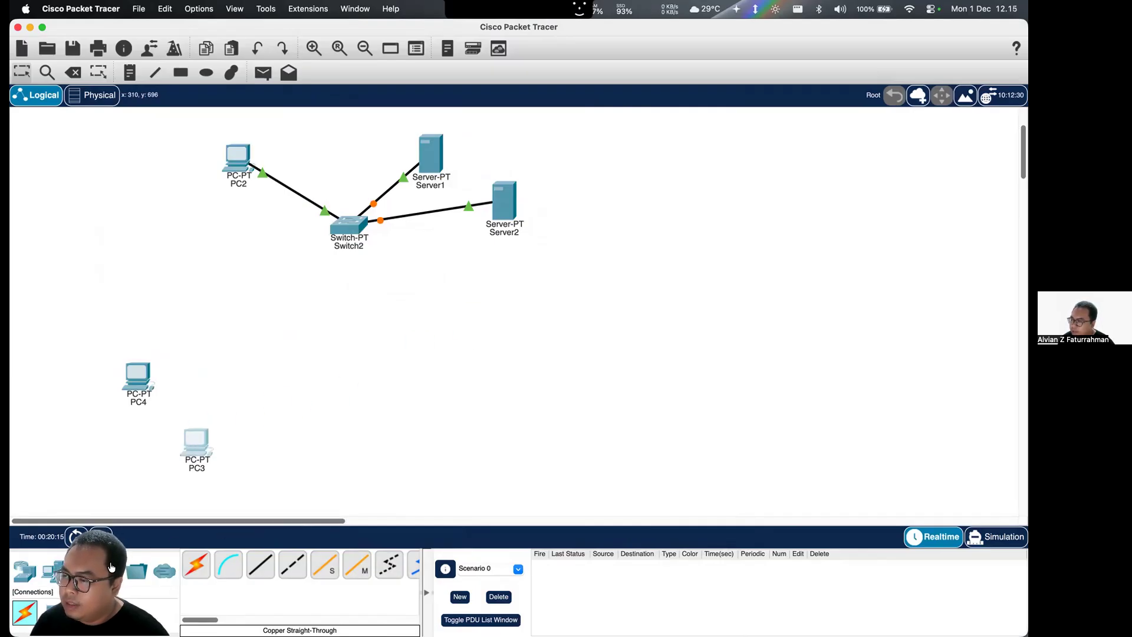
click(55, 568)
click(197, 564)
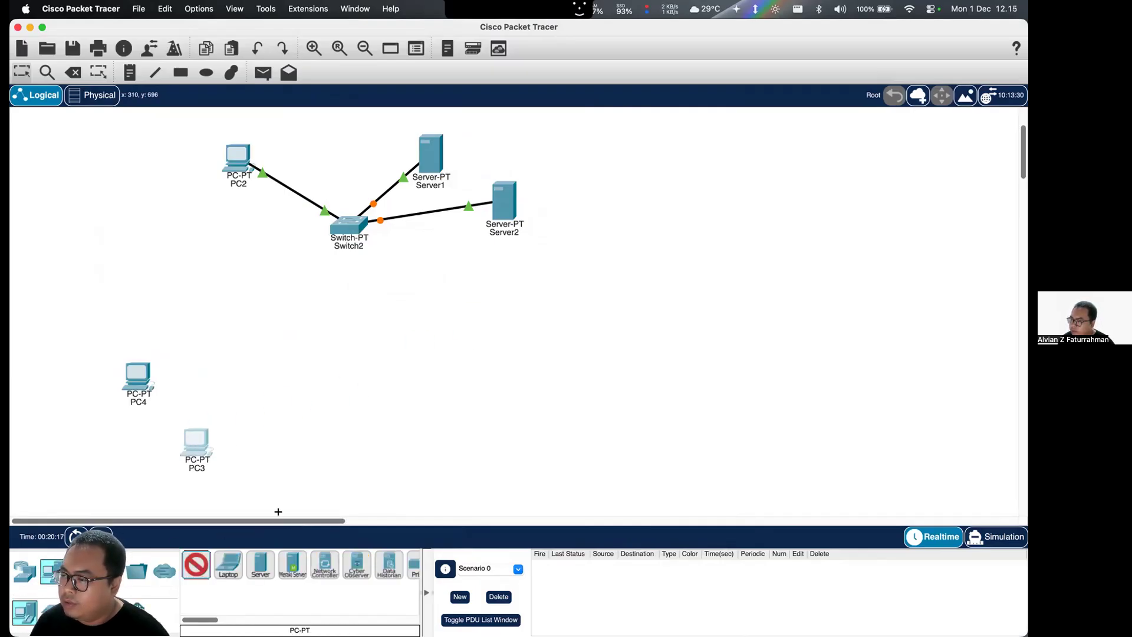
click(321, 452)
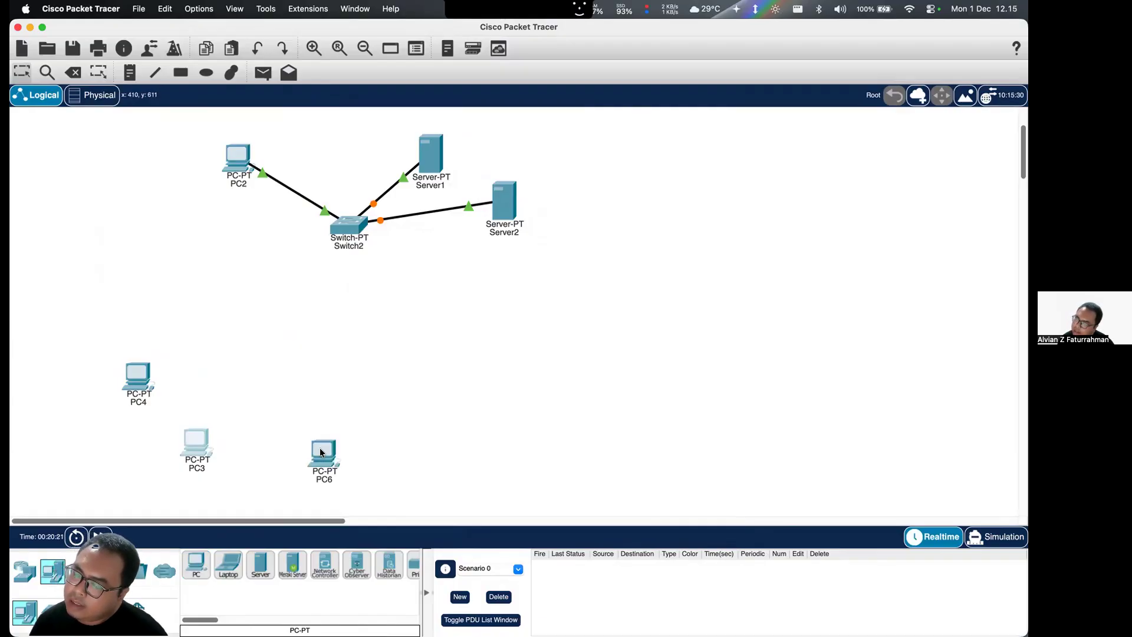
drag(196, 435, 158, 450)
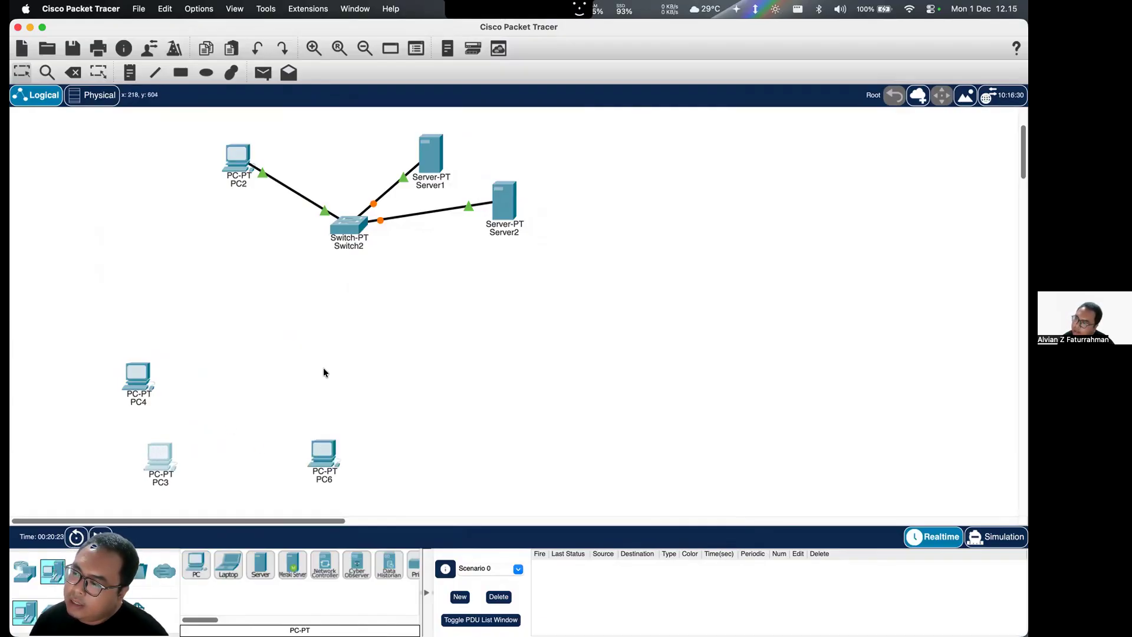
- Place an 1841 router below Switch2
click(345, 228)
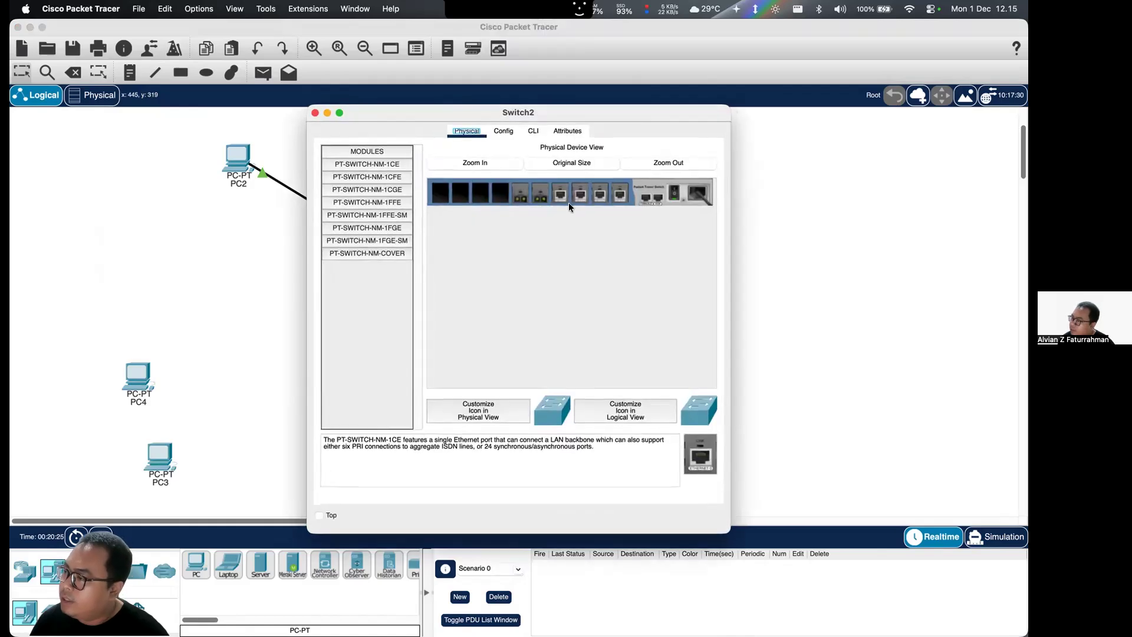
click(315, 112)
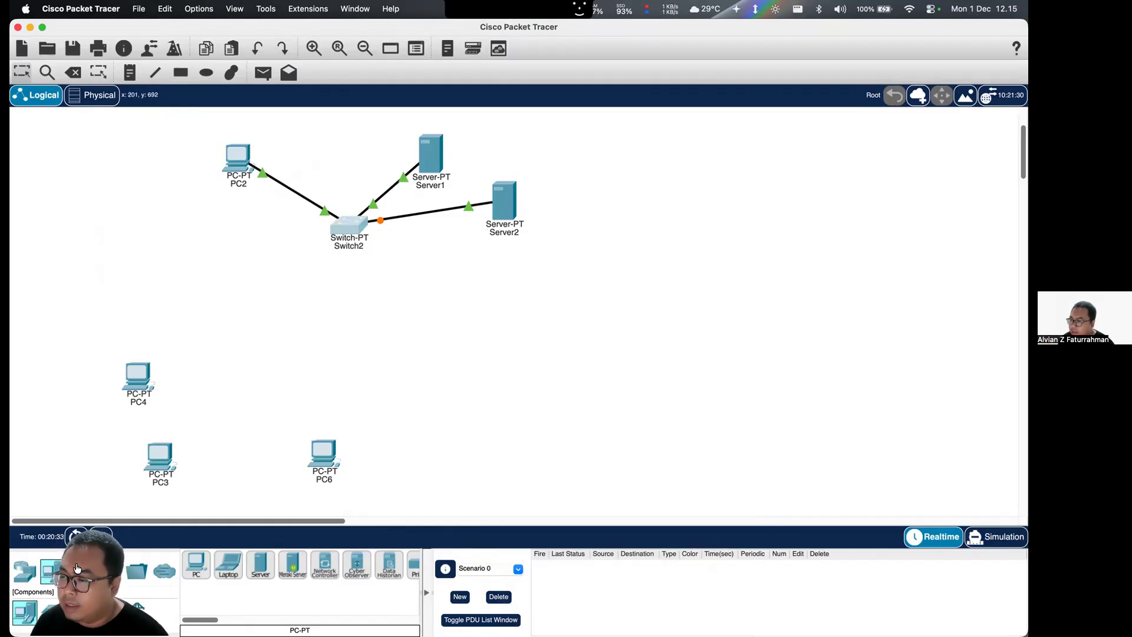
click(25, 571)
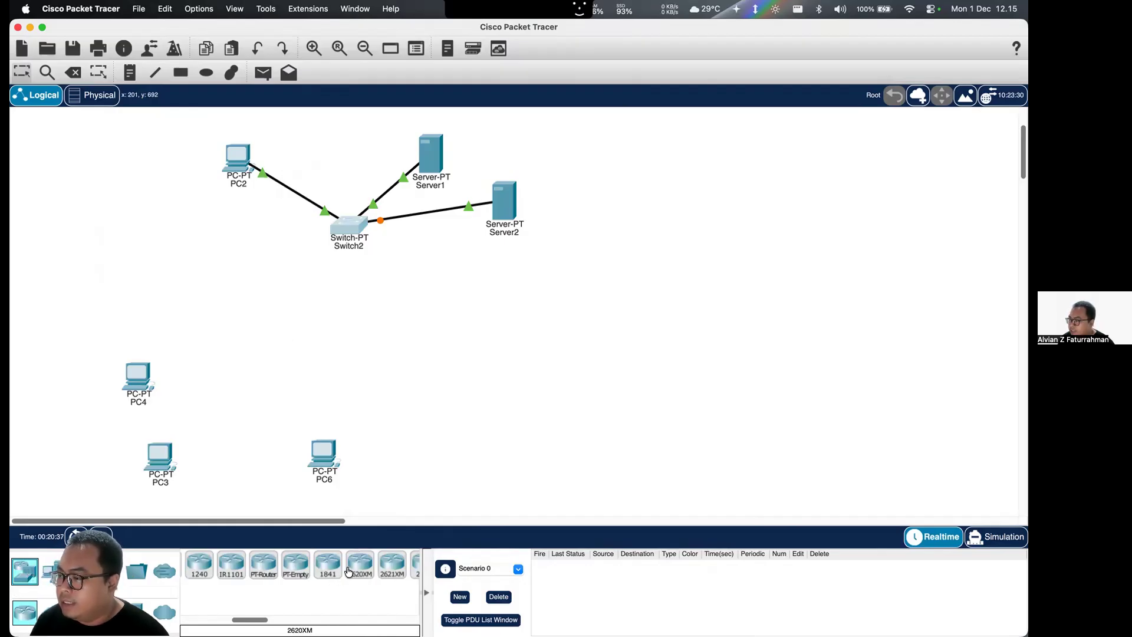
drag(340, 566, 328, 327)
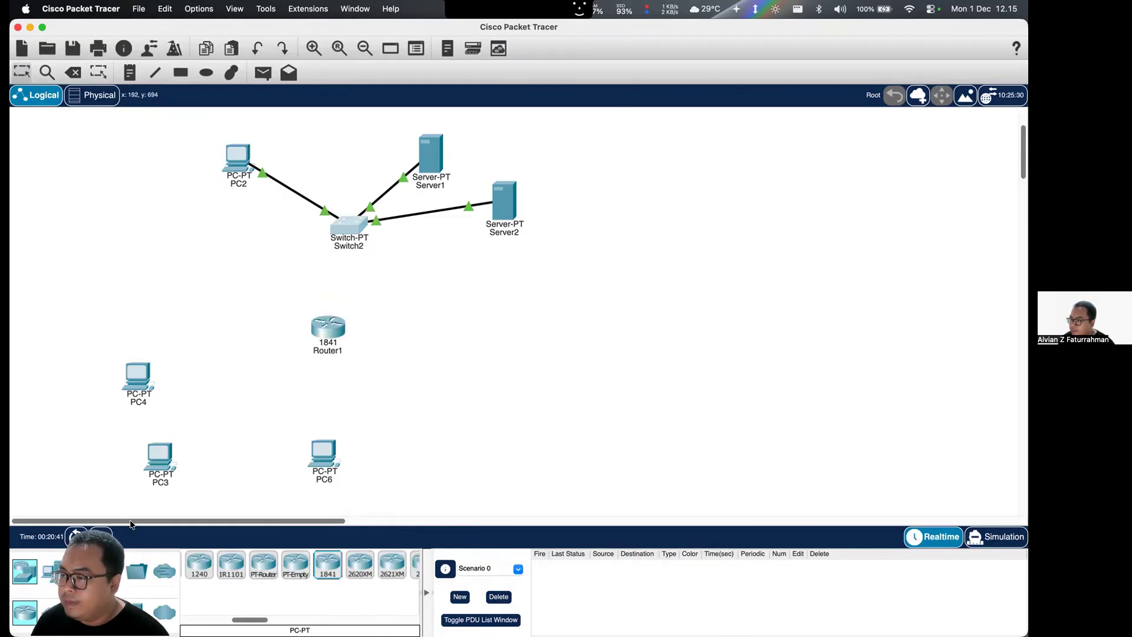
- Add a PT-Switch and a 2960 switch between the PCs and Router1, and move PC4 and PC3 farther left
click(50, 612)
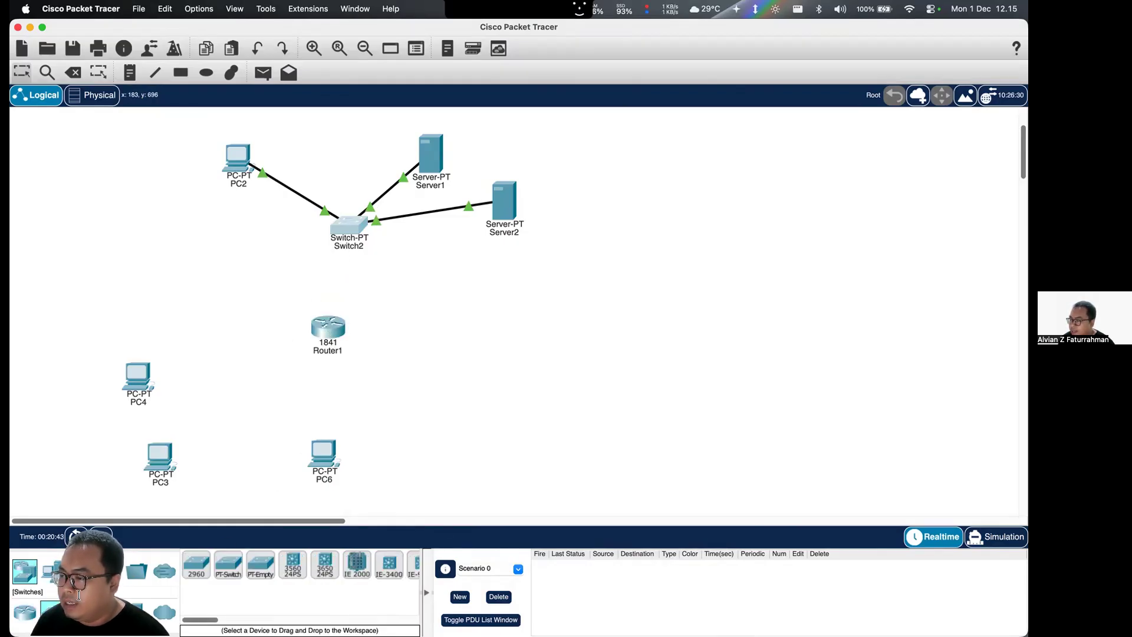
drag(224, 566, 244, 394)
drag(195, 573, 199, 344)
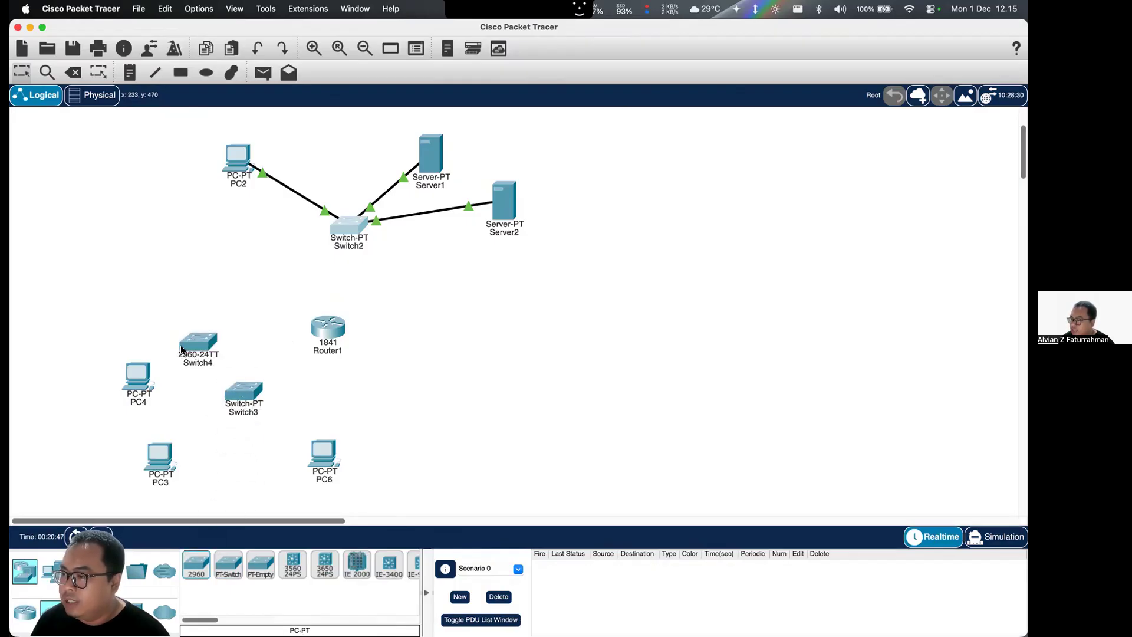
drag(145, 372, 110, 353)
drag(171, 455, 101, 456)
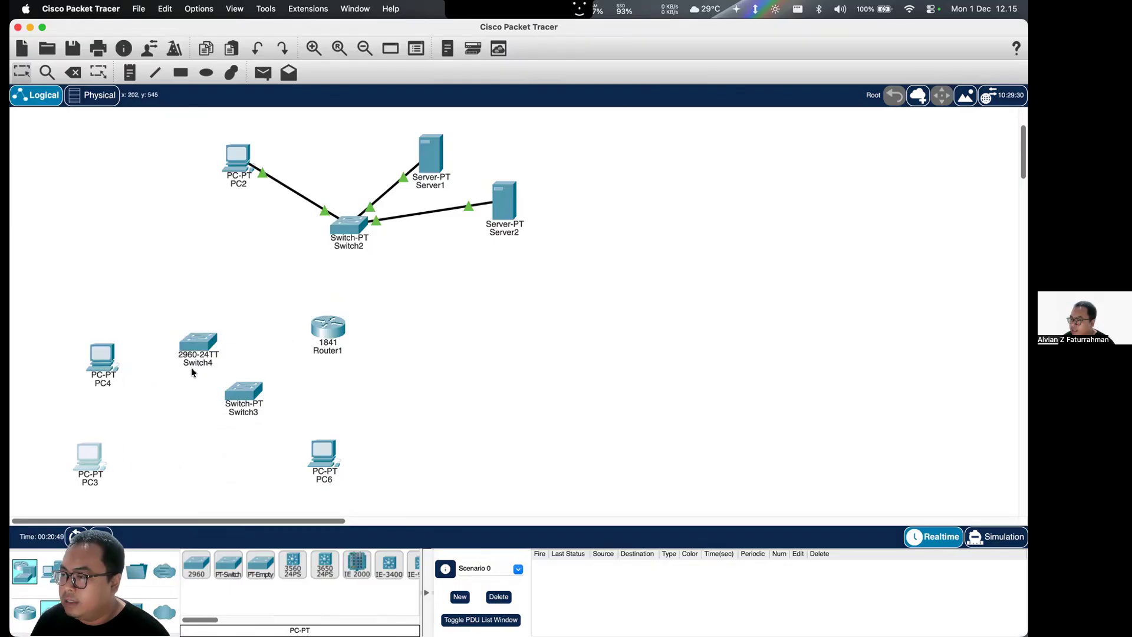
drag(112, 369, 53, 339)
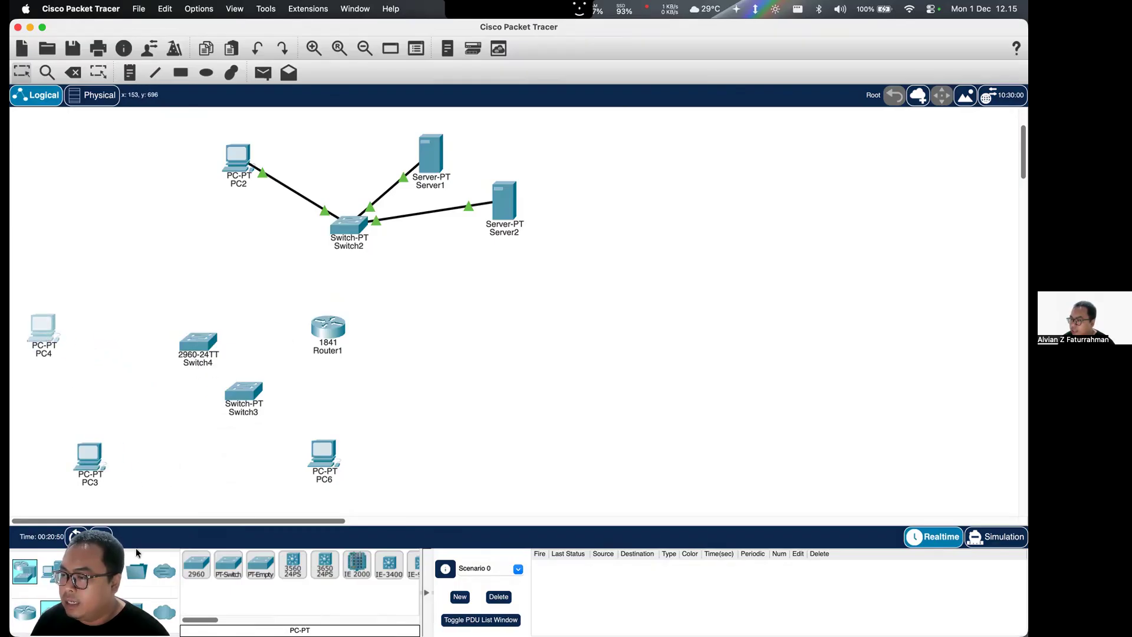
- Add a server below and right of Router1, shift Router1 slightly right, and move PC6 farther right and down
click(59, 580)
drag(253, 575, 523, 403)
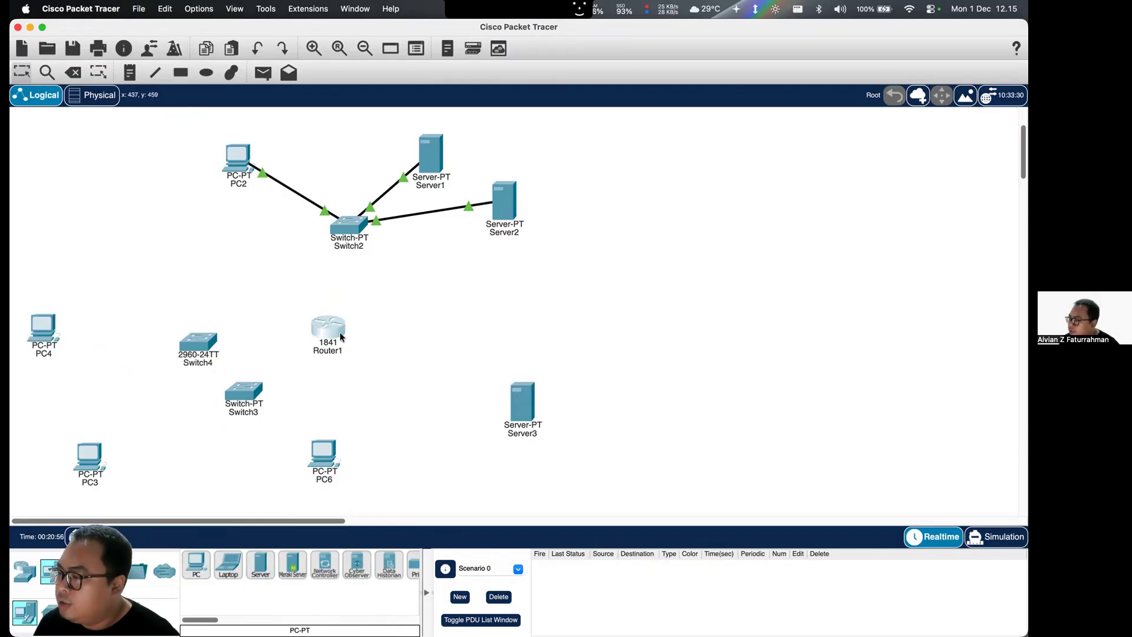
drag(340, 334, 359, 331)
drag(330, 455, 423, 481)
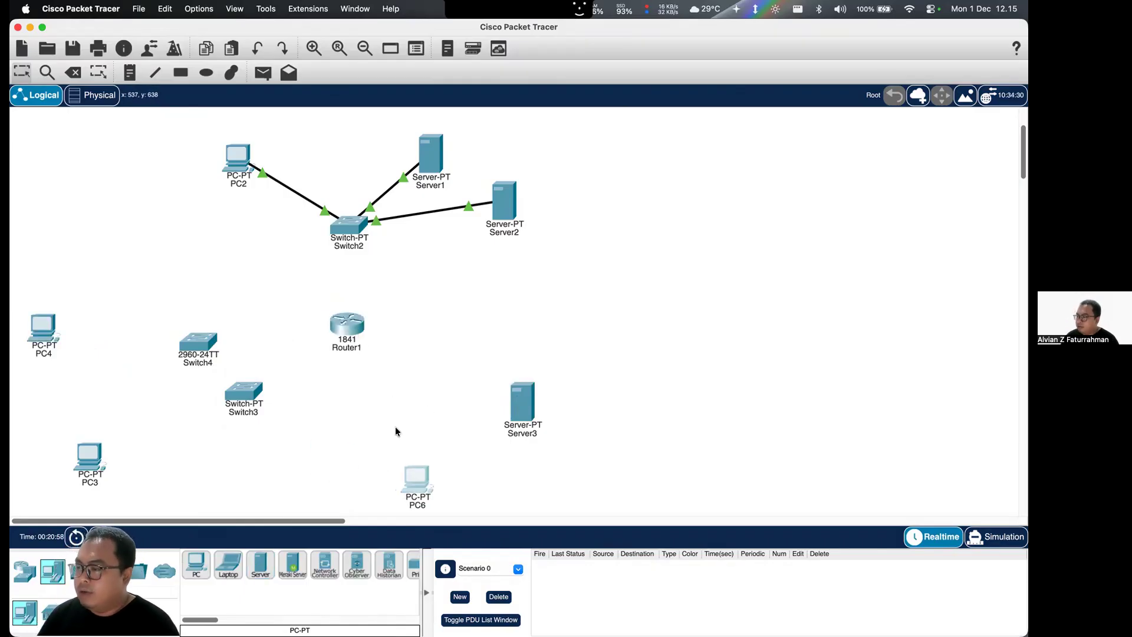
- Switch to Brave to compare the layout with the assignment's task 4 diagram, and return to Cisco Packet Tracer
key(ctrl+Up)
click(304, 320)
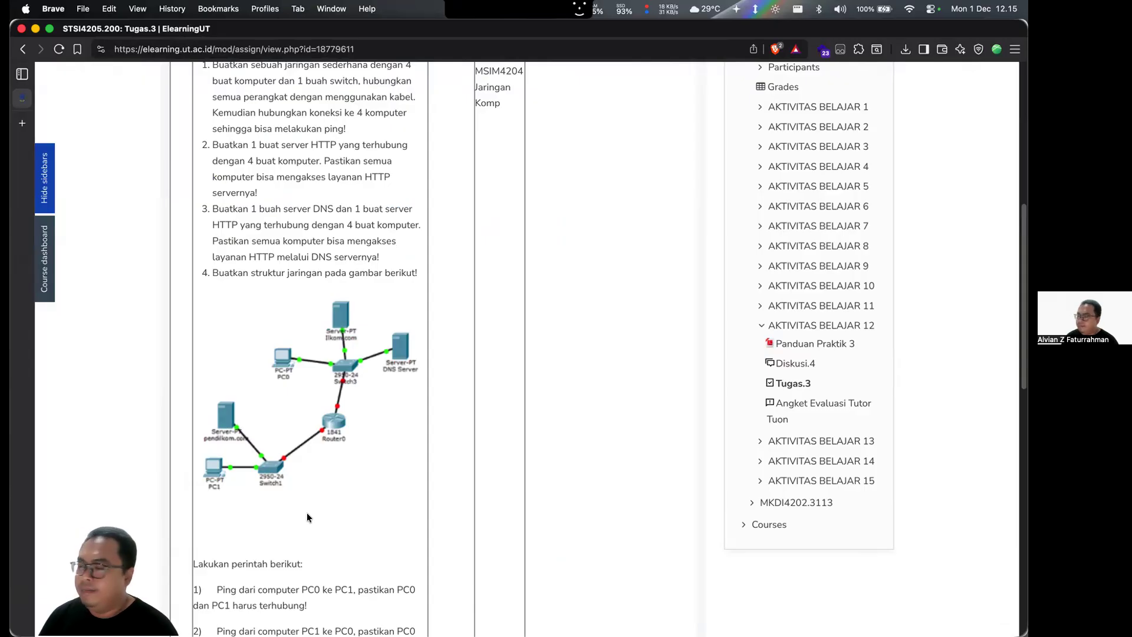
key(ctrl+Up)
click(408, 203)
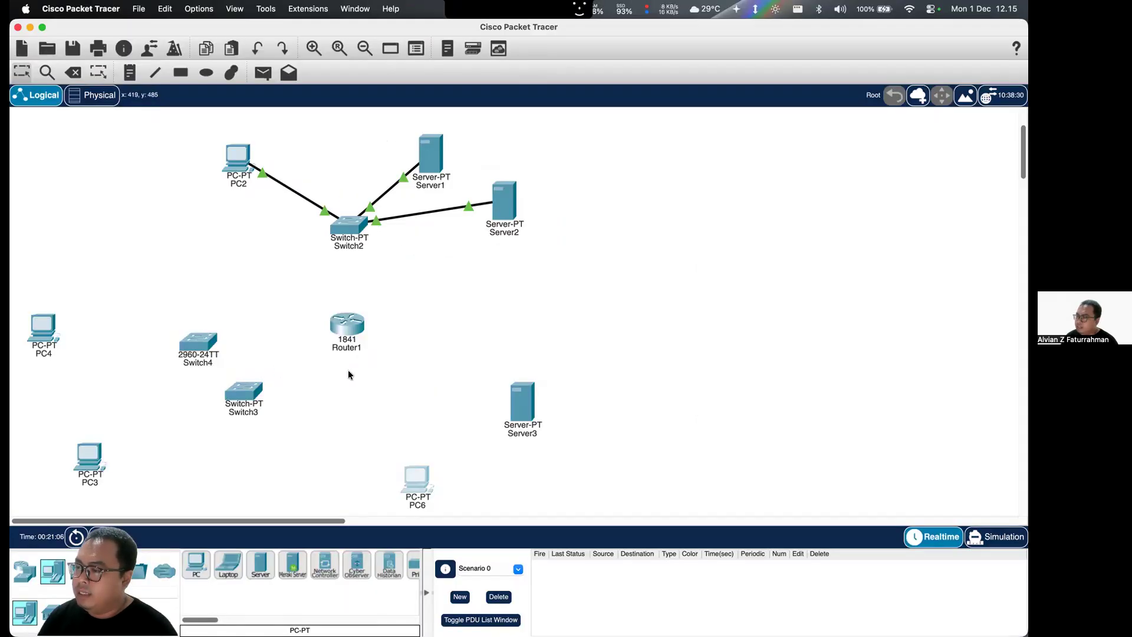
- Move Server3 above the 2960 switch and connect its FastEthernet0 to the switch's FastEthernet0/1 with a copper straight-through cable
drag(521, 403, 174, 274)
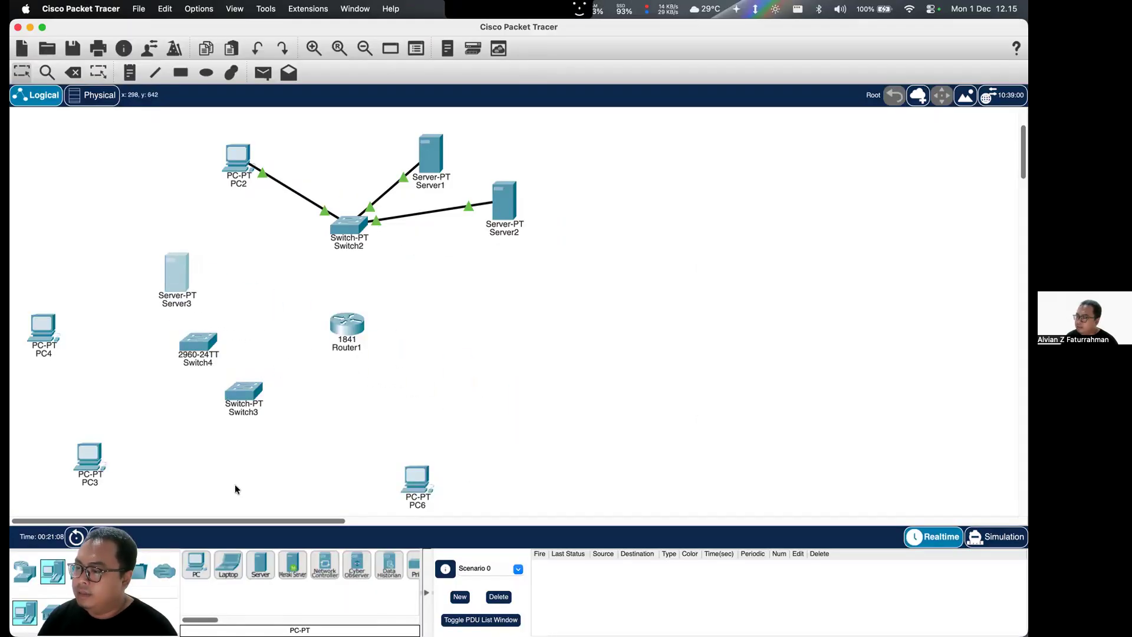
click(126, 567)
click(178, 279)
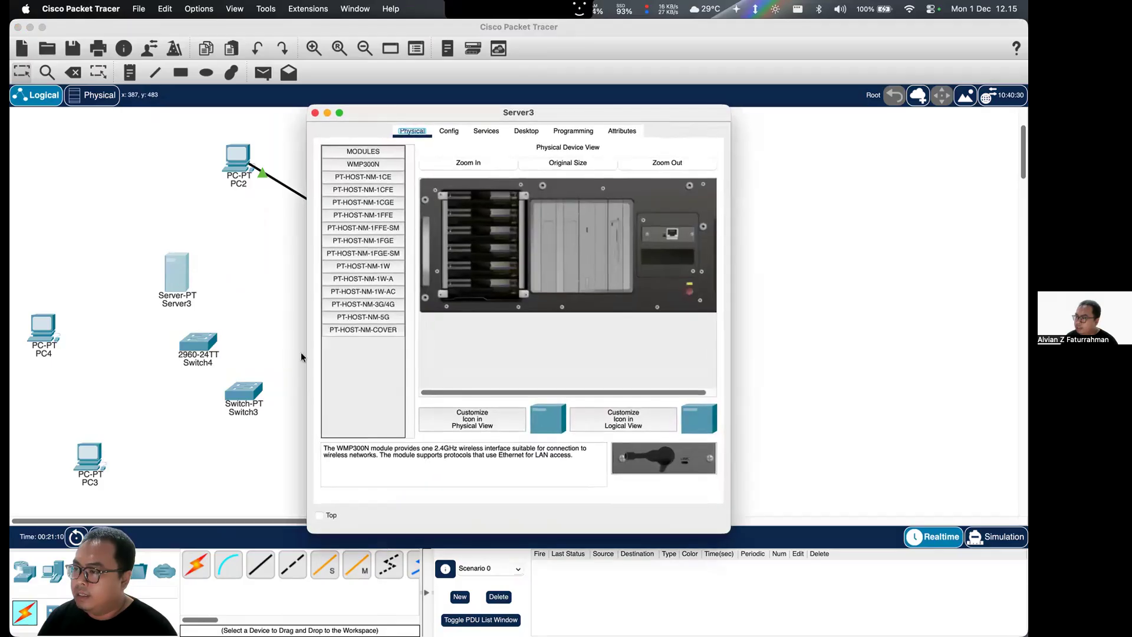
click(315, 112)
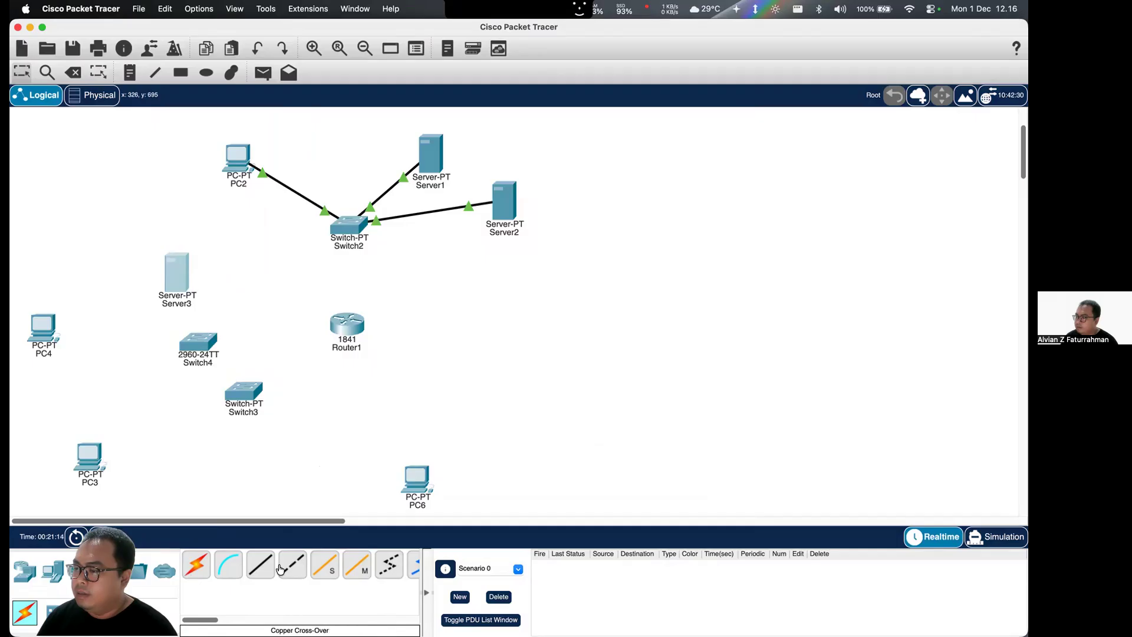
click(260, 565)
click(177, 278)
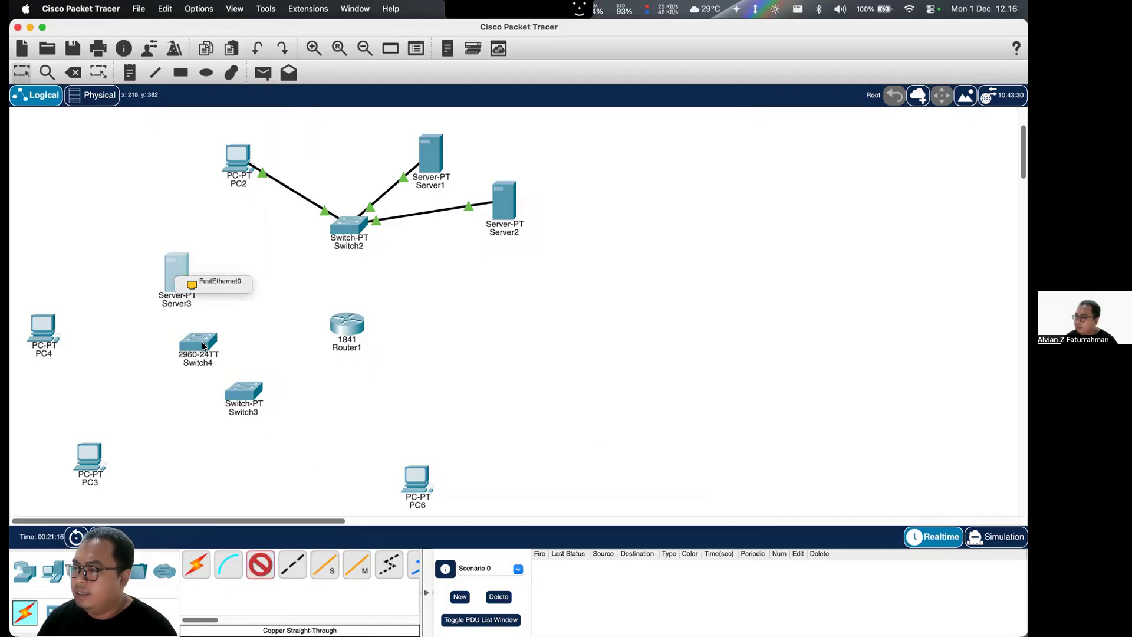
click(203, 286)
click(194, 342)
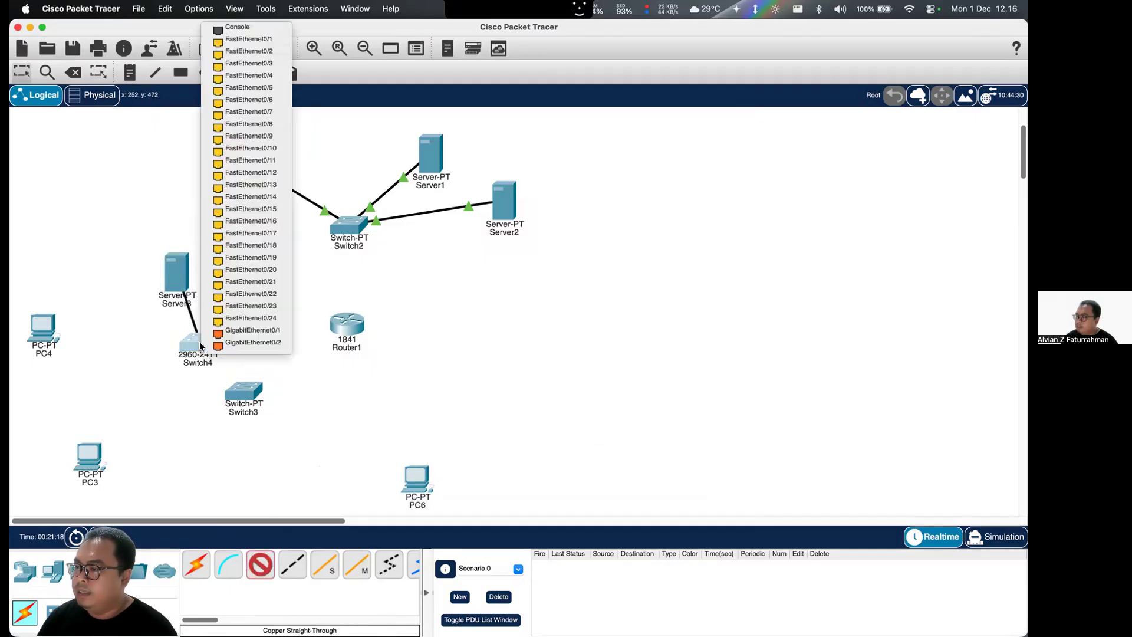
click(258, 42)
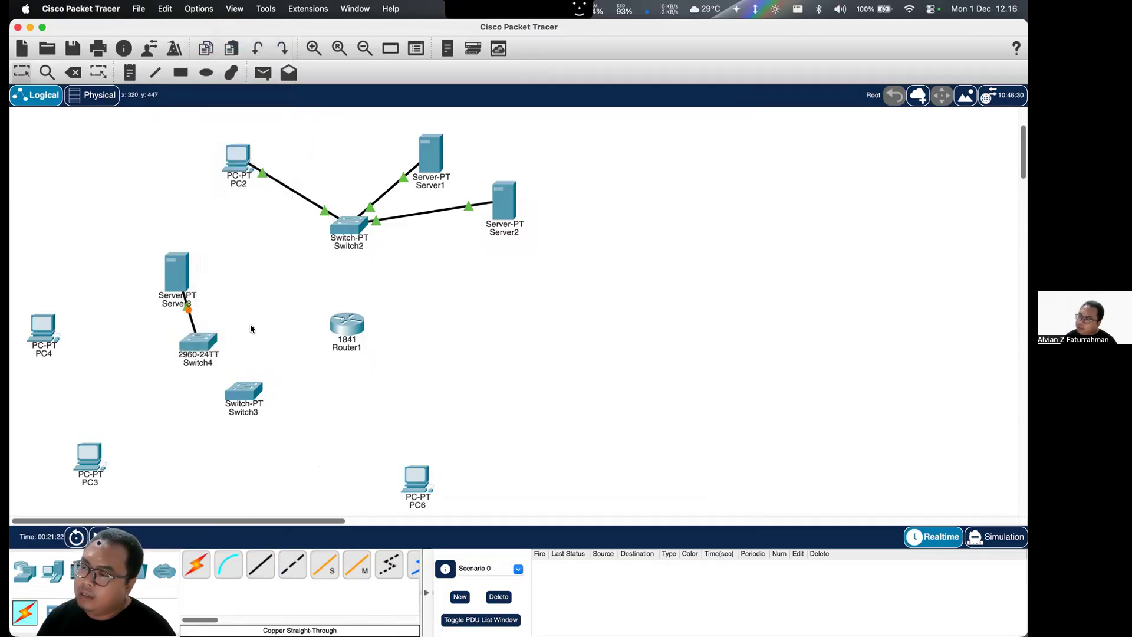
click(205, 334)
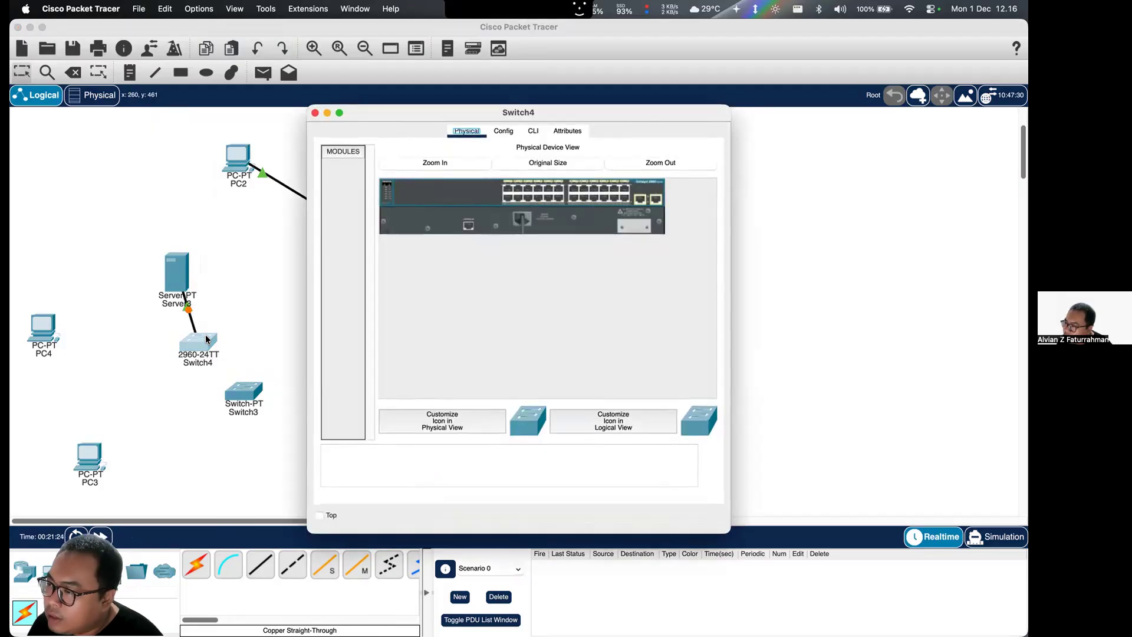
- Delete the PT-Switch Switch3 from the workspace
click(315, 113)
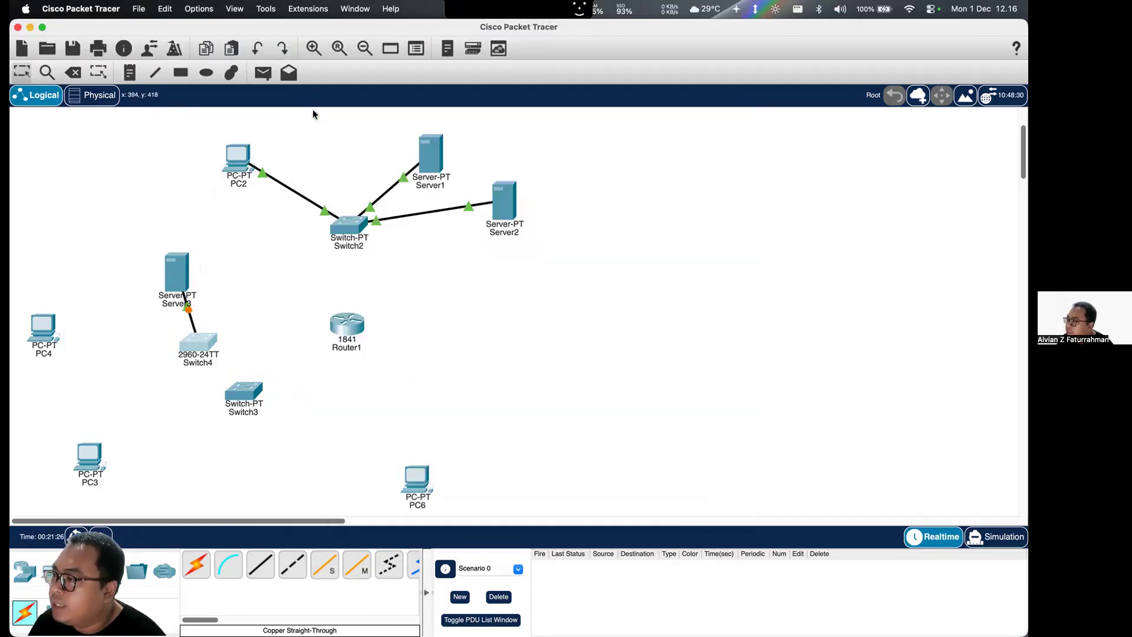
click(244, 398)
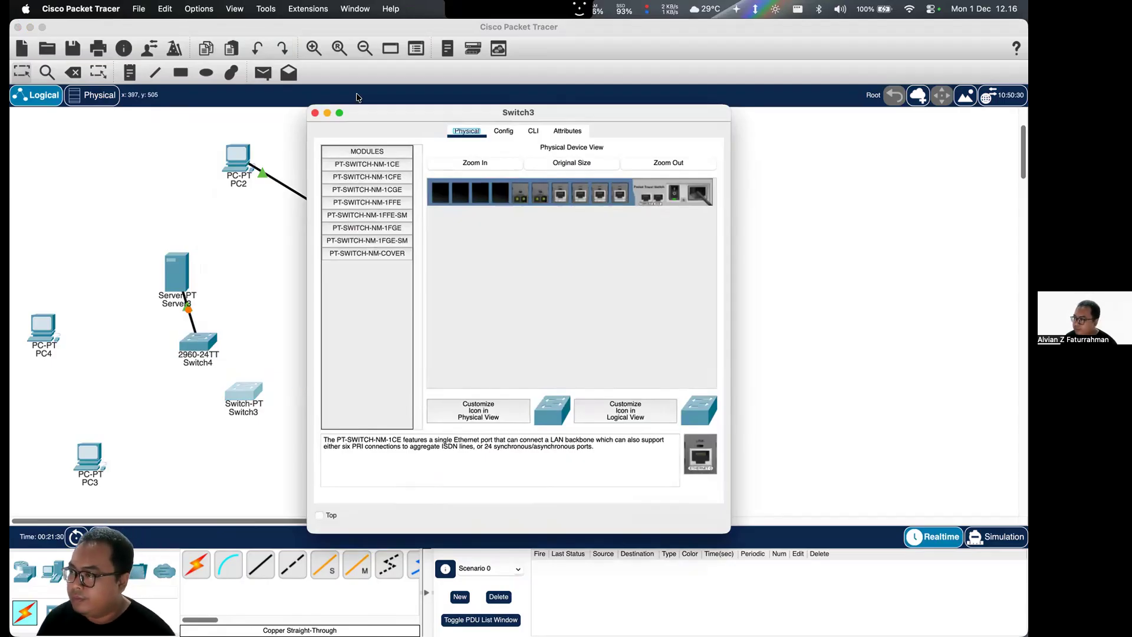
click(315, 113)
key(Delete)
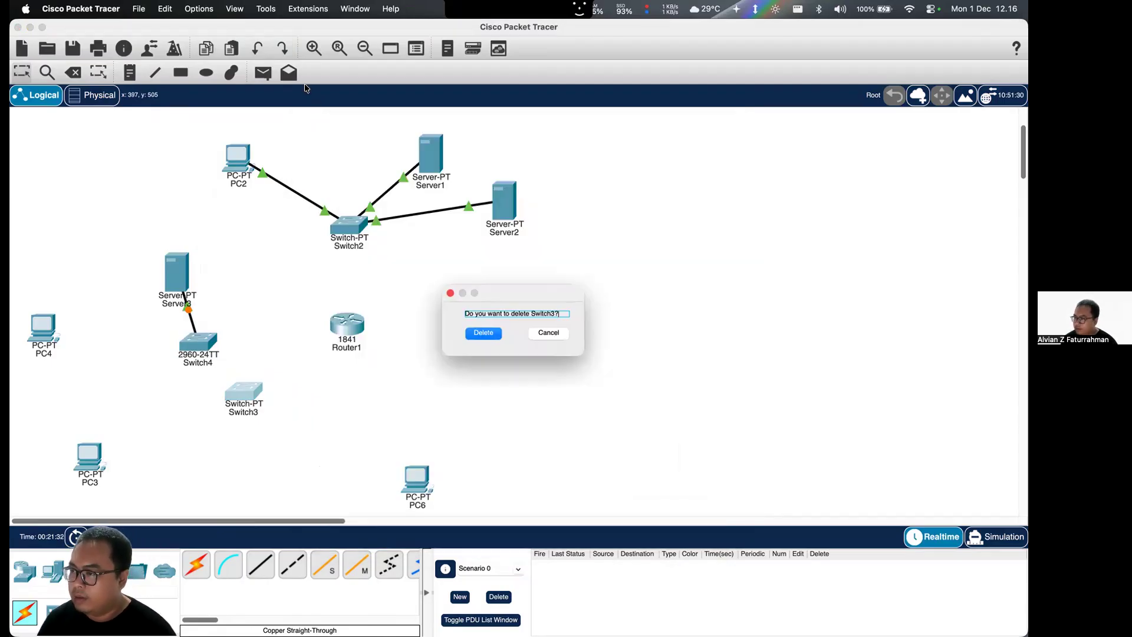
click(499, 336)
key(Escape)
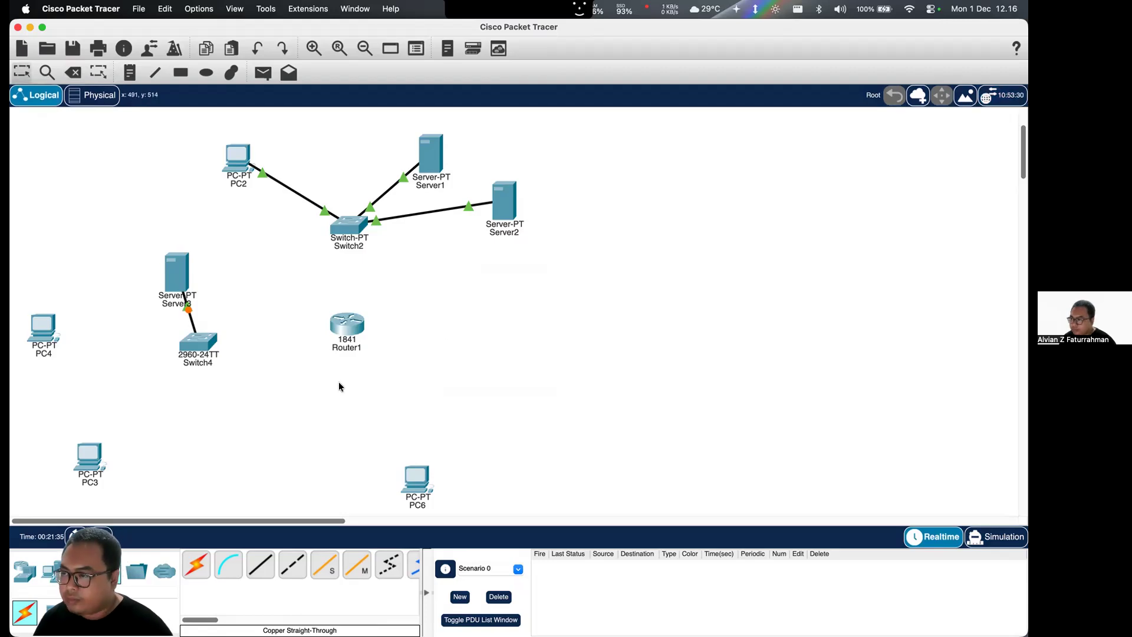
- Shift Server3 and the 2960 switch slightly down together, and move PC3, PC4 and PC6 closer around the switch
drag(255, 258, 157, 350)
drag(207, 341, 216, 383)
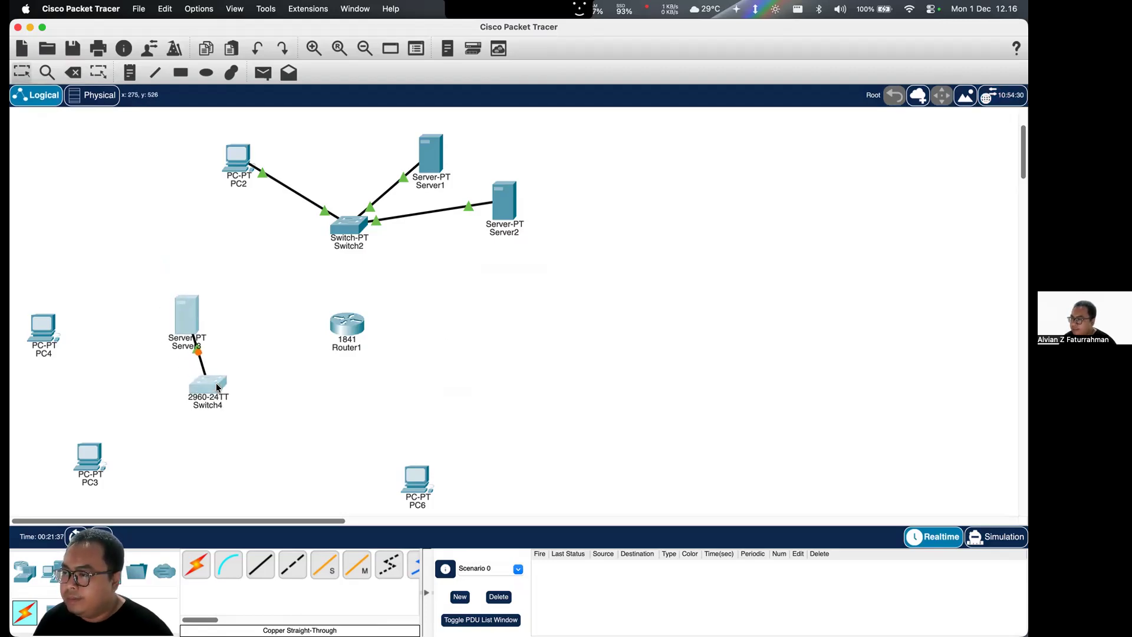
drag(112, 445, 210, 462)
drag(52, 325, 112, 413)
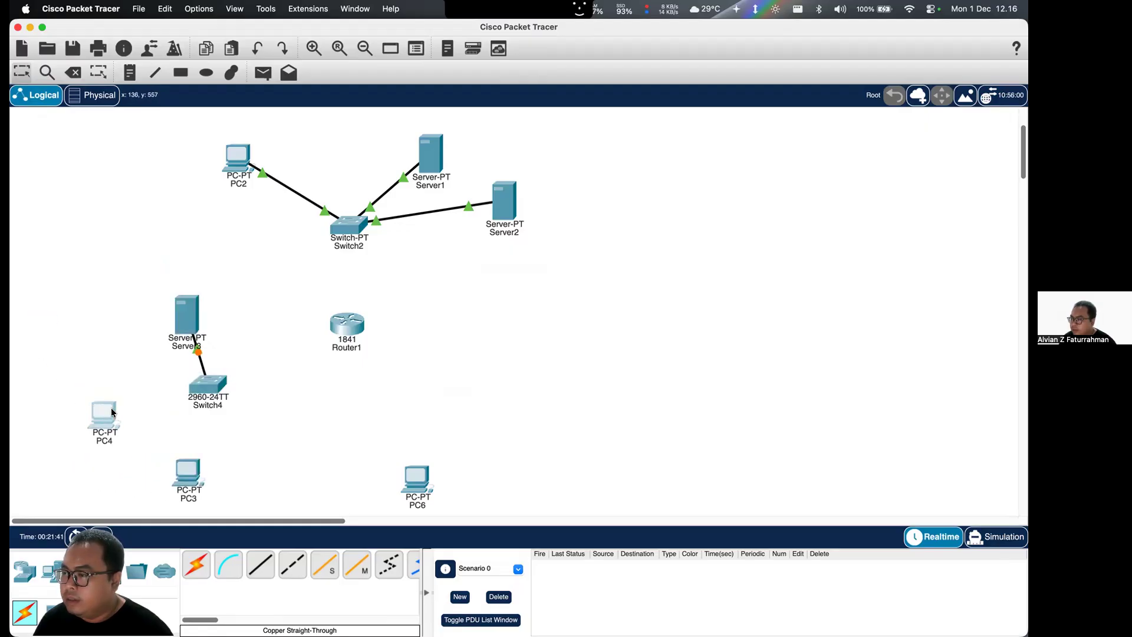
drag(436, 490, 323, 476)
click(427, 477)
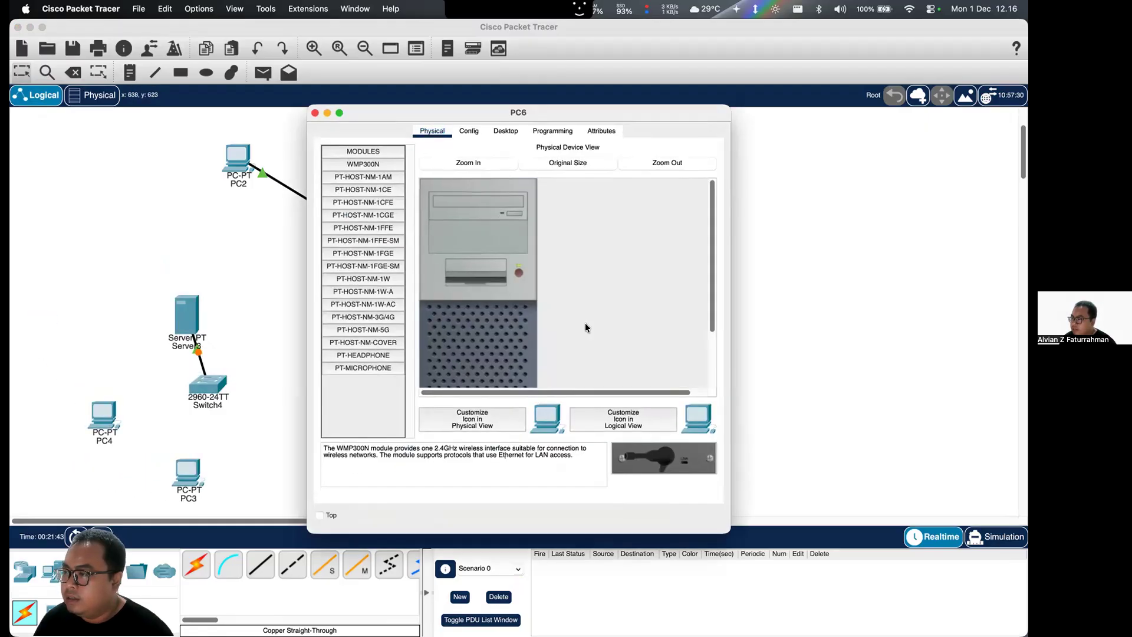
key(super+w)
- Connect PC4's FastEthernet0 to the 2960 switch's FastEthernet0/2 with a copper straight-through cable
click(260, 565)
click(104, 420)
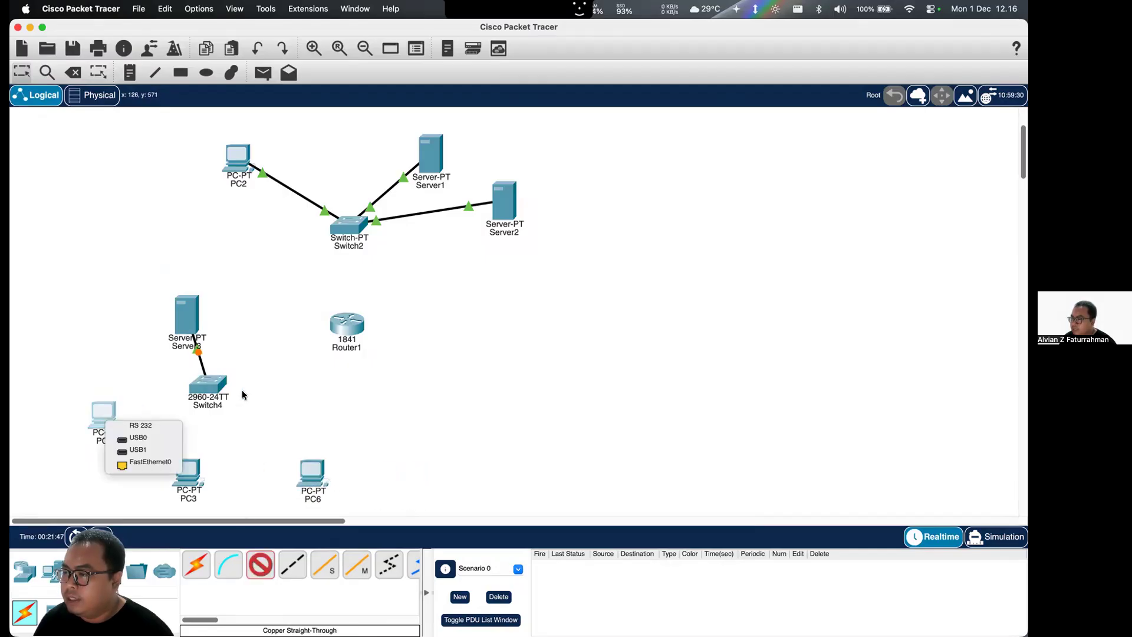
click(136, 463)
click(210, 389)
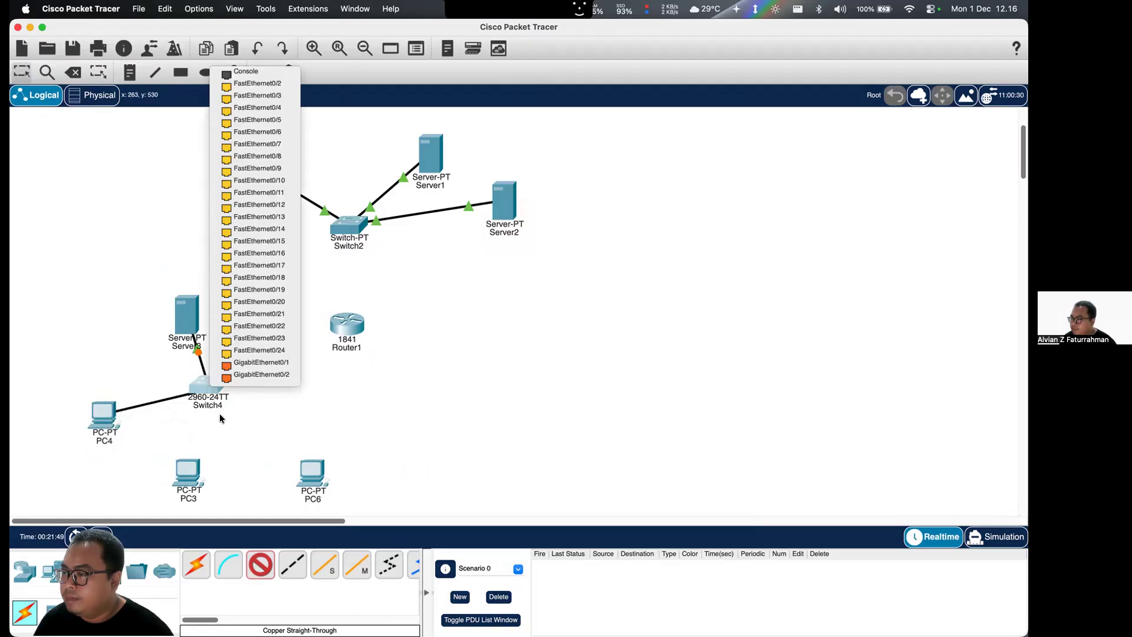
click(256, 83)
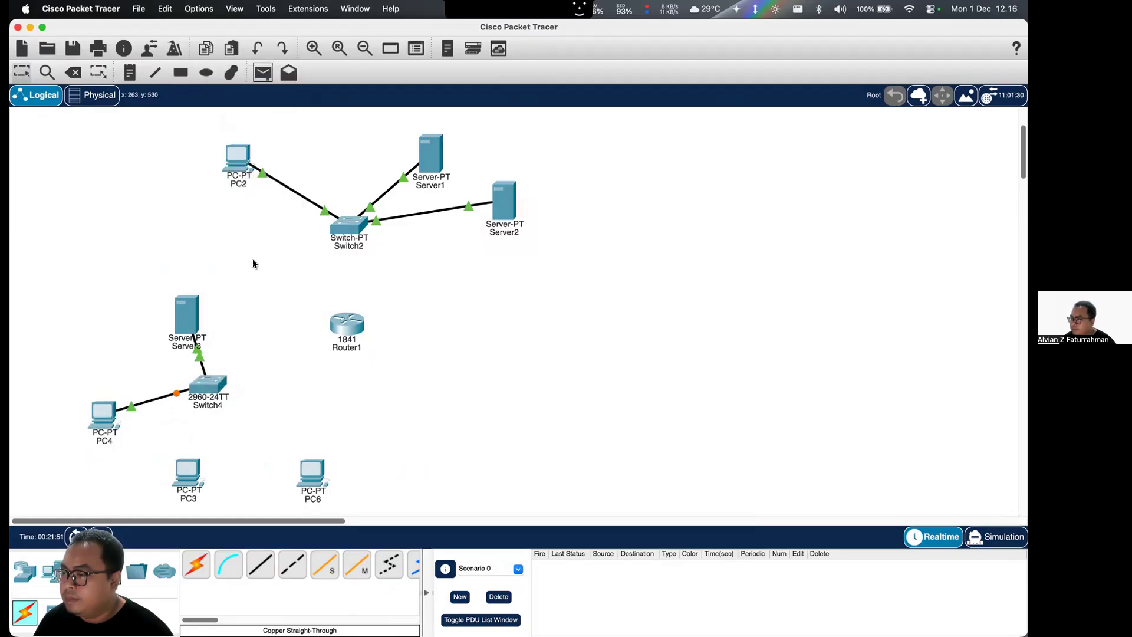
- Connect PC3's FastEthernet0 to the 2960 switch's FastEthernet0/3 with a copper straight-through cable
click(194, 482)
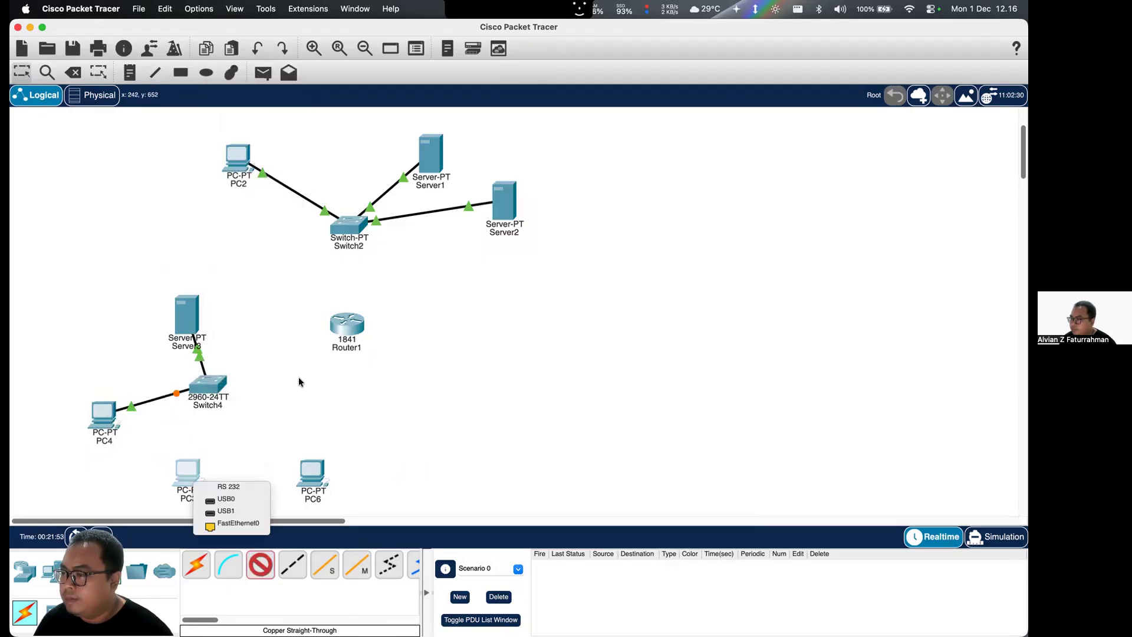
click(239, 519)
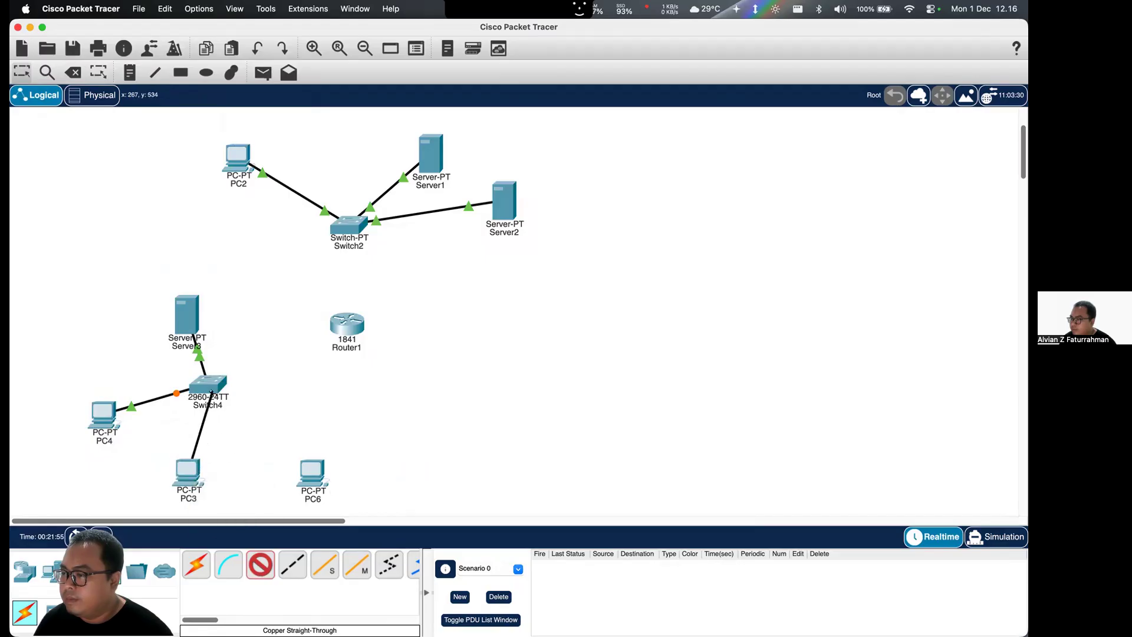
click(212, 389)
click(280, 100)
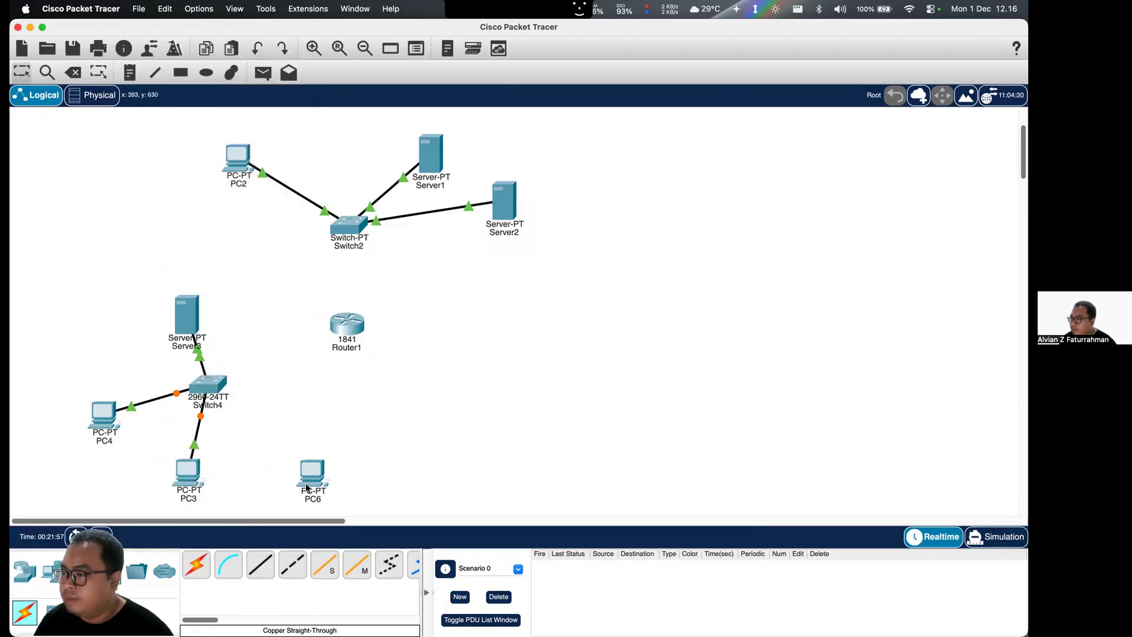
- Connect PC6's FastEthernet0 to the 2960 switch's FastEthernet0/4 with a copper straight-through cable
click(308, 475)
click(342, 520)
click(216, 389)
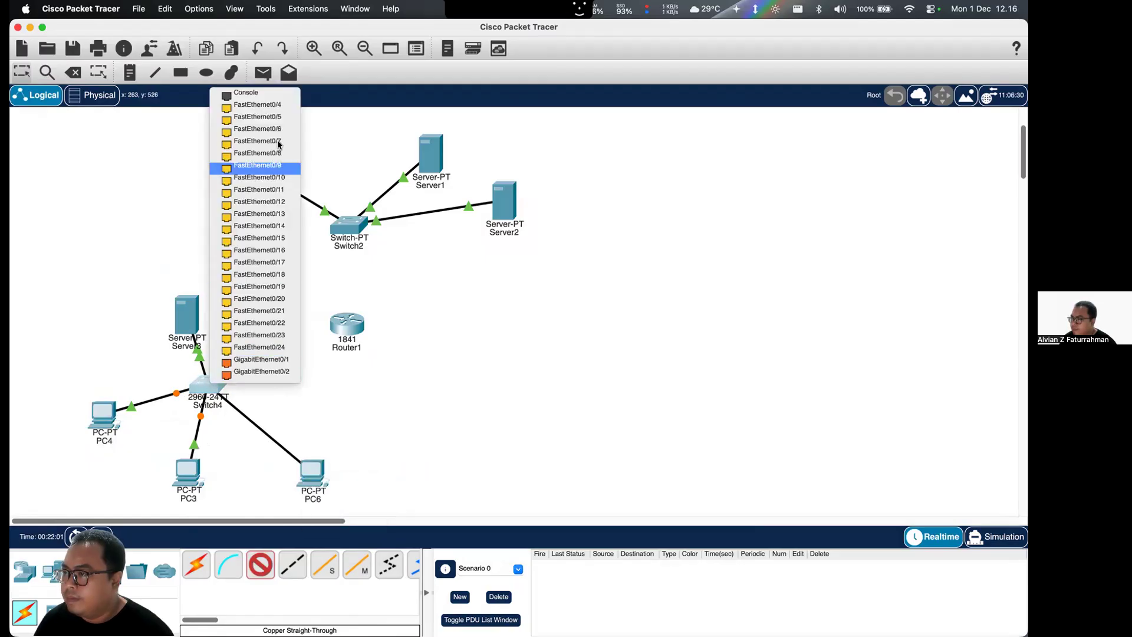
click(253, 105)
- Connect the 2960 switch's FastEthernet0/5 to Router1's FastEthernet0/1 with a copper straight-through cable
click(260, 565)
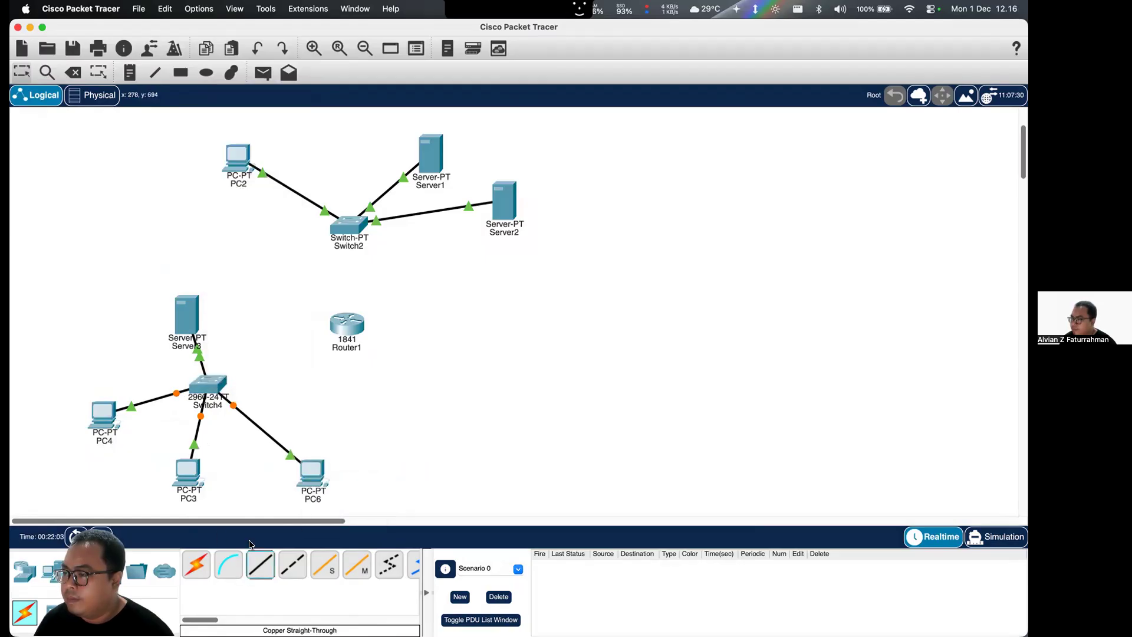
click(207, 387)
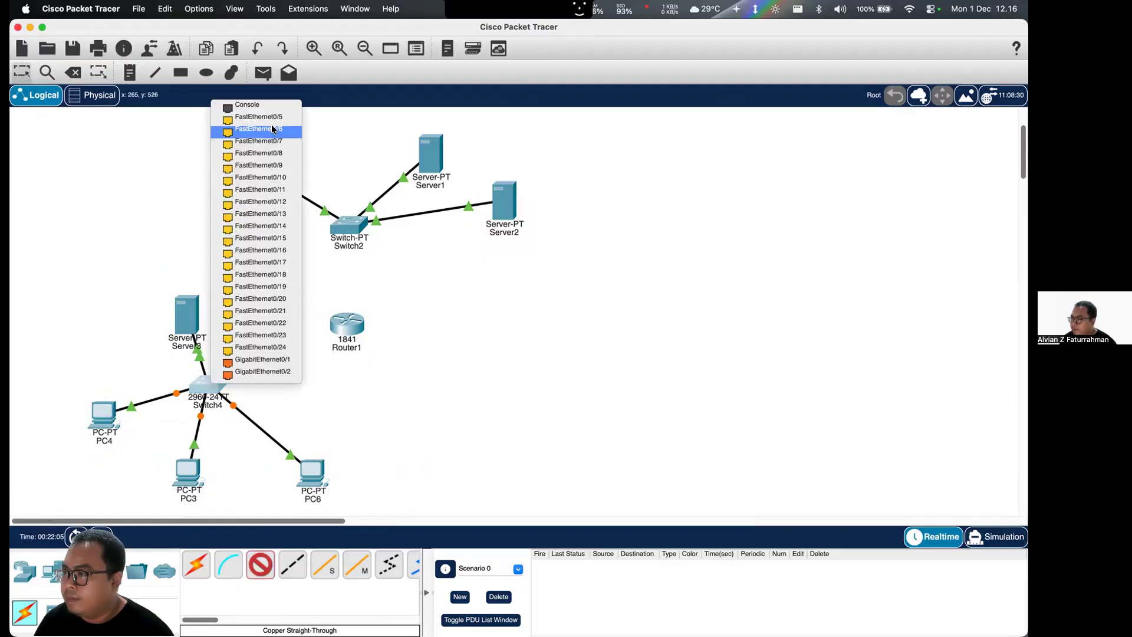
click(272, 117)
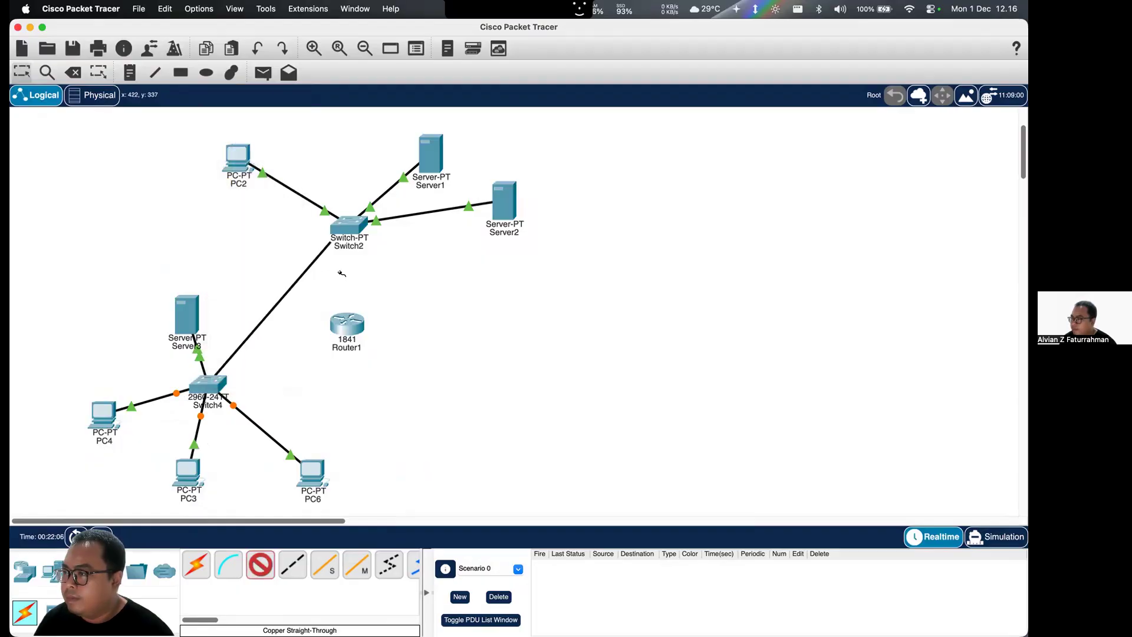
click(348, 324)
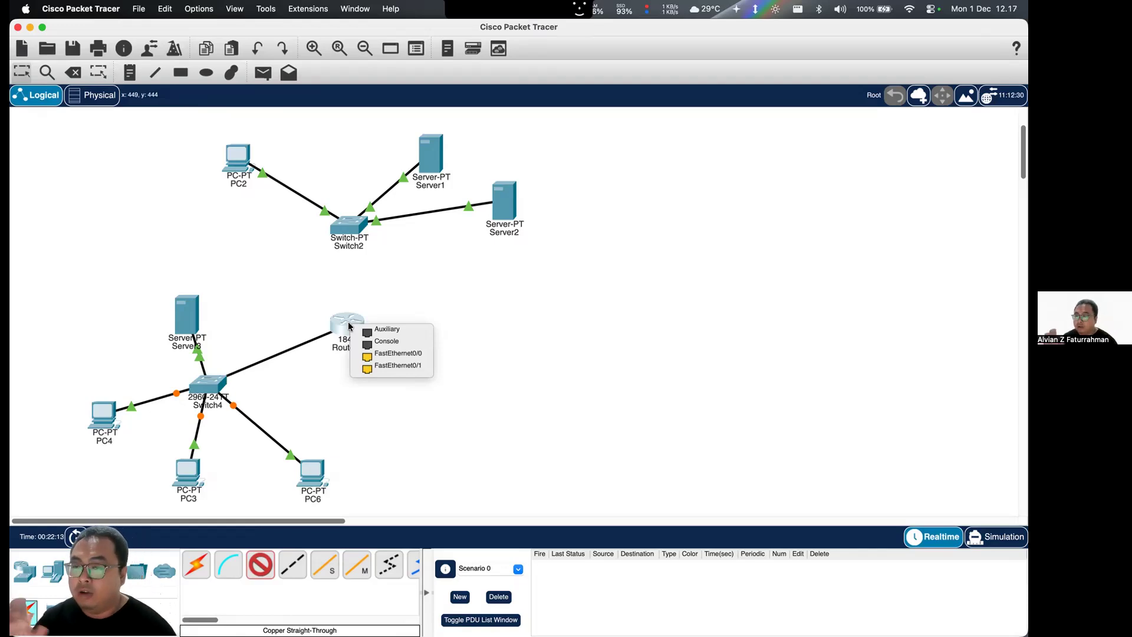
click(392, 365)
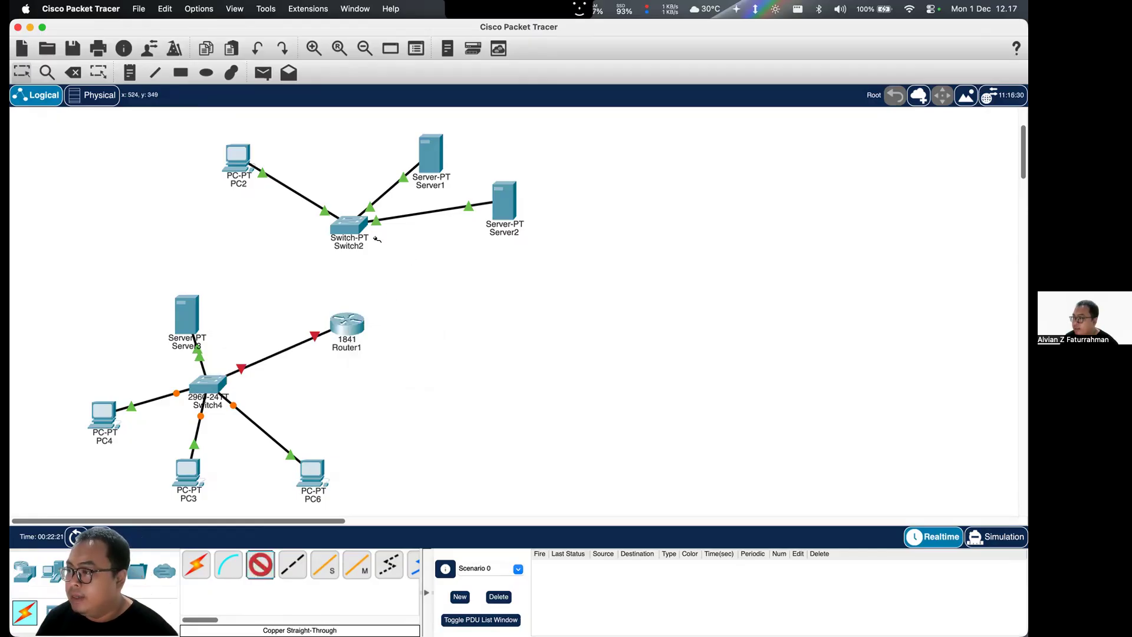
- Connect Switch2's FastEthernet3/1 to Router1's FastEthernet0/0 with a copper straight-through cable
click(348, 225)
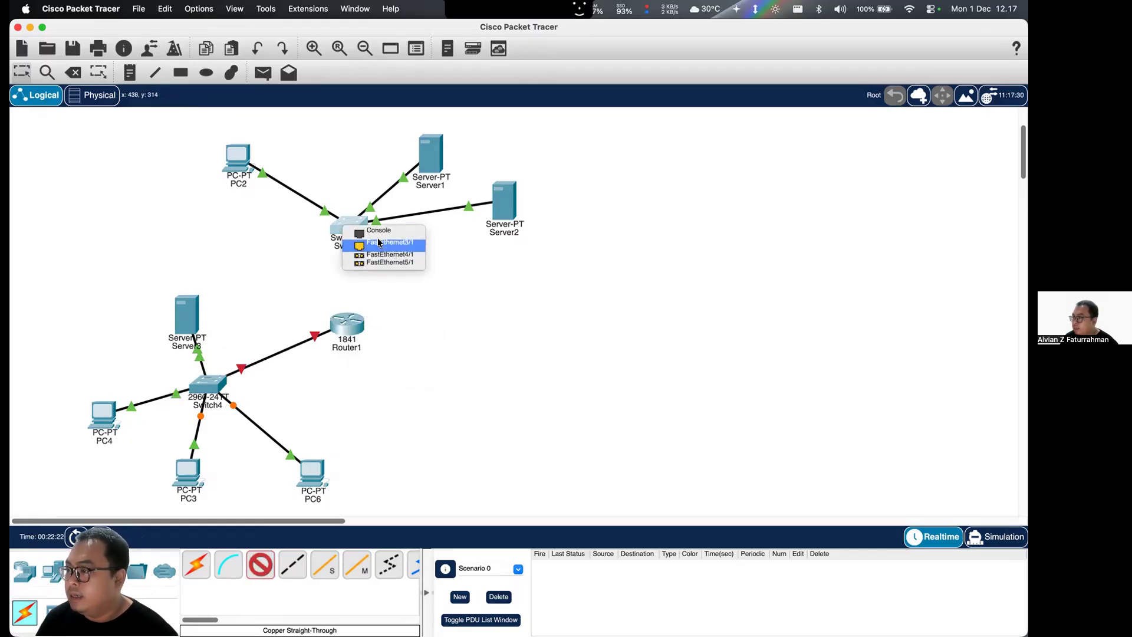
click(379, 243)
click(349, 326)
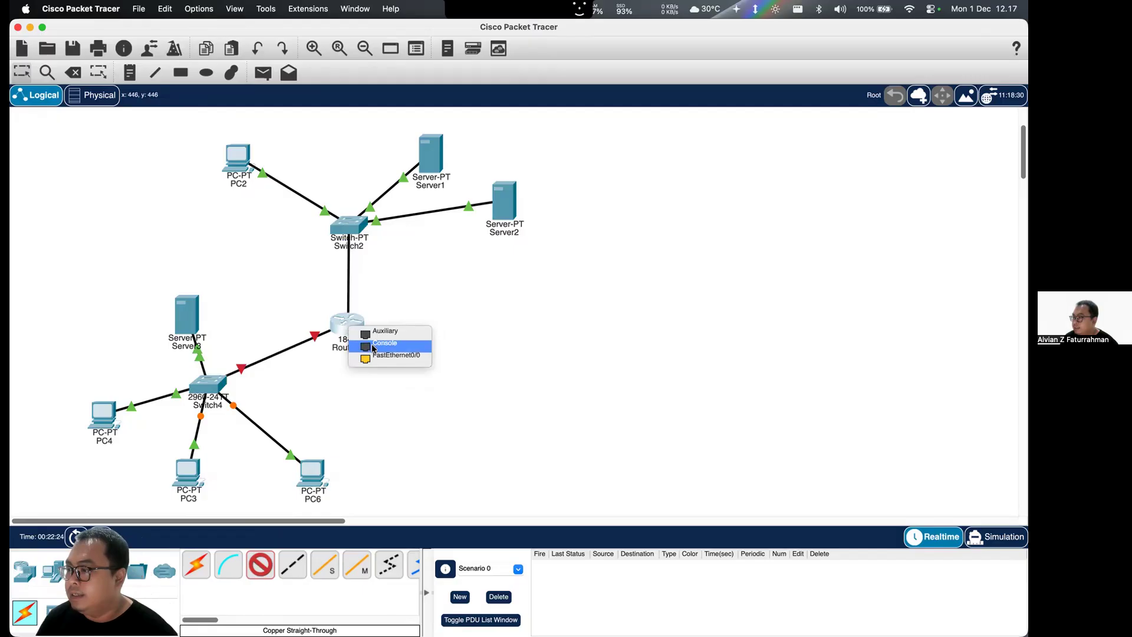
click(390, 355)
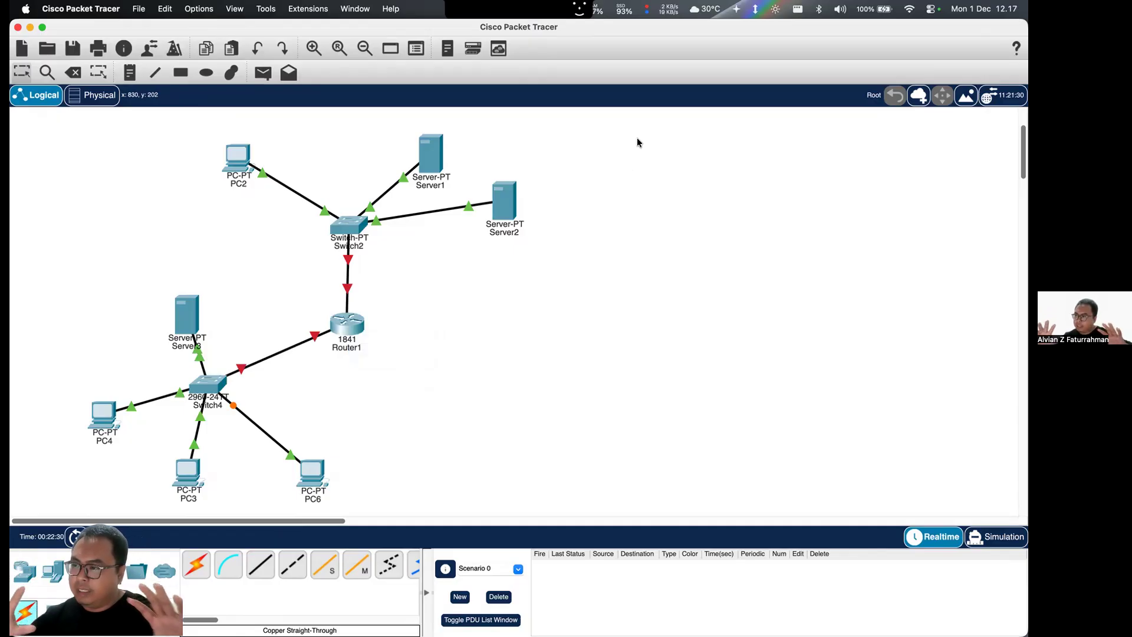
- Check PC2's FastEthernet0 IP configuration and set its IPv4 default gateway to 192.168.1.100
click(249, 152)
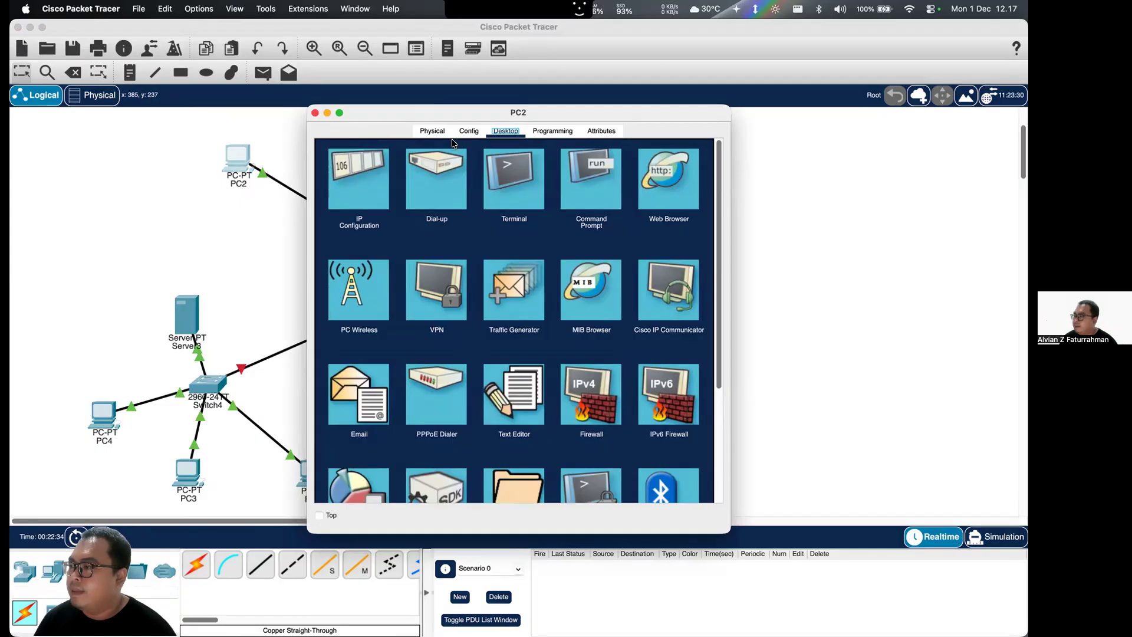
click(470, 132)
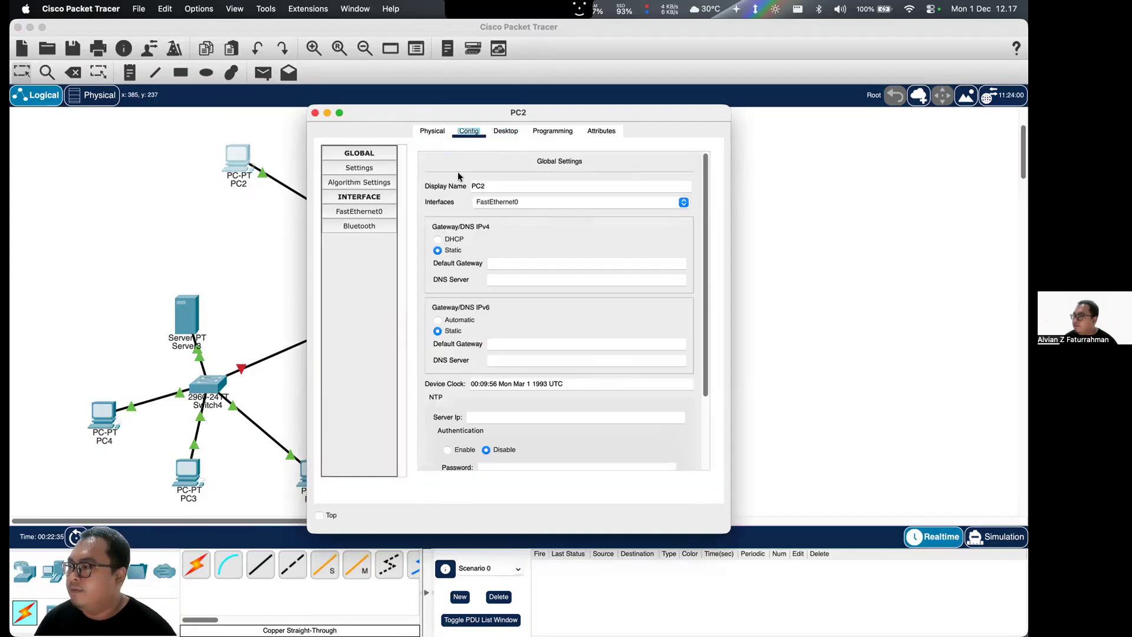
click(368, 213)
click(628, 265)
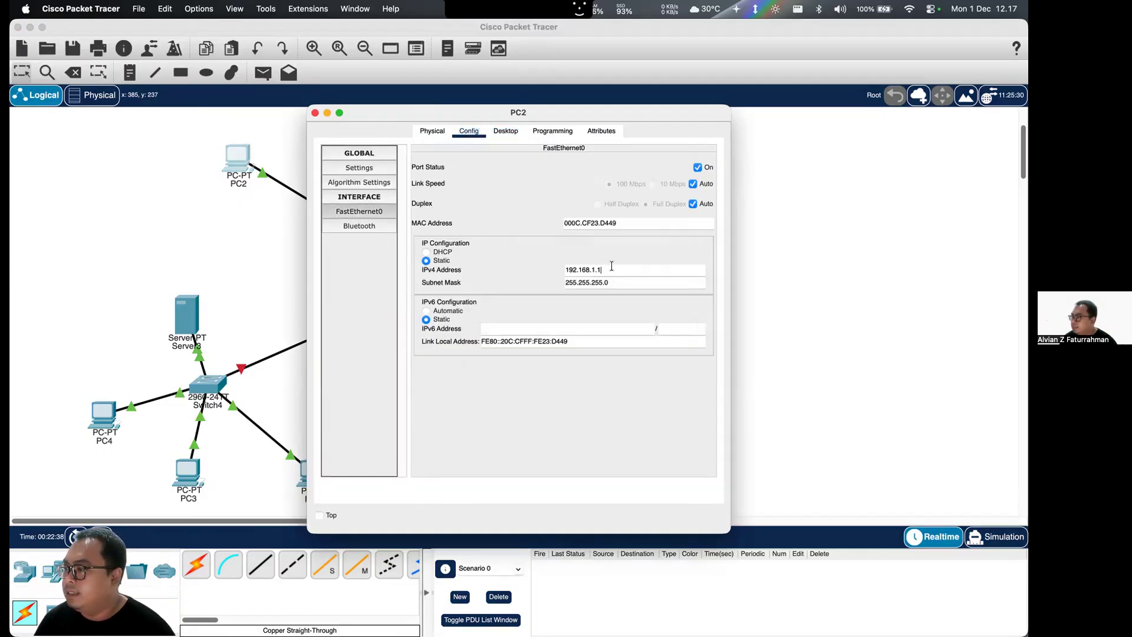
triple_click(581, 269)
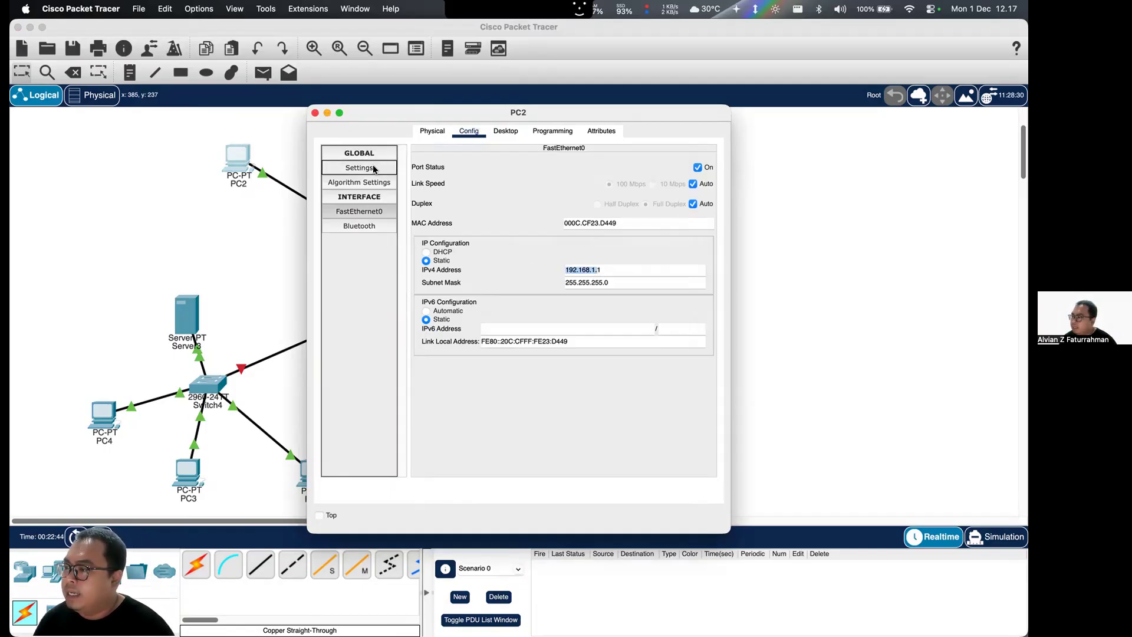
click(433, 131)
click(505, 131)
click(469, 131)
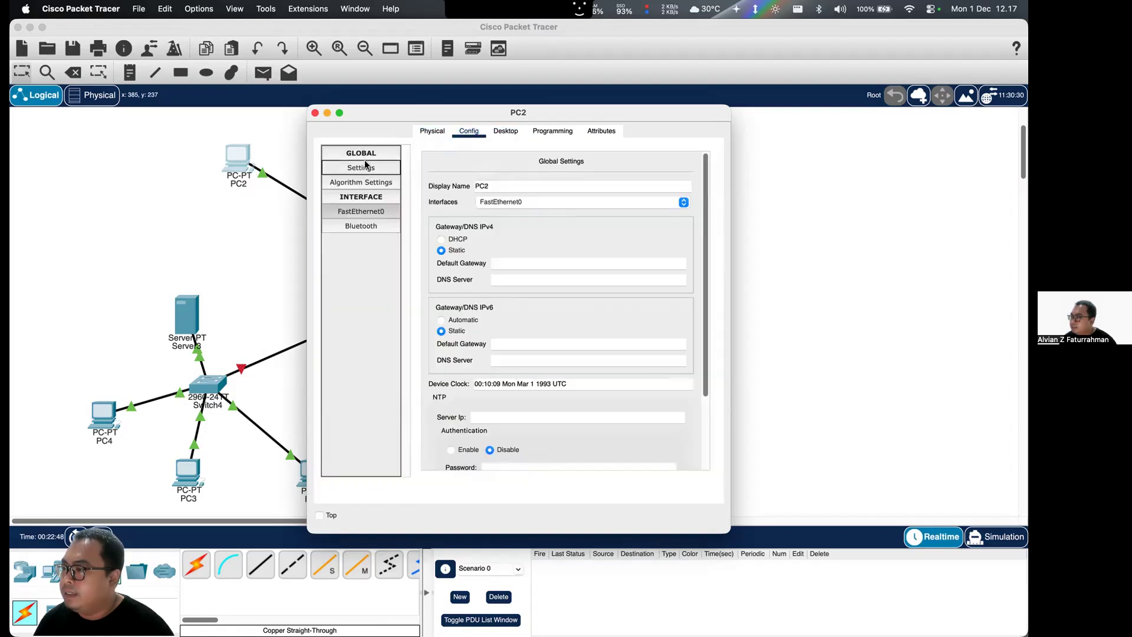
click(506, 263)
text(192.168.1.)
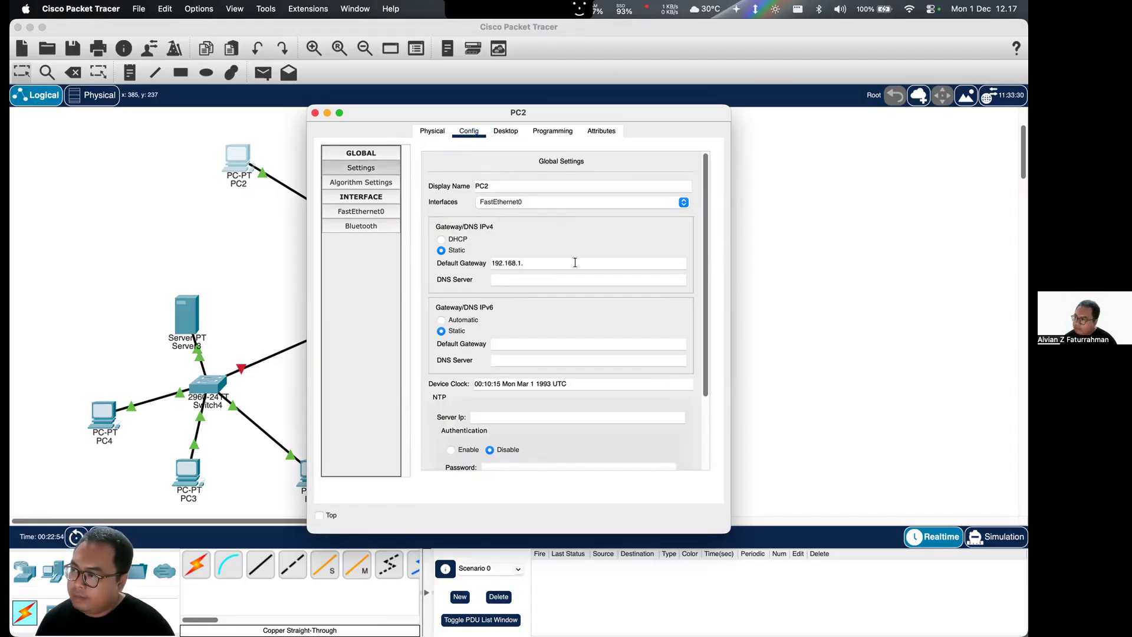
text(10)
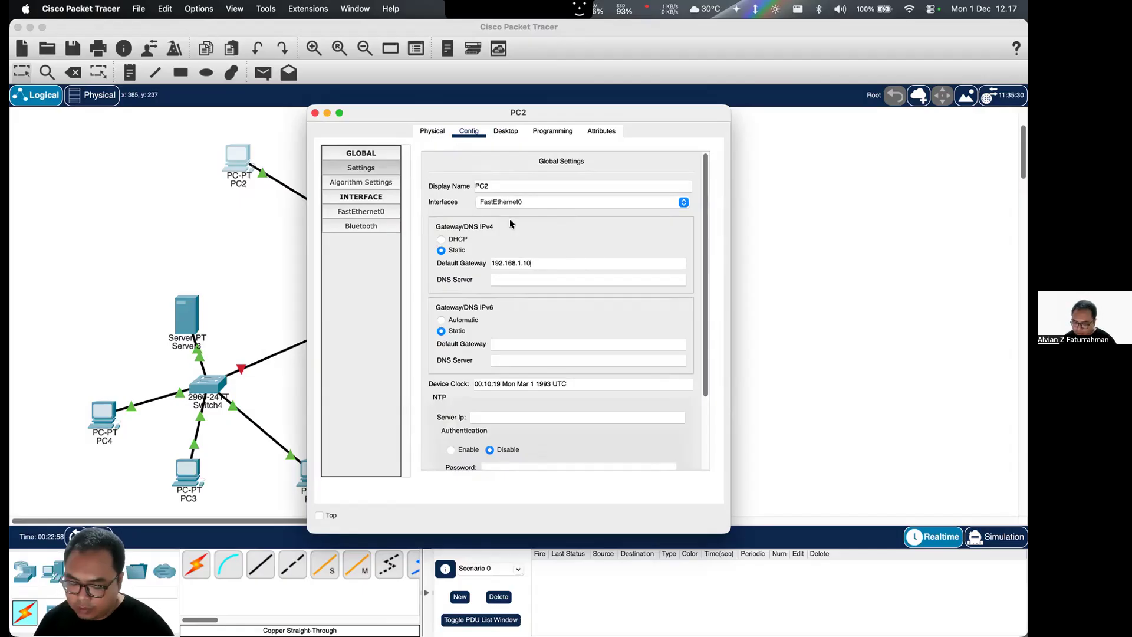
text(0)
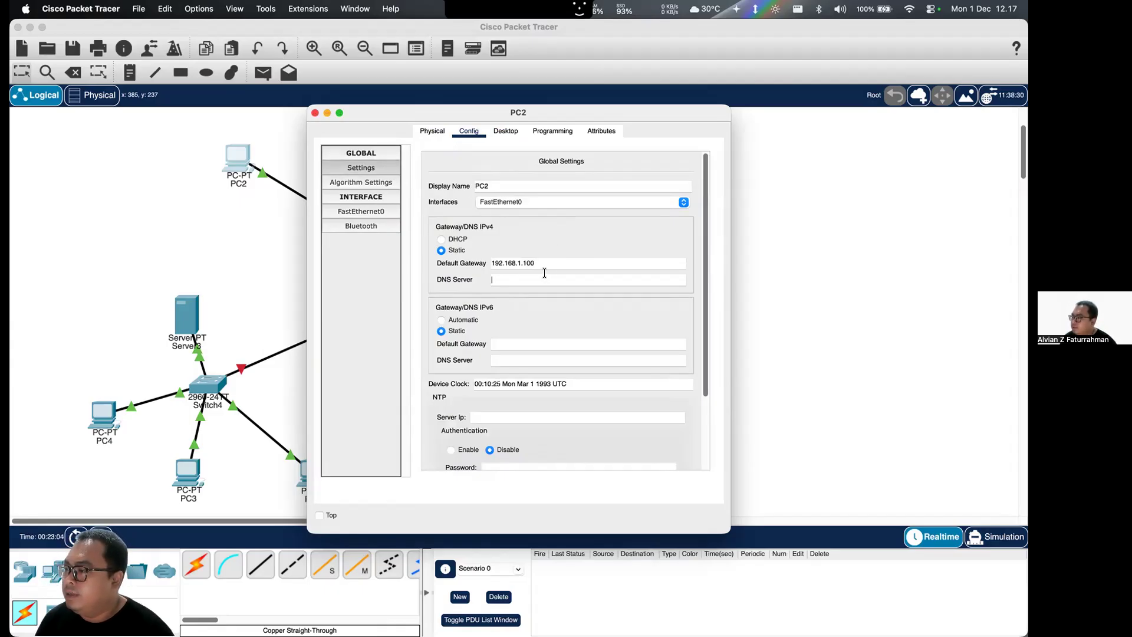
click(314, 112)
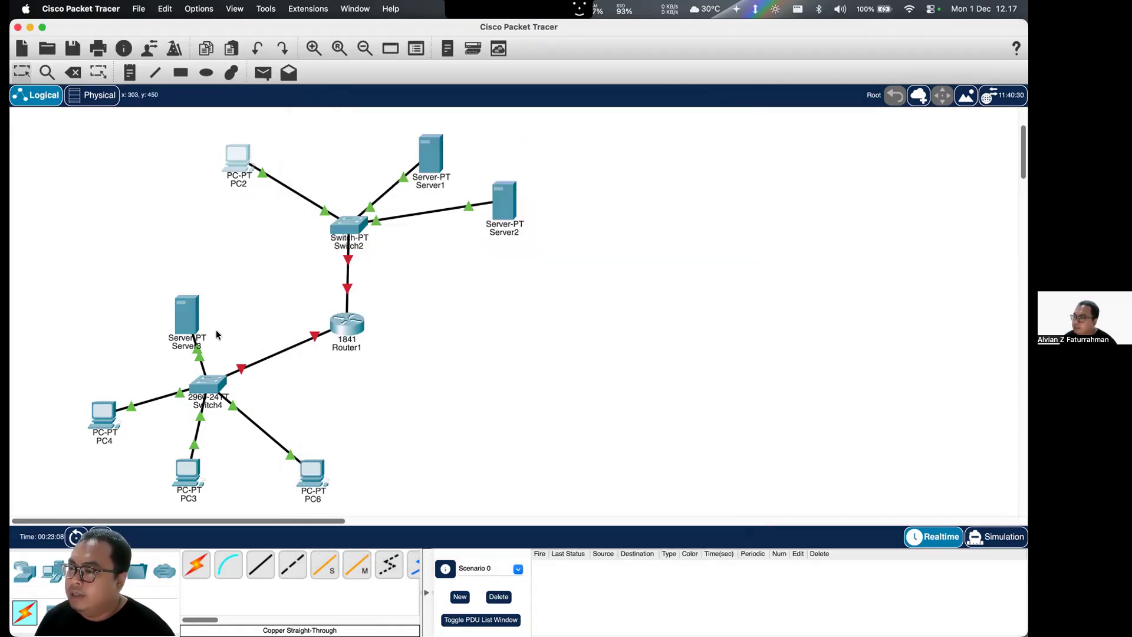
- Set the static IPv4 address of PC4's FastEthernet0 interface to 10.0.0.1
click(112, 413)
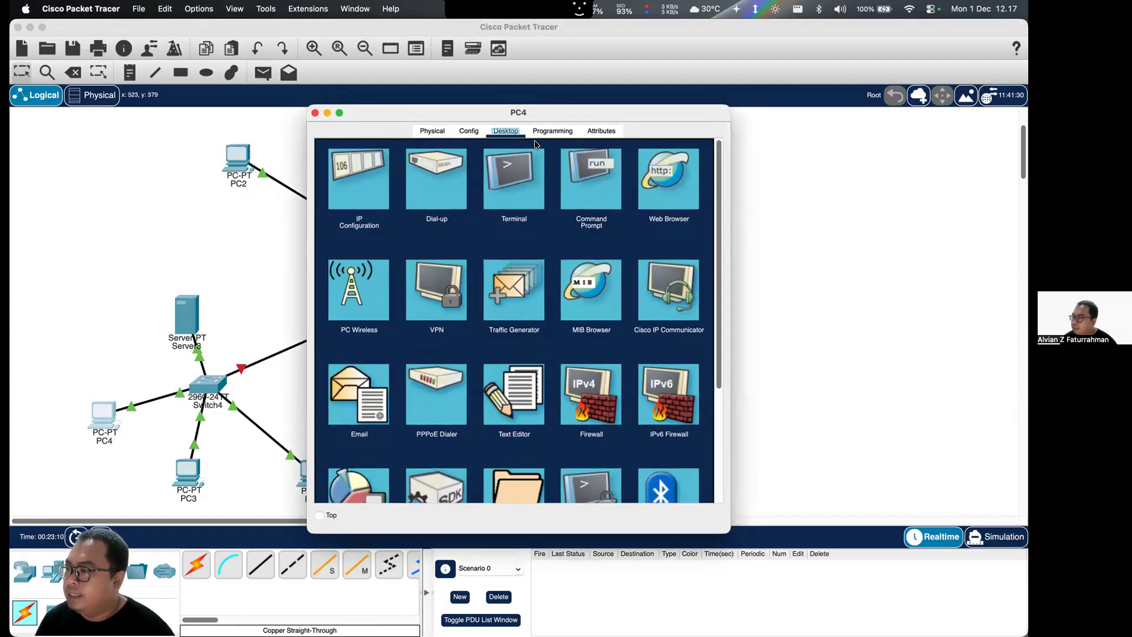
click(467, 130)
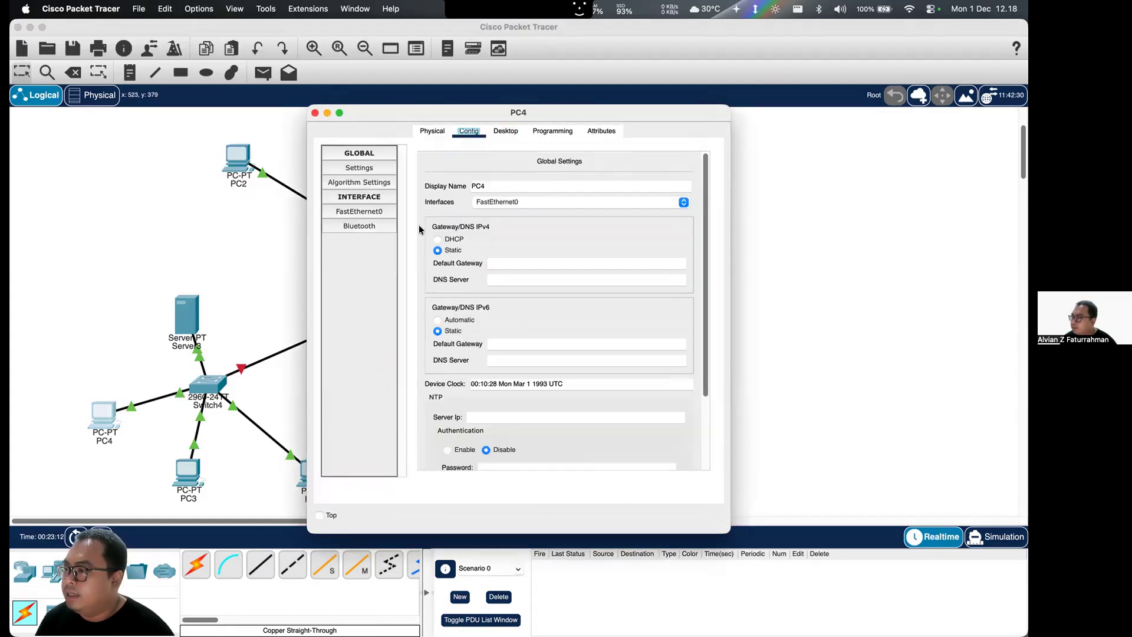
click(382, 212)
drag(602, 265, 535, 265)
text(10.0.0.1)
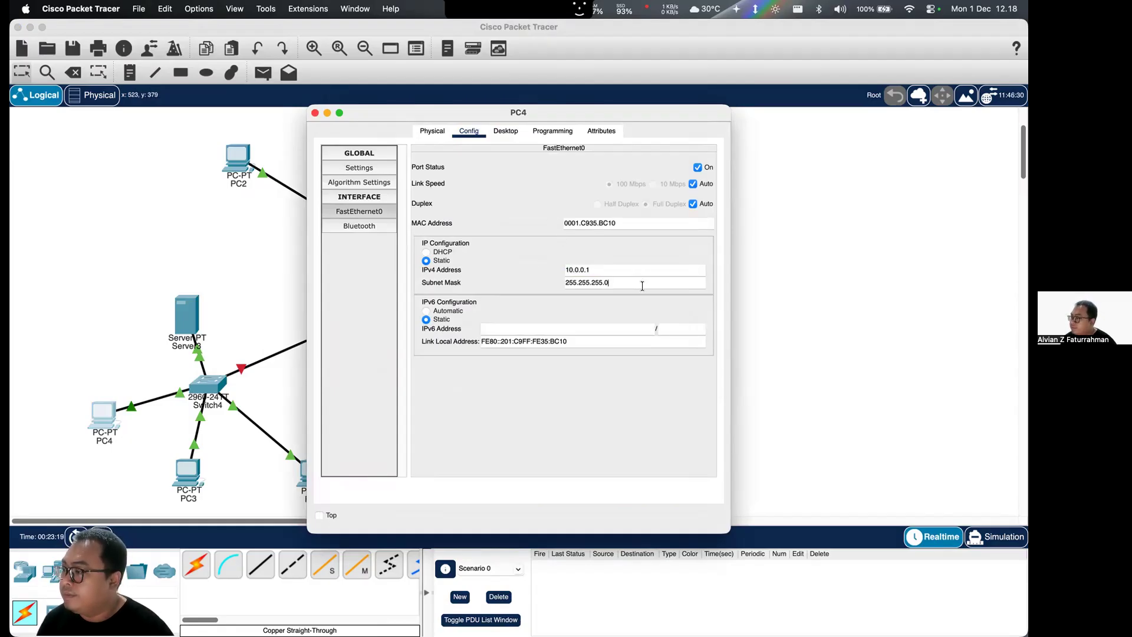
- Try to change the subnet mask of PC4's FastEthernet0 interface to 255.0.0.0.0 and close its configuration
drag(615, 283, 512, 285)
key(BackSpace)
text(0)
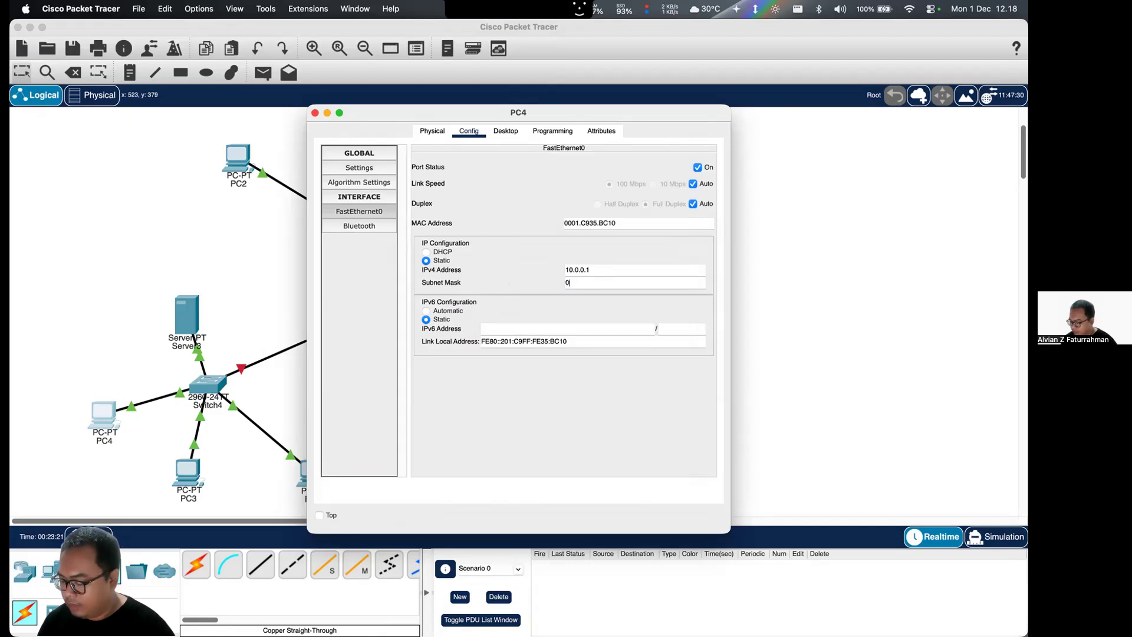
click(610, 267)
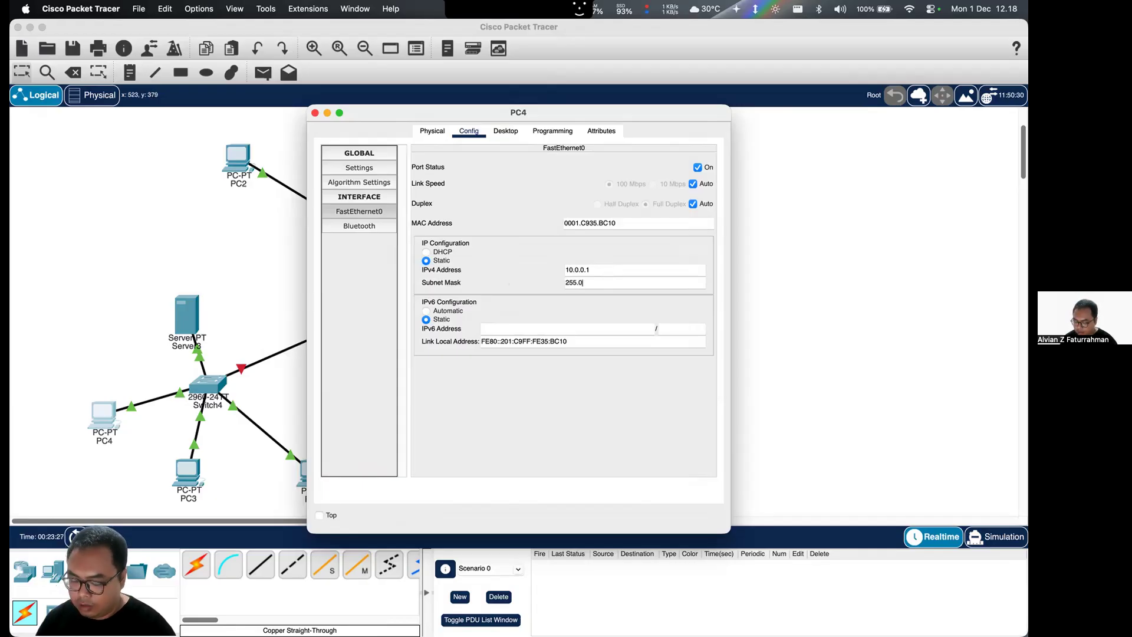
text(.0.0.0)
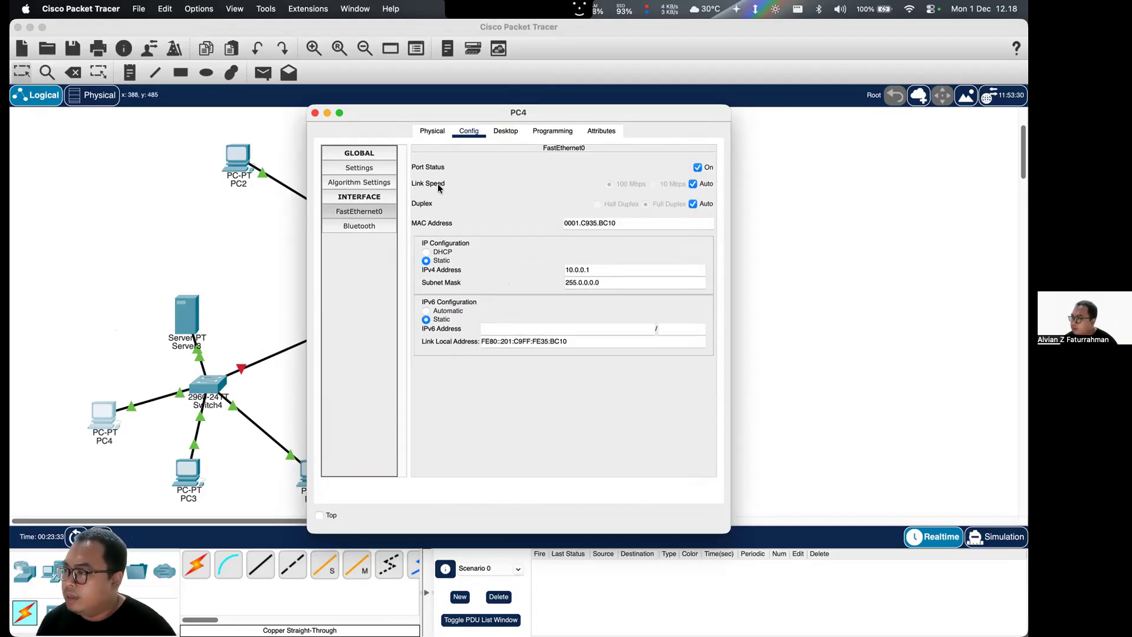
click(316, 114)
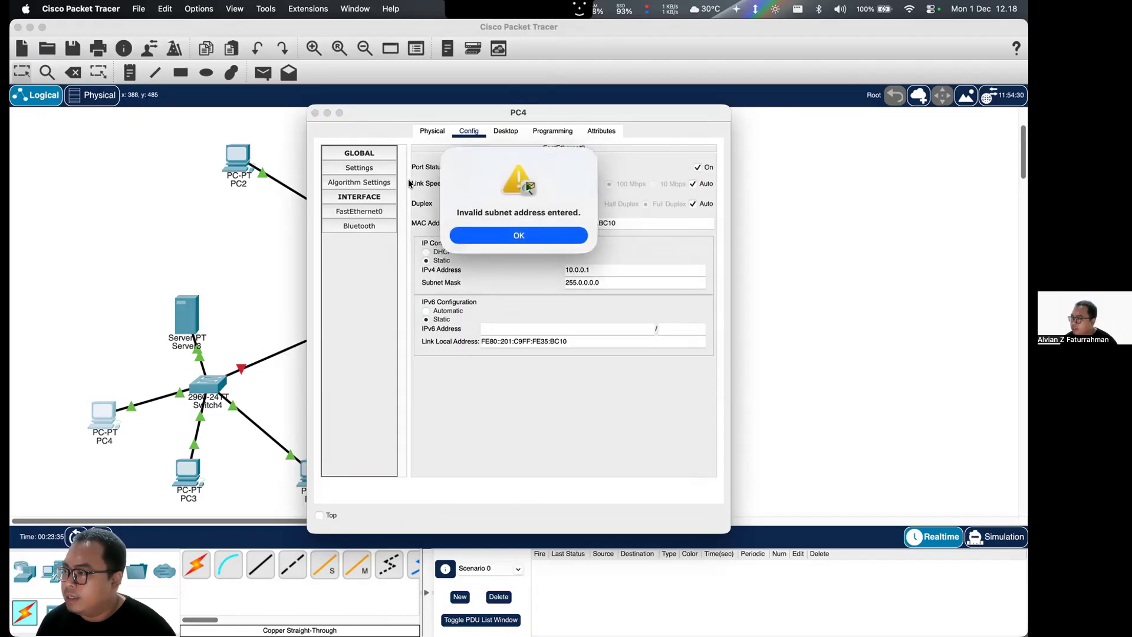
click(514, 234)
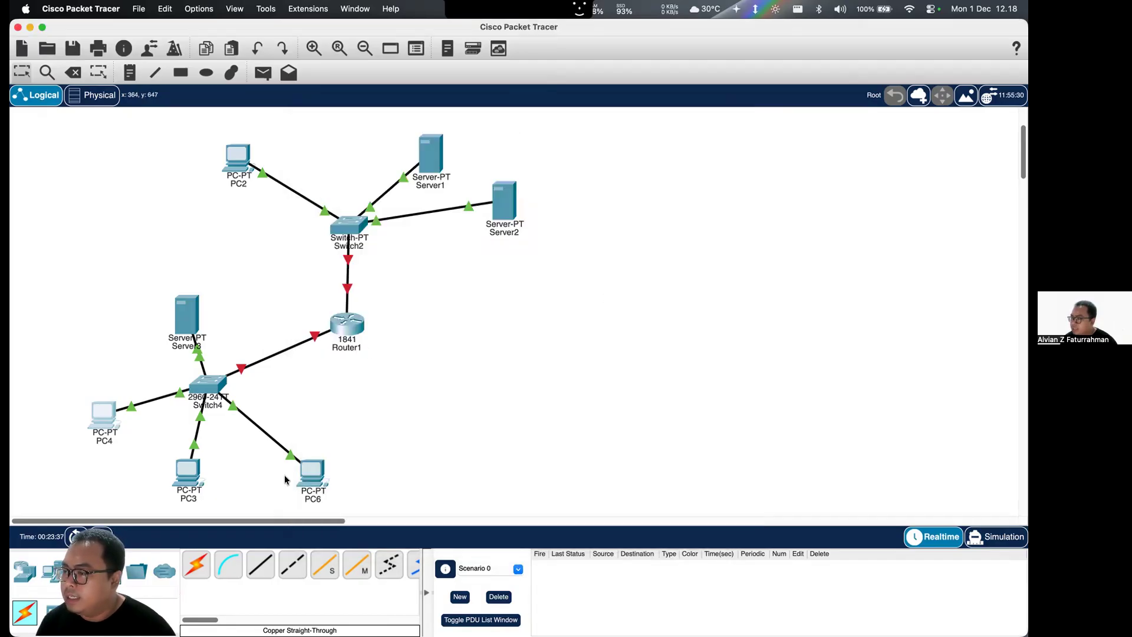
- Set PC6's FastEthernet0 interface to the static IPv4 address 10.0.0.3 with subnet mask 255.0.0.0
click(311, 472)
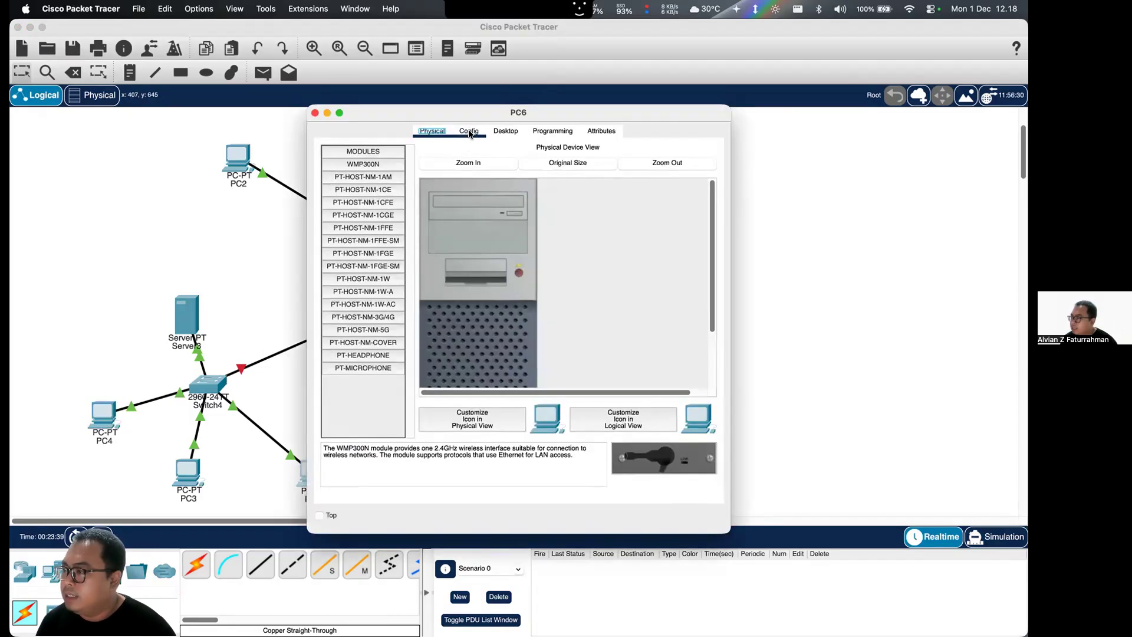
click(469, 131)
click(387, 216)
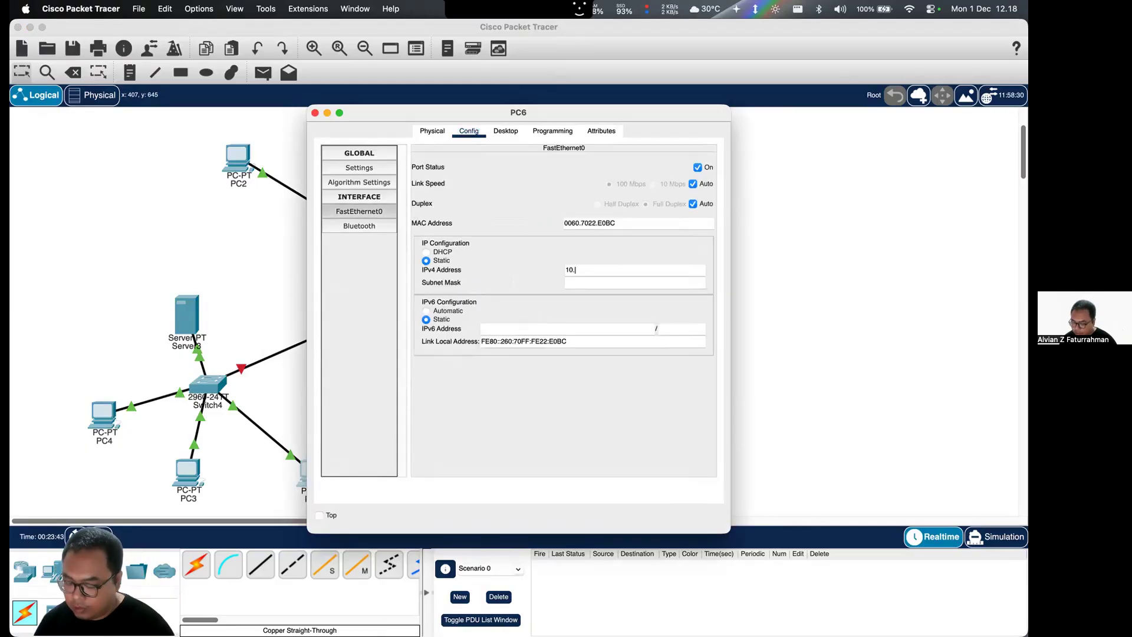
text(10.0.0.3)
click(612, 278)
drag(604, 279, 555, 281)
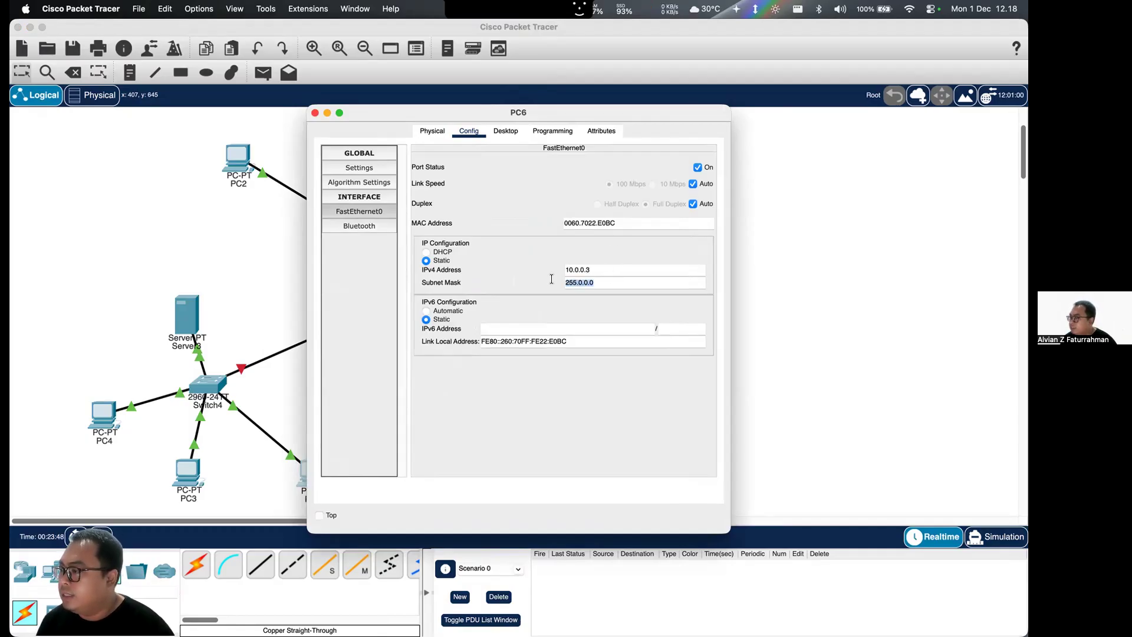
click(315, 112)
- Set PC4's FastEthernet0 interface to the static IPv4 address 10.0.0.1 with subnet mask 255.0.0.0
click(104, 416)
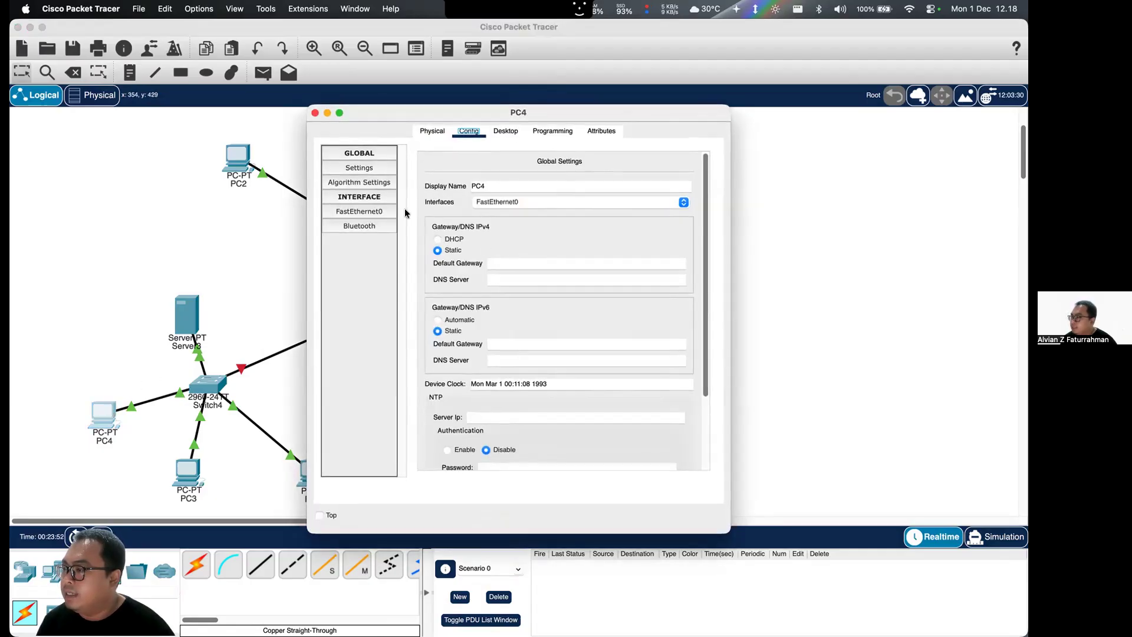
click(357, 211)
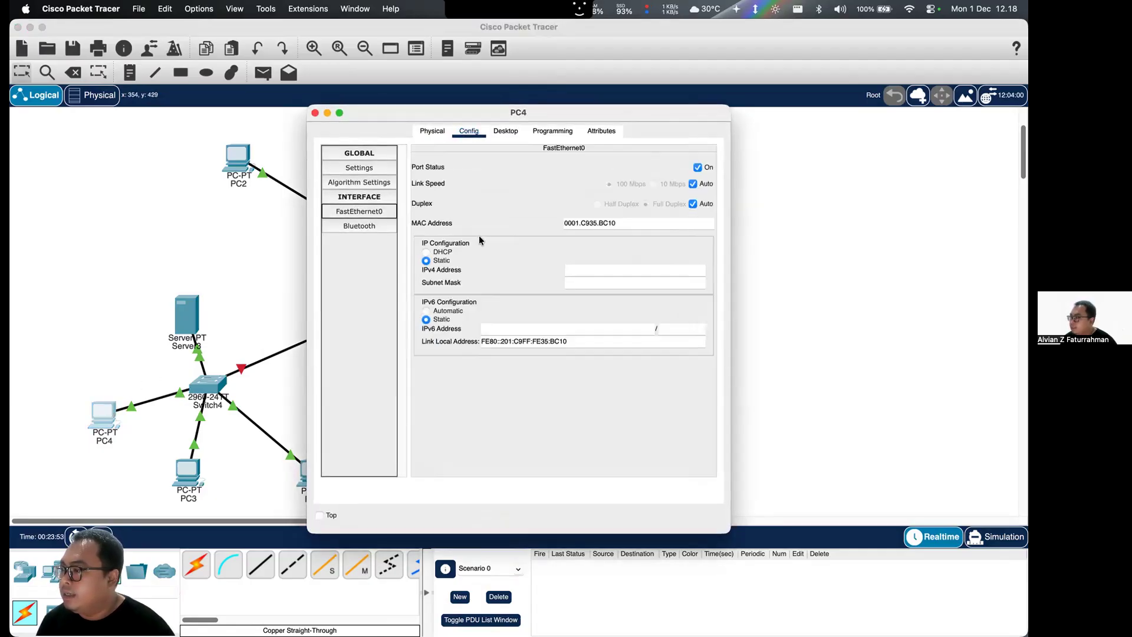
click(584, 273)
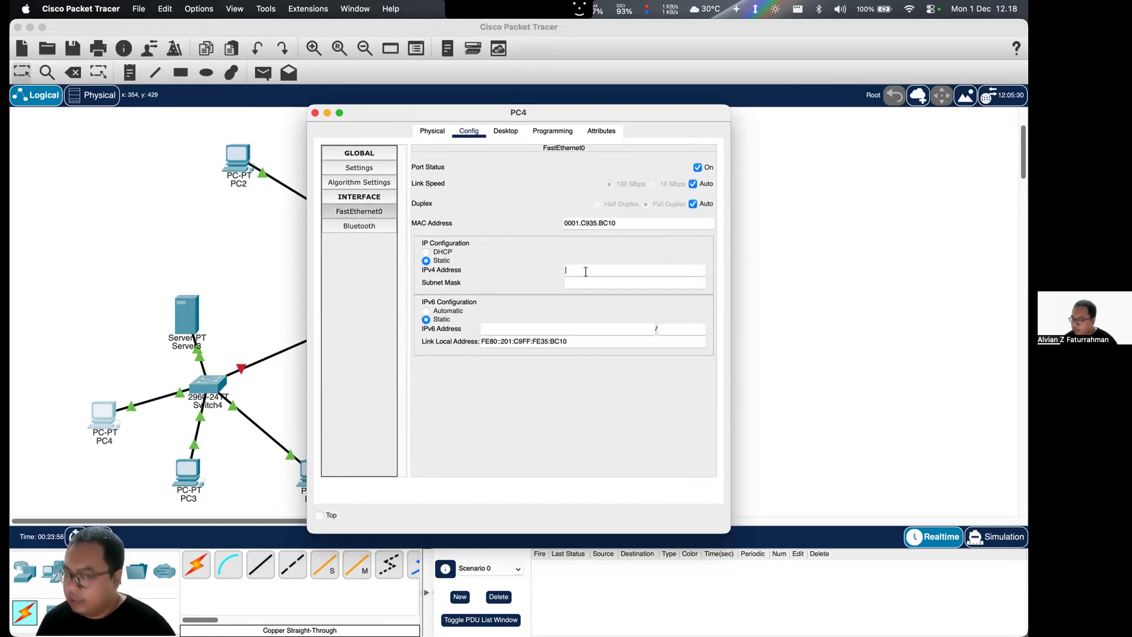
text(10.)
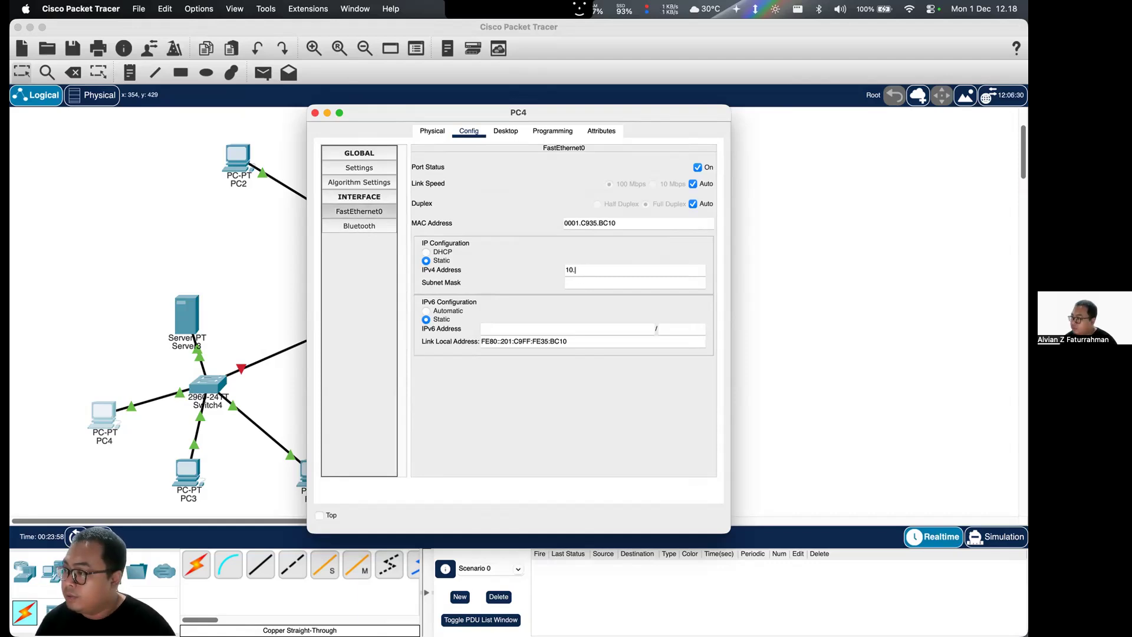
text(0.0.1)
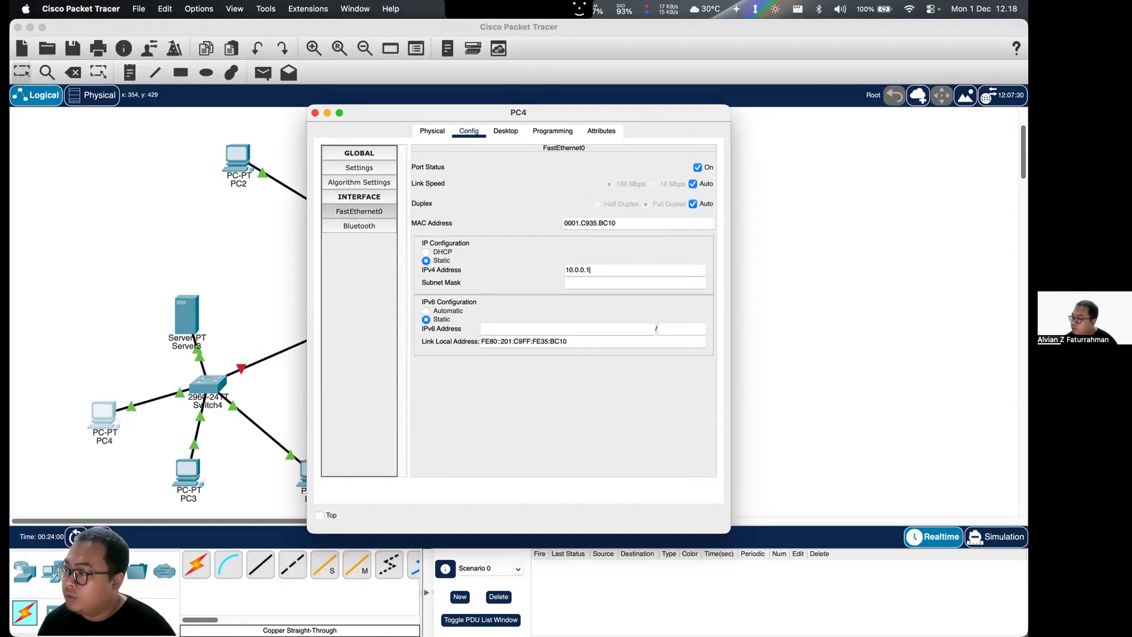
click(568, 281)
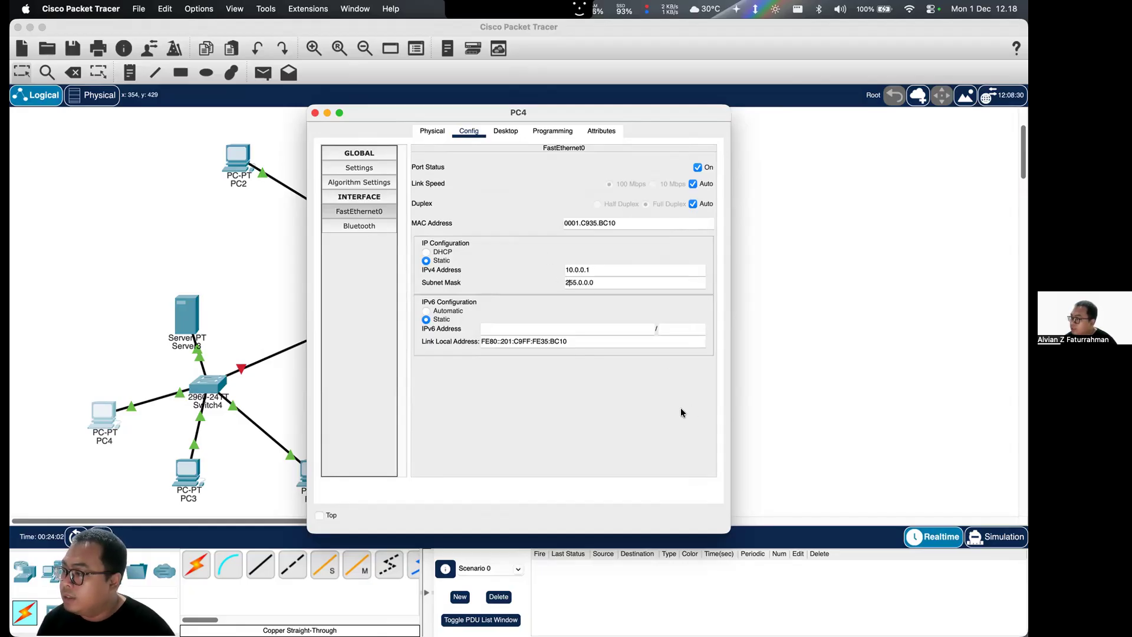
click(315, 113)
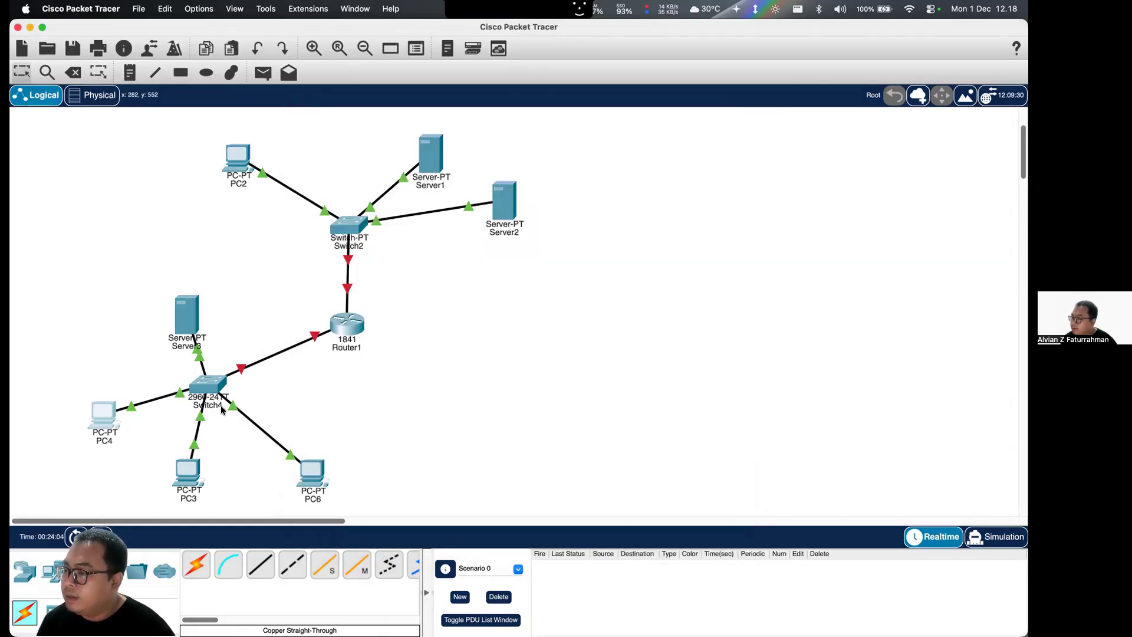
- Change PC3's FastEthernet0 interface to the static IPv4 address 10.0.0.2 with subnet mask 255.0.0.0
click(190, 460)
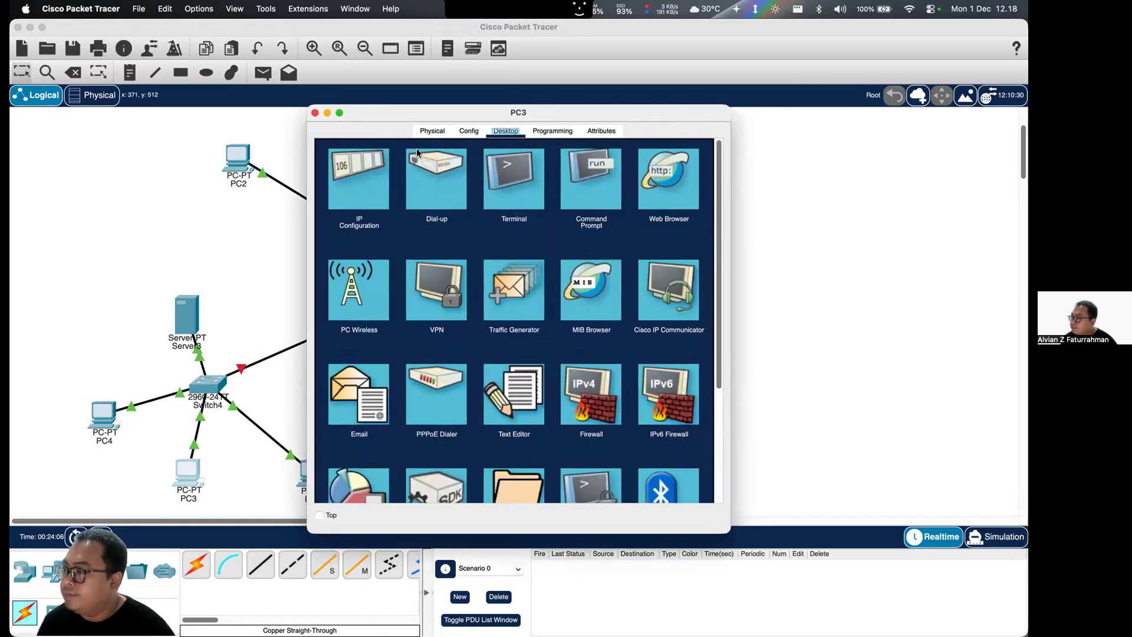
click(467, 132)
click(392, 216)
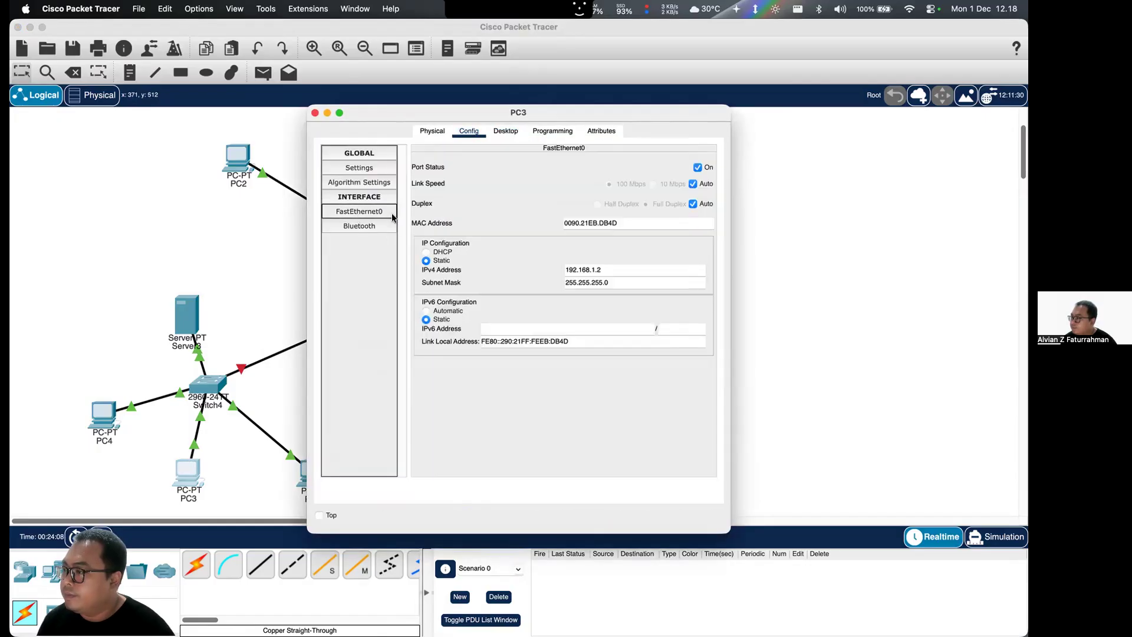
double_click(605, 269)
text(10.0.0)
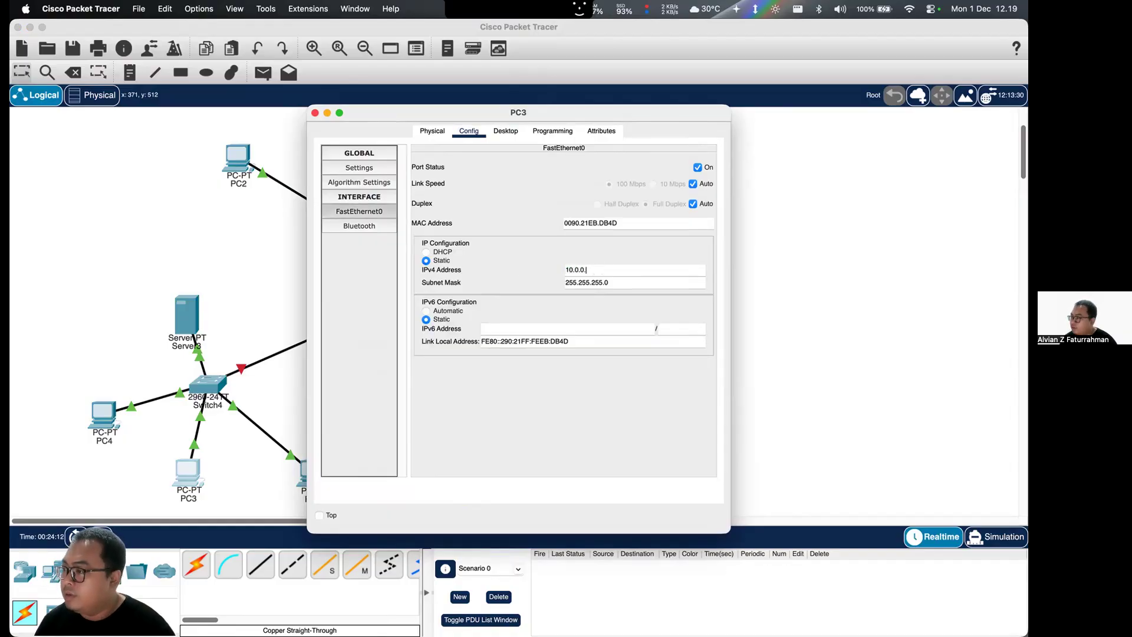
double_click(586, 282)
text(0)
double_click(589, 282)
text(0)
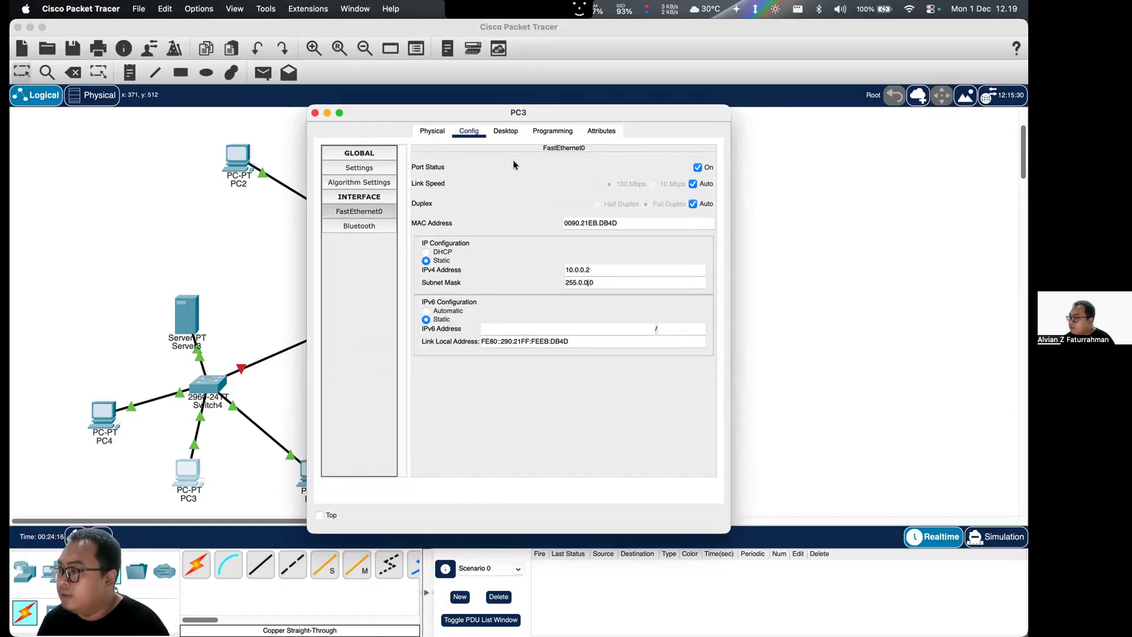
click(315, 114)
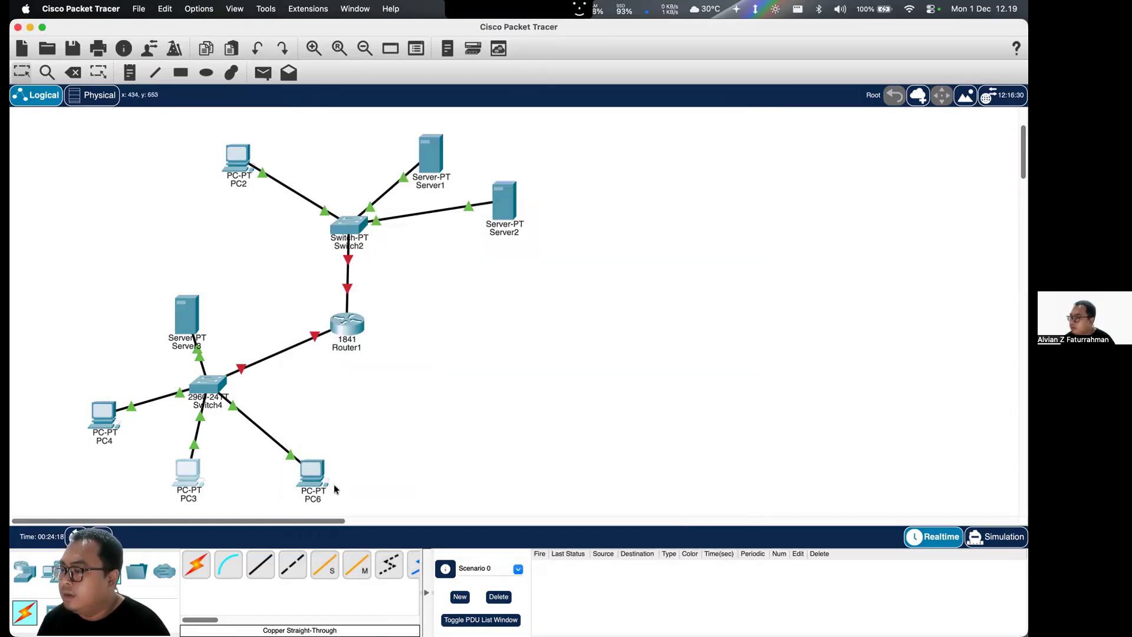
- Check the IPv4 address and subnet mask of PC6's FastEthernet0 interface
click(306, 471)
click(376, 212)
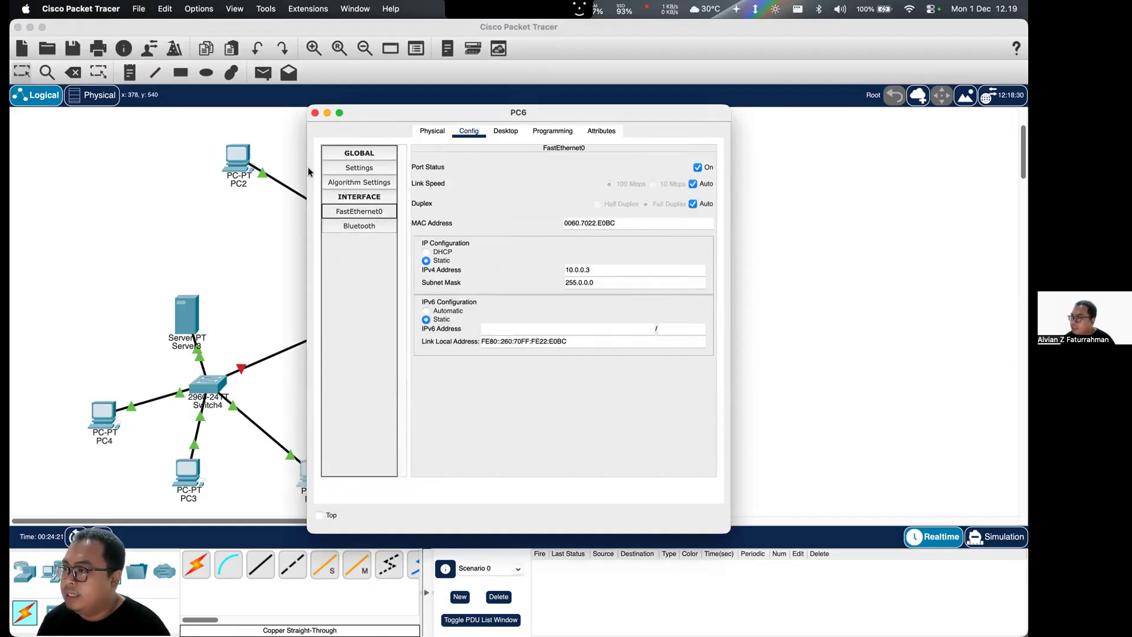
click(315, 113)
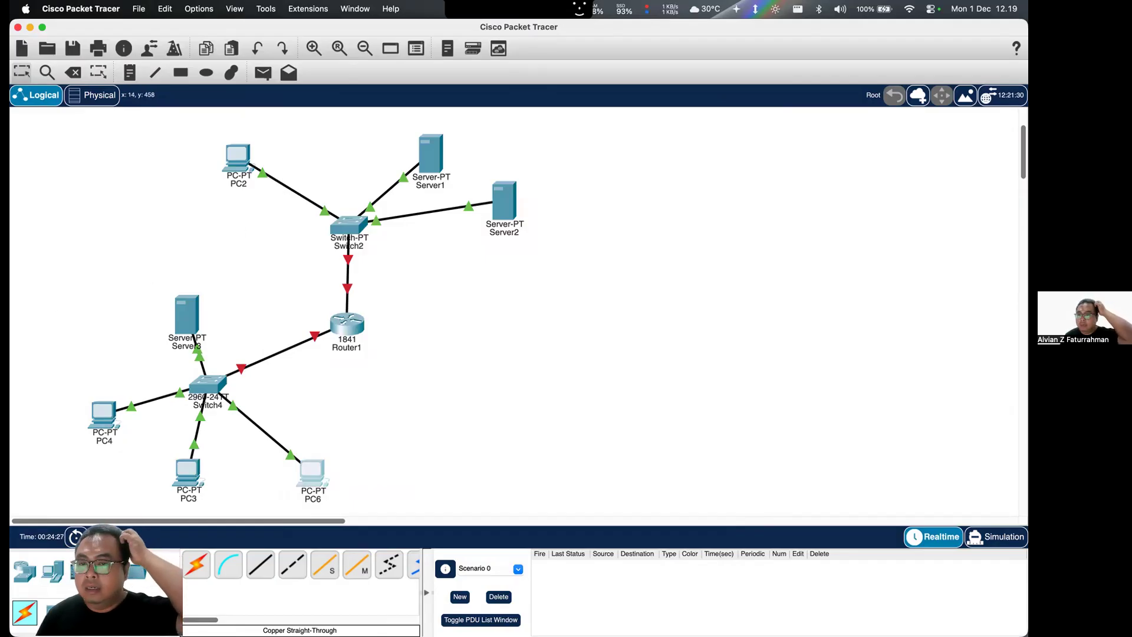
- Set the static IPv4 address of Server1's FastEthernet0 interface to 192.168.1.10
click(440, 152)
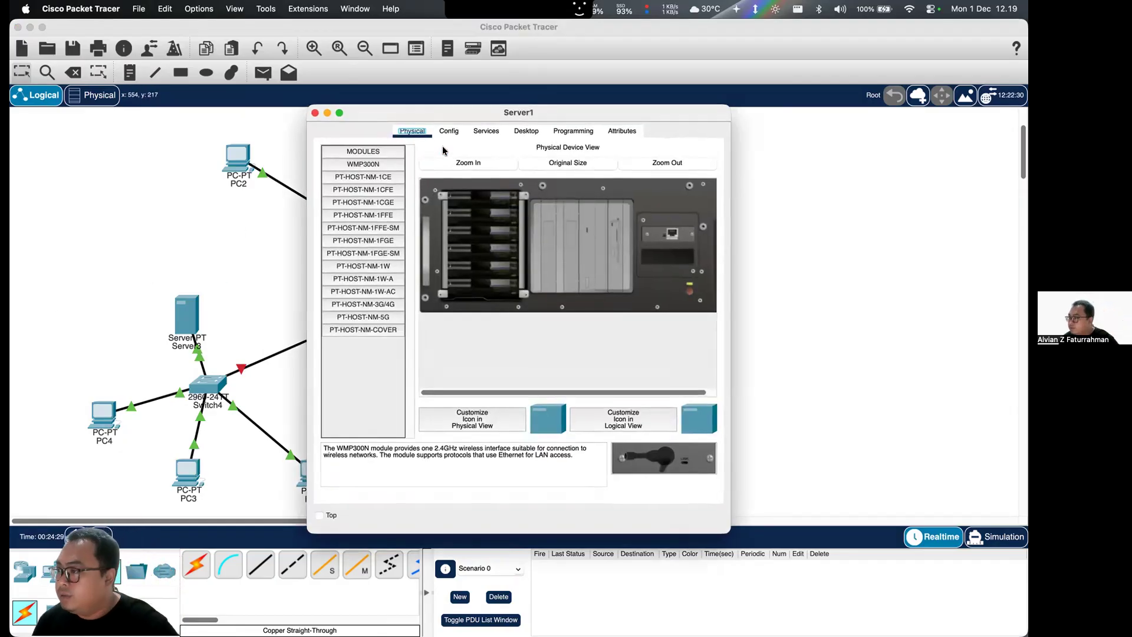
click(450, 131)
click(384, 211)
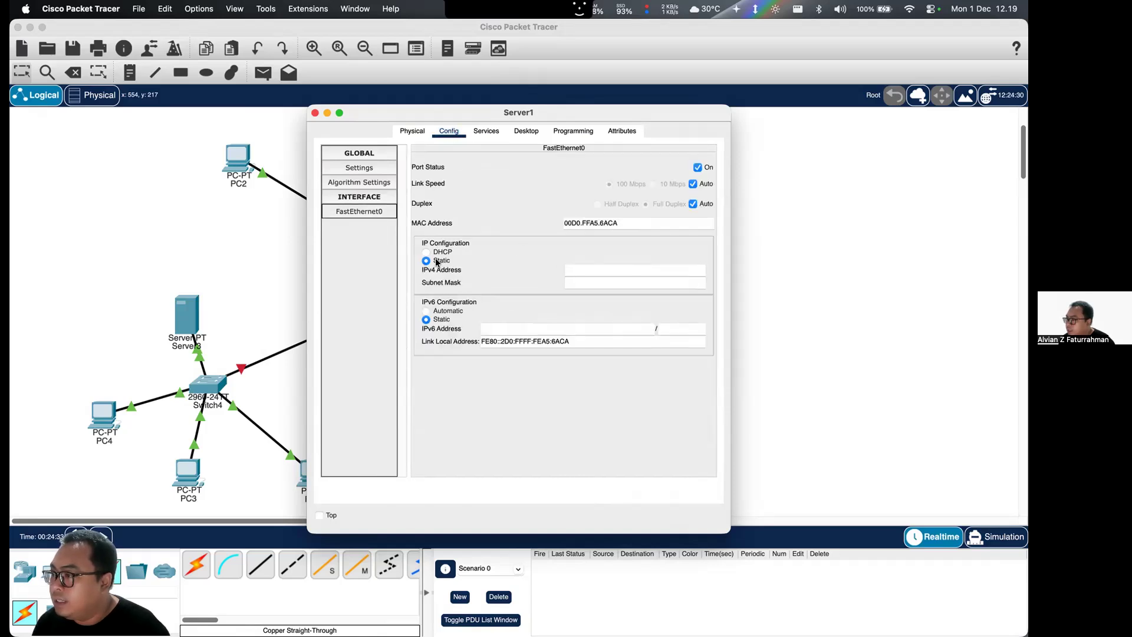
click(575, 267)
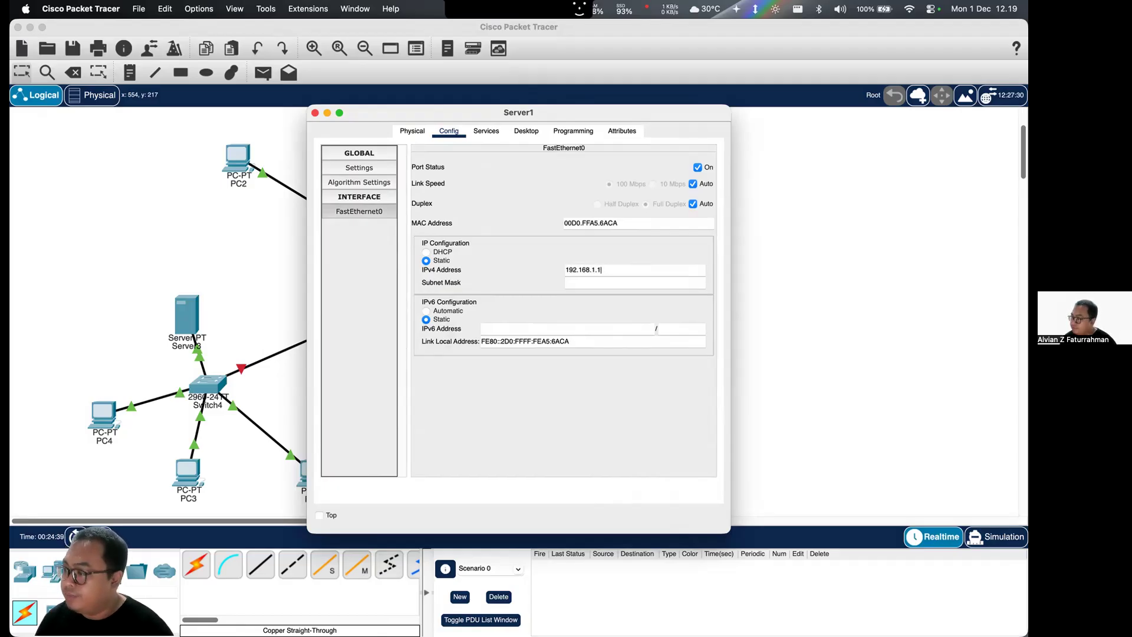
- Look up the server names in the task 4 diagram on the Tugas.3 page in Brave and return to Server1's configuration in Packet Tracer
key(ctrl+Up)
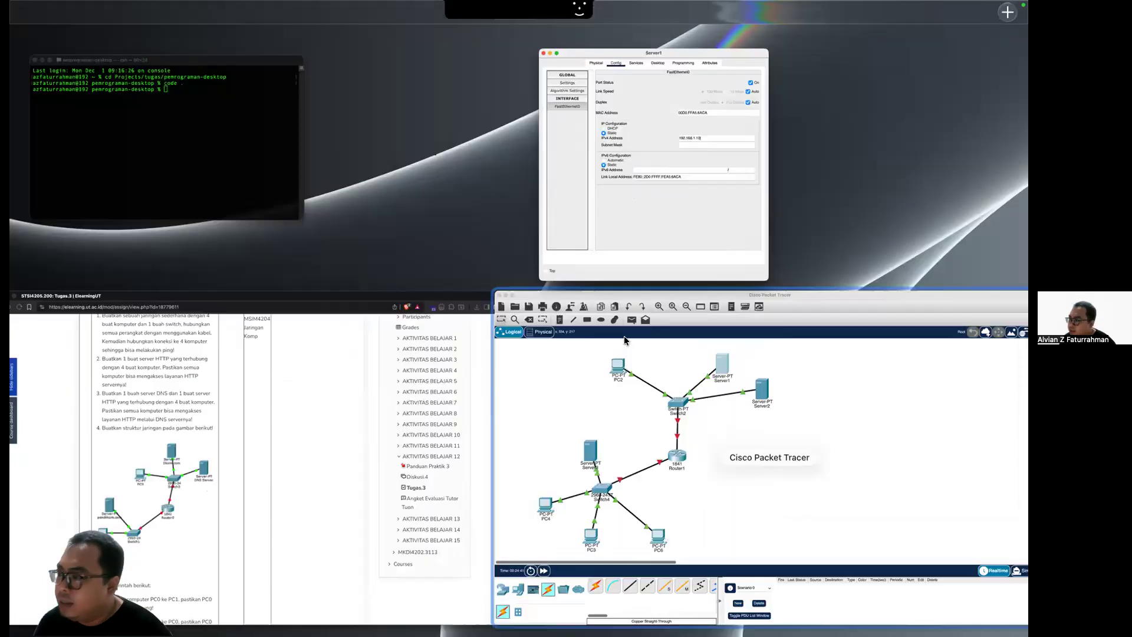
click(371, 341)
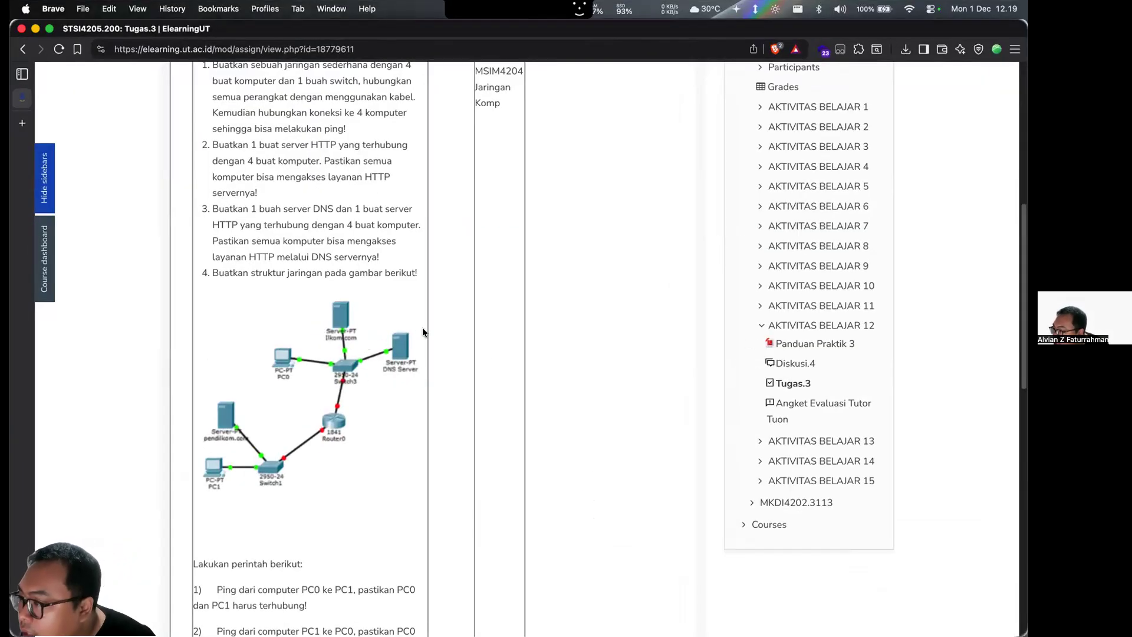
key(ctrl+Up)
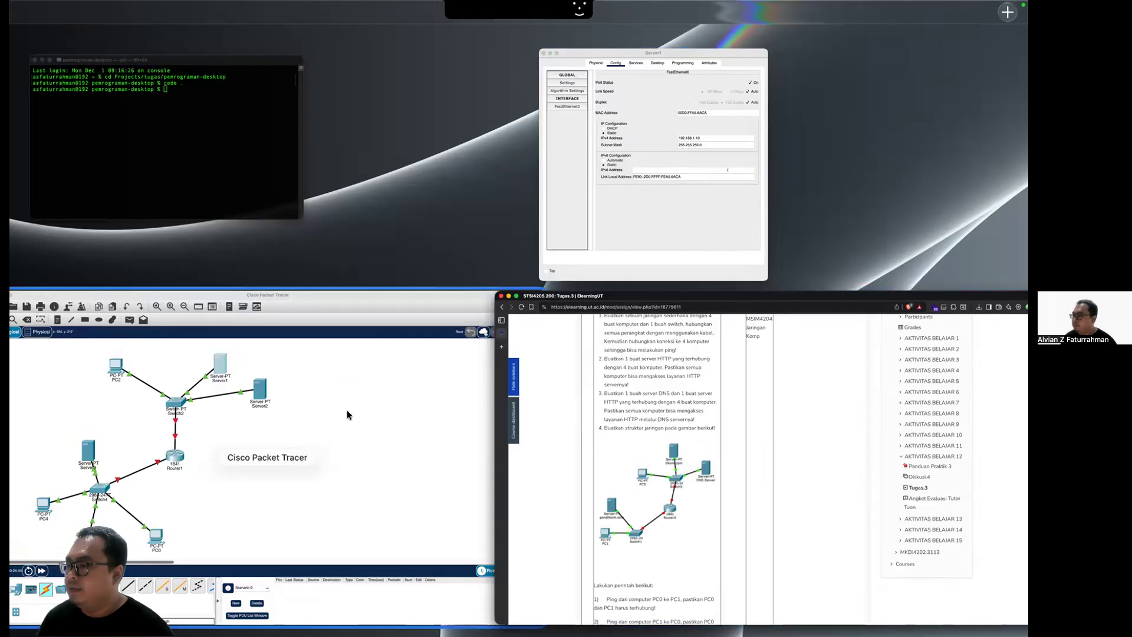
click(350, 409)
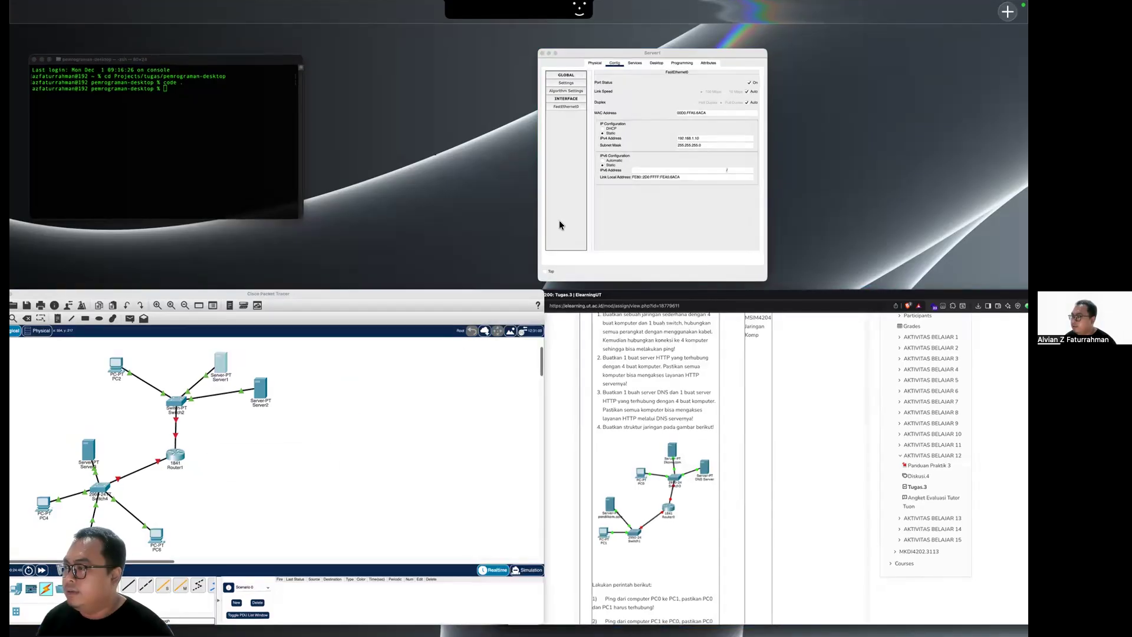
click(437, 168)
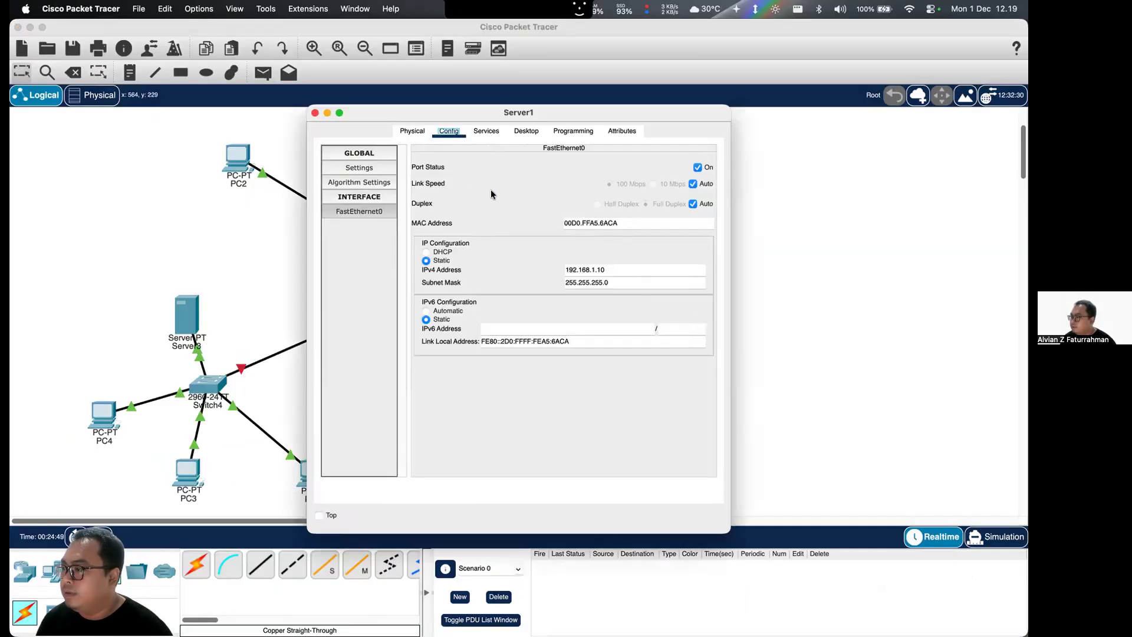
- Change Server1's display name to ilkom.com in its global settings
click(377, 153)
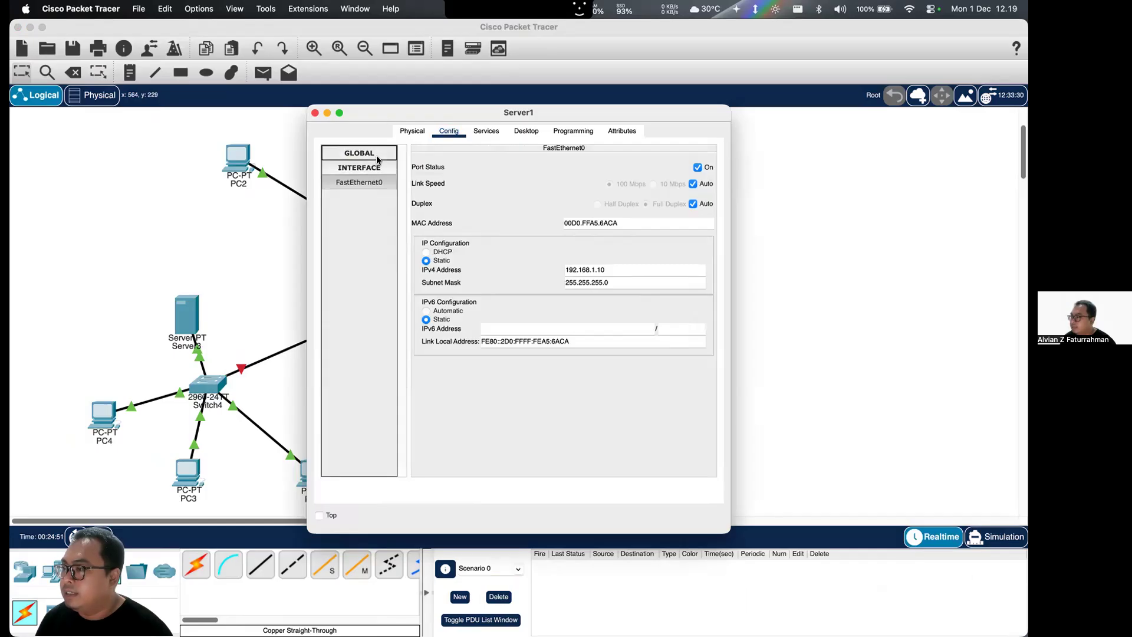
click(378, 167)
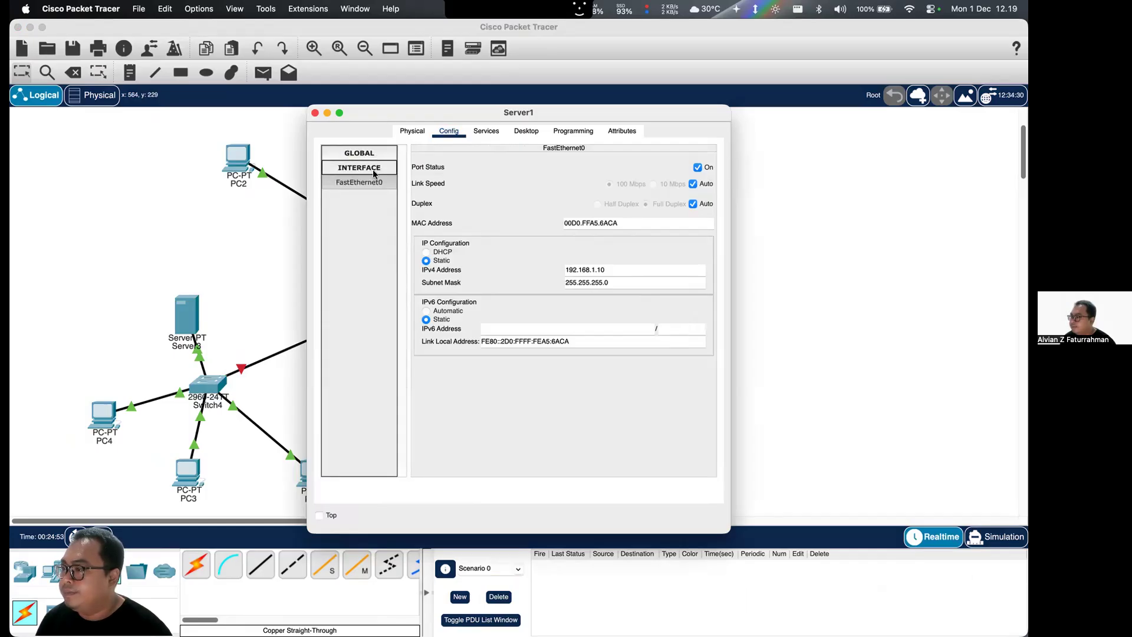
click(368, 153)
click(369, 171)
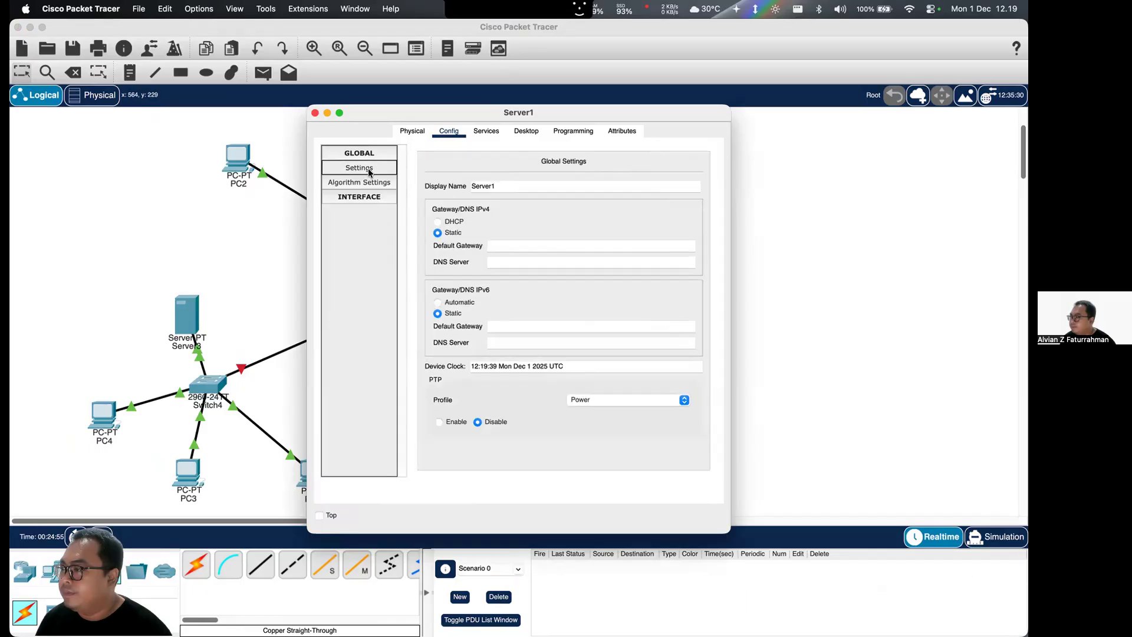
double_click(520, 186)
text(ikkom.com)
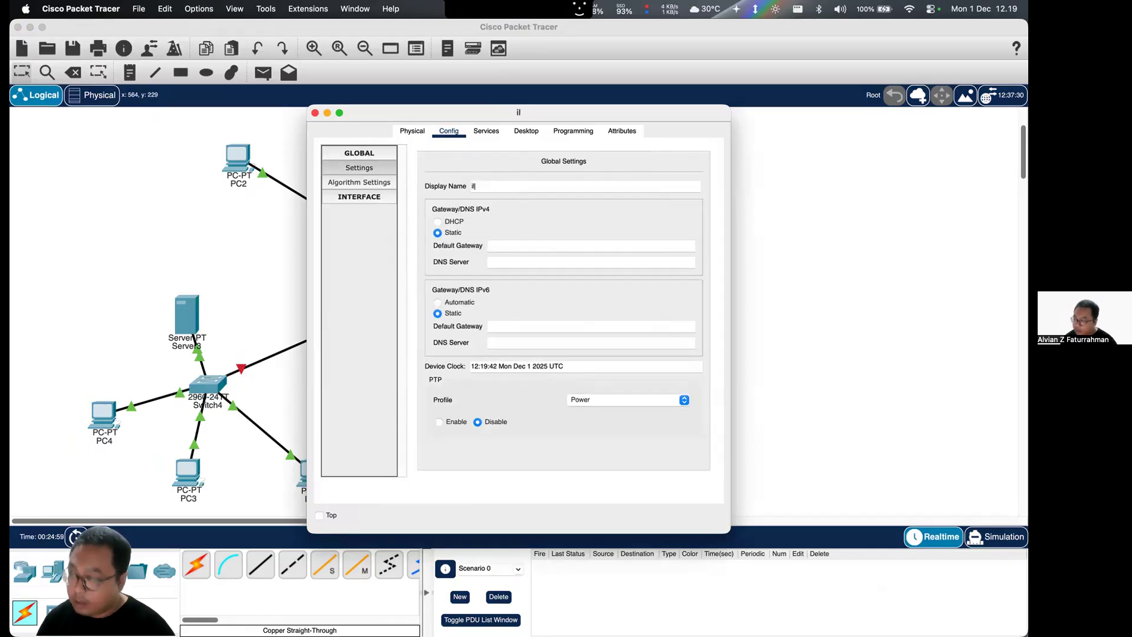
click(391, 252)
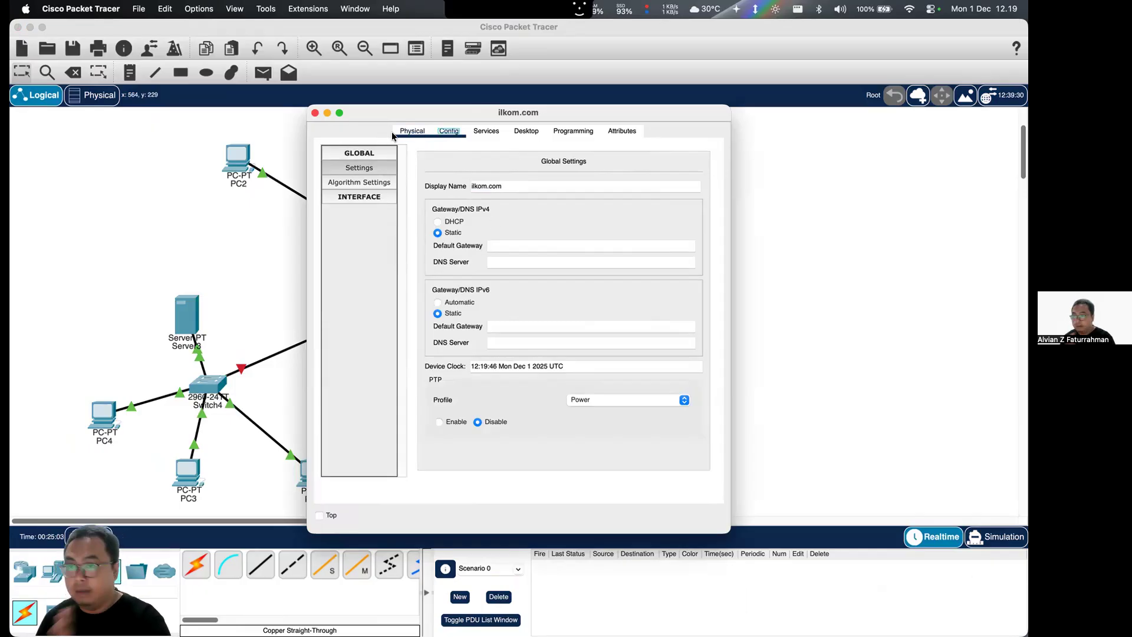
- Set the static IPv4 address of Server2's FastEthernet0 interface to 192.168.1.20
click(316, 114)
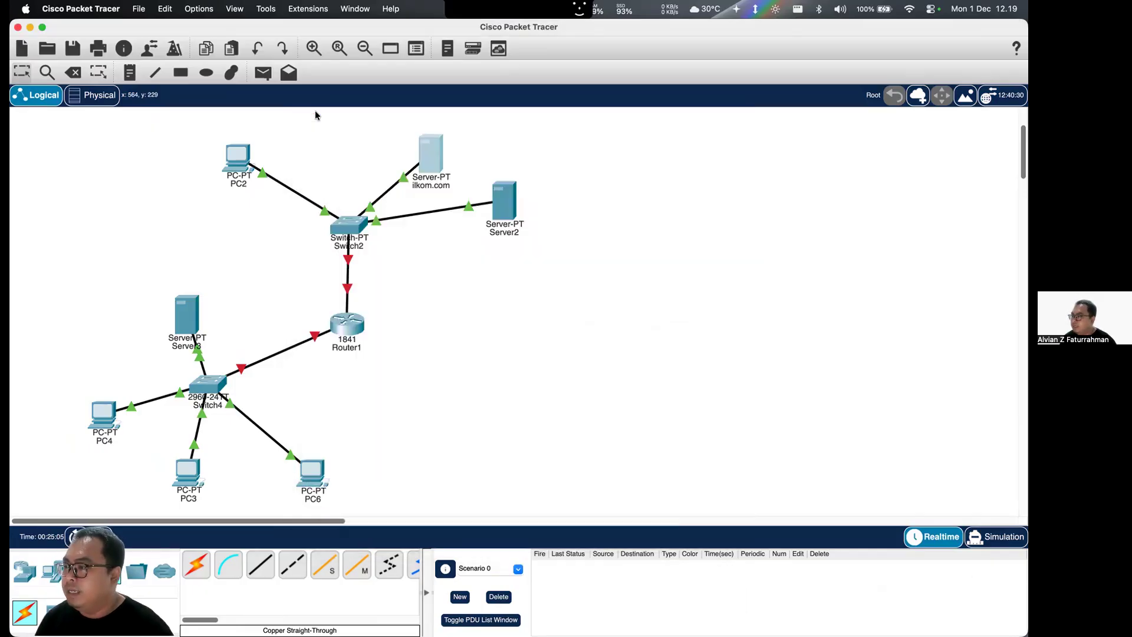
click(501, 201)
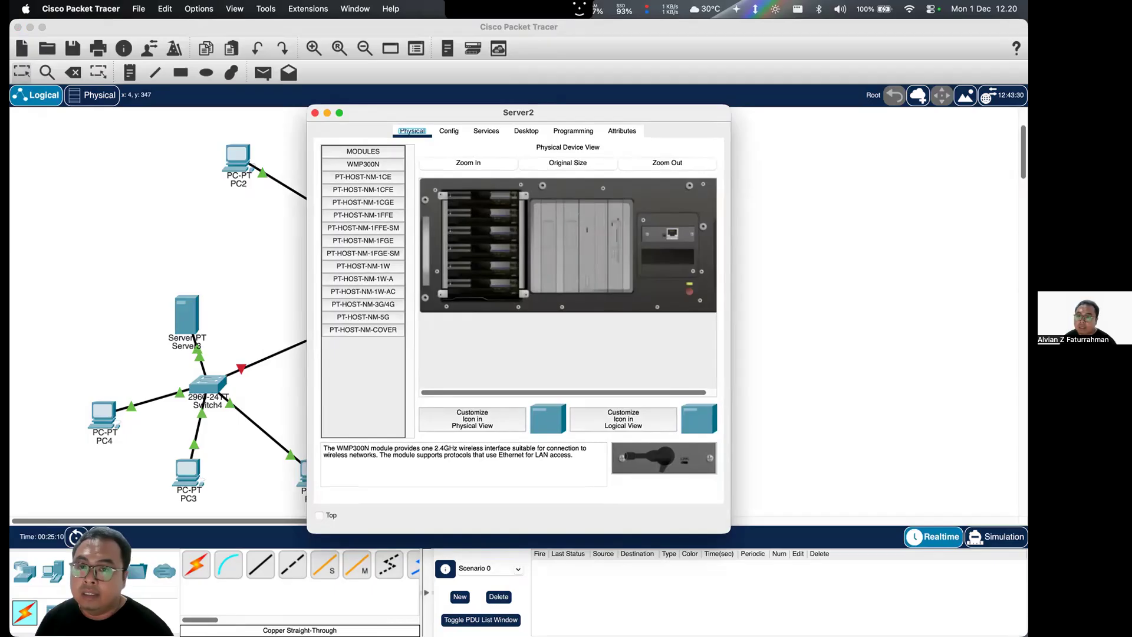
click(449, 131)
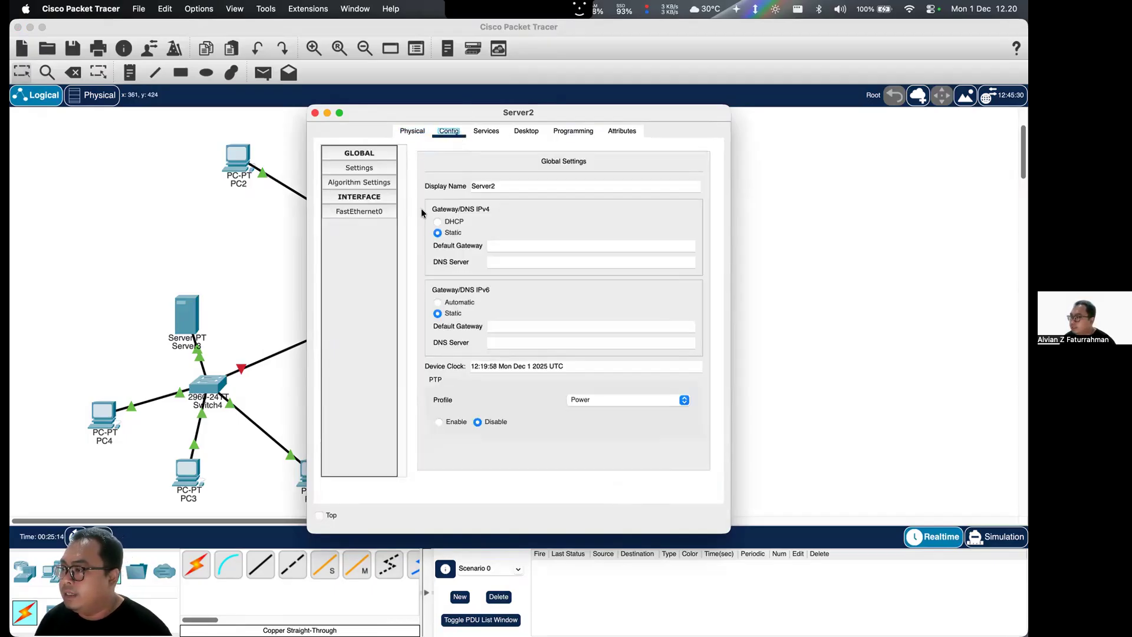
click(356, 210)
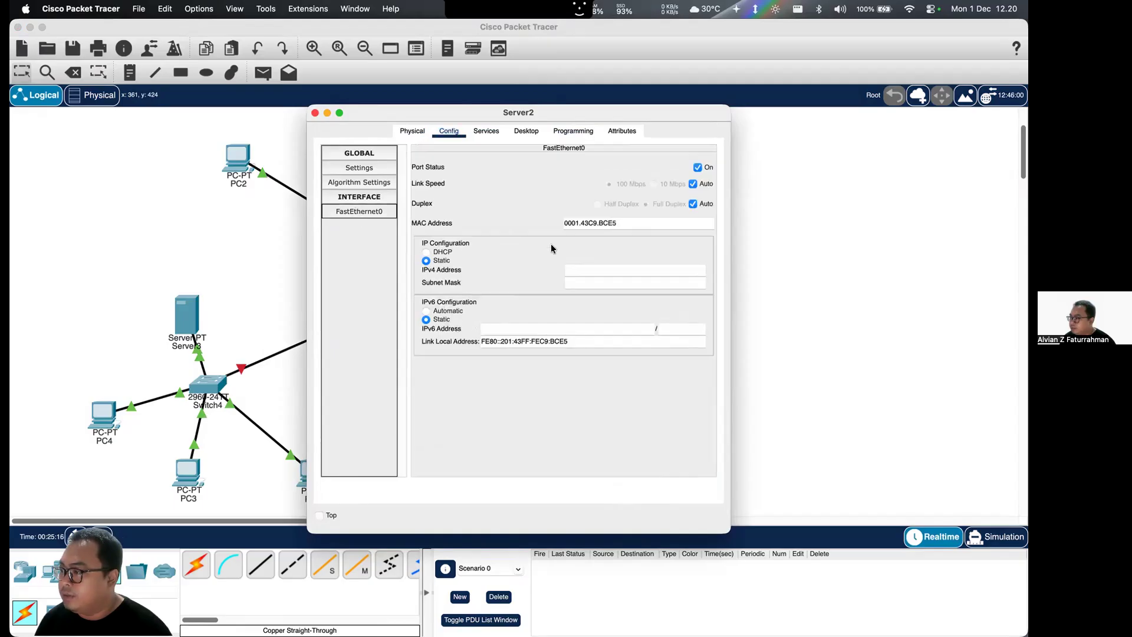
click(575, 271)
text(192.168.)
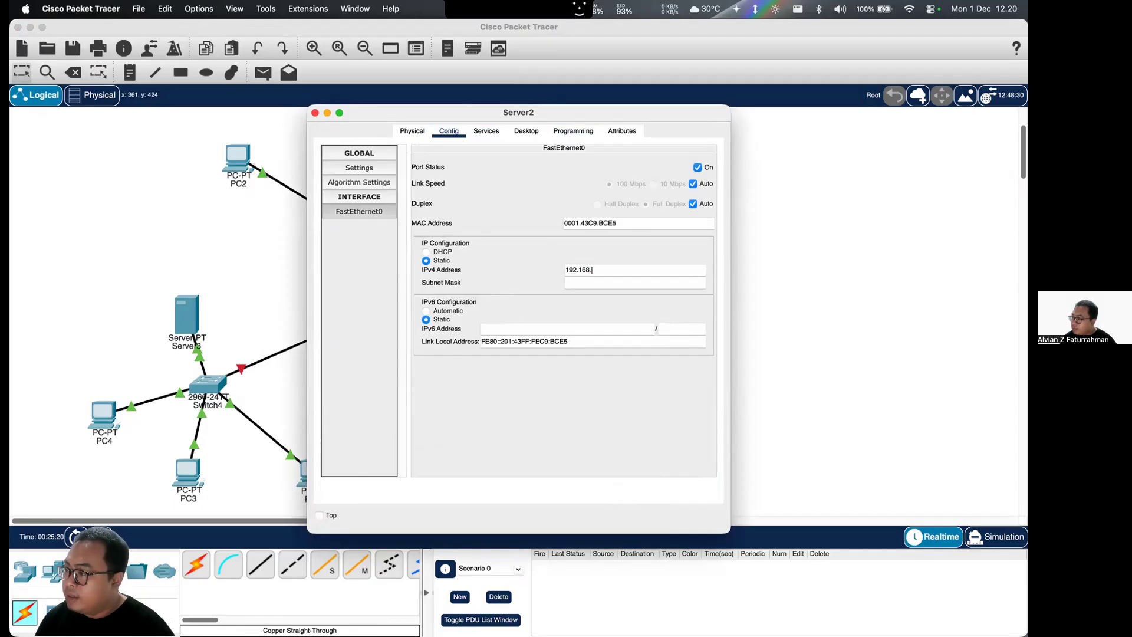
text(1.20)
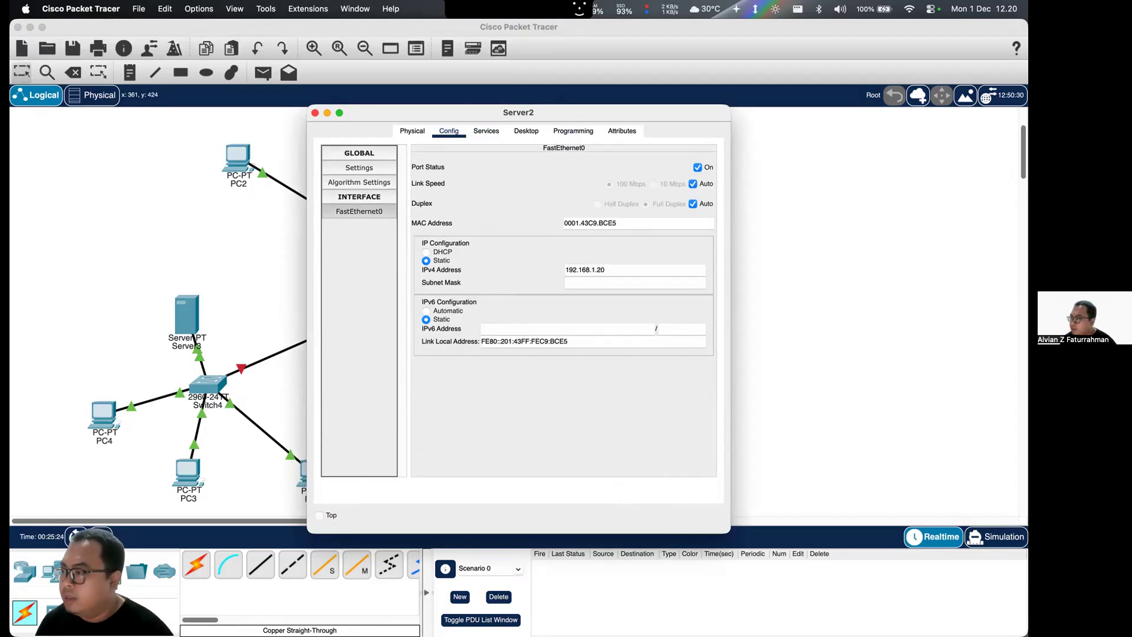
- Turn on the DNS service on Server2
click(502, 131)
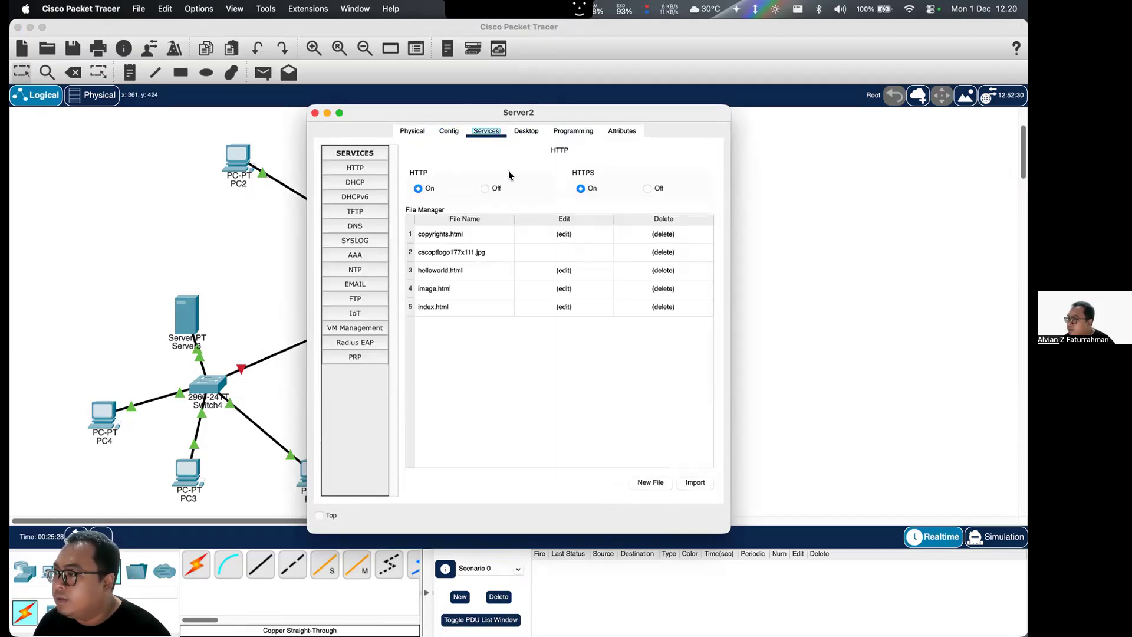
click(361, 225)
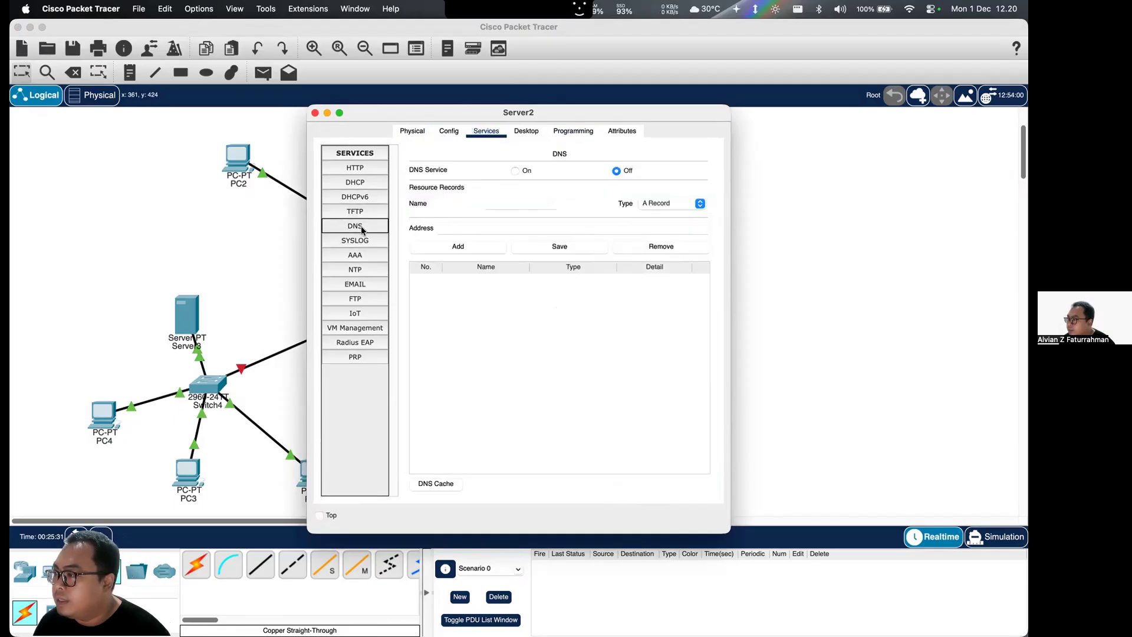
click(516, 170)
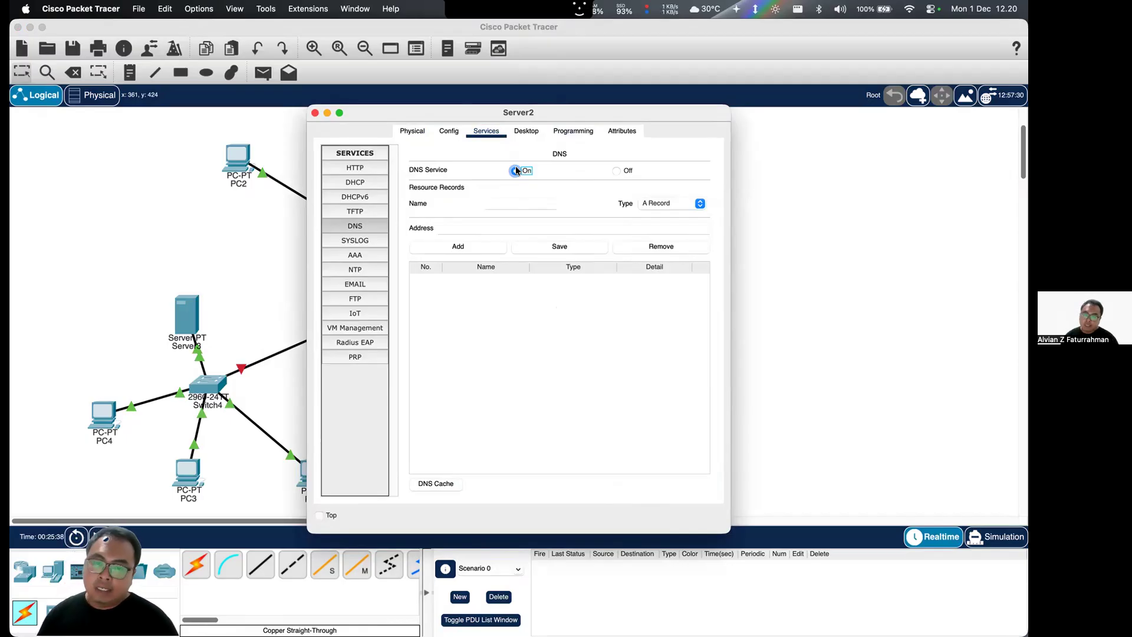
- Try to add a DNS record on Server2 with 192.168.1.10 as its name and no address, and clear the name
click(496, 230)
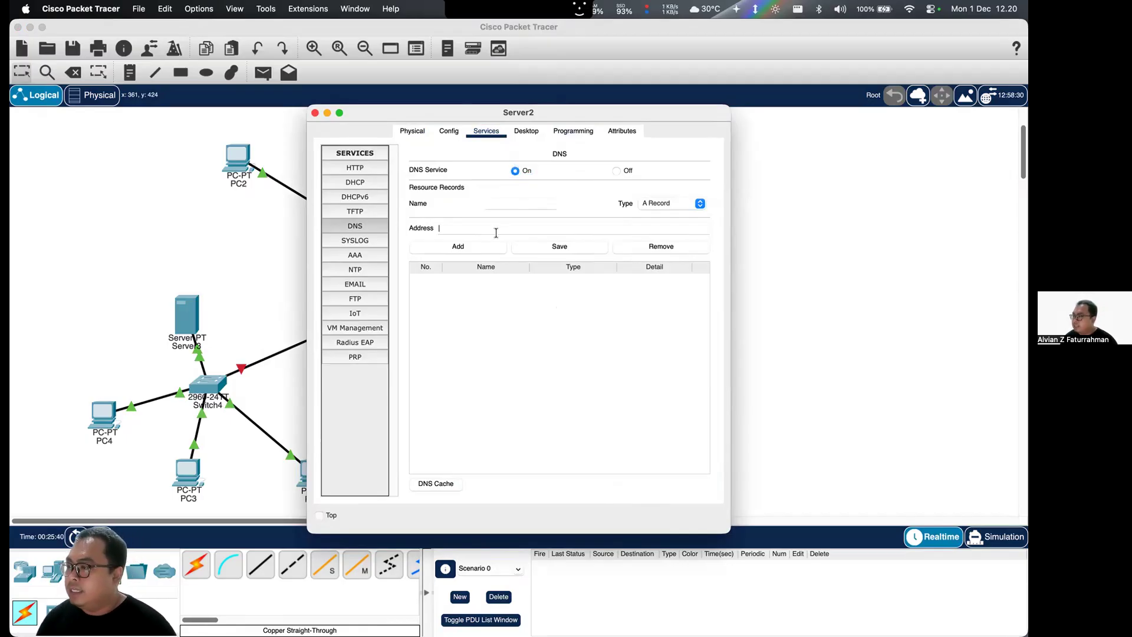
text(192.168.1.10)
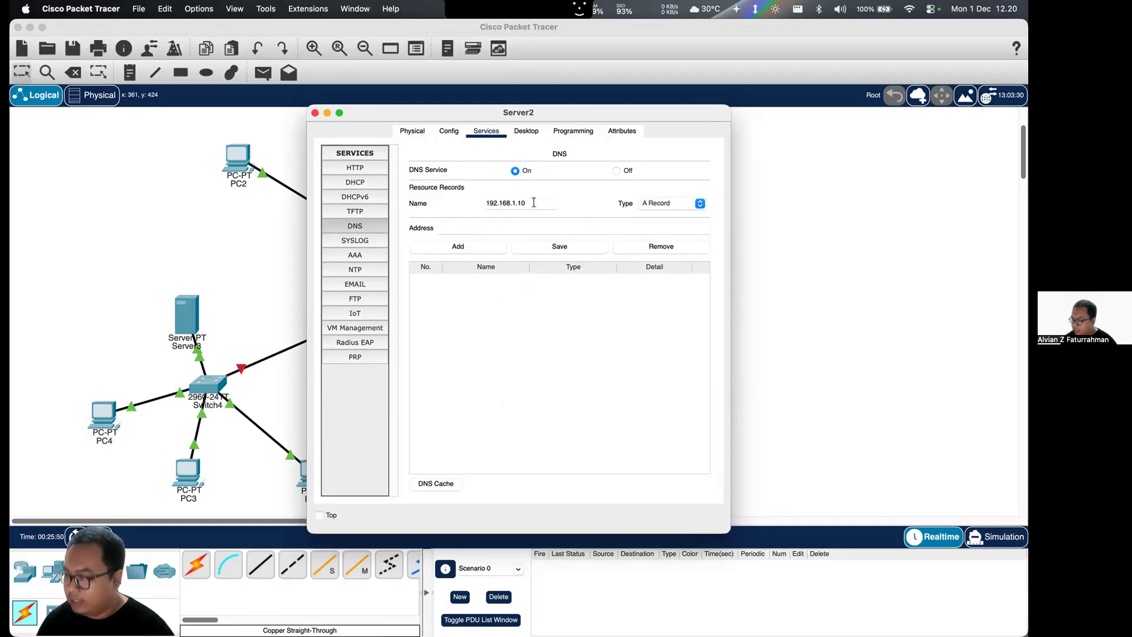
click(542, 181)
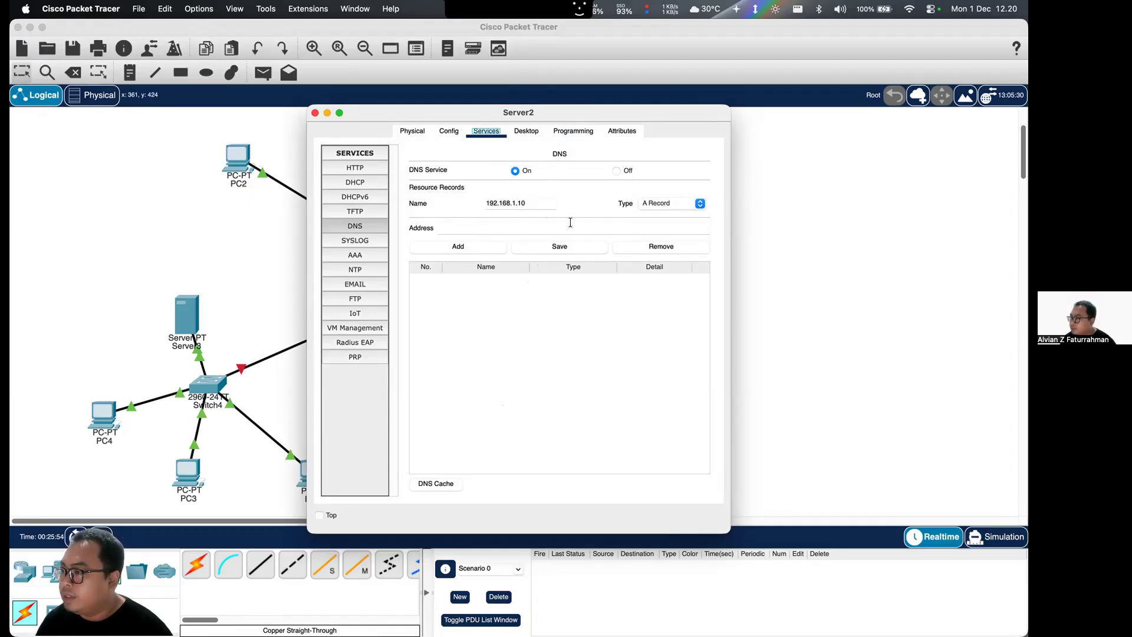
click(495, 246)
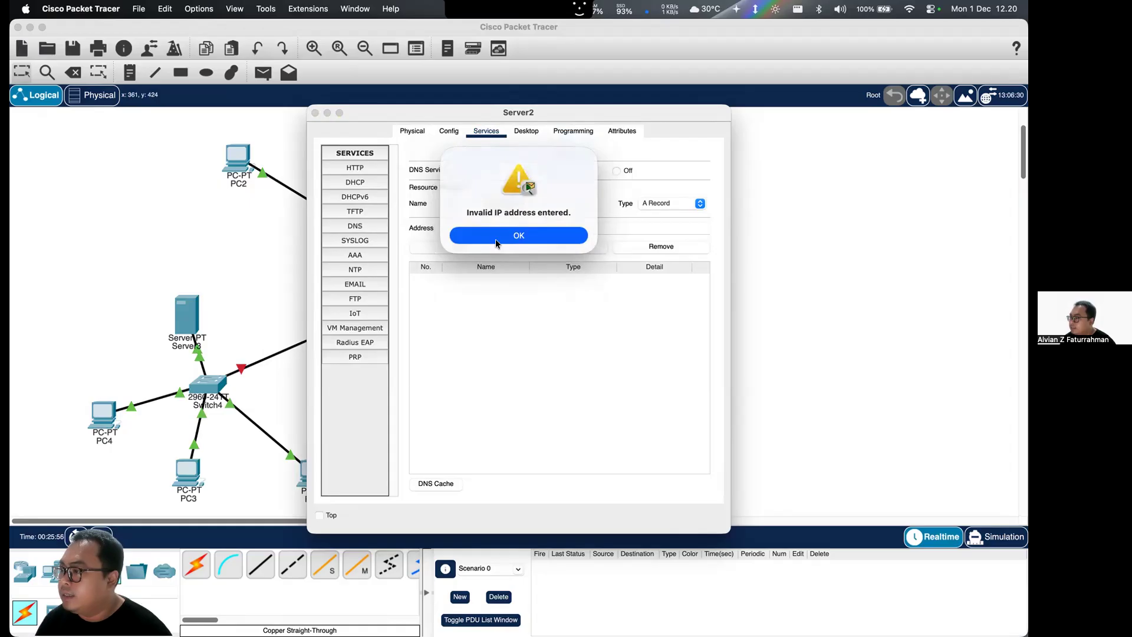
click(497, 238)
drag(524, 201, 482, 201)
key(super+c)
key(BackSpace)
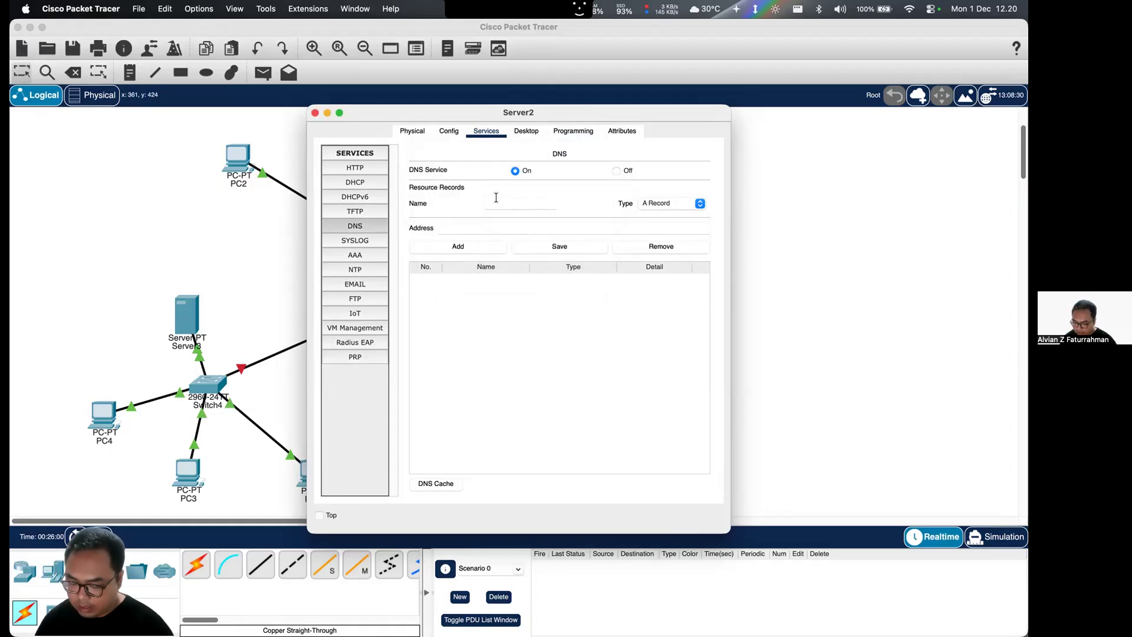
- Add a DNS A record on Server2 that maps ilkom.com to 192.168.1.10
text(ilkom.com)
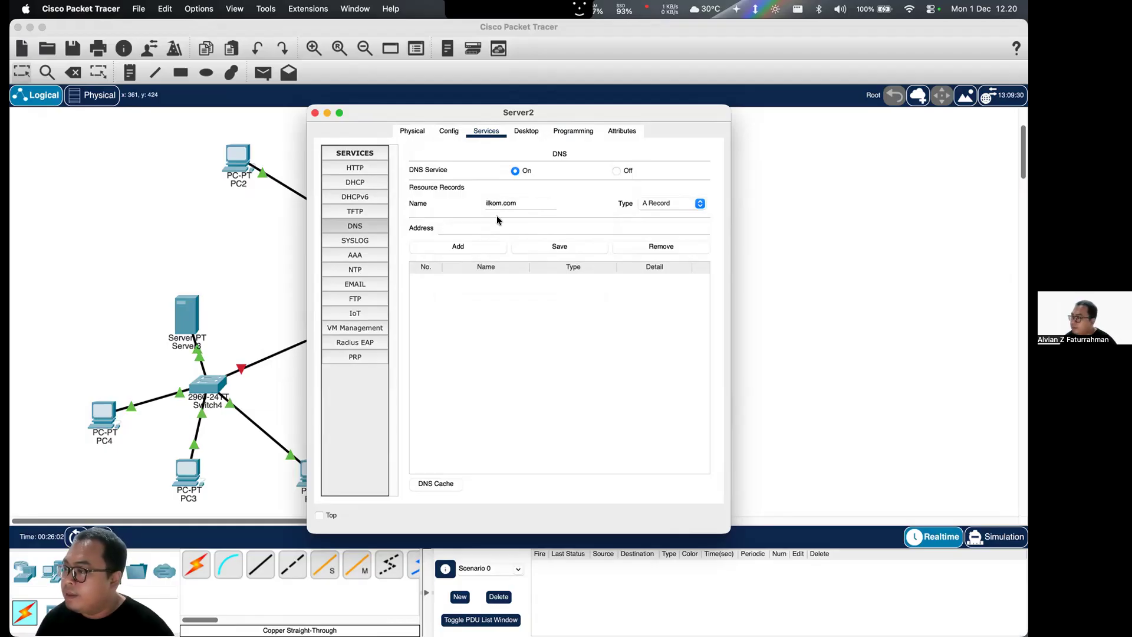
click(489, 229)
key(super+v)
click(483, 243)
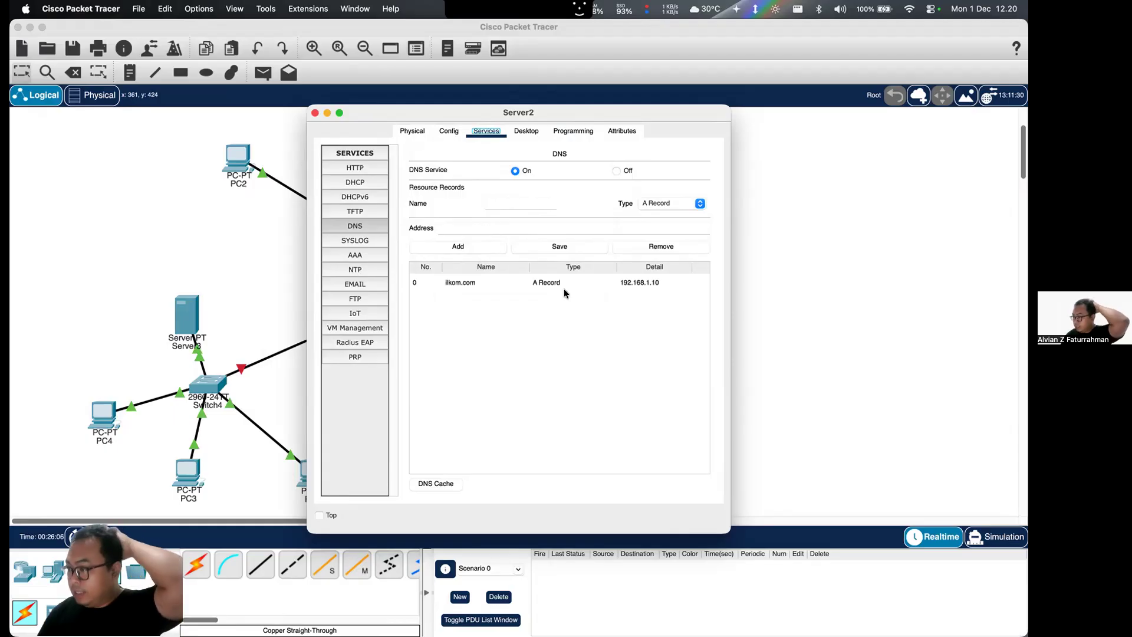
- Check the IPv4 address and subnet mask of the ilkom.com server's FastEthernet0 interface
click(315, 113)
click(424, 145)
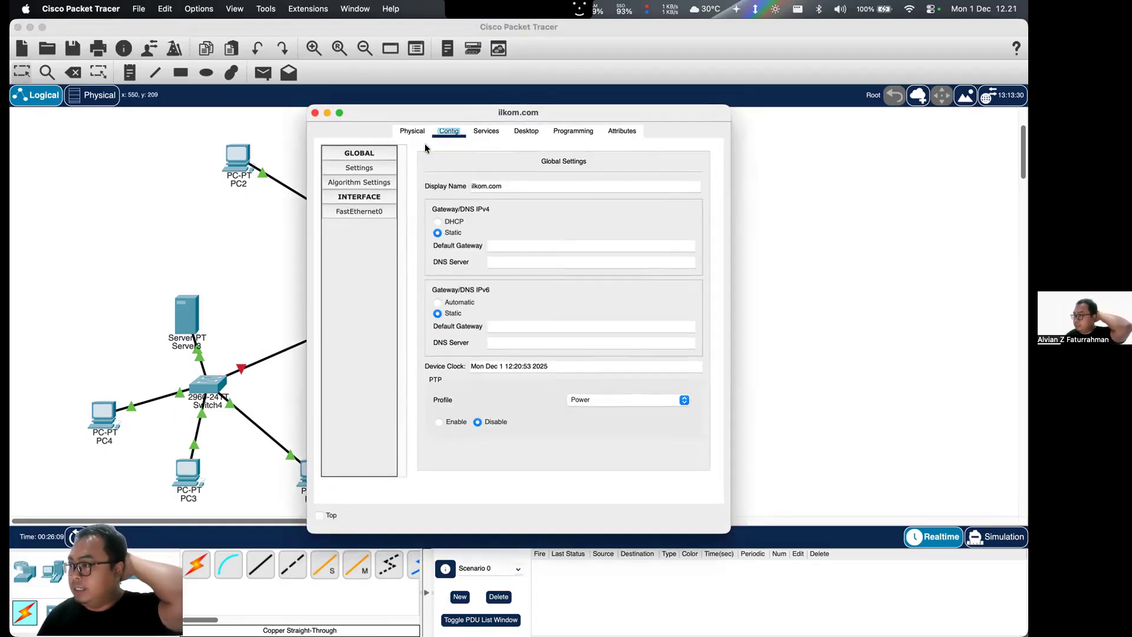
click(365, 214)
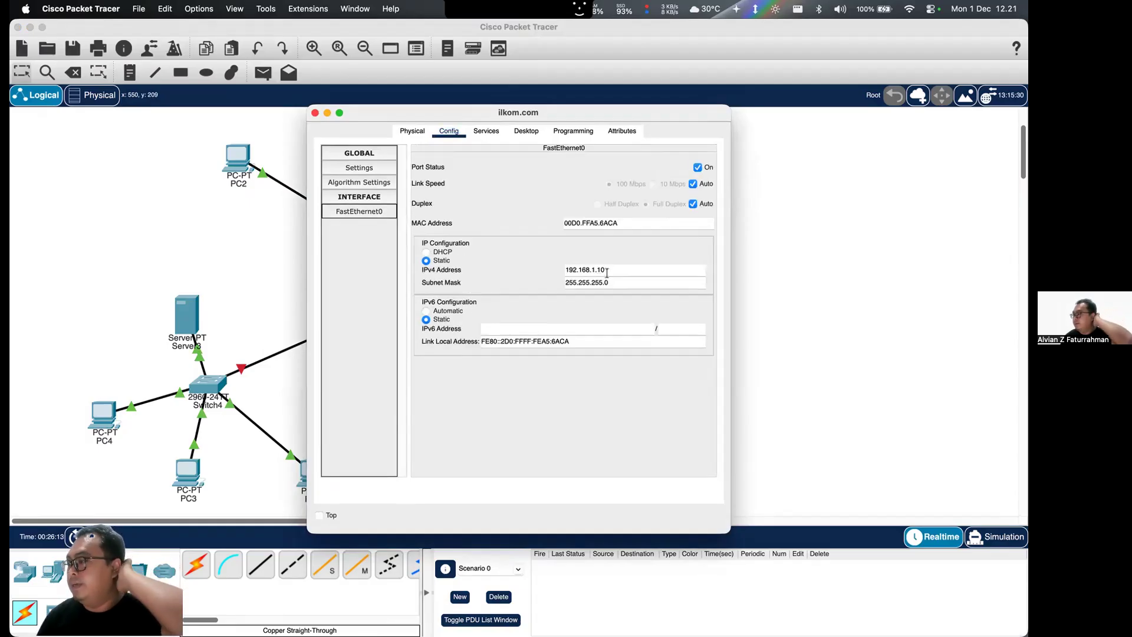
click(316, 112)
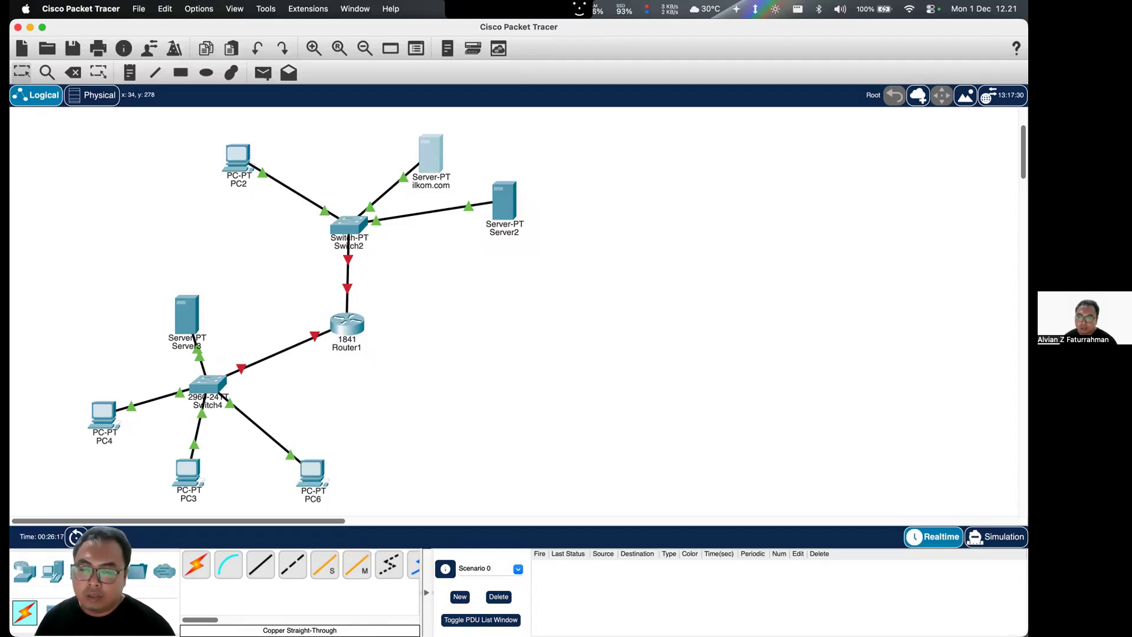
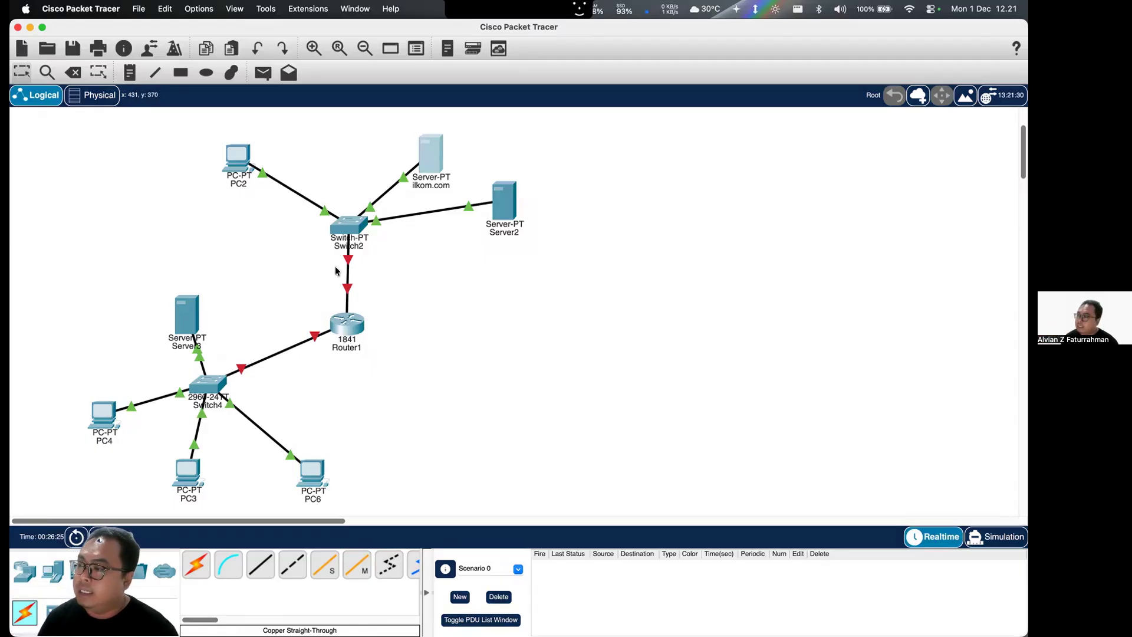
- Copy the IPv4 address of Server2's FastEthernet0 interface
click(496, 201)
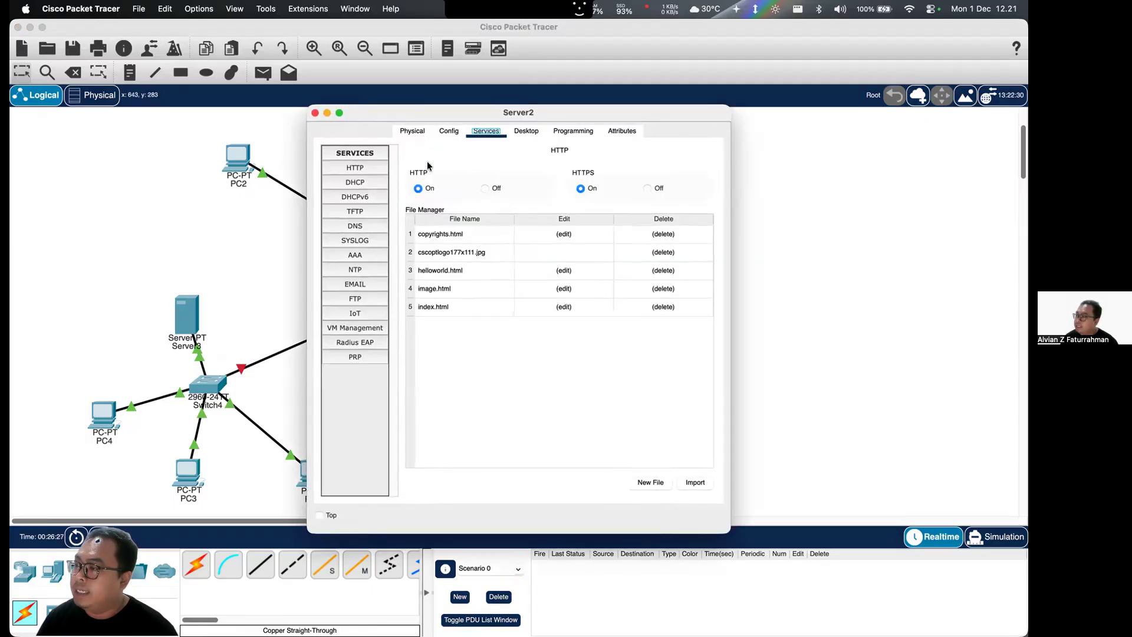
click(449, 131)
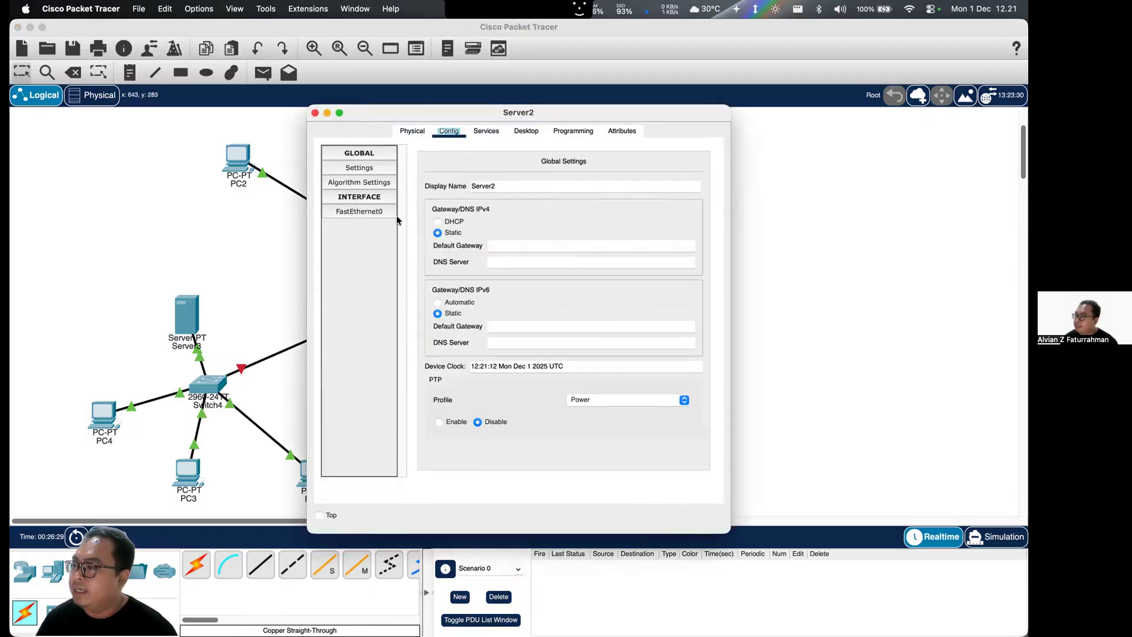
click(377, 212)
drag(632, 266, 553, 268)
key(super+c)
click(315, 112)
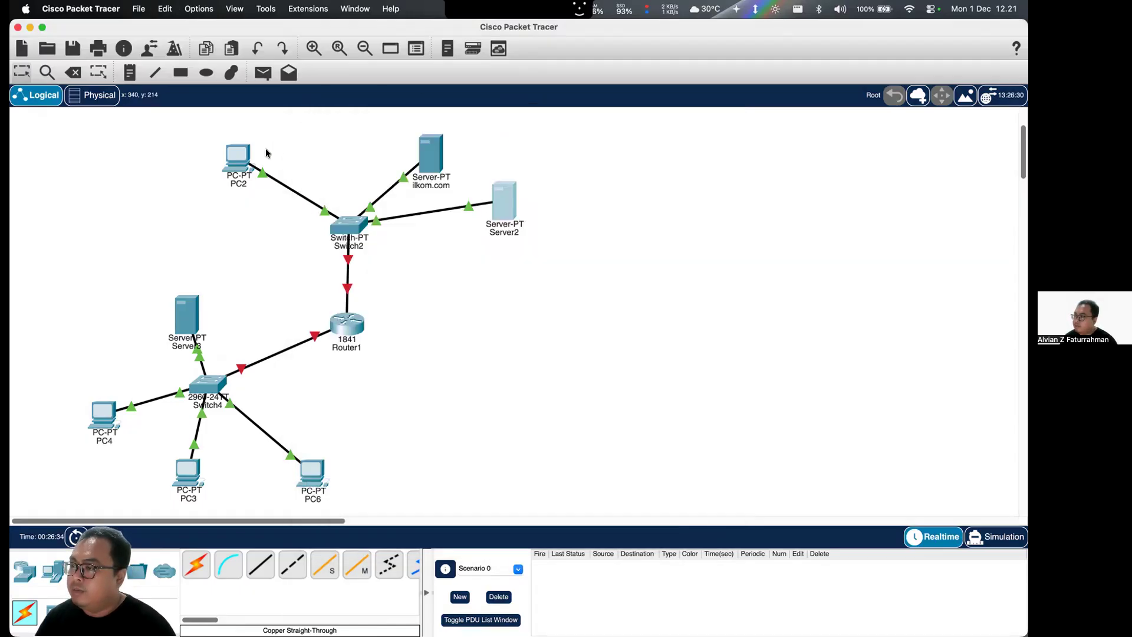
- Set PC2's IPv4 DNS server to the copied Server2 address, 192.168.1.20
click(238, 155)
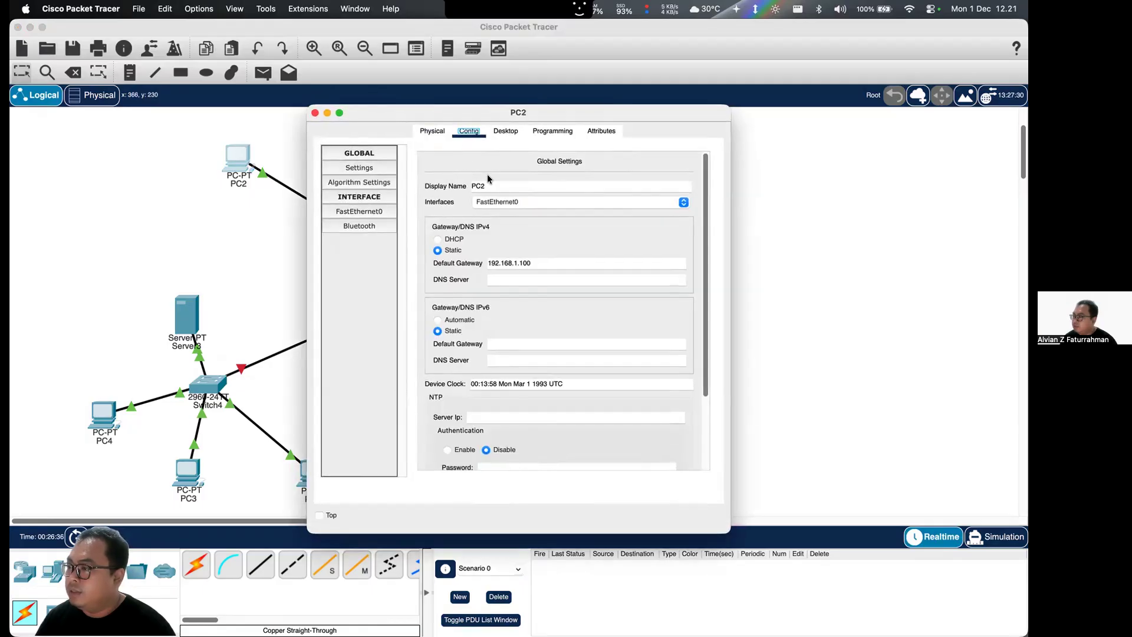
click(498, 279)
key(super+v)
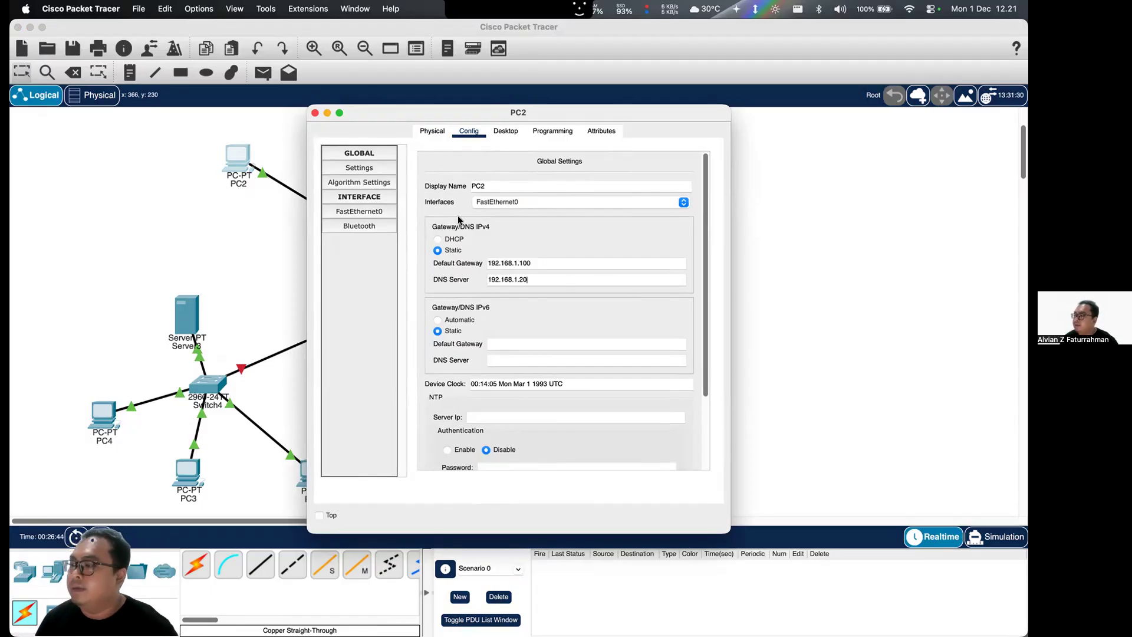
click(315, 113)
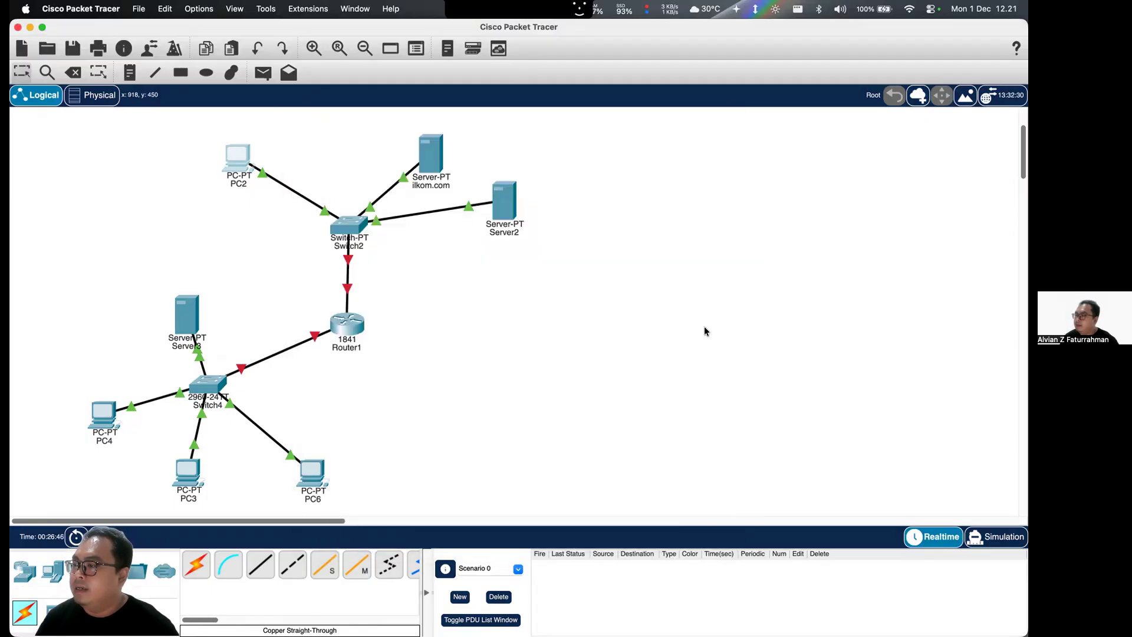
- Test name resolution from PC2 by loading ilkom.com in its web browser
click(237, 158)
click(505, 131)
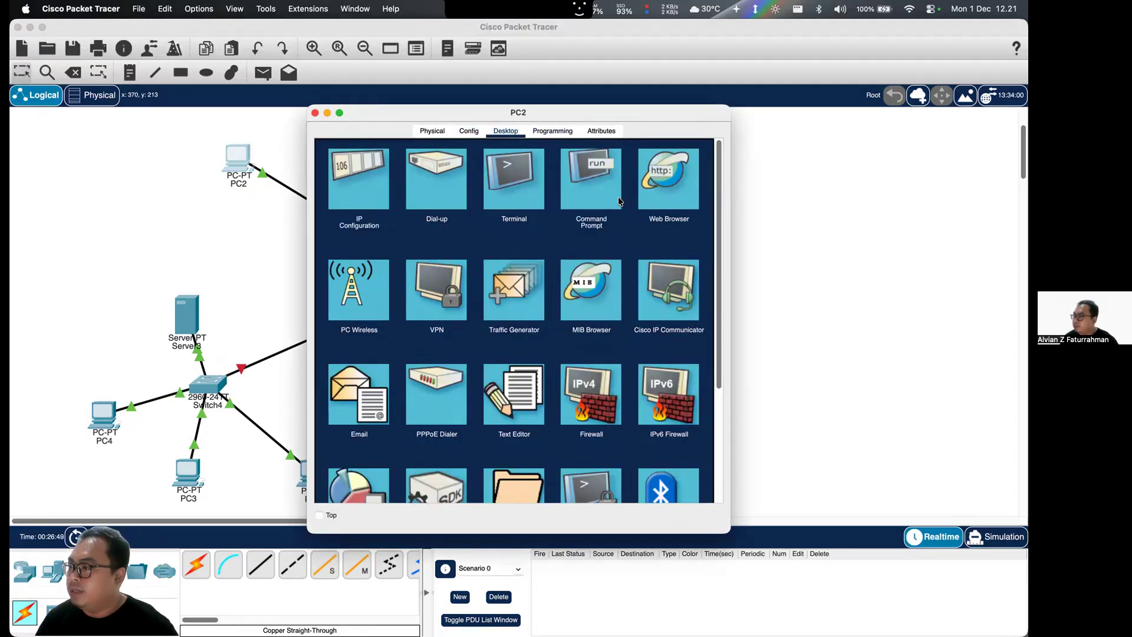
click(662, 183)
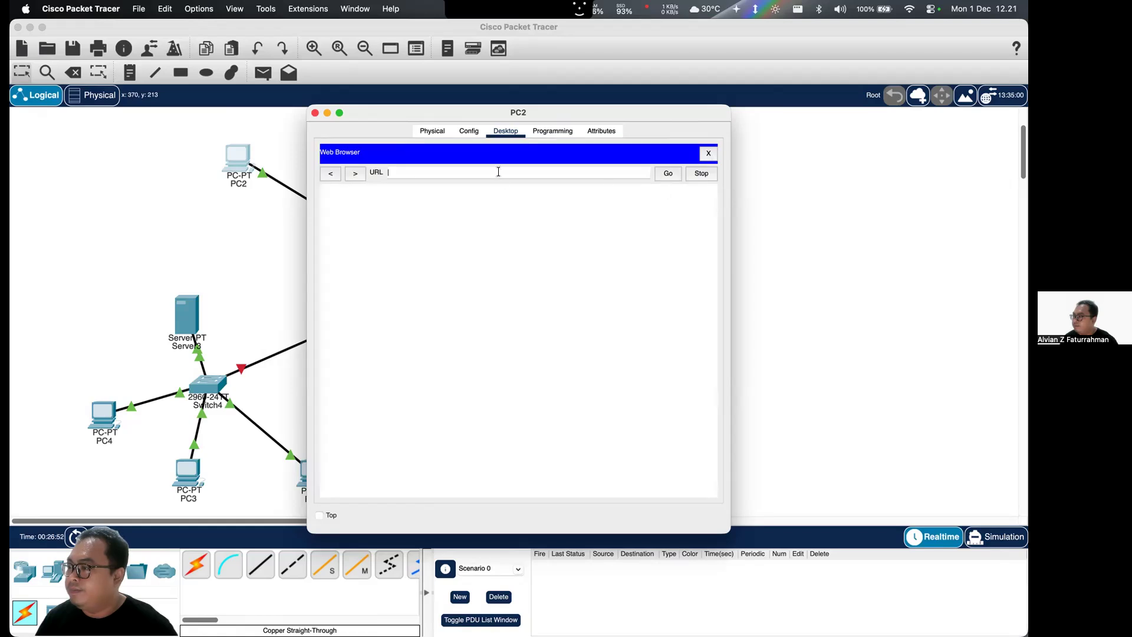
click(498, 172)
text(ilkom.com)
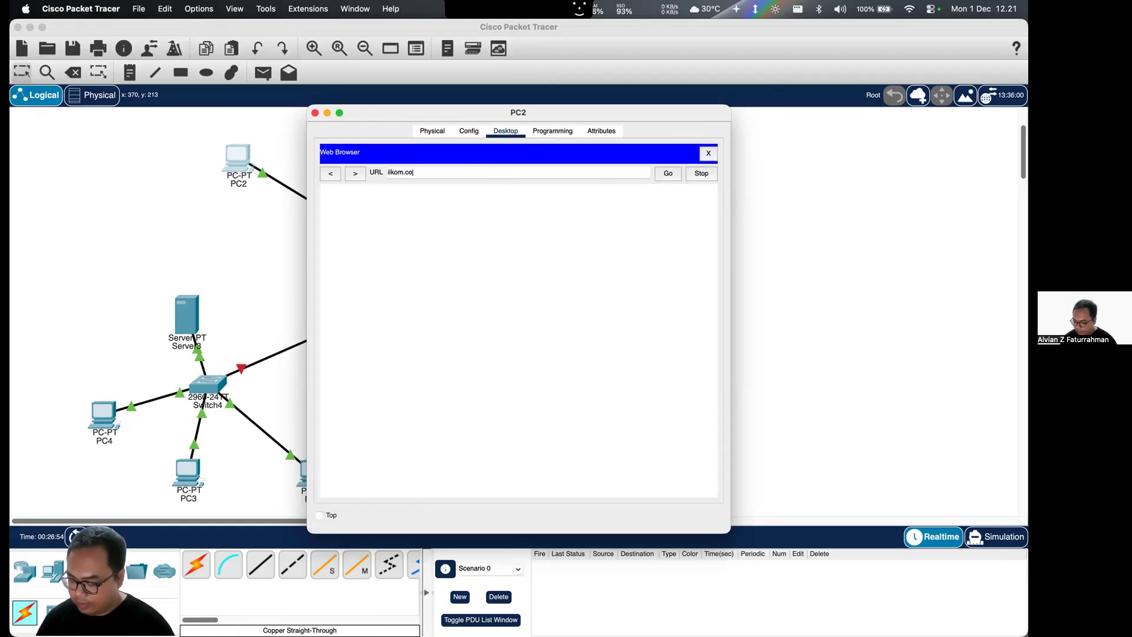
click(668, 171)
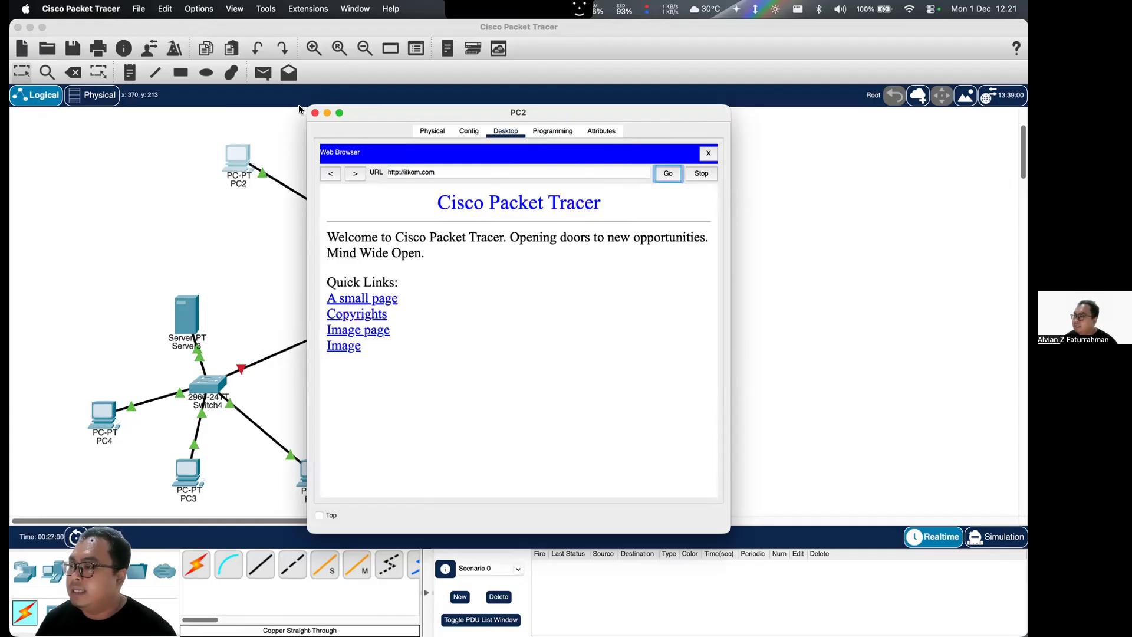
click(315, 113)
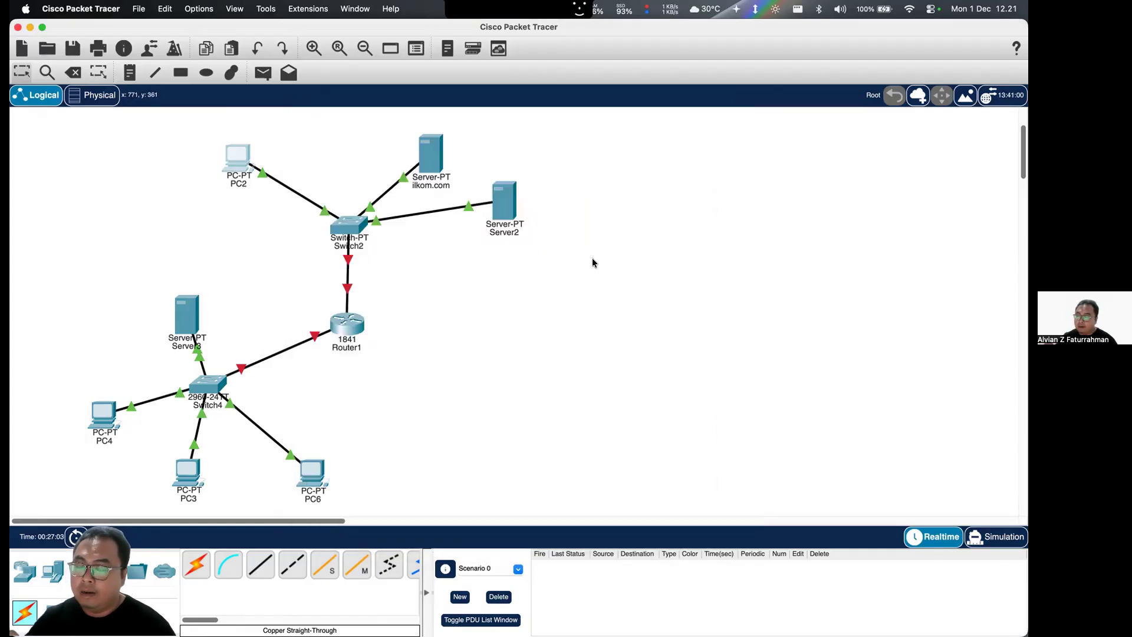
- Move the ilkom.com server to a spot directly above Switch2
drag(422, 151, 347, 130)
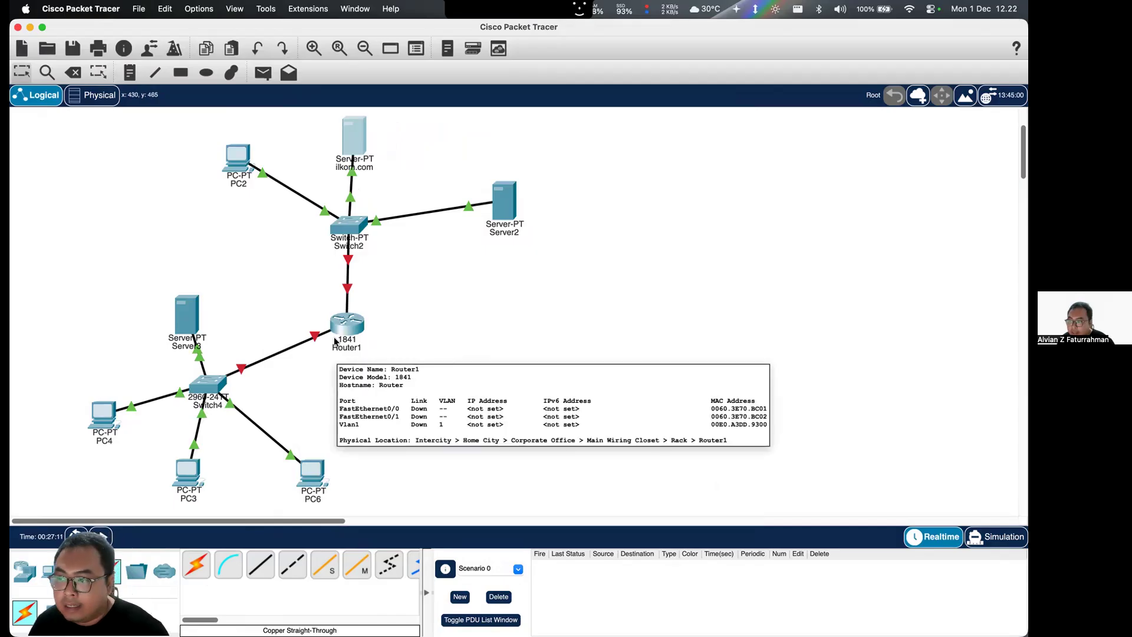
- Give Server3's FastEthernet0 interface the static IPv4 address 10.0.0.10 with subnet mask 255.0.0.0
click(184, 320)
click(444, 133)
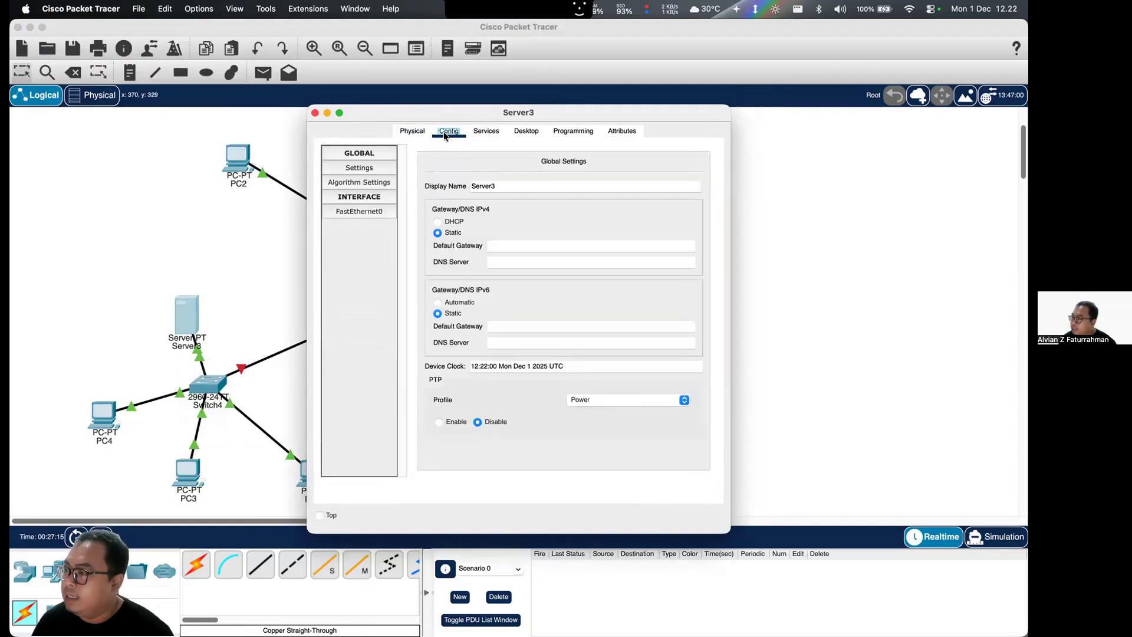
click(372, 209)
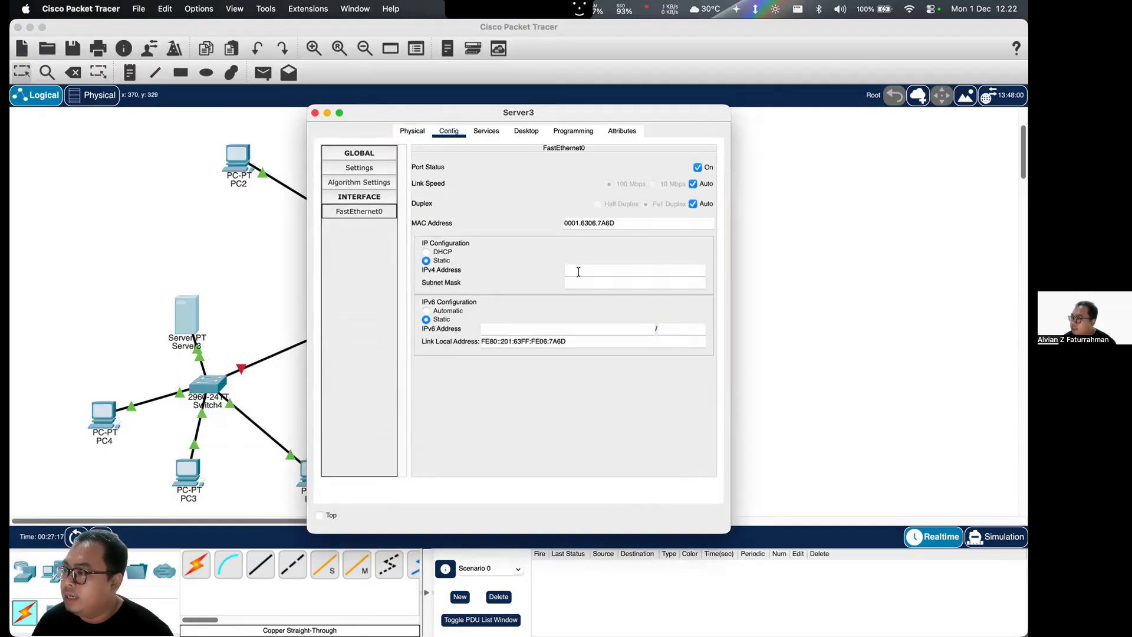
click(578, 270)
text(10.0.0.)
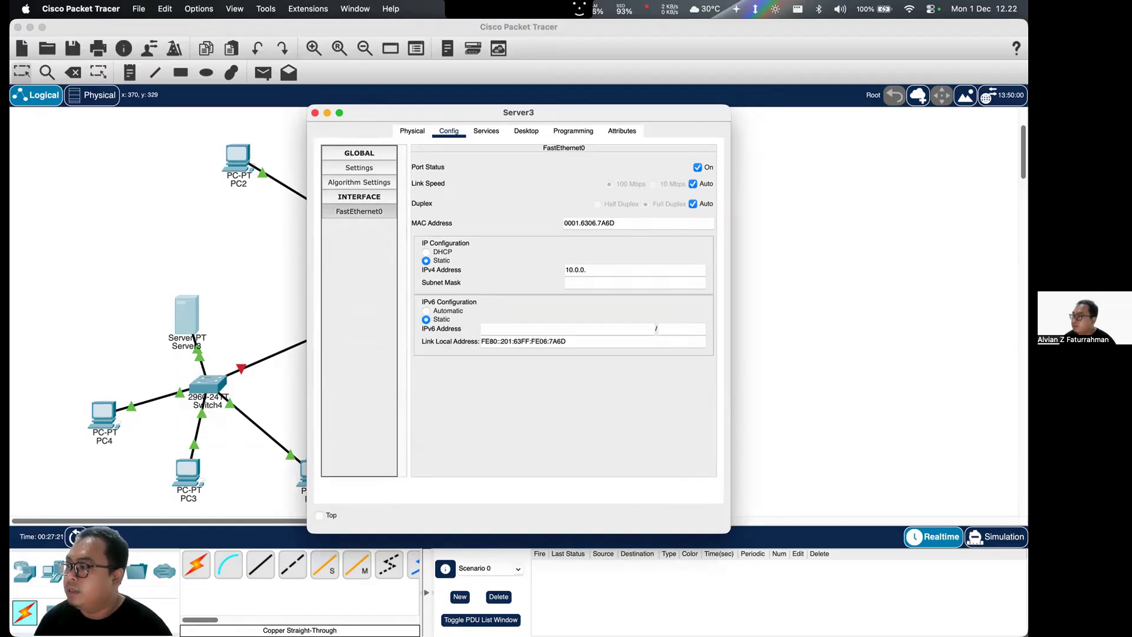
text(1)
click(607, 282)
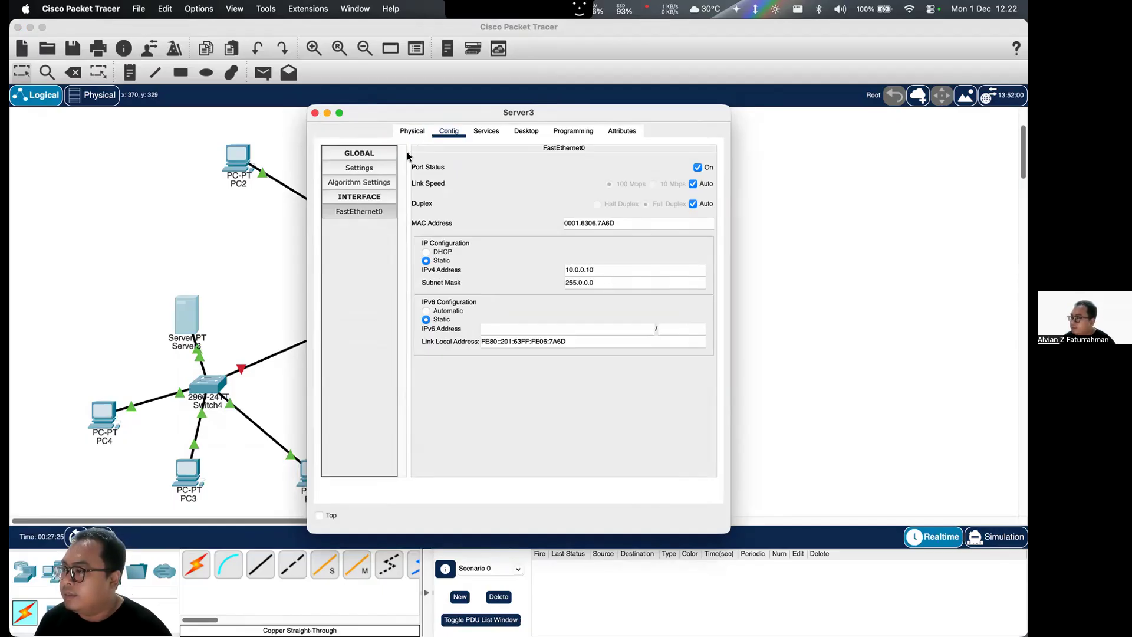
click(315, 113)
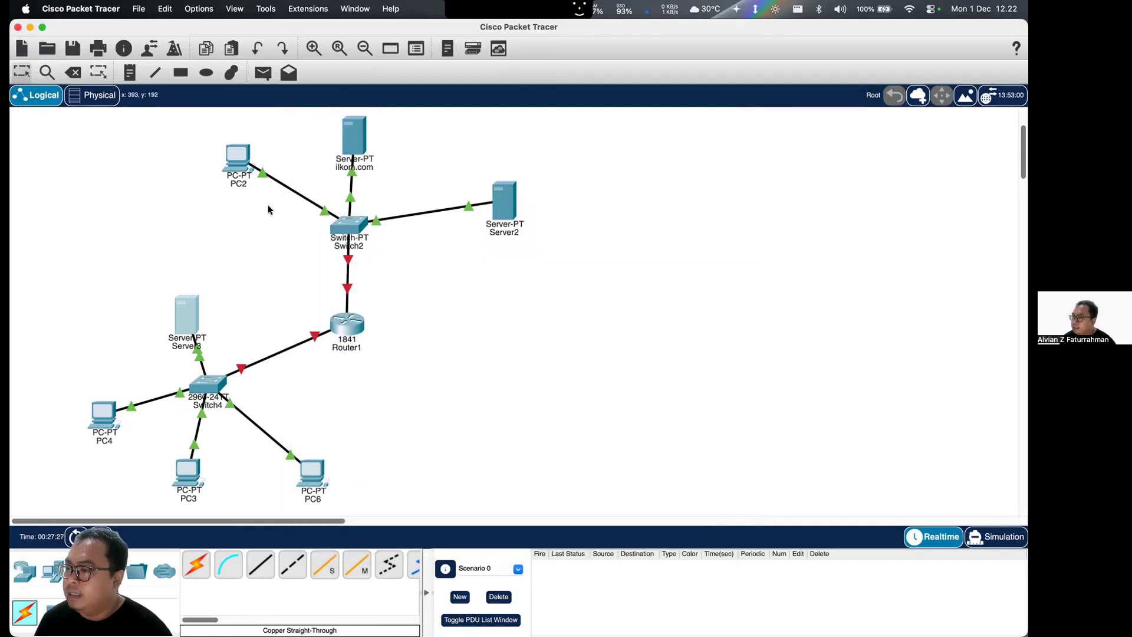
- Test access to Server3 from PC4 by loading 10.0.0.10 in its web browser
click(105, 409)
click(552, 131)
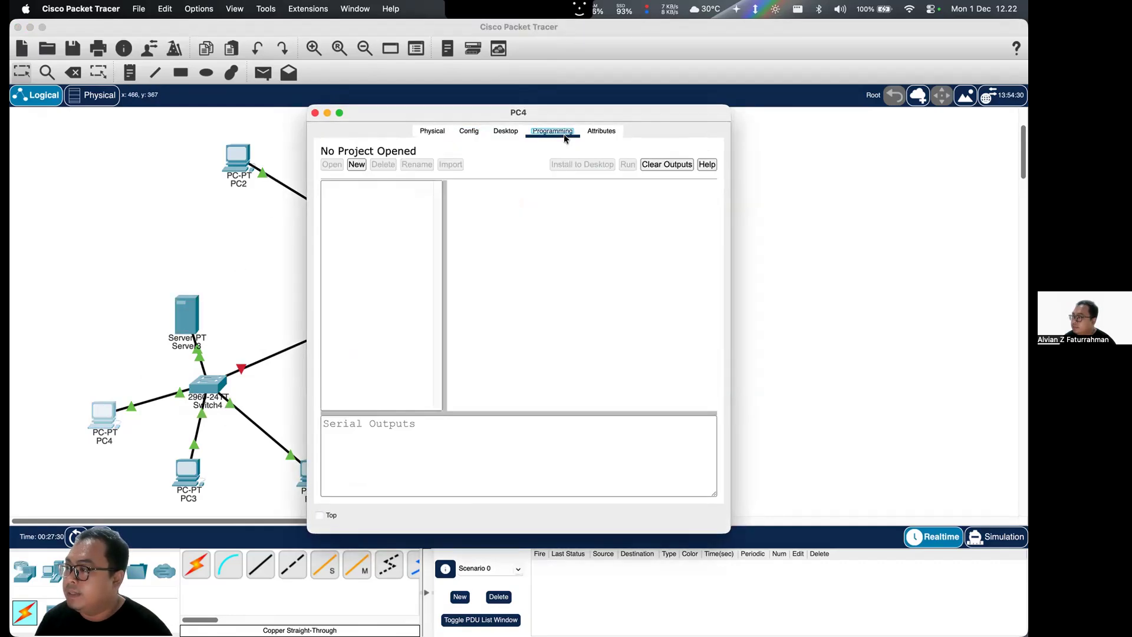
click(514, 135)
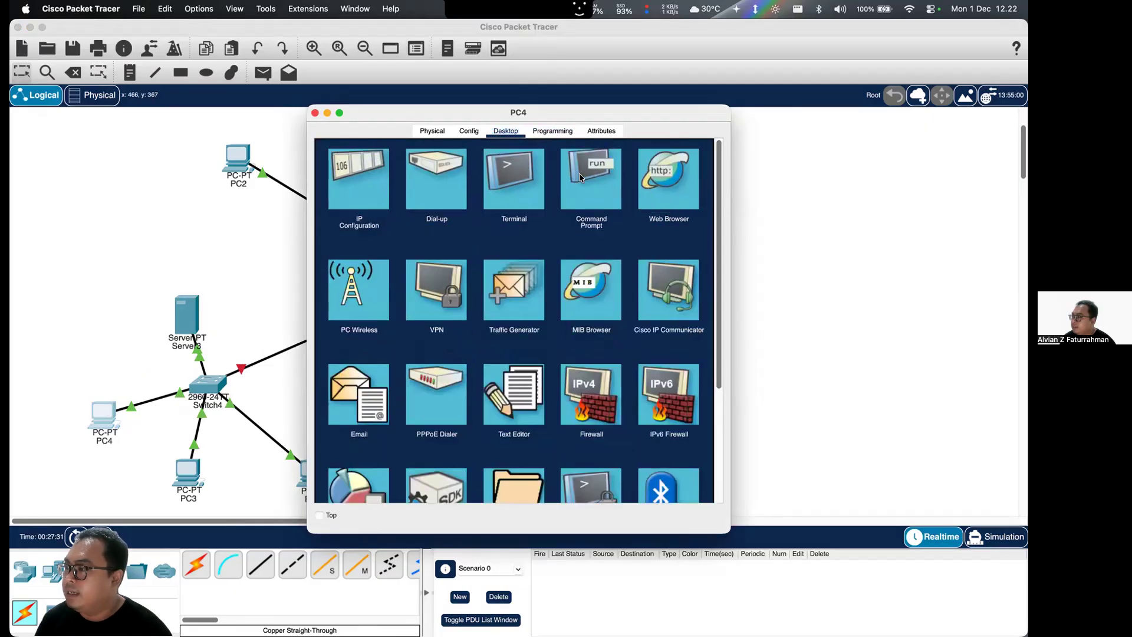
click(687, 186)
text(10.0.0.10)
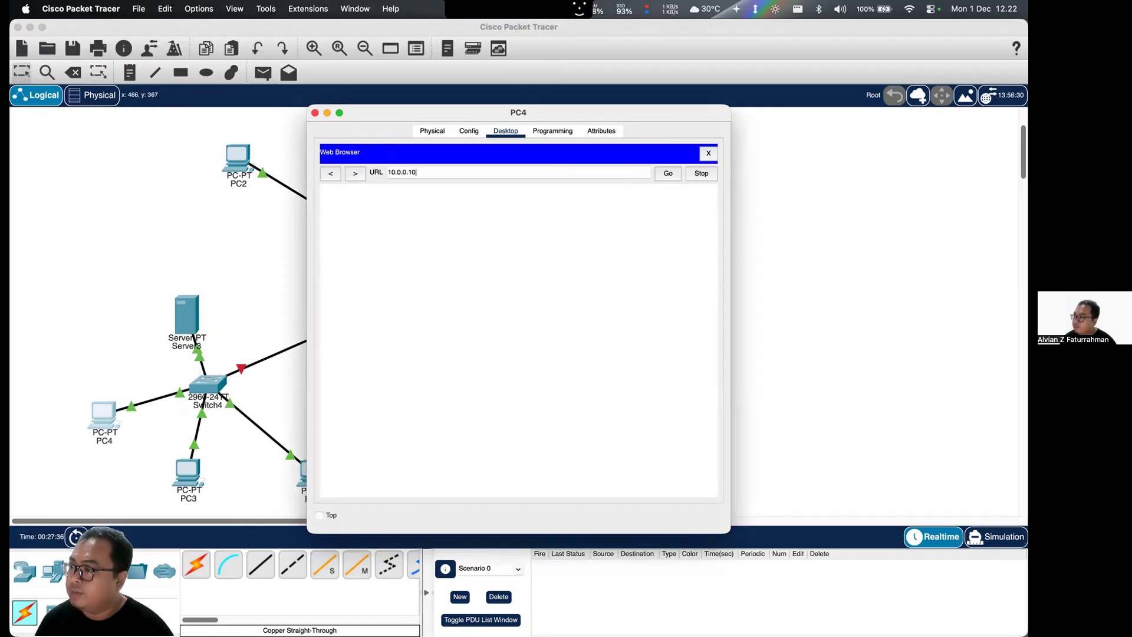
key(Return)
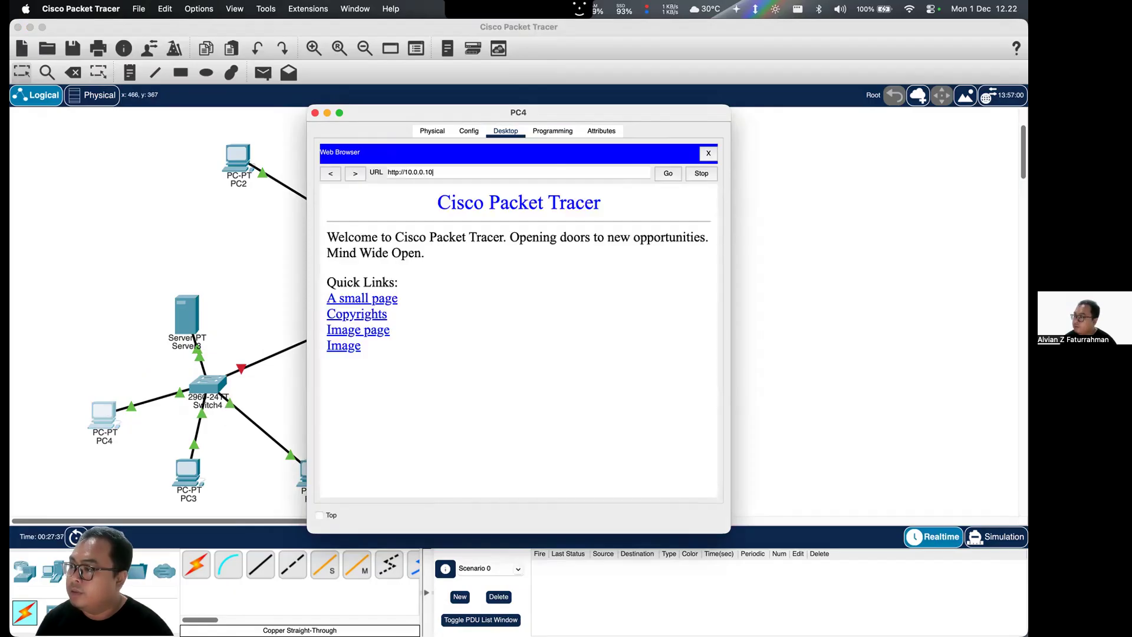
click(315, 113)
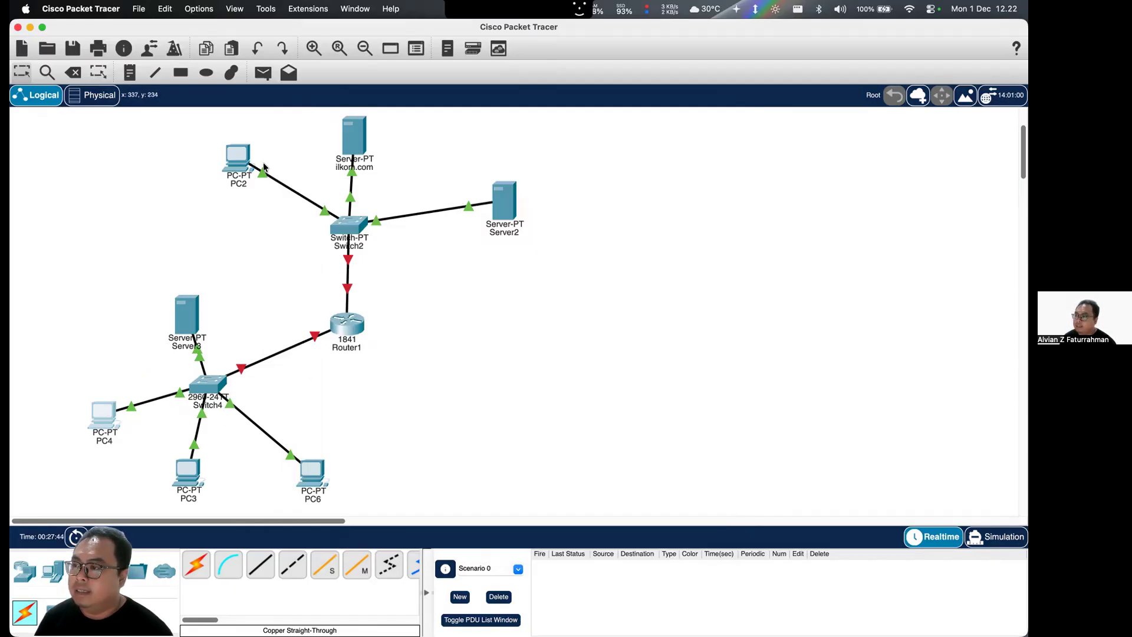
- Check the default gateway and DNS server configured on PC2
click(238, 156)
click(470, 131)
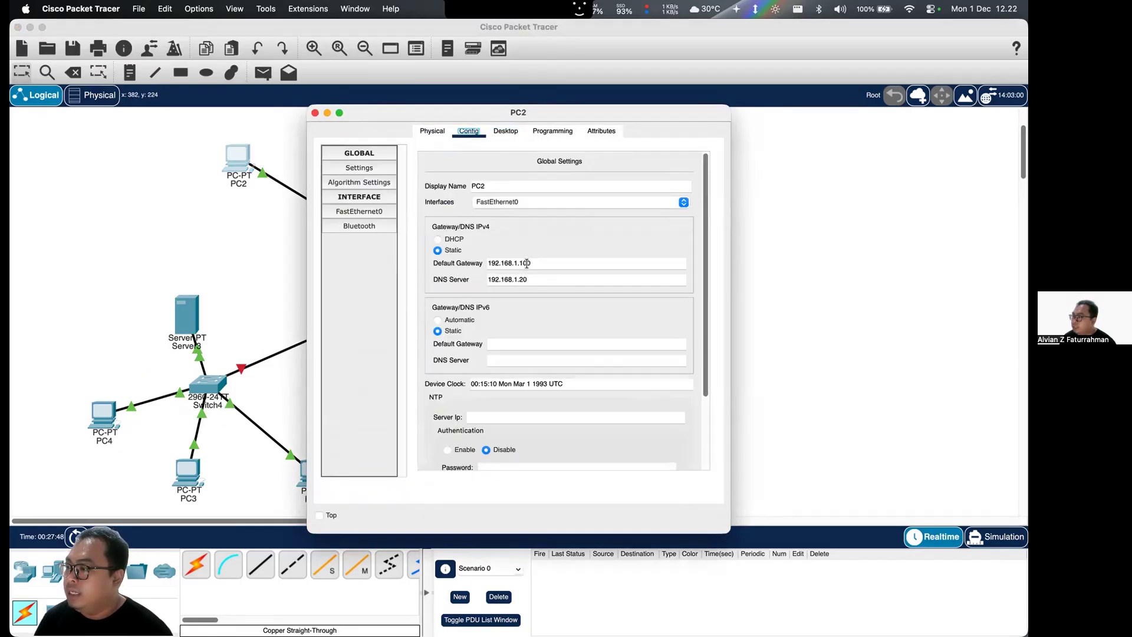
click(315, 114)
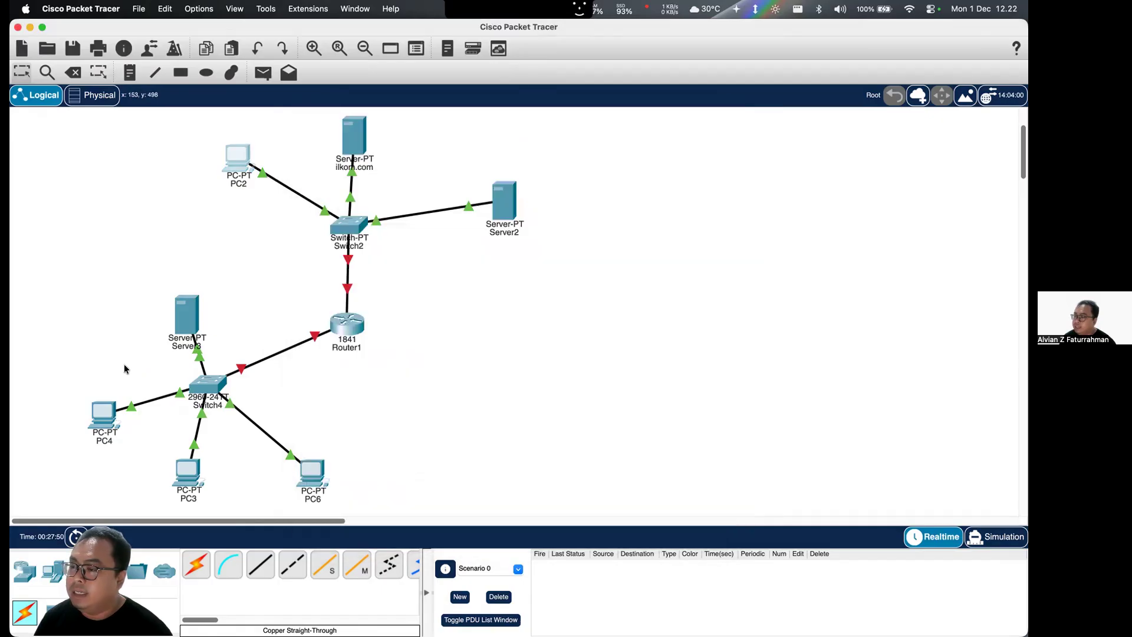
- Set PC4's IPv4 default gateway to 10.0.0.100 and copy that address for reuse
click(103, 414)
click(469, 133)
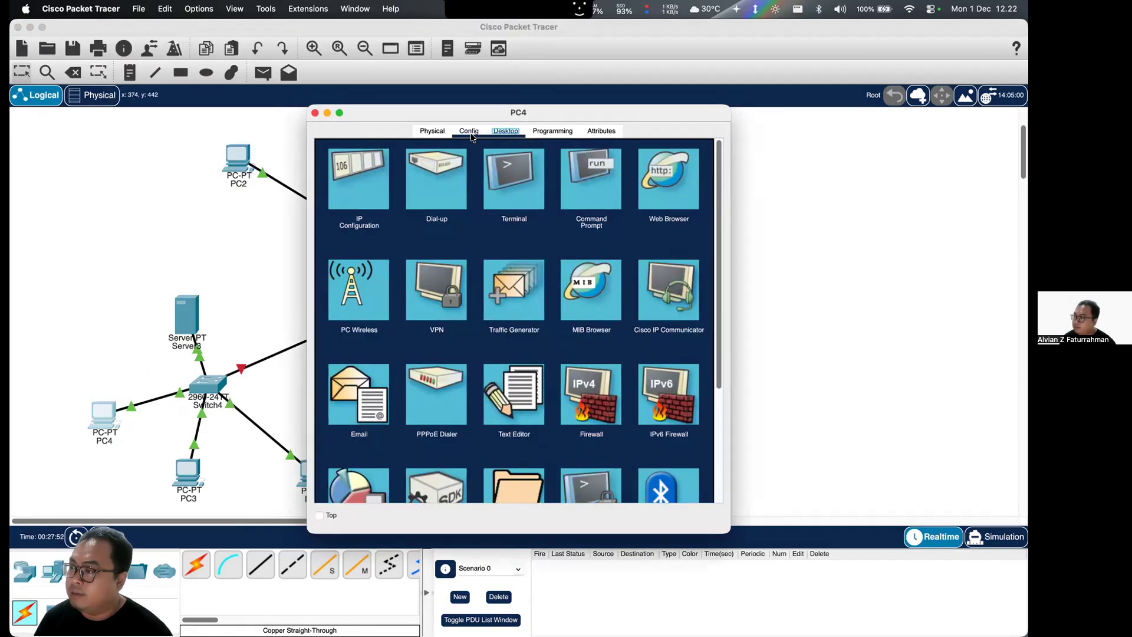
click(519, 264)
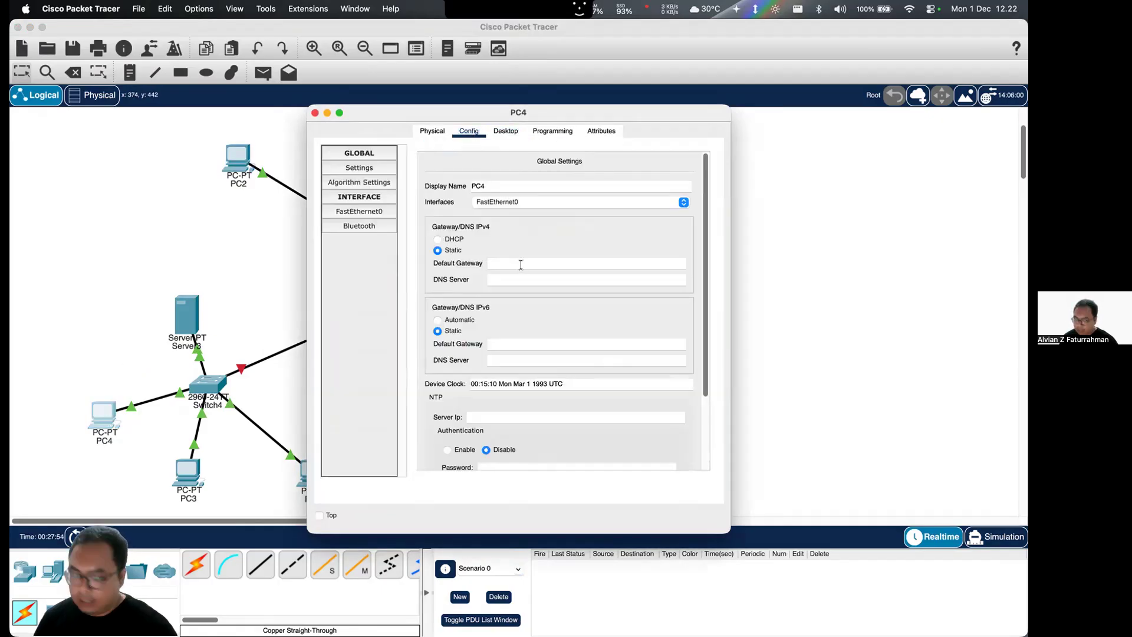
text(10.0.0.10)
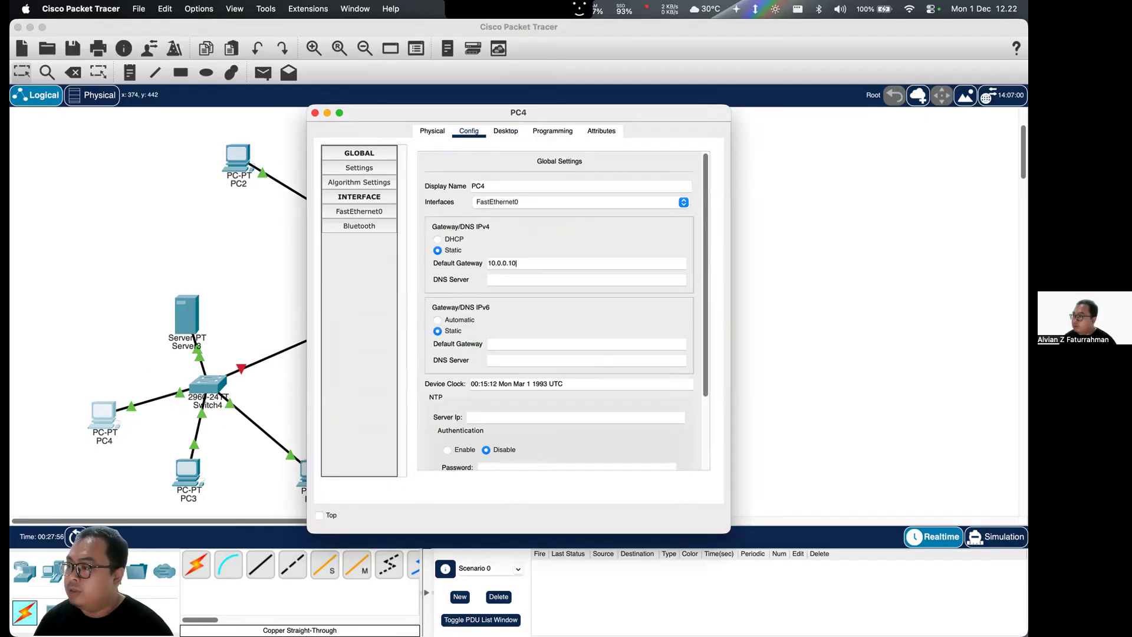
text(0)
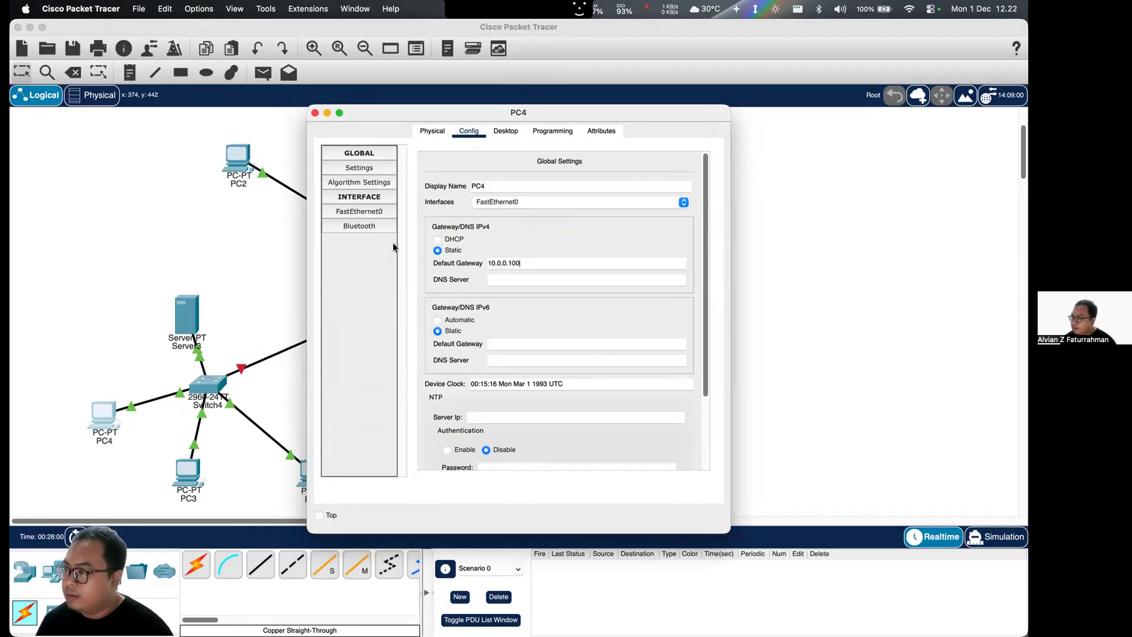
double_click(521, 259)
key(super+c)
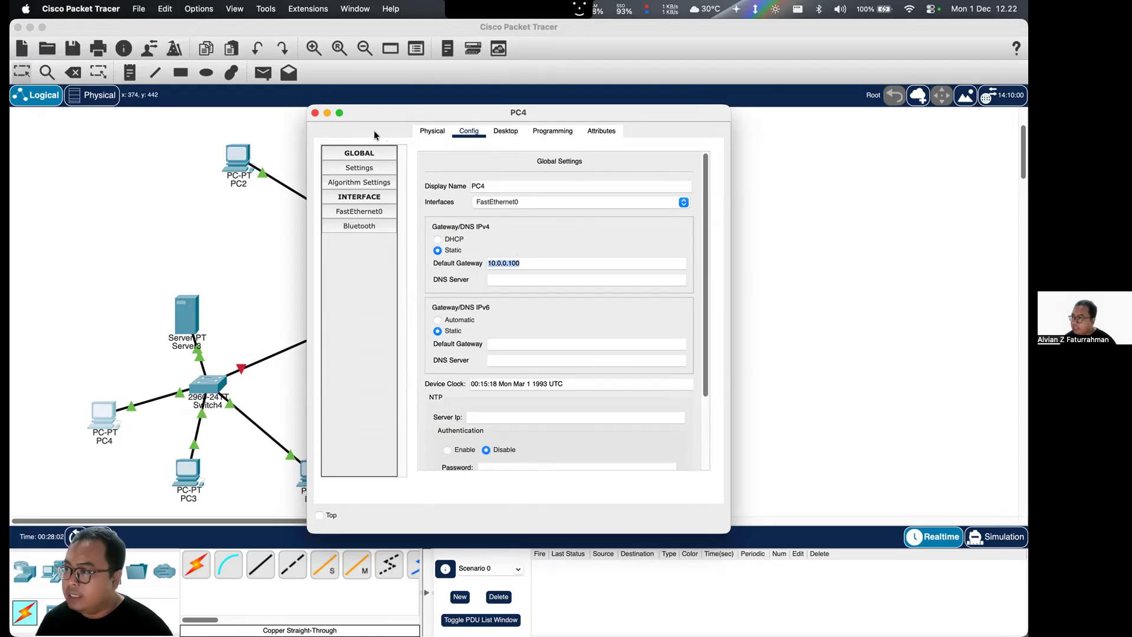
click(315, 112)
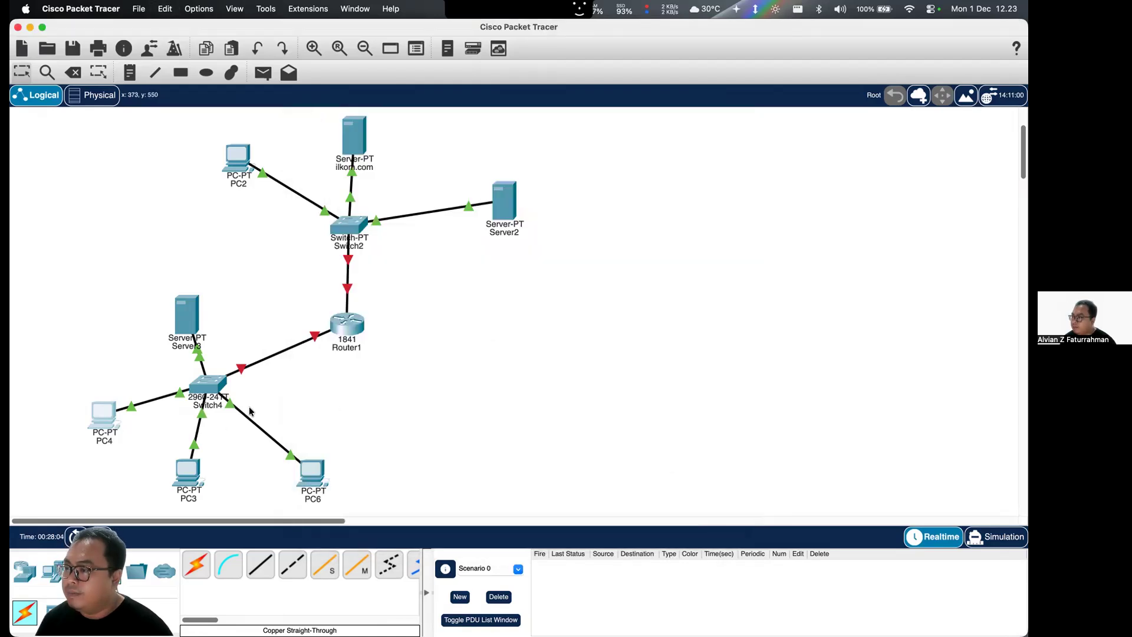
- Set PC3's IPv4 default gateway to 10.0.0.100
click(188, 472)
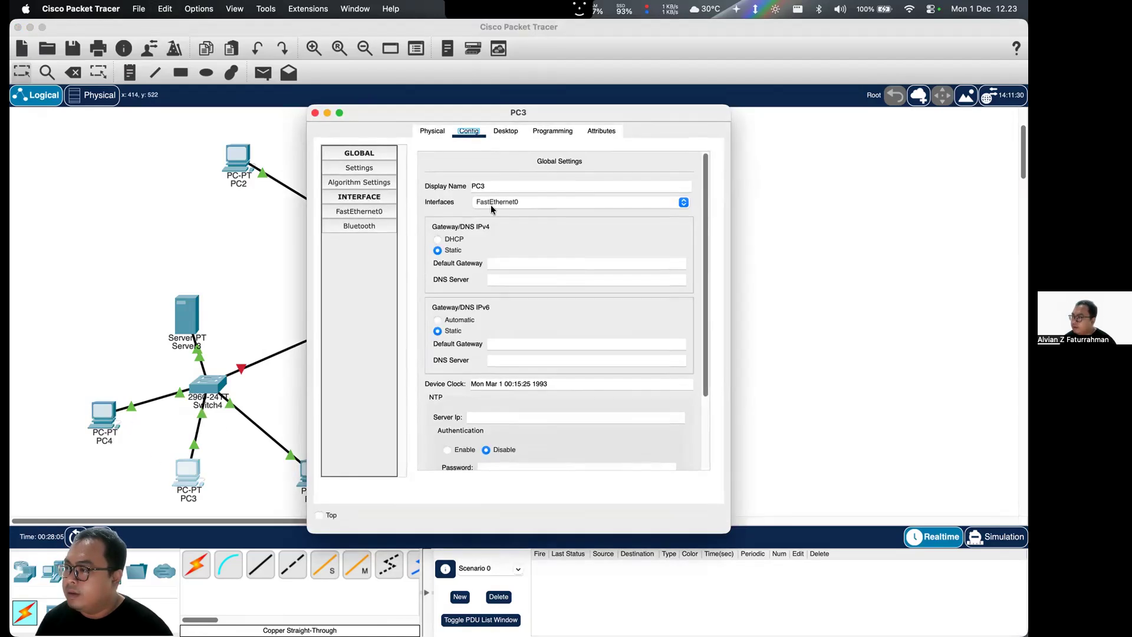
click(501, 263)
text(10.0.0.100)
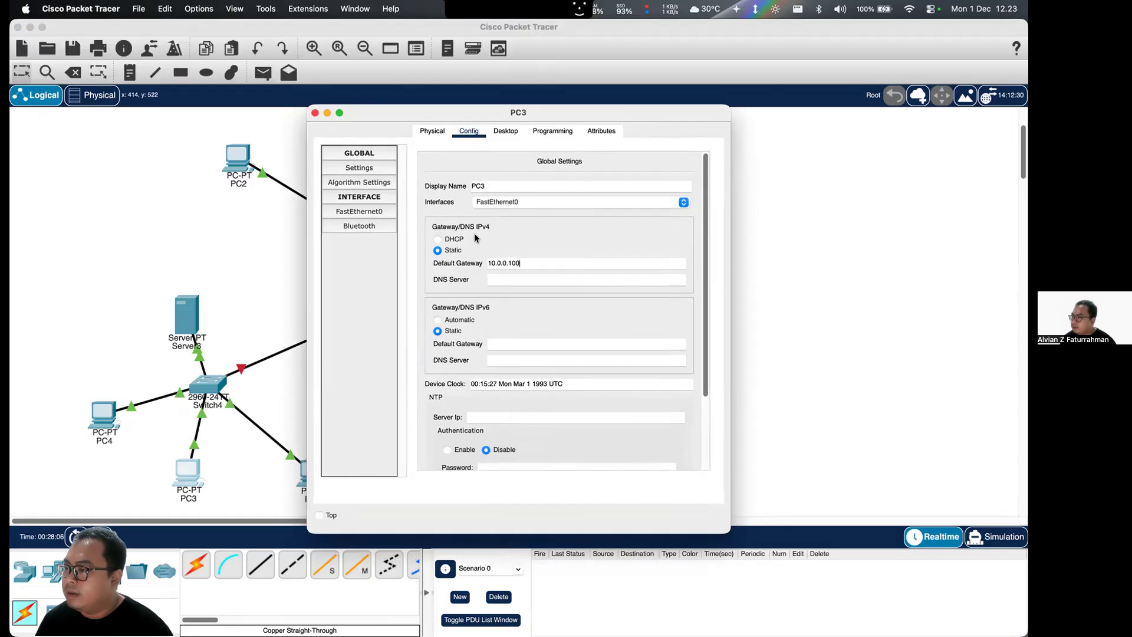
click(315, 113)
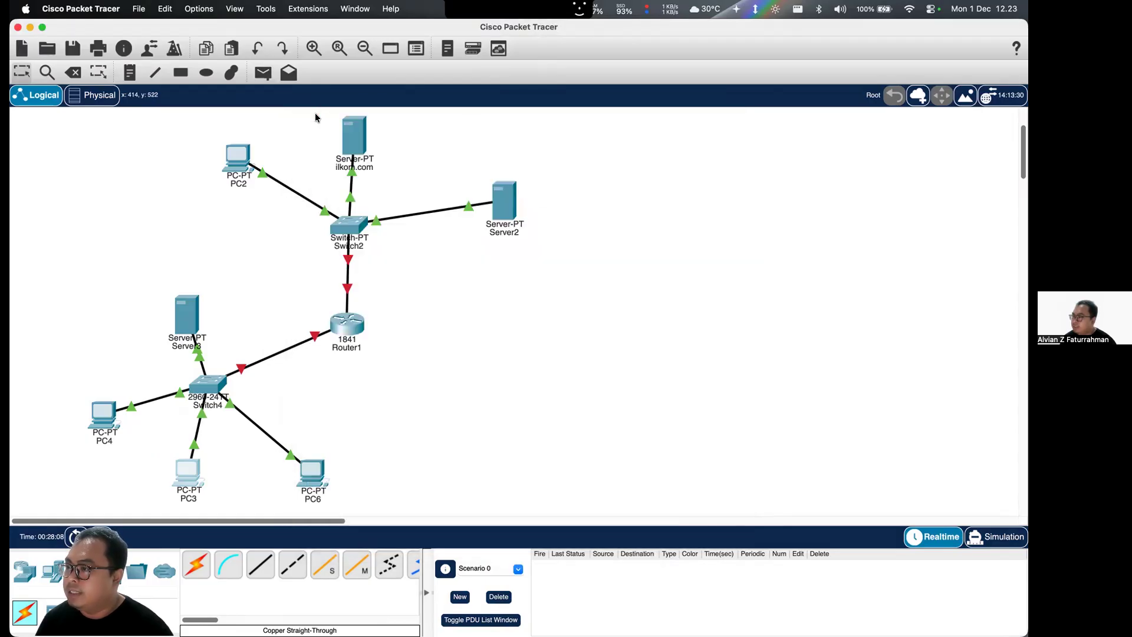
- Set PC6's IPv4 default gateway to 10.0.0.100
click(313, 465)
click(503, 261)
key(super+v)
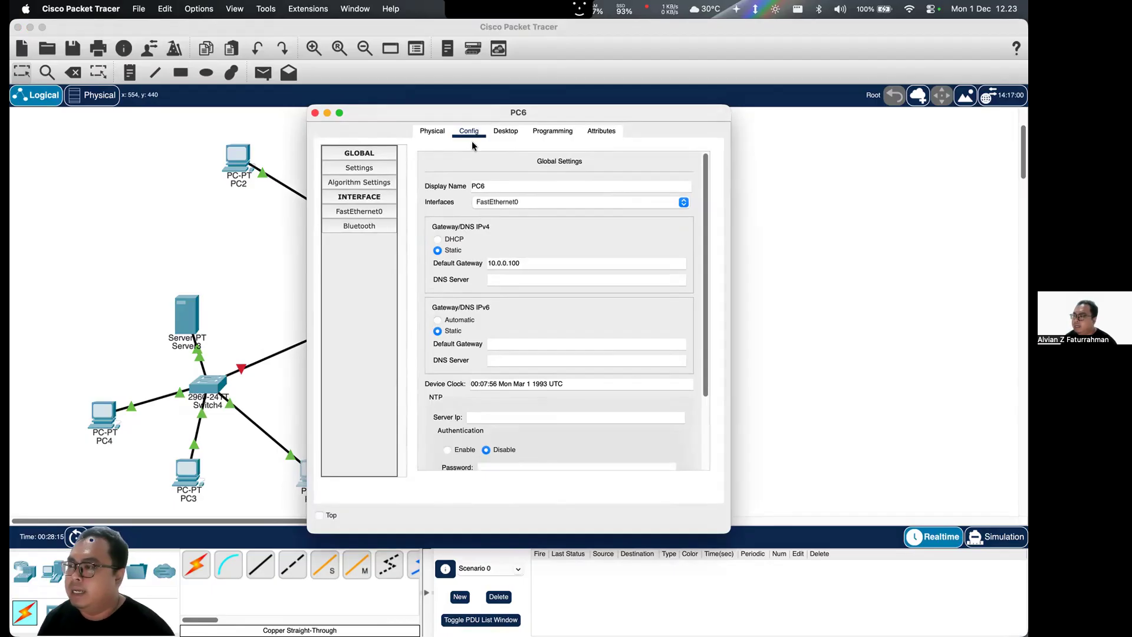
click(315, 113)
- Set Server3's IPv4 default gateway to 10.0.0.100
click(188, 301)
click(505, 245)
key(super+v)
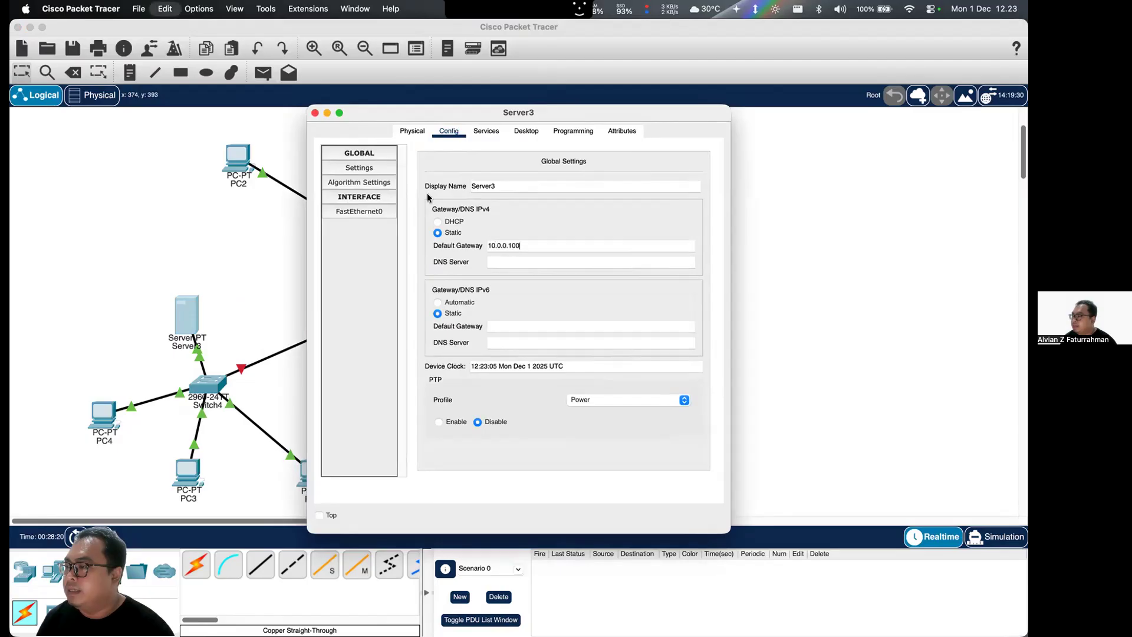
- Set the ilkom.com server's IPv4 default gateway to 192.168.1.100 and copy that address for reuse
click(315, 113)
click(355, 138)
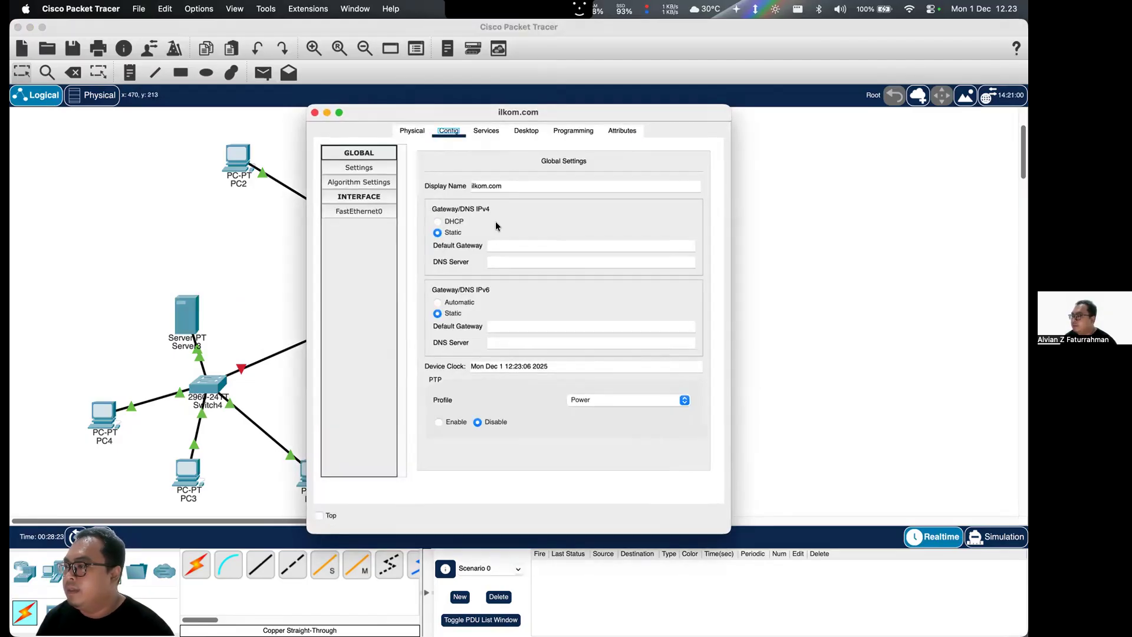
click(517, 244)
text(192.)
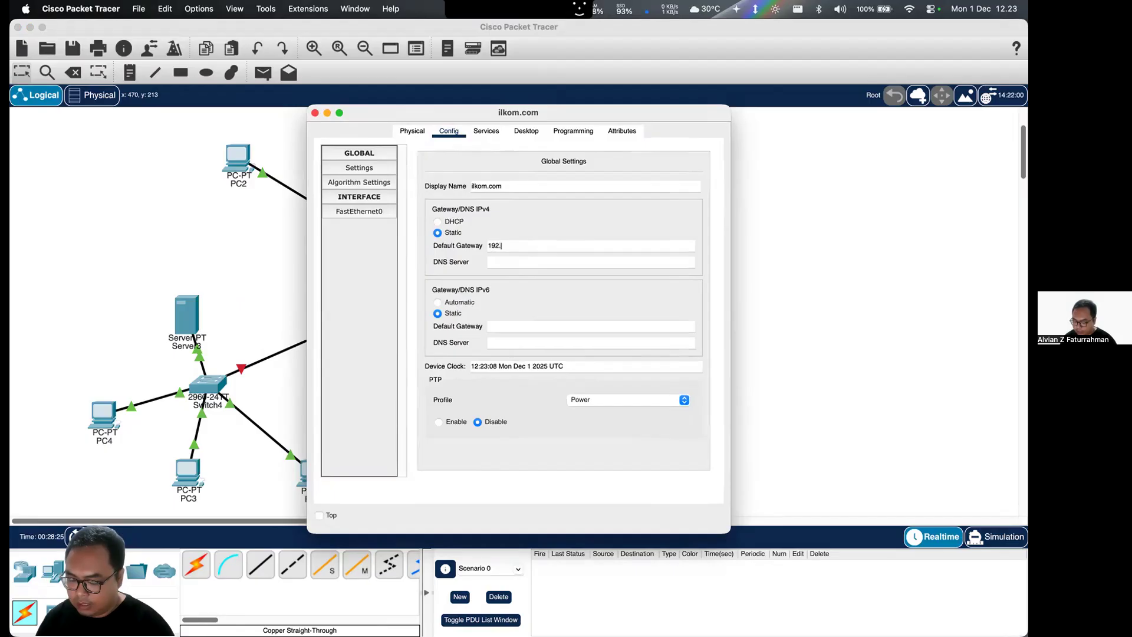
text(168.1.1)
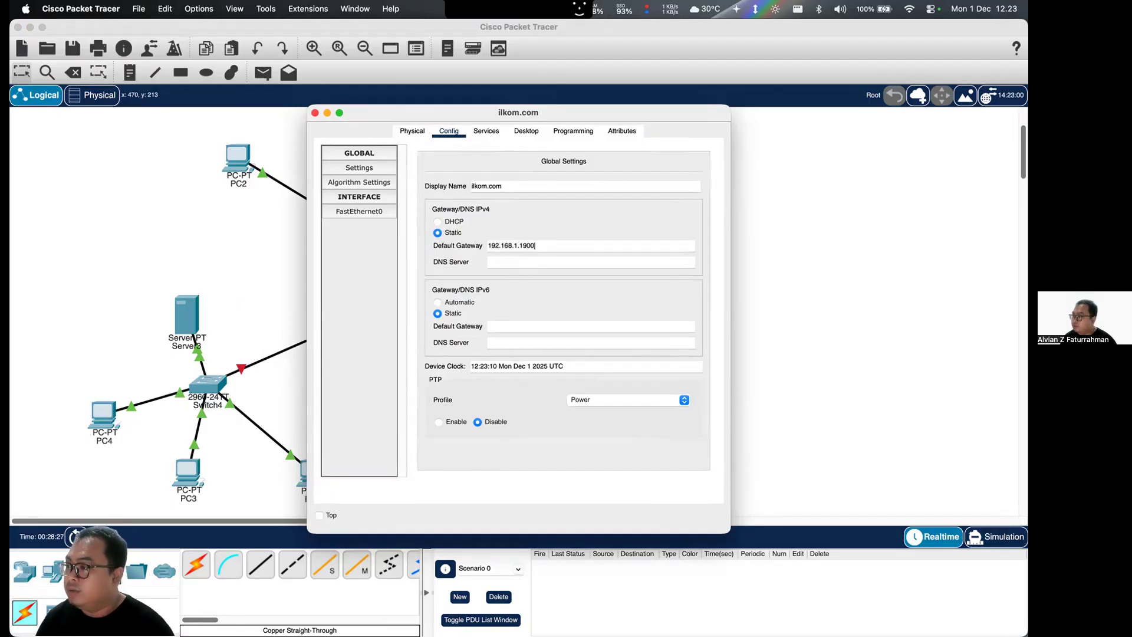
text(90)
key(BackSpace)
key(BackSpace)
text(00)
key(super+a)
key(super+c)
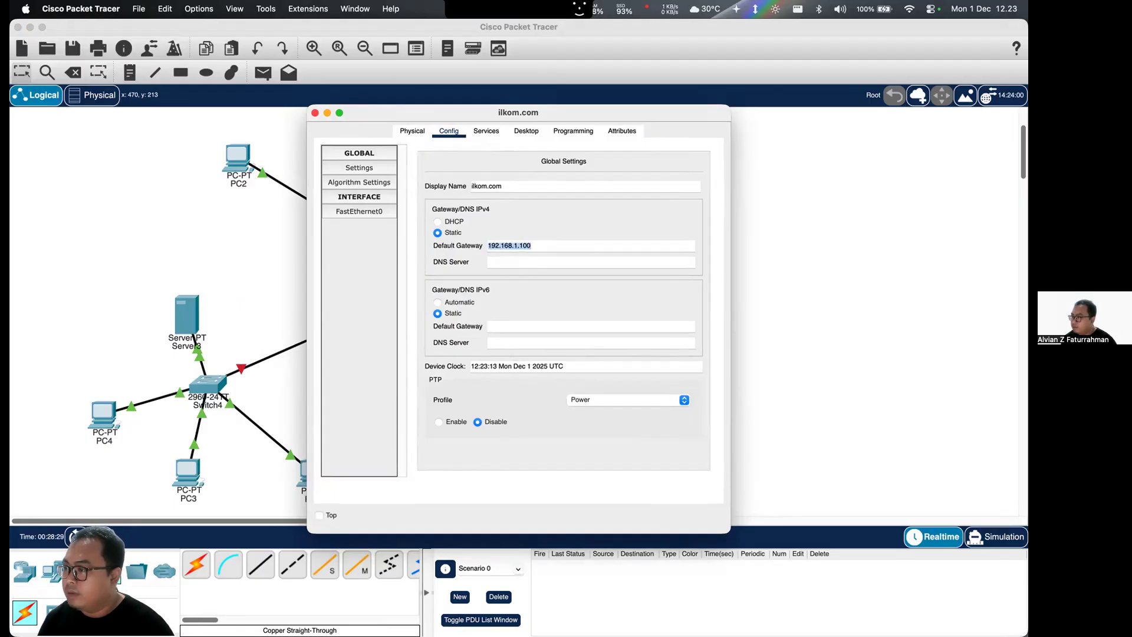
click(315, 113)
- Set Server2's IPv4 default gateway to 192.168.1.100 and recheck the gateway on the ilkom.com server
click(507, 197)
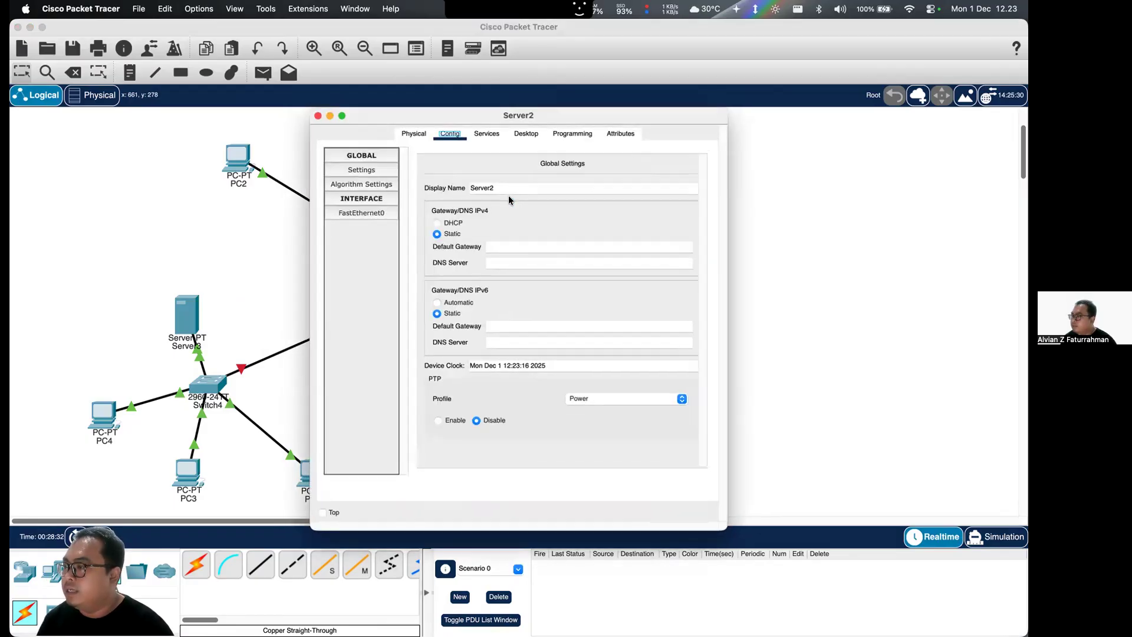
click(549, 245)
key(super+v)
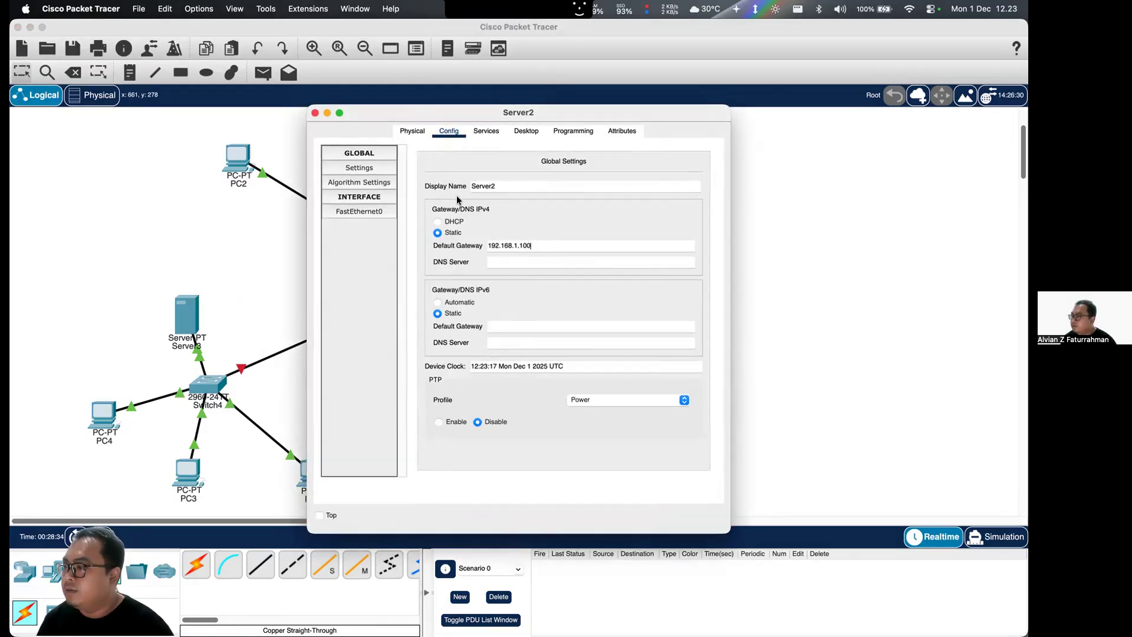
click(315, 113)
click(352, 125)
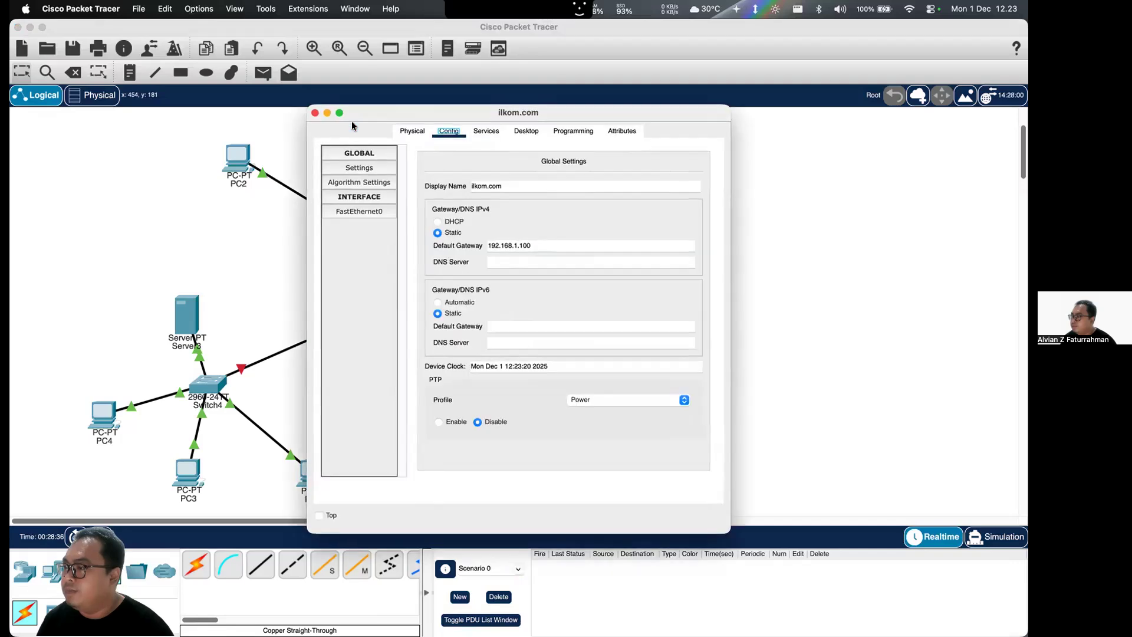
click(315, 113)
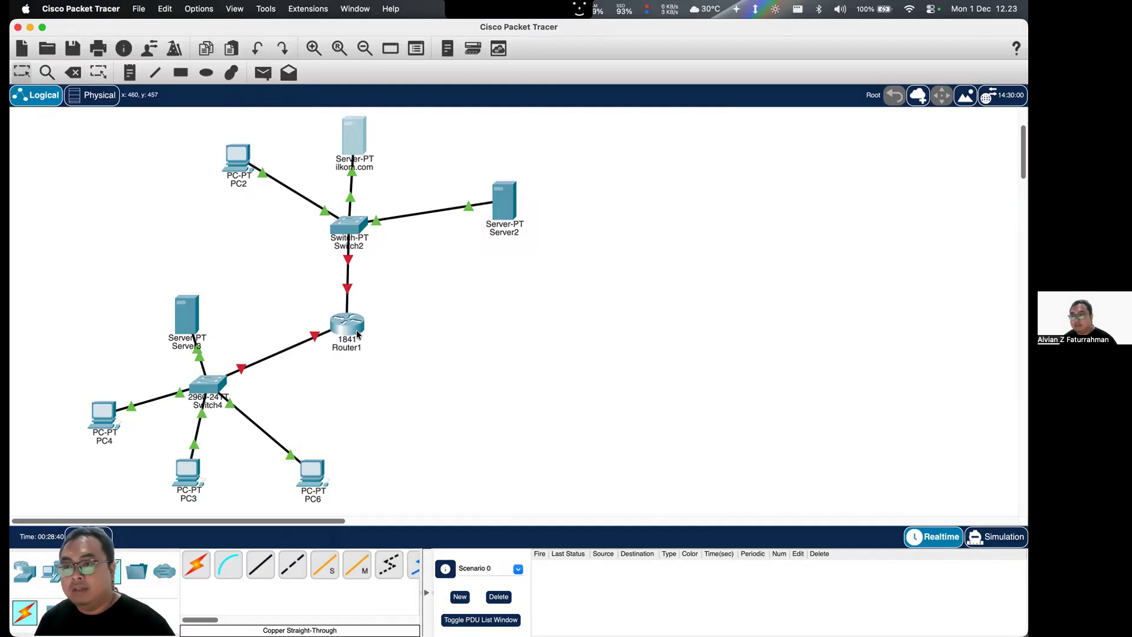
- Enable Router1's FastEthernet0/0 port and give it IPv4 address 192.168.1.15 with subnet mask 255.255.255.0
mouse_move(357, 332)
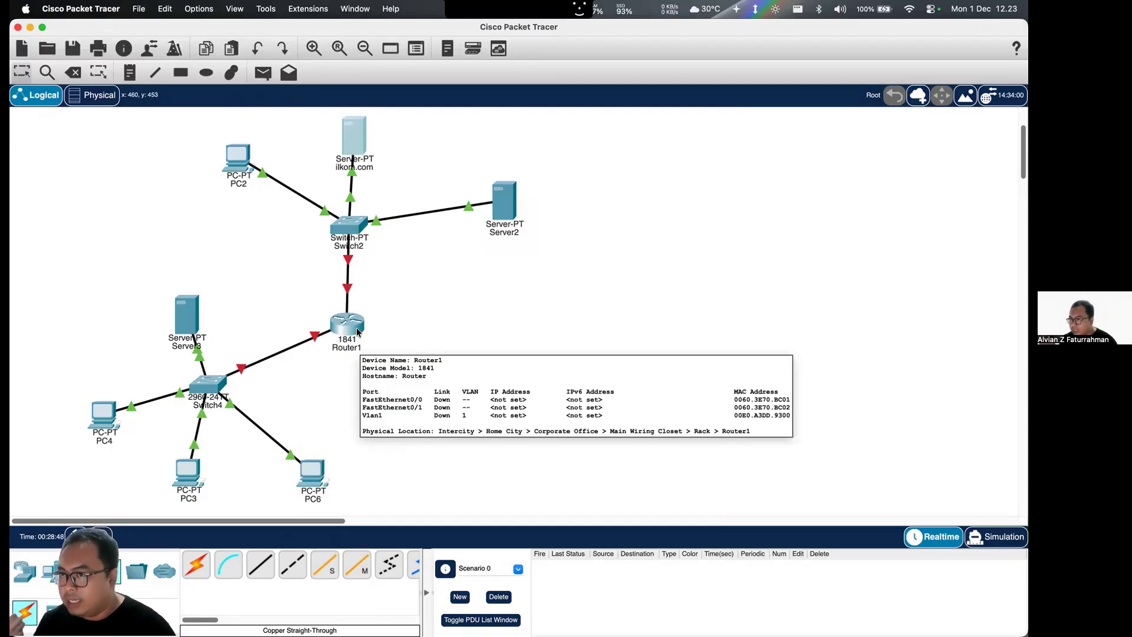
click(358, 333)
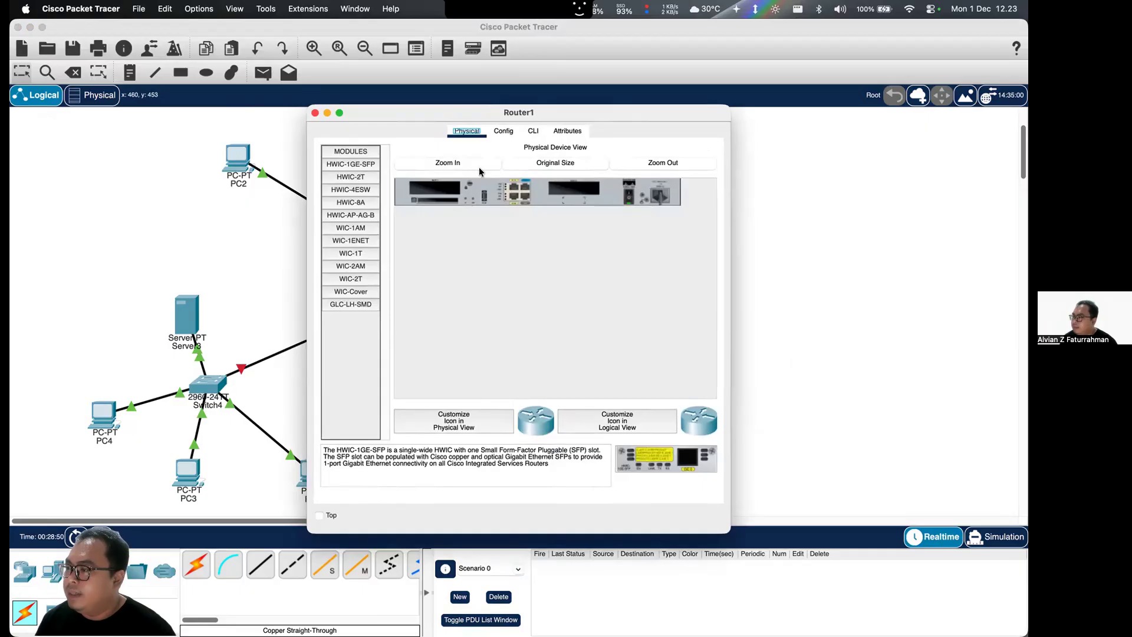
click(505, 131)
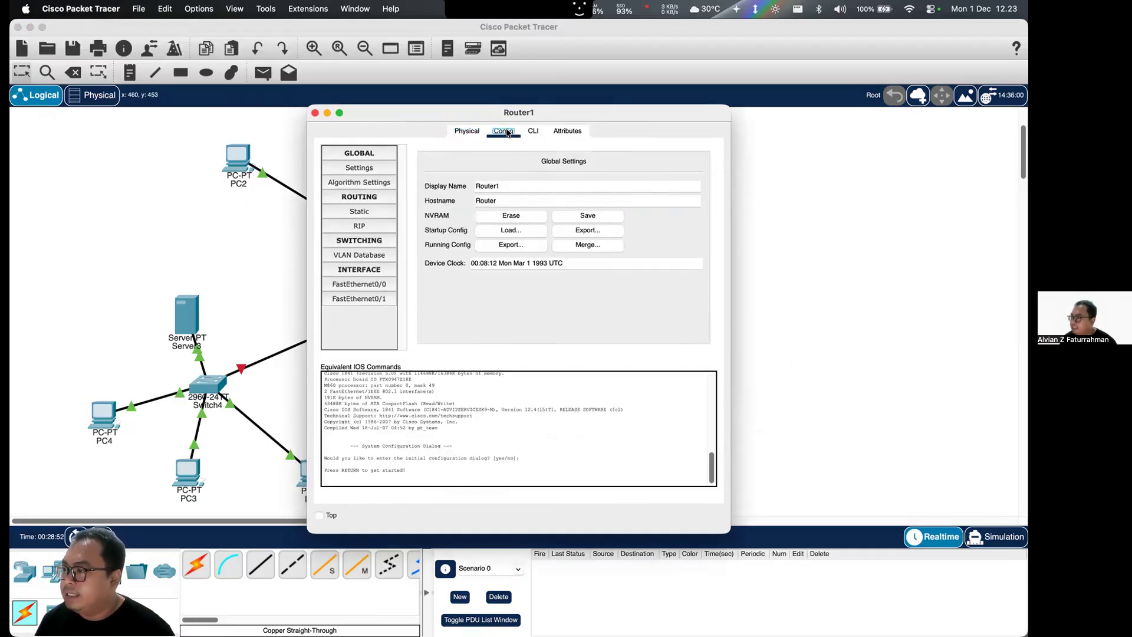
click(374, 285)
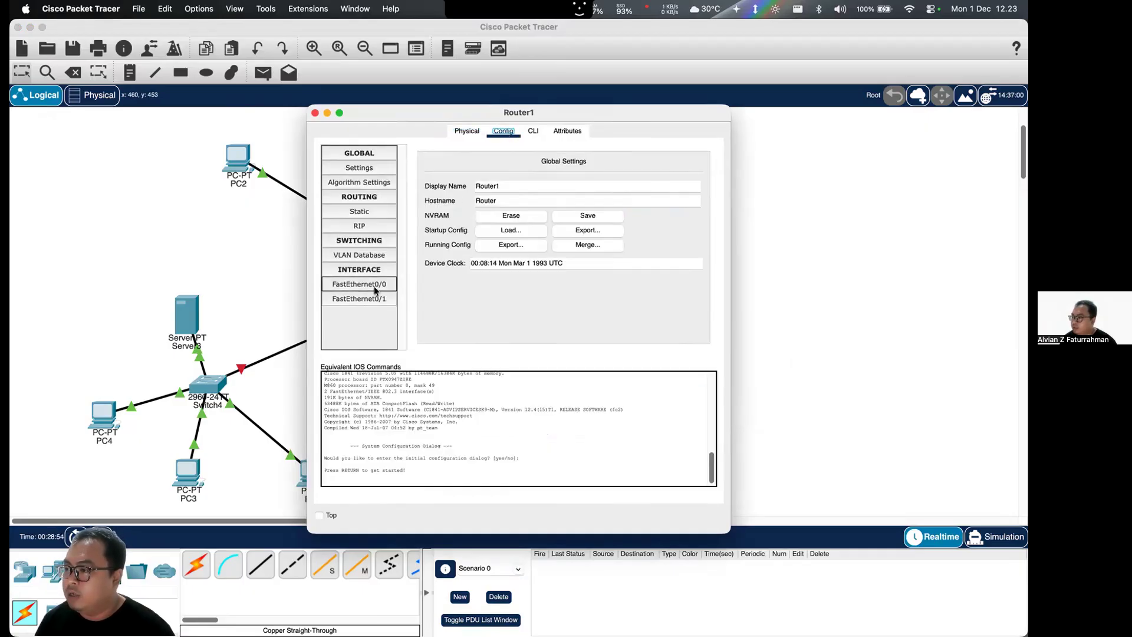
click(708, 168)
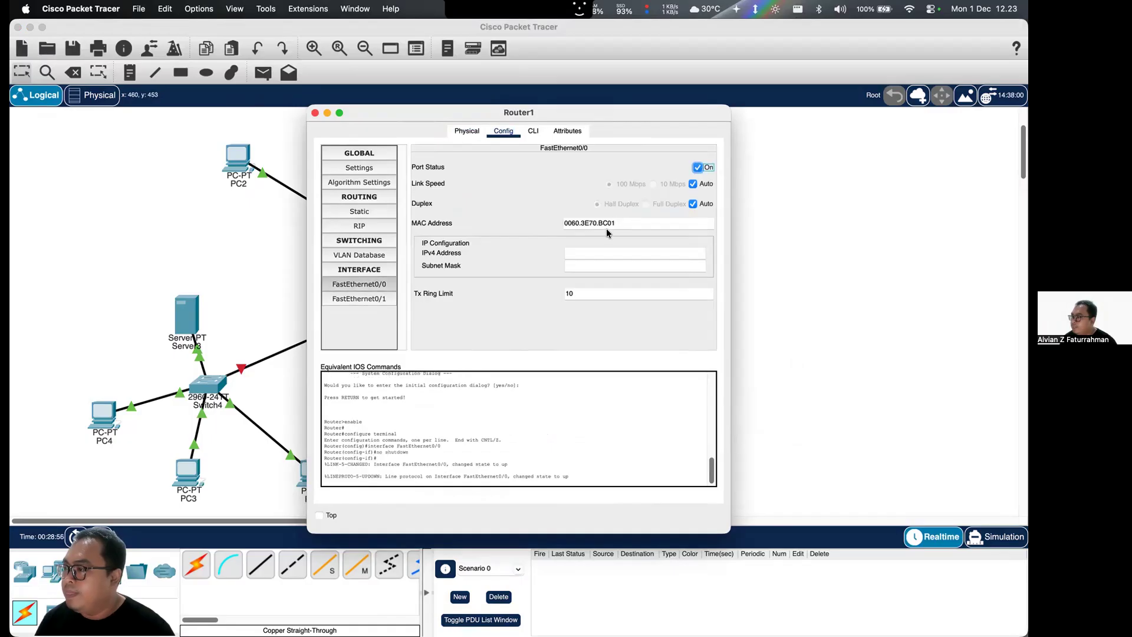
click(597, 248)
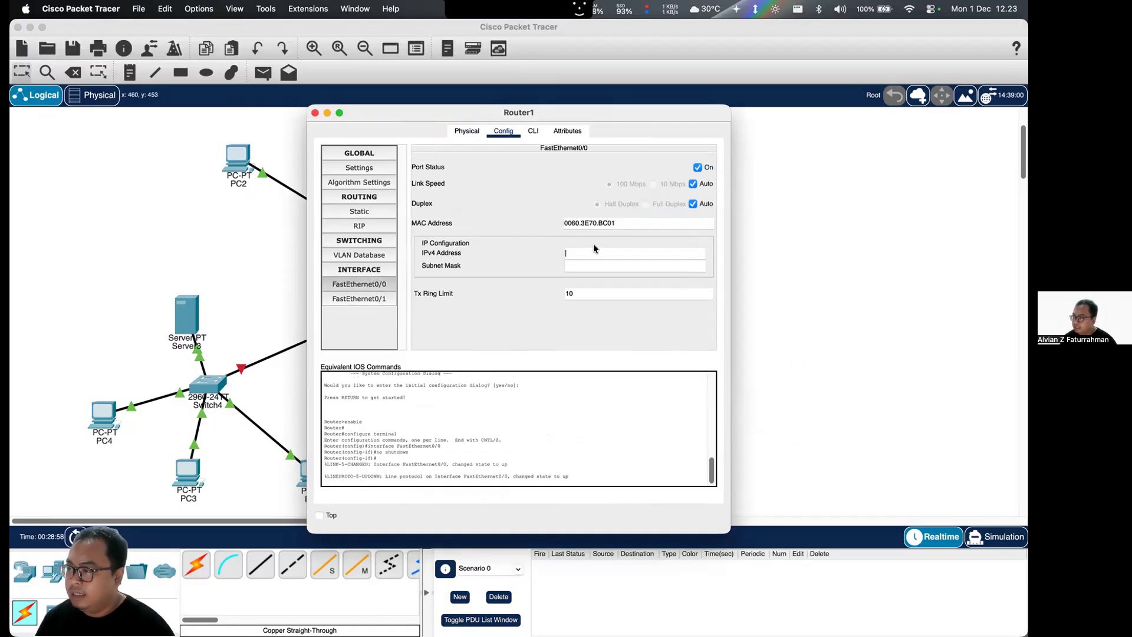
text(192.168.1.)
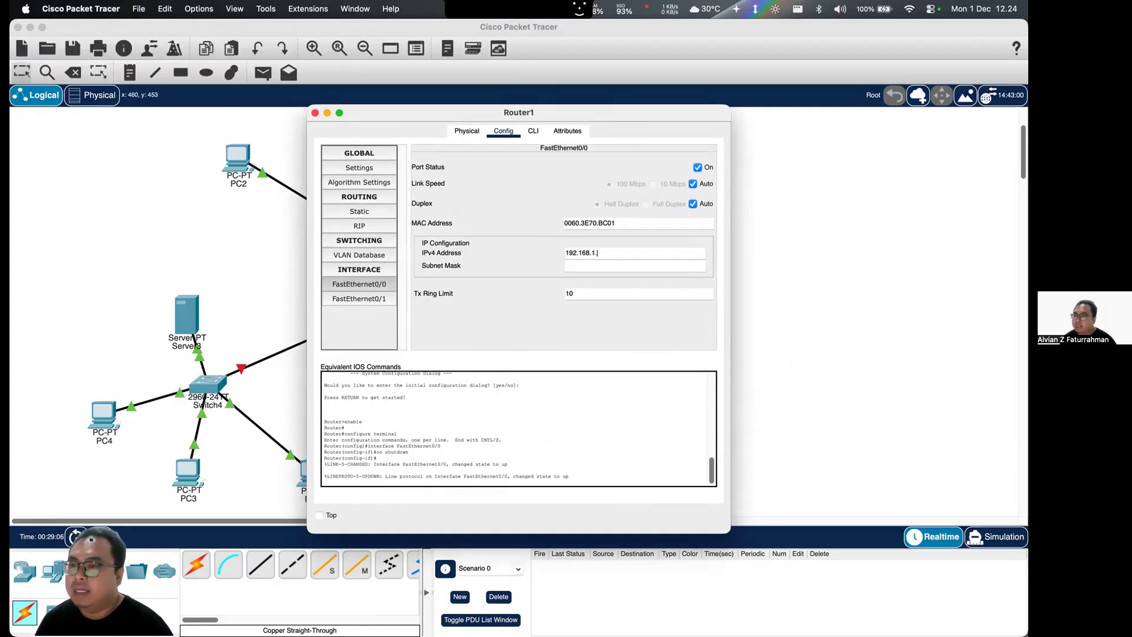
text(15)
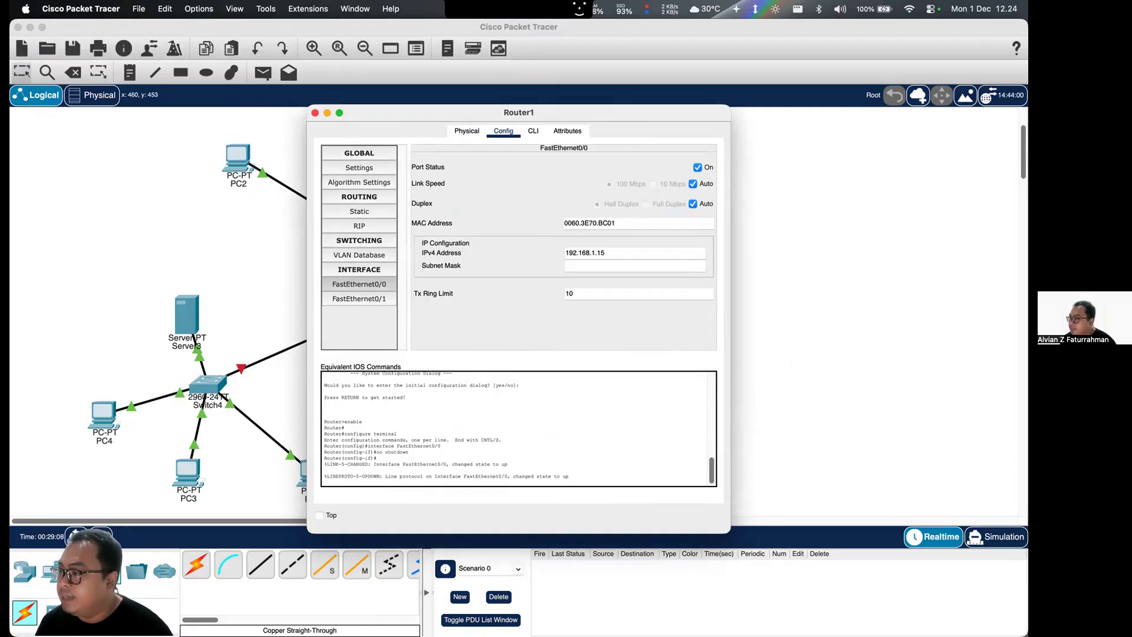
click(591, 264)
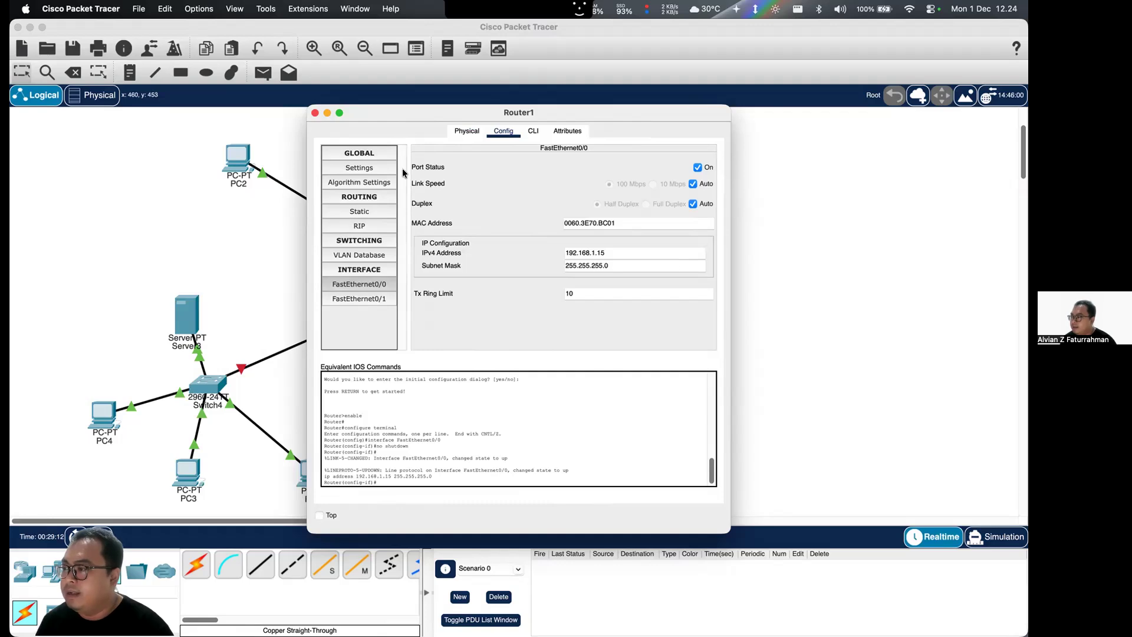
click(315, 113)
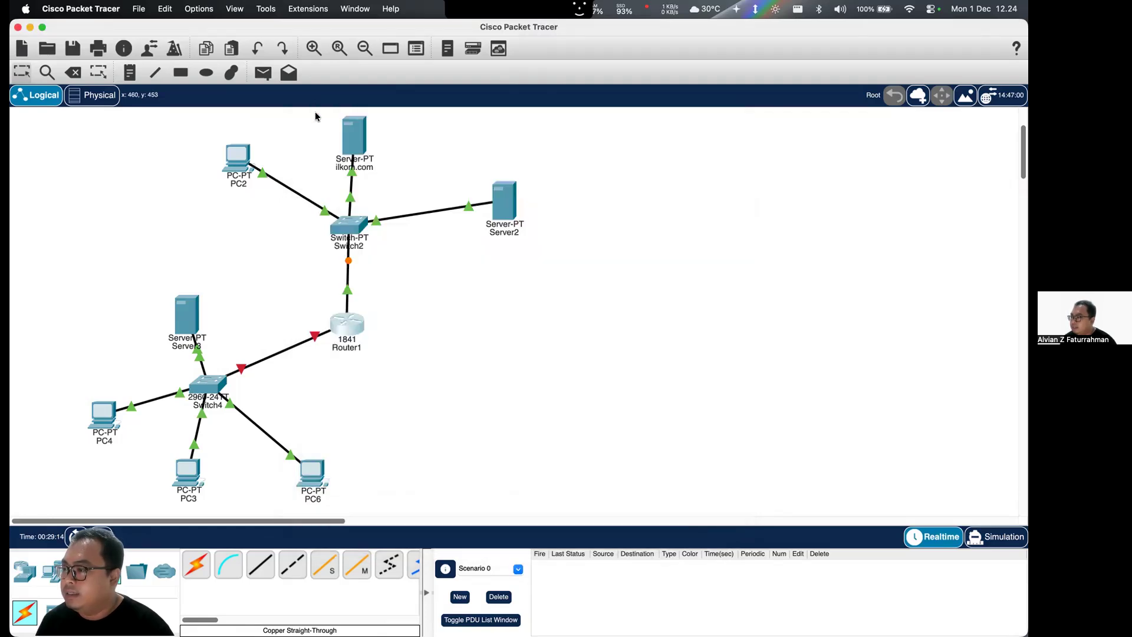
- Assign IPv4 address 10.0.0.15 and subnet mask 255.0.0.0 to Router1's FastEthernet0/1 interface
click(339, 325)
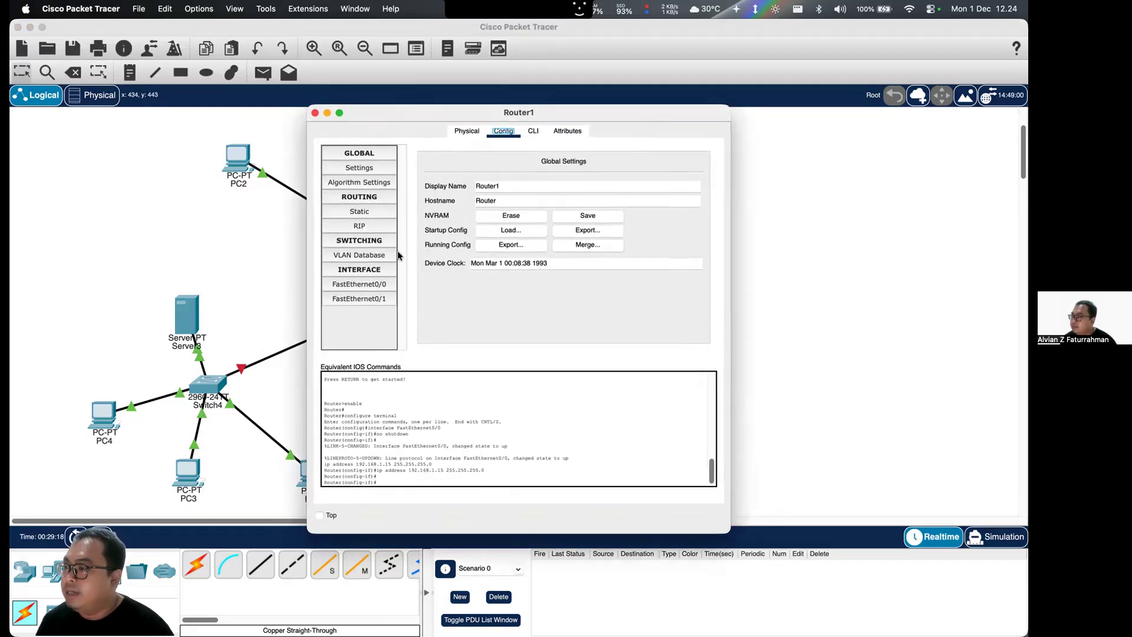
click(363, 299)
click(585, 251)
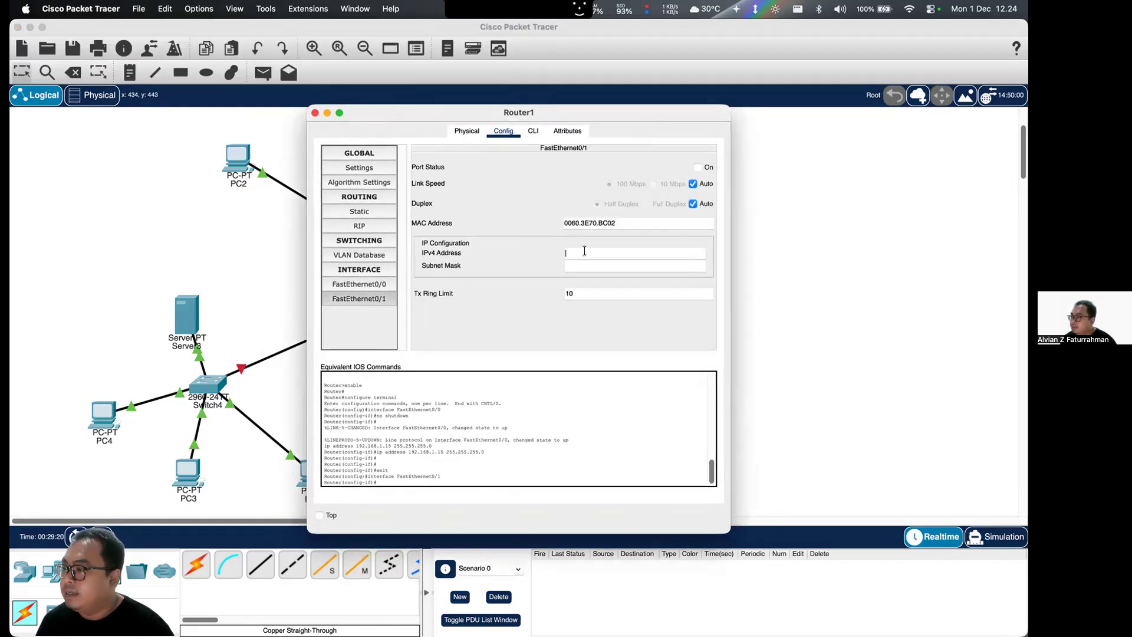
text(10.0.0.15)
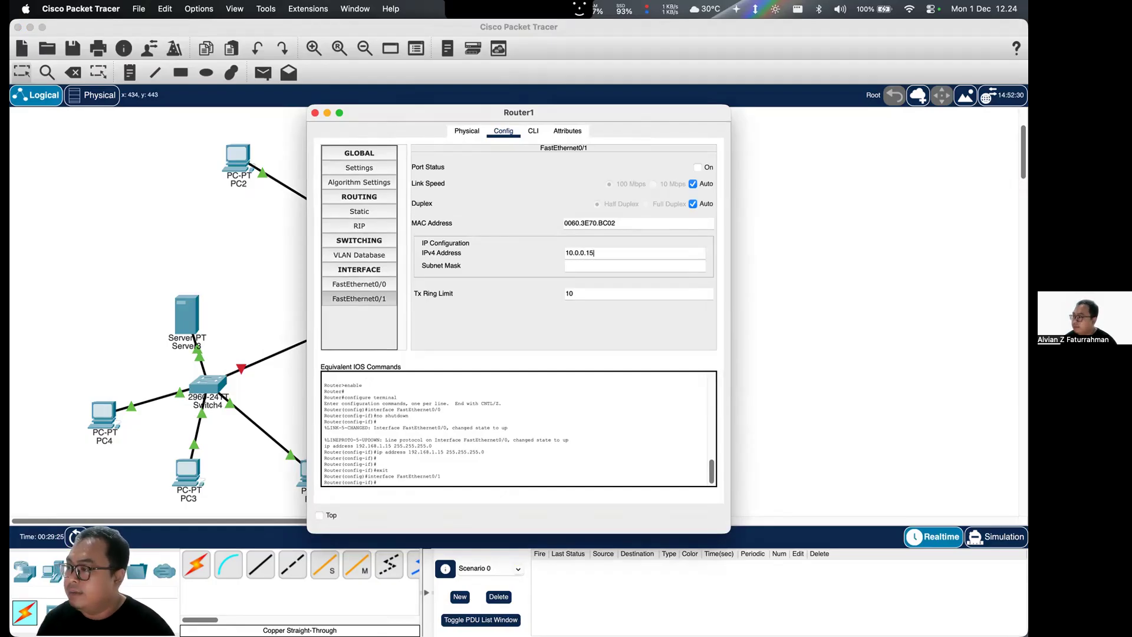
click(629, 263)
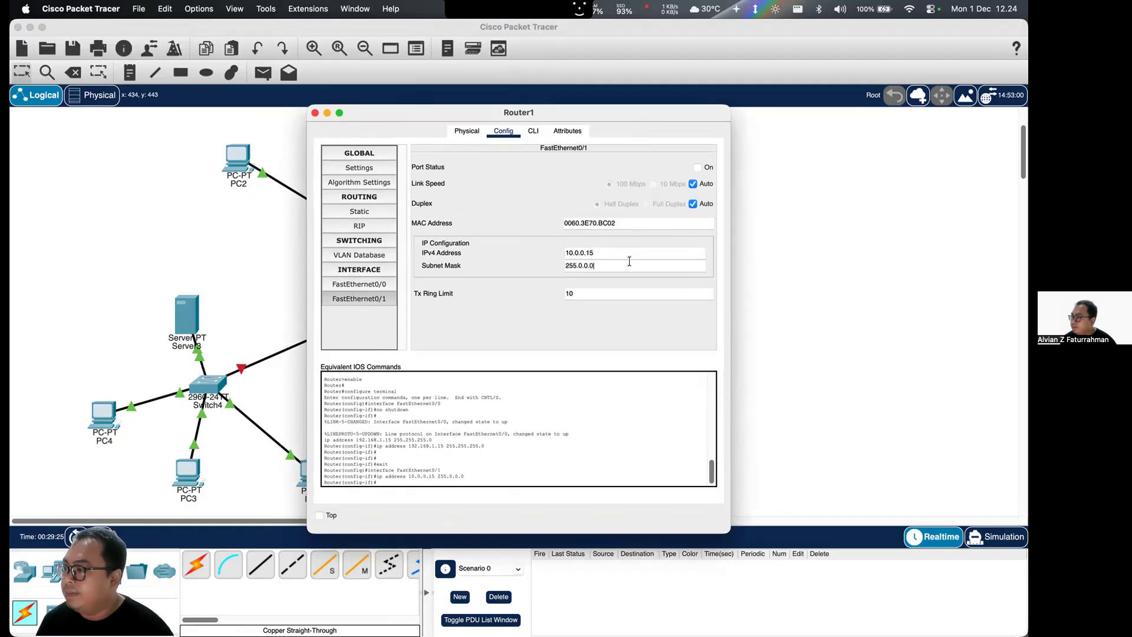
click(315, 113)
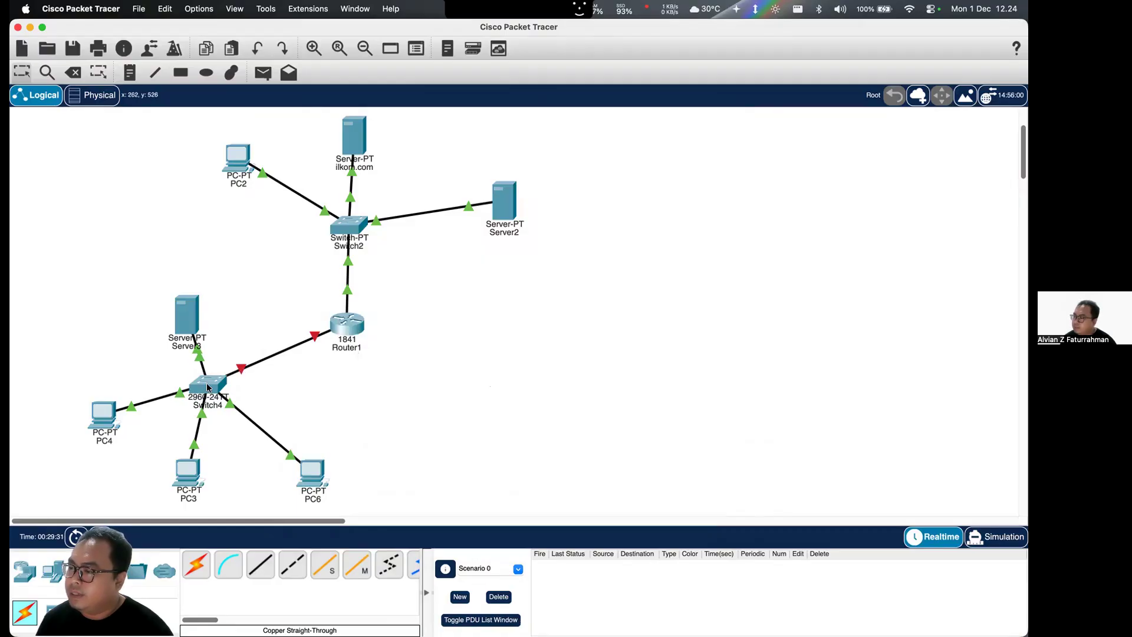
- Check Router1's FastEthernet0/1 settings against the default gateway configured on PC3
click(334, 316)
click(346, 299)
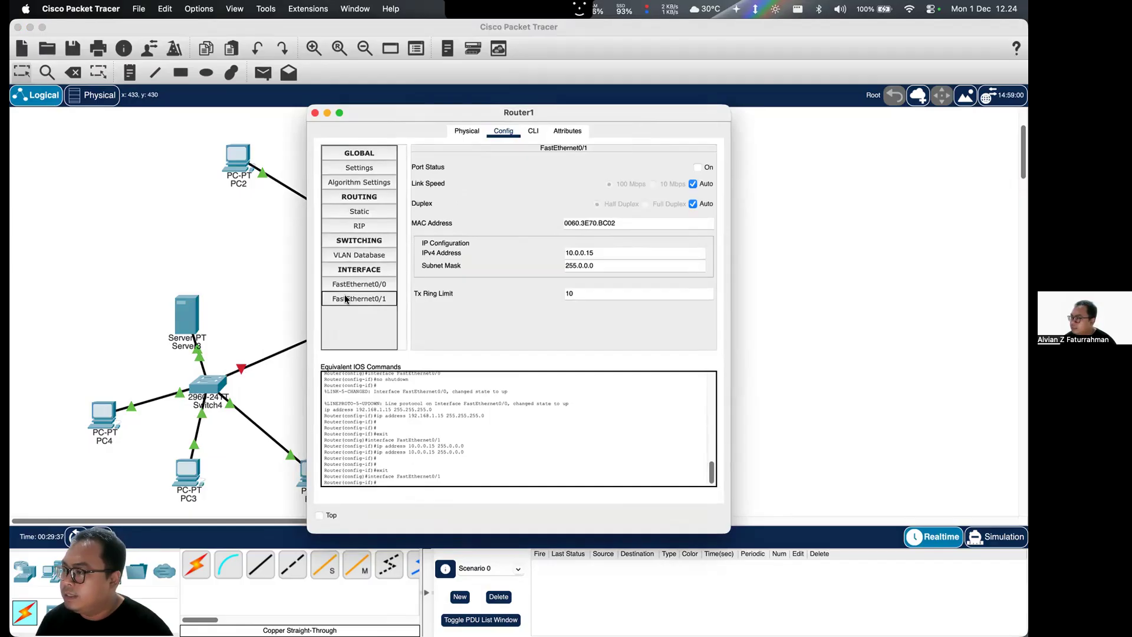
click(314, 113)
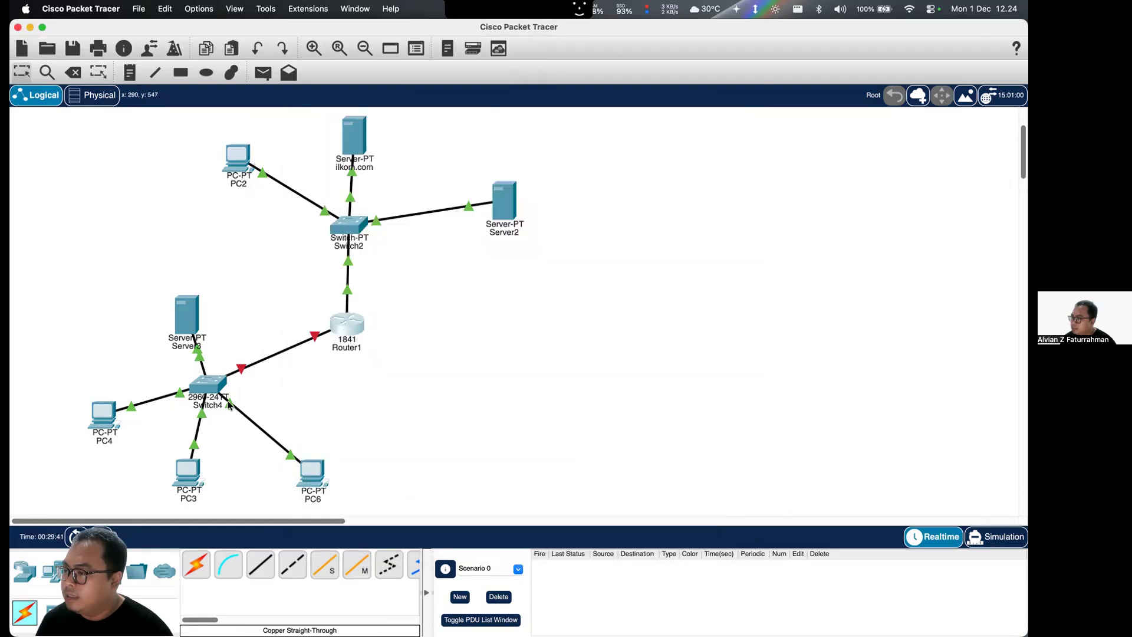
click(193, 471)
double_click(528, 263)
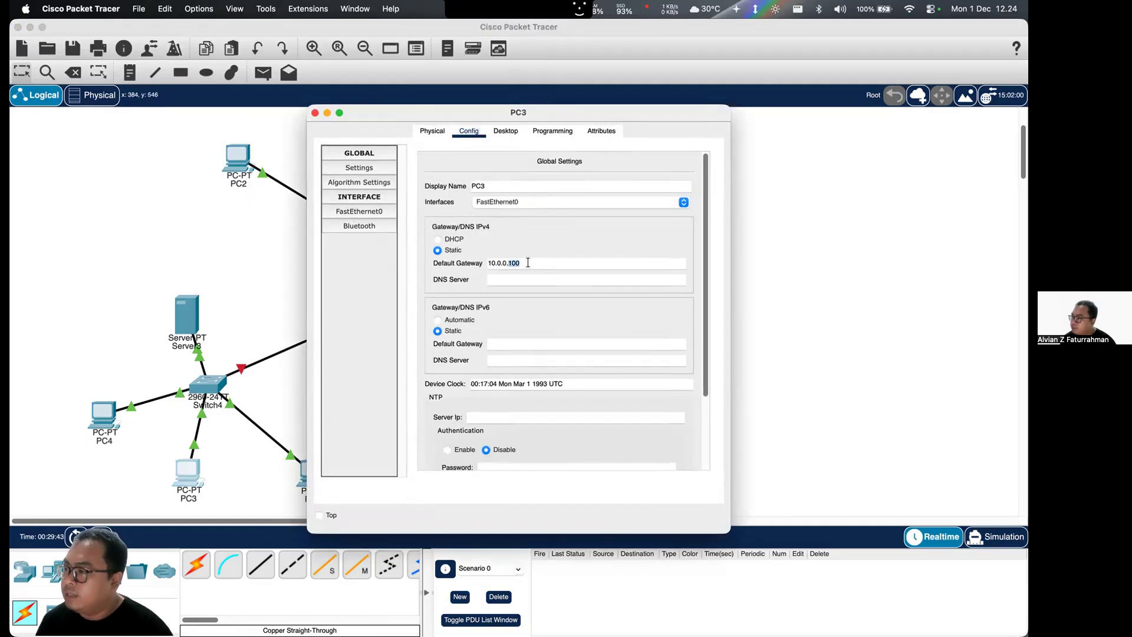
click(314, 112)
click(353, 323)
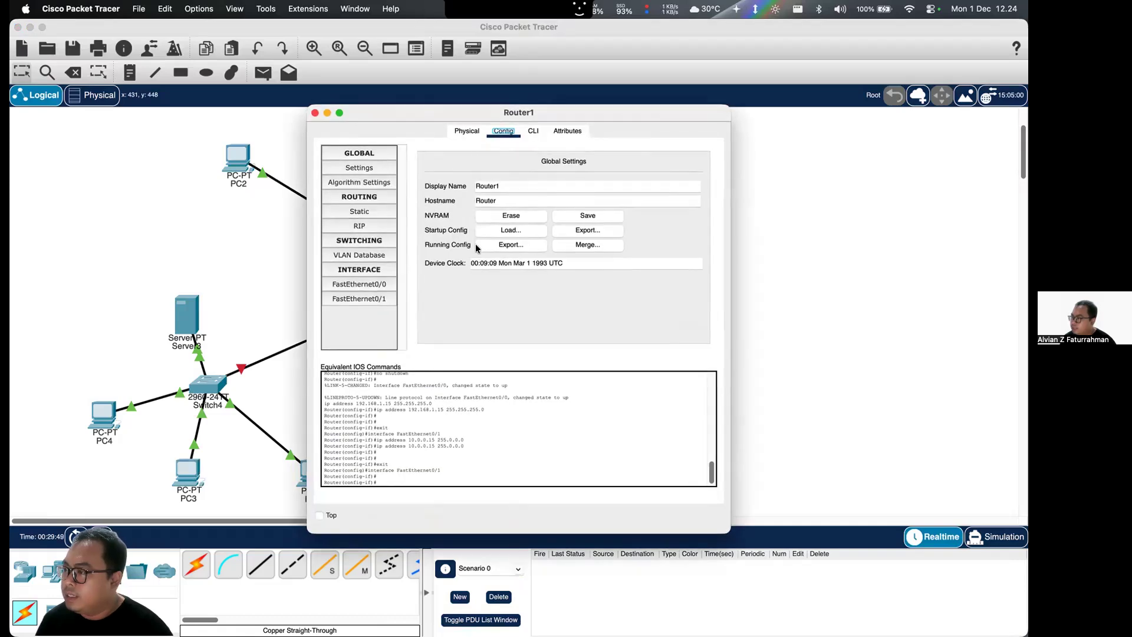
click(316, 113)
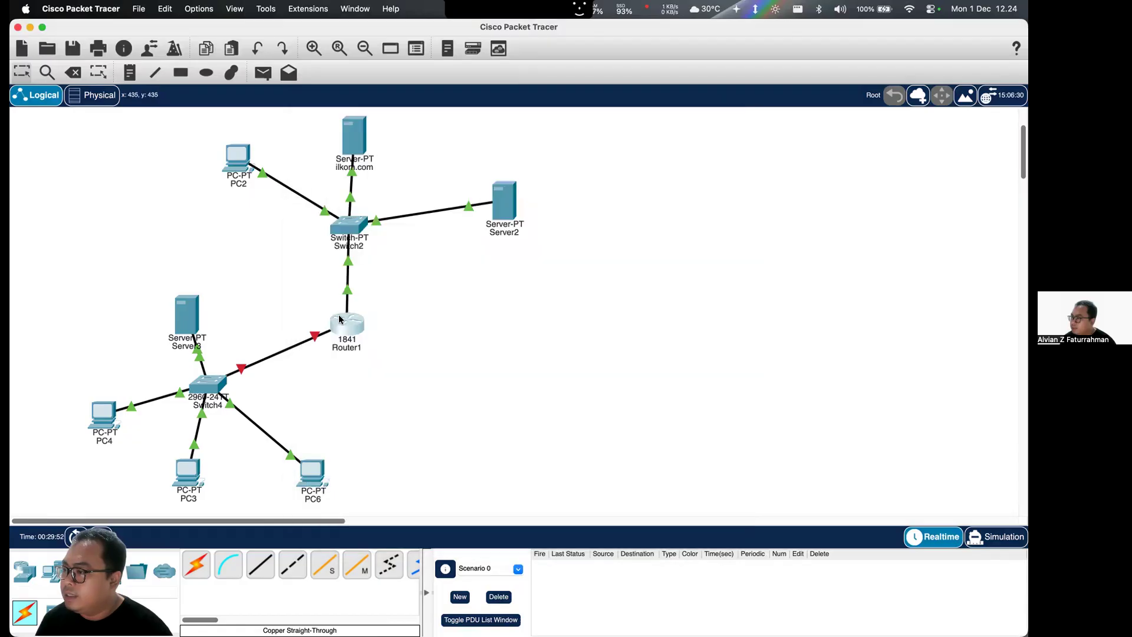
- Compare the IP settings of Router1's FastEthernet0/0 and FastEthernet0/1 interfaces with PC2's default gateway
click(338, 318)
click(356, 297)
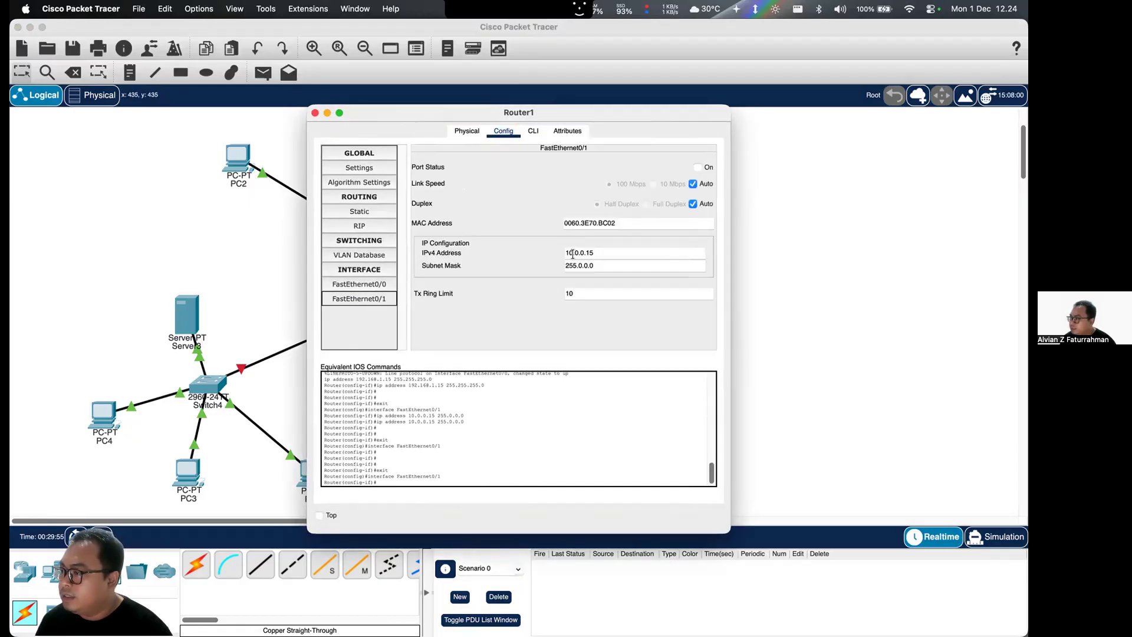
click(615, 253)
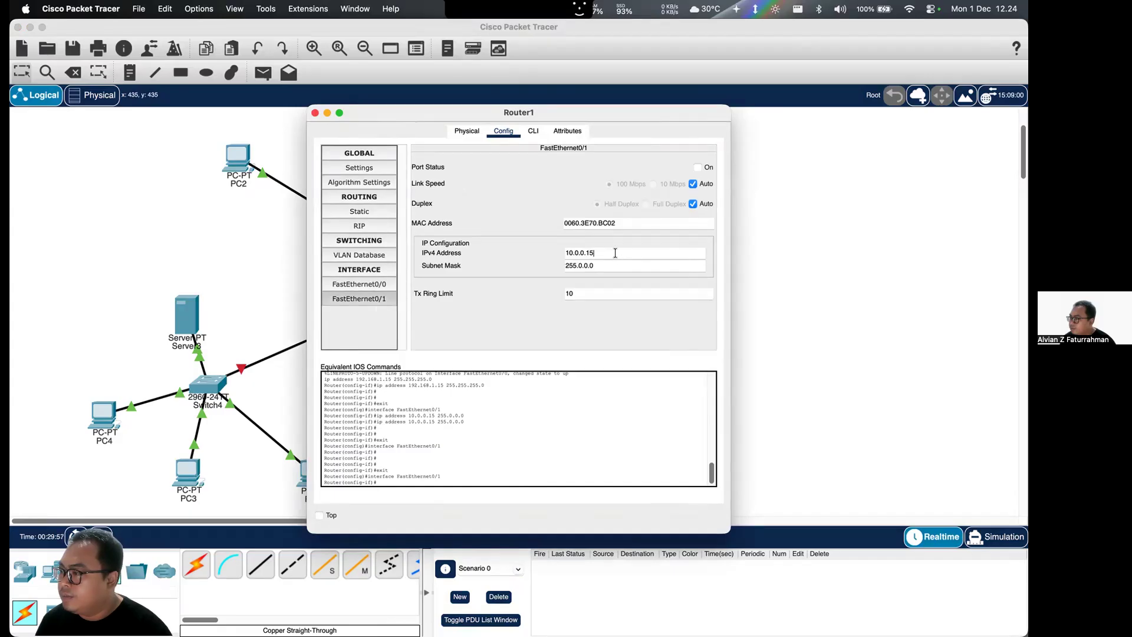
click(389, 283)
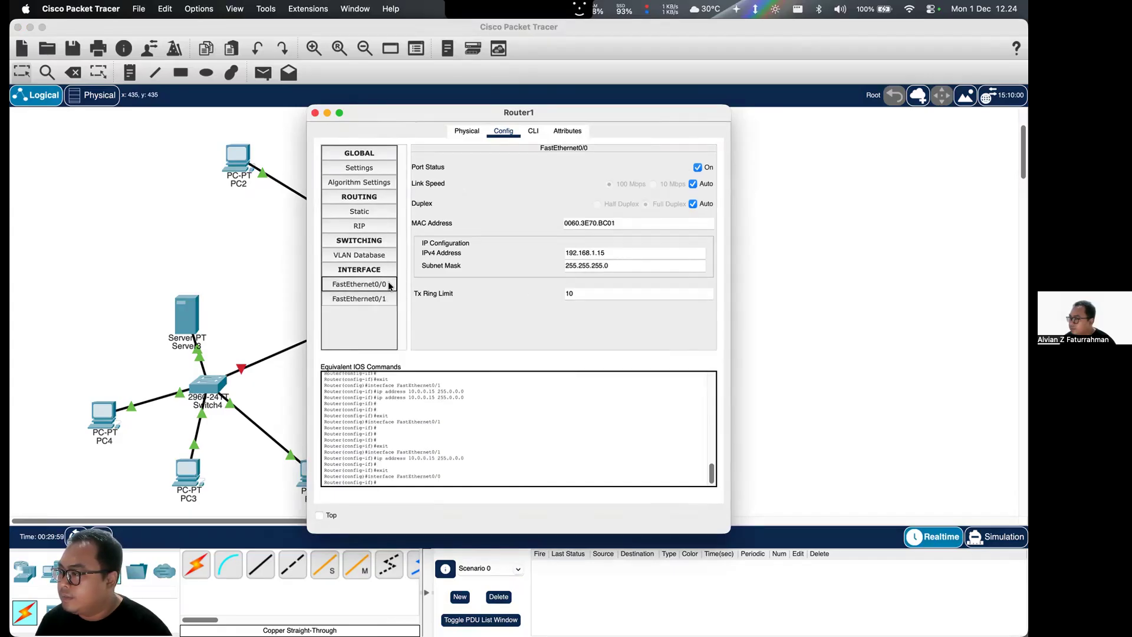
click(379, 298)
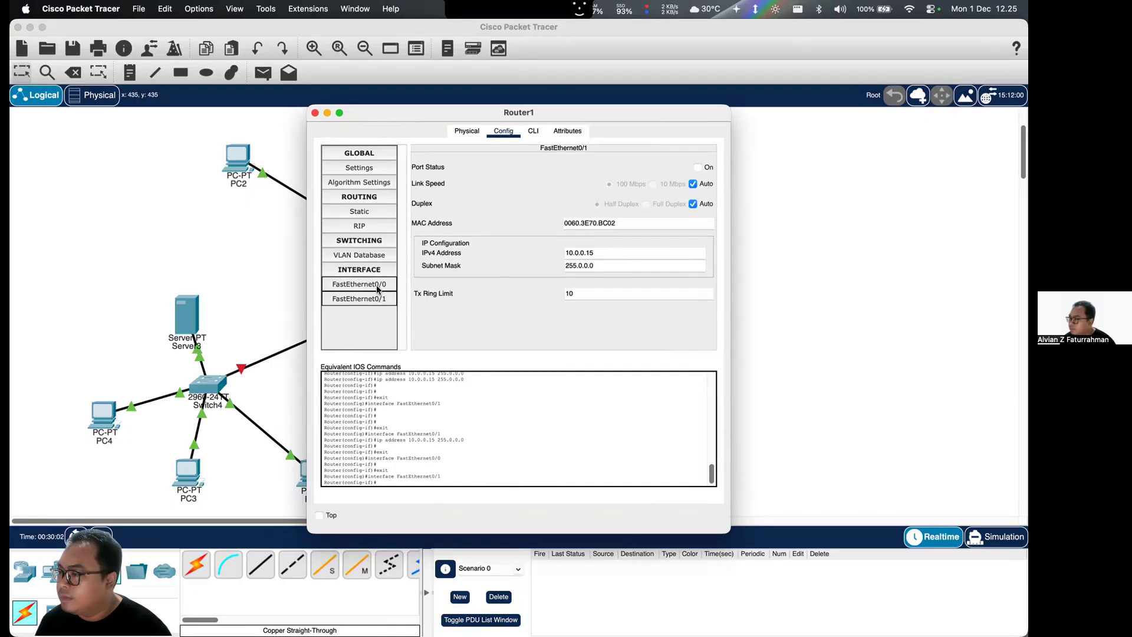
click(315, 112)
click(241, 155)
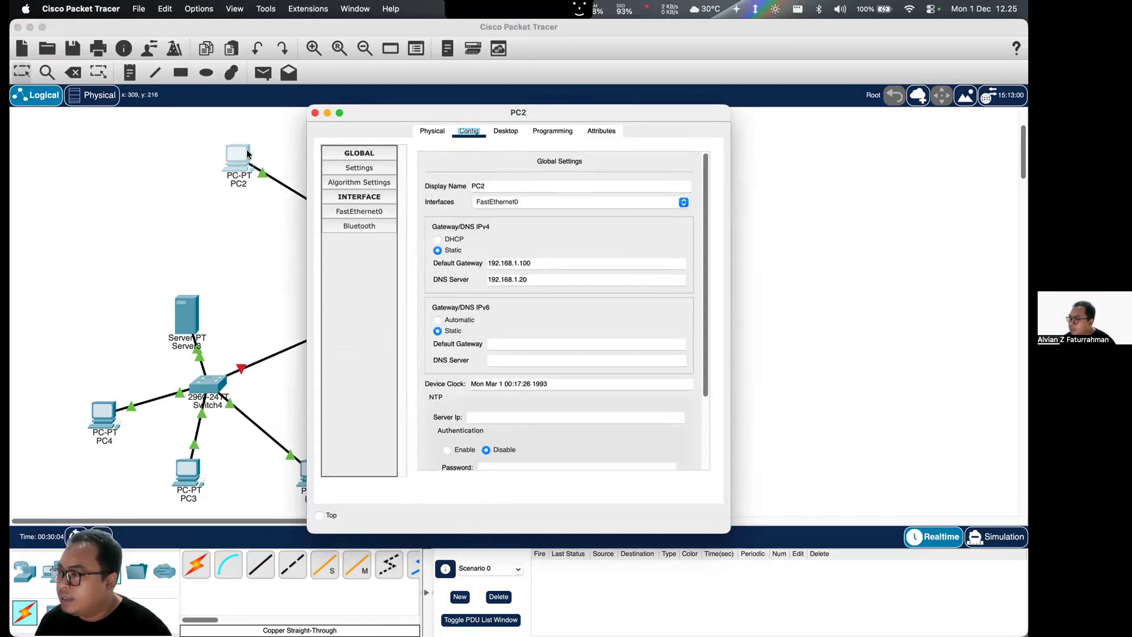
drag(551, 260, 484, 263)
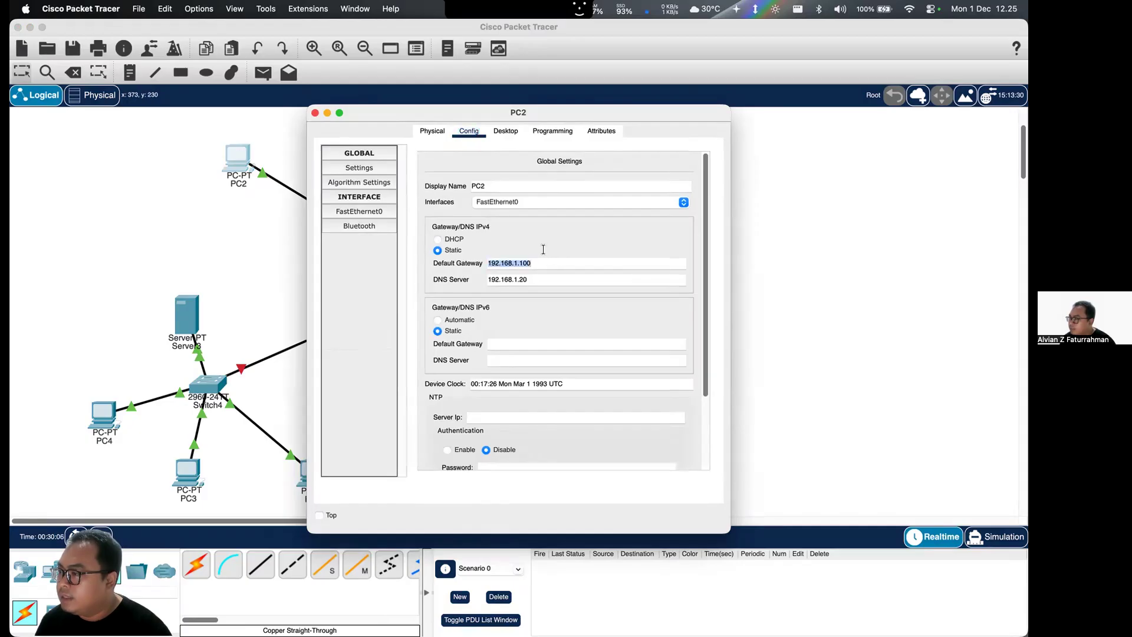
click(315, 113)
- Switch on the port status of Router1's FastEthernet0/1 interface and close the router's settings
click(345, 318)
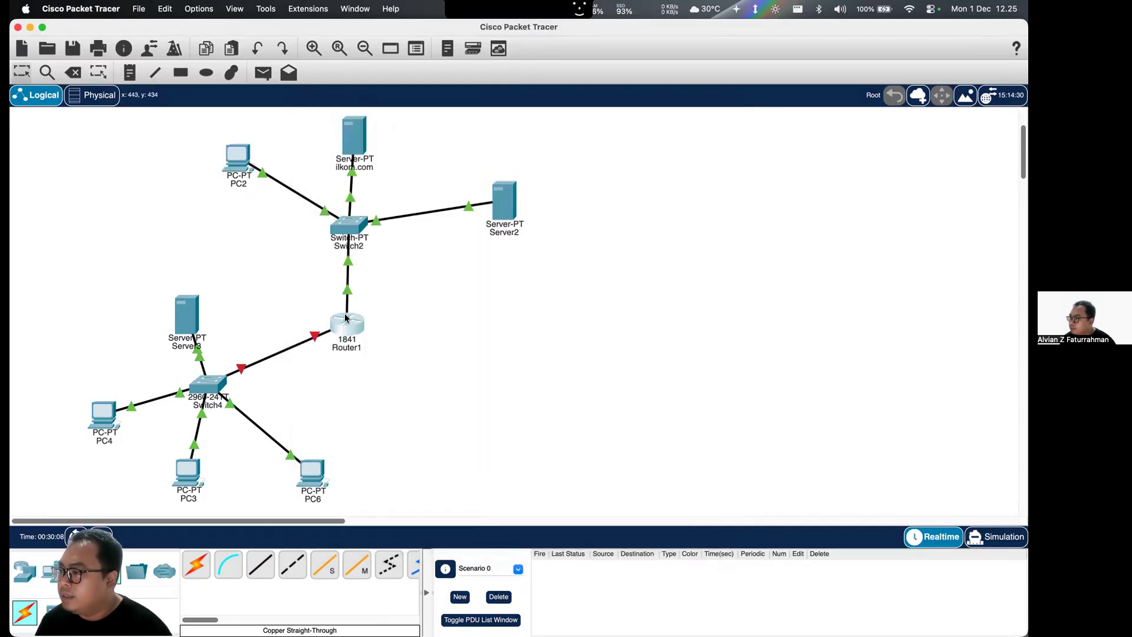
click(379, 296)
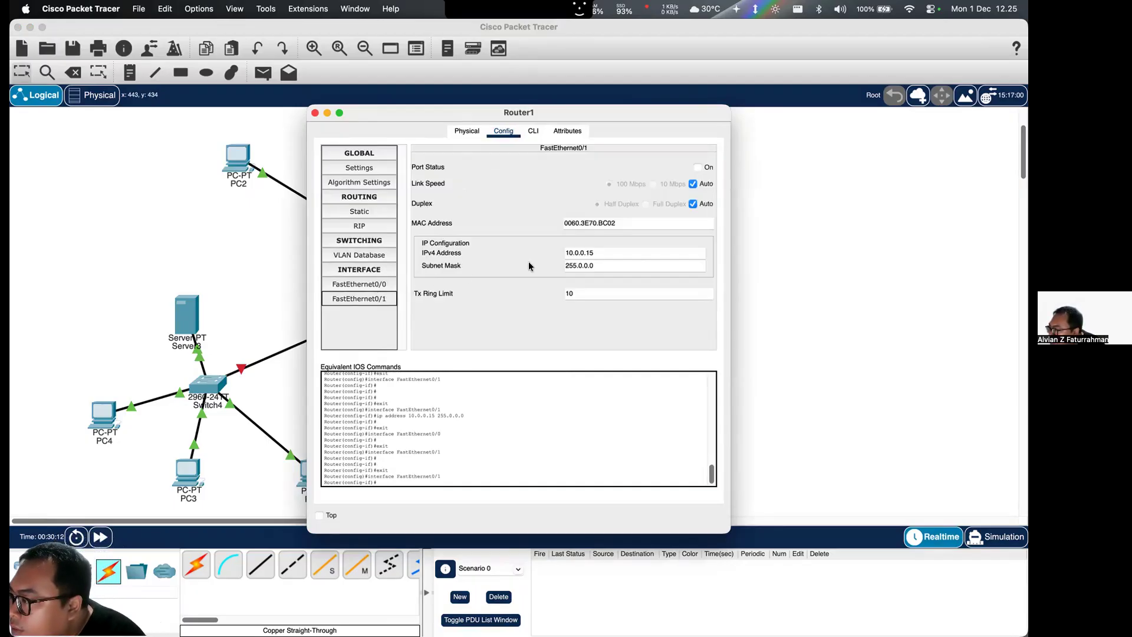
click(696, 168)
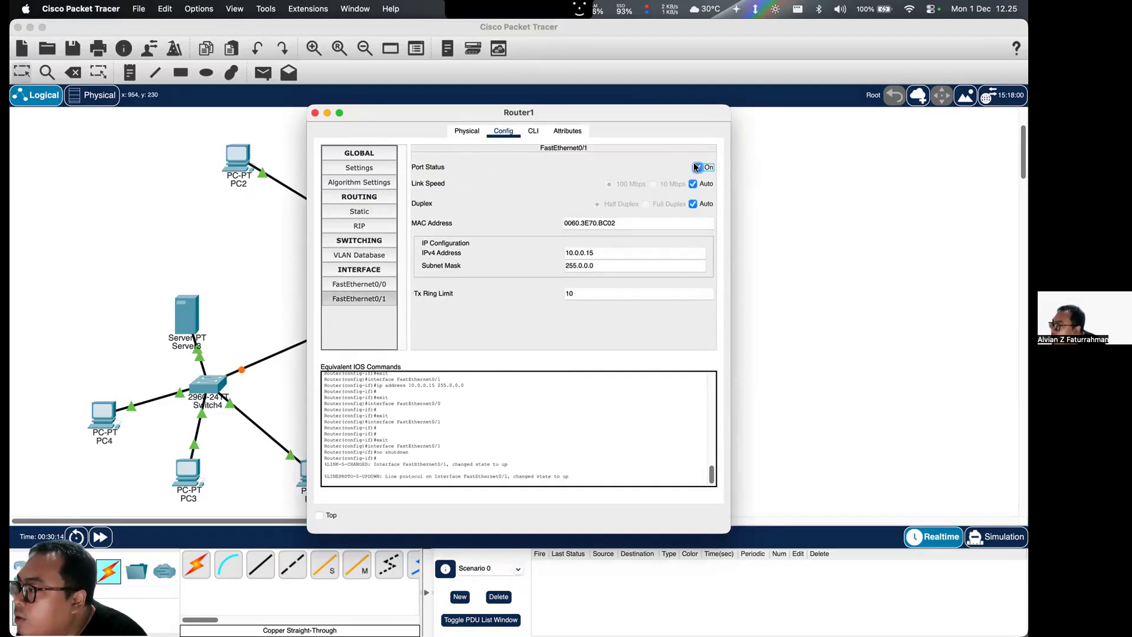
click(316, 112)
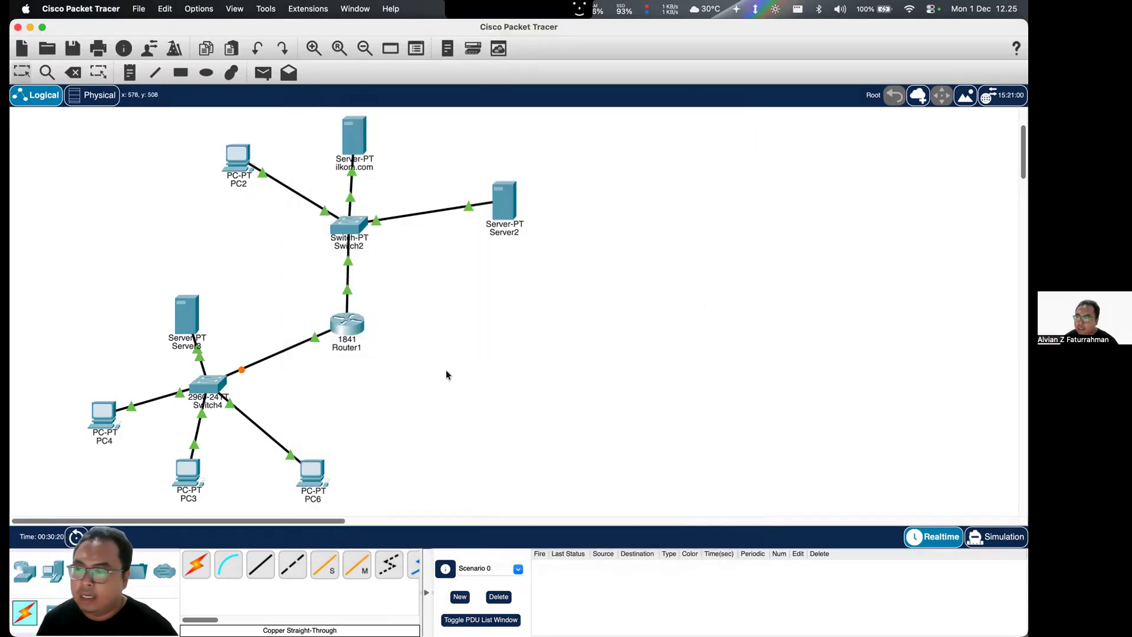
- Check the server name in the assignment's topology diagram and rename Server3 as pendikom.com
key(ctrl+Up)
click(443, 259)
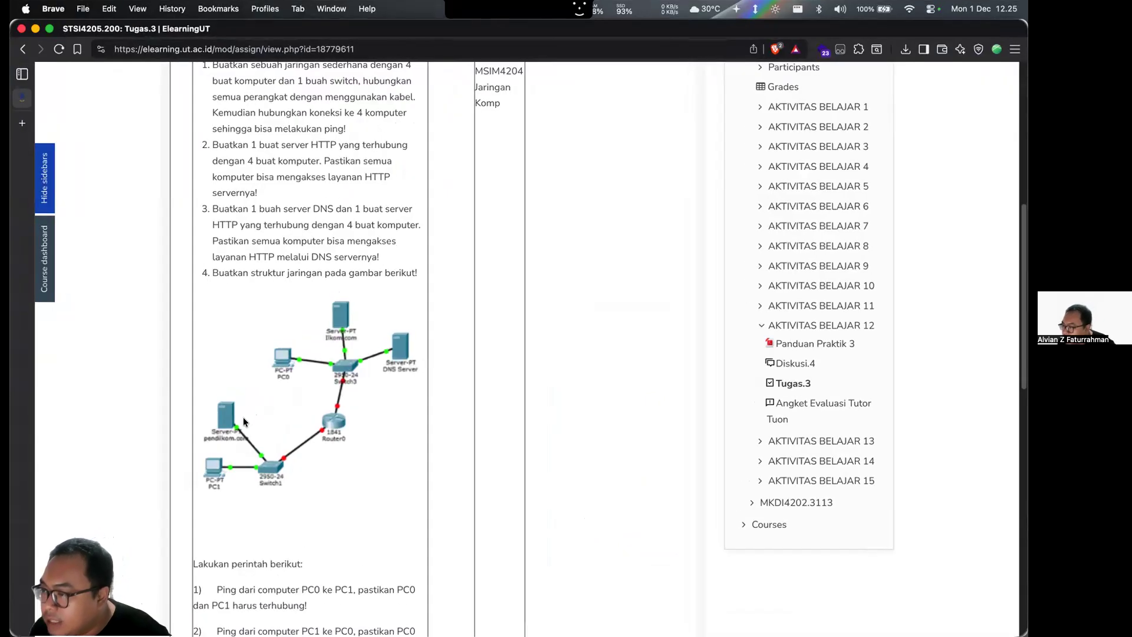
key(ctrl+Up)
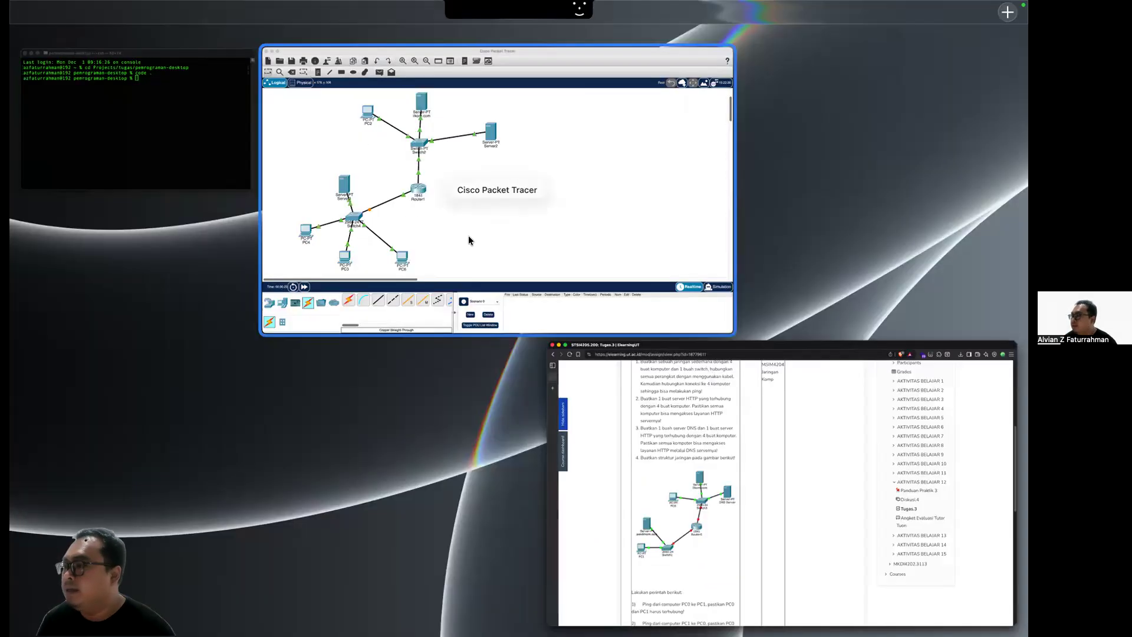
click(468, 235)
click(187, 313)
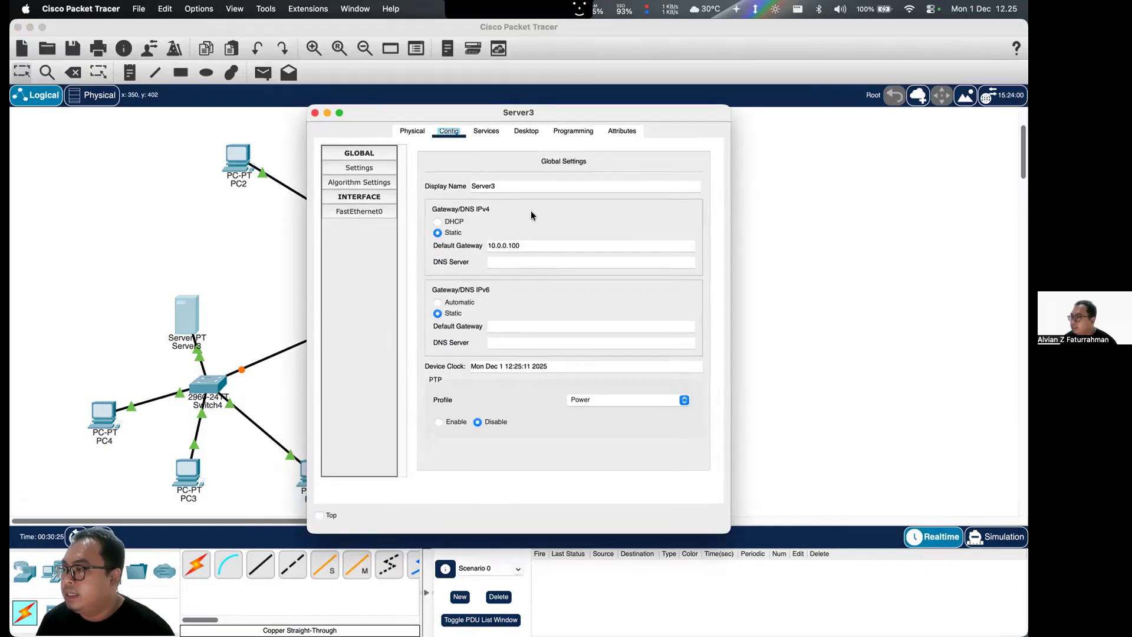
double_click(518, 187)
text(pe)
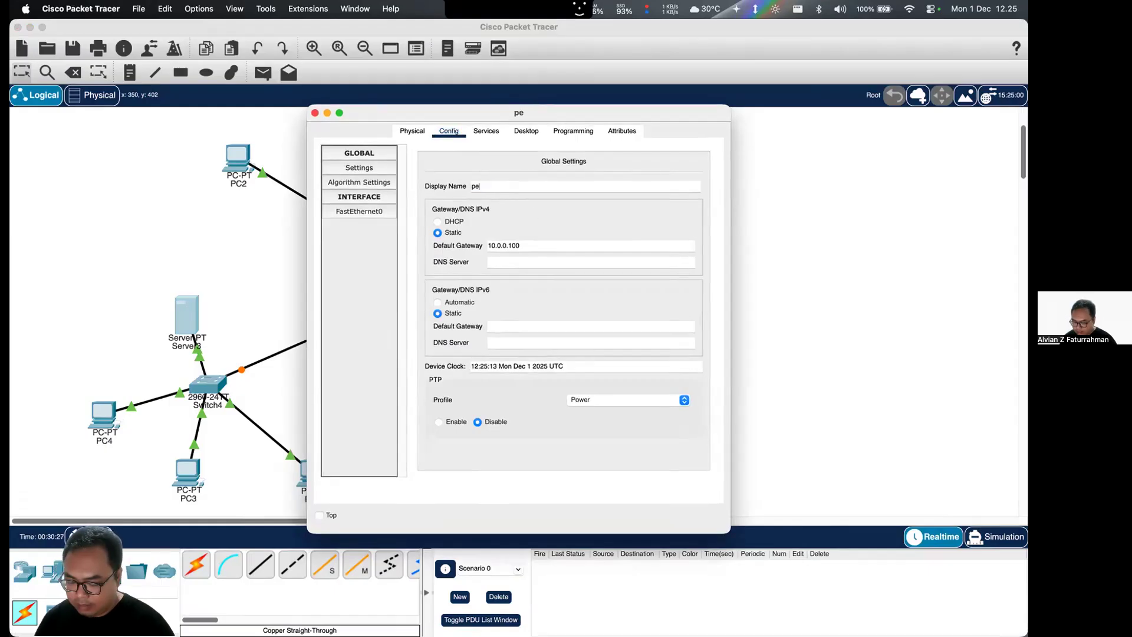
text(ndikom.com)
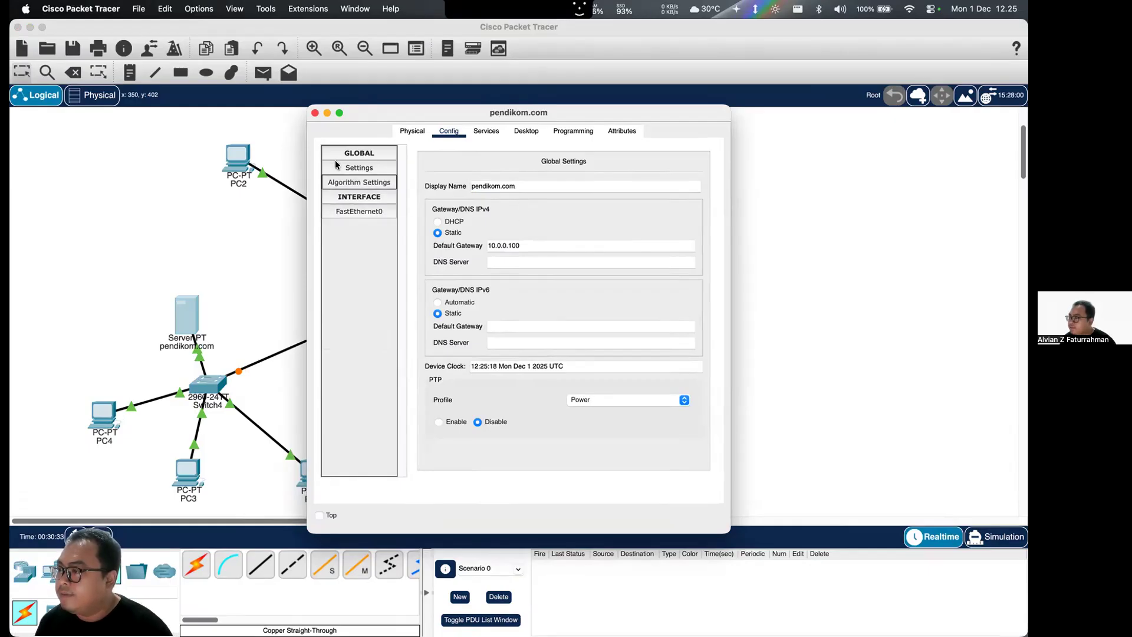
click(316, 113)
- Copy Server2's IPv4 address and set it, 192.168.1.20, as the DNS server of pendikom.com
click(504, 195)
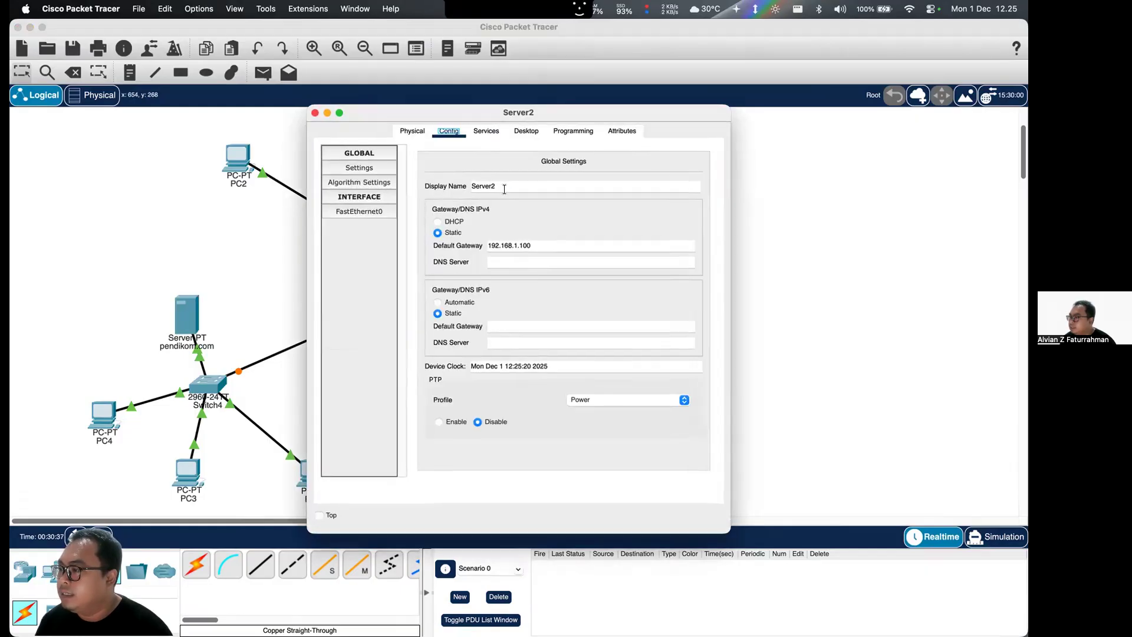
click(372, 211)
triple_click(611, 271)
key(ctrl+c)
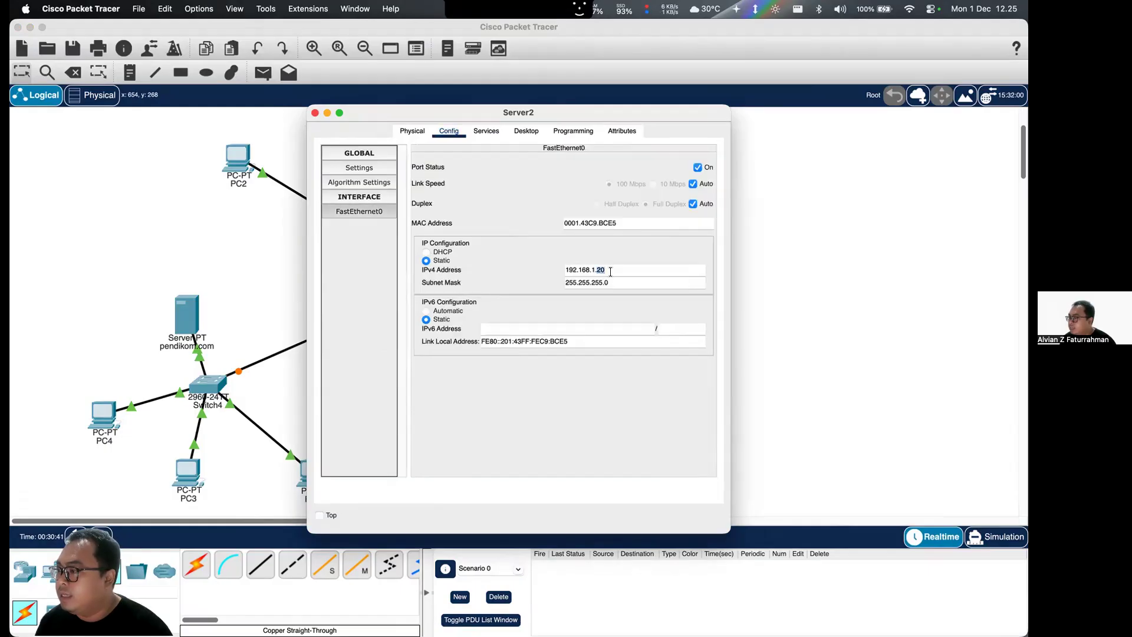
click(316, 112)
click(186, 313)
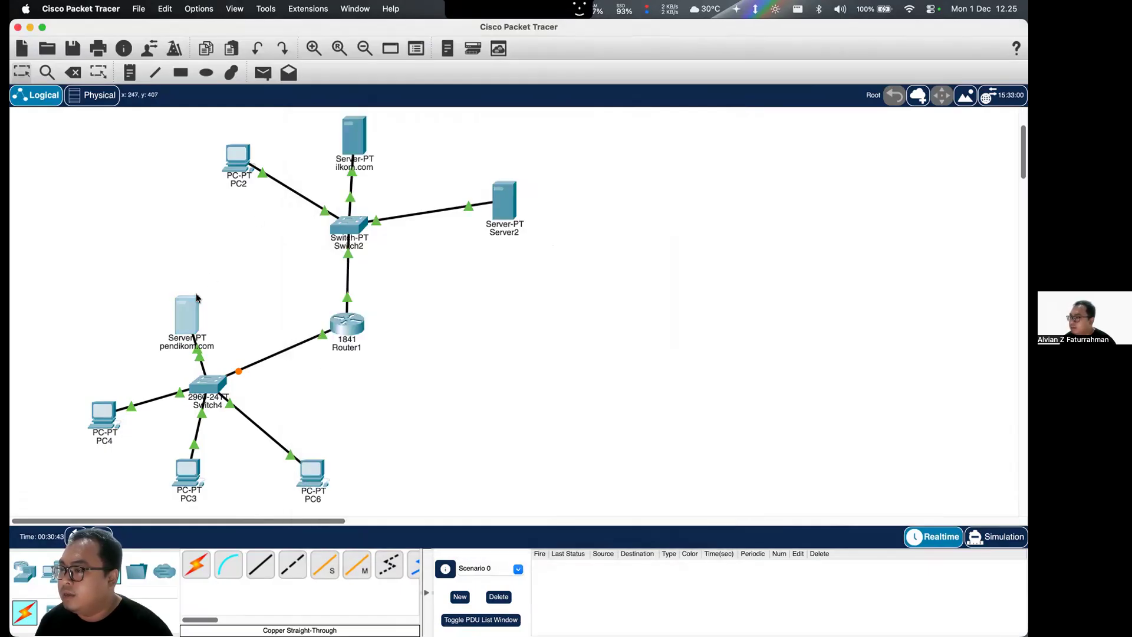
click(524, 260)
key(ctrl+v)
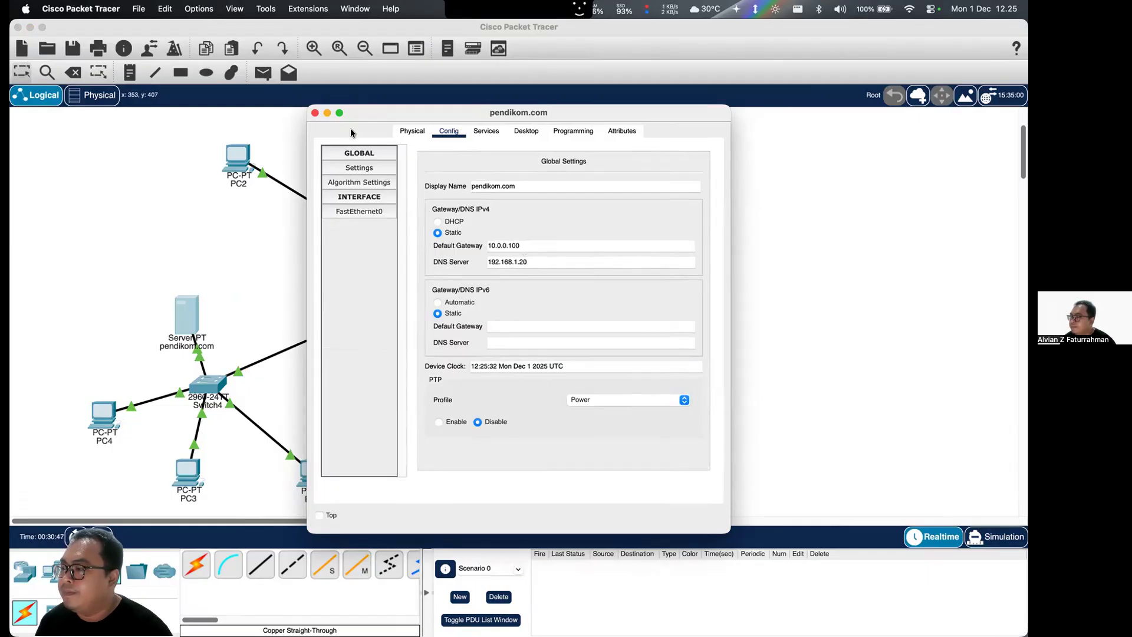
- Clear the IPv4 DNS server entry of pendikom.com and close its settings
key(BackSpace)
key(BackSpace)
key(BackSpace)
key(BackSpace)
key(BackSpace)
key(BackSpace)
key(BackSpace)
key(BackSpace)
key(BackSpace)
key(BackSpace)
key(BackSpace)
key(BackSpace)
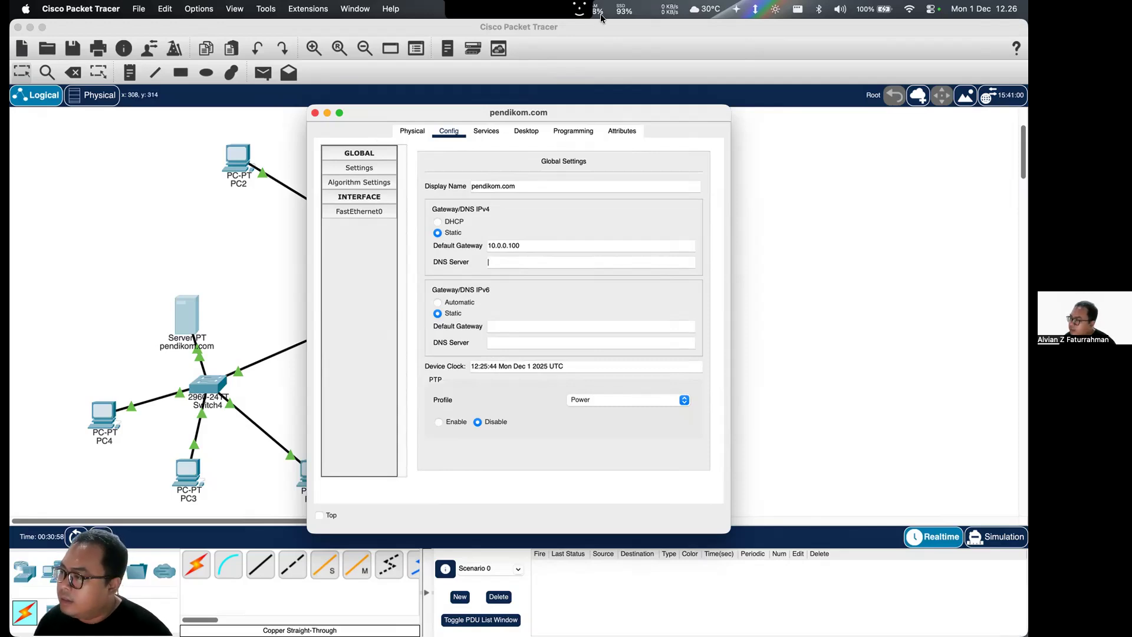
click(316, 114)
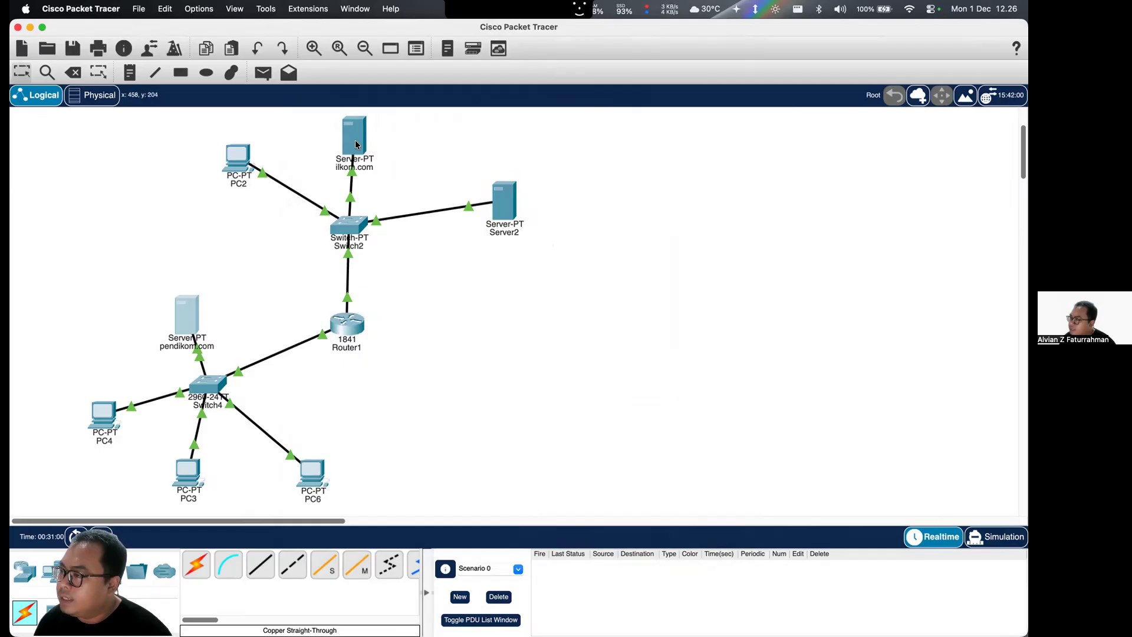
- Check the FastEthernet0 and global IP settings of the ilkom.com server
click(355, 140)
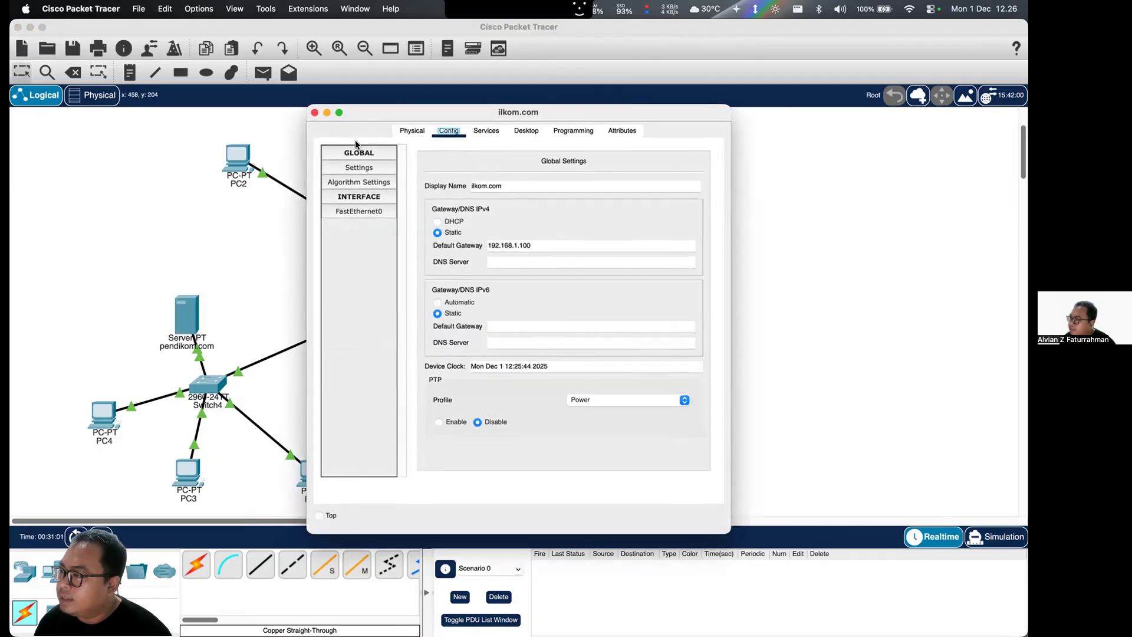
click(369, 210)
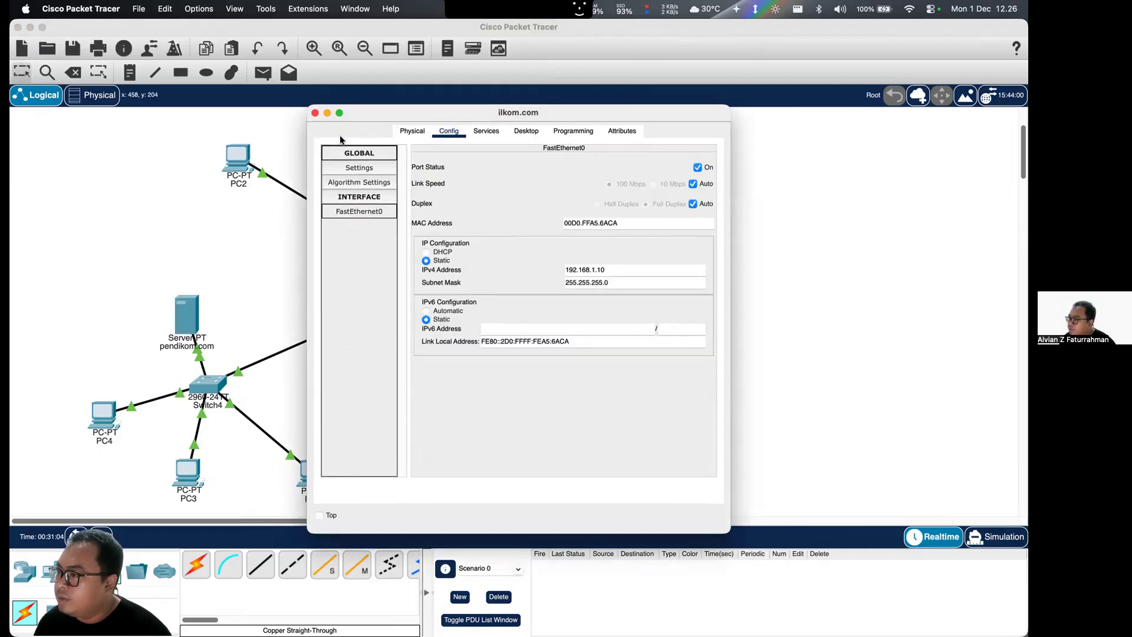
click(374, 182)
click(373, 168)
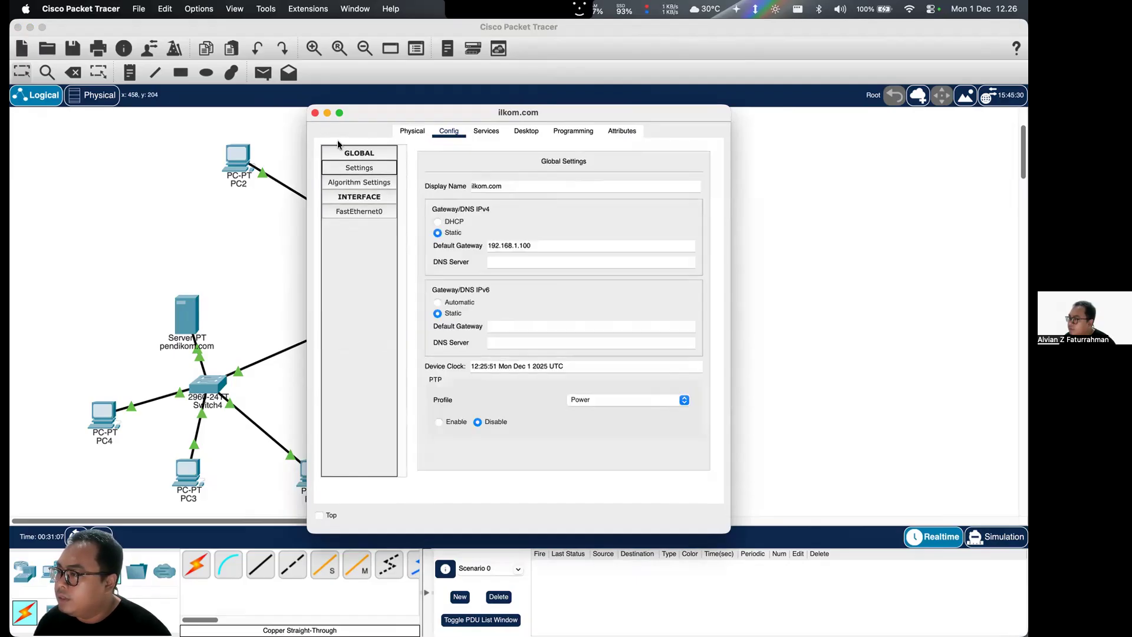
click(315, 113)
- Name a new A record puendilkom.com in Server2's DNS service, consulting the assignment's topology diagram for the server name
click(508, 200)
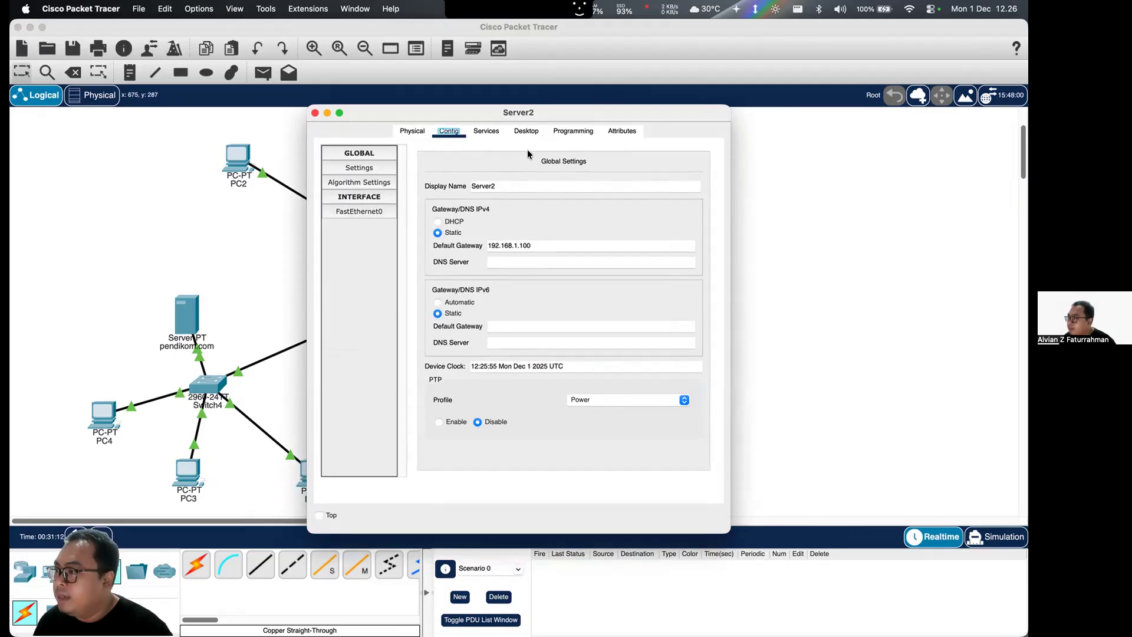
click(486, 131)
click(355, 226)
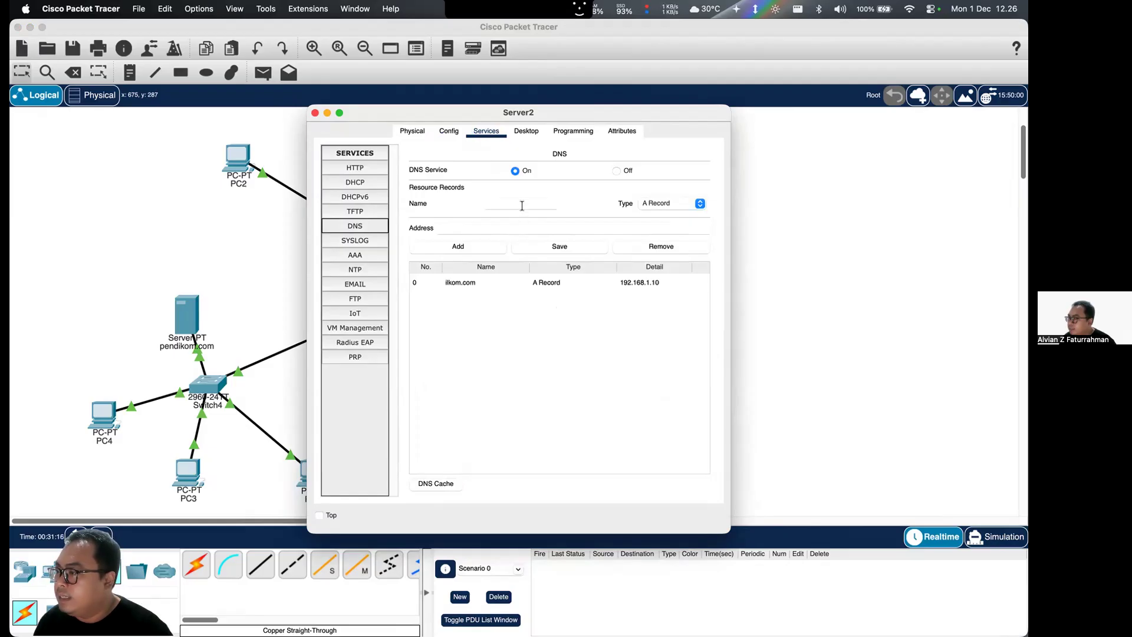
click(522, 206)
text(pus)
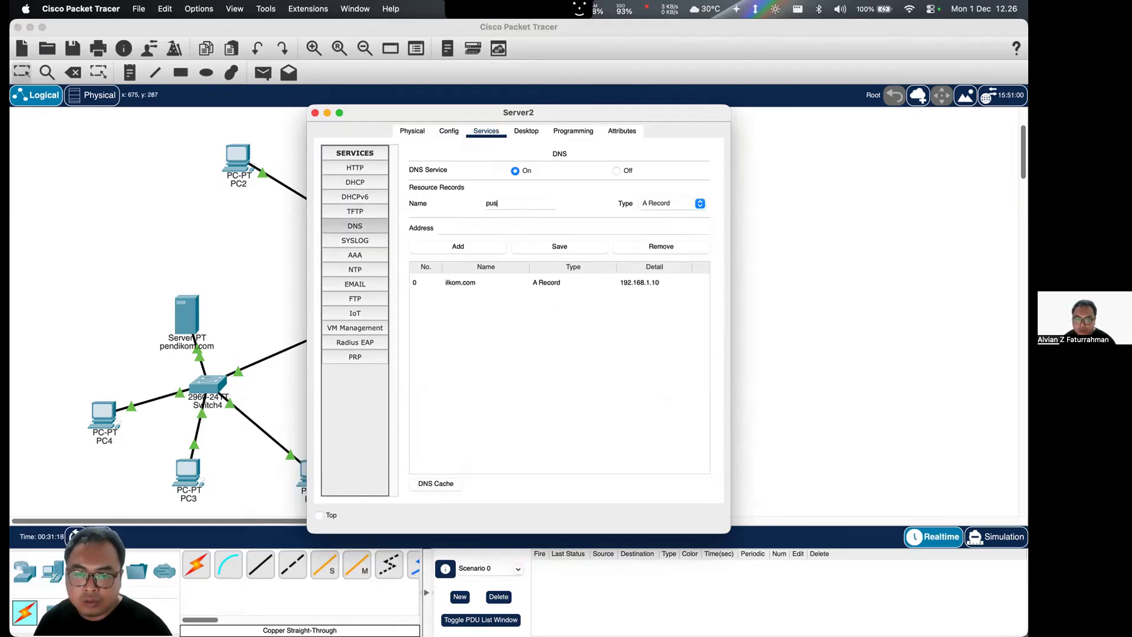
key(ctrl+Up)
click(416, 336)
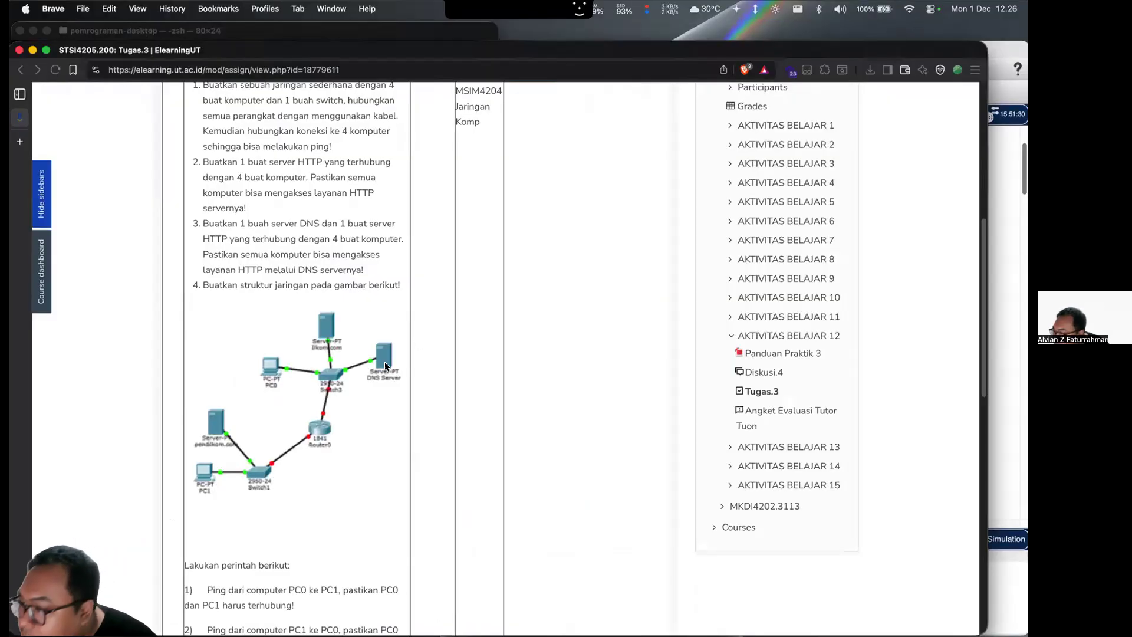
key(ctrl+Up)
click(605, 214)
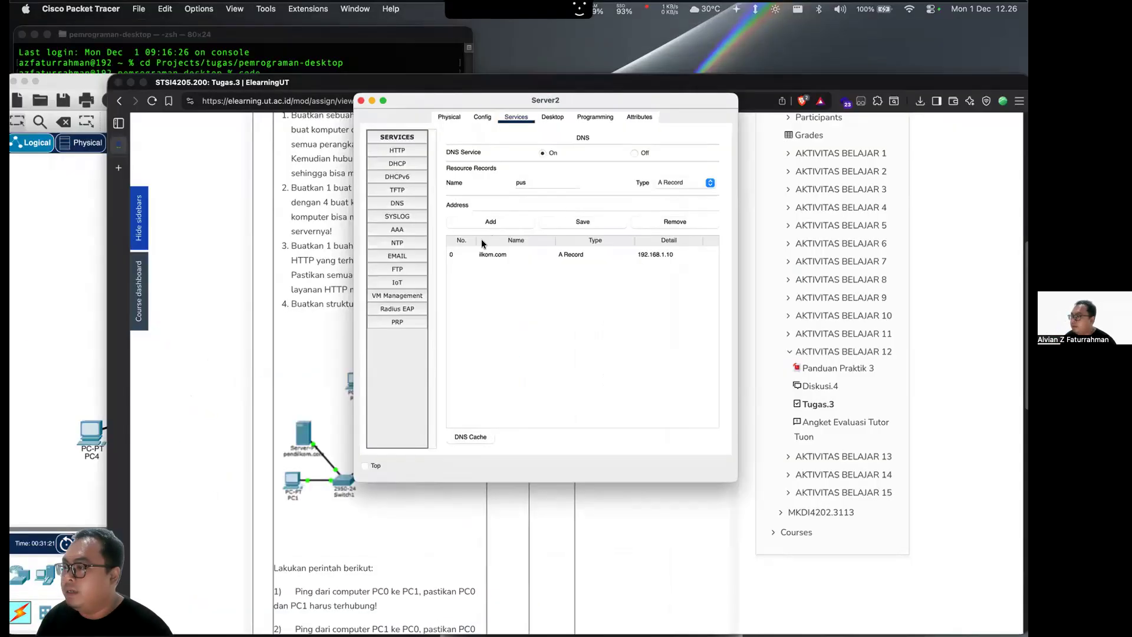
text(en)
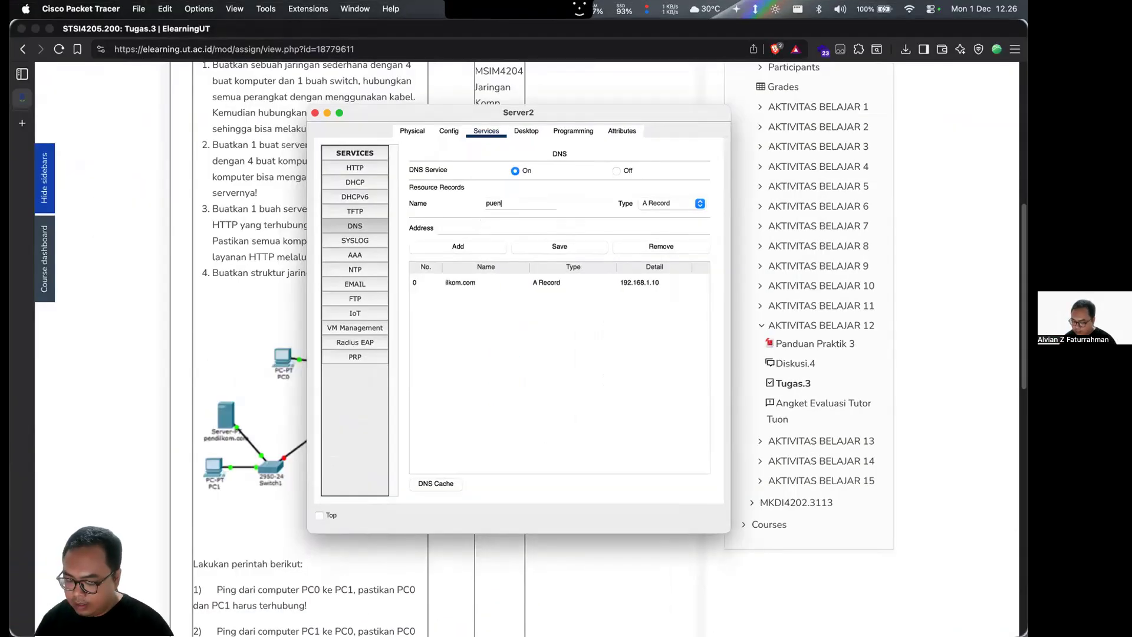
text(dilkom.copm)
key(BackSpace)
key(BackSpace)
text(m)
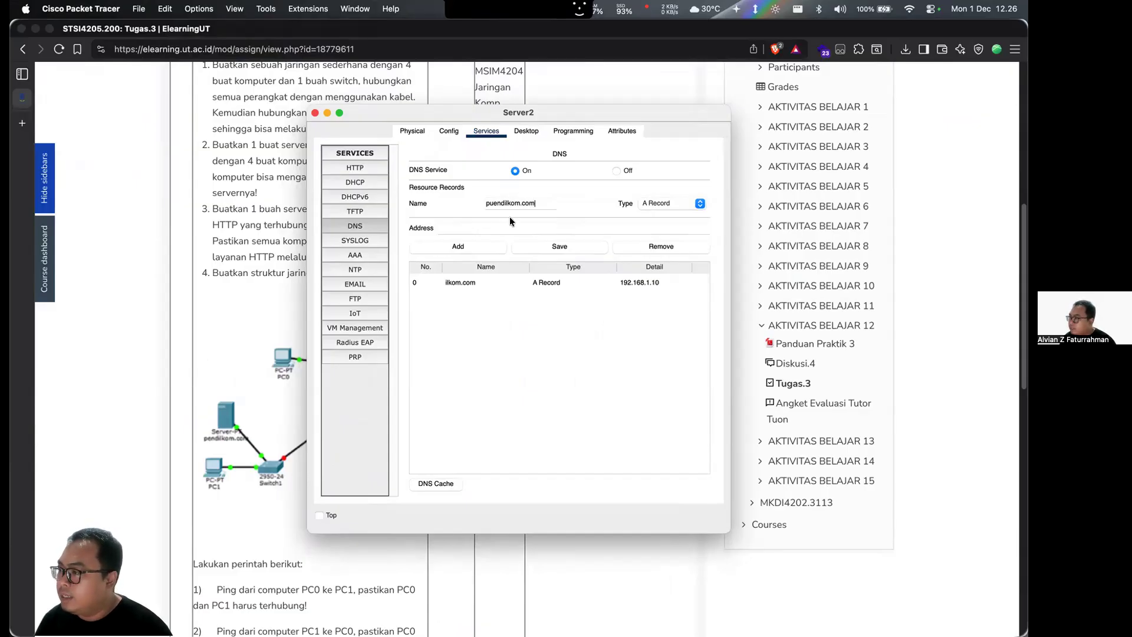
- Copy the IPv4 address from the pendikom.com server's FastEthernet0 settings
key(ctrl+Up)
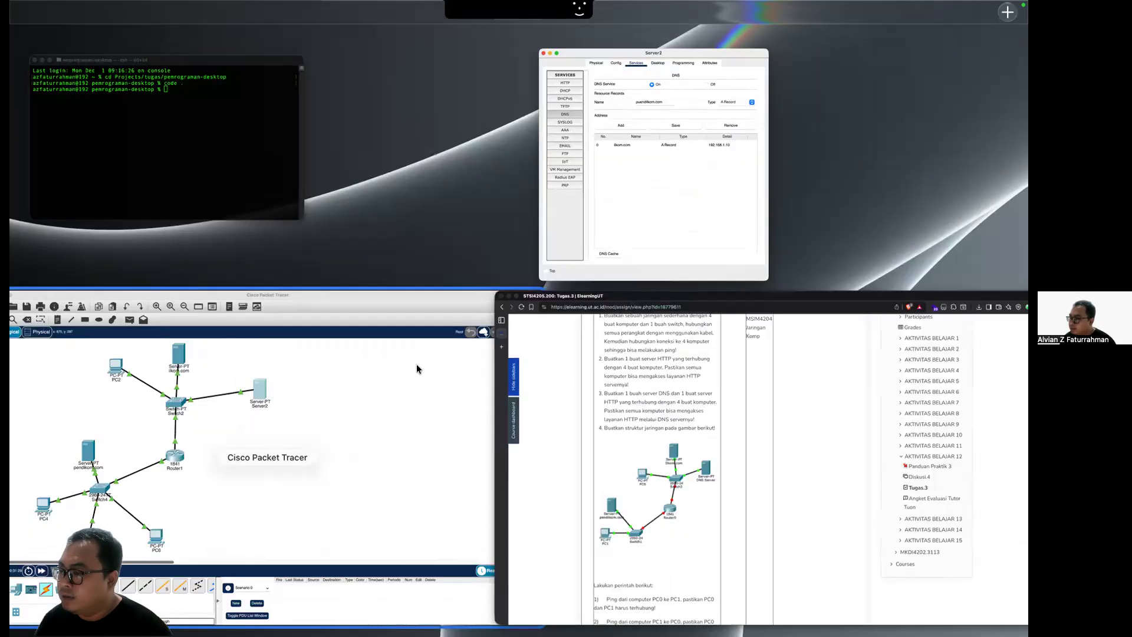
click(415, 365)
click(191, 316)
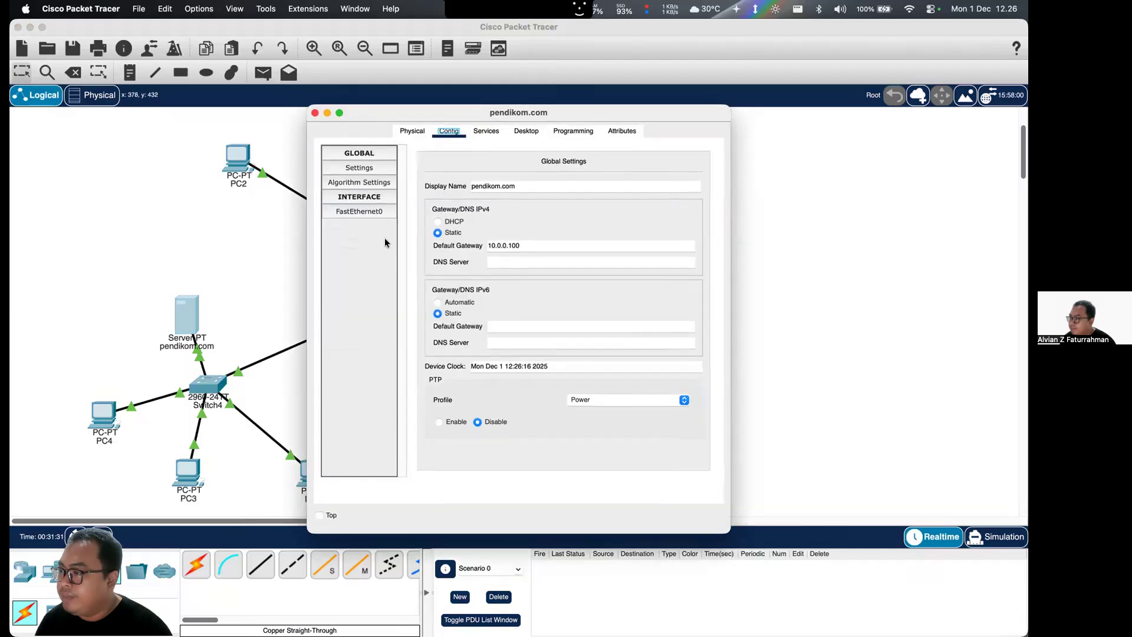
drag(593, 270, 565, 254)
key(super+c)
click(315, 114)
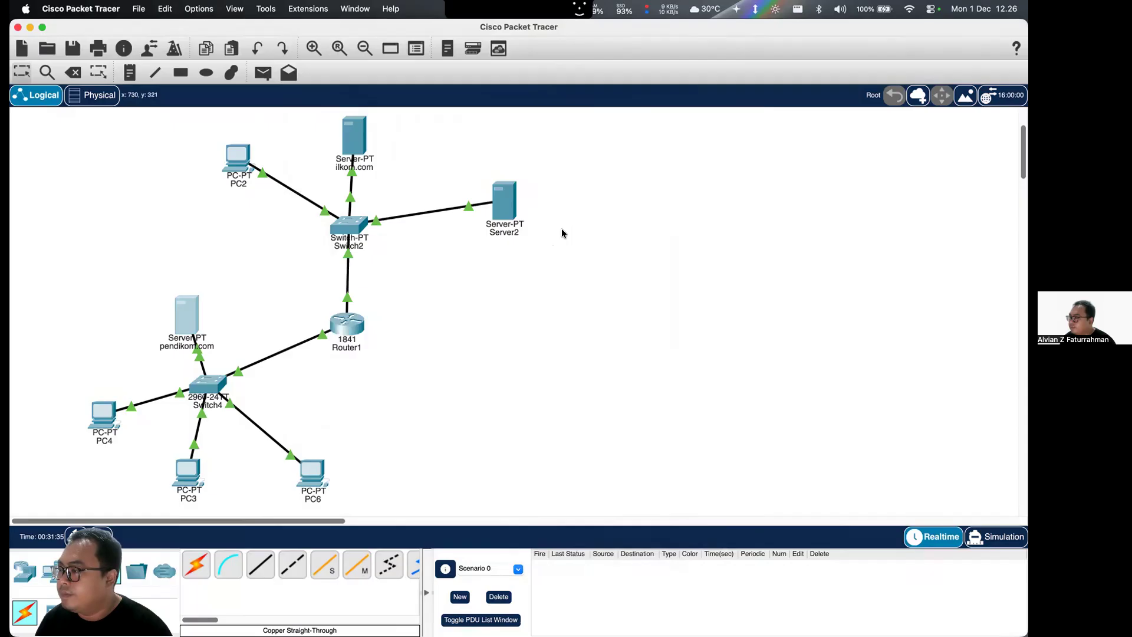
- Add the puendilkom.com A record to Server2's DNS service with address 10.0.0.10
key(ctrl+Up)
click(565, 258)
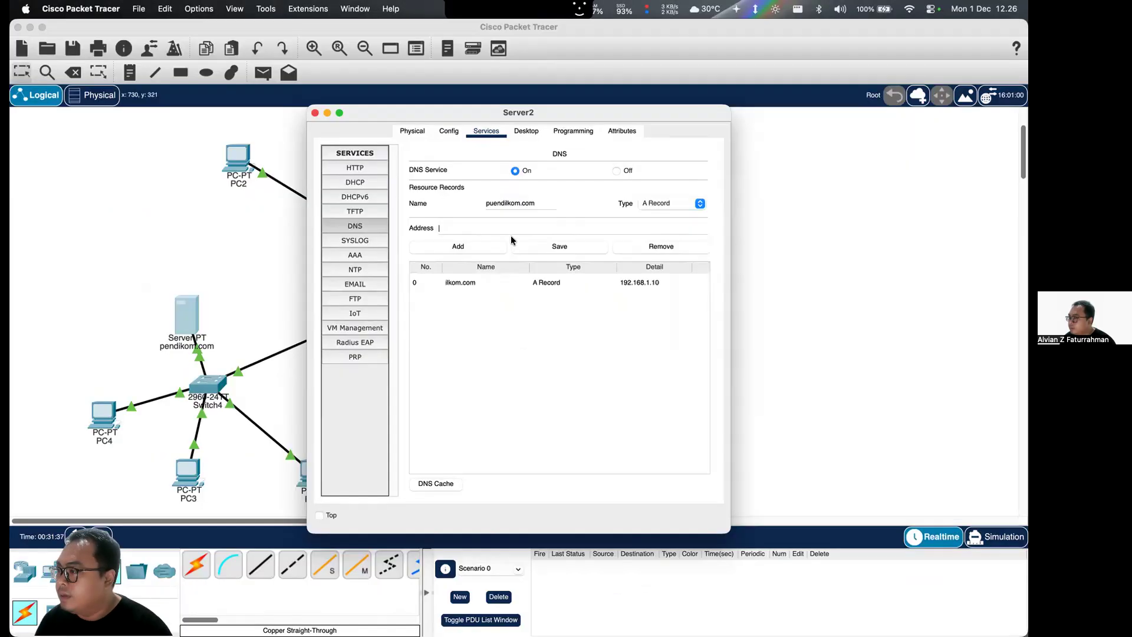
key(super+v)
click(490, 245)
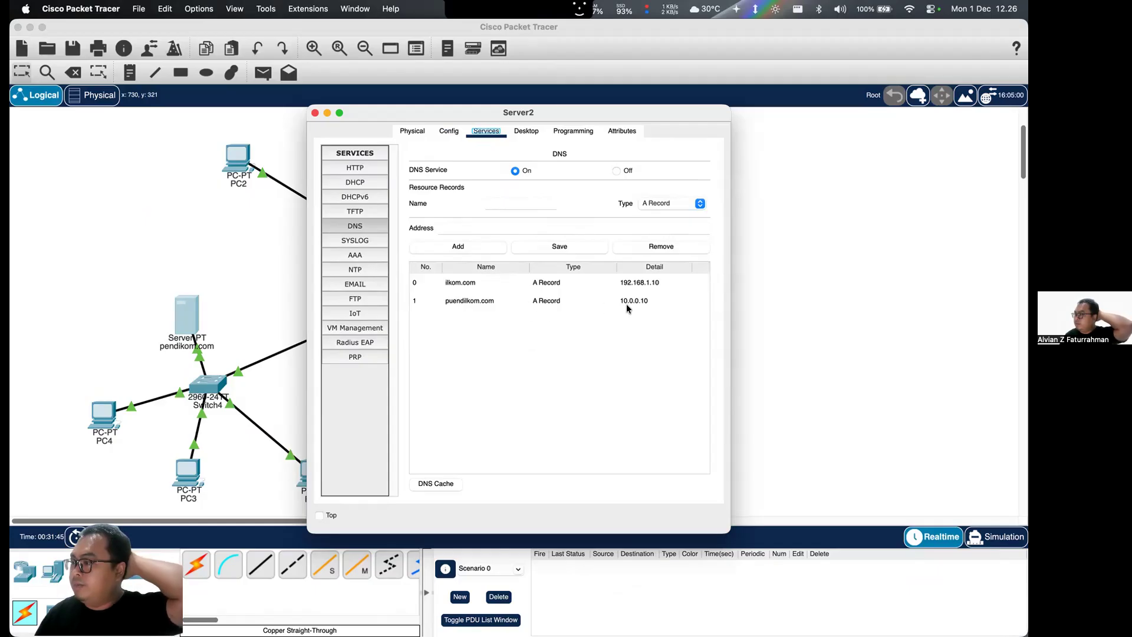
click(311, 114)
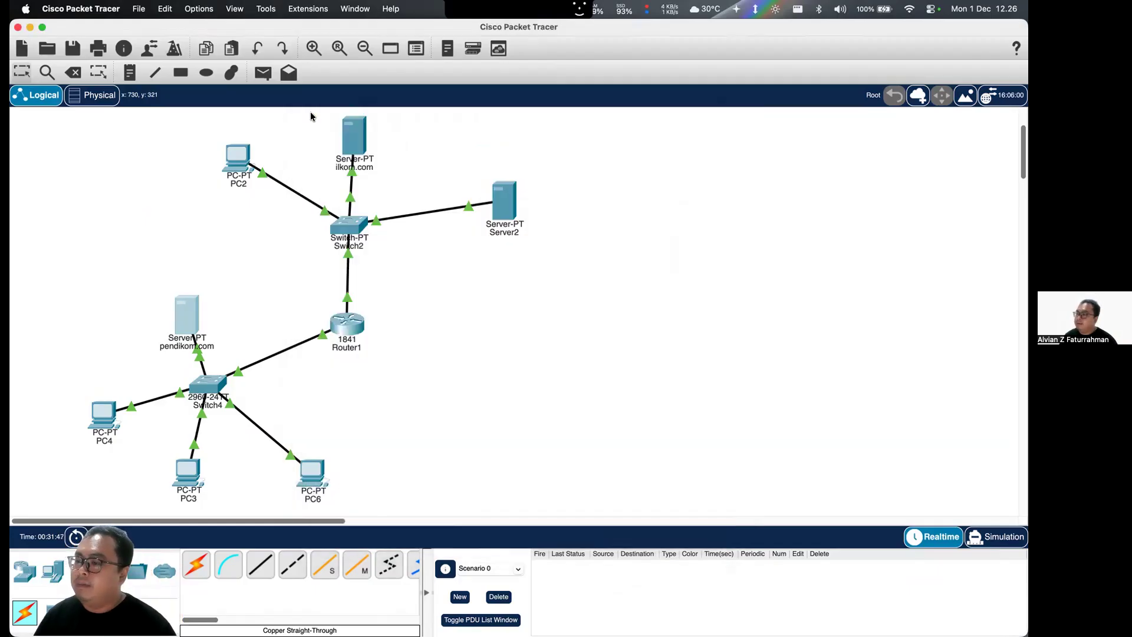
click(311, 468)
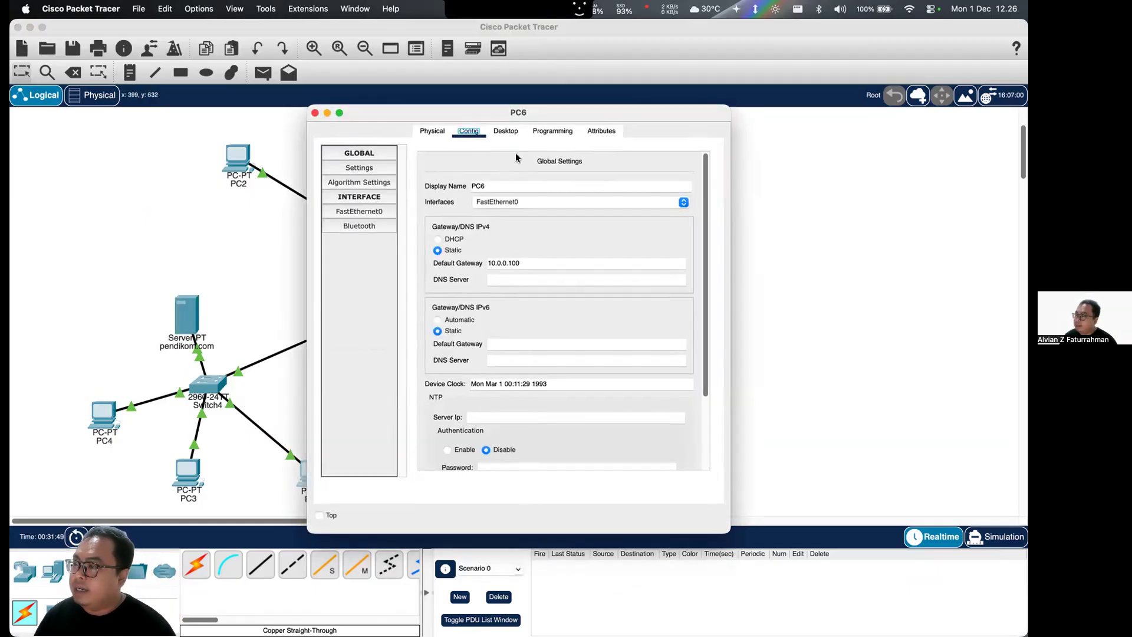
click(506, 131)
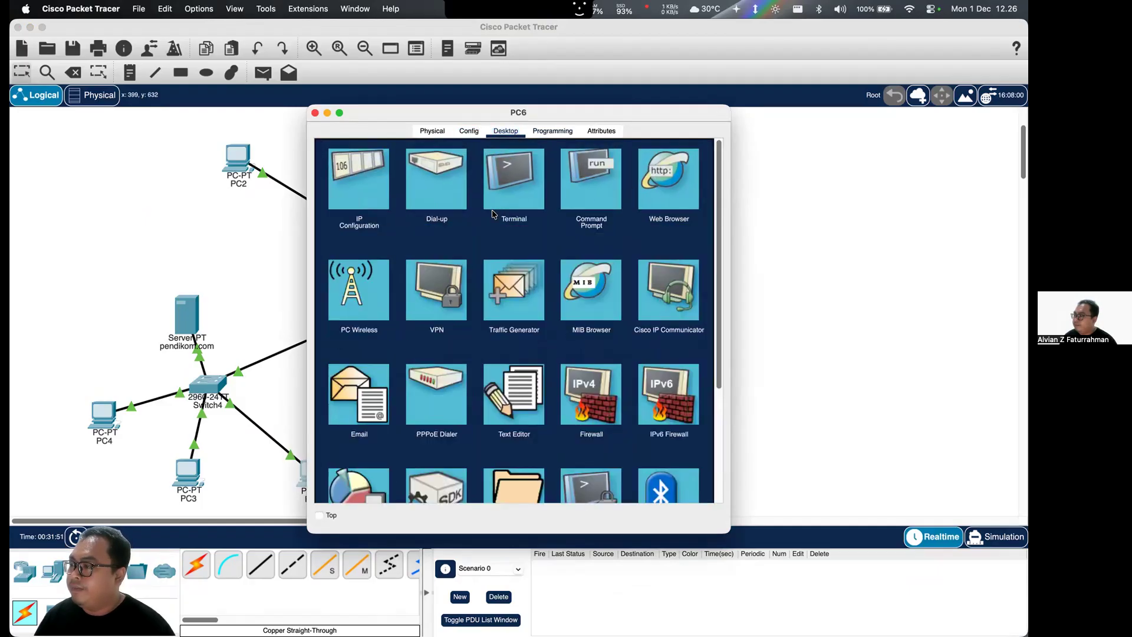
text(pendilkom.com)
key(Return)
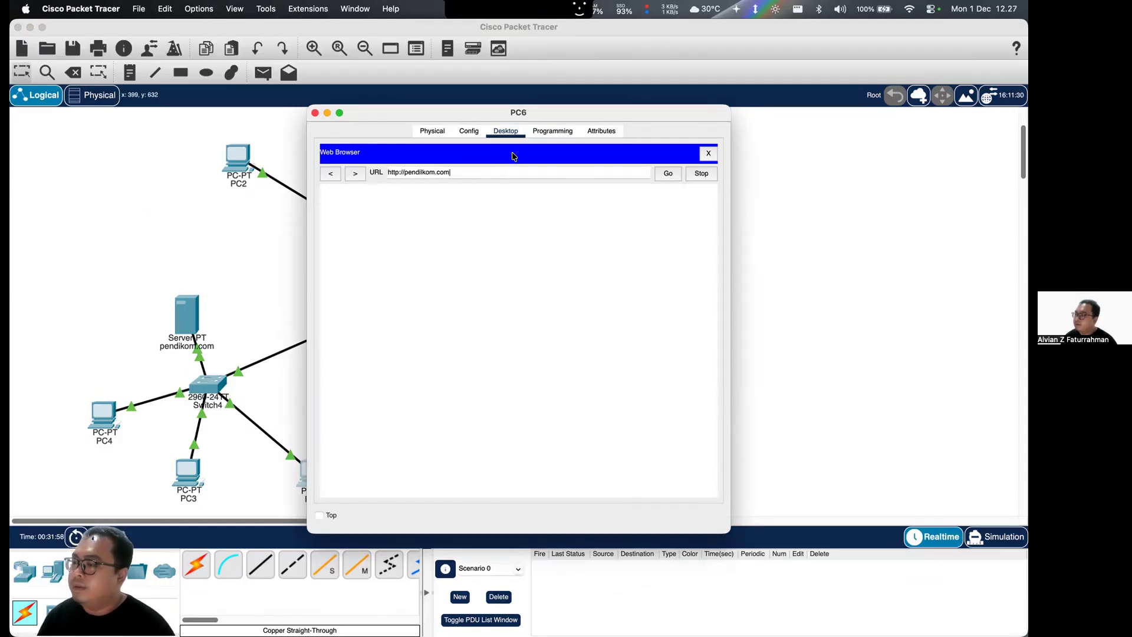
click(315, 113)
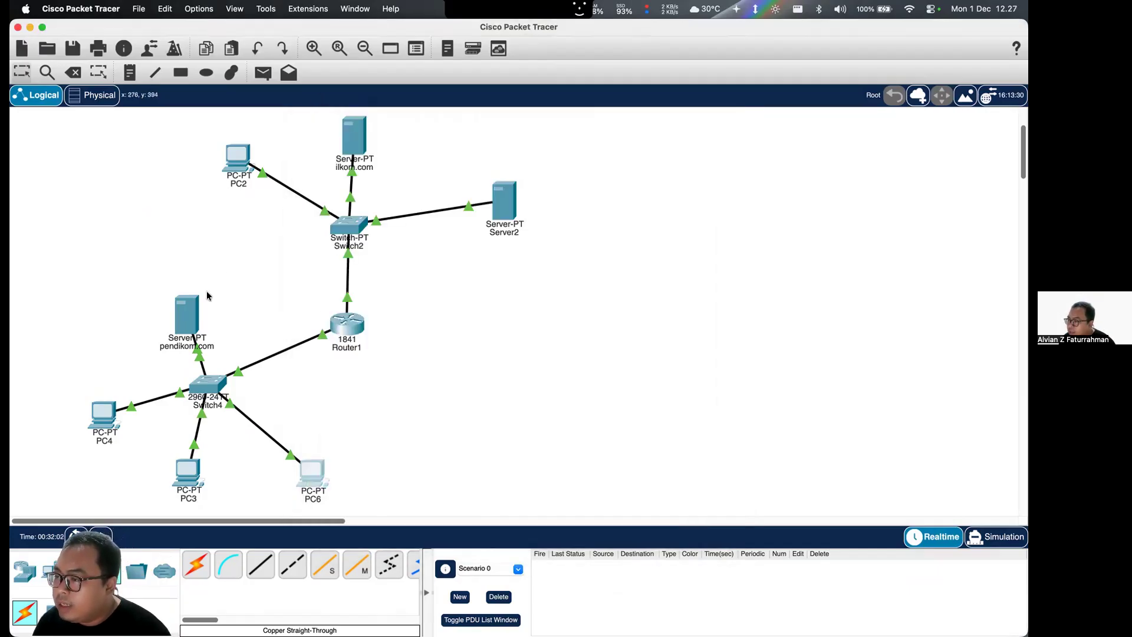
- Rename the puendilkom.com A record in Server2's DNS service to pendilkom.com and save it
click(507, 201)
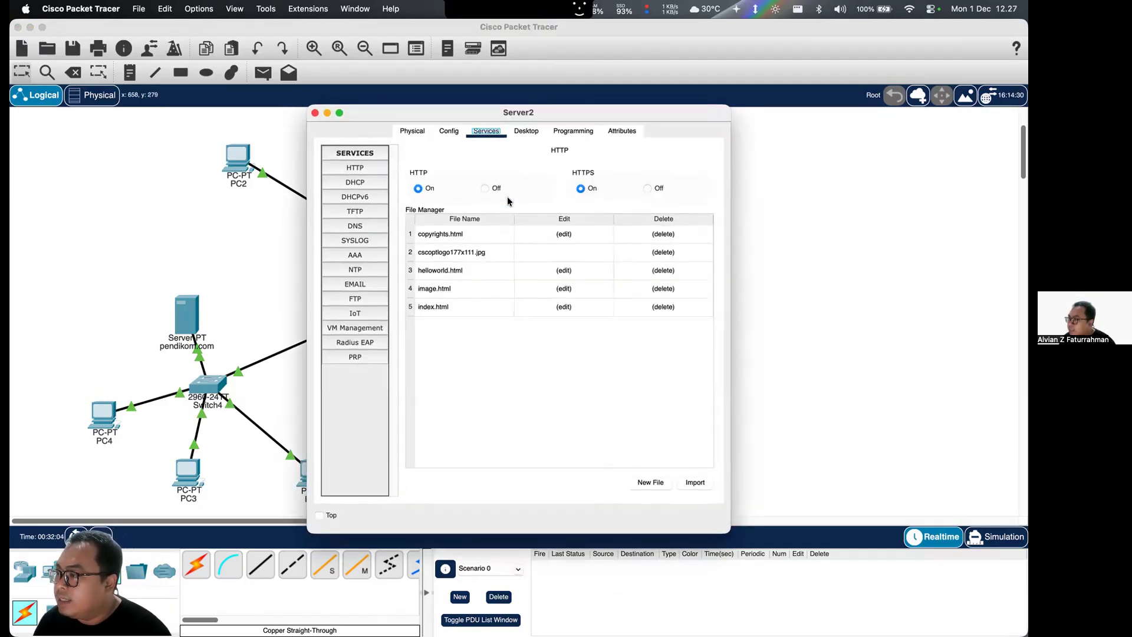
click(377, 223)
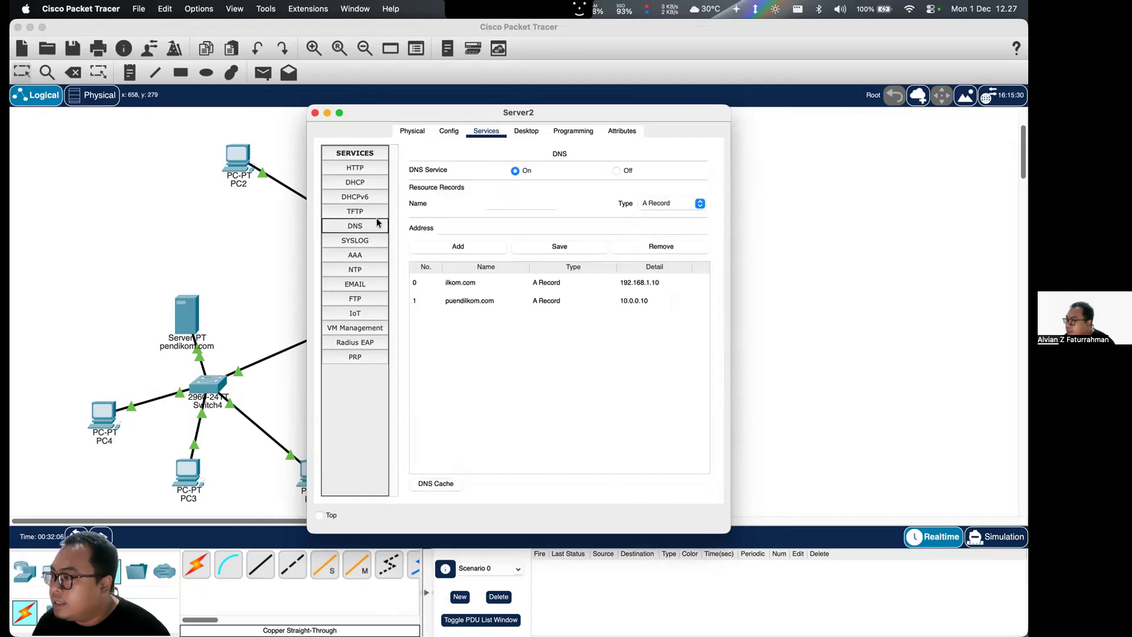
click(507, 299)
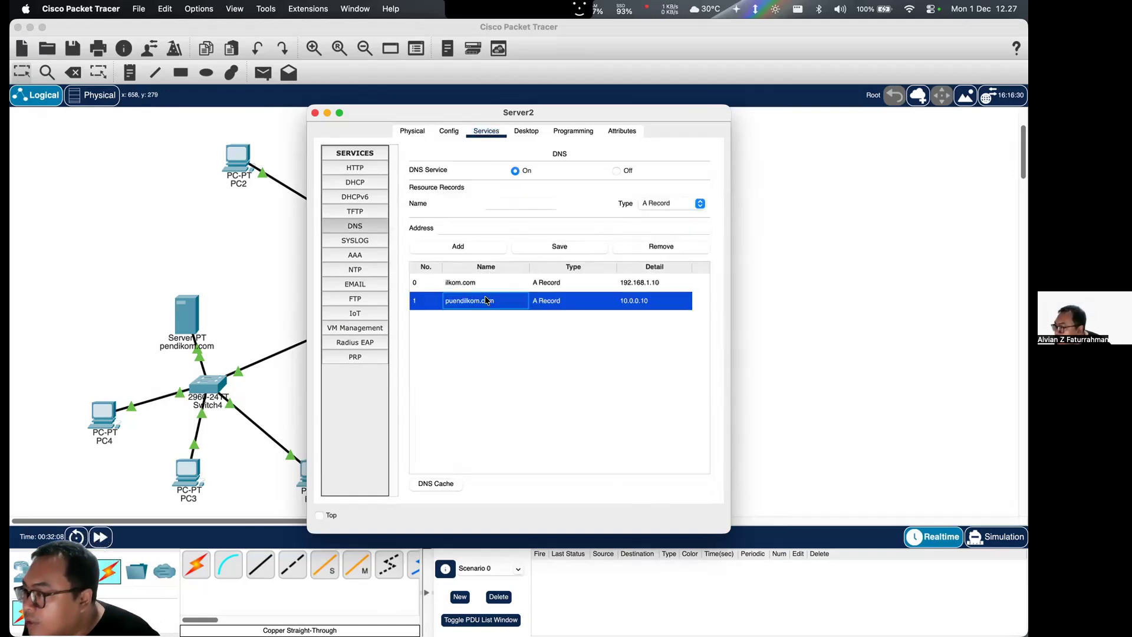
double_click(506, 203)
text(pe)
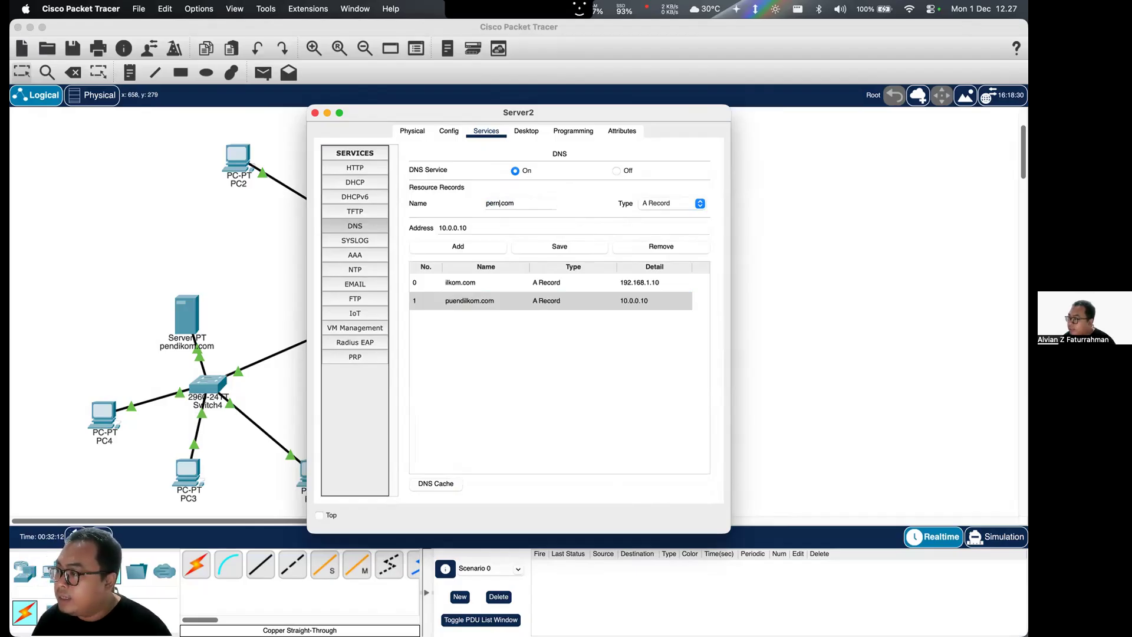
text(ndil)
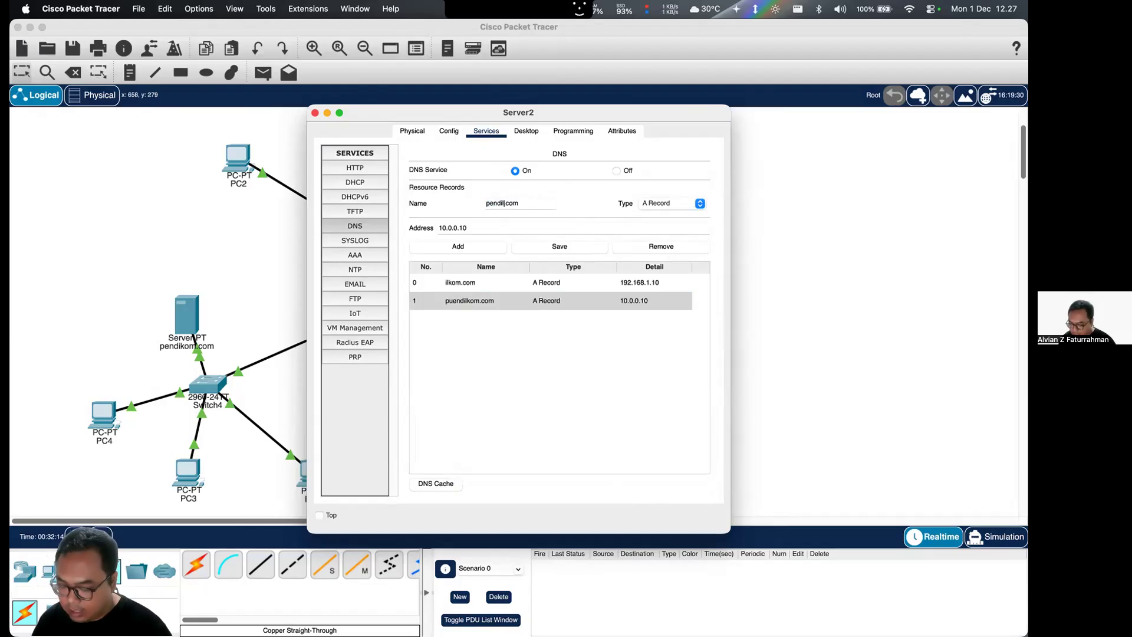
text(kom)
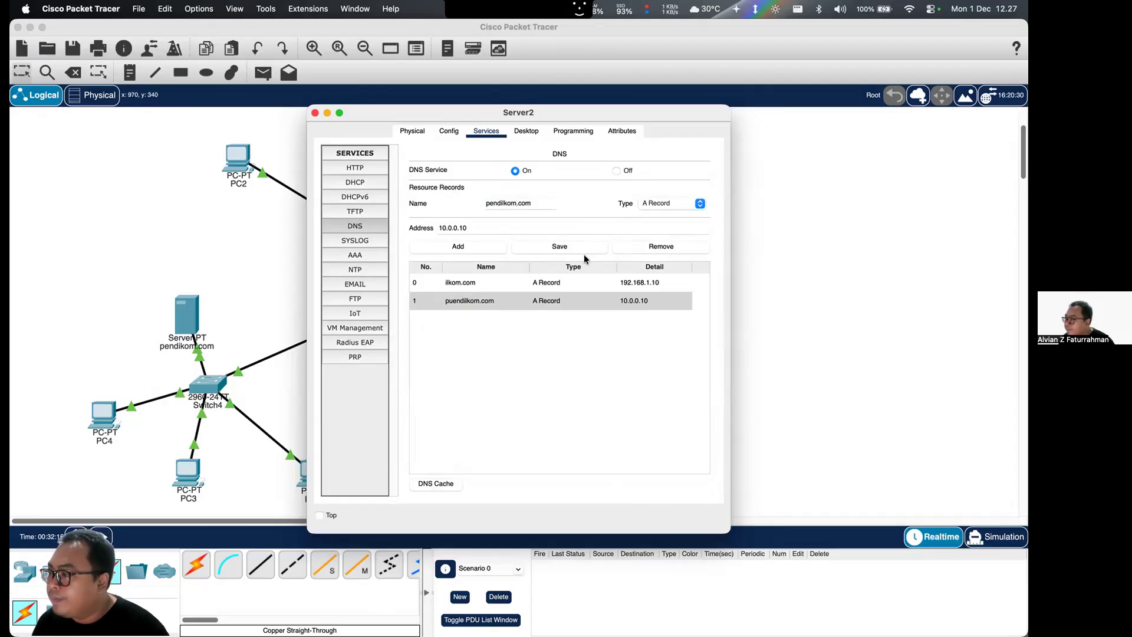
click(535, 246)
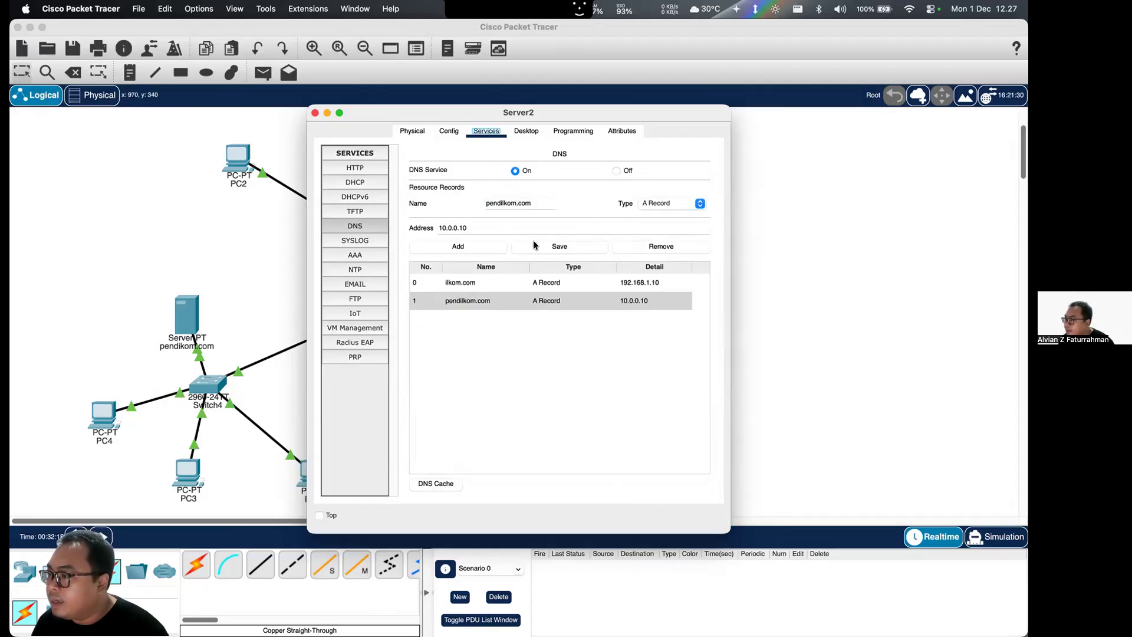
drag(485, 203, 533, 204)
key(super+c)
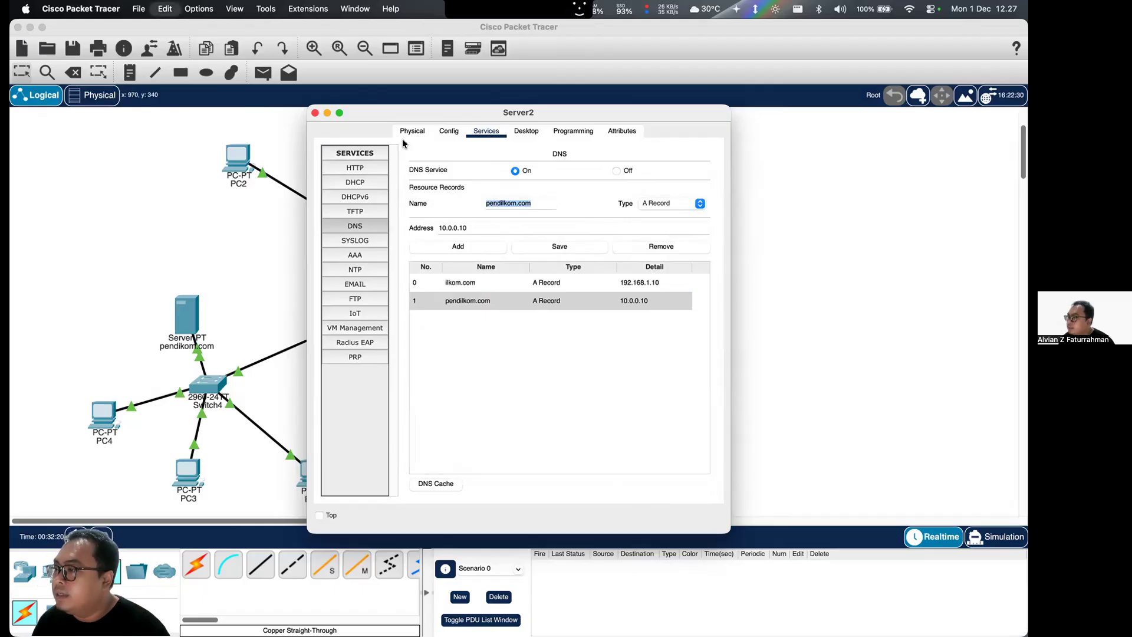
click(315, 112)
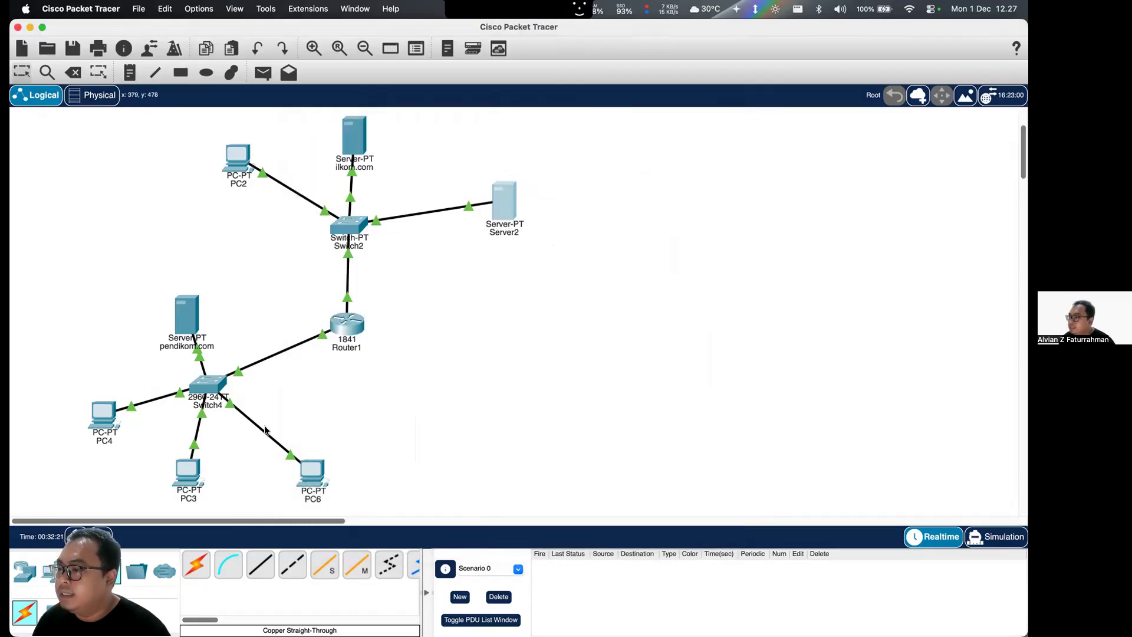
click(188, 472)
click(506, 131)
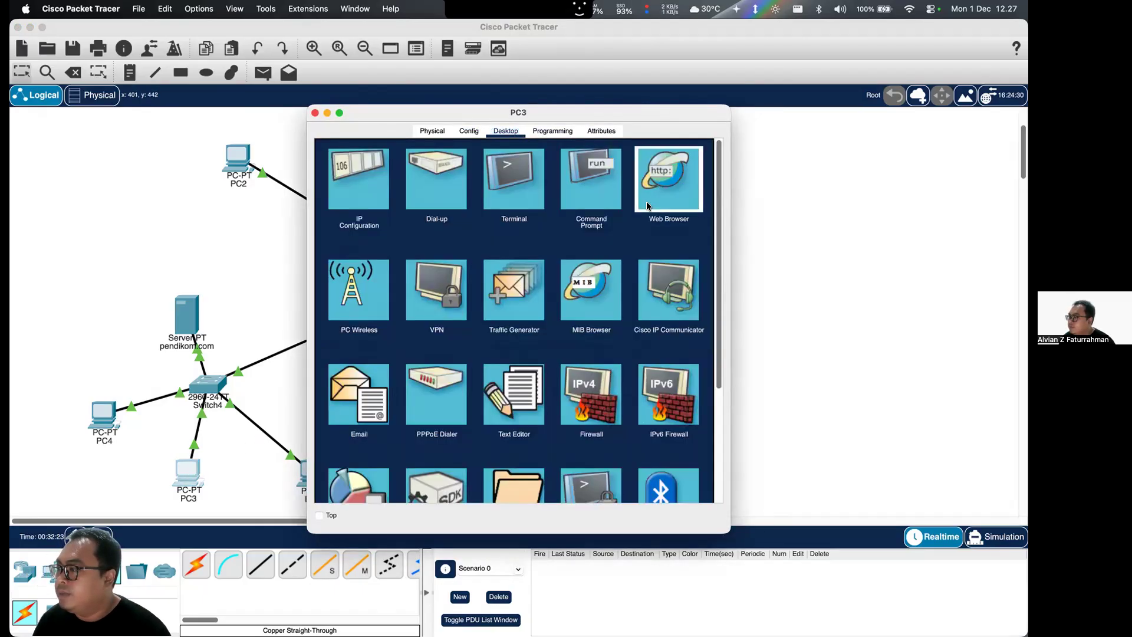
click(669, 178)
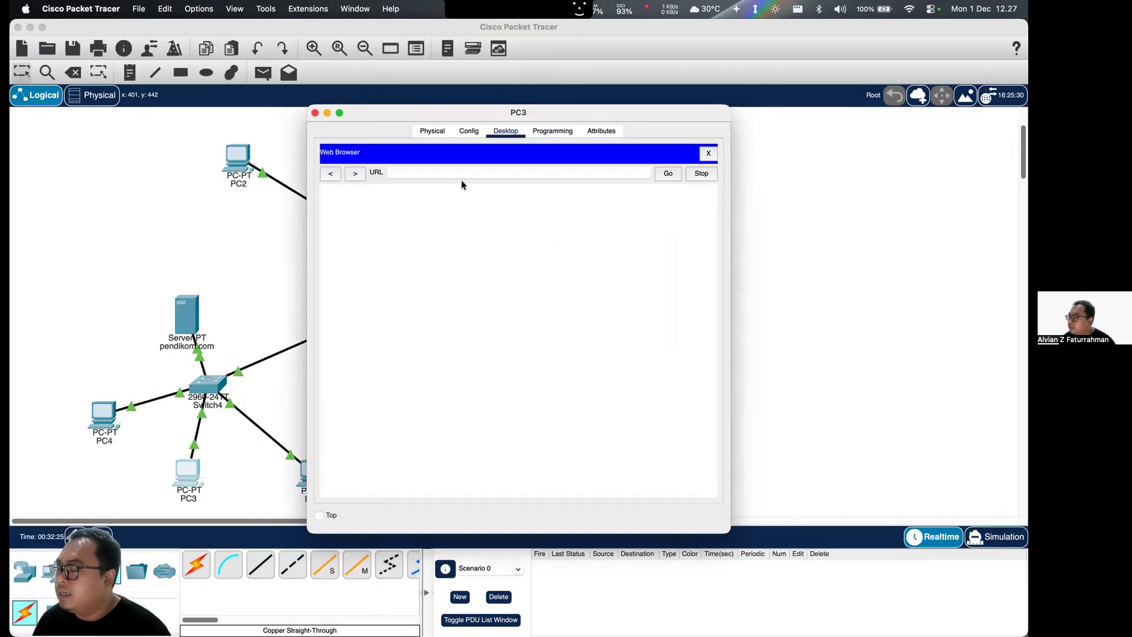
click(464, 174)
key(super+v)
click(656, 178)
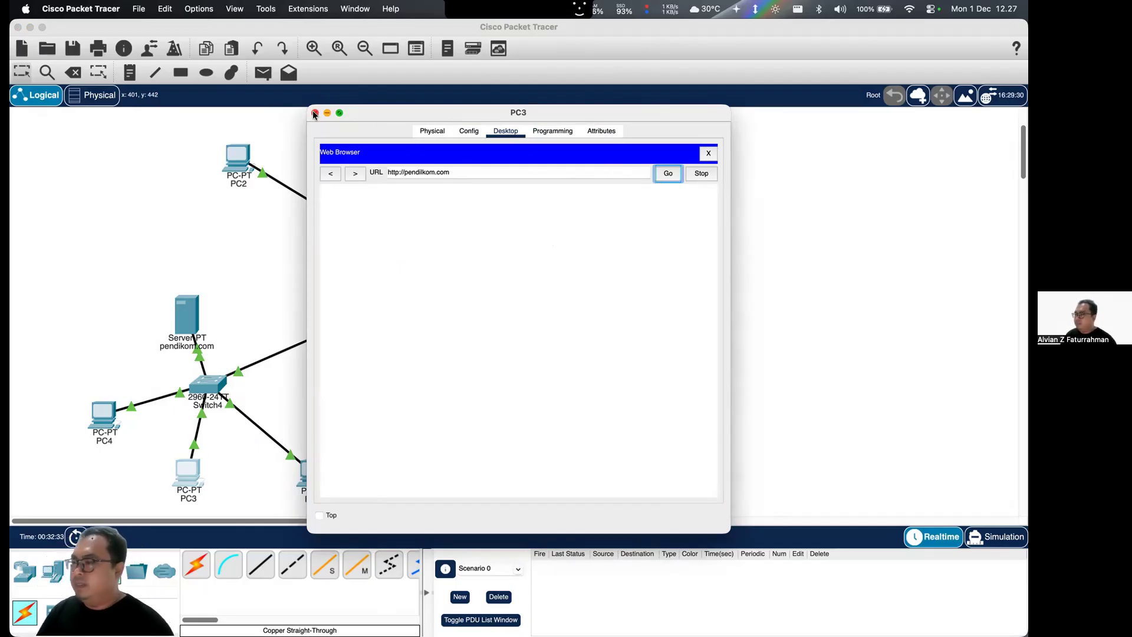
- Check the IPv4 gateway and DNS server entries in PC3's global settings, and close its window
click(416, 130)
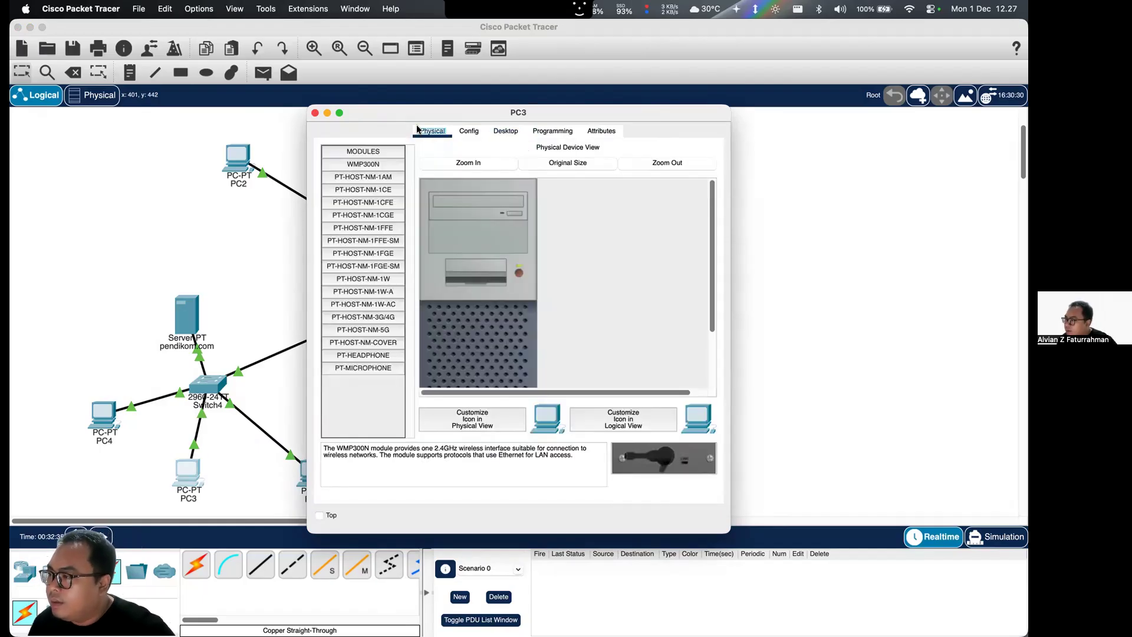
click(470, 130)
click(515, 281)
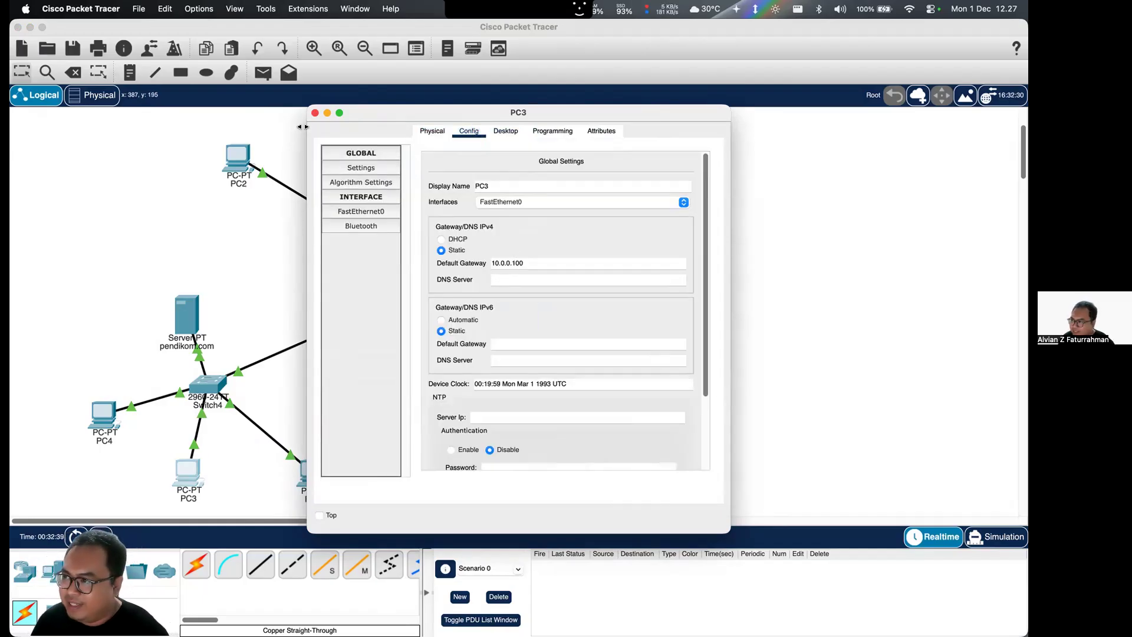
click(314, 113)
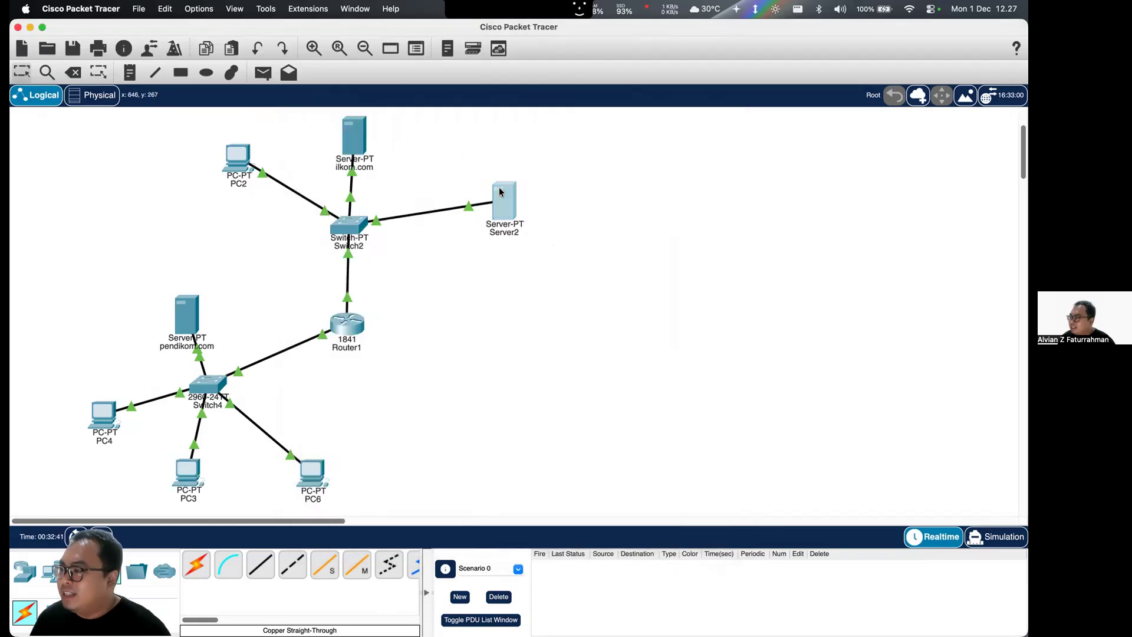
- Copy the IPv4 default gateway address from Server2's global settings and close its window
click(500, 192)
click(449, 131)
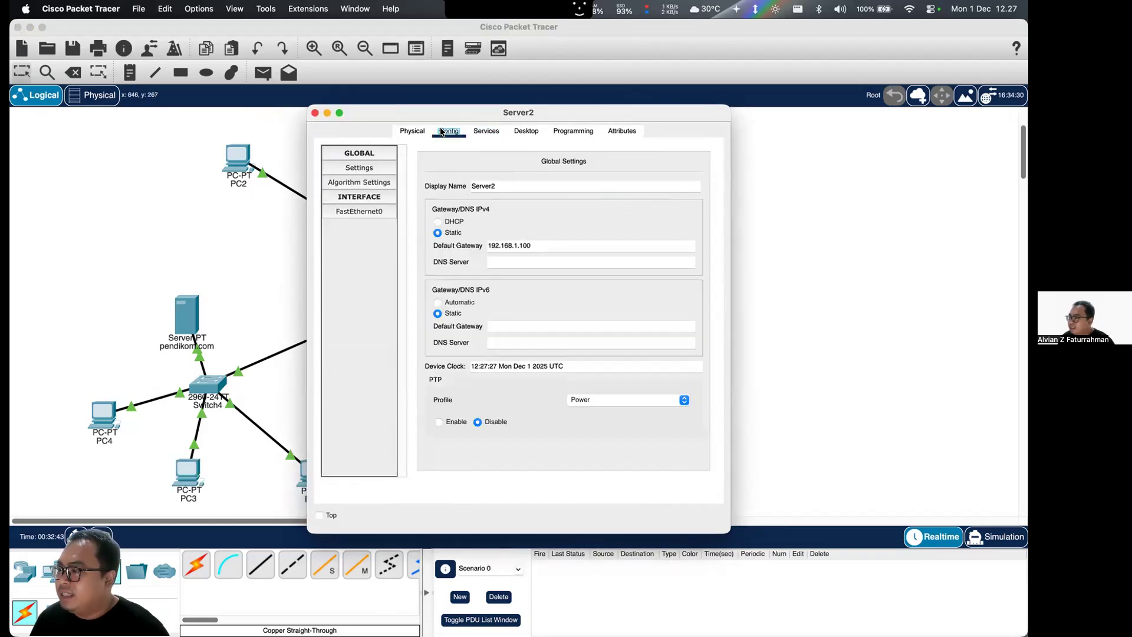
triple_click(532, 241)
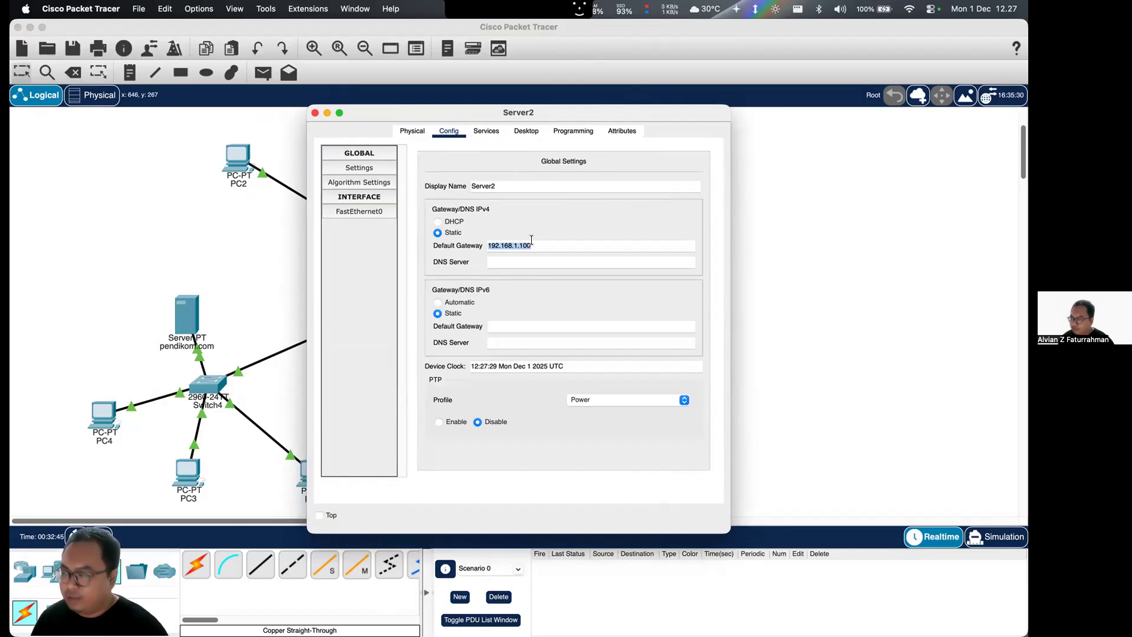
click(313, 113)
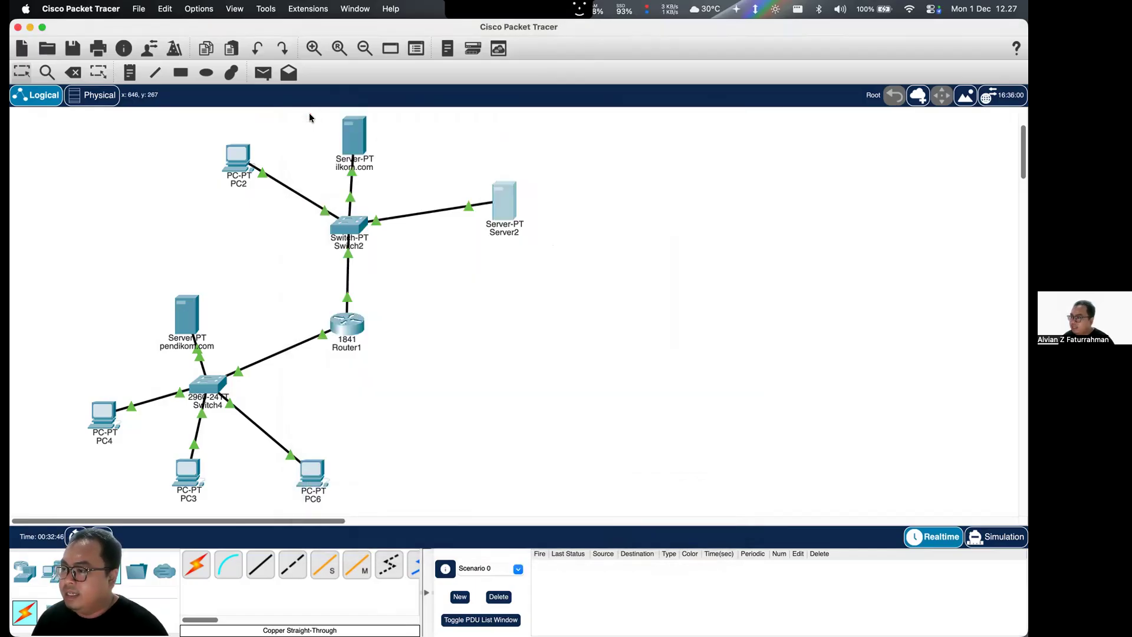
- Set PC4's IPv4 DNS server to 192.168.1.100 and close its window
click(106, 414)
click(520, 279)
key(cmd+v)
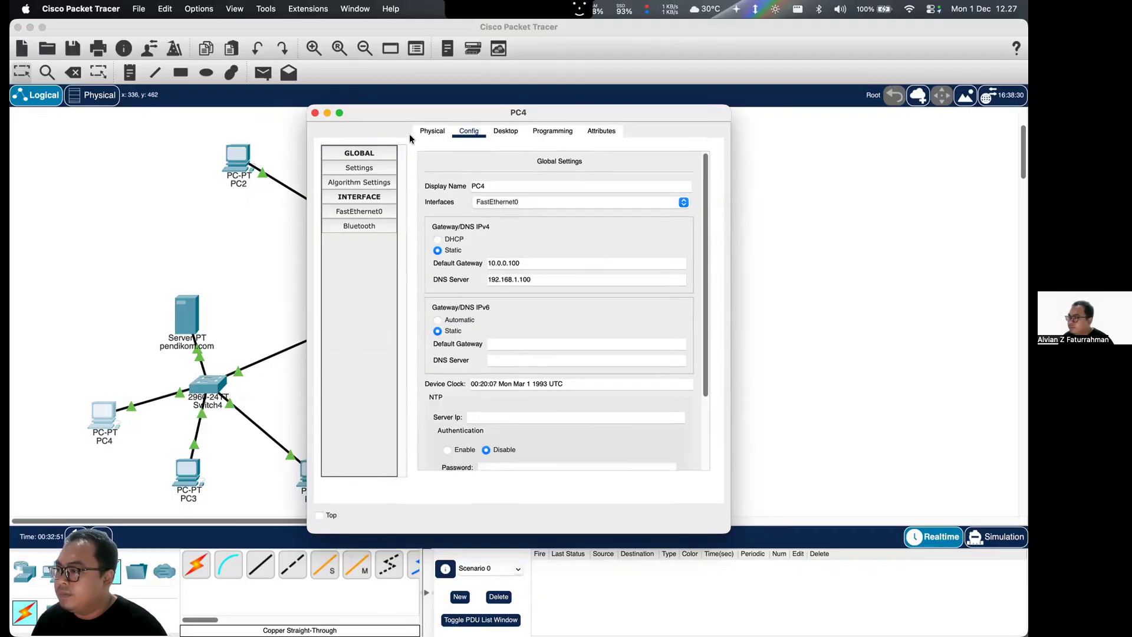
click(315, 113)
- Set PC3's IPv4 DNS server to 192.168.1.100 and close its window
click(185, 472)
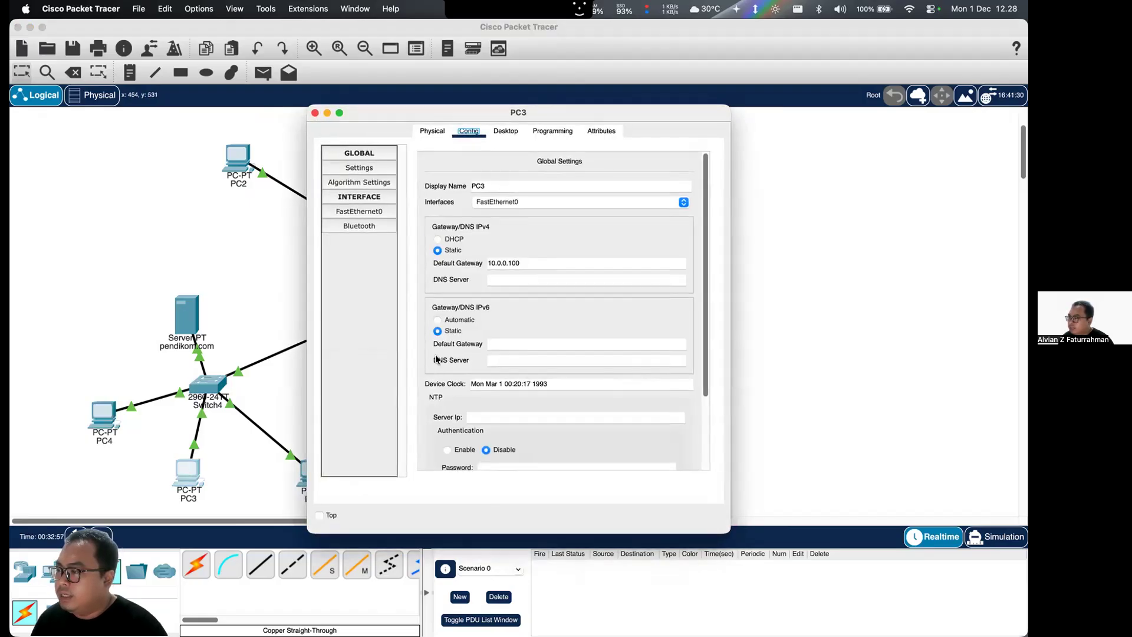
click(506, 280)
key(cmd+v)
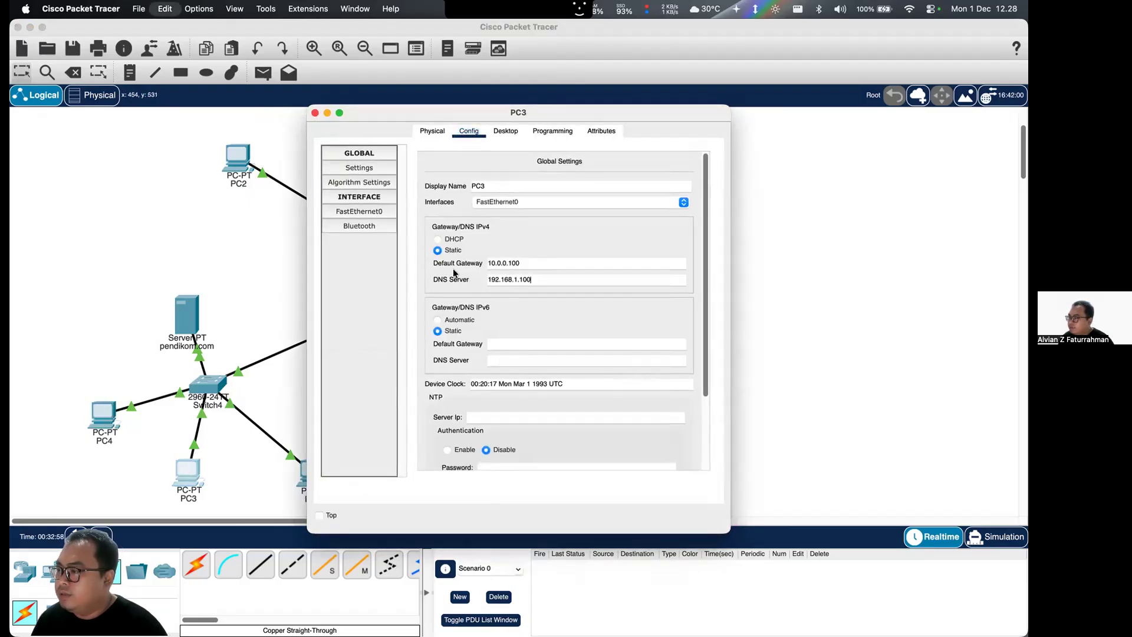
click(317, 113)
- Set PC6's IPv4 DNS server to 192.168.1.100 and close its window
click(313, 472)
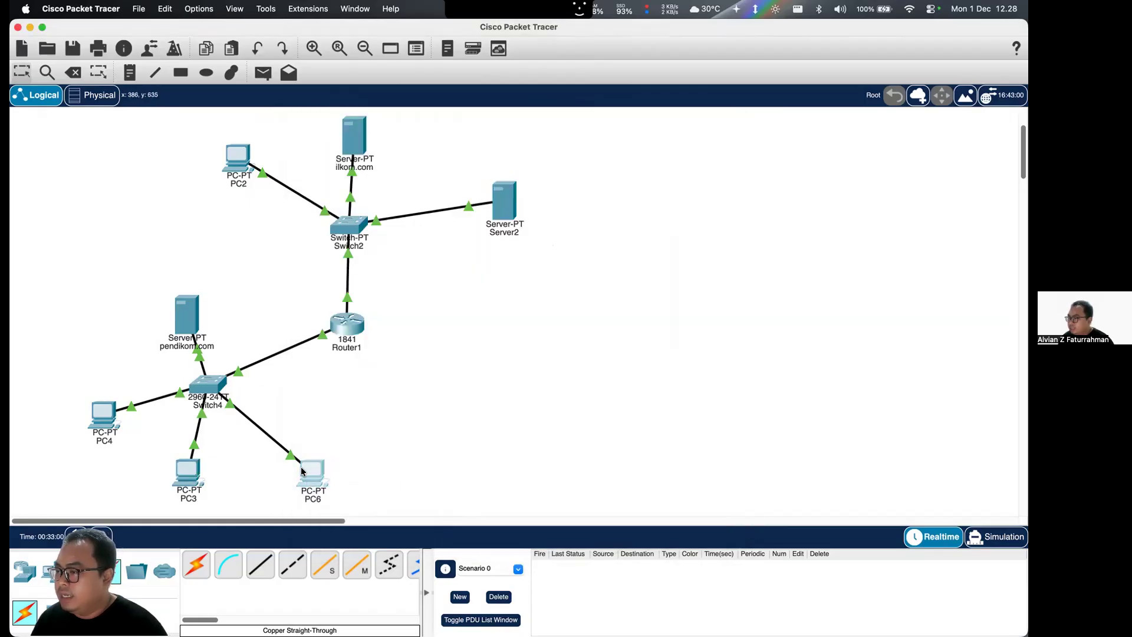
click(468, 131)
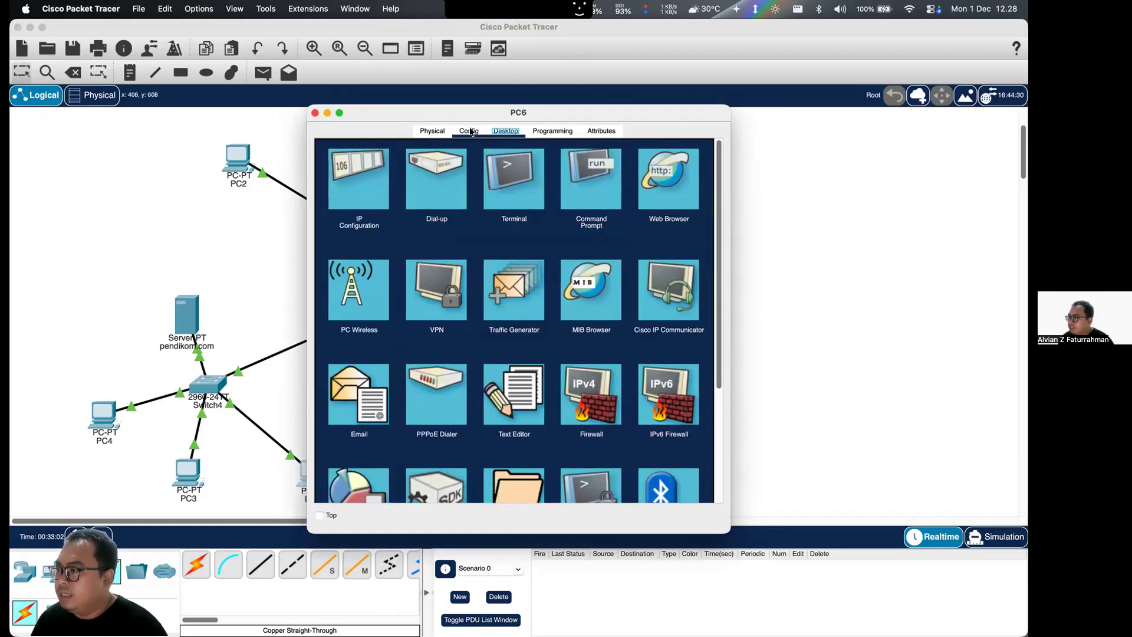
click(538, 279)
key(super+v)
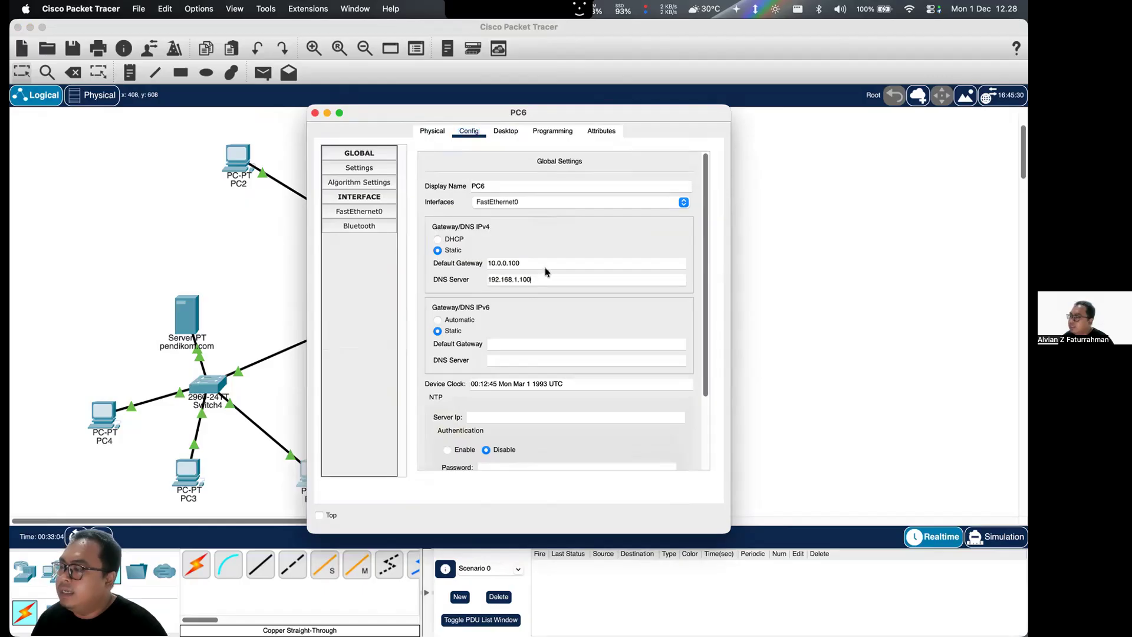
click(315, 113)
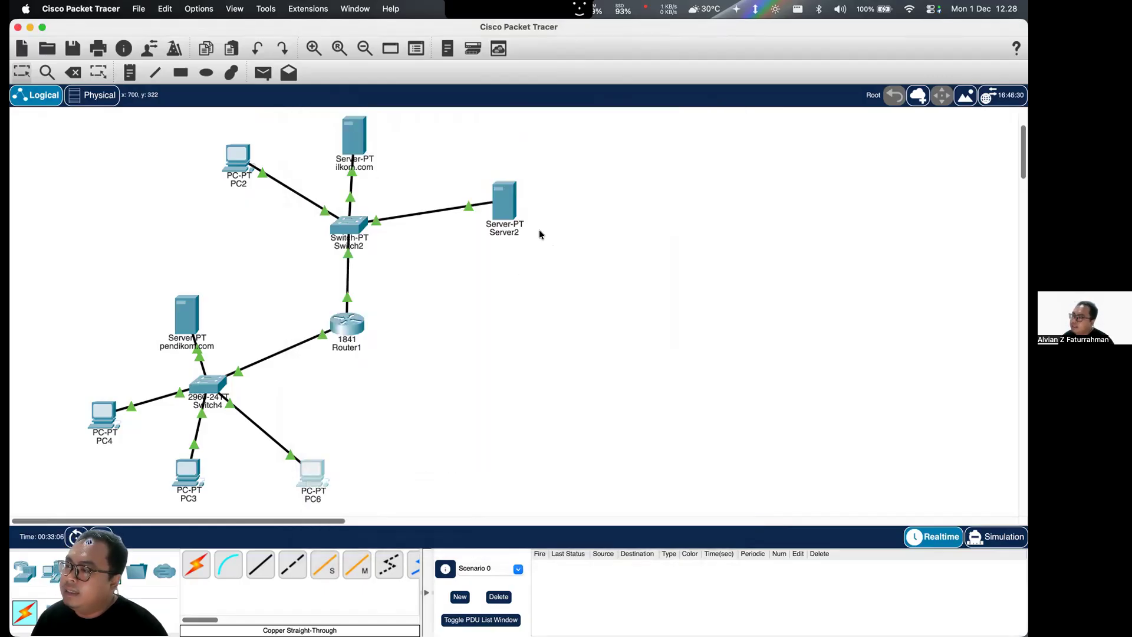
- Change Server2's display name to DNS and close its window
click(505, 202)
double_click(501, 186)
text(DNS)
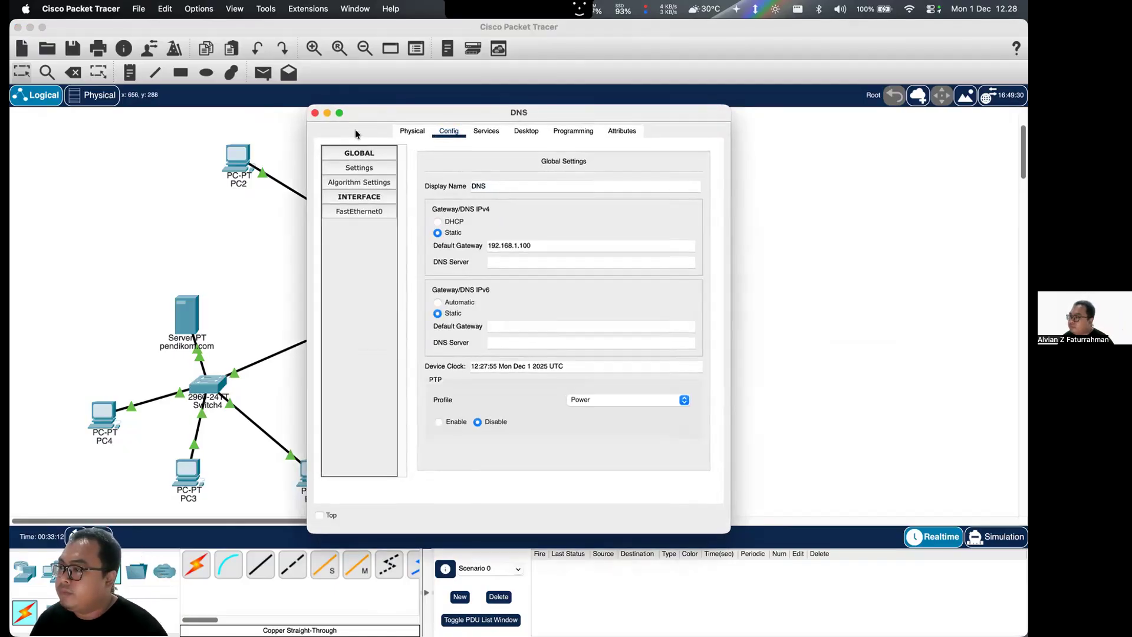
click(315, 113)
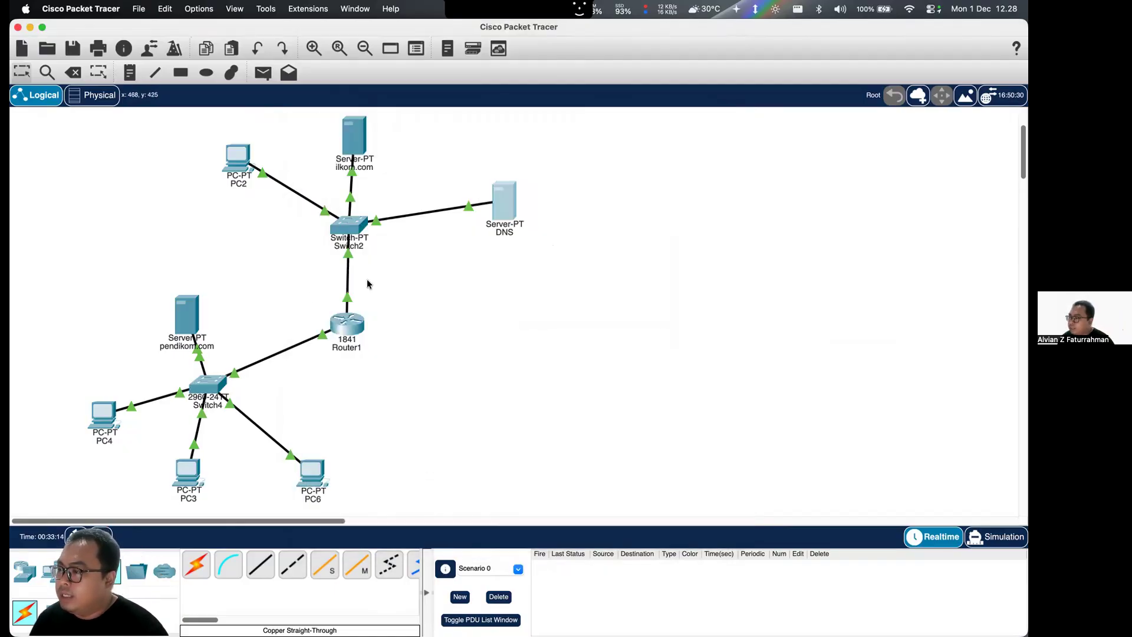
- Copy the name pendilkom.com from the A record with address 10.0.0.10 in the DNS server's DNS service
click(498, 200)
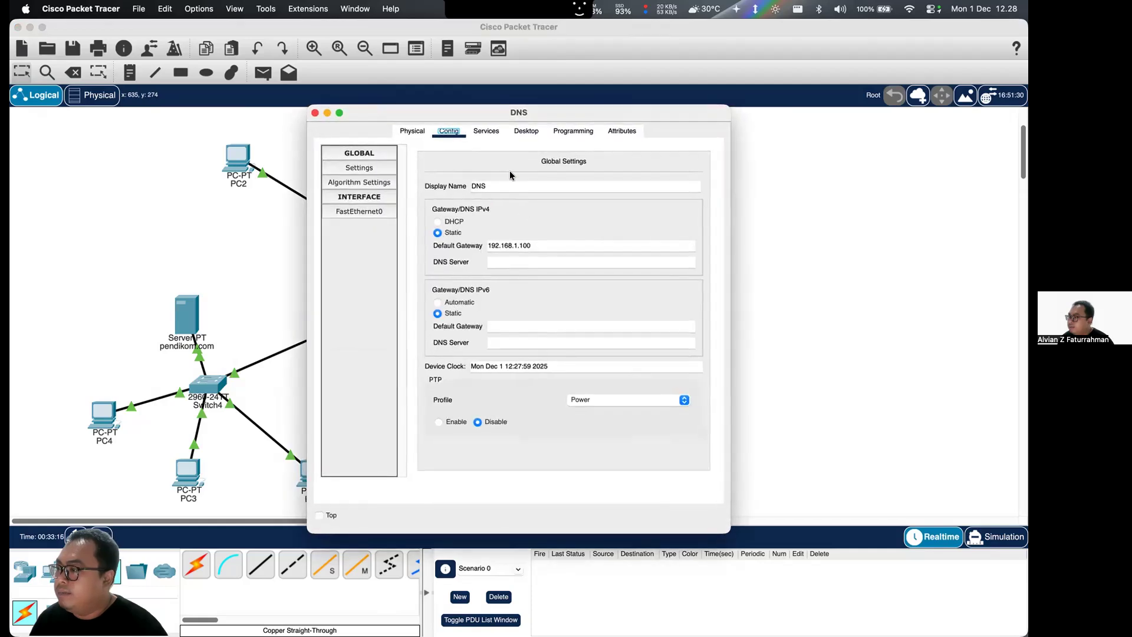
click(497, 132)
click(526, 131)
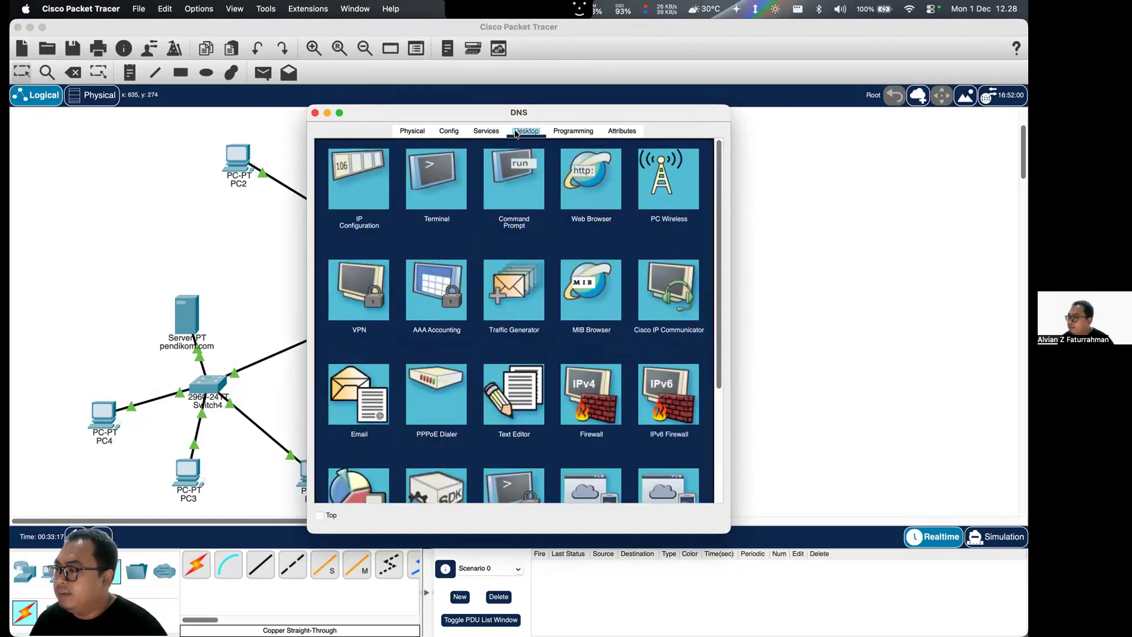
click(501, 134)
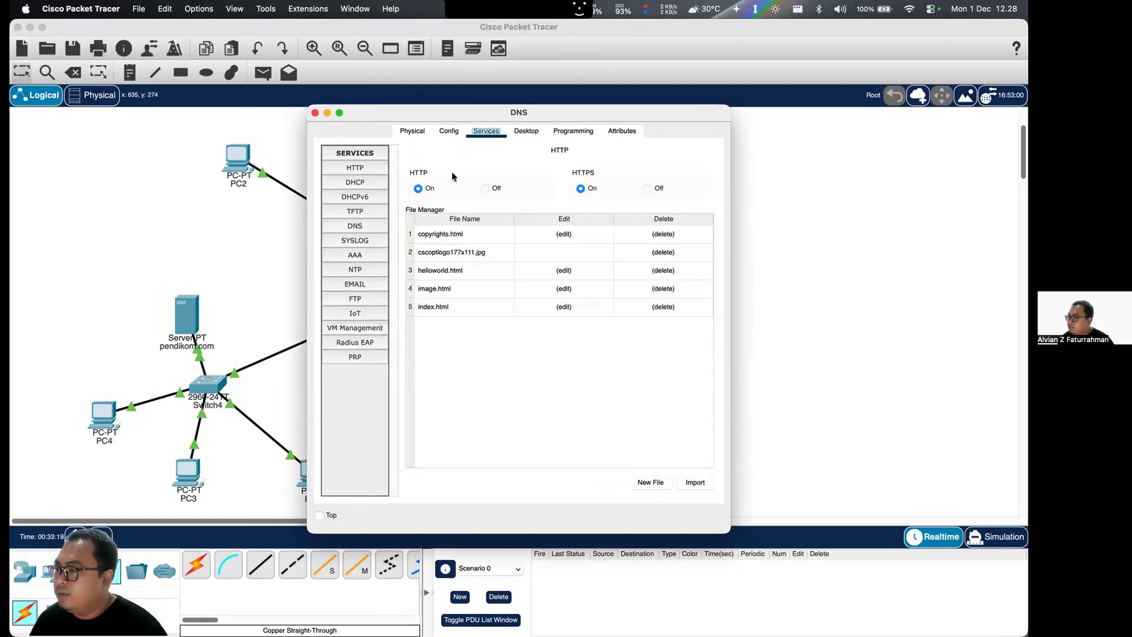
click(366, 226)
click(472, 300)
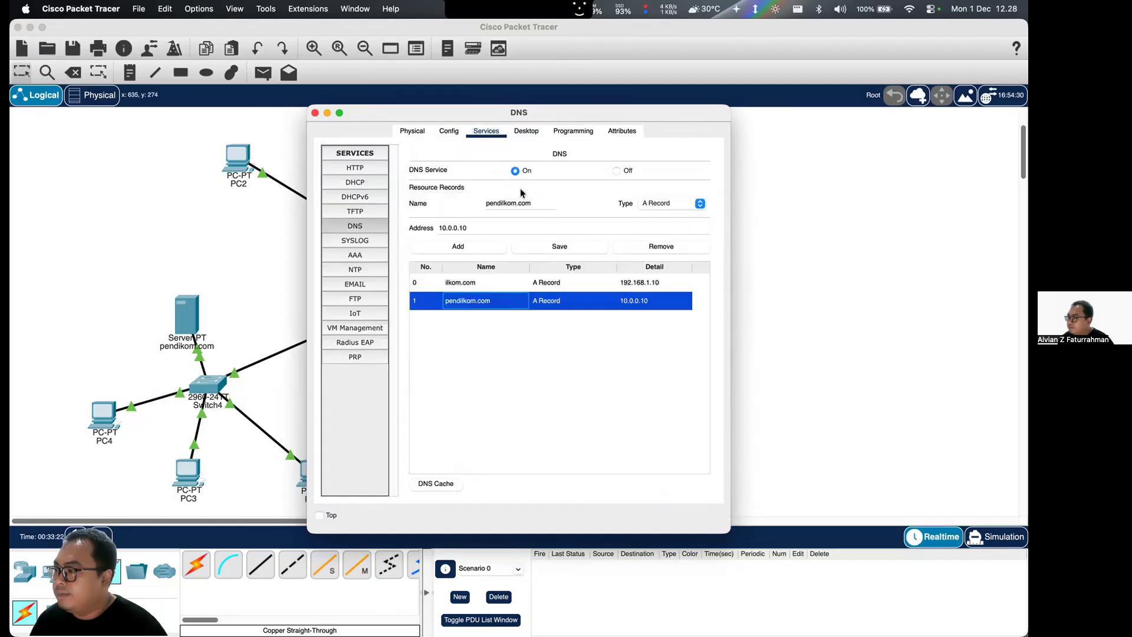
drag(530, 203, 486, 204)
key(super+c)
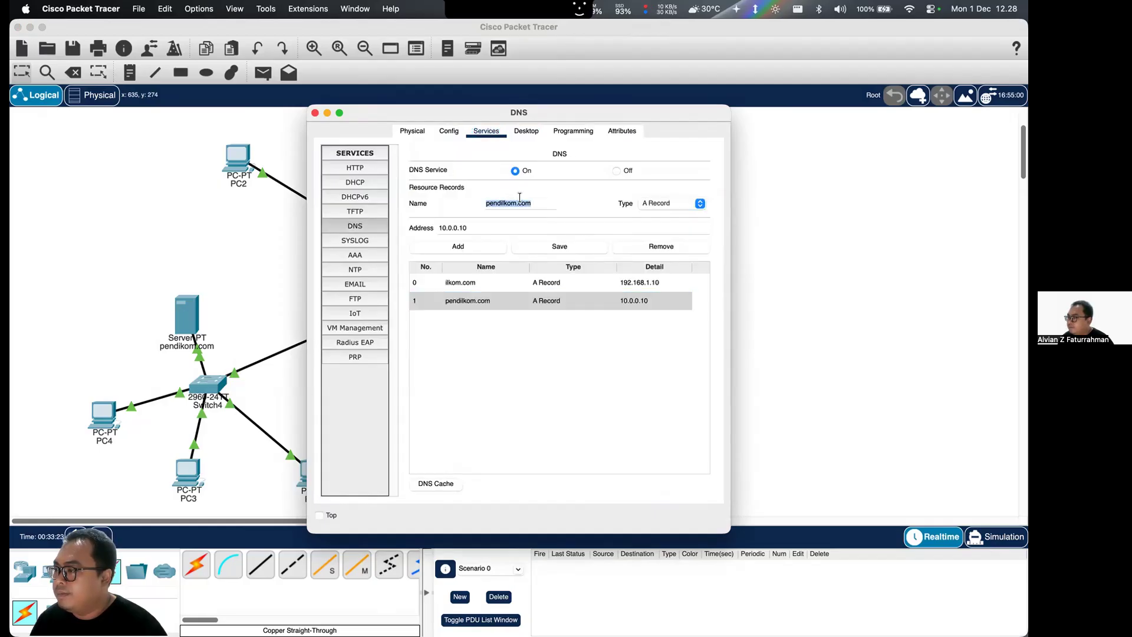
click(315, 113)
- Request pendilkom.com in PC2's web browser, then close the browser and PC2's window
click(238, 156)
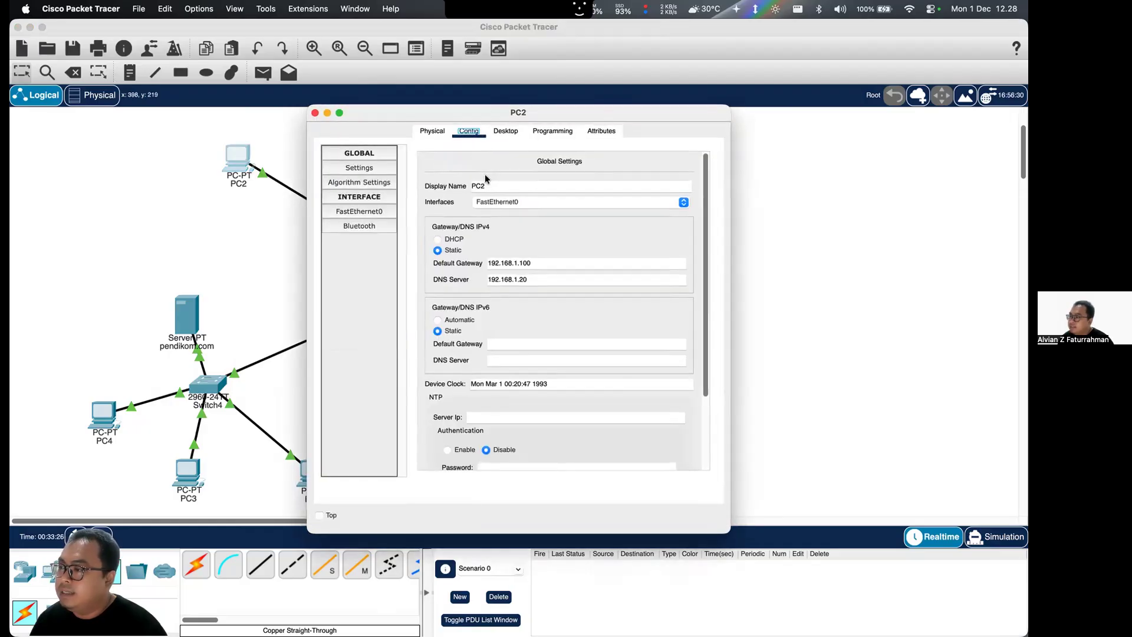
click(507, 131)
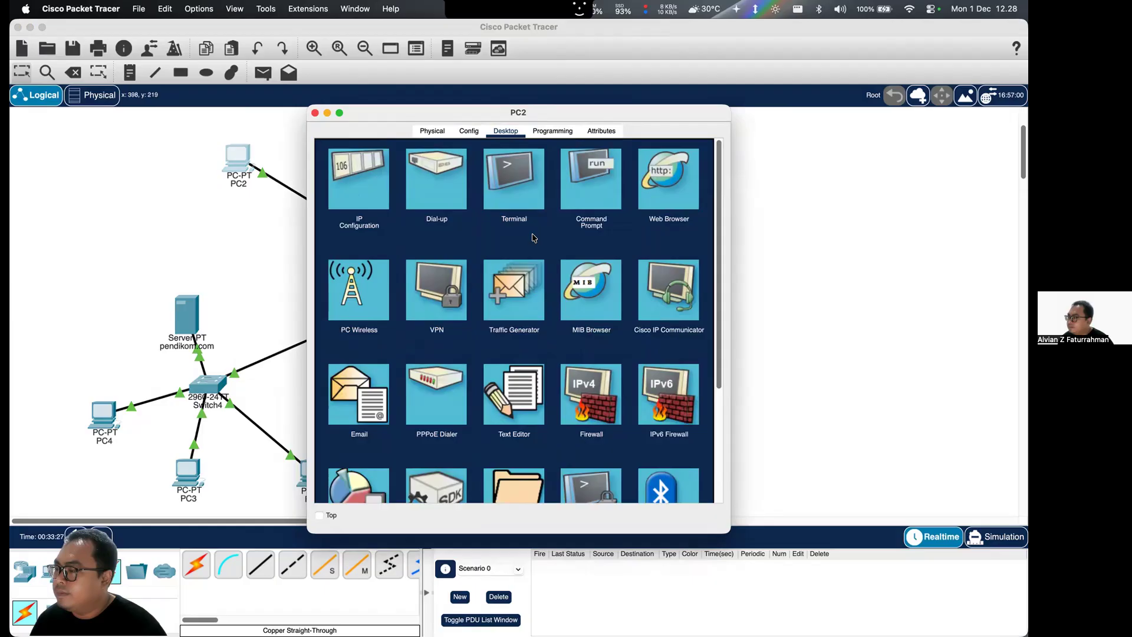
click(665, 182)
click(500, 169)
key(super+v)
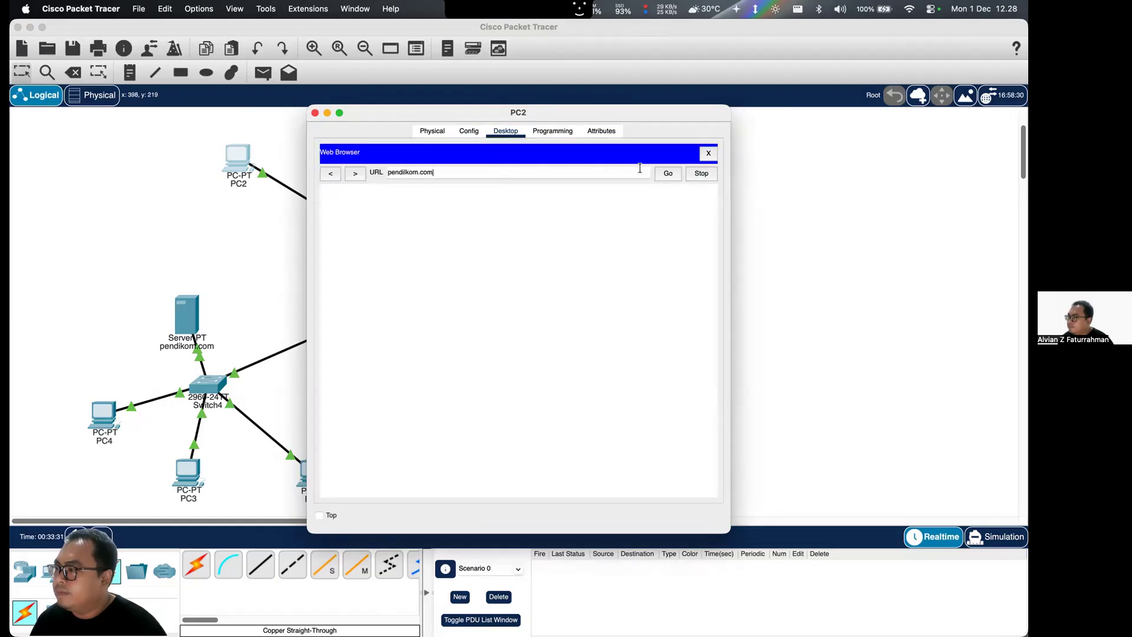
click(658, 173)
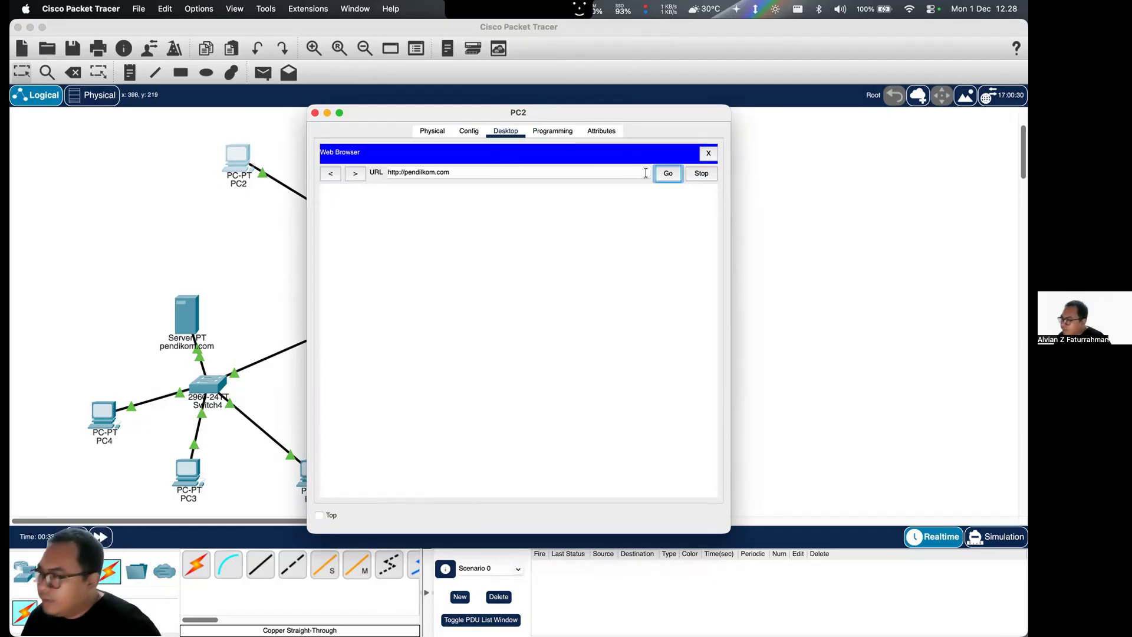
click(708, 153)
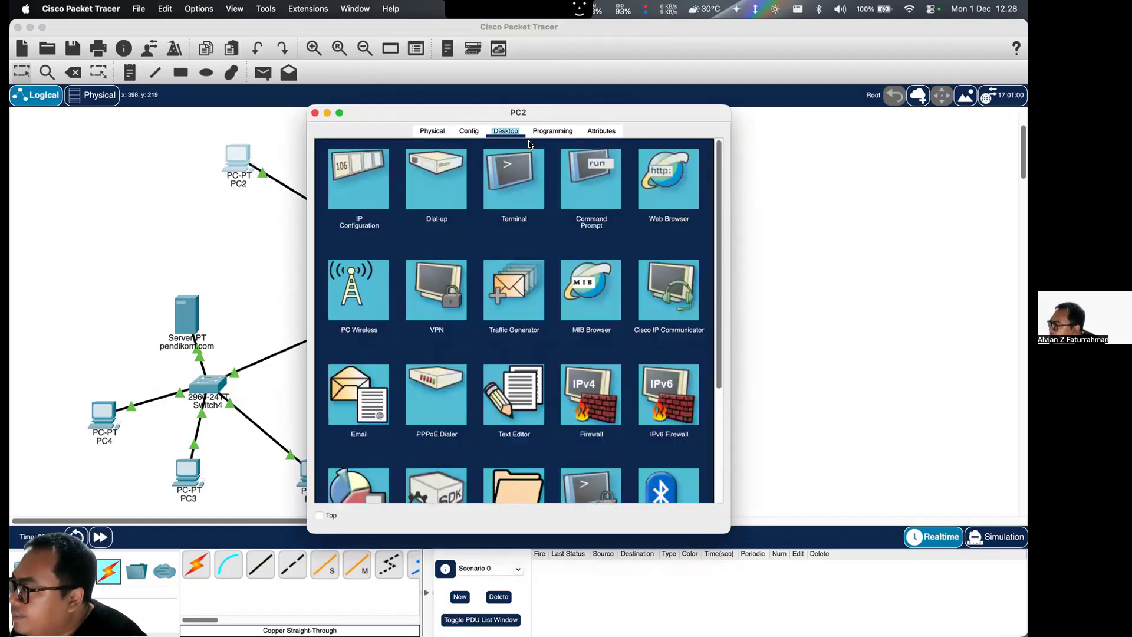
click(315, 112)
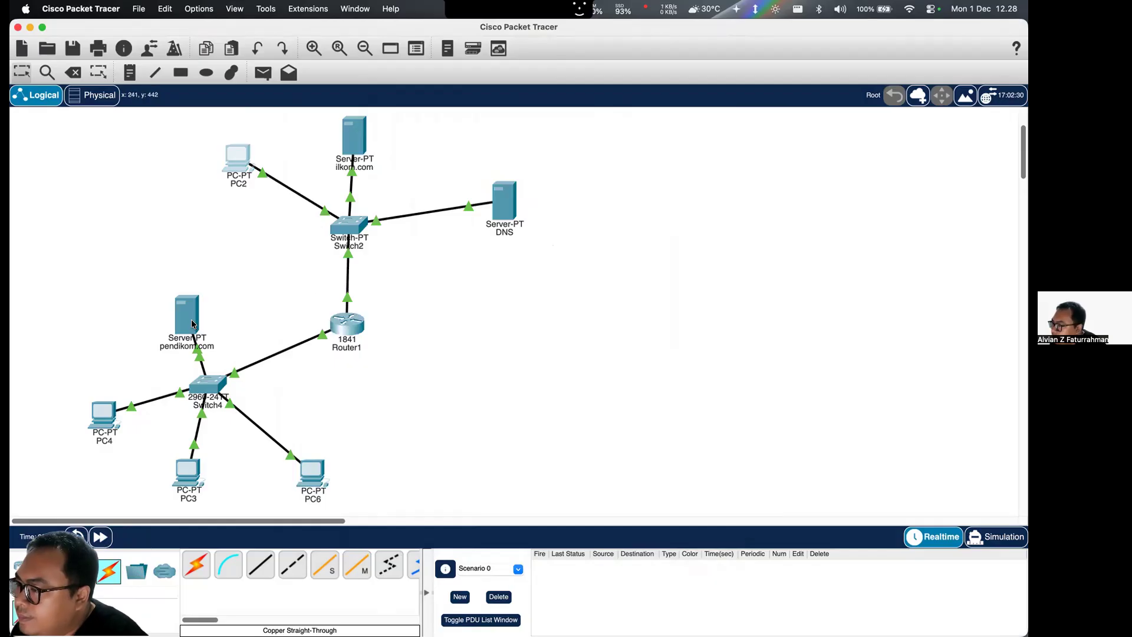
- Move the pendikom.com server farther from Switch4 and set its IPv4 DNS server to 192.168.1.100
drag(192, 324, 167, 277)
click(166, 274)
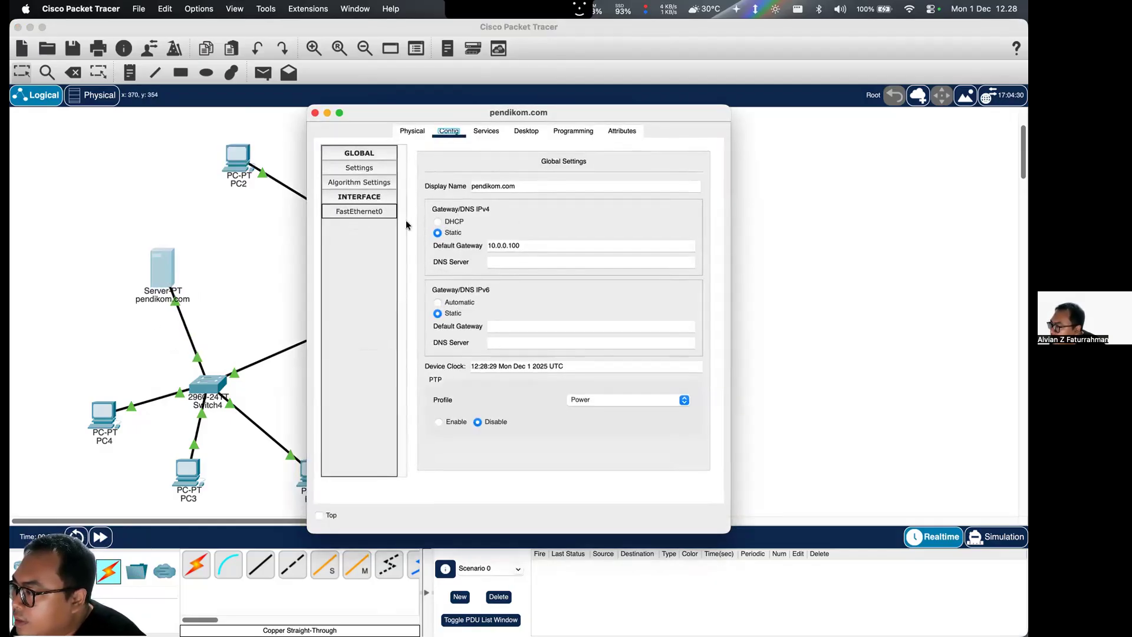
click(516, 263)
text(pendilkom.com)
key(BackSpace)
key(BackSpace)
key(BackSpace)
key(BackSpace)
key(BackSpace)
key(BackSpace)
key(BackSpace)
key(BackSpace)
key(BackSpace)
key(BackSpace)
text(192.168.1.)
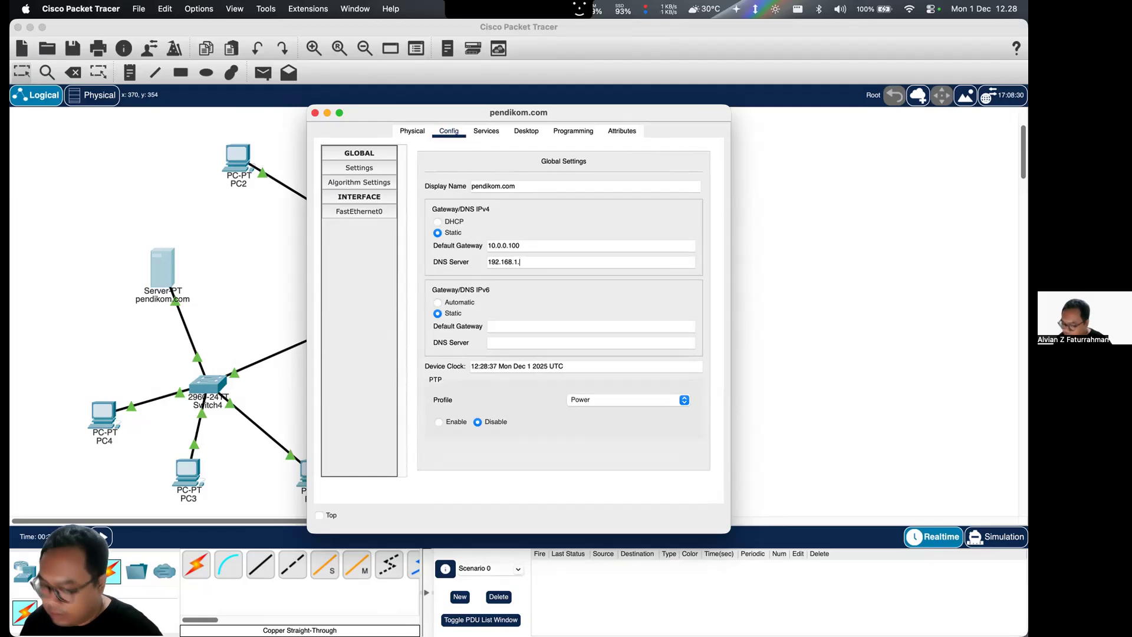
key(super+s)
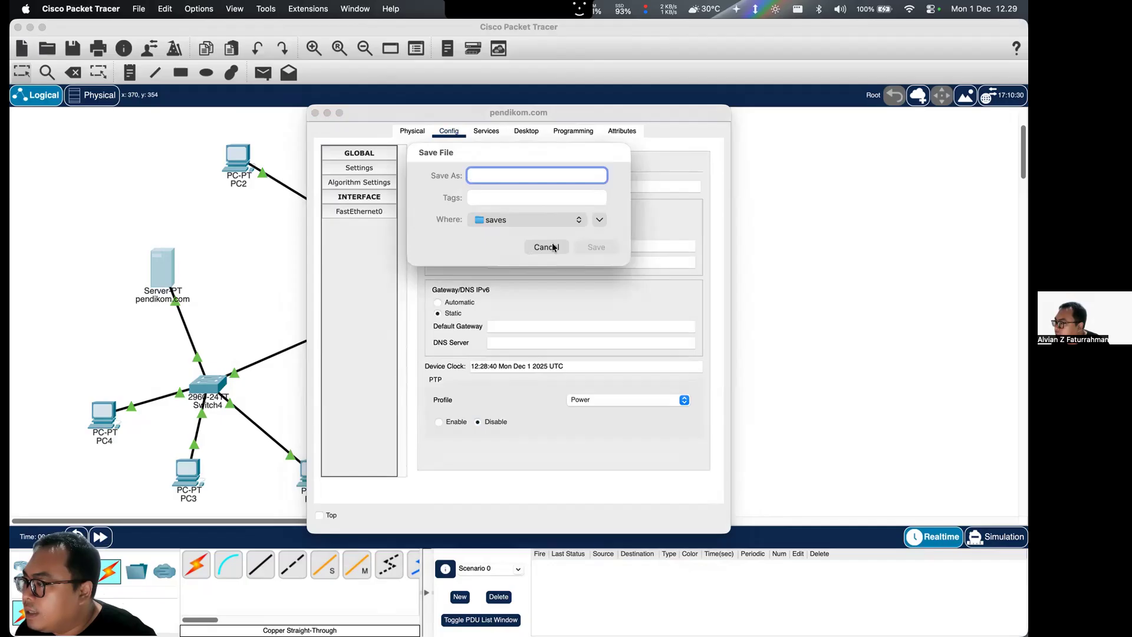
click(545, 244)
click(383, 210)
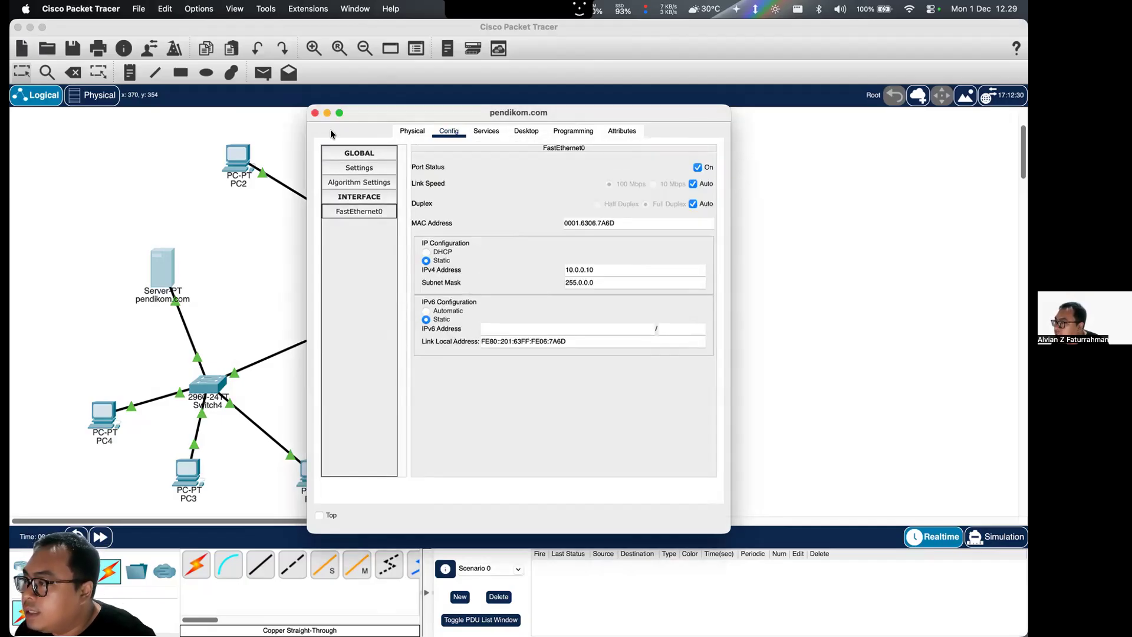
click(315, 113)
- Retry pendilkom.com in PC2's web browser and close PC2's window
click(248, 157)
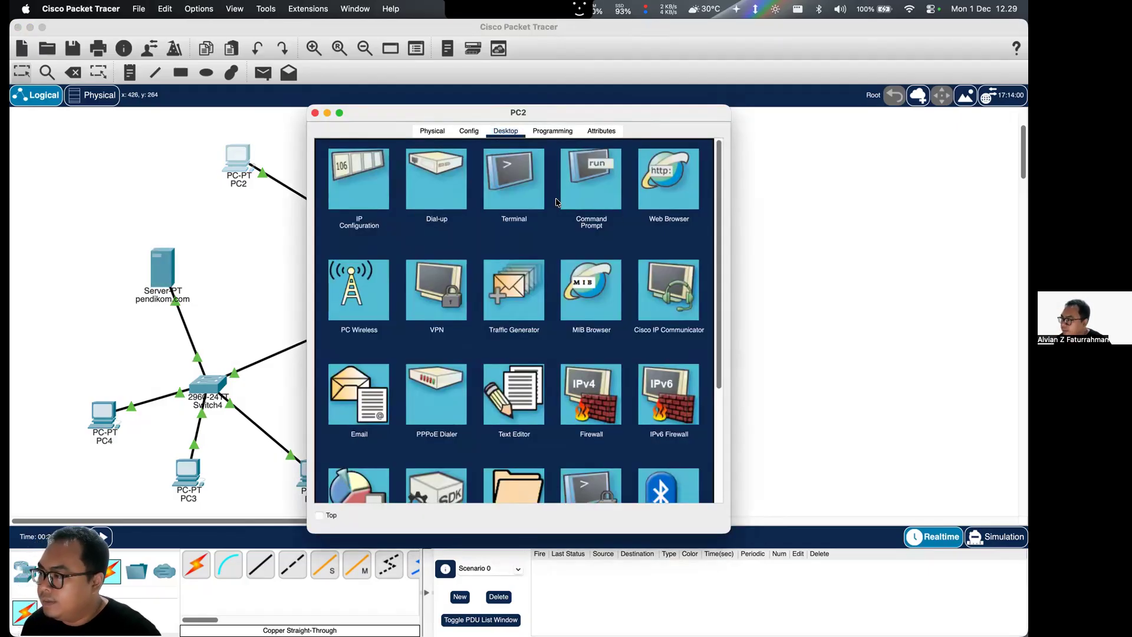
click(669, 178)
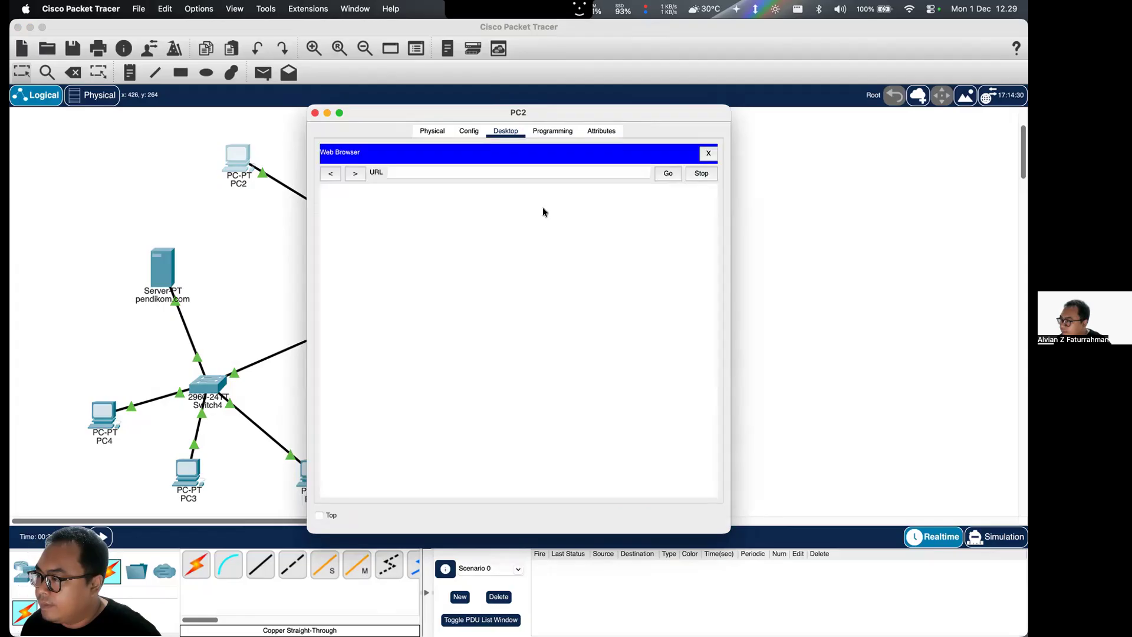
key(super+v)
click(667, 174)
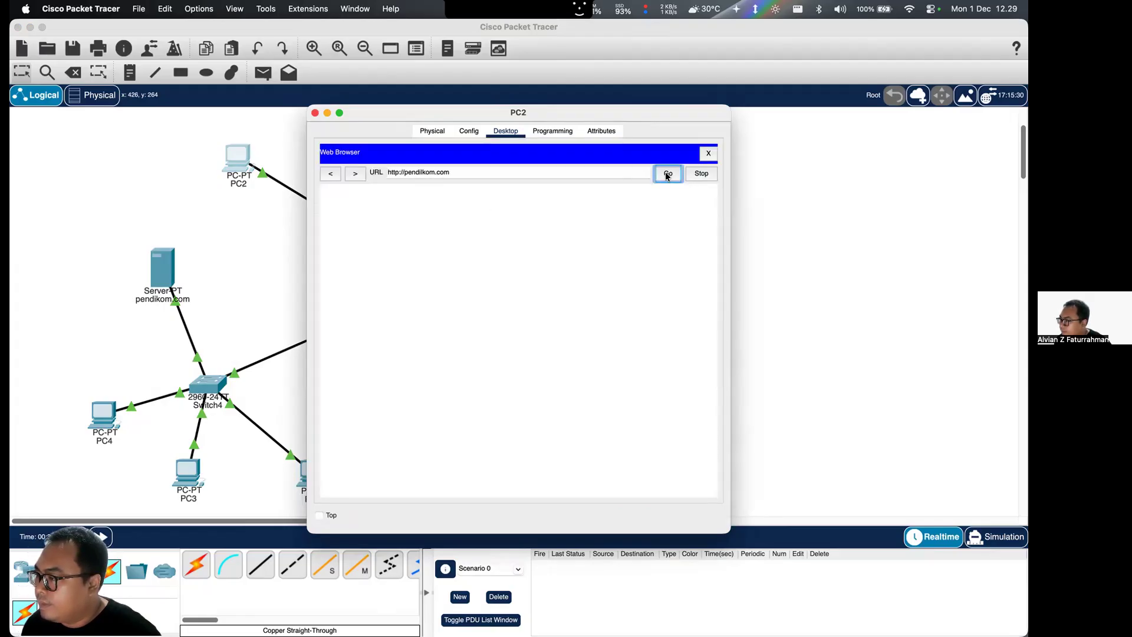
click(708, 154)
click(315, 113)
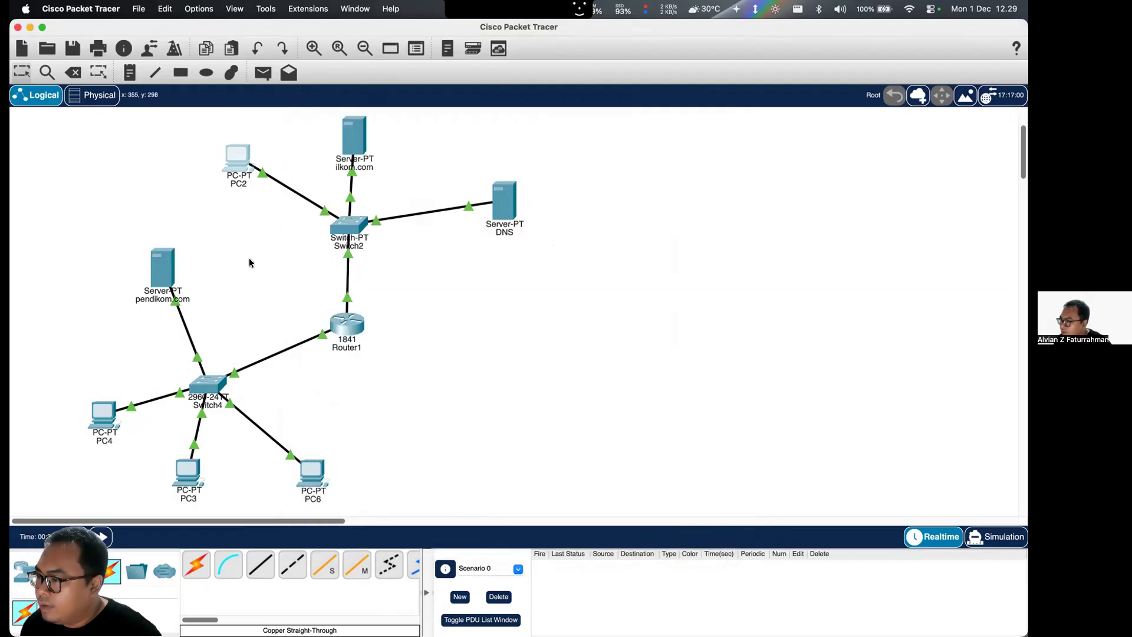
- Check the pendikom.com server's gateway, DNS server and FastEthernet0 IPv4 address, and close its window
click(173, 273)
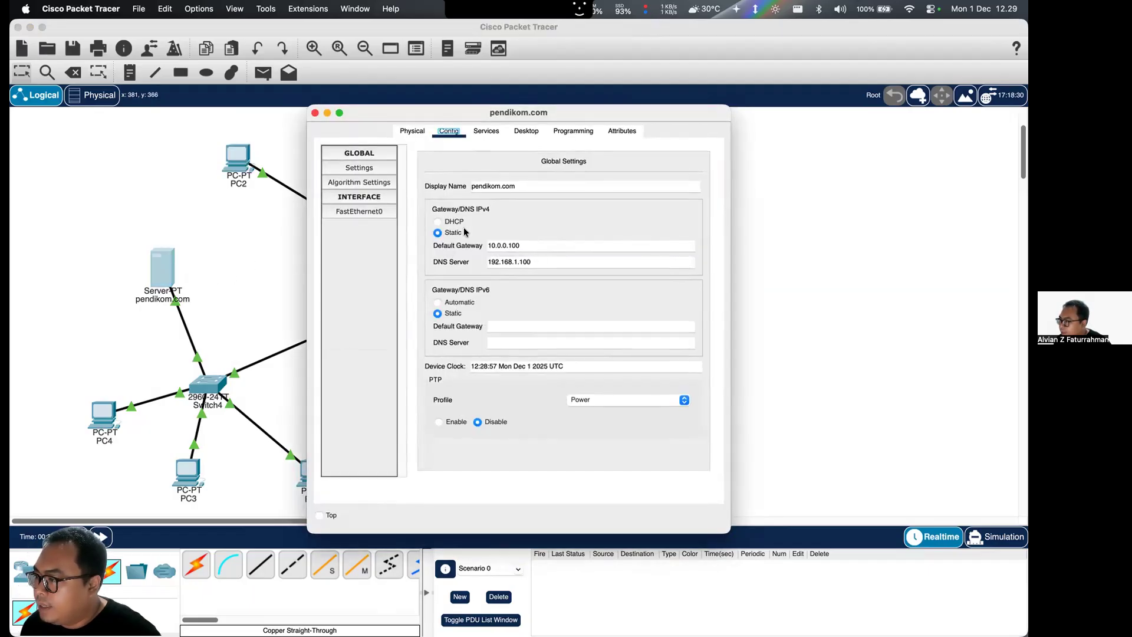
click(389, 211)
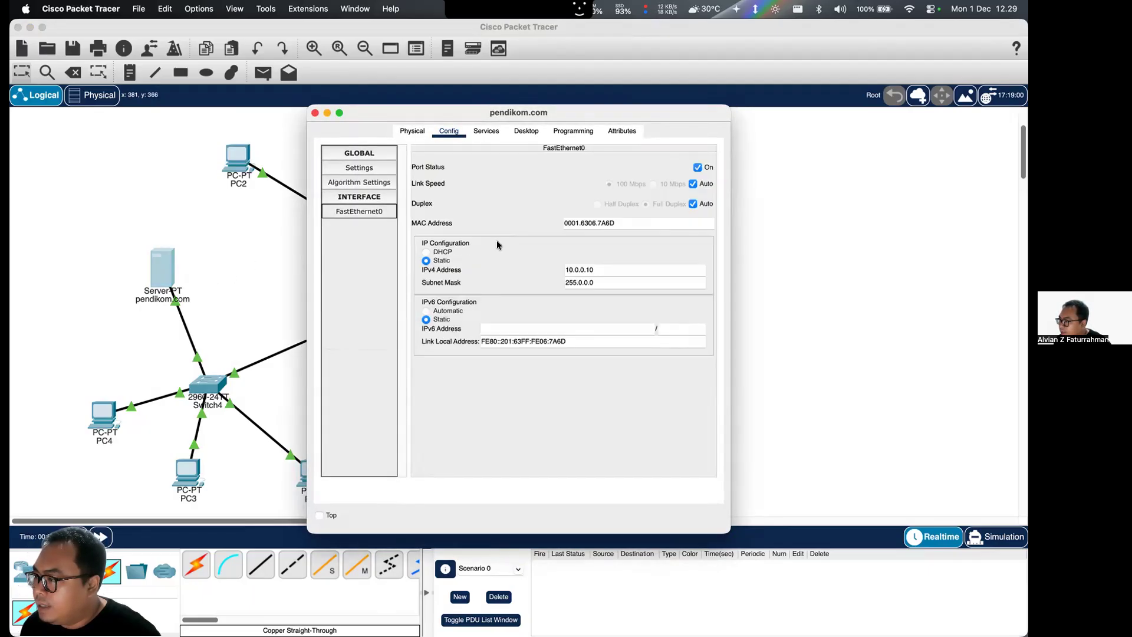
click(594, 270)
triple_click(594, 270)
click(315, 113)
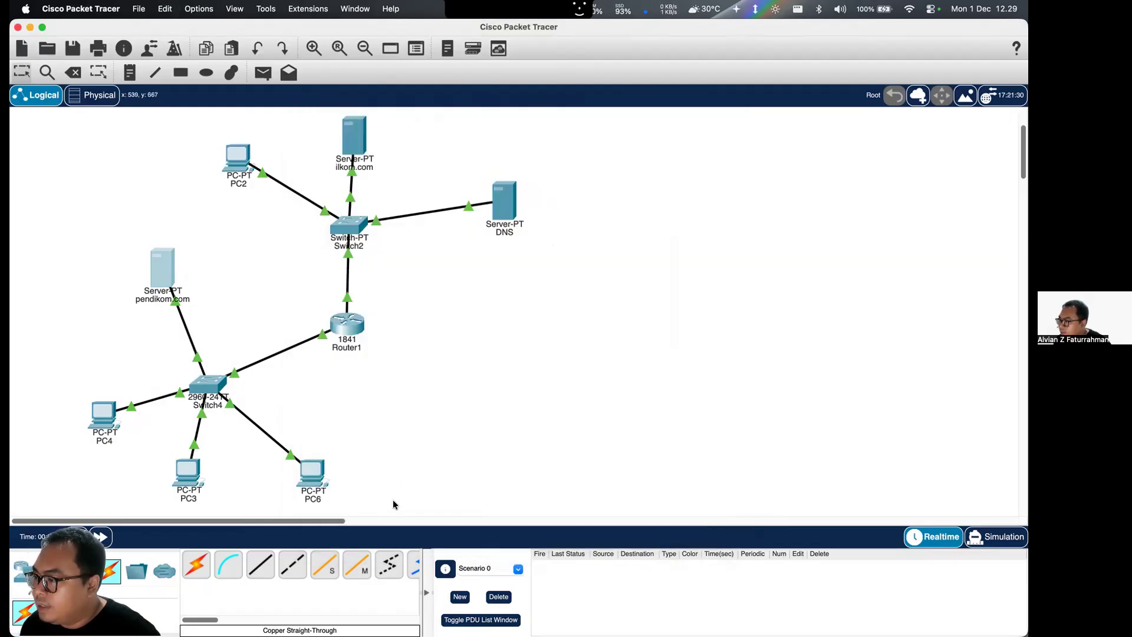
- Browse to the web server at 10.0.0.10 from PC6's web browser
click(312, 473)
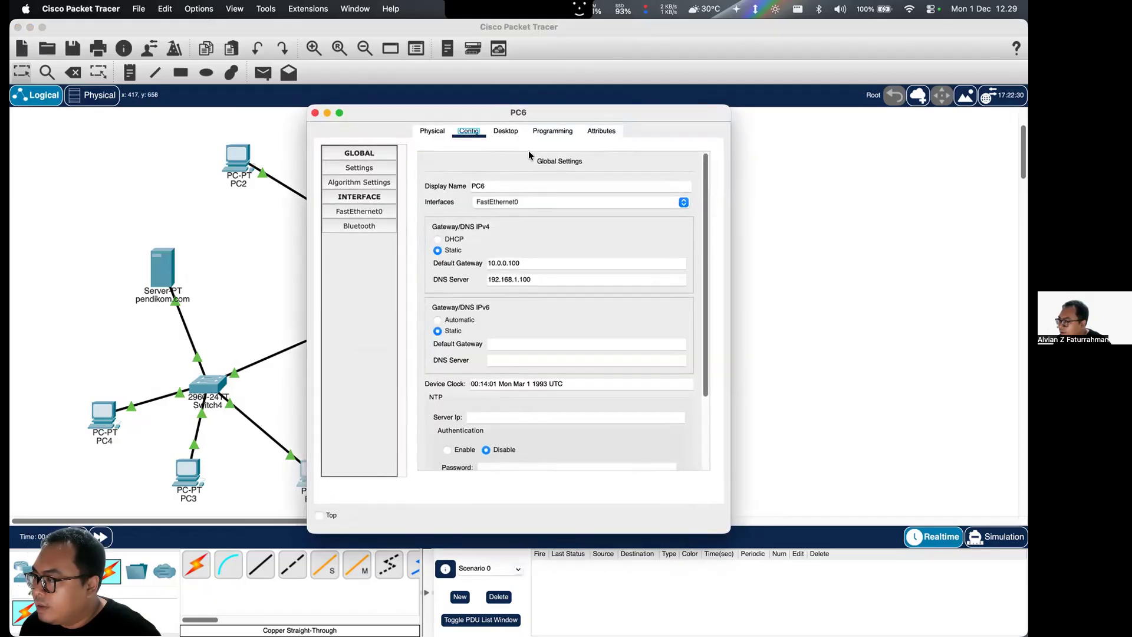
click(505, 131)
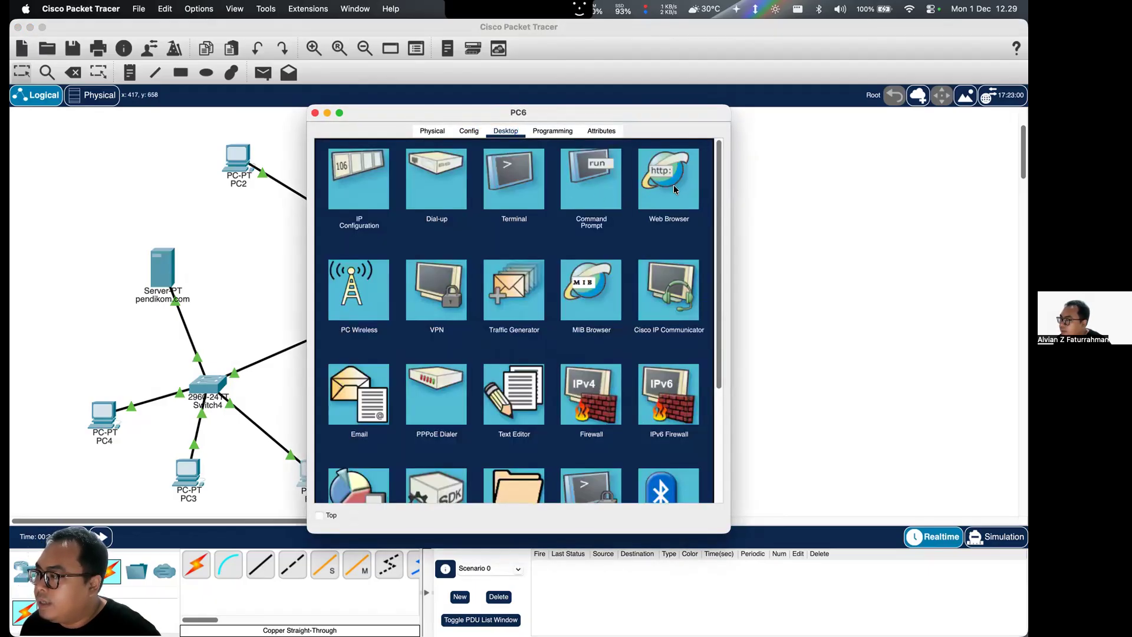
click(675, 189)
click(568, 174)
text(10.0.0.10)
click(669, 174)
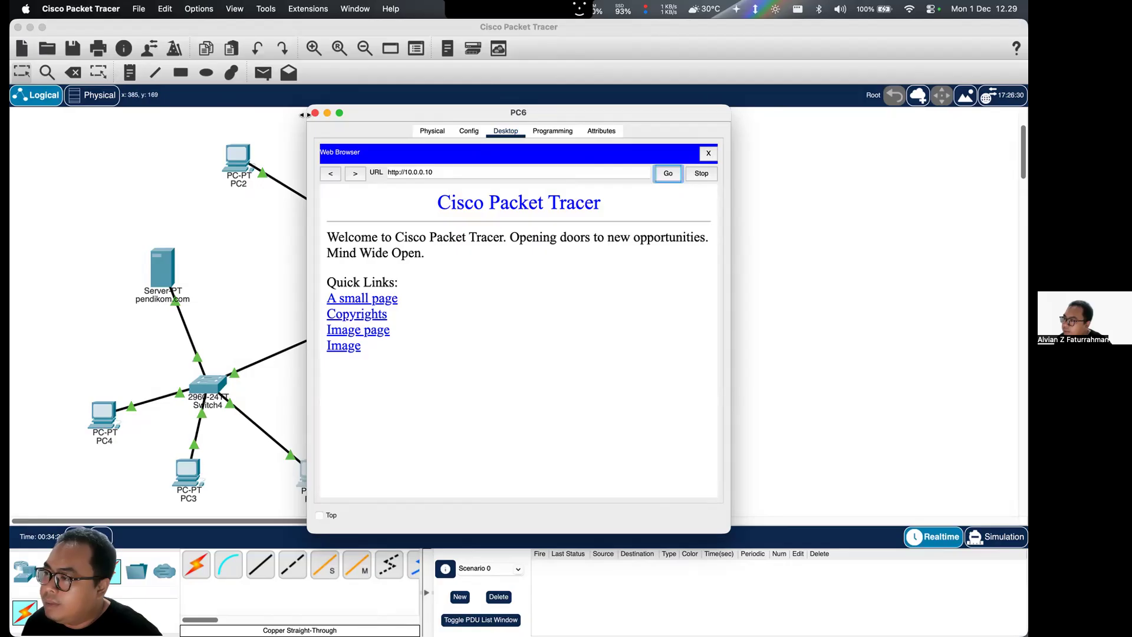
- Request ilkom.com in PC6's web browser and close the browser
drag(434, 115, 493, 128)
triple_click(503, 181)
text(ilkom.com)
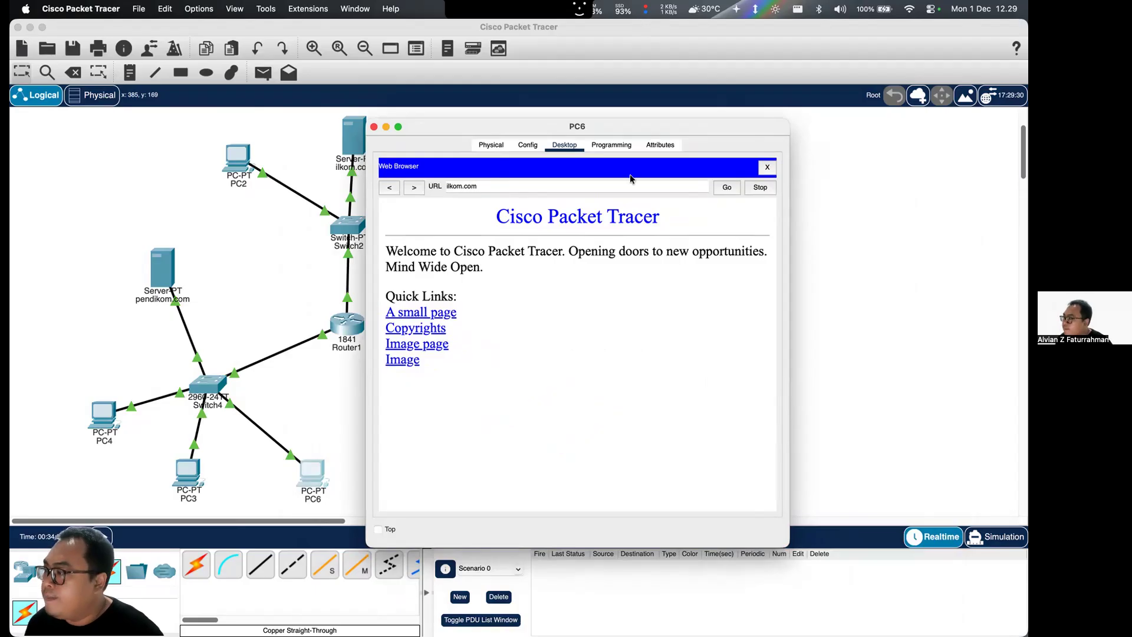
click(717, 187)
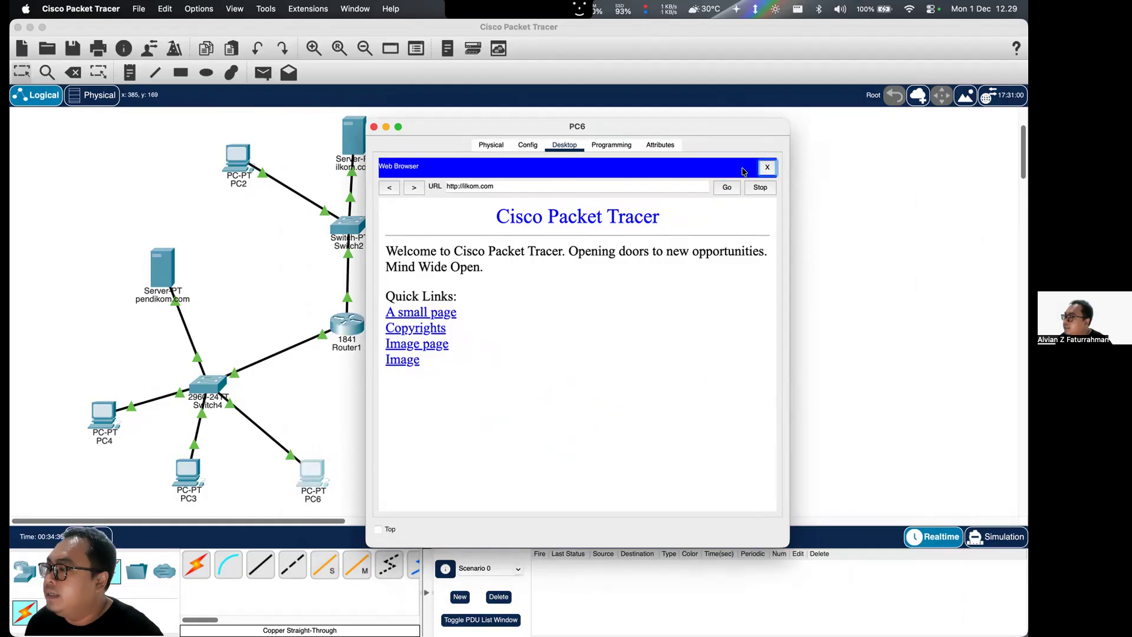
click(768, 168)
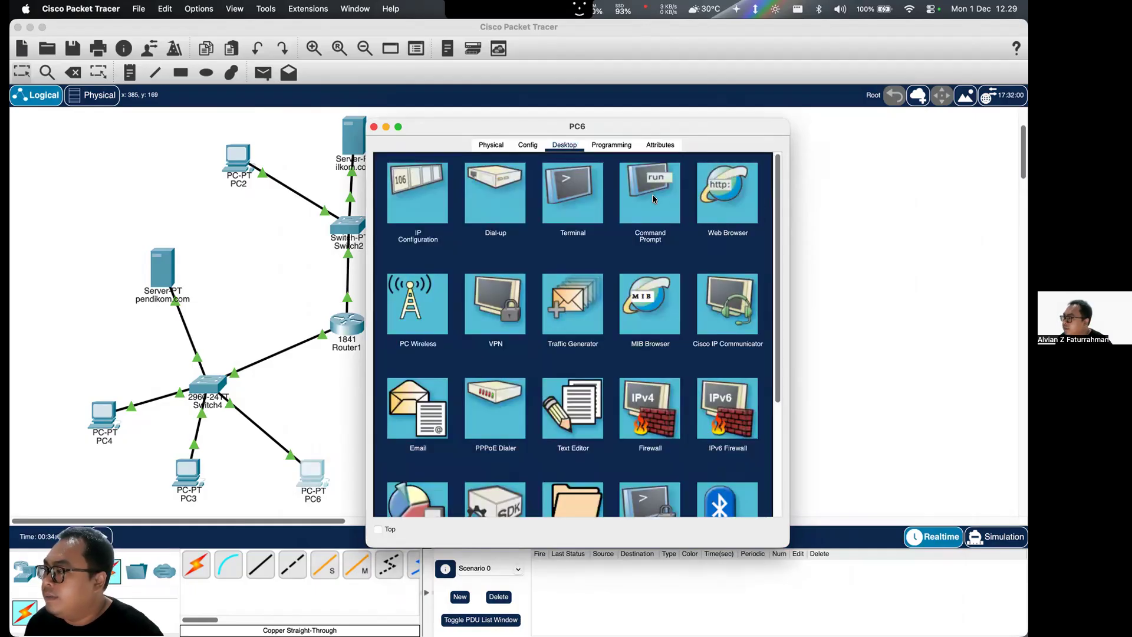
- Retry ilkom.com in a fresh web browser on PC6 and close PC6's window
click(742, 198)
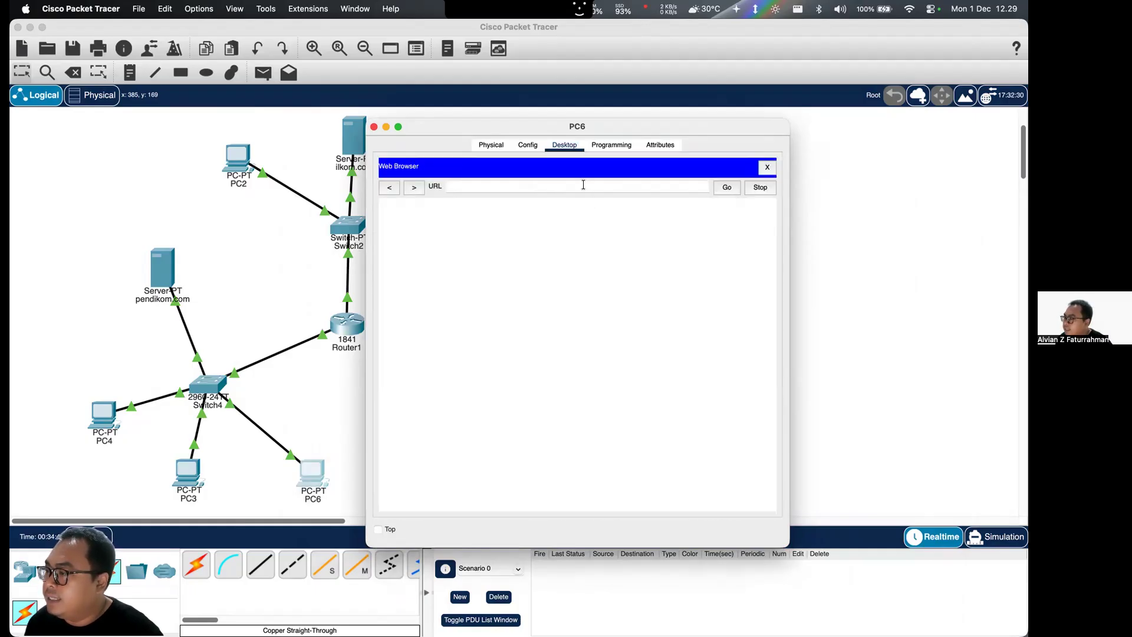
text(ilkom.com)
key(Return)
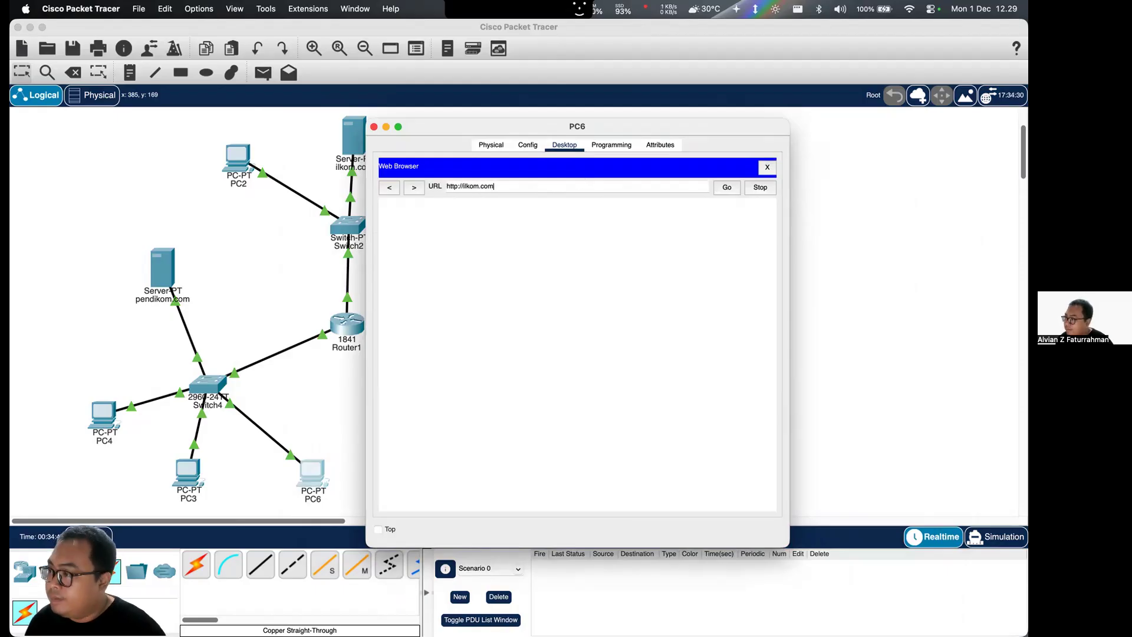
click(725, 185)
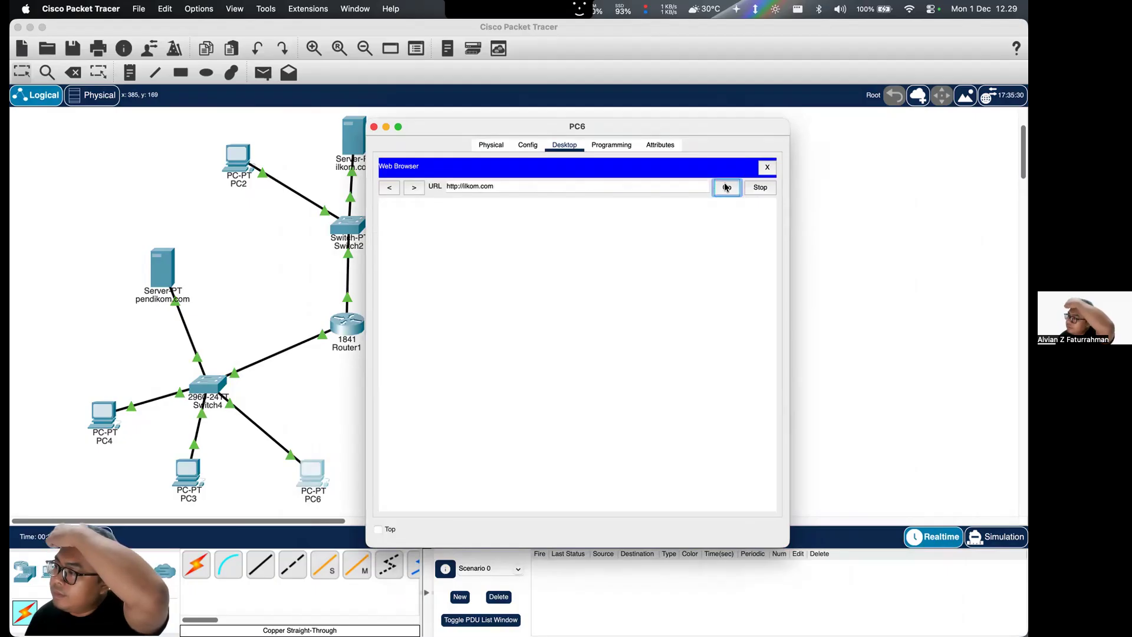
click(771, 167)
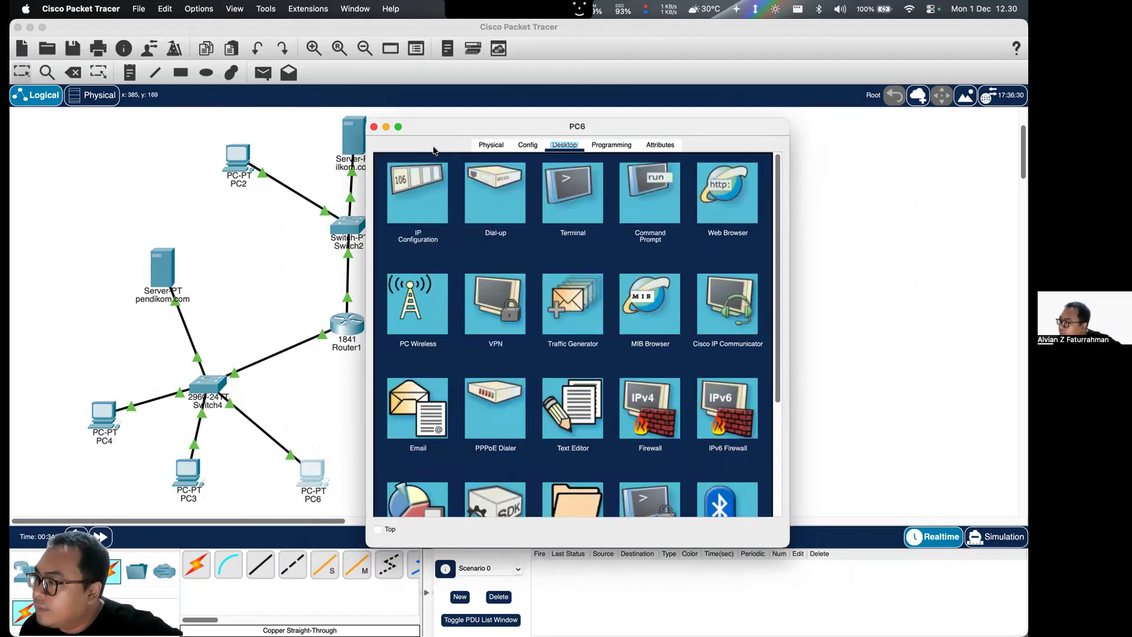
click(373, 127)
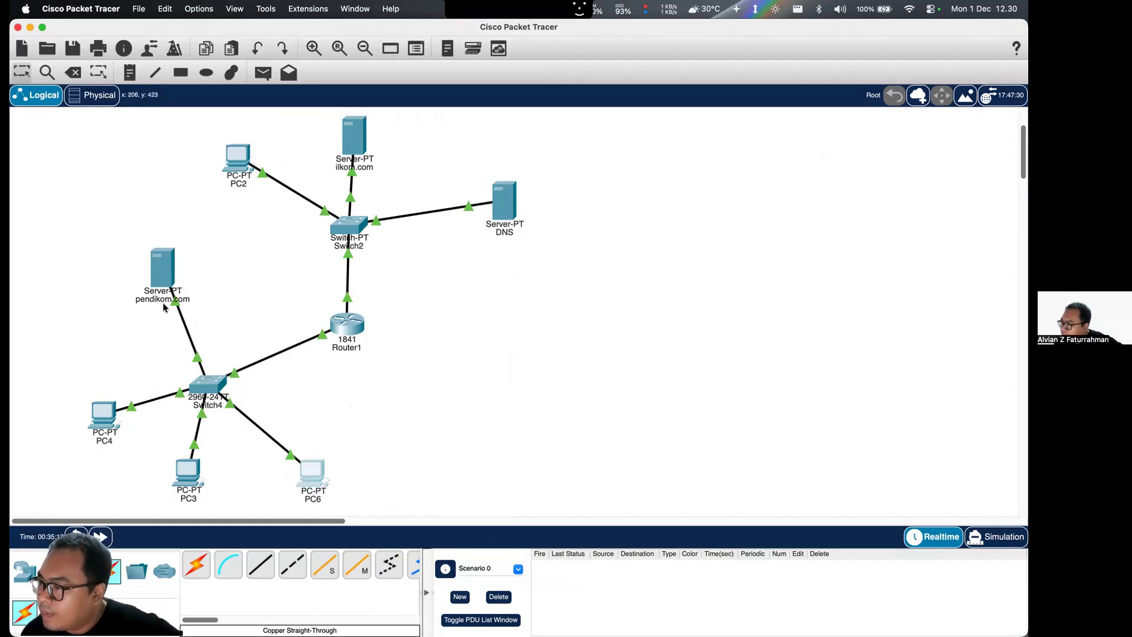
- Browse to ilkom.com from PC2's web browser and close PC2's window
click(246, 162)
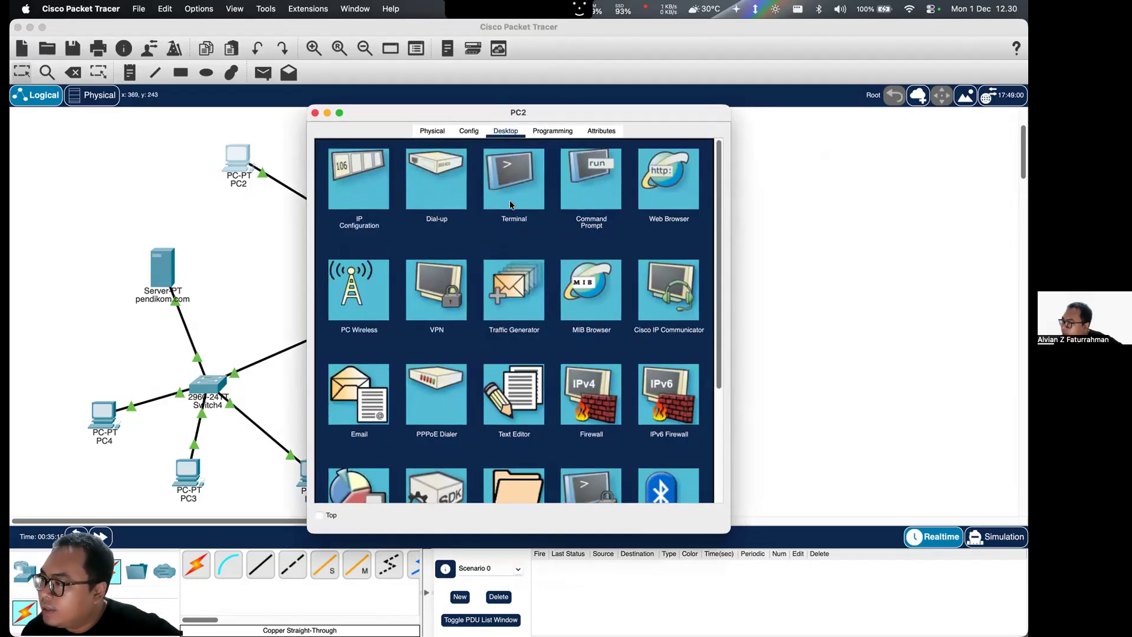
click(661, 179)
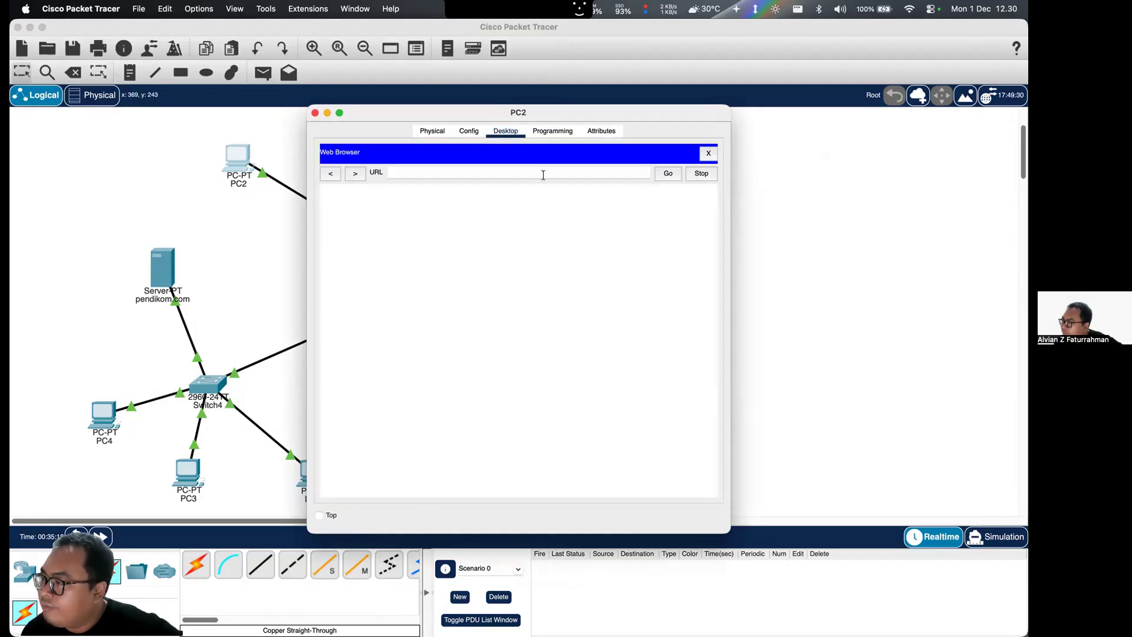
text(http://ilkom.com)
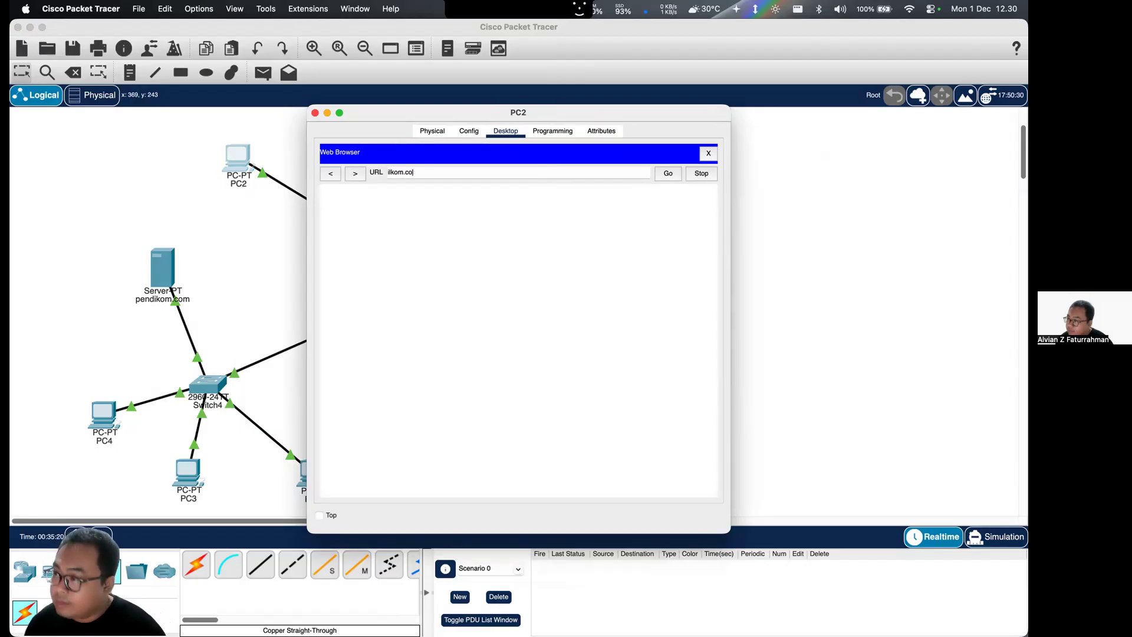
key(Return)
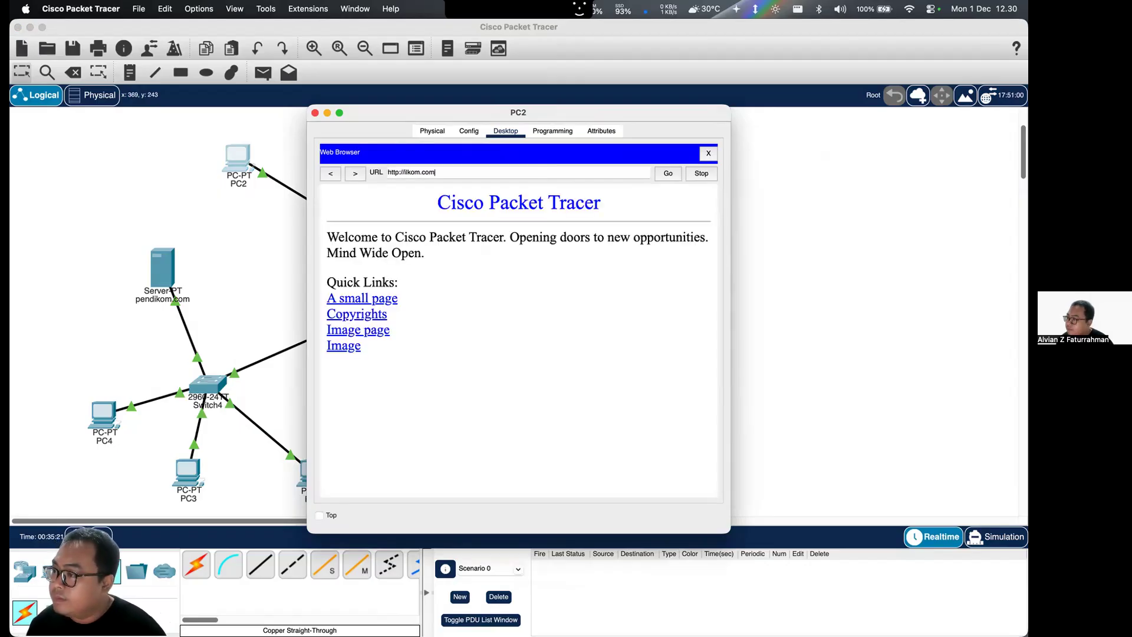
click(314, 113)
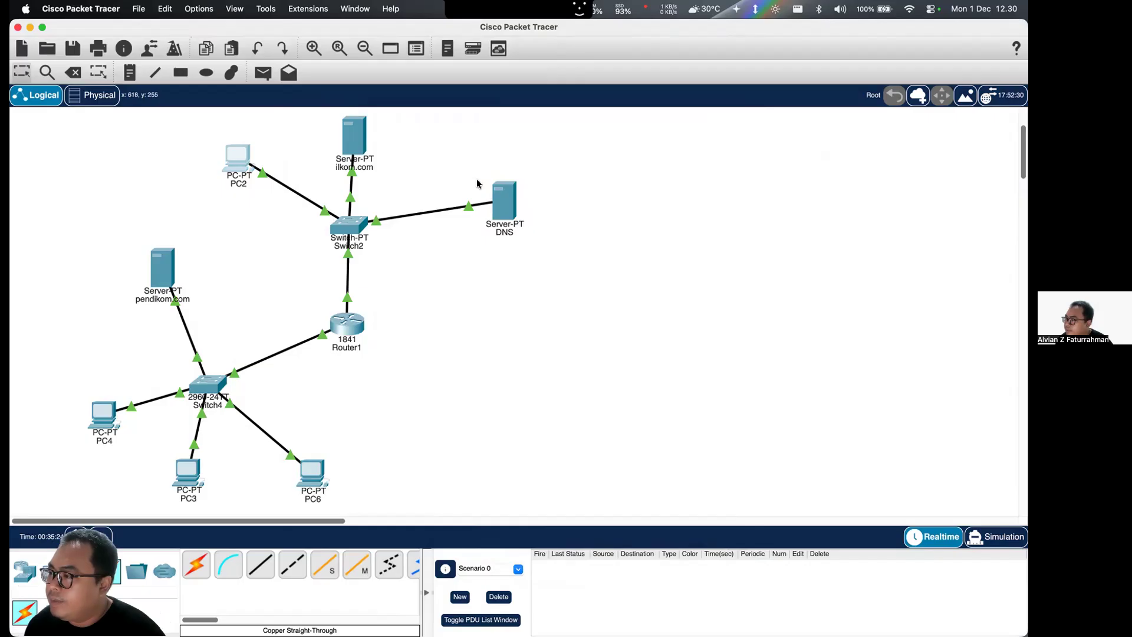
- Check PC4's gateway and DNS settings and the pendikom.com server's FastEthernet0 IP configuration
click(104, 416)
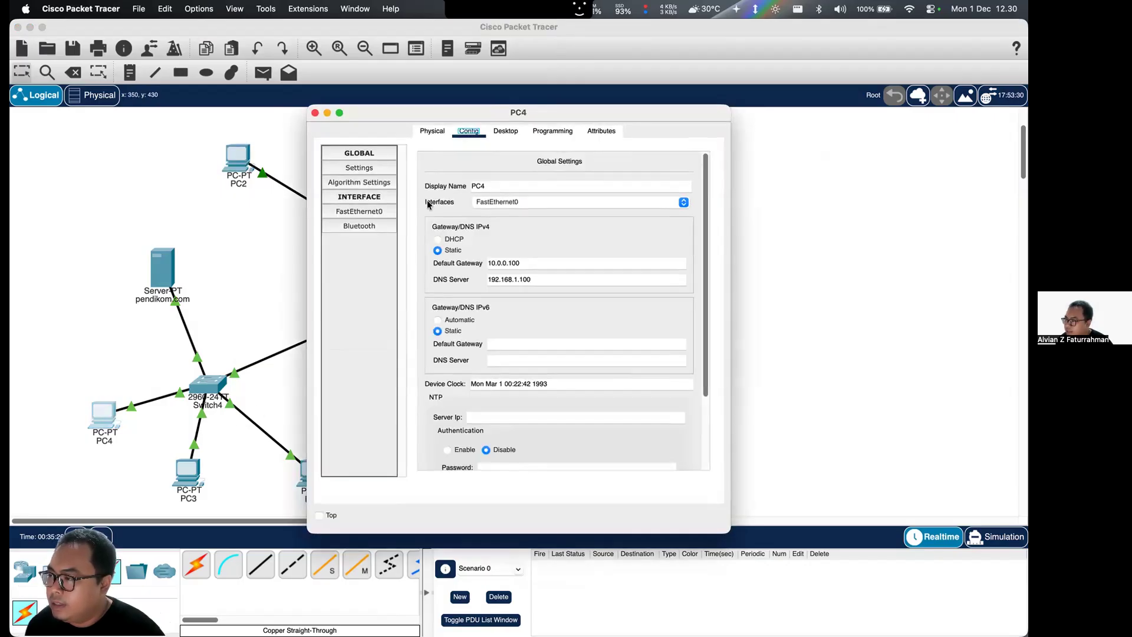
click(315, 113)
click(162, 267)
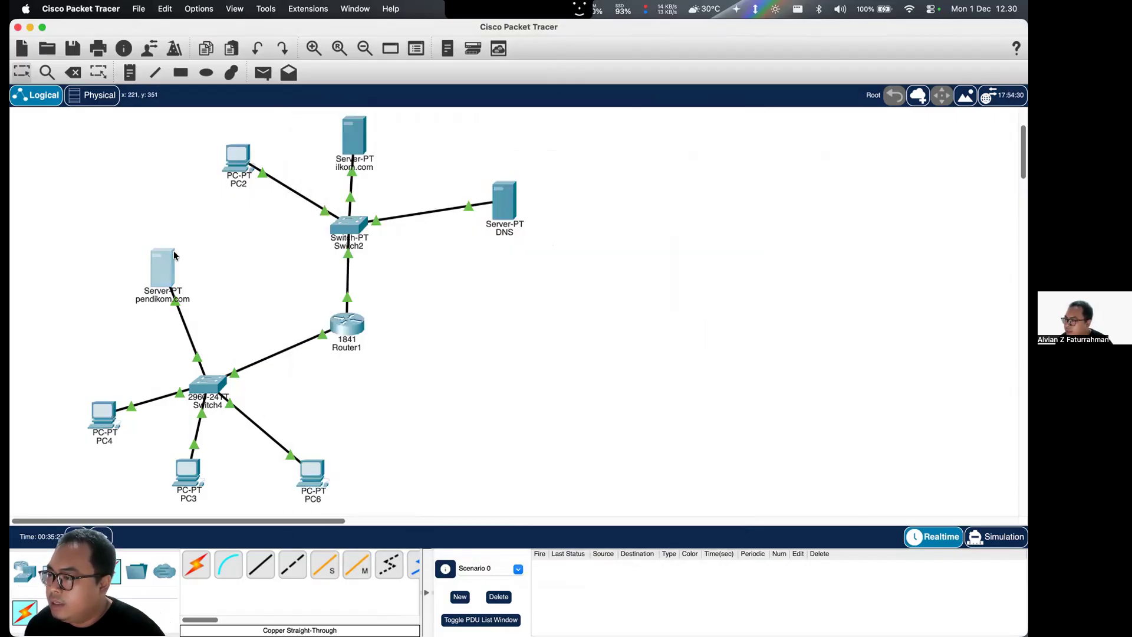
click(356, 211)
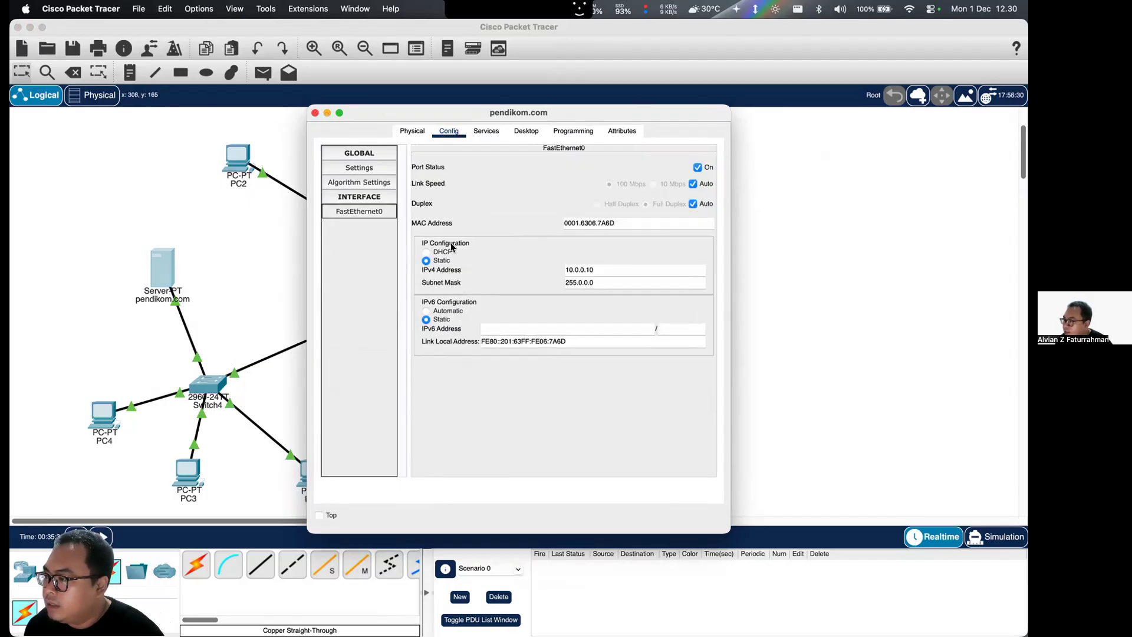
click(314, 112)
- Check the IPv4 address configured on PC4's FastEthernet0 interface and close PC4's window
click(98, 403)
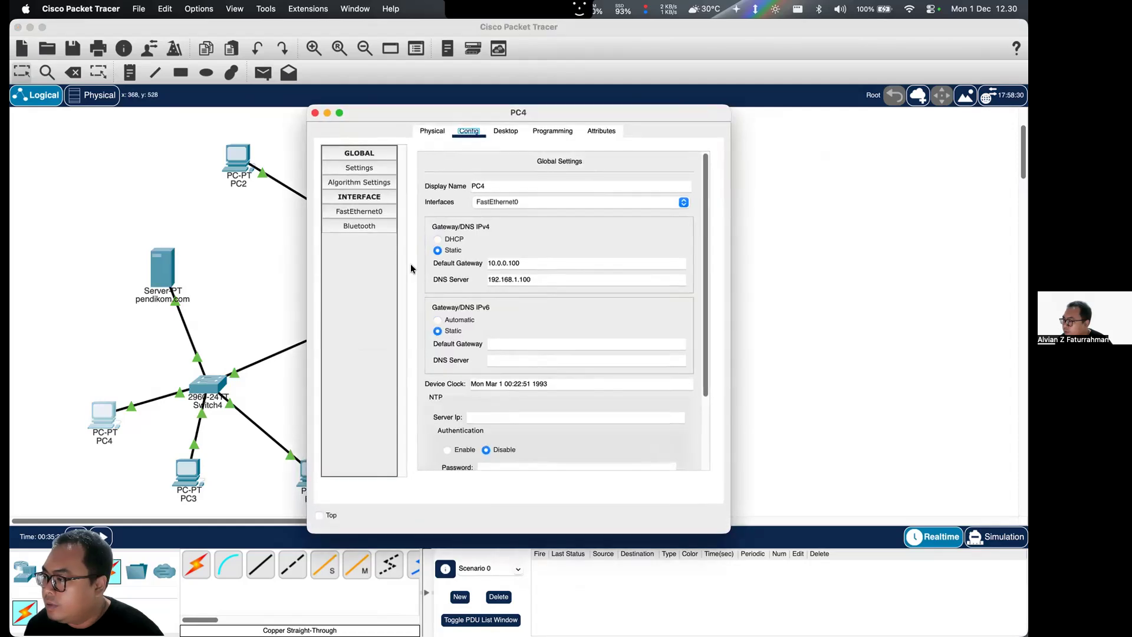
click(381, 225)
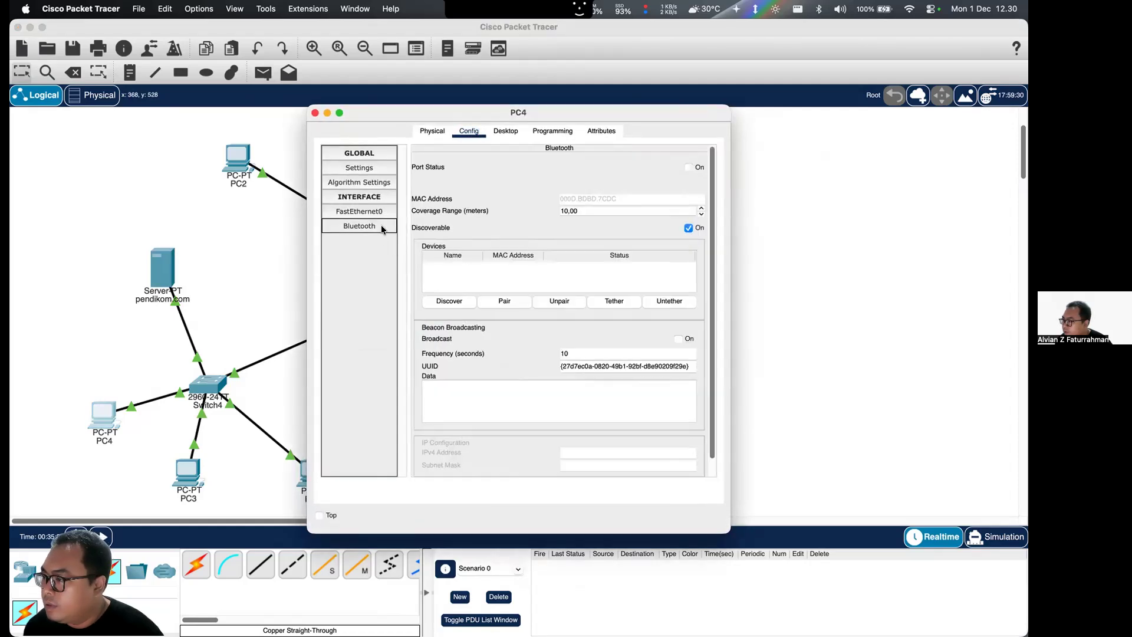
click(379, 211)
double_click(598, 269)
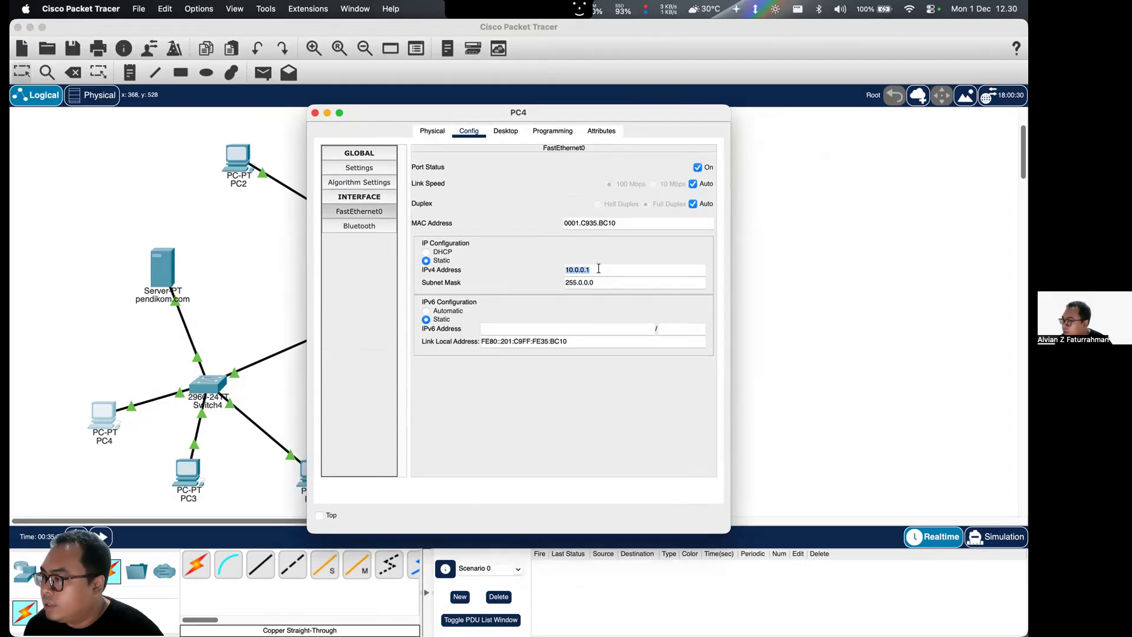
click(315, 113)
- Re-enter the pendikom.com server's FastEthernet0 IPv4 address as 10.0.0.10 and review its gateway and DNS settings
click(173, 271)
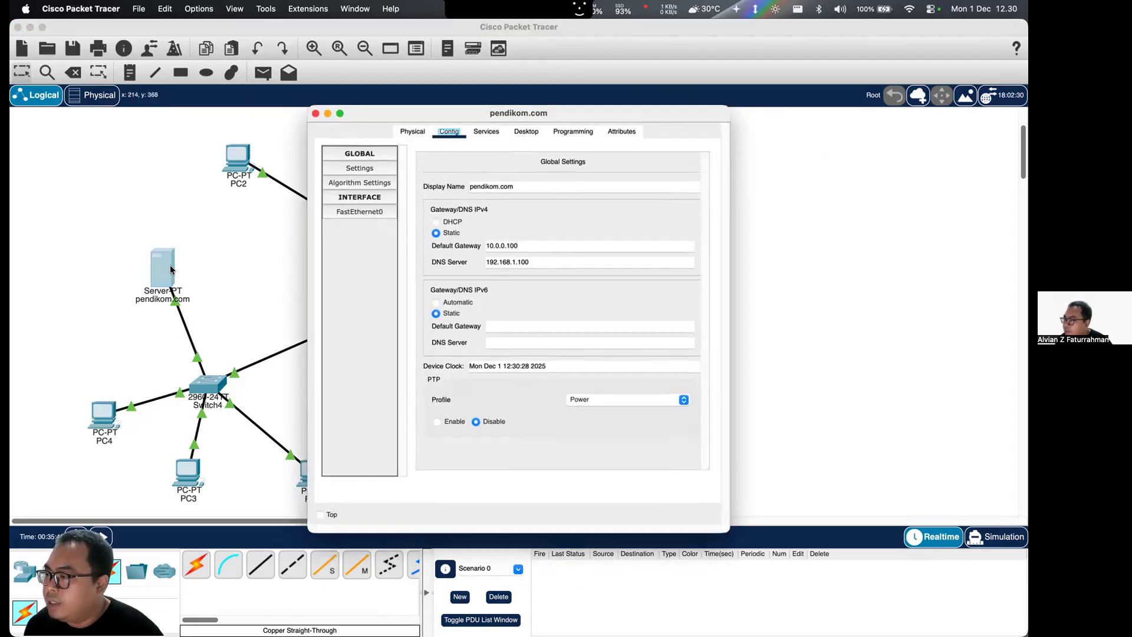
click(535, 245)
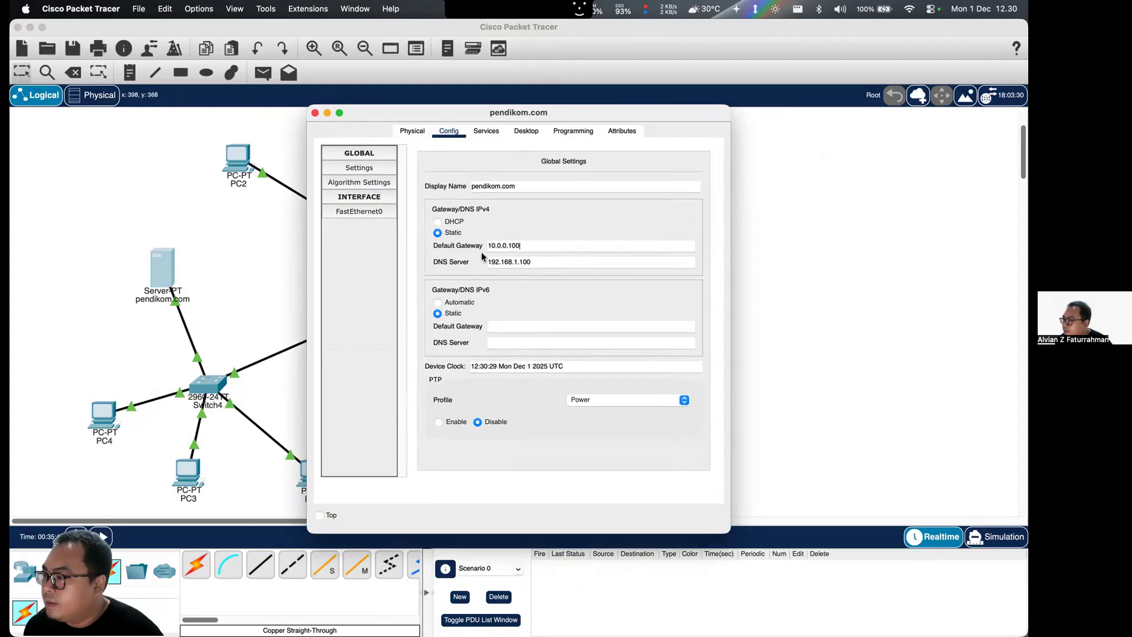
click(347, 214)
click(583, 270)
text(1)
key(BackSpace)
text(0.0.0.10)
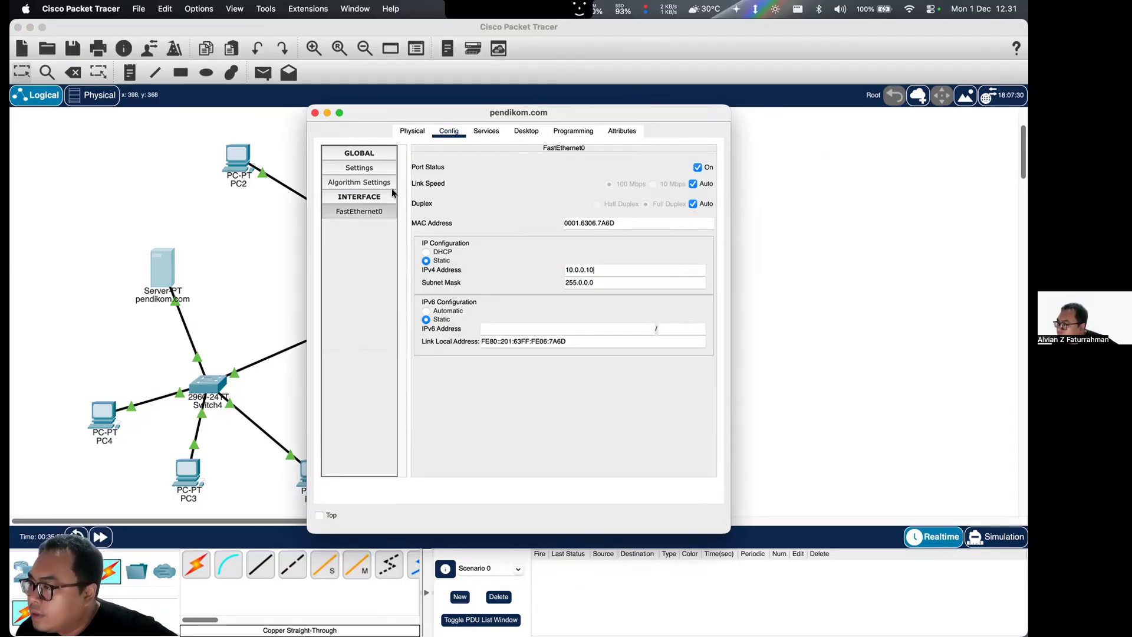
click(375, 167)
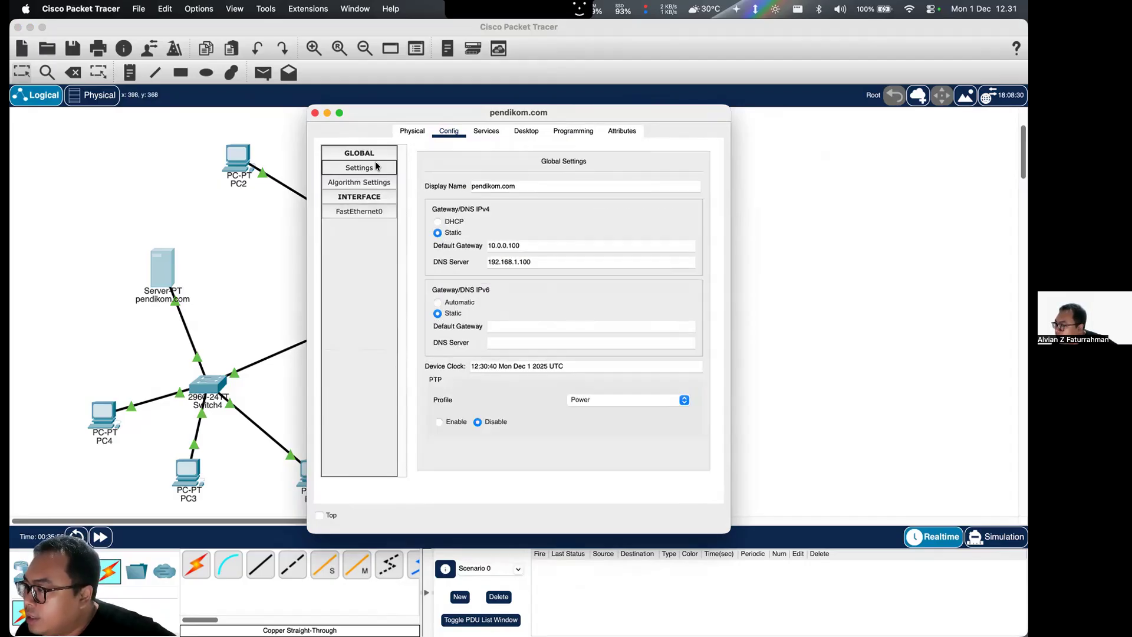
click(315, 112)
- Check the default gateway and DNS server settings of PC3 and PC6
click(184, 471)
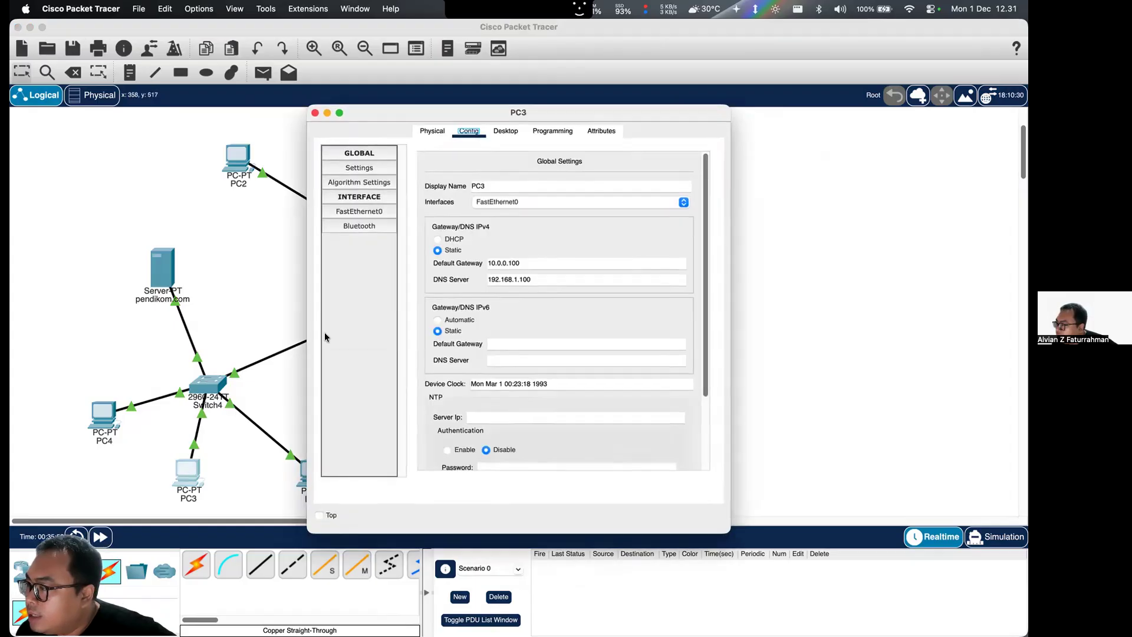
click(315, 112)
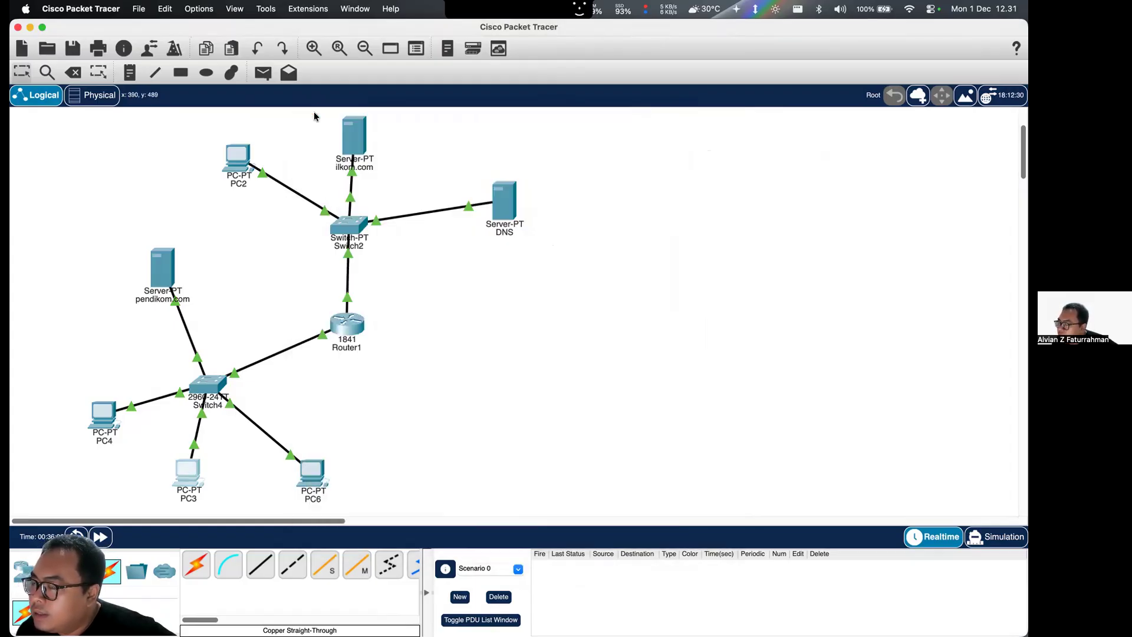
click(309, 470)
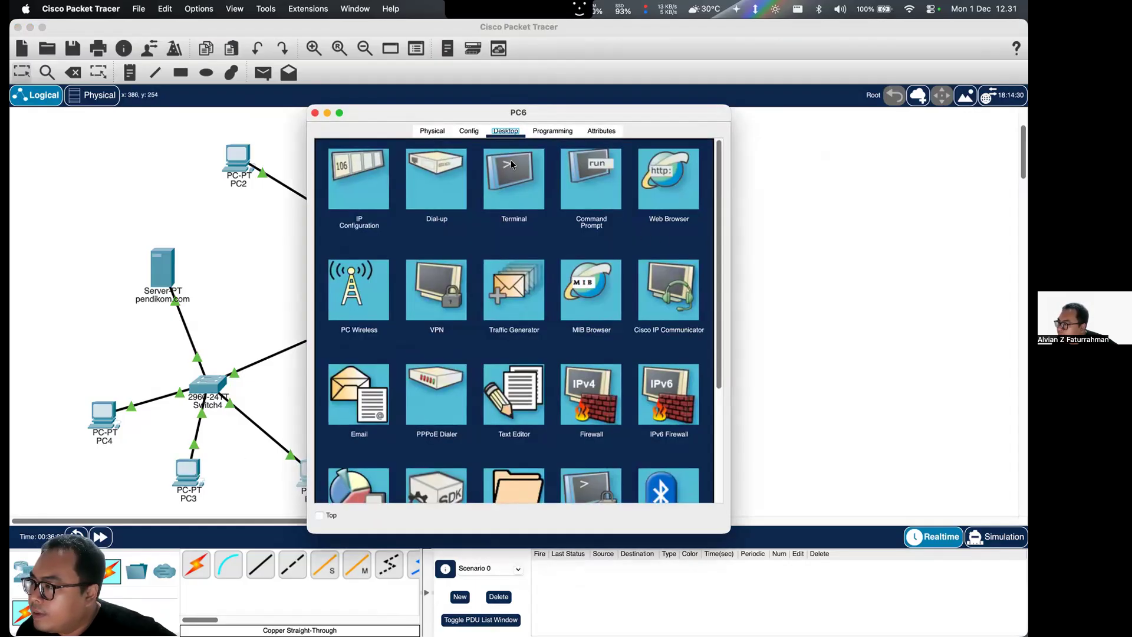
click(465, 135)
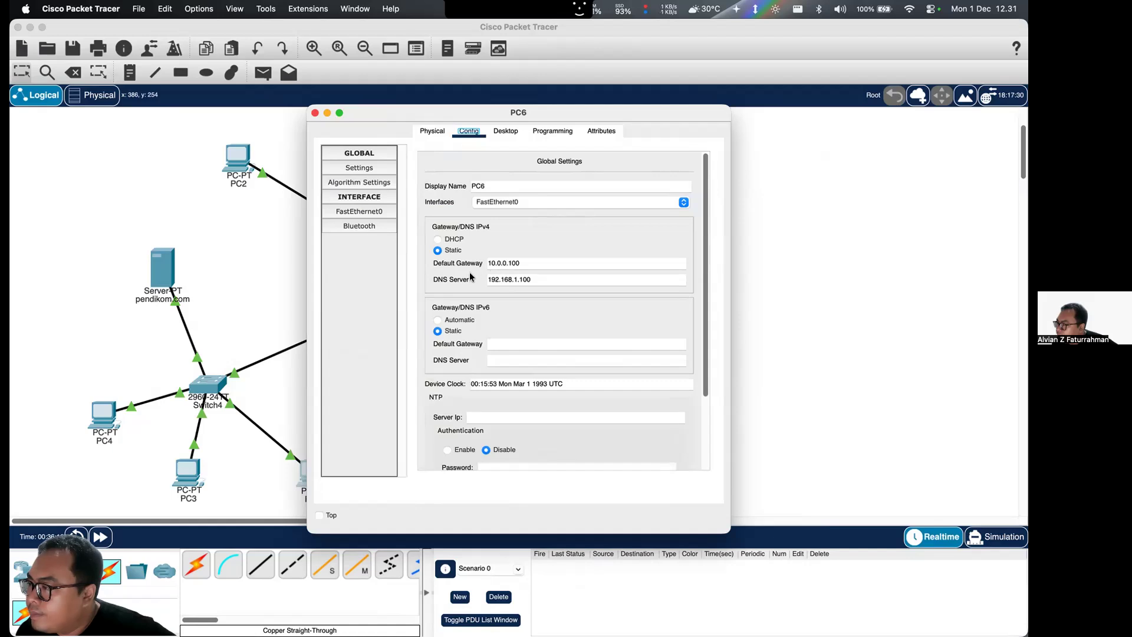
click(315, 113)
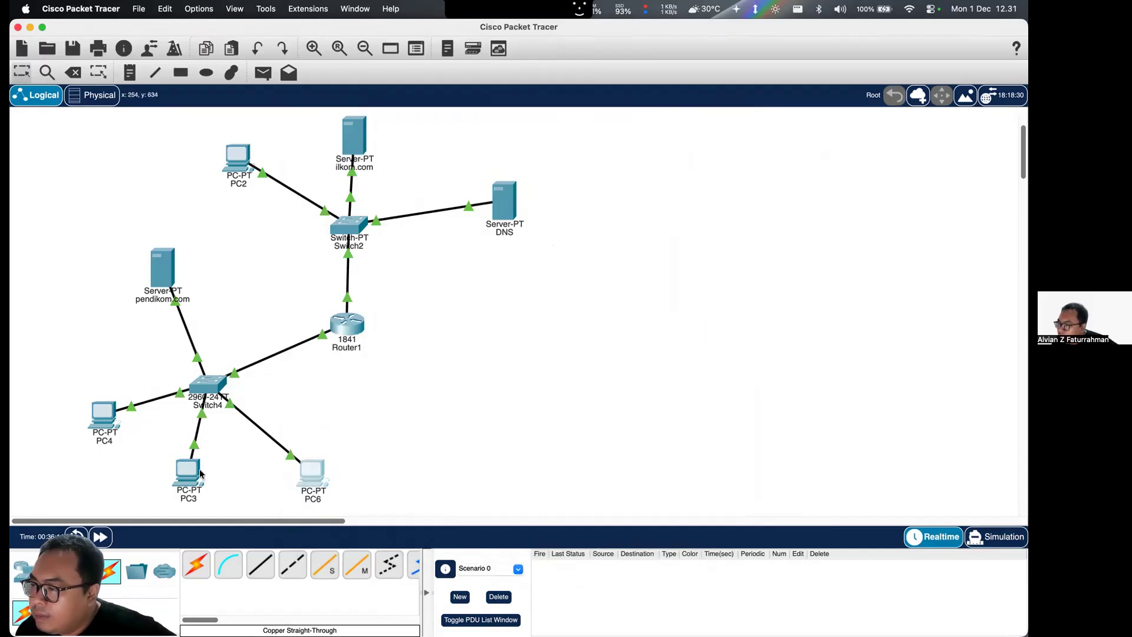
- Inspect the ilkom.com server's global settings and FastEthernet0 IPv4 address, and close its window
click(346, 139)
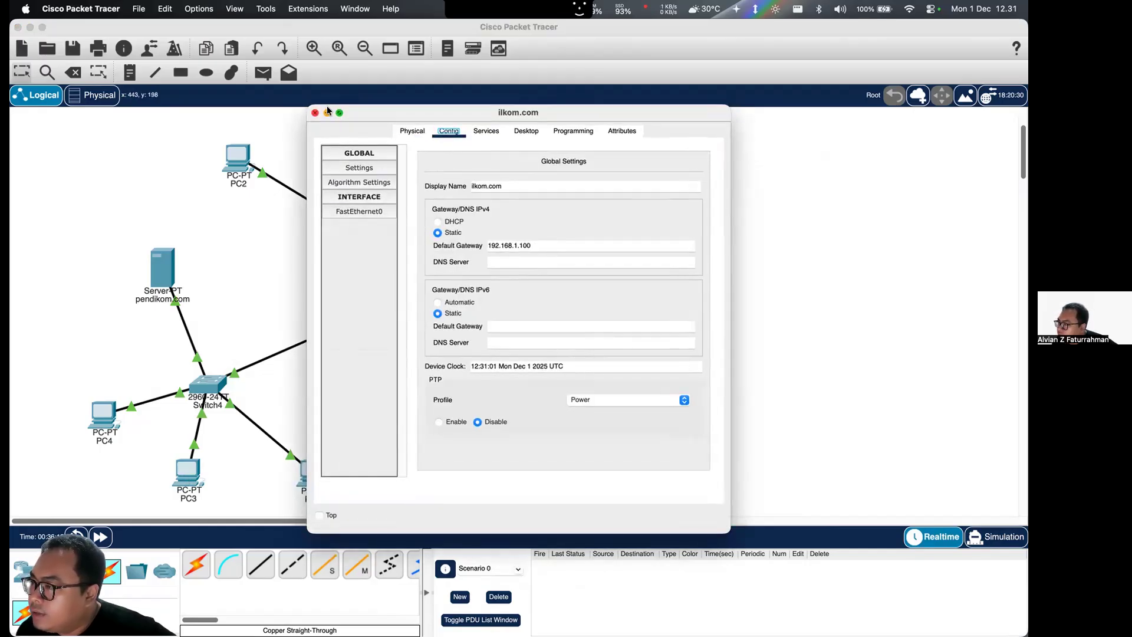
click(383, 211)
click(647, 265)
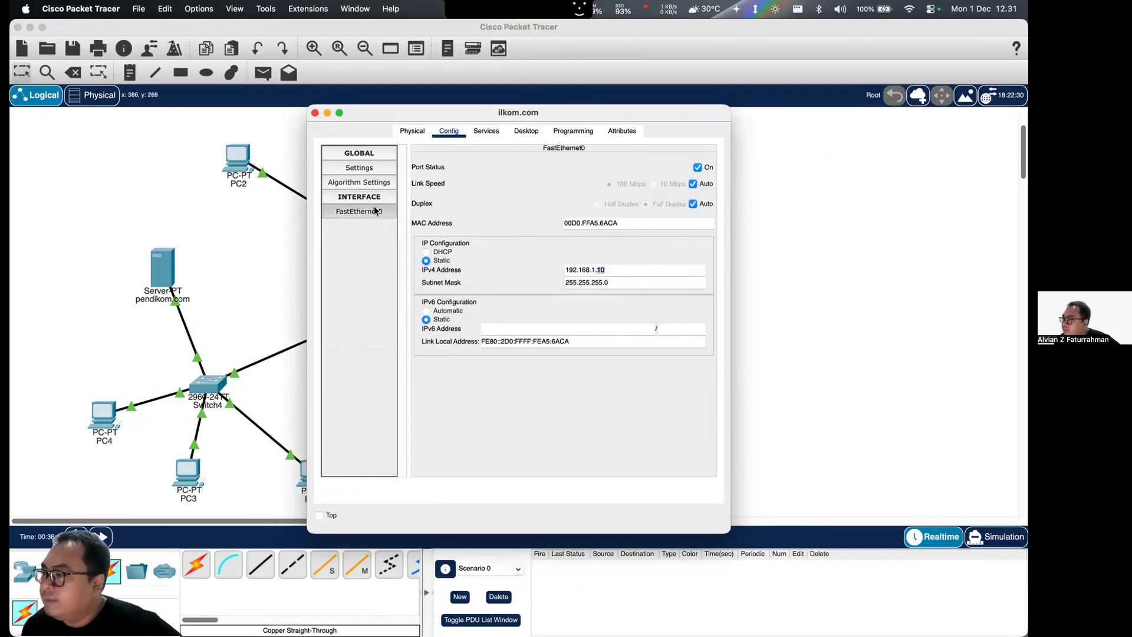
triple_click(647, 263)
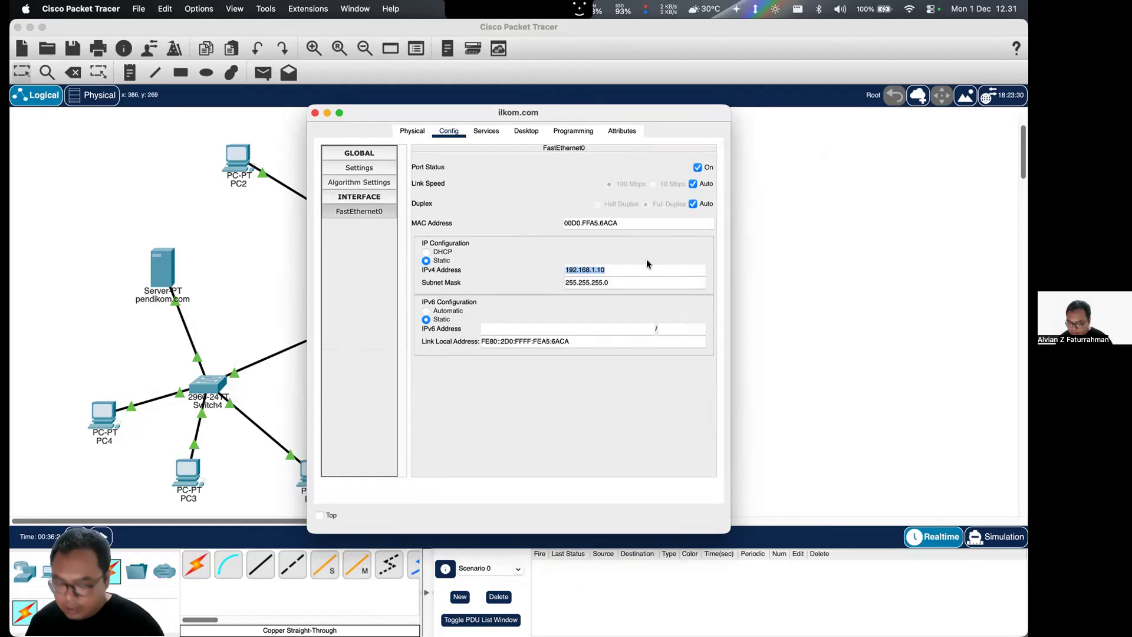
click(313, 113)
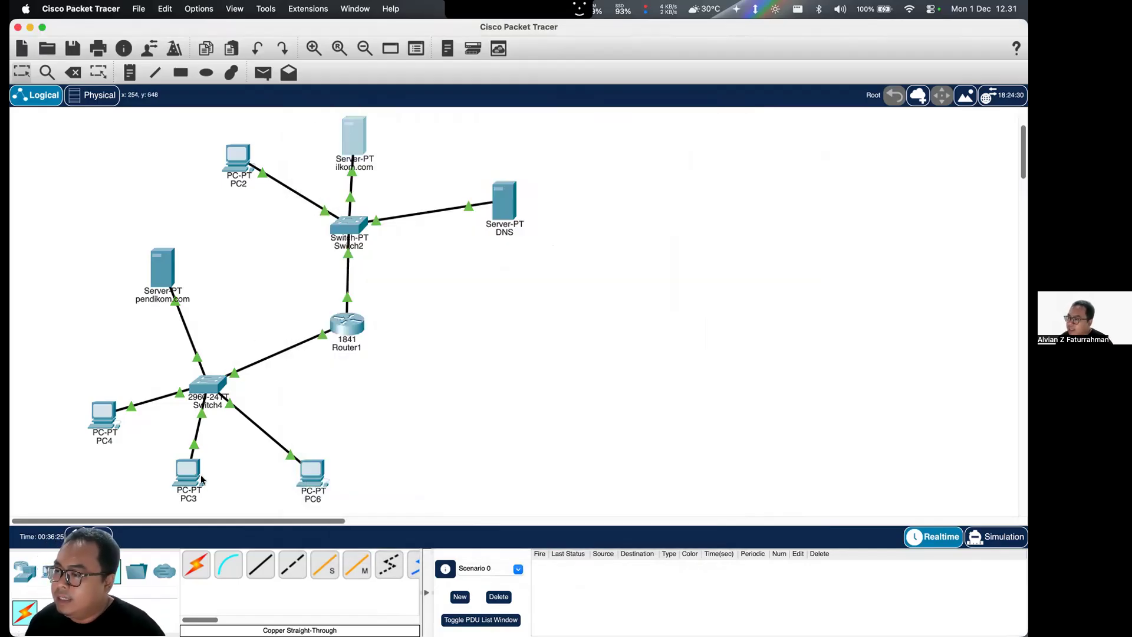
- Ping 102.168.1.3 from PC3's command prompt and interrupt the ping
click(188, 472)
click(505, 131)
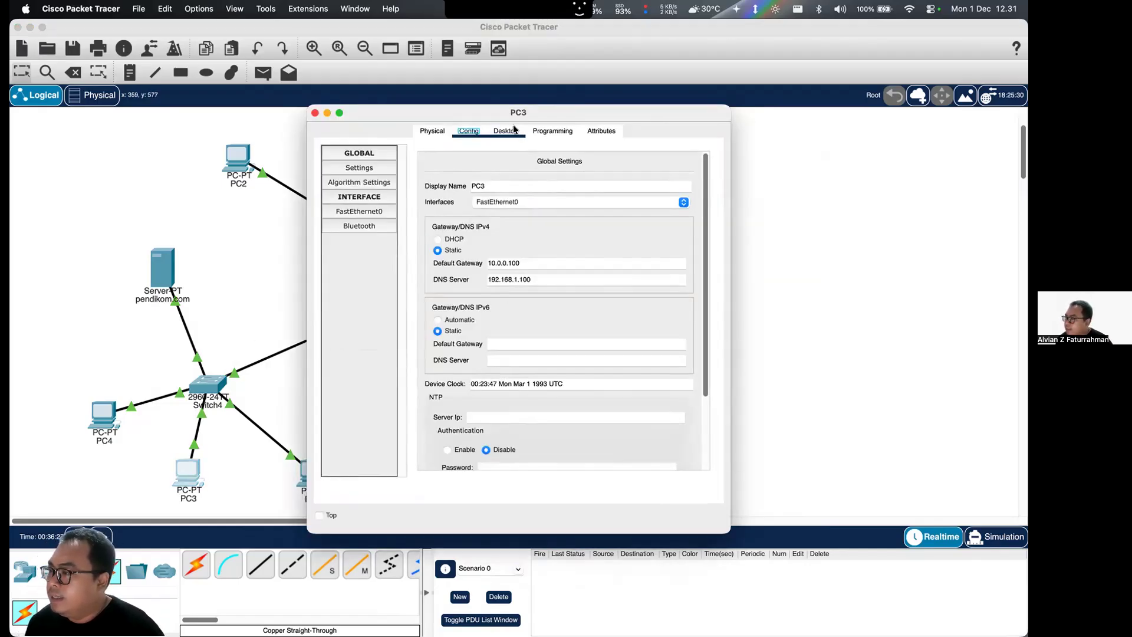
click(601, 194)
text(ping)
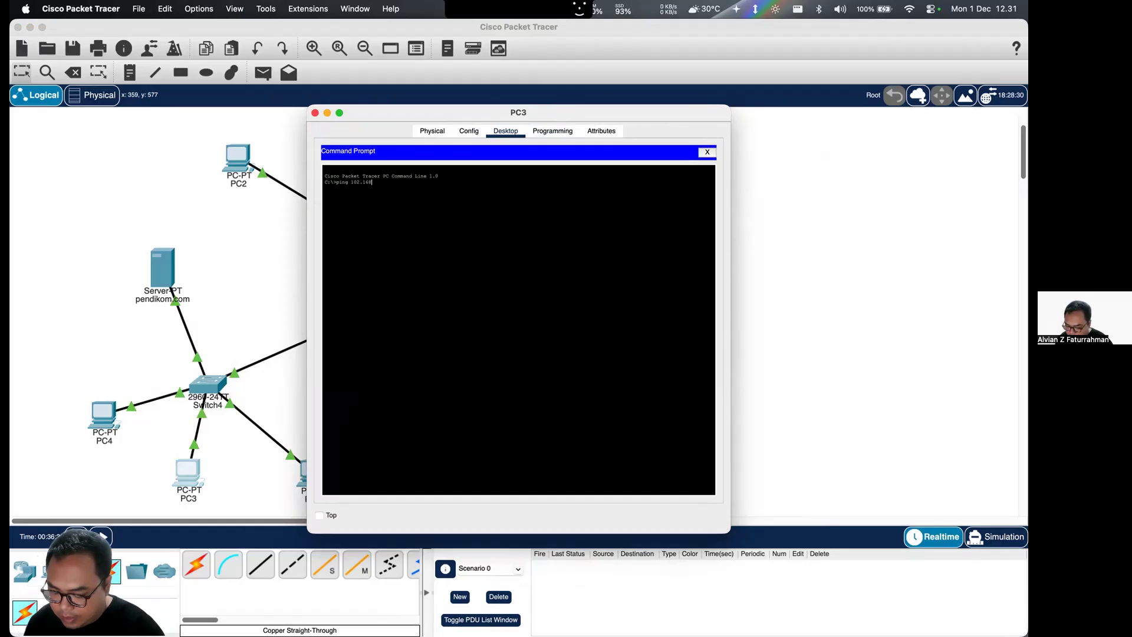
text( 192.168.1.3)
key(Return)
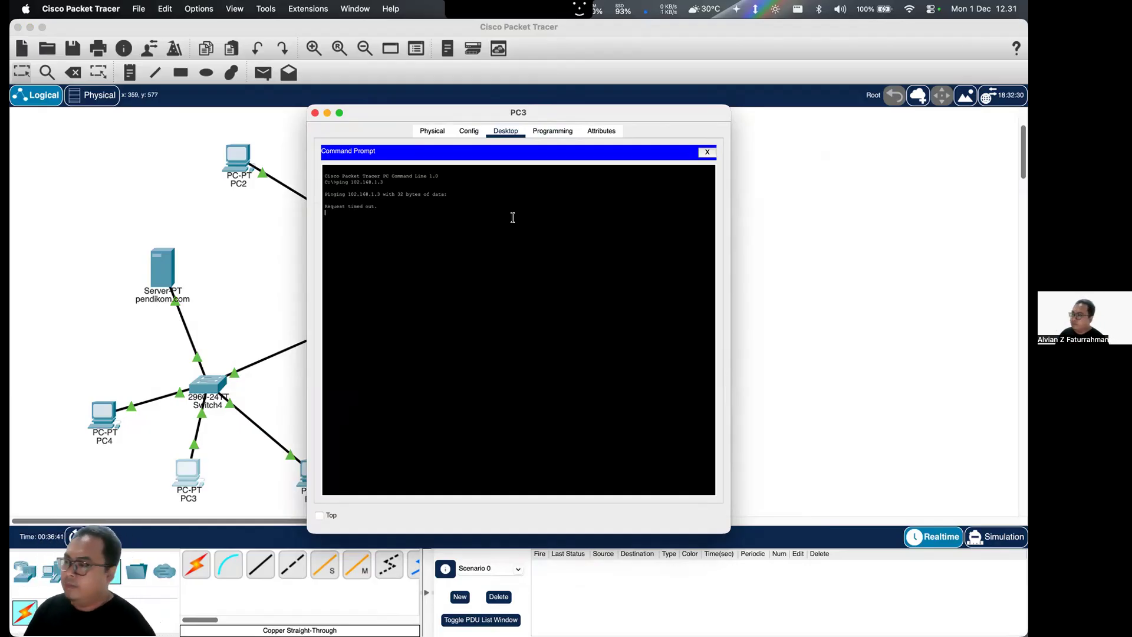
key(ctrl+c)
- Repeat the ping from PC3 with the address 102.168.1.1 and interrupt it
key(Up)
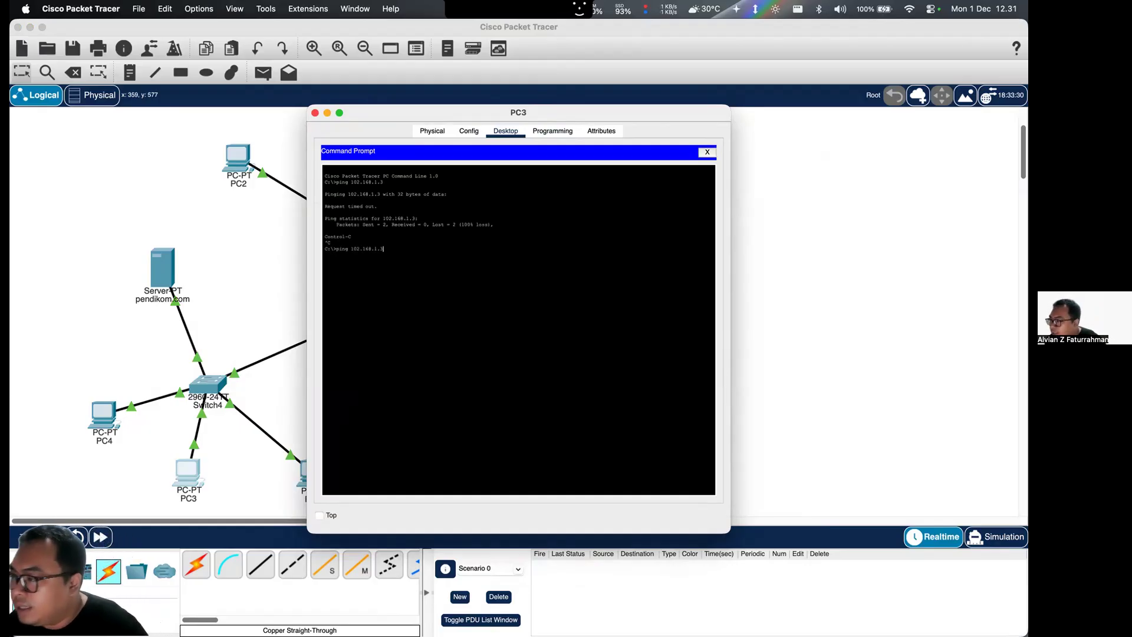
key(Return)
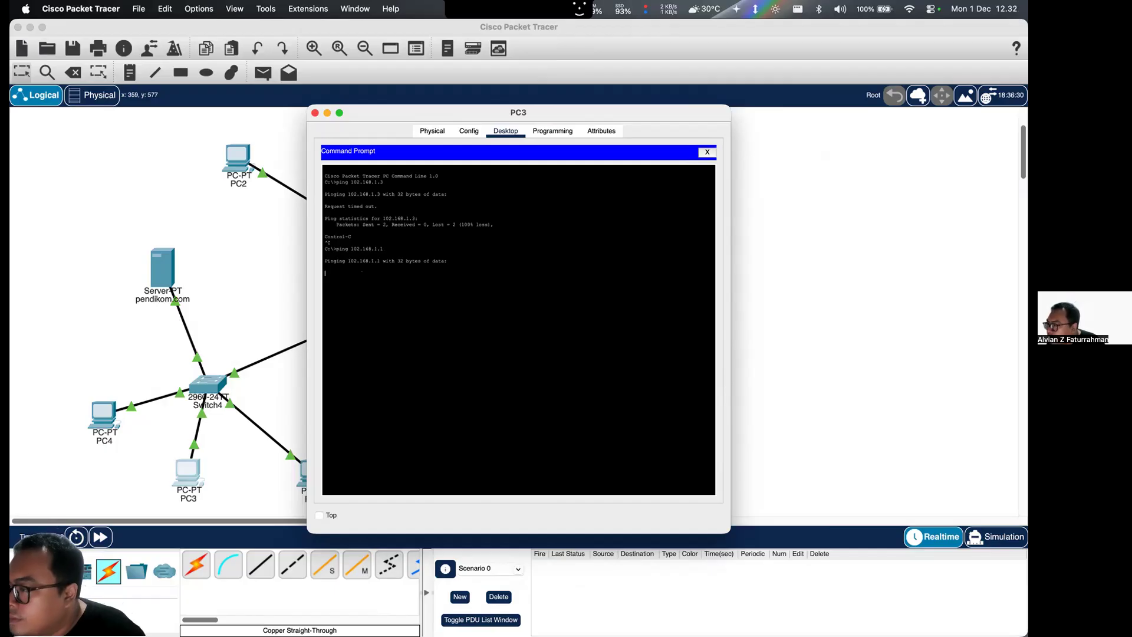
key(ctrl+c)
- Correct the ping address to 192.168.1.1, run it from PC3, interrupt it and close PC3's window
key(Up)
key(Left)
key(Left)
key(Left)
key(Left)
key(Left)
key(Left)
key(Left)
key(Left)
key(Left)
key(BackSpace)
text(9)
key(Return)
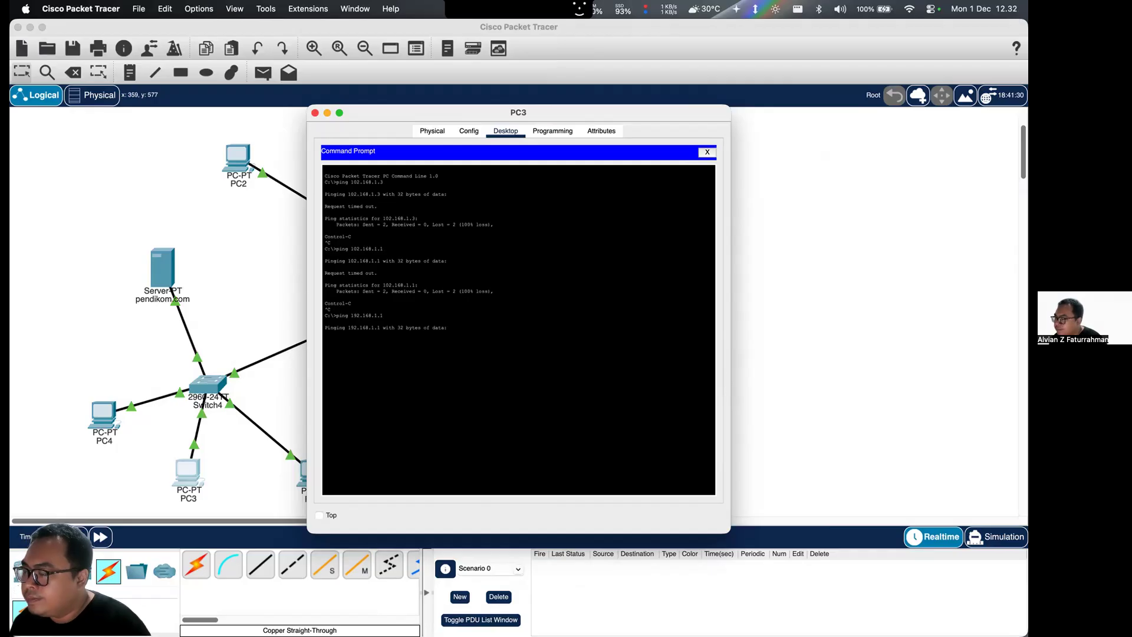
key(ctrl+c)
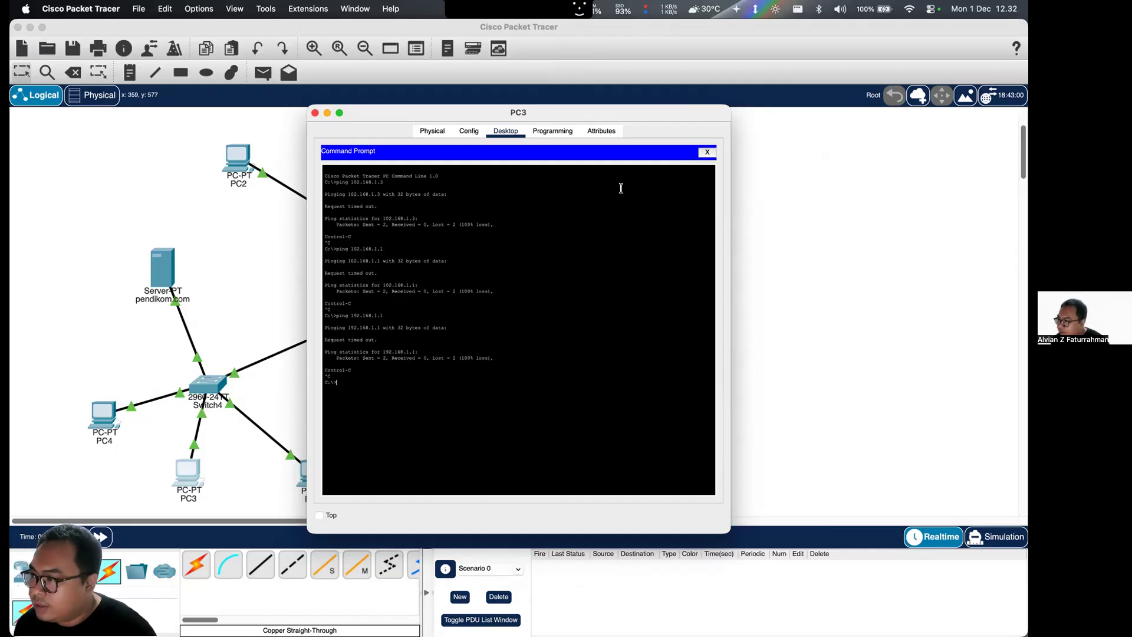
click(315, 112)
- Set the IPv4 address of Router1's FastEthernet0/0 interface to 192.168.1.100 and close the router's window
click(341, 318)
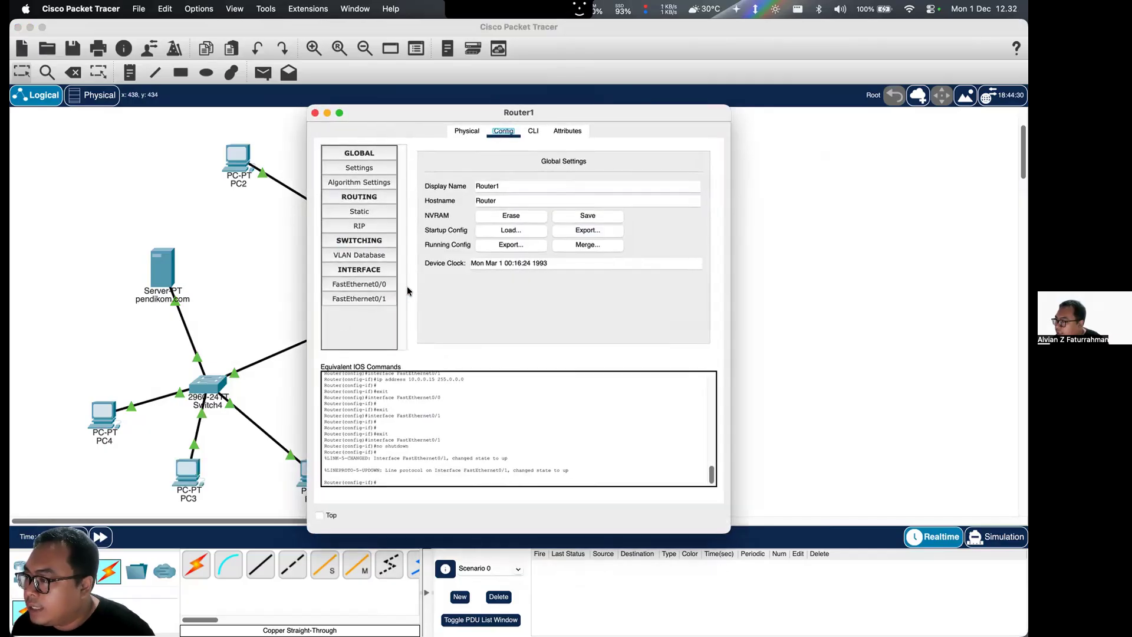
click(371, 285)
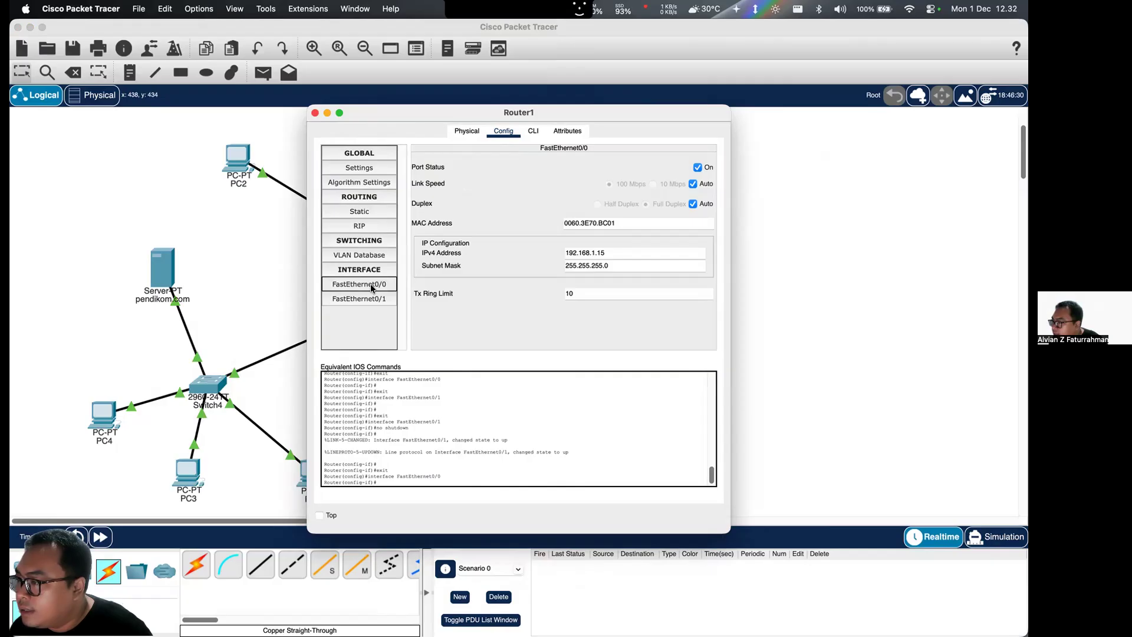
click(382, 169)
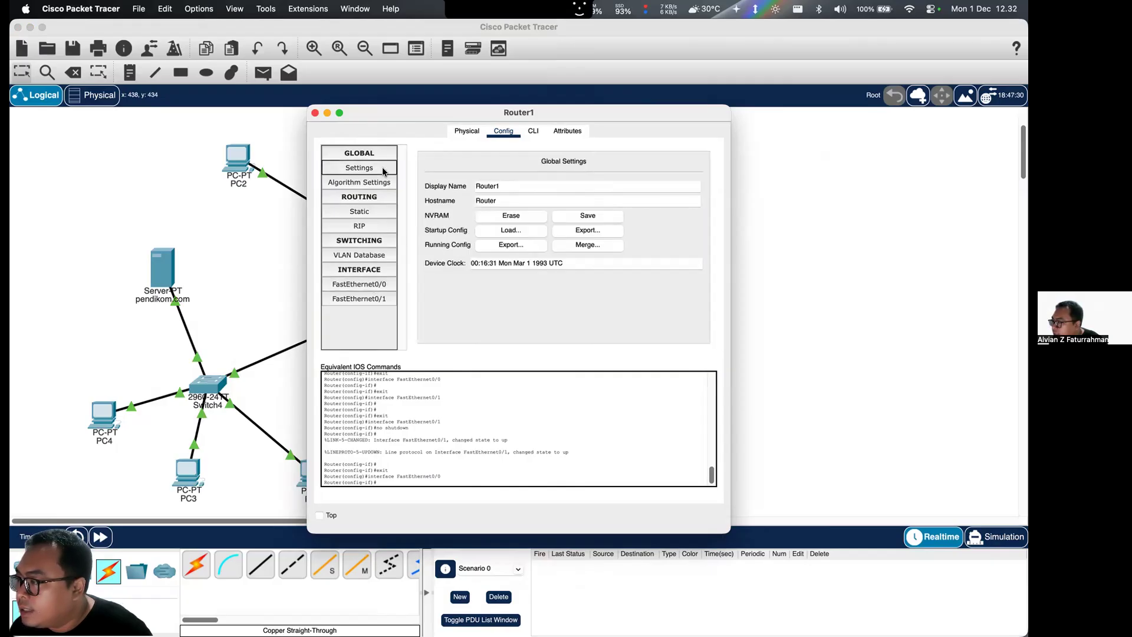
click(369, 285)
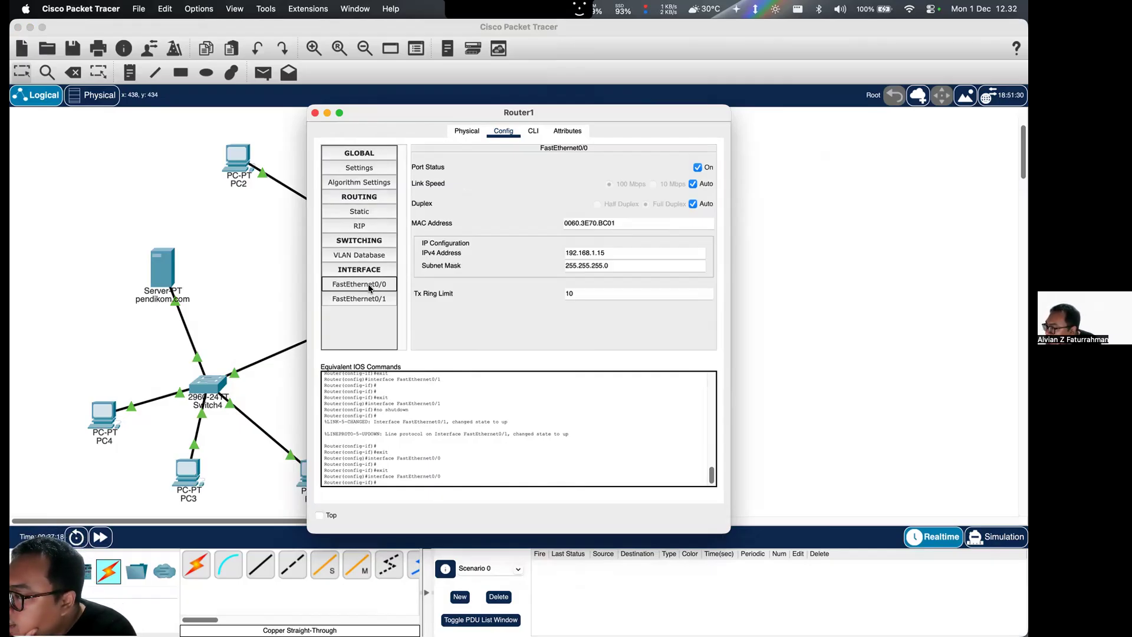
click(607, 253)
key(BackSpace)
text(00)
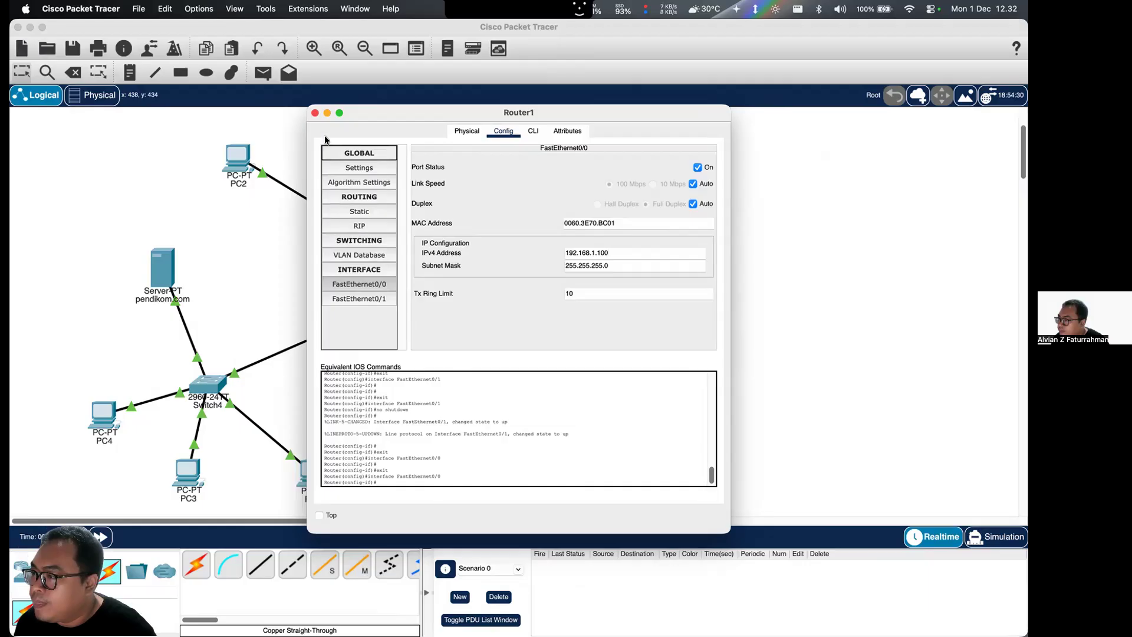
click(315, 112)
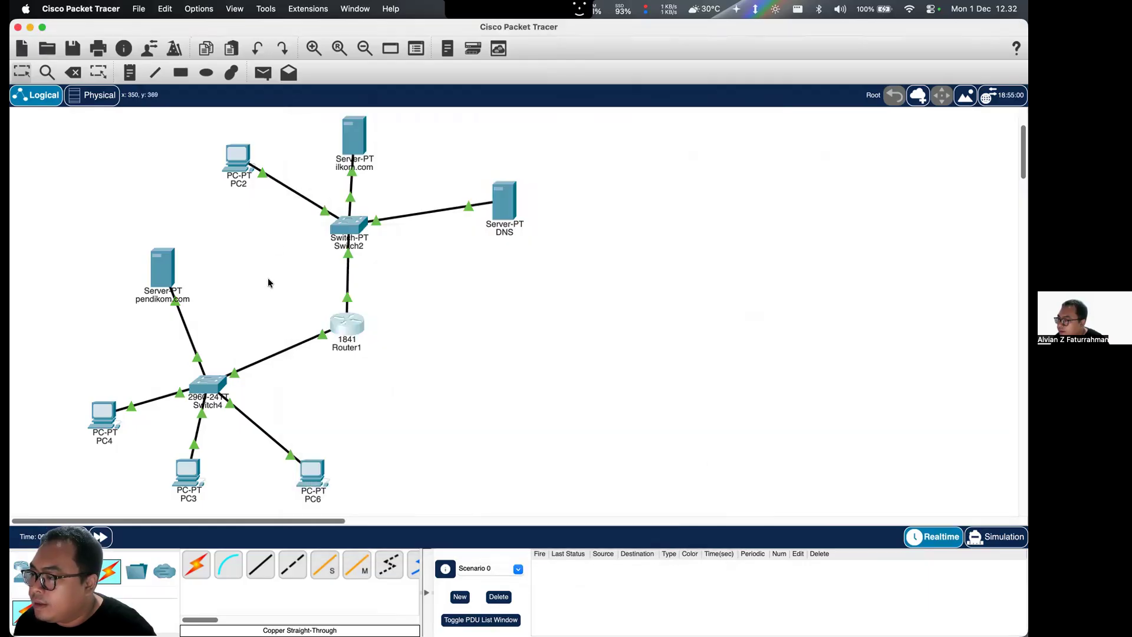
- Check the default gateway and DNS server settings of the pendikom.com server and PC2
click(163, 270)
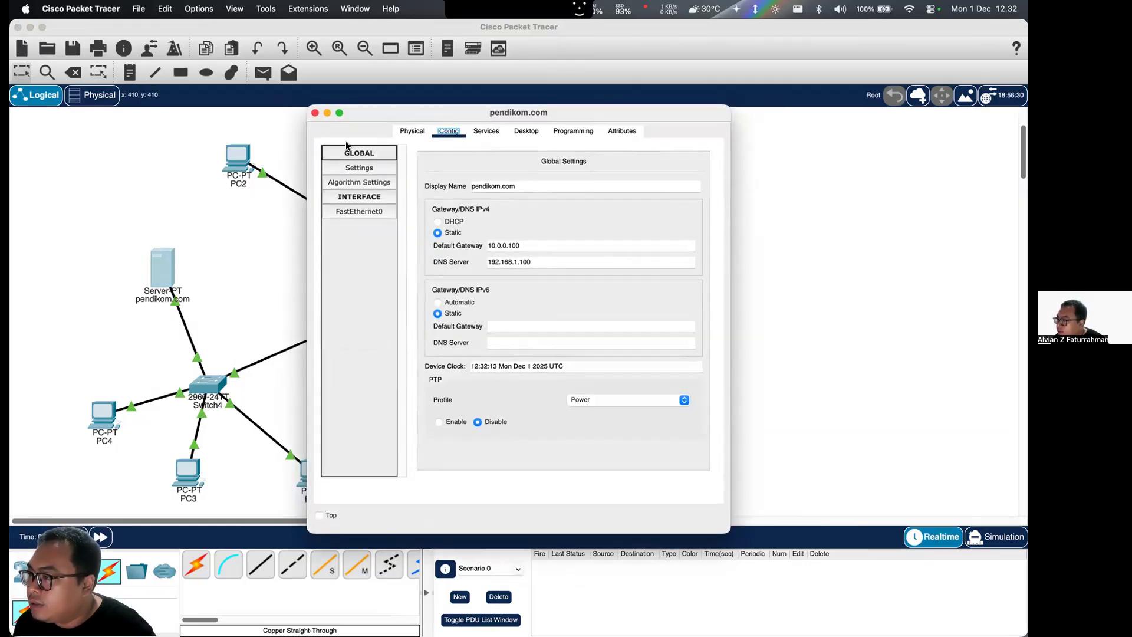
click(315, 112)
click(238, 157)
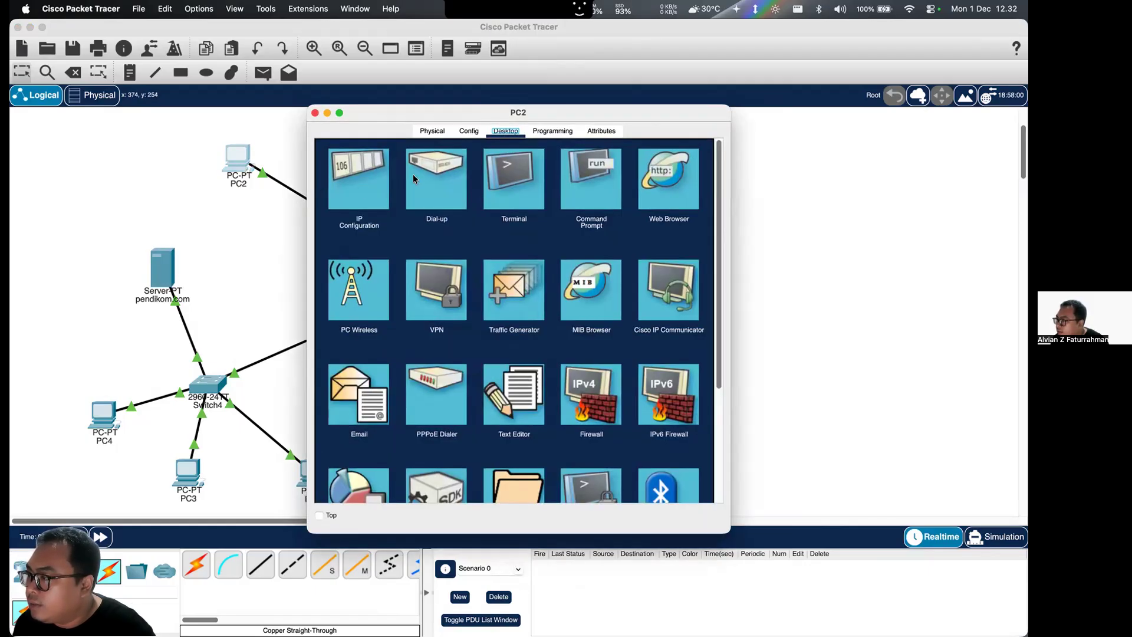
click(470, 131)
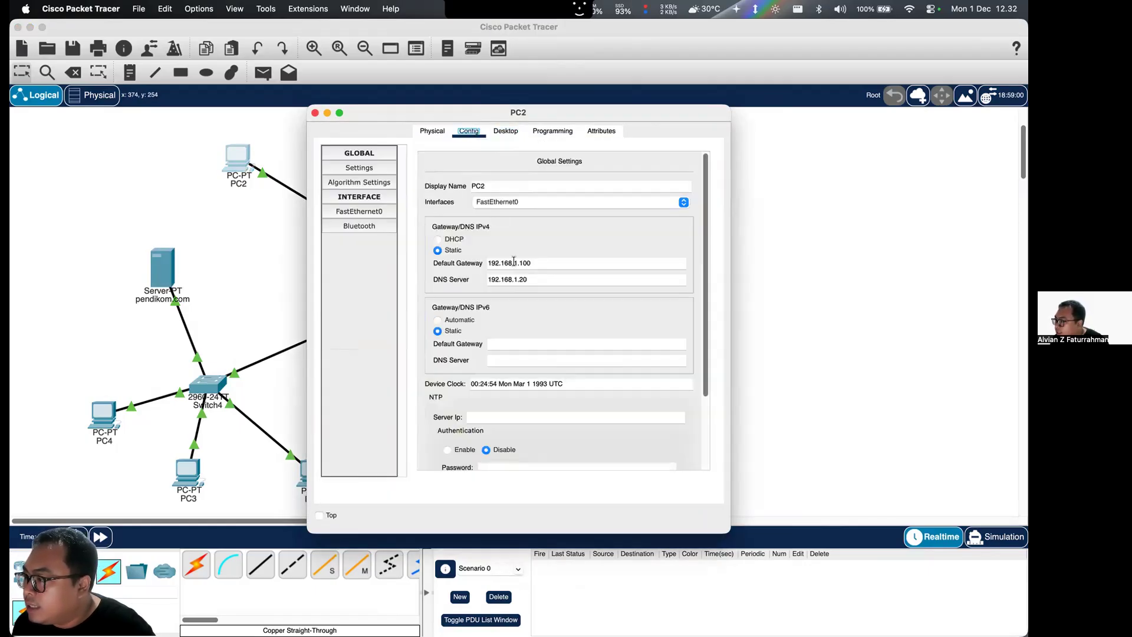
- Close PC2's window and set the IPv4 address of Router1's FastEthernet0/1 interface to 10.0.0.100
click(315, 113)
click(347, 323)
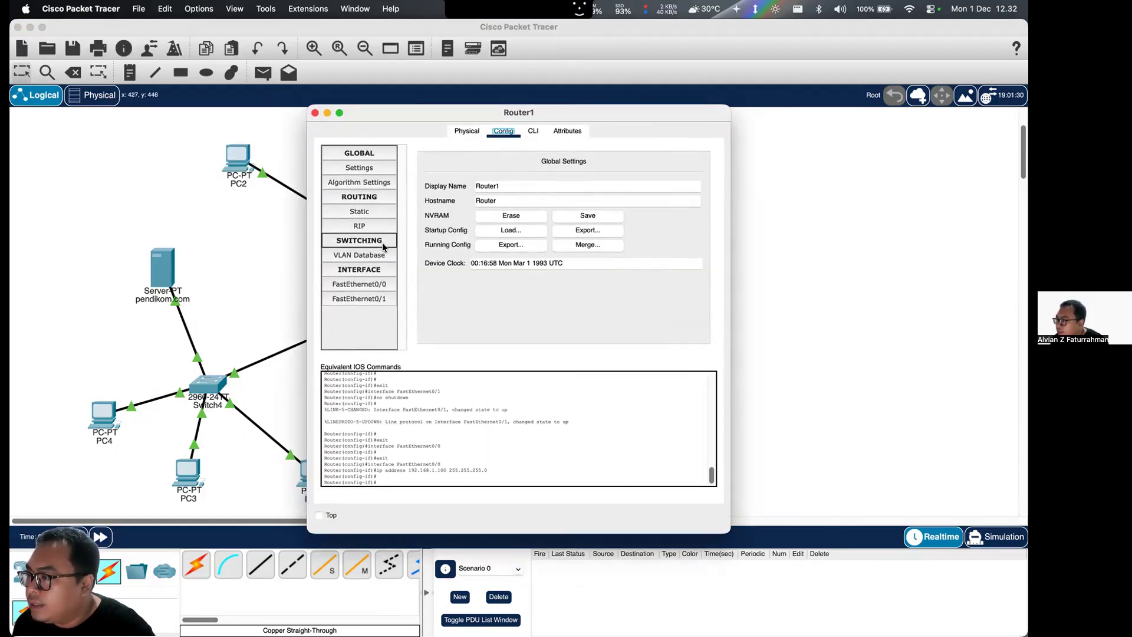
click(376, 297)
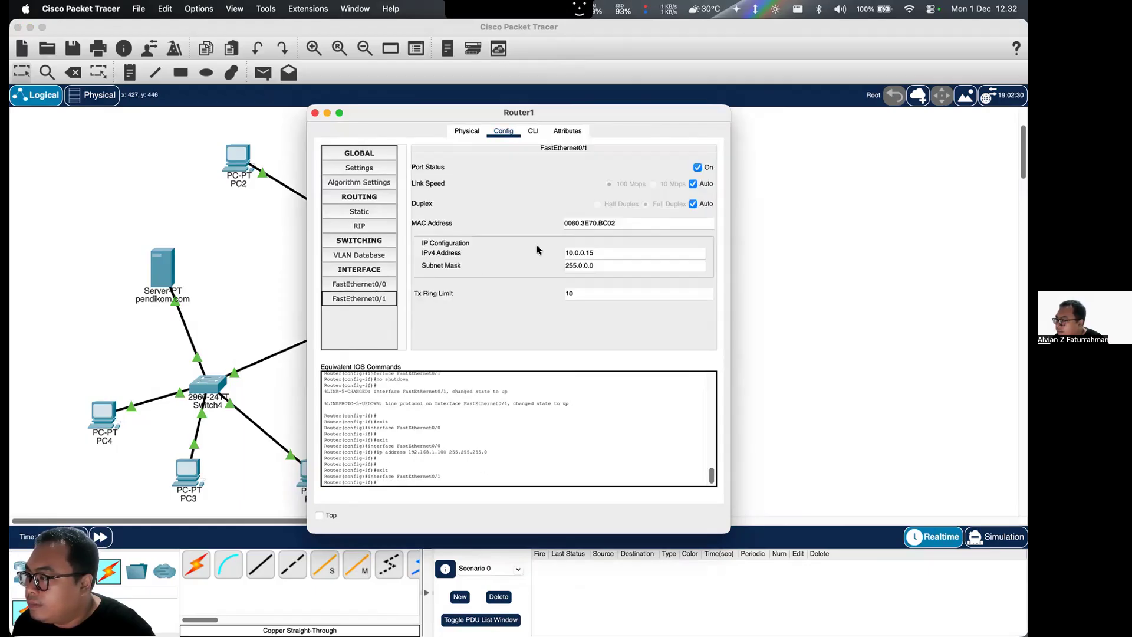
double_click(620, 247)
text(100)
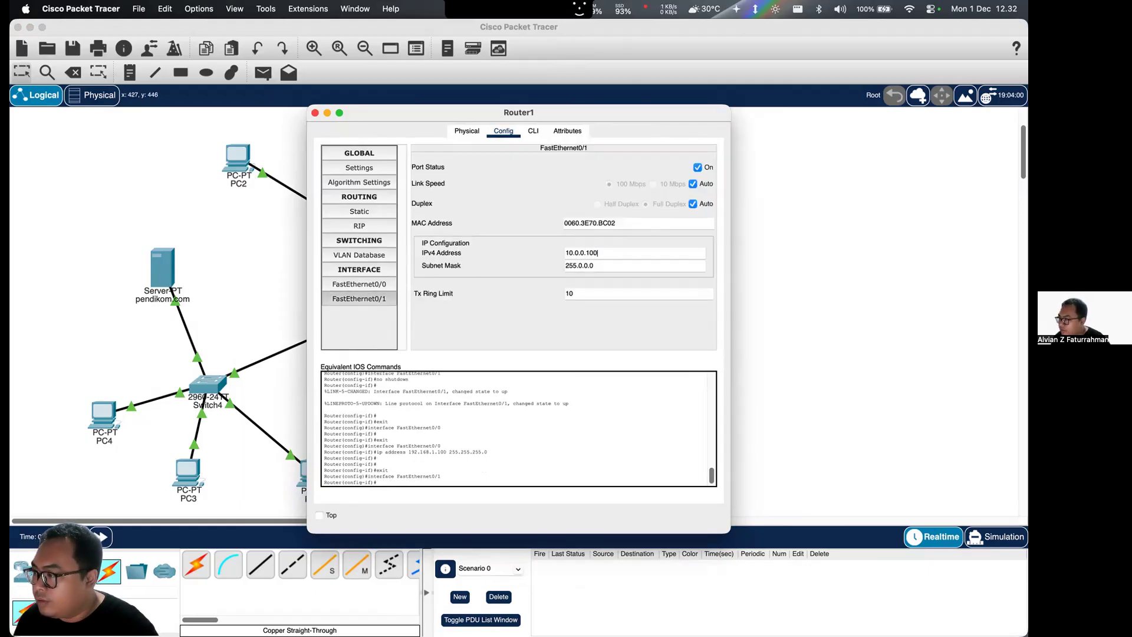
key(Return)
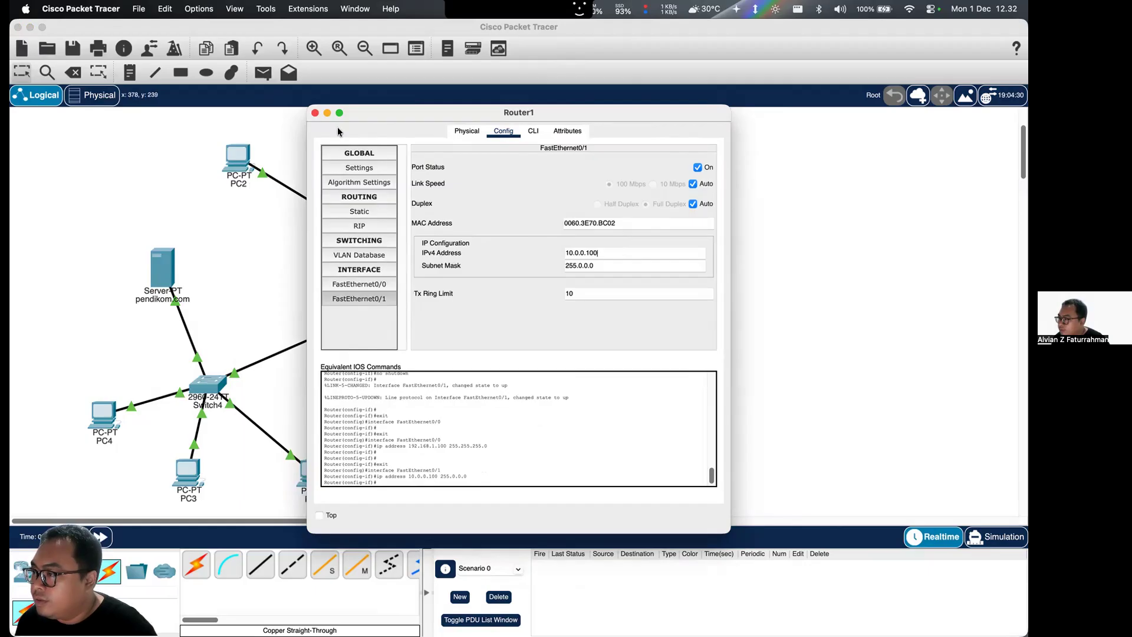
click(314, 113)
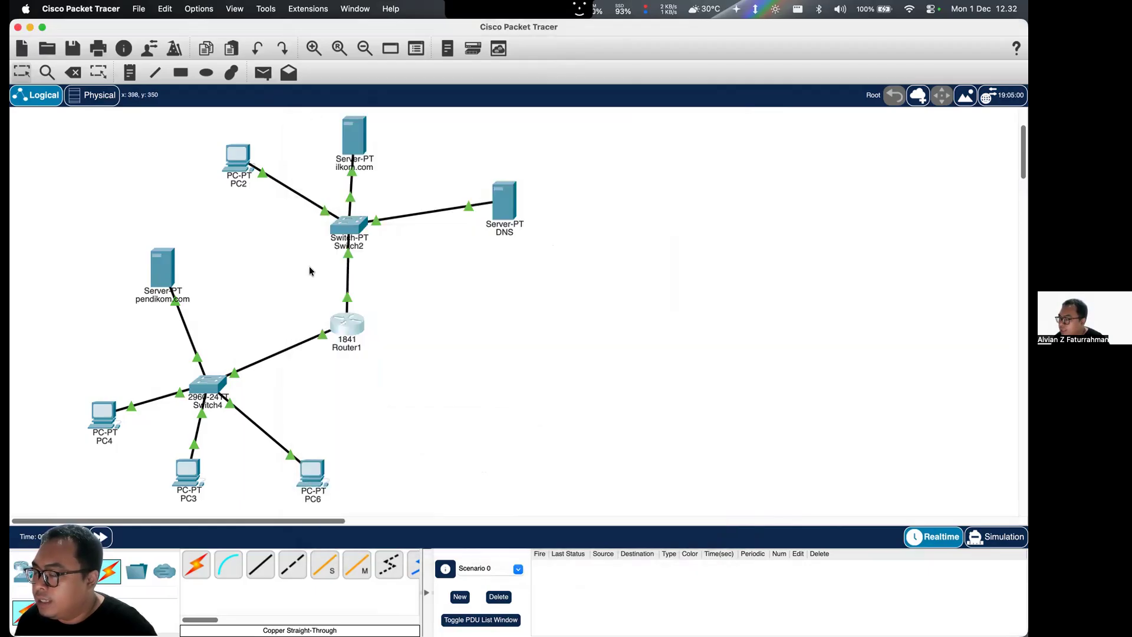
click(308, 472)
click(503, 132)
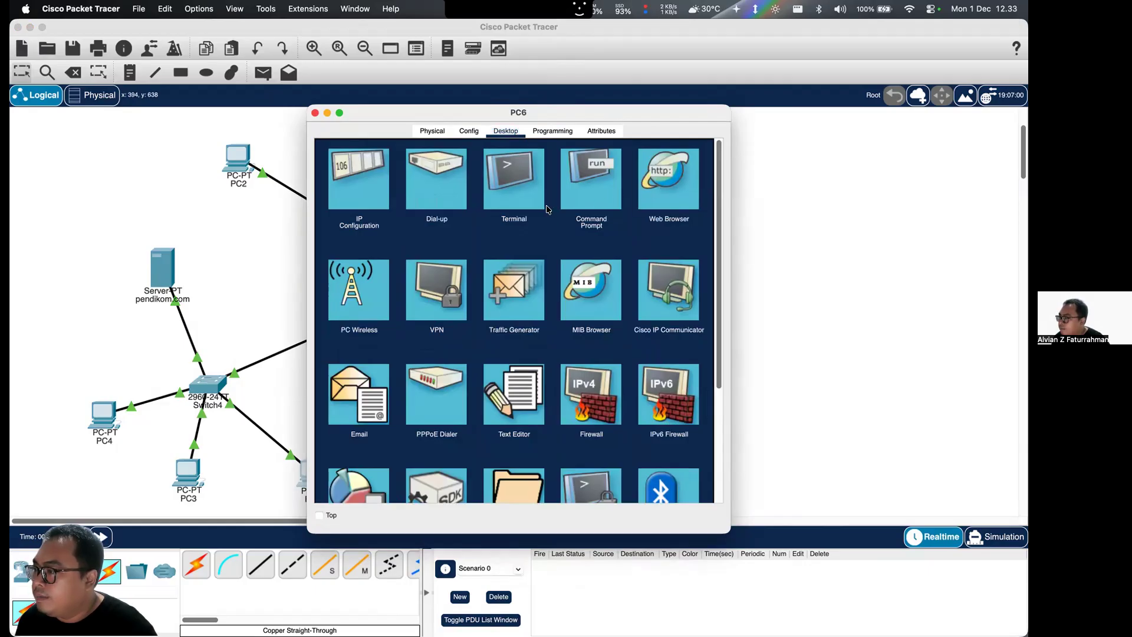
click(644, 192)
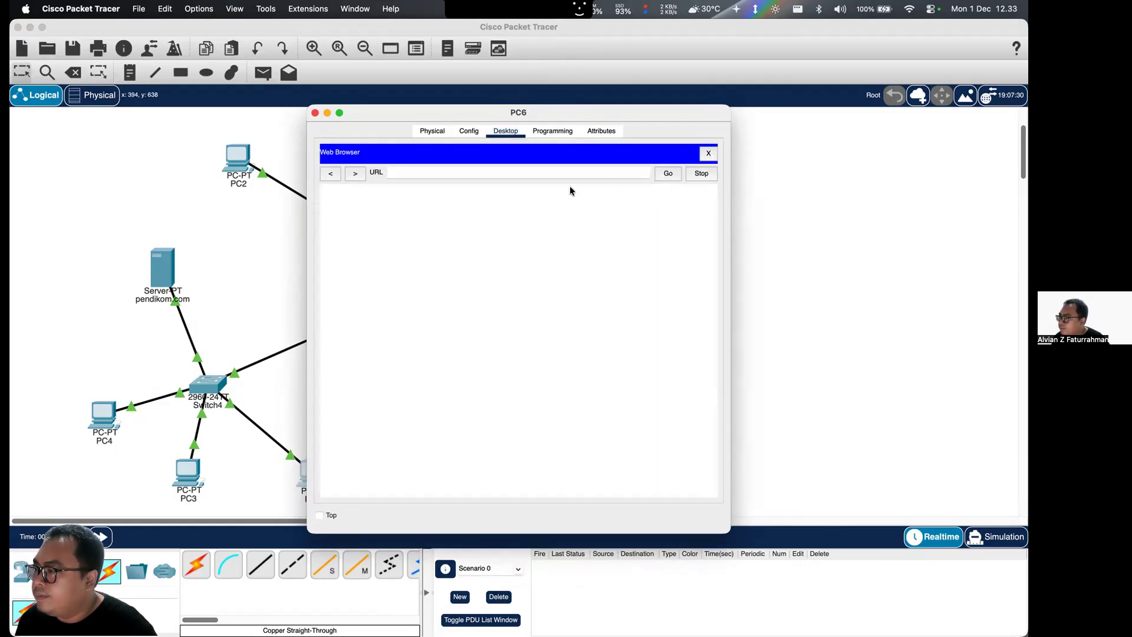
text(http://ilkom.com)
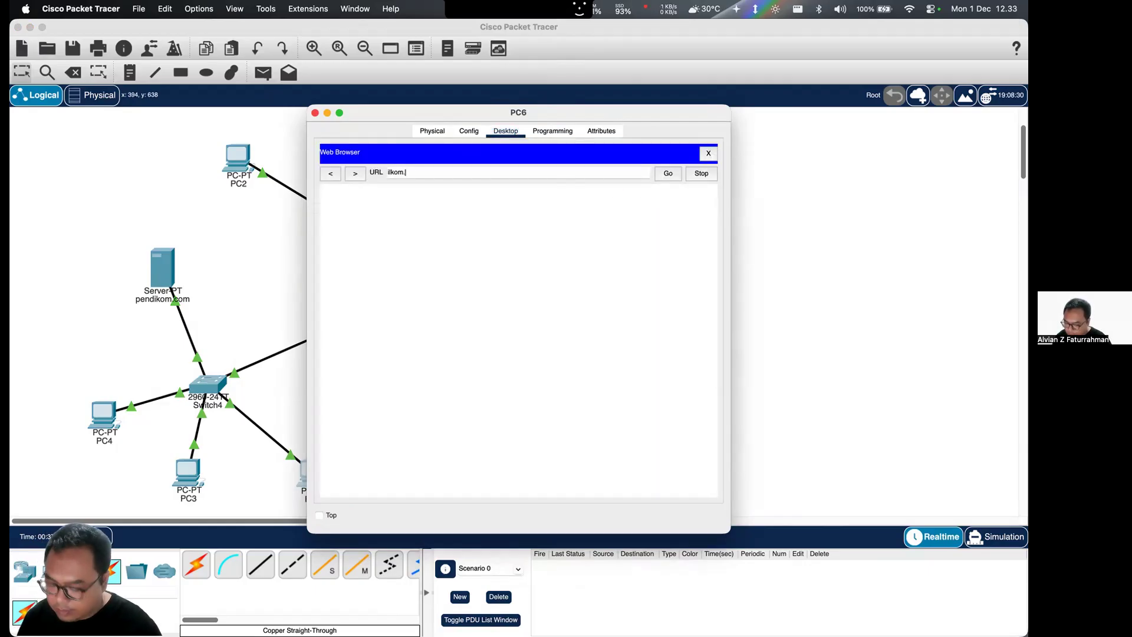
click(669, 177)
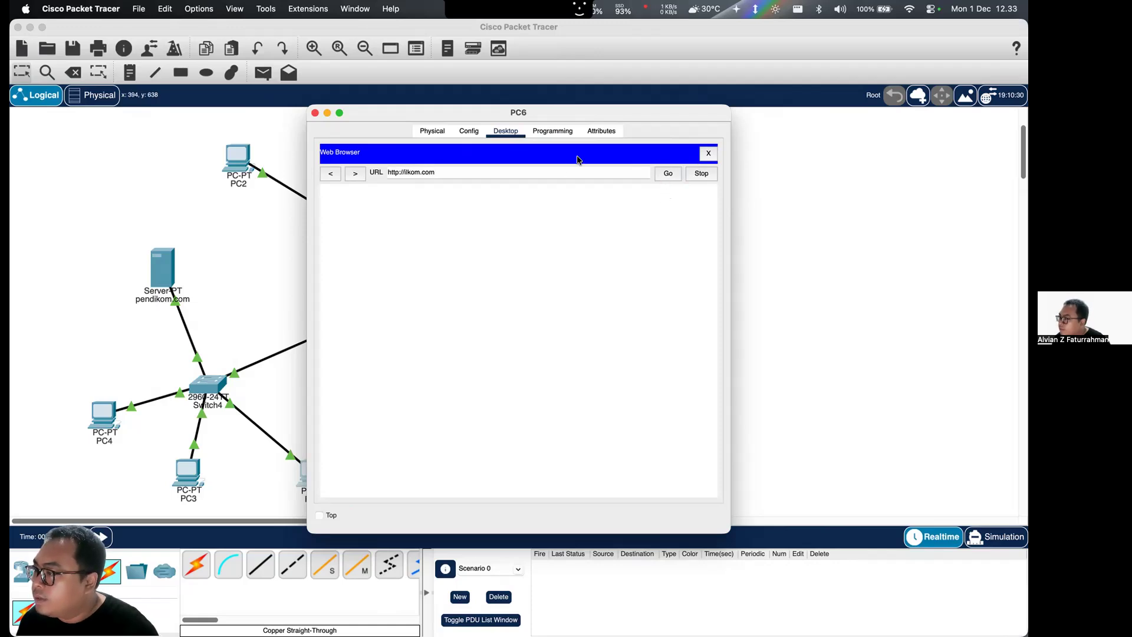
click(707, 156)
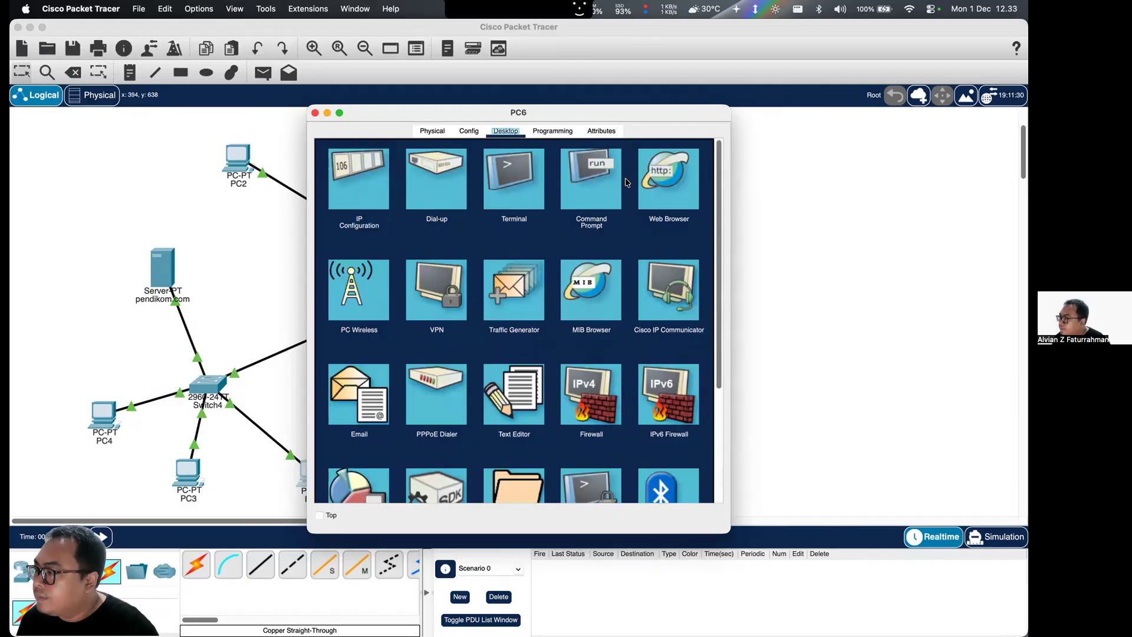
- Ping 192.168.1.1 from PC6's command prompt and interrupt it
click(620, 183)
text(ping 192.168)
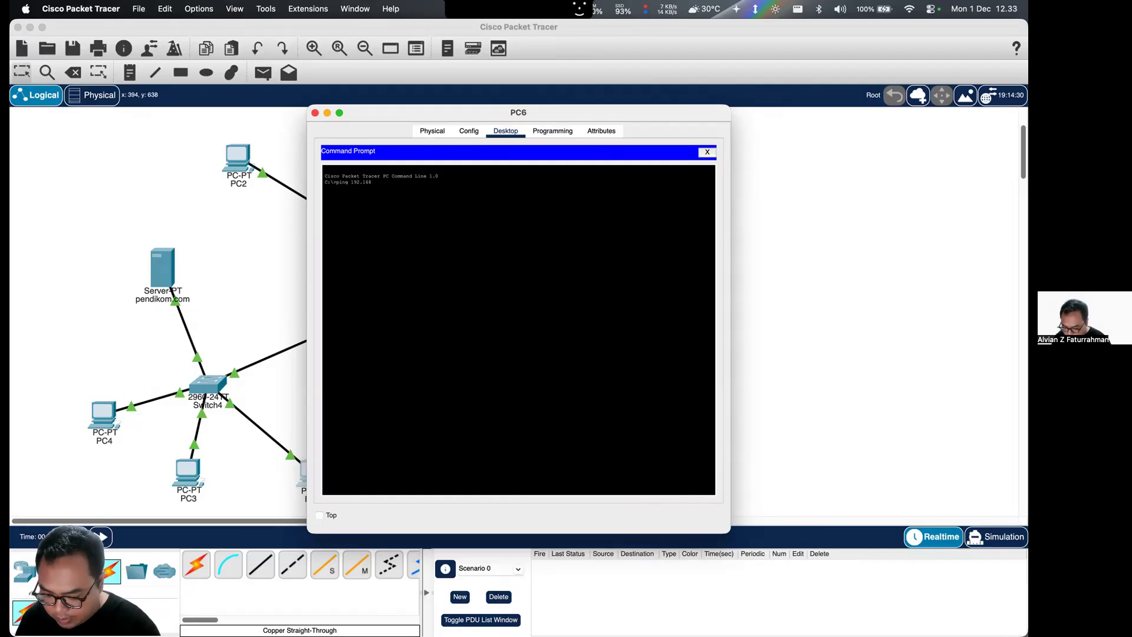
text(.1.1)
key(Return)
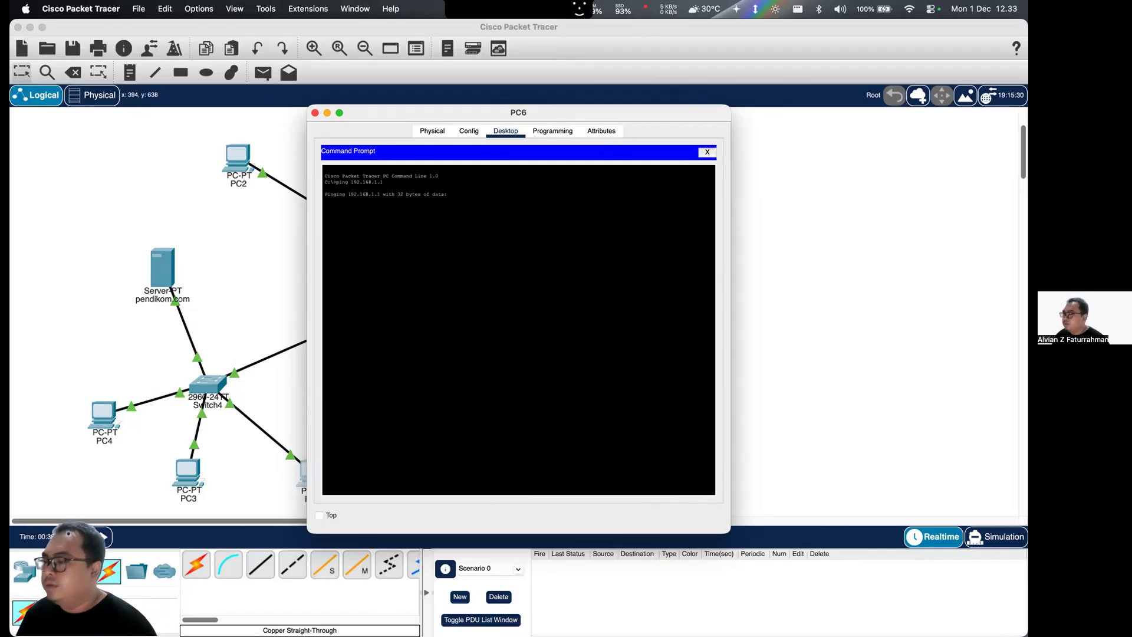
key(ctrl+c)
- Change the ping address to 10.0.0.1, run it from PC6 and interrupt it
key(Up)
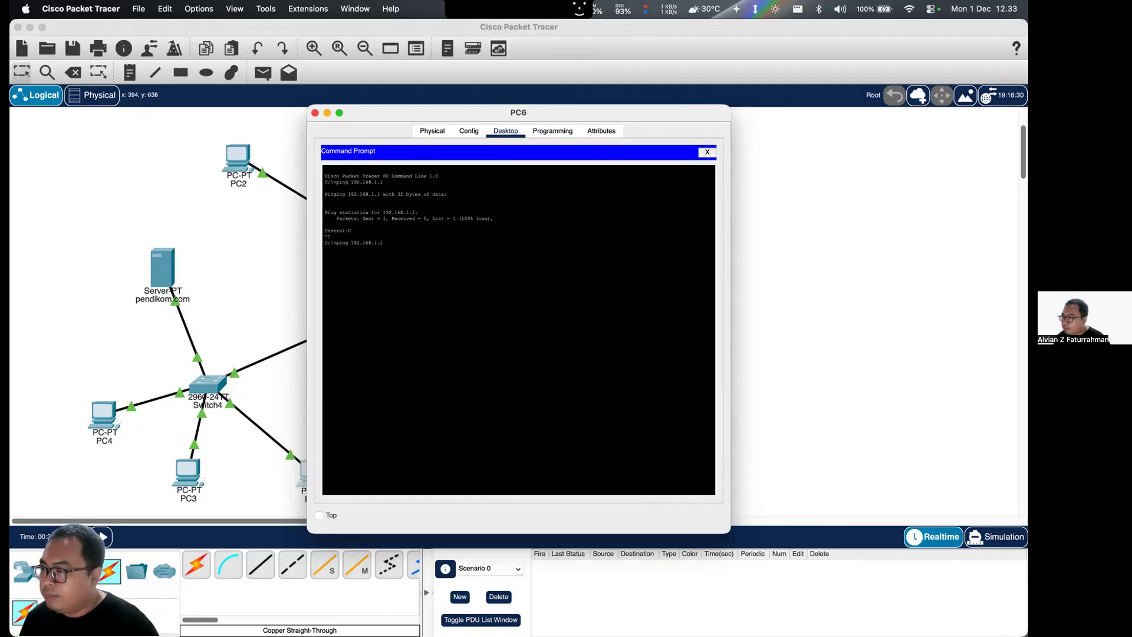
key(Left)
key(Left)
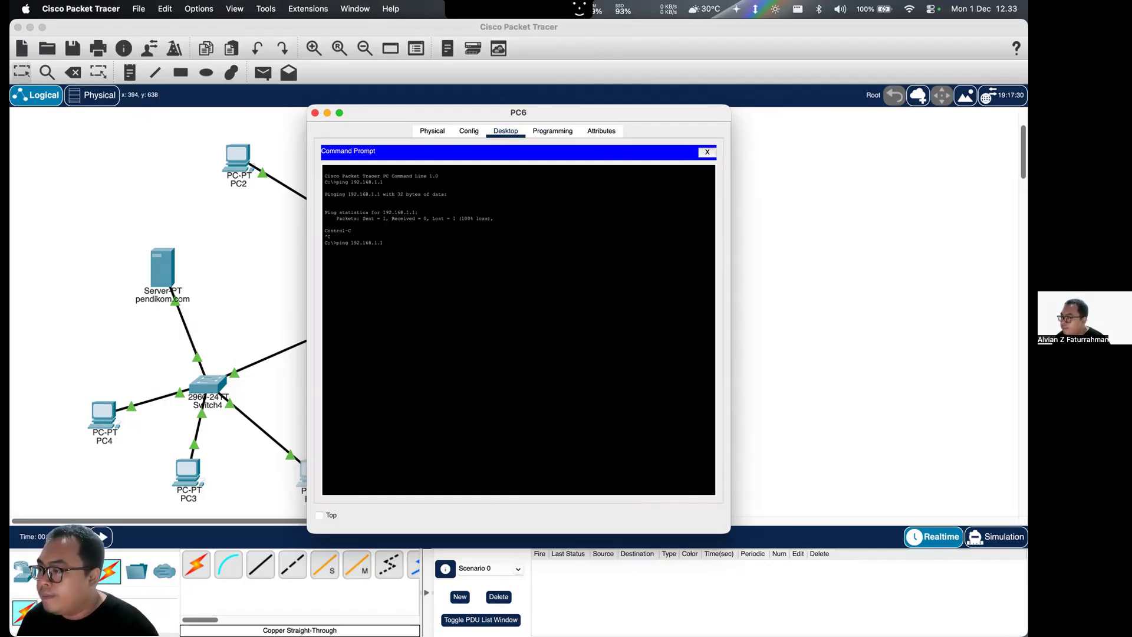
key(BackSpace)
key(BackSpace)
key(BackSpace)
key(BackSpace)
key(BackSpace)
key(BackSpace)
key(BackSpace)
key(BackSpace)
key(BackSpace)
text(10.10)
text(0.0)
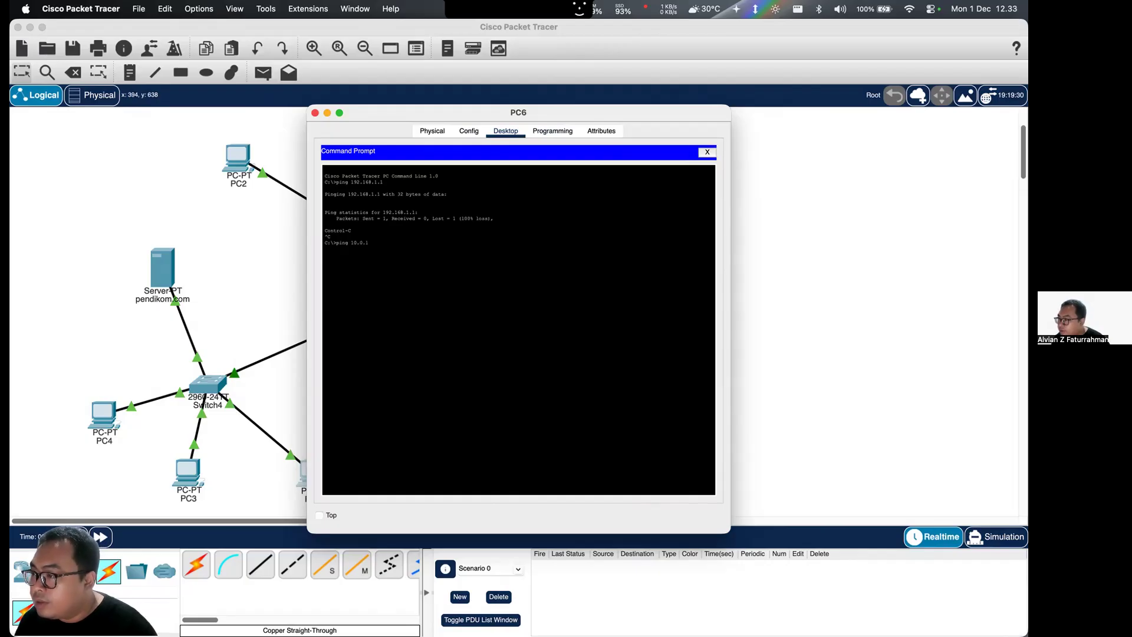
key(Return)
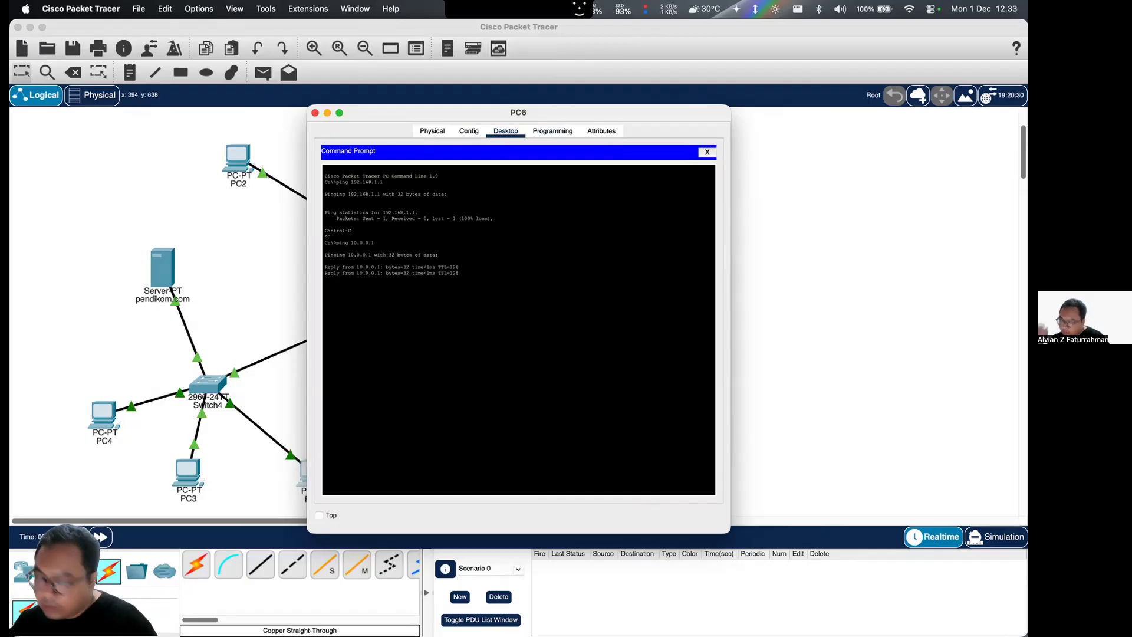
key(ctrl+c)
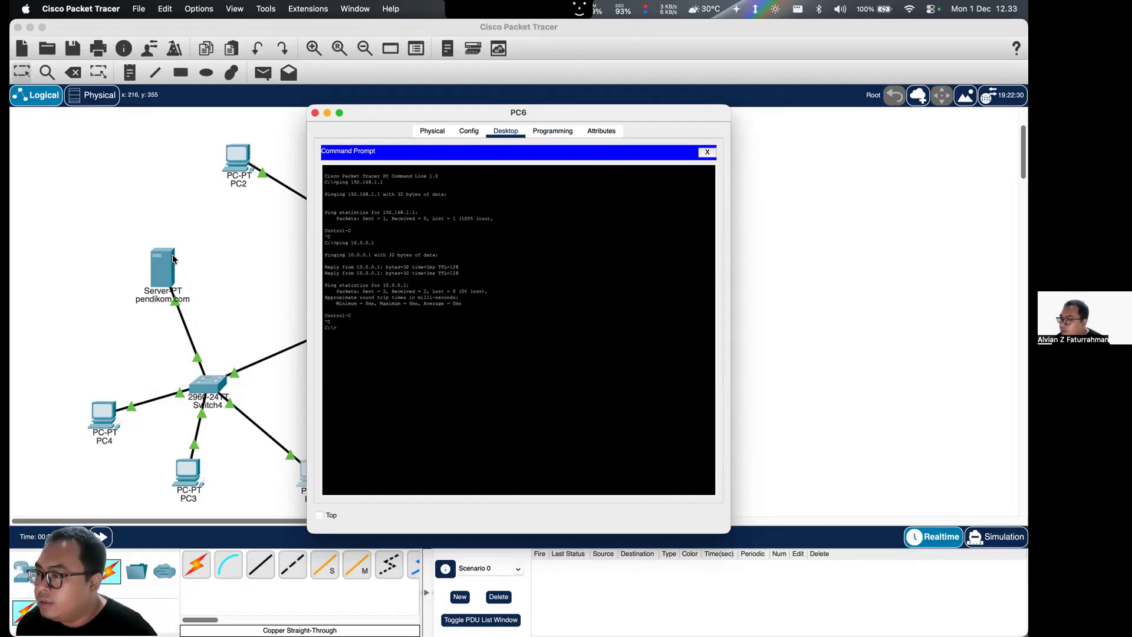
- Check the gateway, DNS and FastEthernet0 settings of the pendikom.com server
click(315, 113)
click(163, 268)
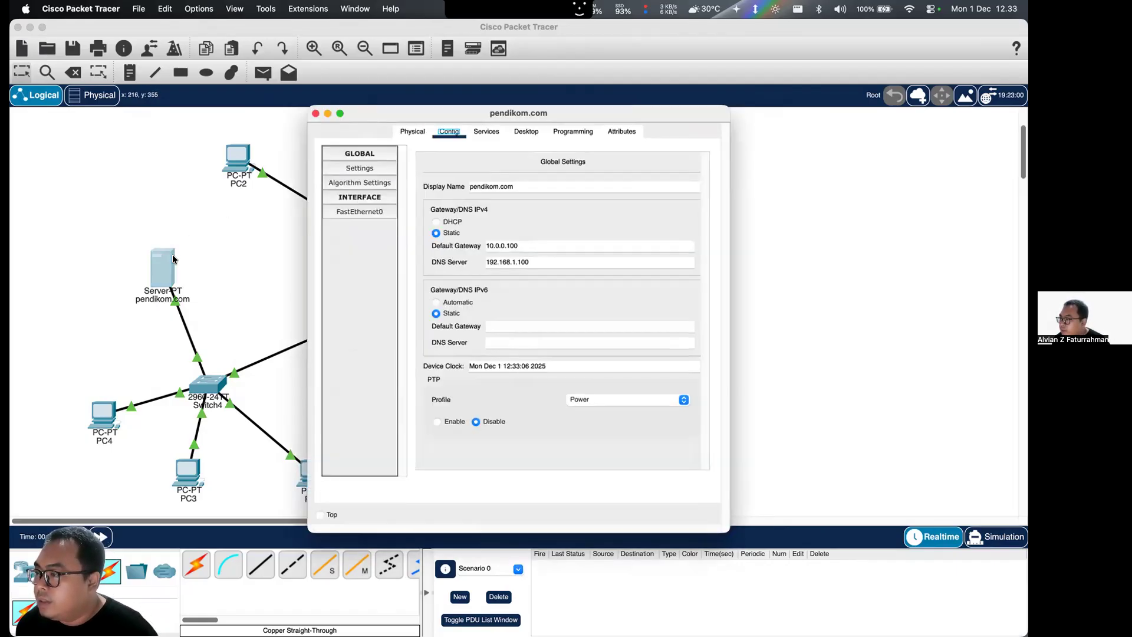
click(366, 211)
click(316, 112)
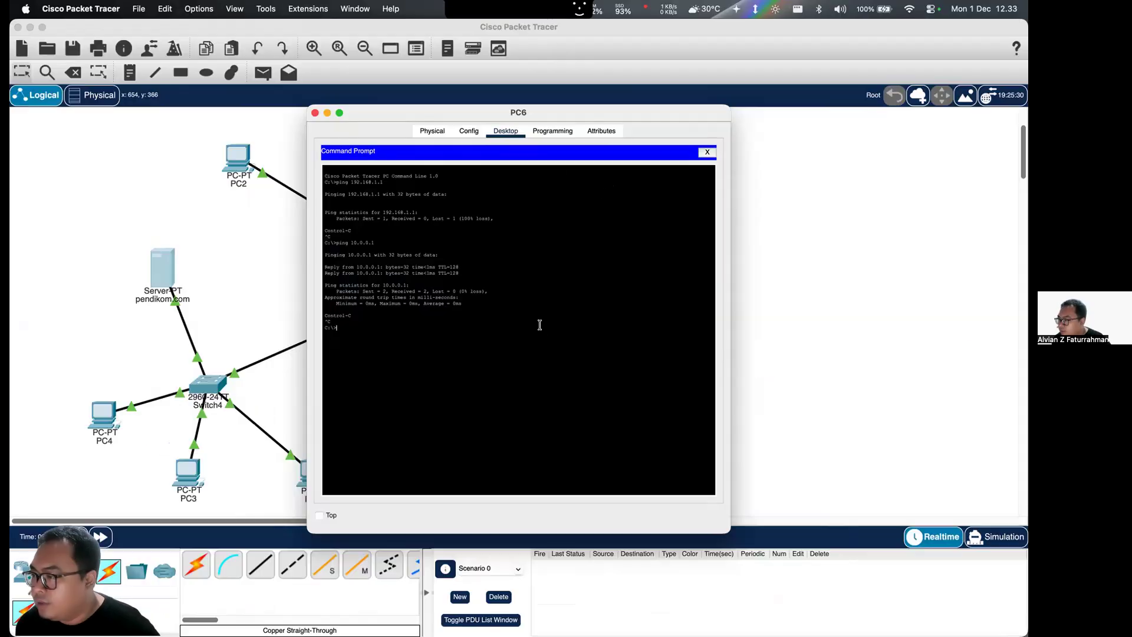
- Ping 10.0.0.10 from PC6's command prompt and close PC6's window
key(Up)
text(0)
key(Return)
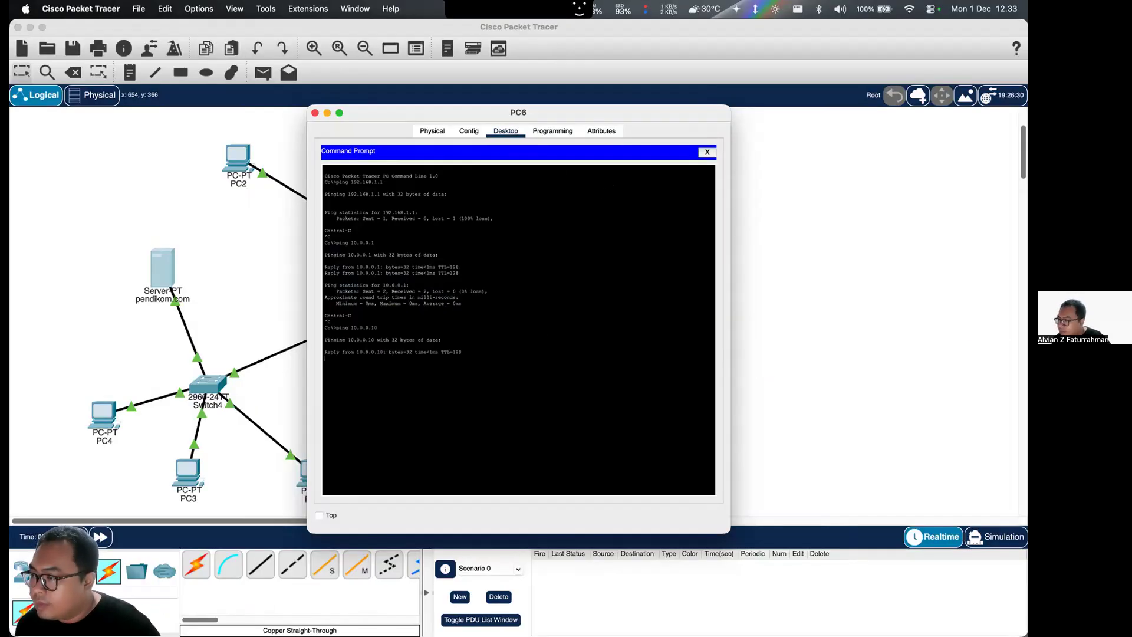
click(707, 152)
click(313, 112)
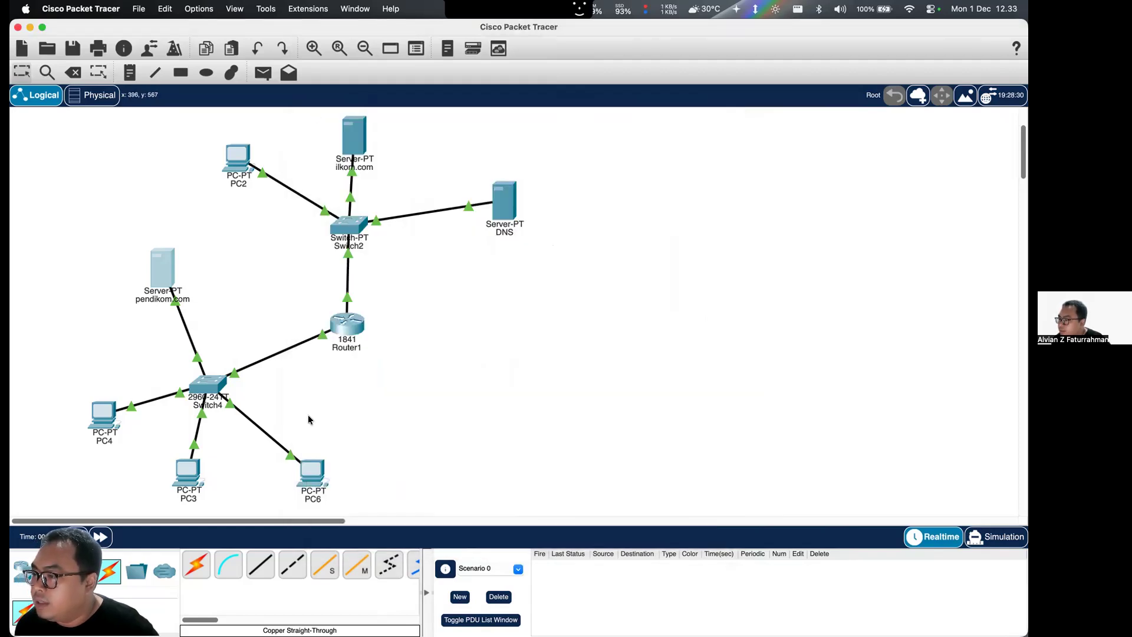
- Load 192.168.1.10 in PC6's web browser, and close the browser and PC6's window
click(322, 459)
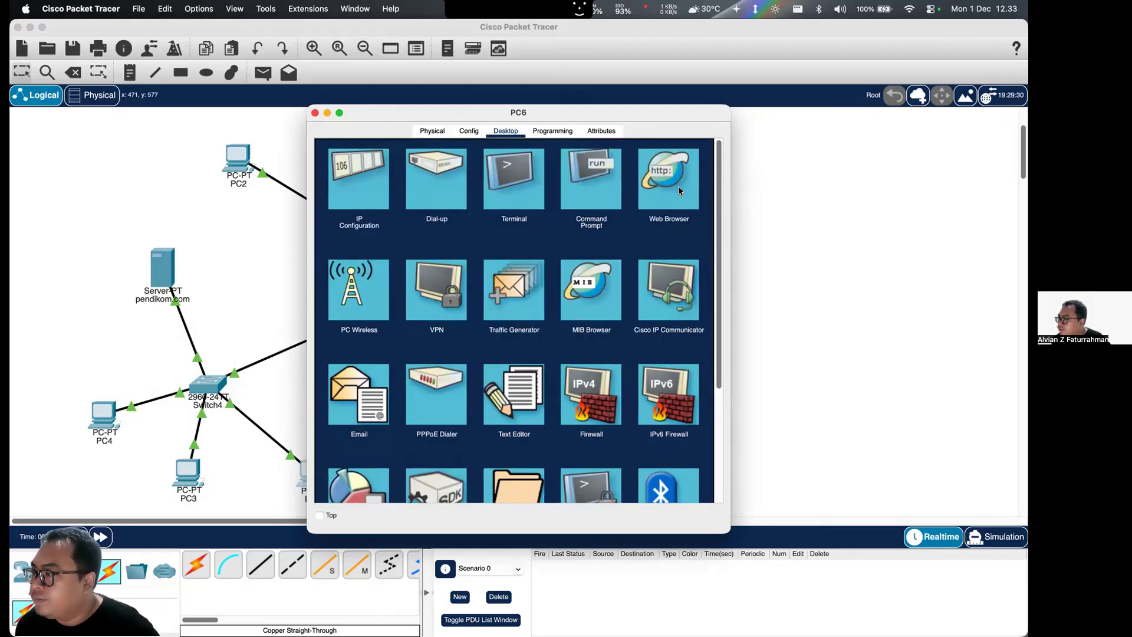
click(678, 186)
click(581, 171)
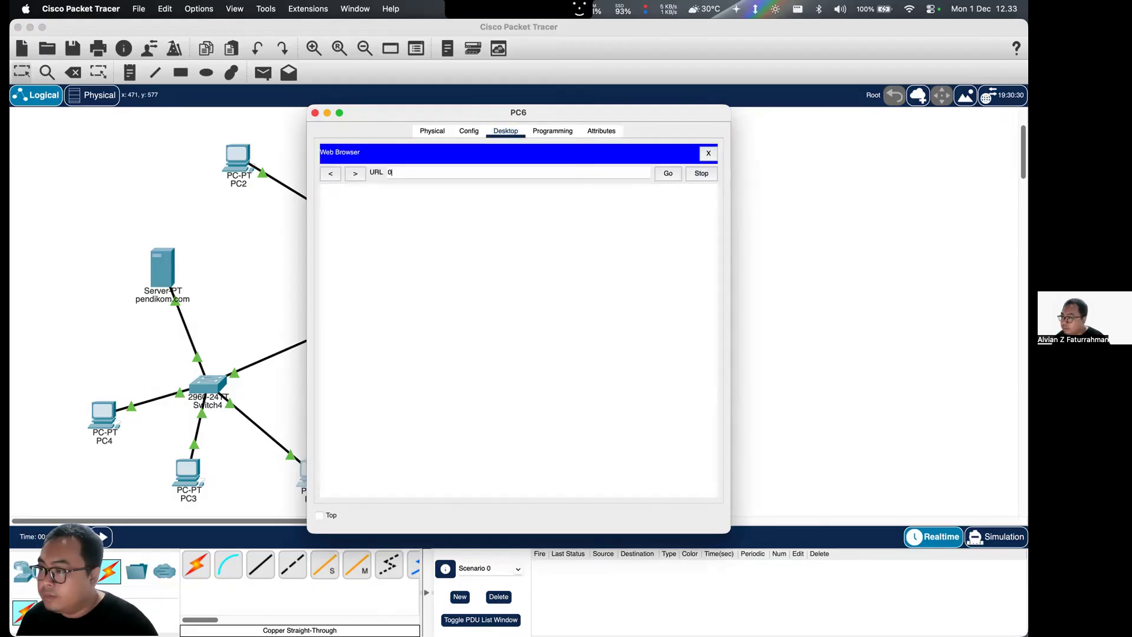
key(super+v)
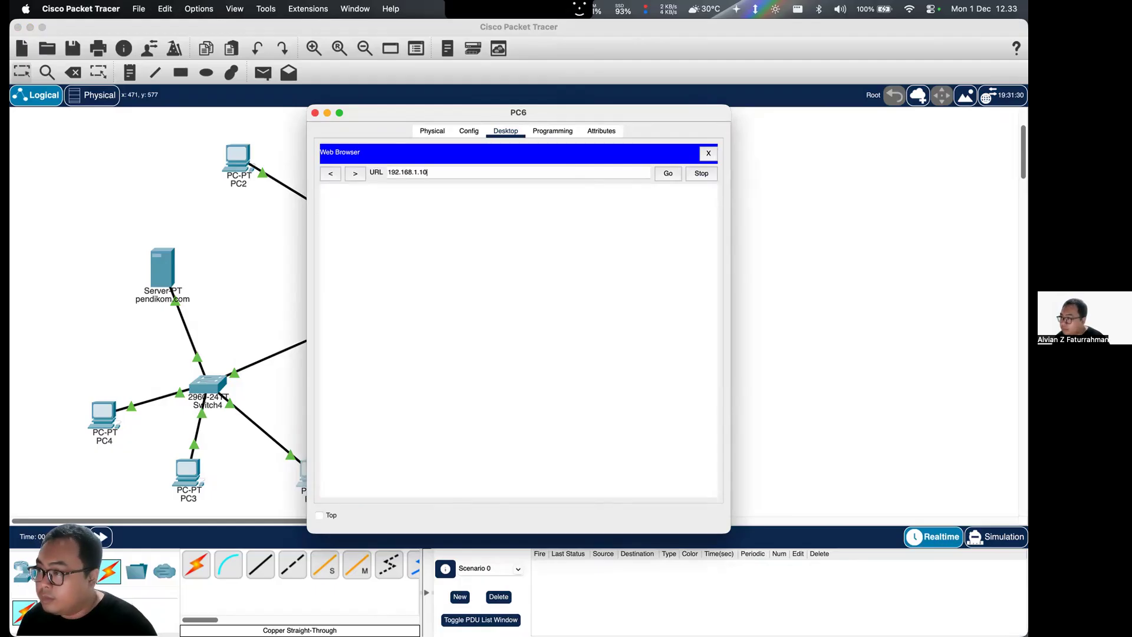
key(Return)
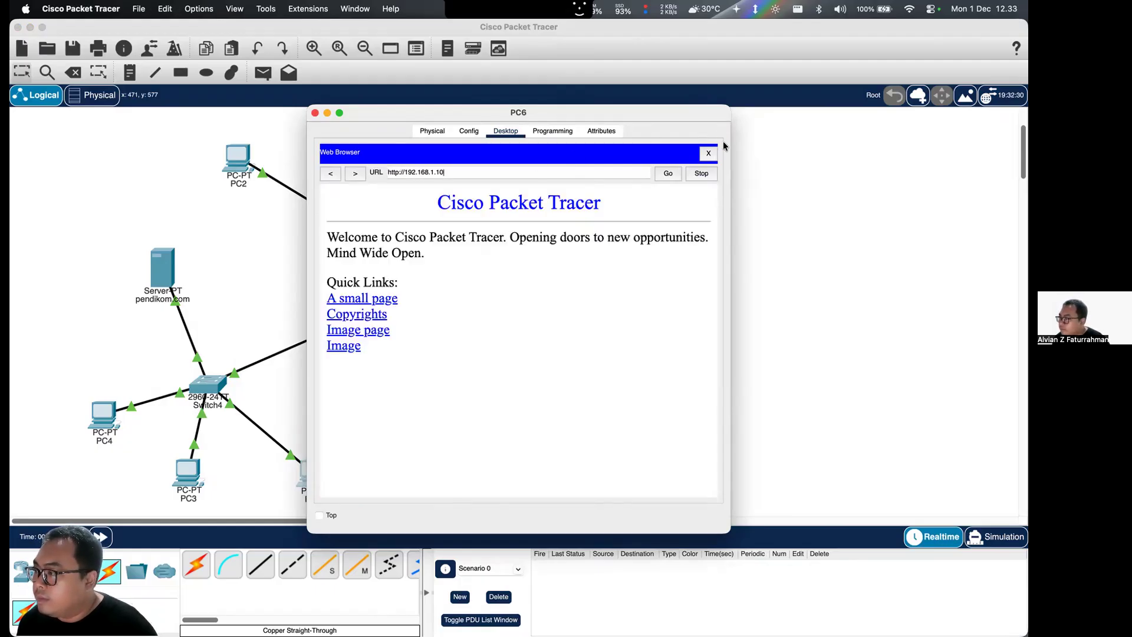
click(709, 153)
click(313, 113)
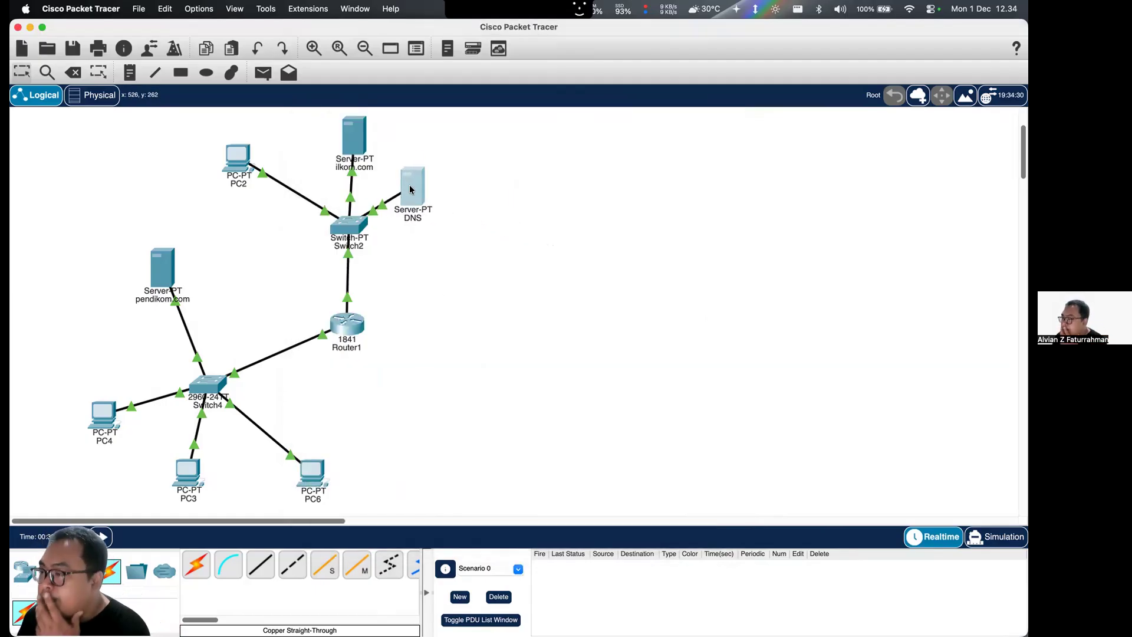
- Switch to Brave to review the Tugas 3 network diagram and task list, and return to Cisco Packet Tracer
click(355, 317)
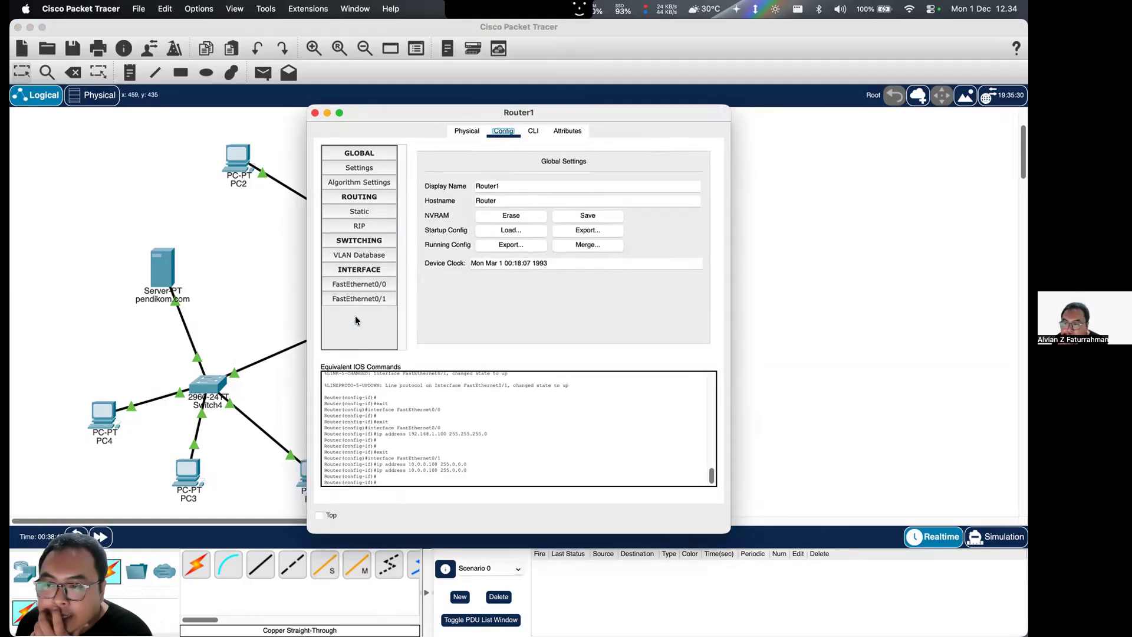
key(ctrl+Up)
click(395, 412)
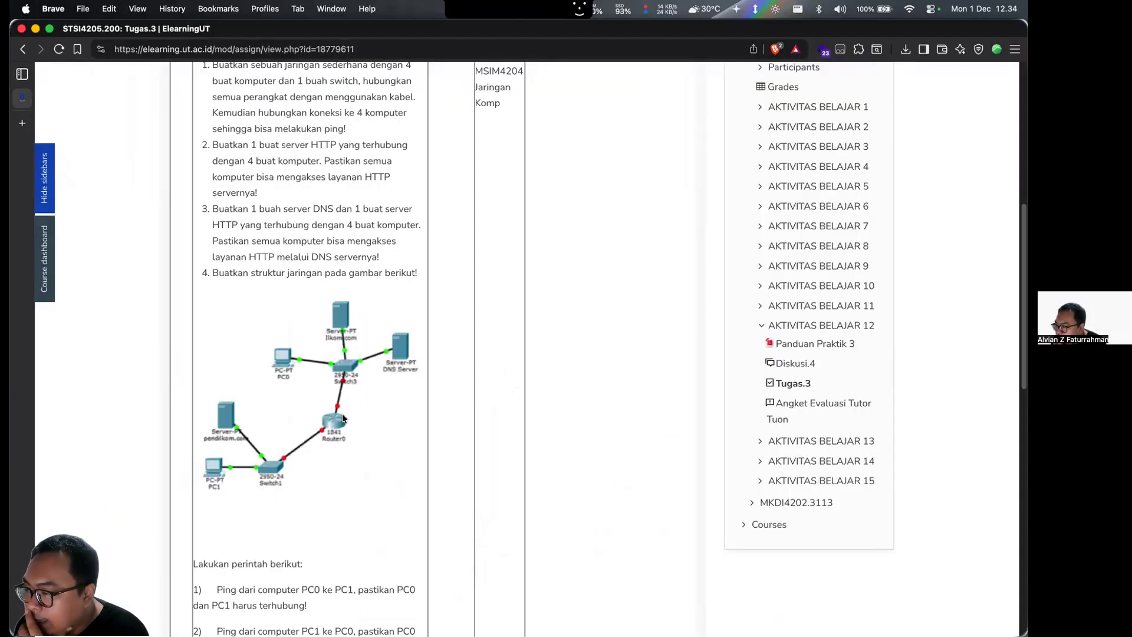
scroll(381, 420, down, 5)
key(ctrl+Up)
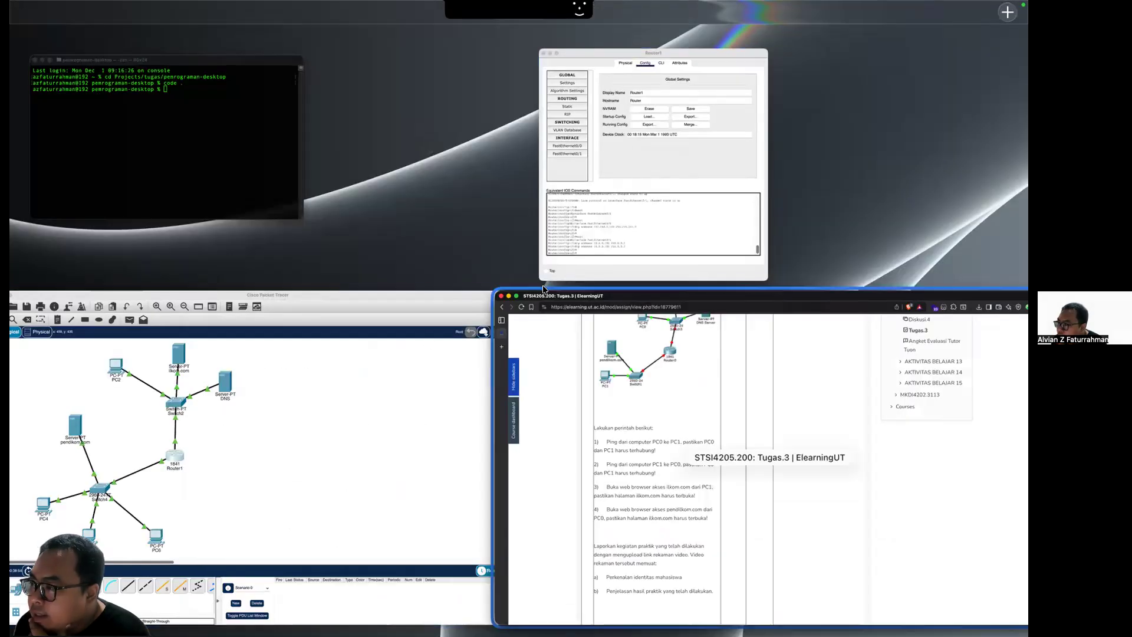
click(379, 390)
- Look through Router1's command line, configuration, physical and attributes views, and close and reopen its window
click(342, 332)
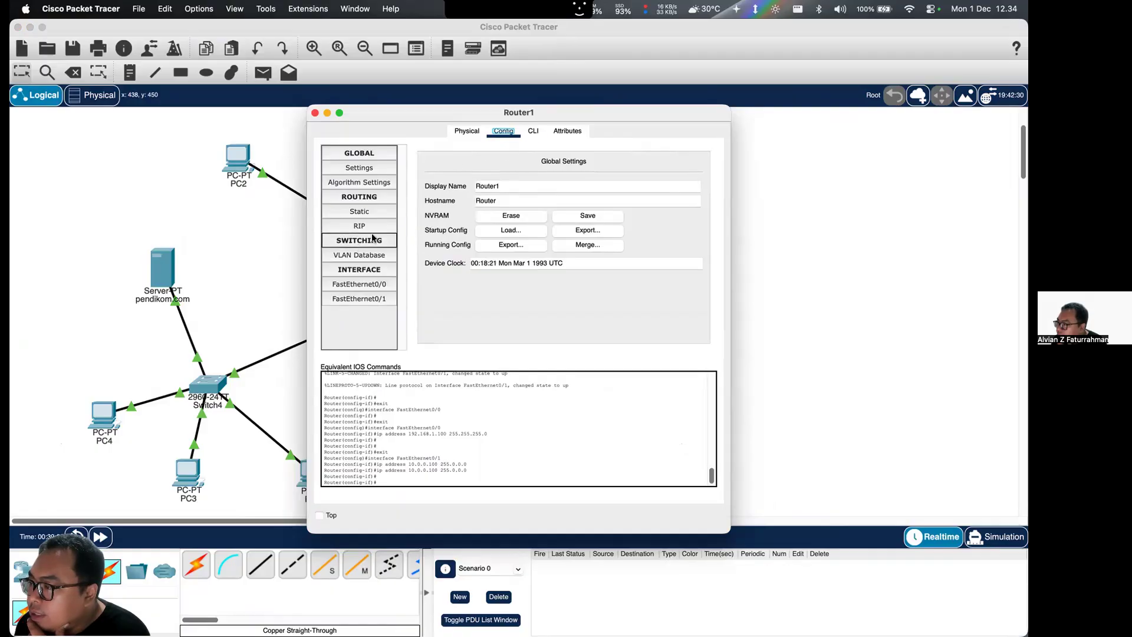
click(530, 132)
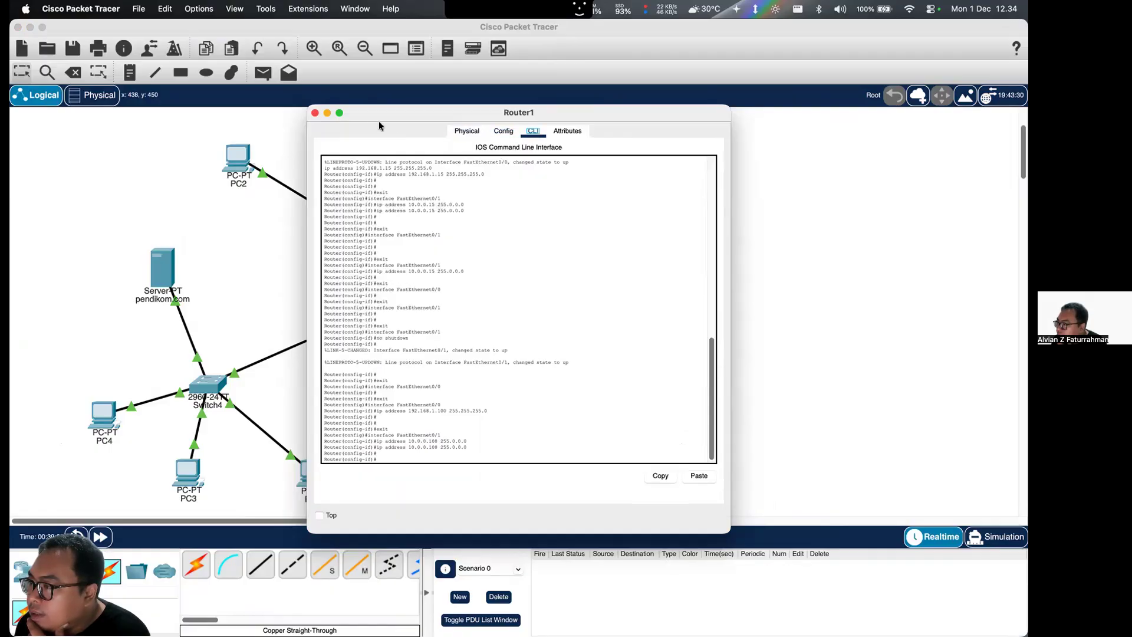
click(498, 131)
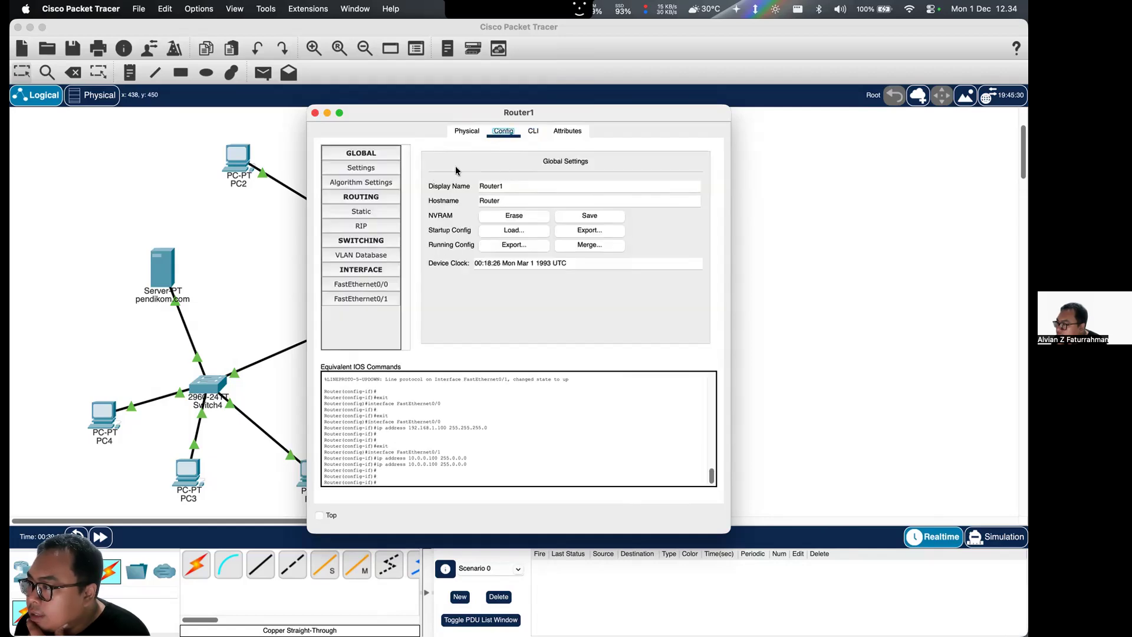
click(478, 132)
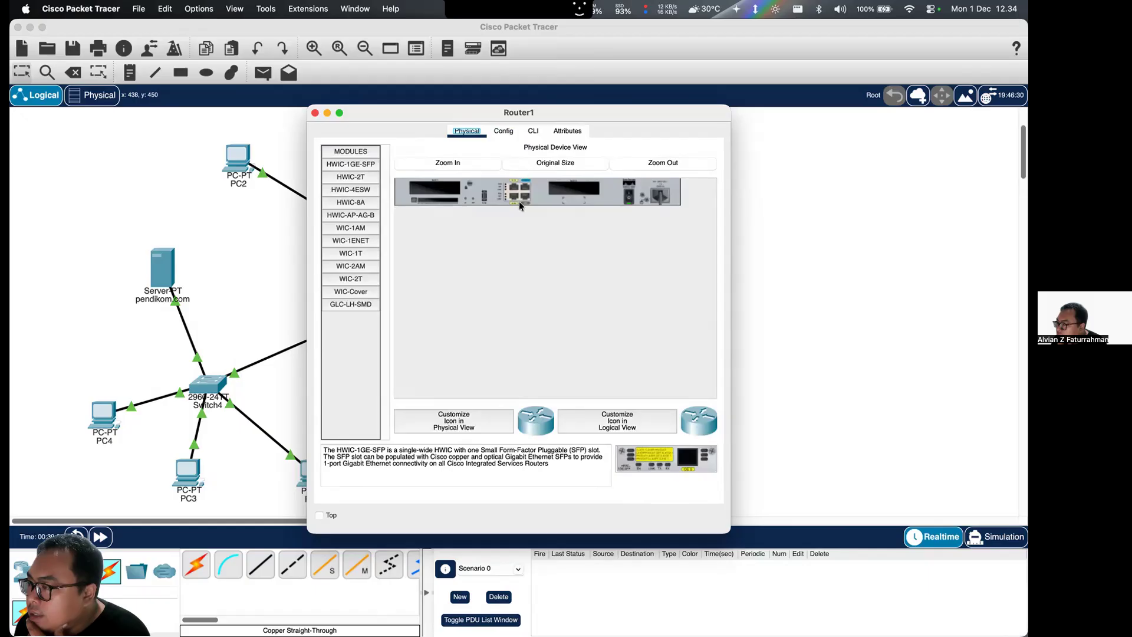
click(568, 131)
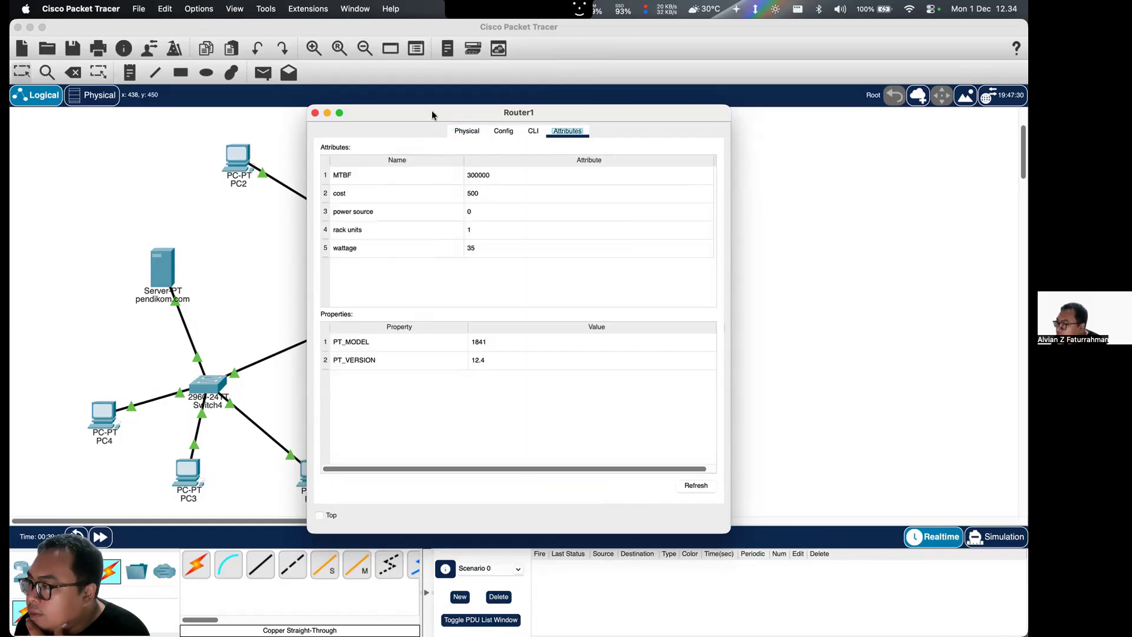
click(314, 112)
click(350, 325)
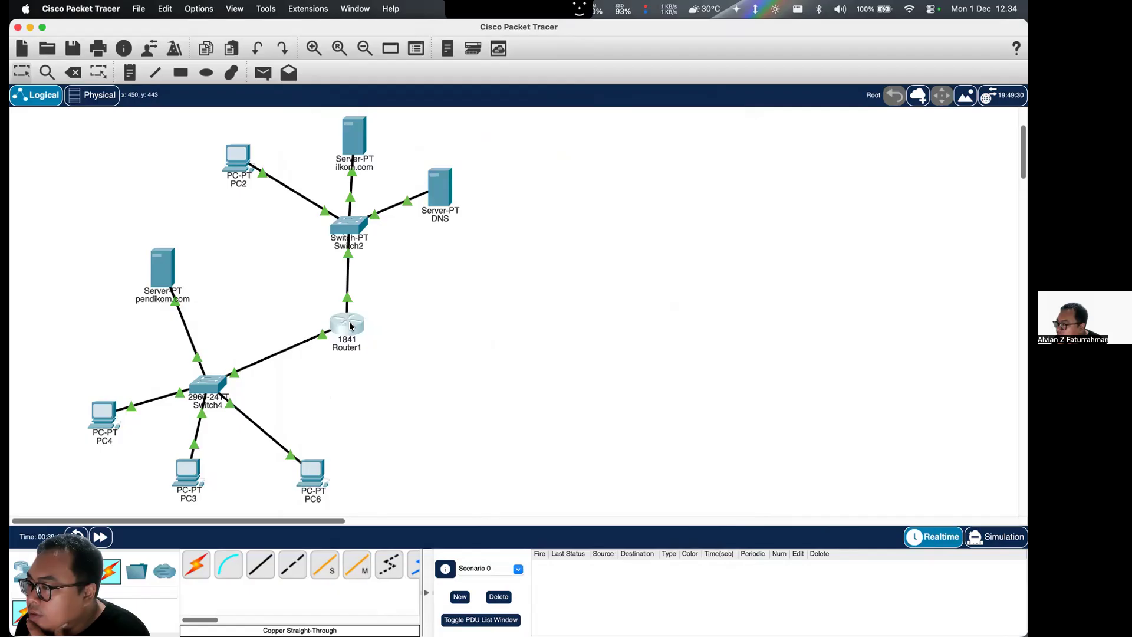
- Review Router1's FastEthernet0/1 configuration and its command-line history
click(511, 133)
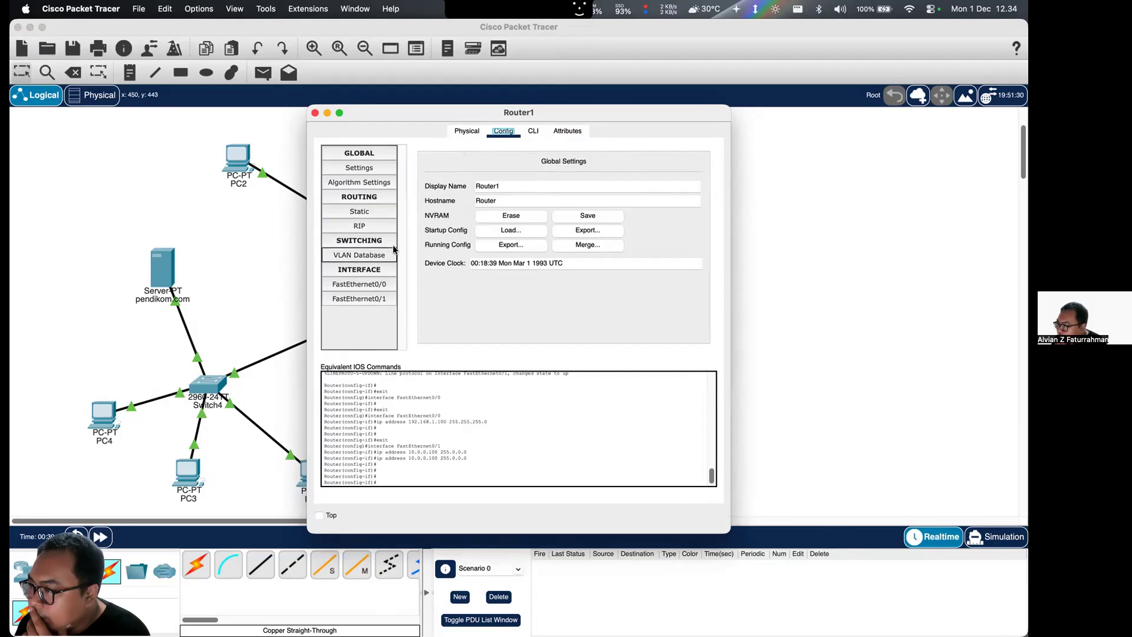
click(358, 299)
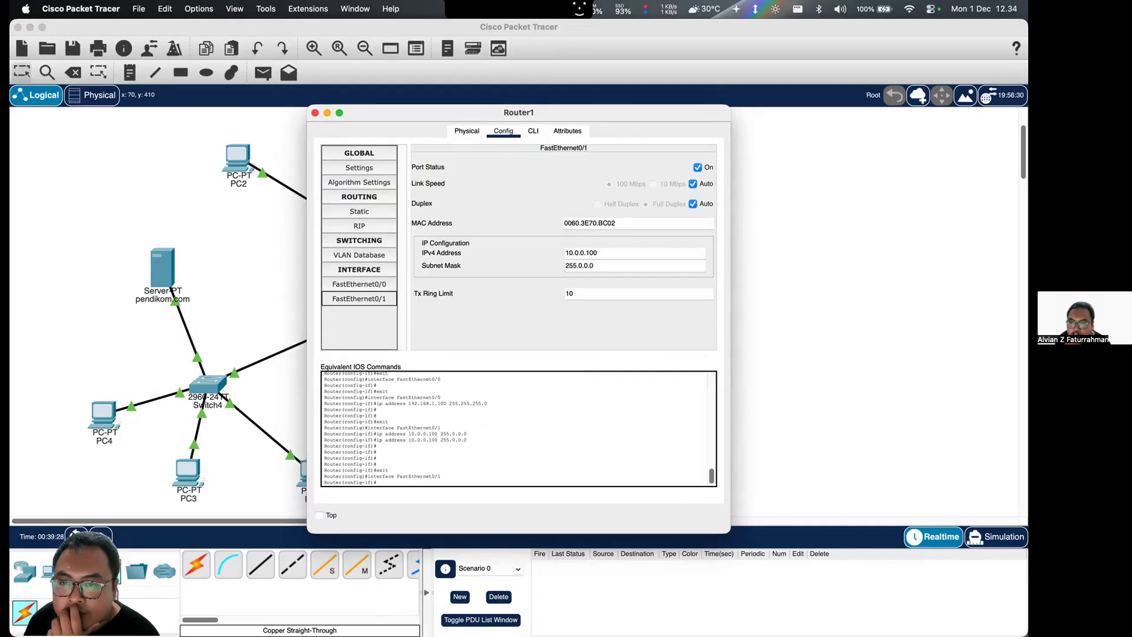
key(super+Tab)
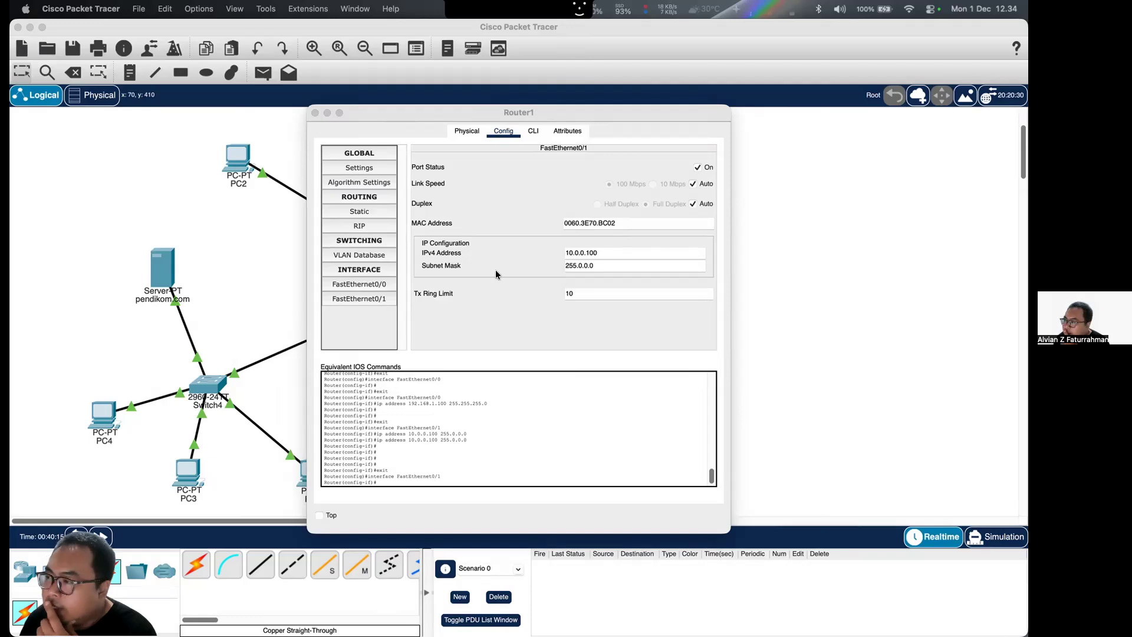
click(534, 132)
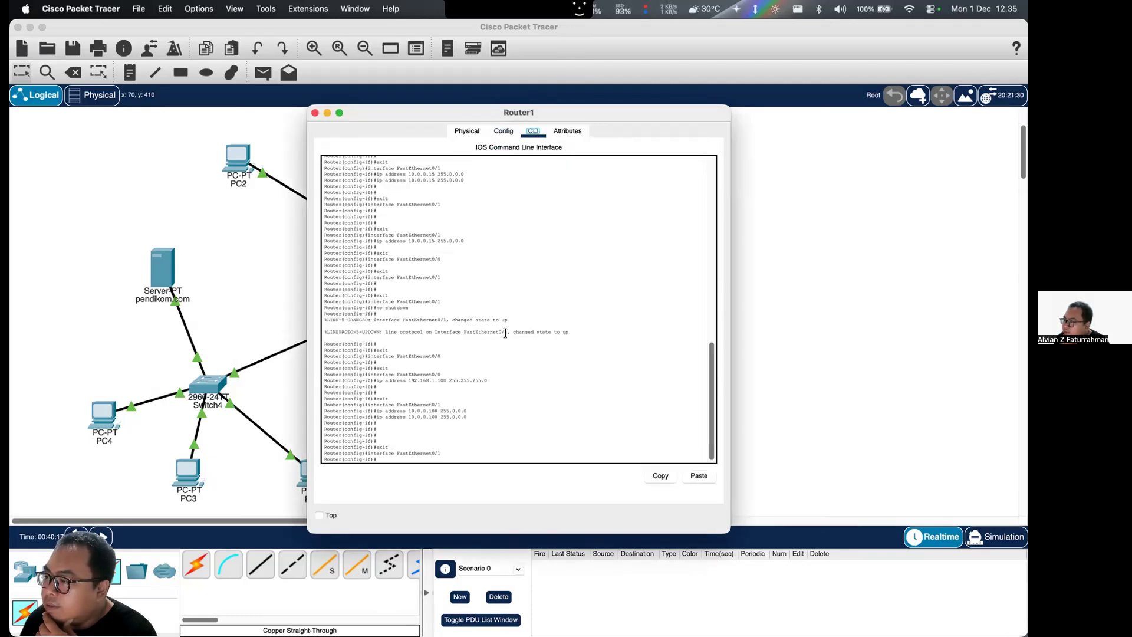
drag(517, 181, 514, 242)
click(503, 131)
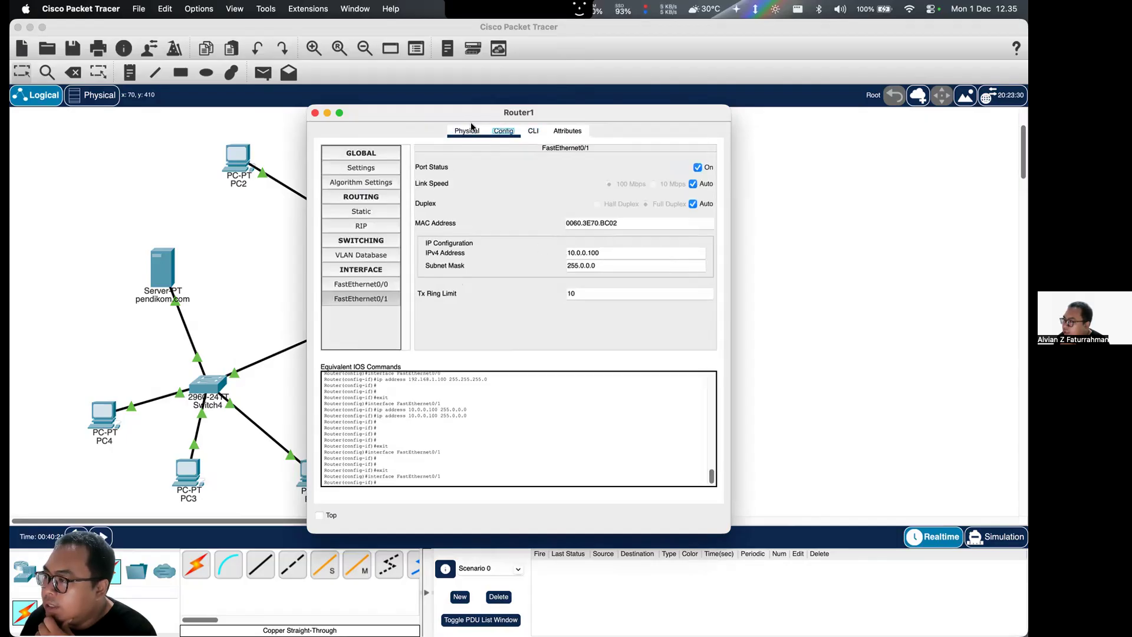
click(542, 130)
scroll(525, 399, up, 5)
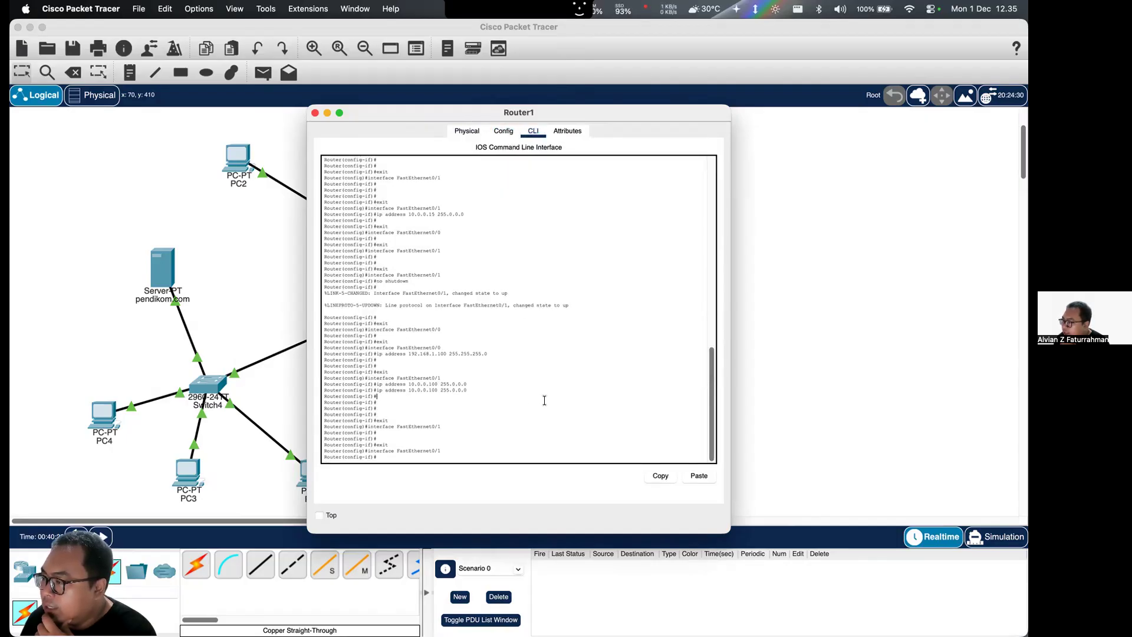
click(503, 132)
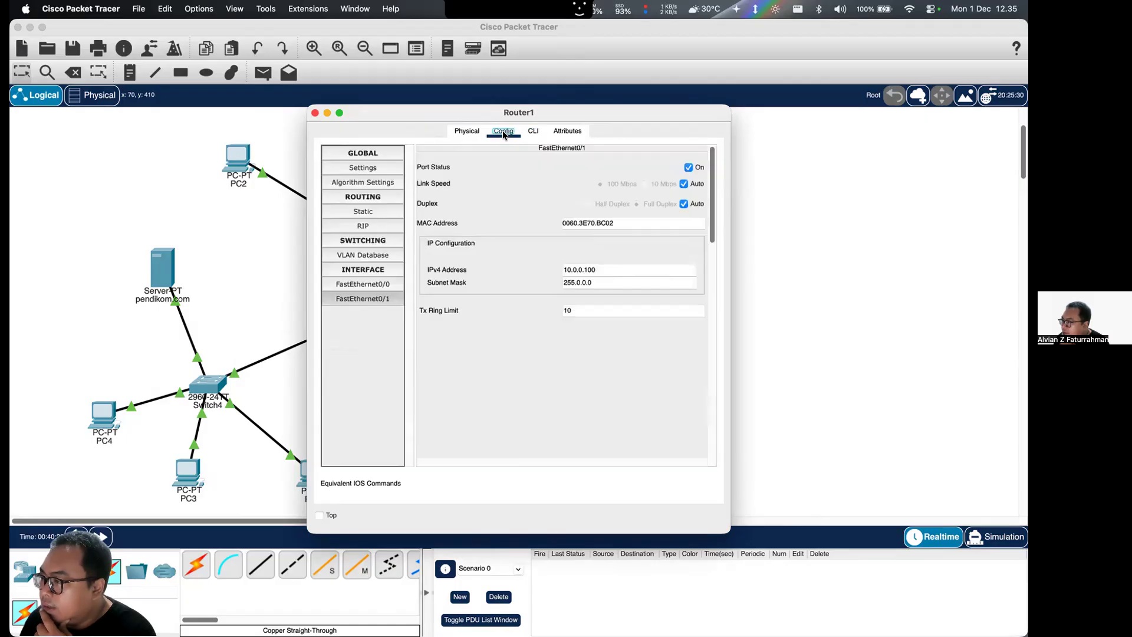
scroll(507, 405, down, 1)
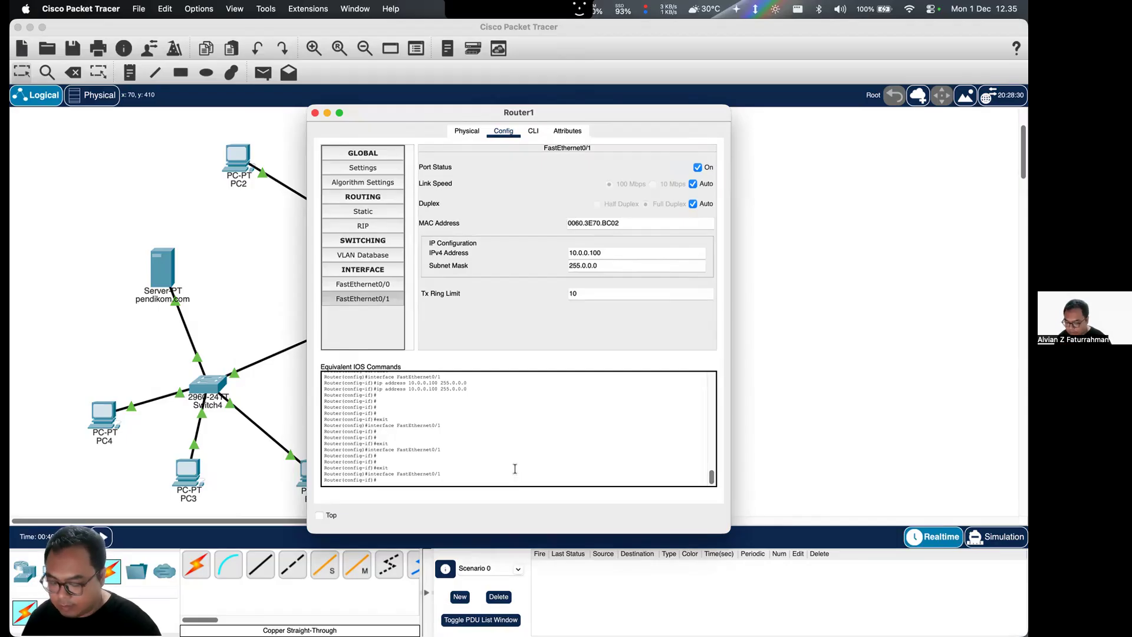
scroll(512, 459, up, 3)
scroll(513, 458, down, 3)
- Check Router1's static routes and VLAN database, and compare the IP settings of FastEthernet0/0 and FastEthernet0/1
click(386, 211)
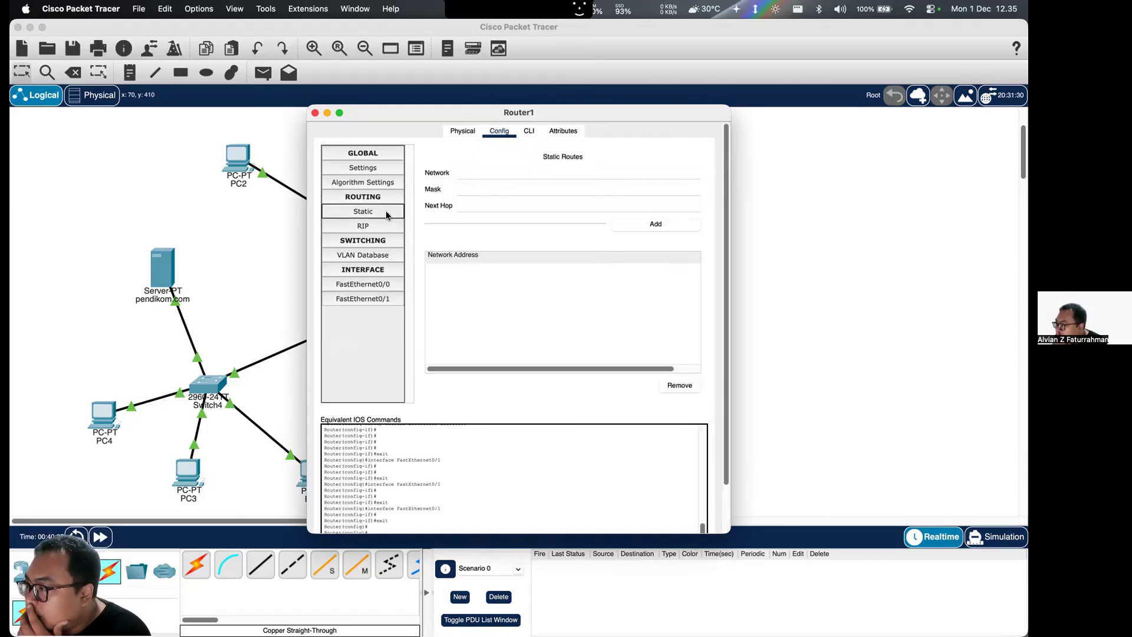
click(366, 254)
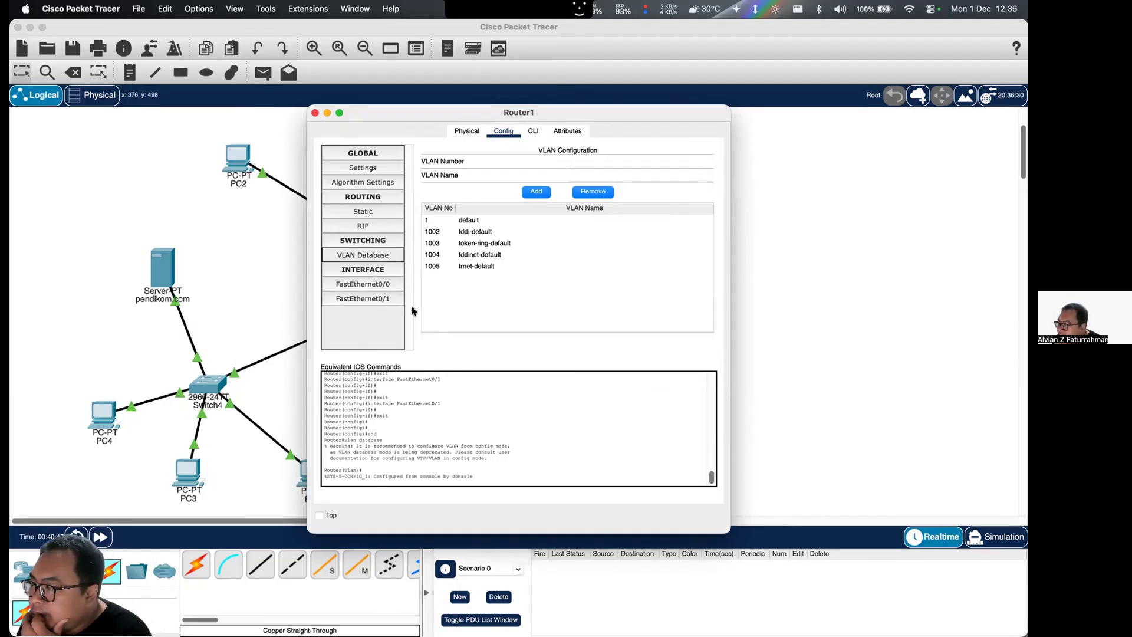
click(385, 285)
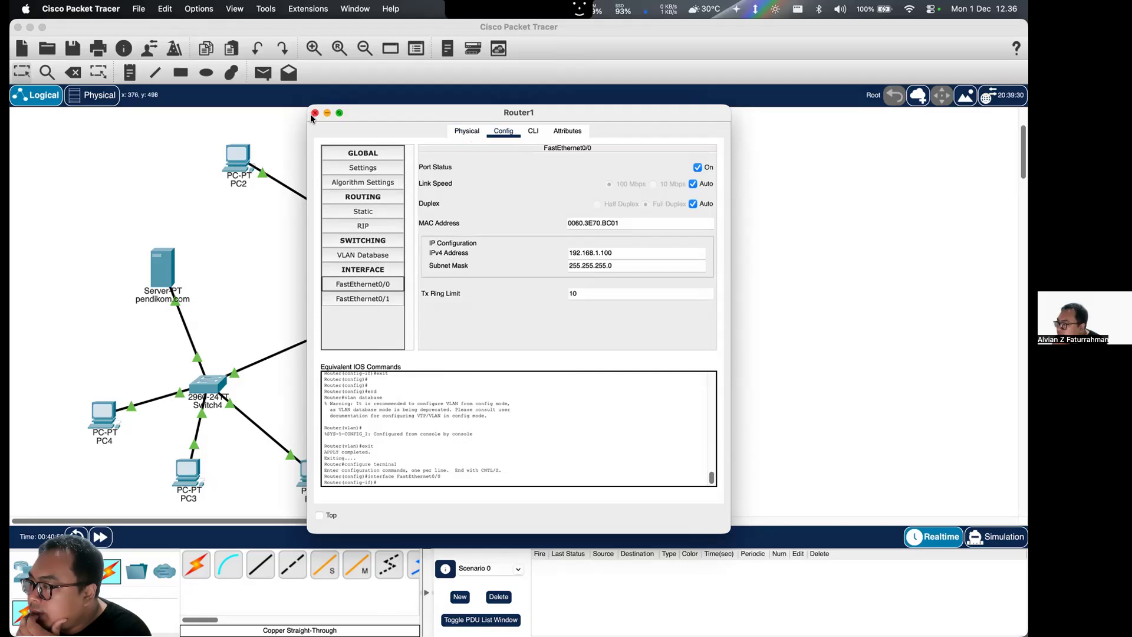
click(363, 298)
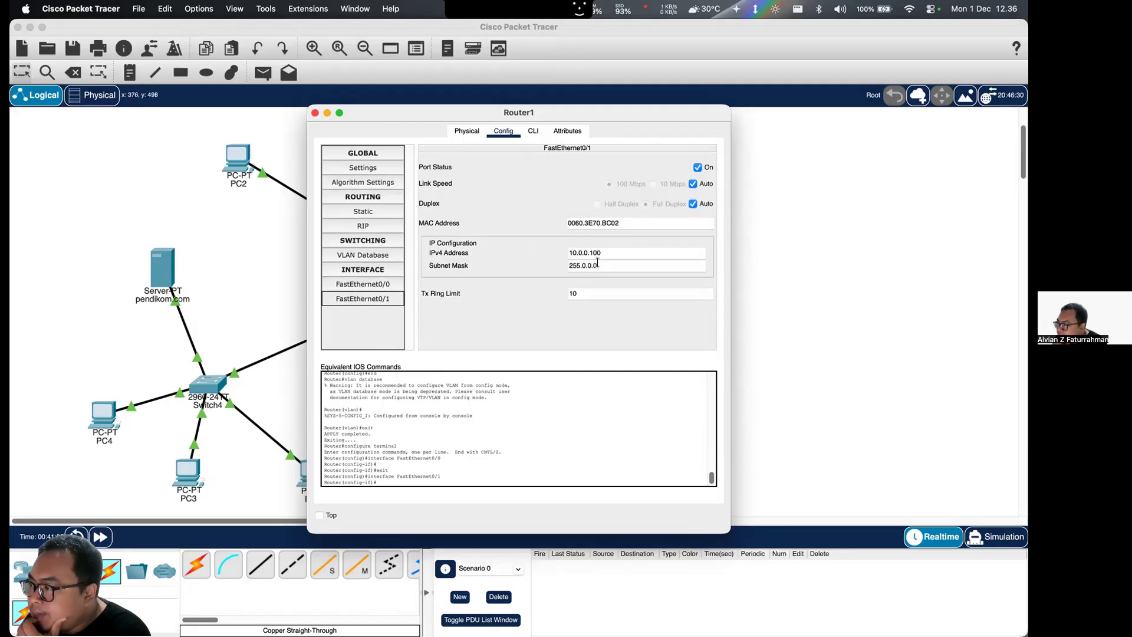
click(391, 285)
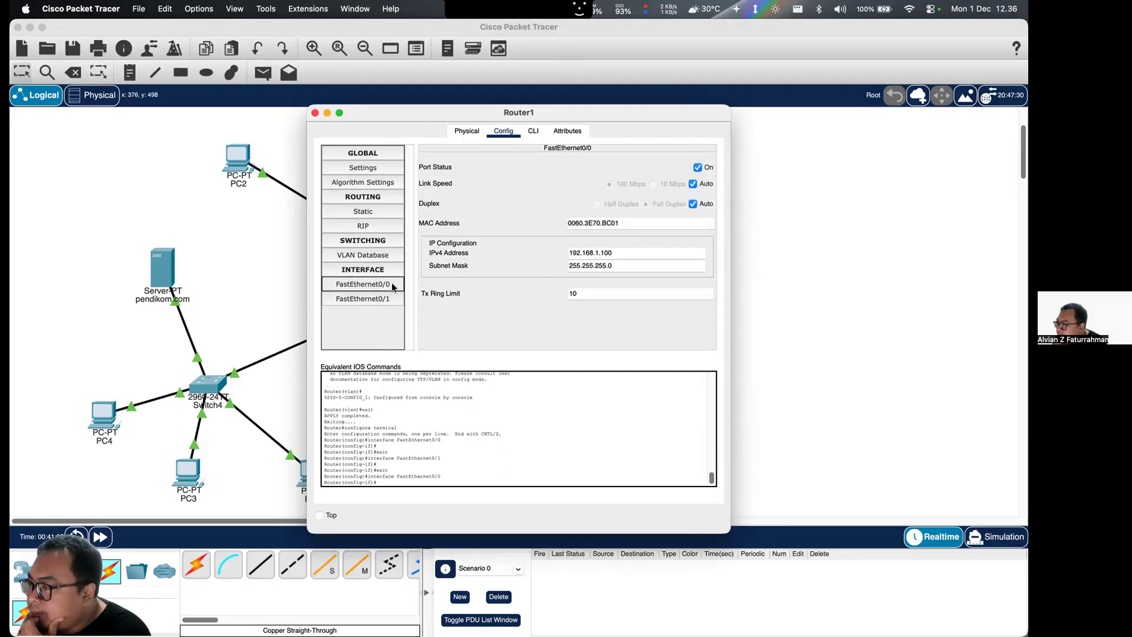
click(391, 298)
- Try to assign FastEthernet0/1's address 10.0.0.100 to FastEthernet0/0, and clear FastEthernet0/0's IPv4 address and subnet mask
double_click(597, 253)
key(super+c)
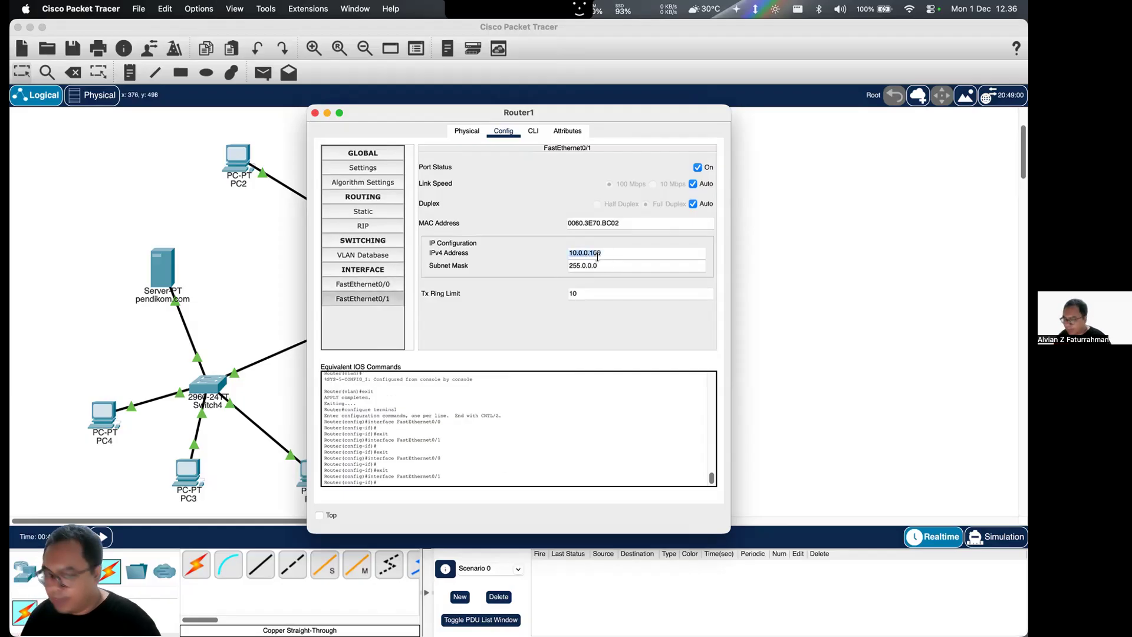
click(380, 284)
double_click(603, 253)
key(super+v)
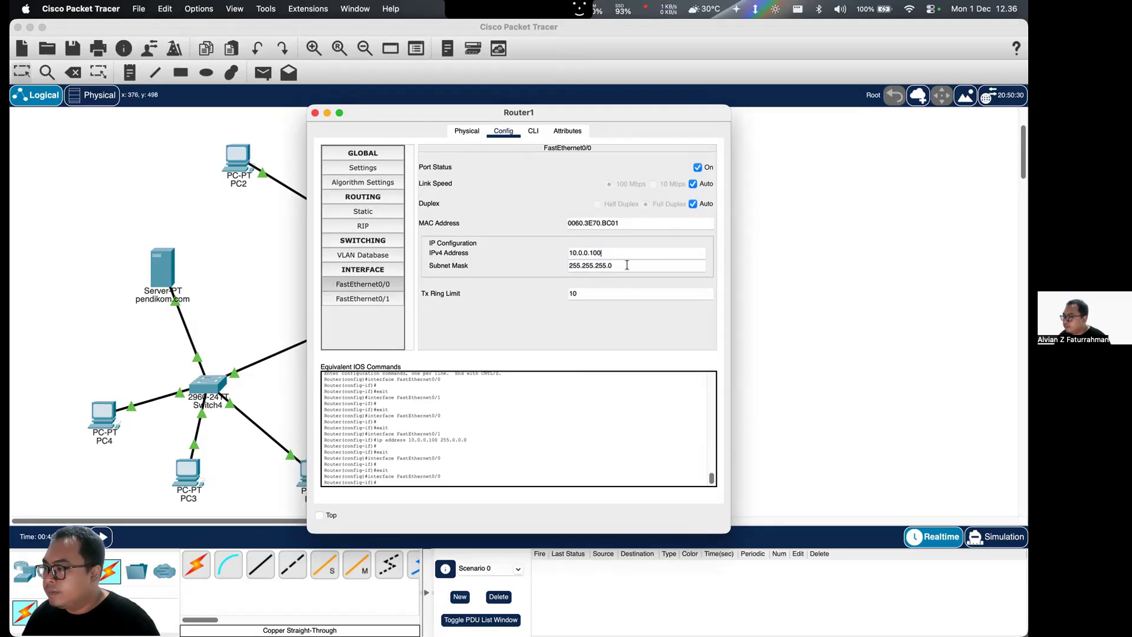
click(627, 265)
click(554, 247)
key(super+v)
click(606, 264)
click(564, 246)
click(579, 250)
key(super+v)
click(585, 260)
click(518, 243)
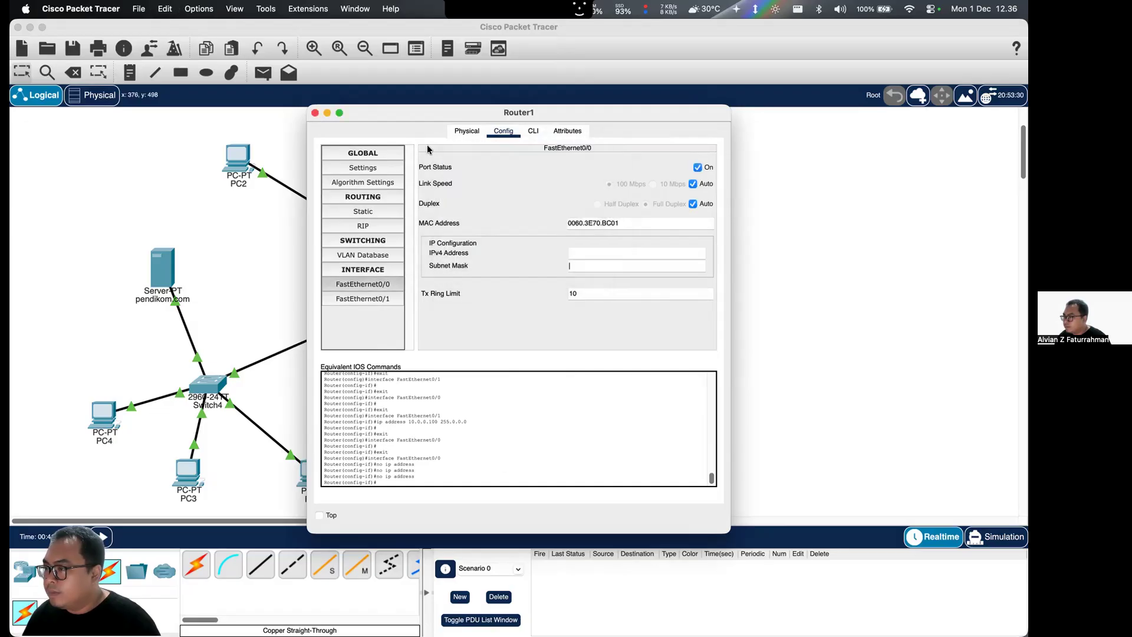
- Clear the IPv4 address and subnet mask of Router1's FastEthernet0/1, and close the router's window
click(394, 297)
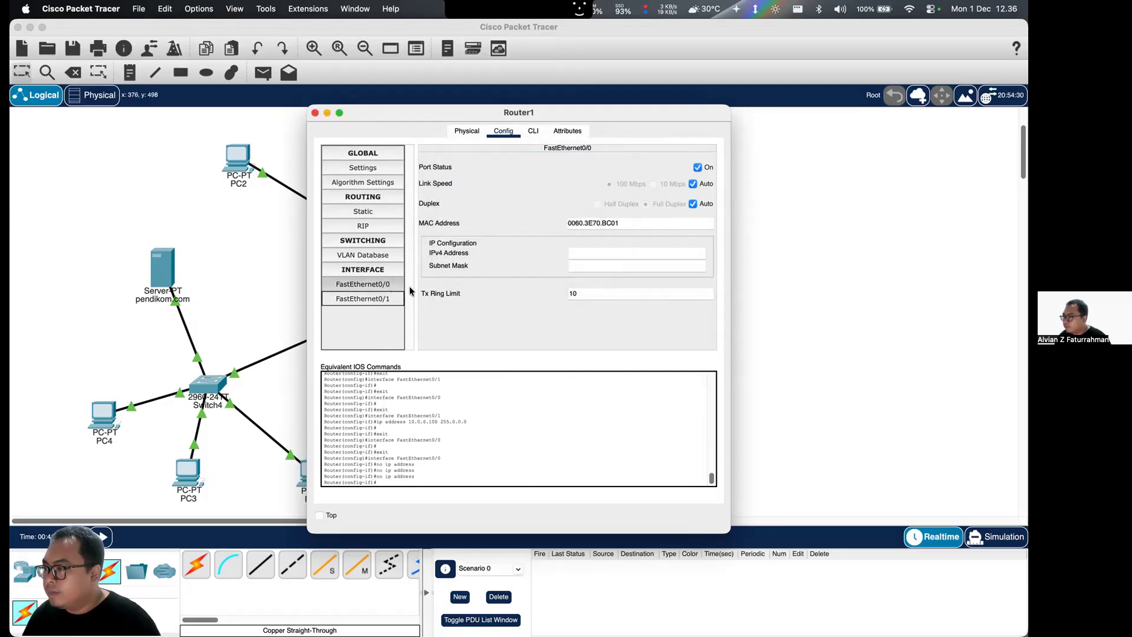
double_click(574, 256)
key(super+c)
key(BackSpace)
click(621, 266)
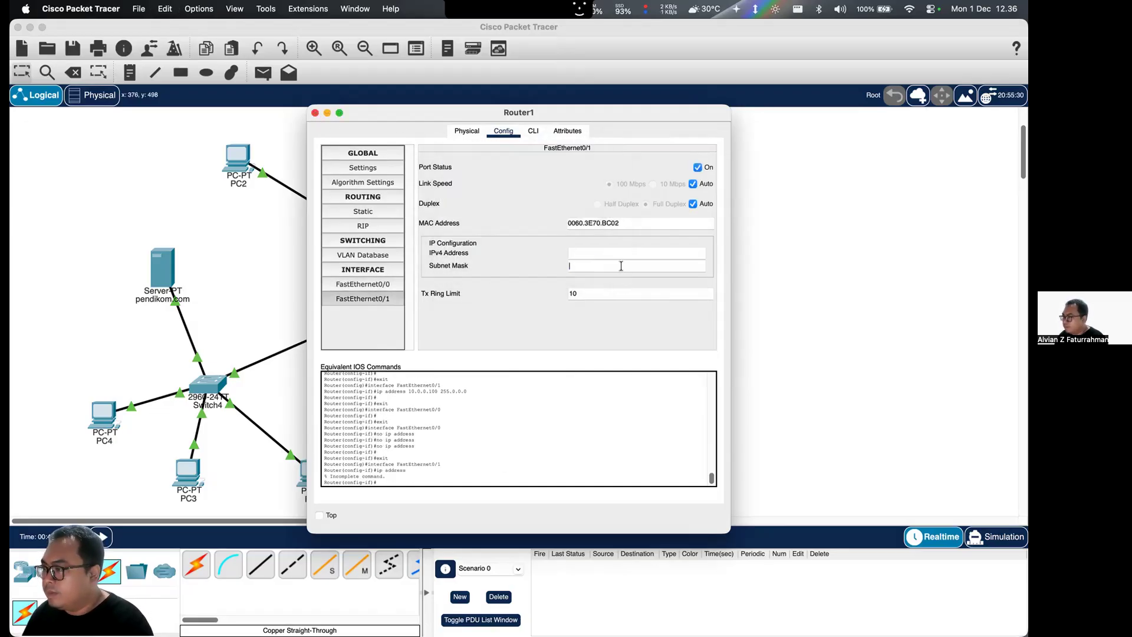
click(315, 113)
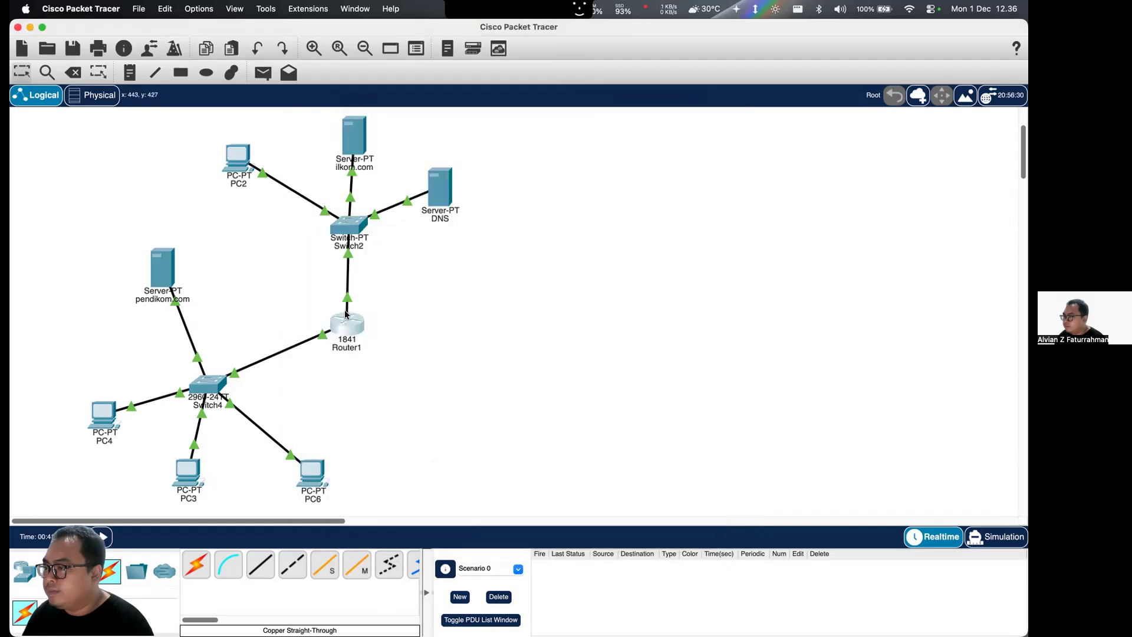
- Set Router1's FastEthernet0/0 to IPv4 address 10.0.0.100 with subnet mask 255.0.0.0
click(345, 314)
click(365, 284)
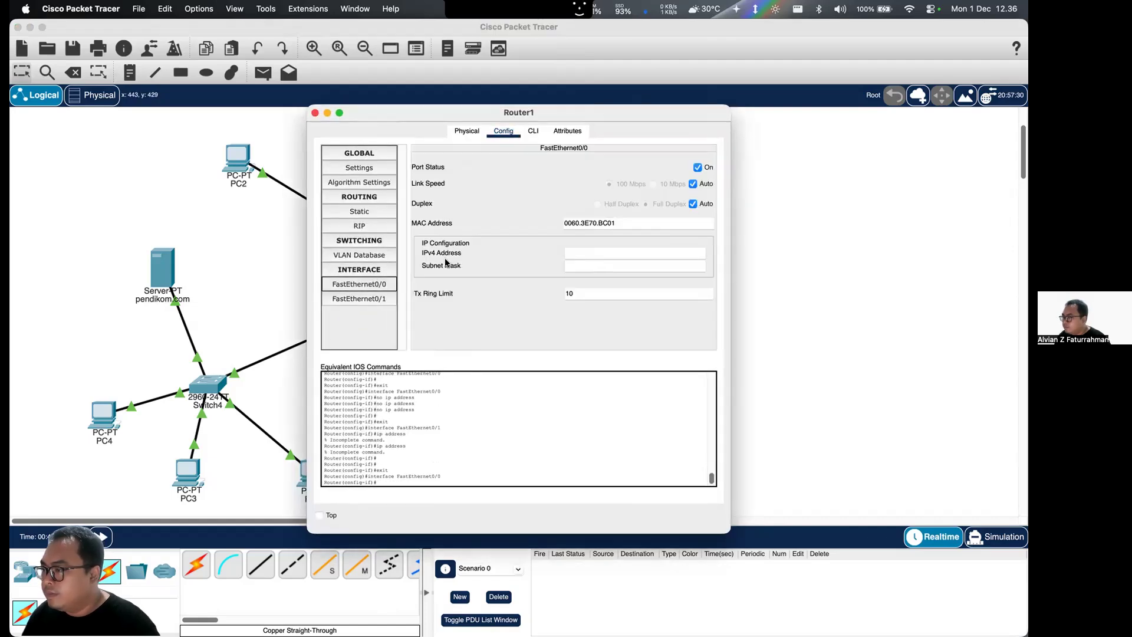
click(569, 251)
key(super+v)
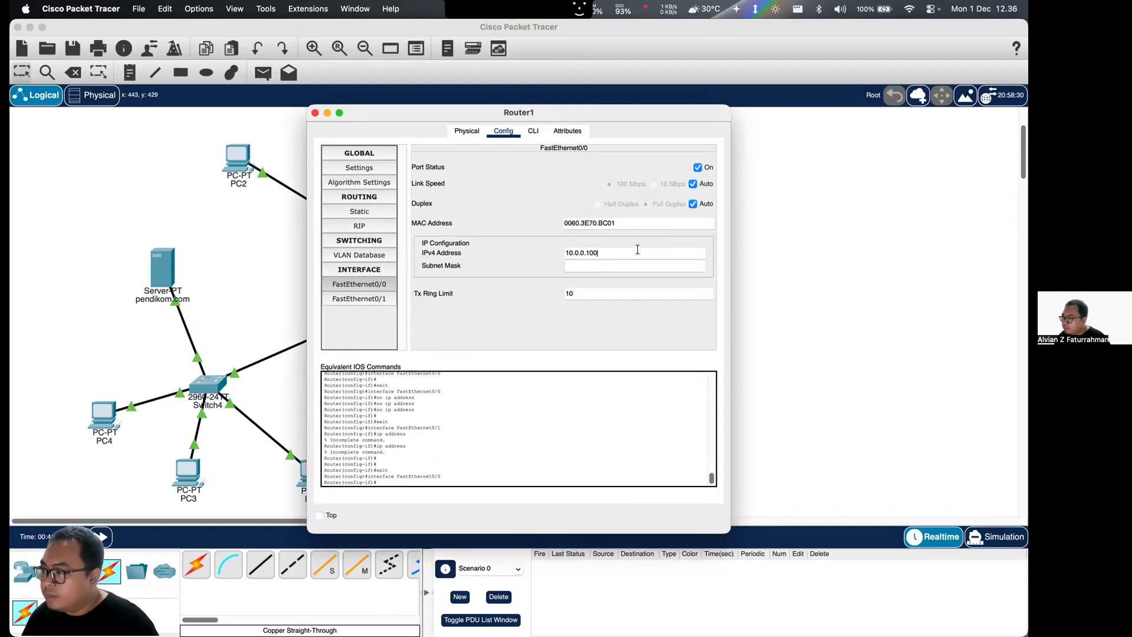
click(606, 266)
- Set Router1's FastEthernet0/1 to IPv4 address 192.168.1.100 with subnet mask 255.255.255.0, and close the router's window
click(363, 298)
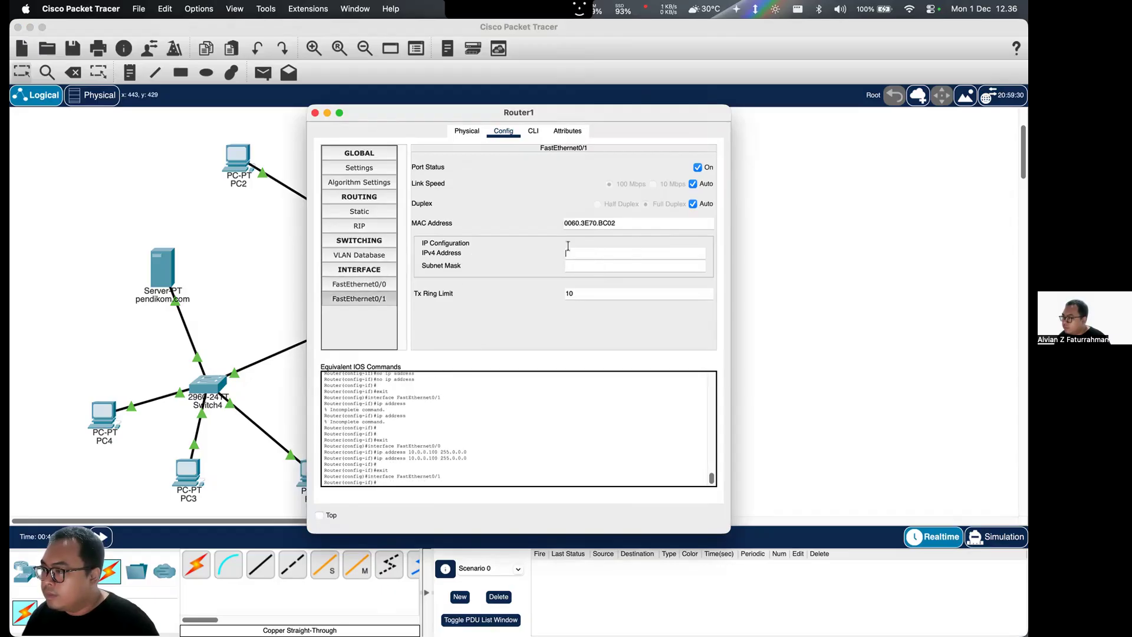
text(192.168.)
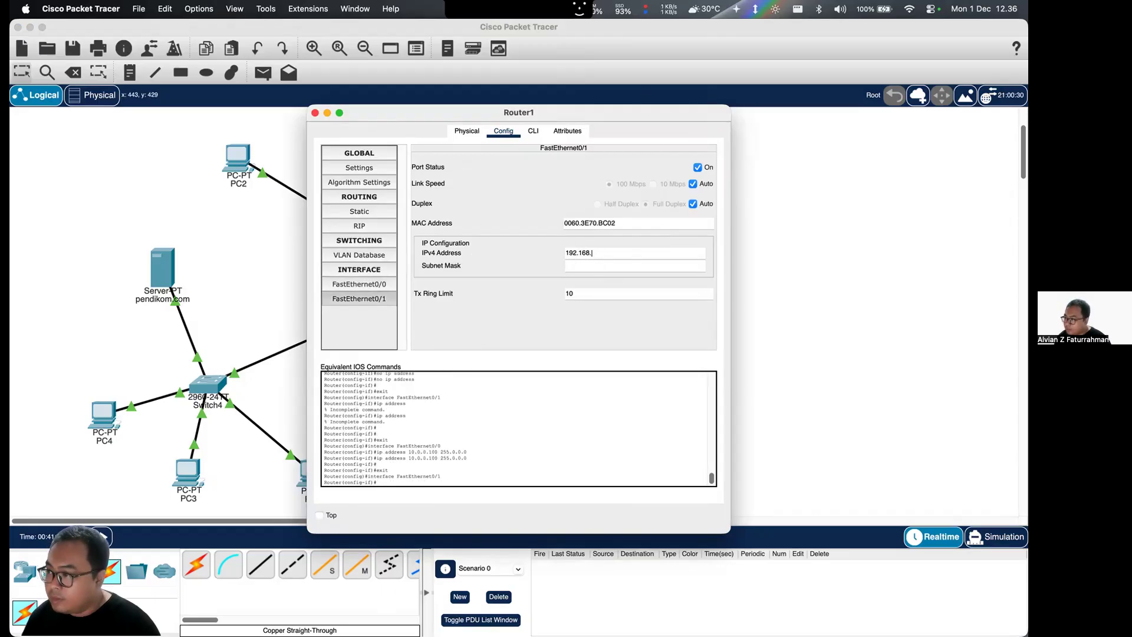
text(1.100)
key(Tab)
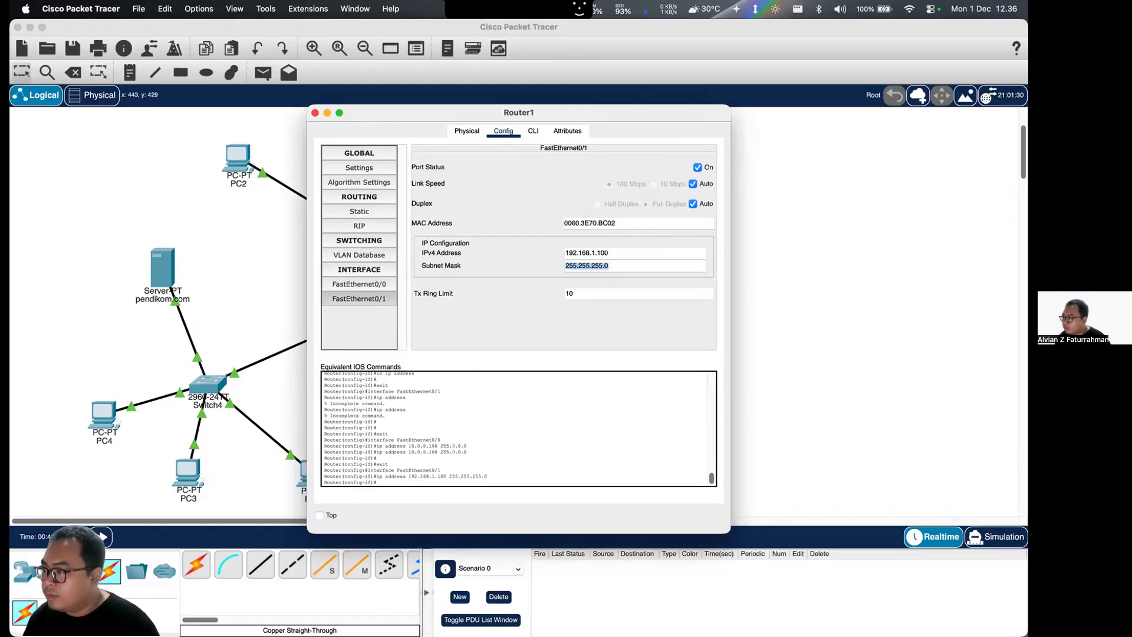
click(315, 113)
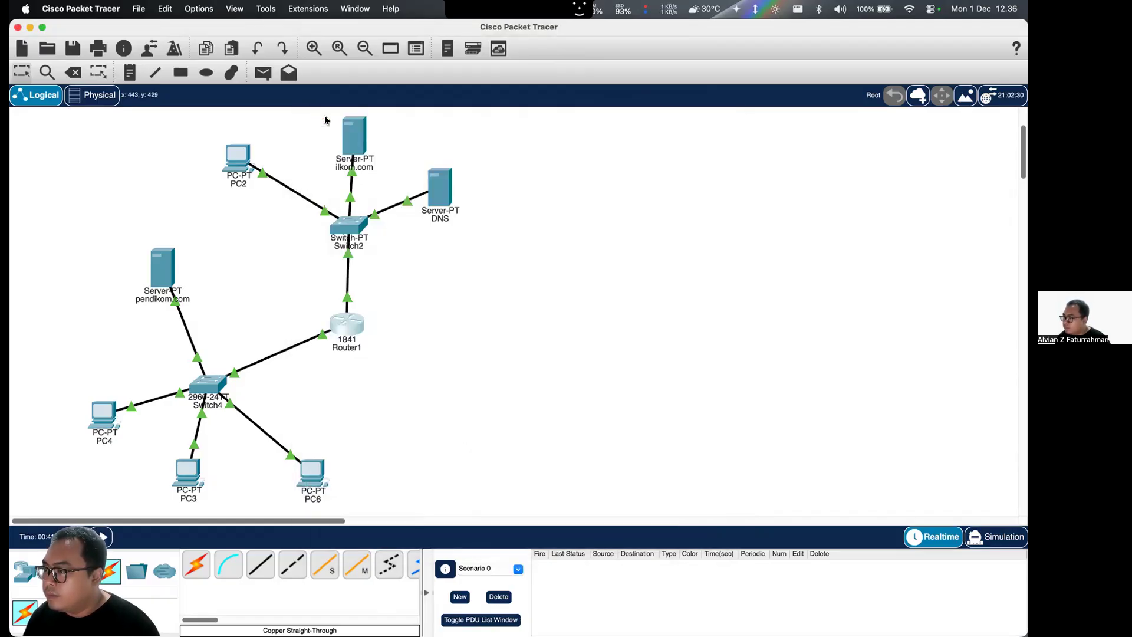
- Ping 192.168.1.1 from PC6's command prompt, and close the prompt and PC6's window
click(312, 472)
click(590, 183)
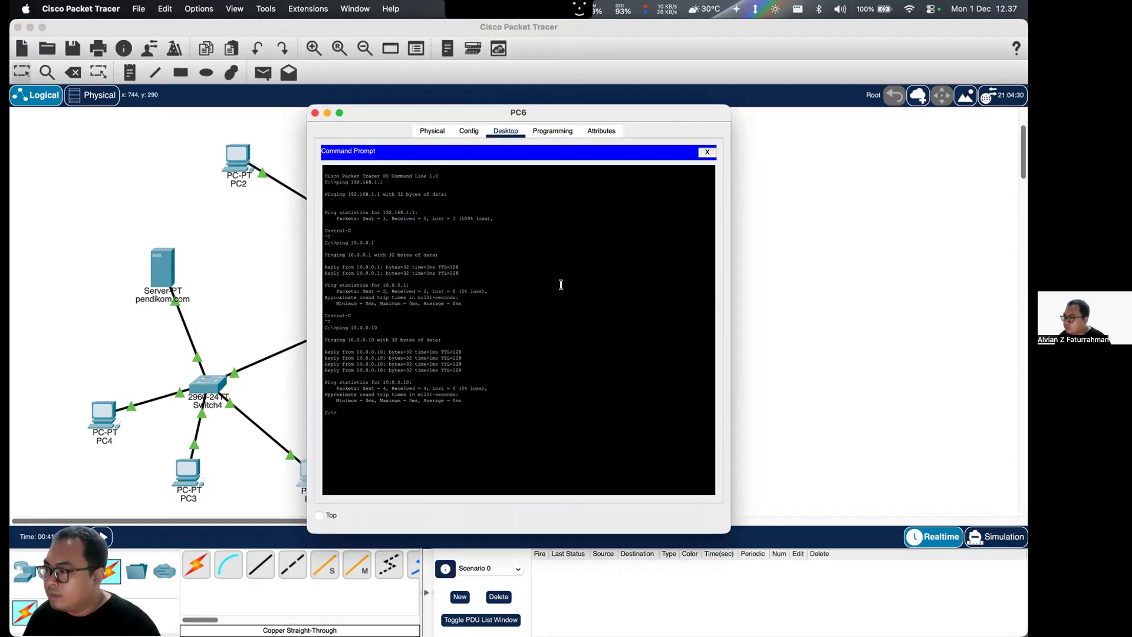
text(ping)
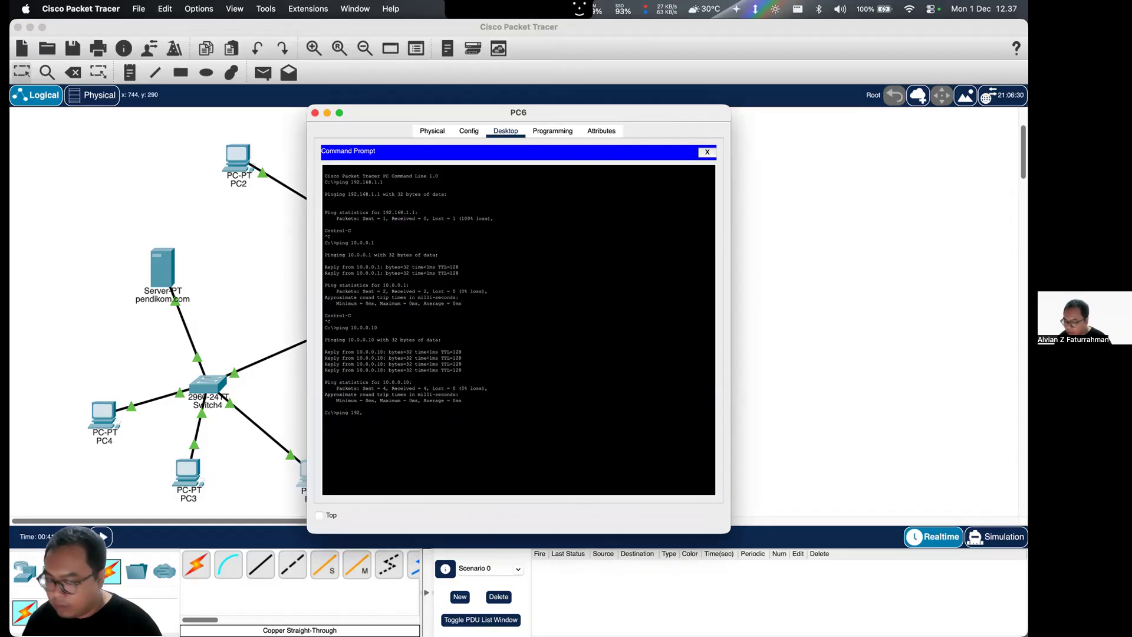
text( 192,168.1.1)
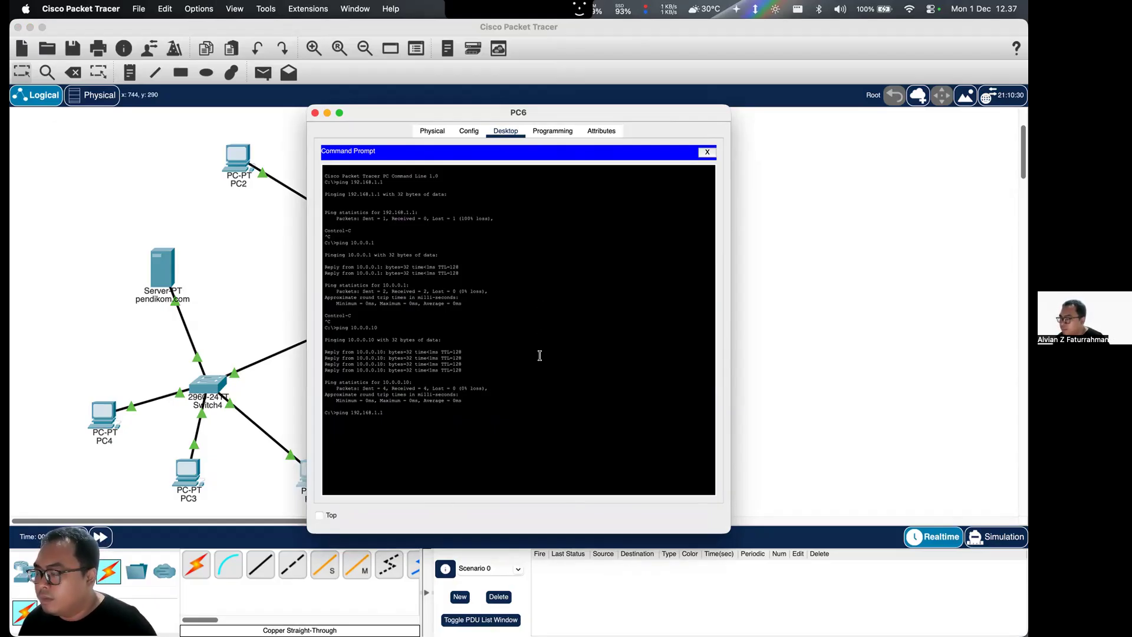
key(Return)
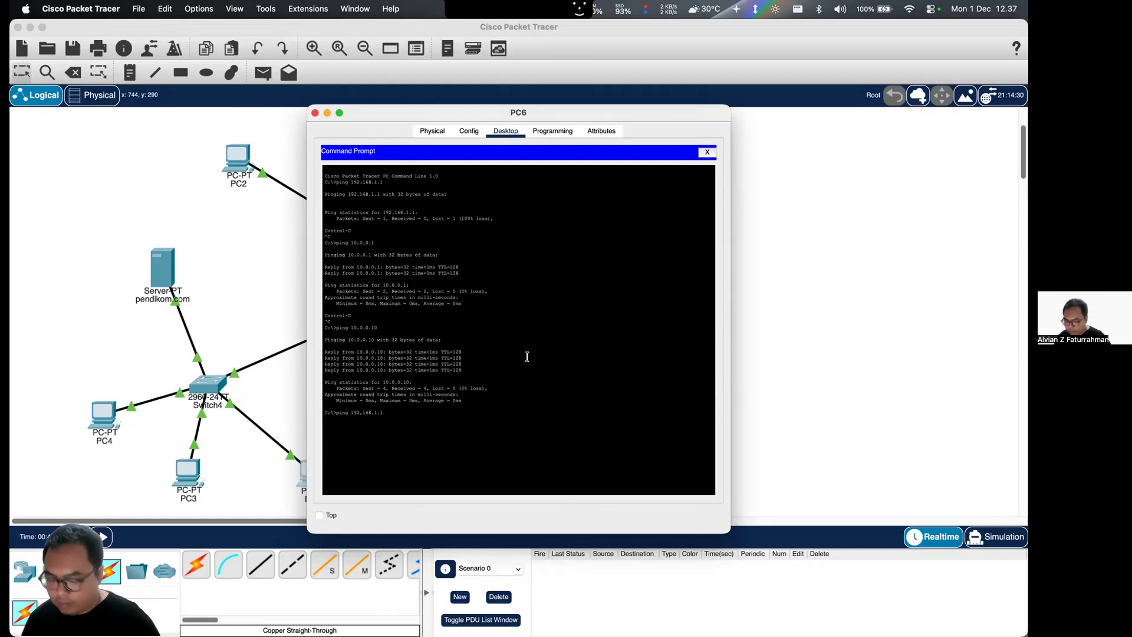
key(Up)
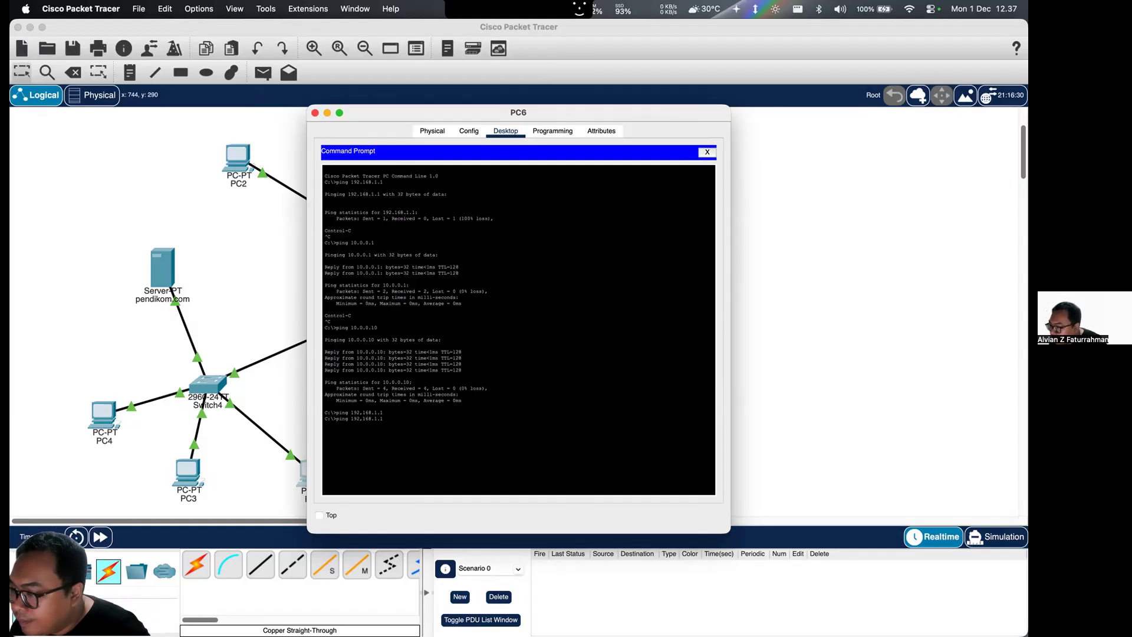
key(Return)
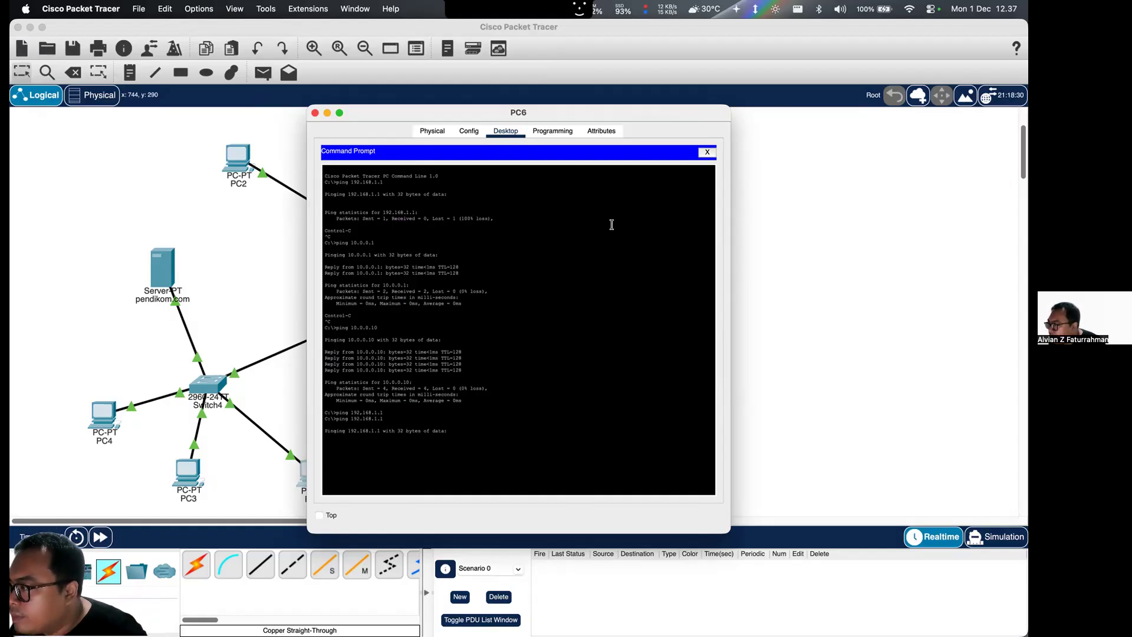
click(707, 153)
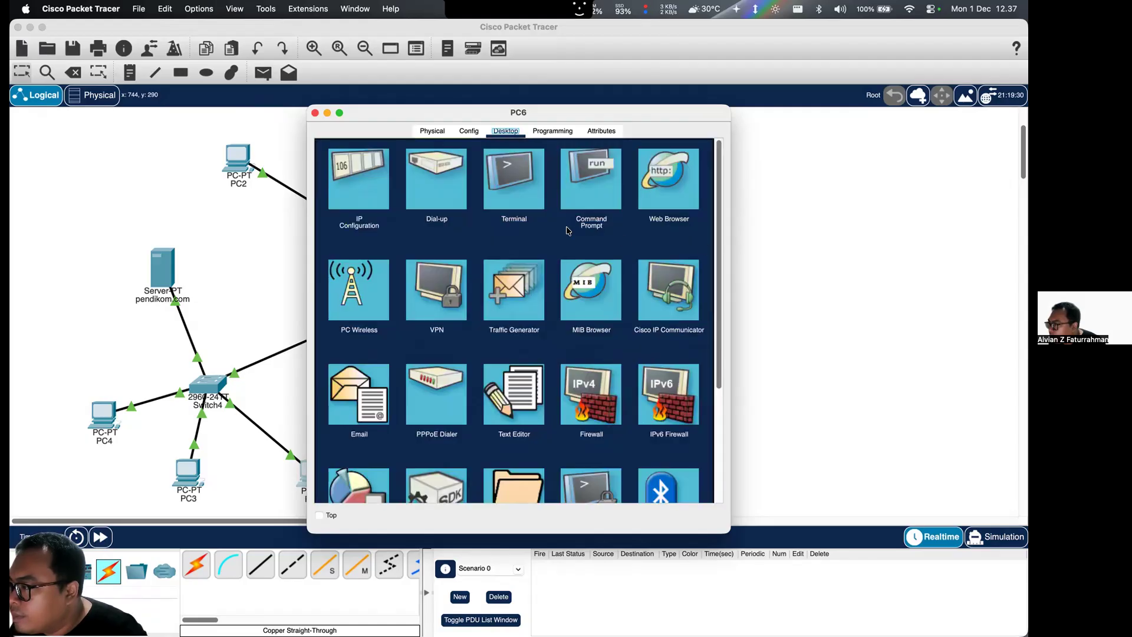
click(315, 112)
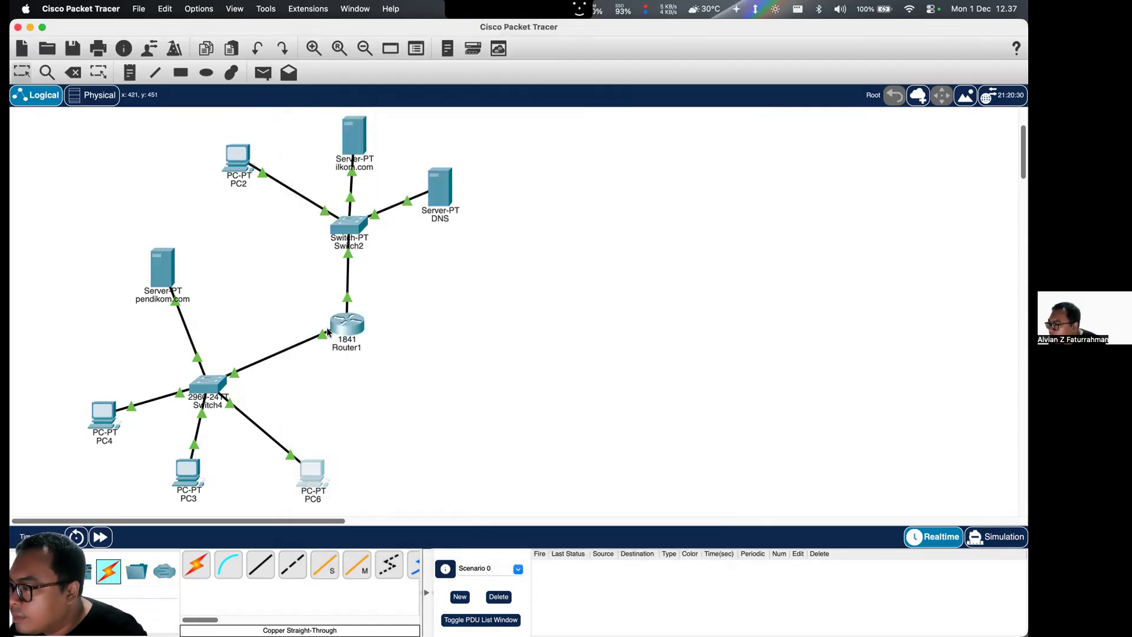
- Set the subnet mask of Router1's FastEthernet0/0 to 255.255.255.0
click(340, 319)
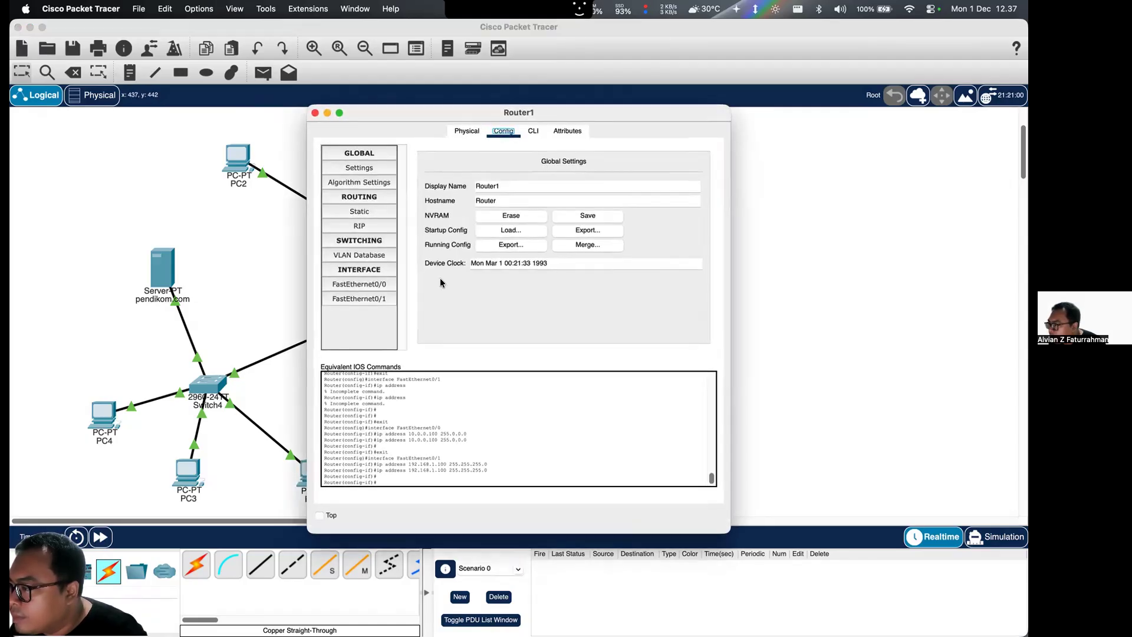
click(372, 284)
double_click(572, 262)
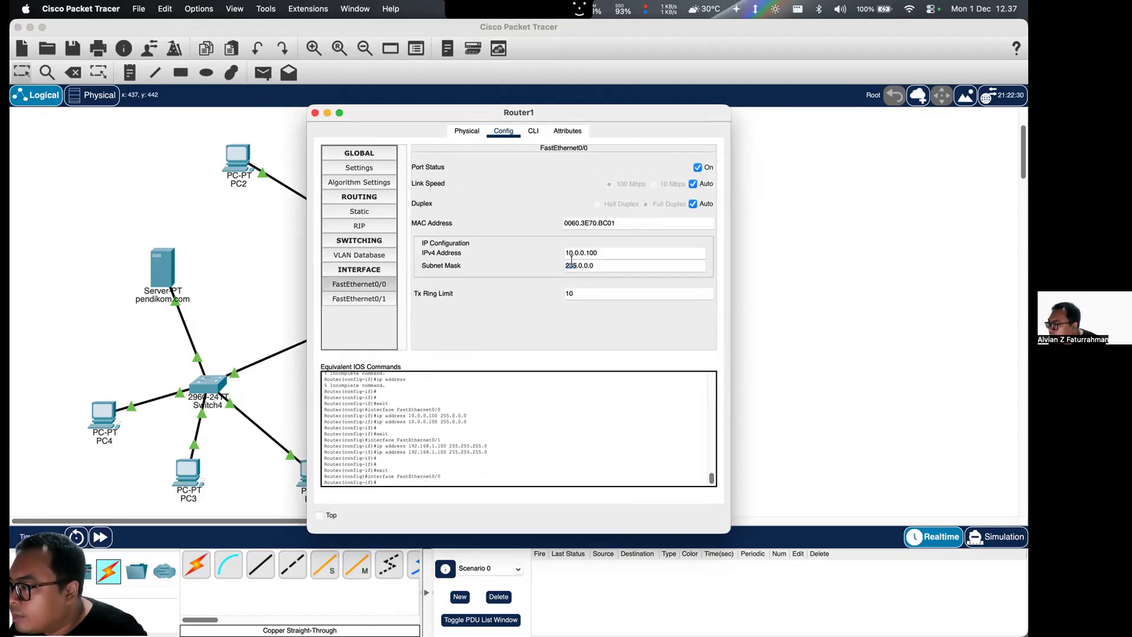
click(588, 254)
double_click(582, 266)
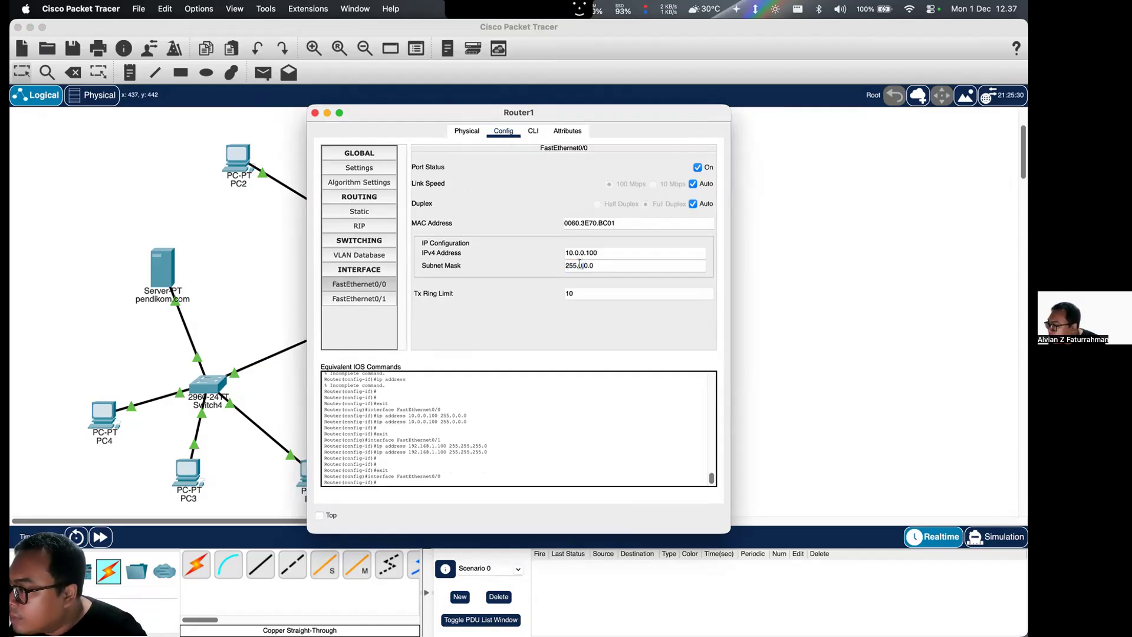
key(super+c)
key(super+c)
drag(566, 264, 579, 264)
key(super+c)
click(579, 264)
text(255.)
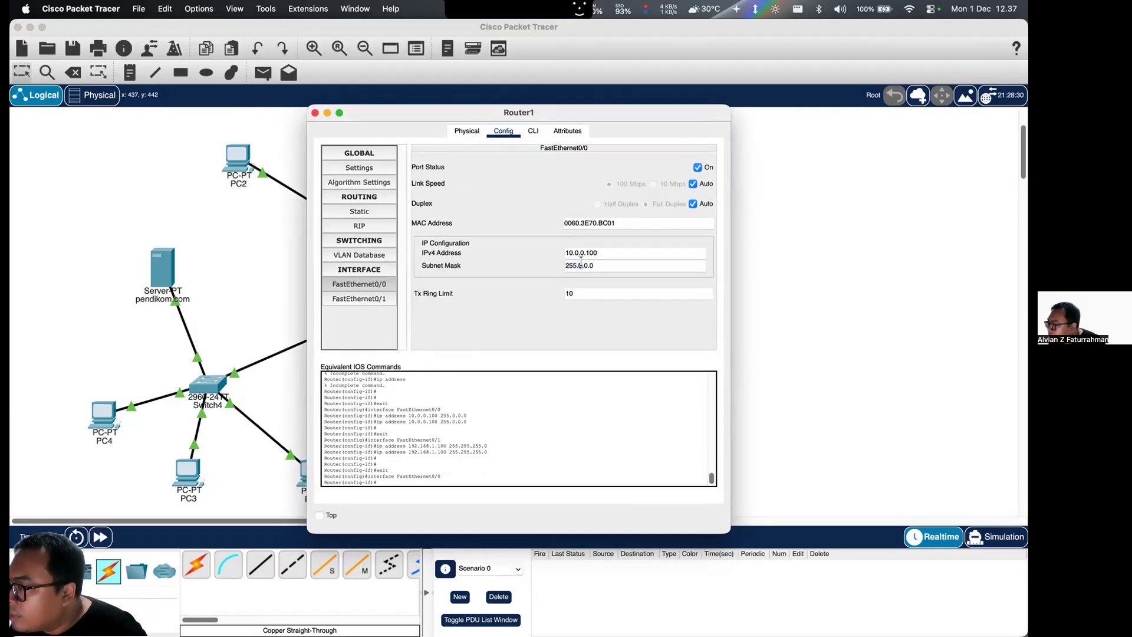
double_click(592, 261)
click(592, 261)
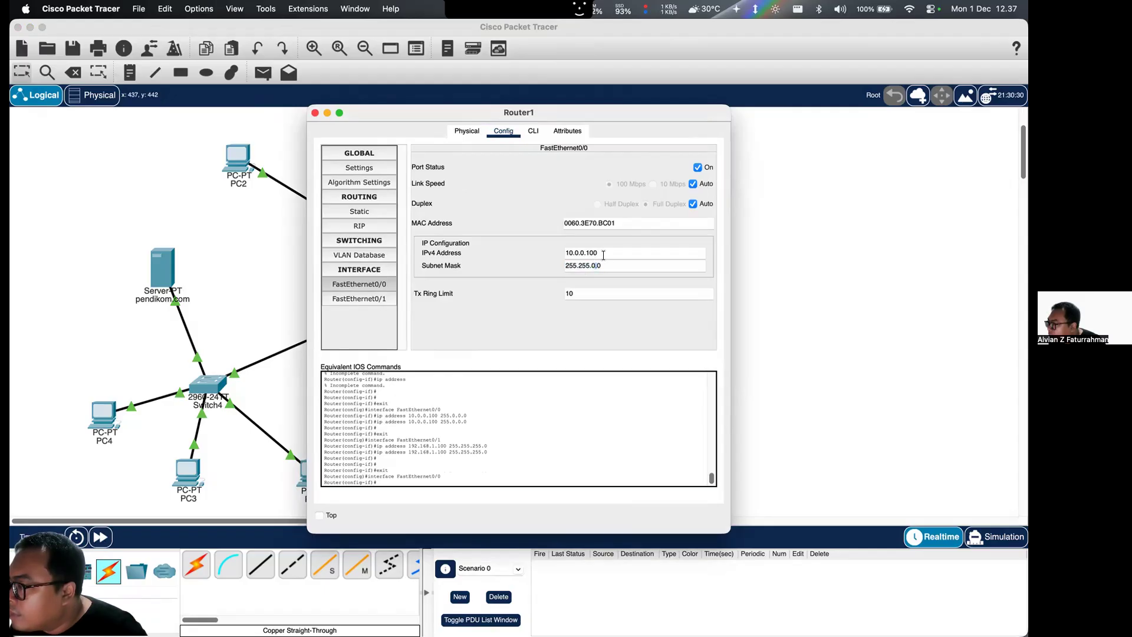
key(shift+super+c)
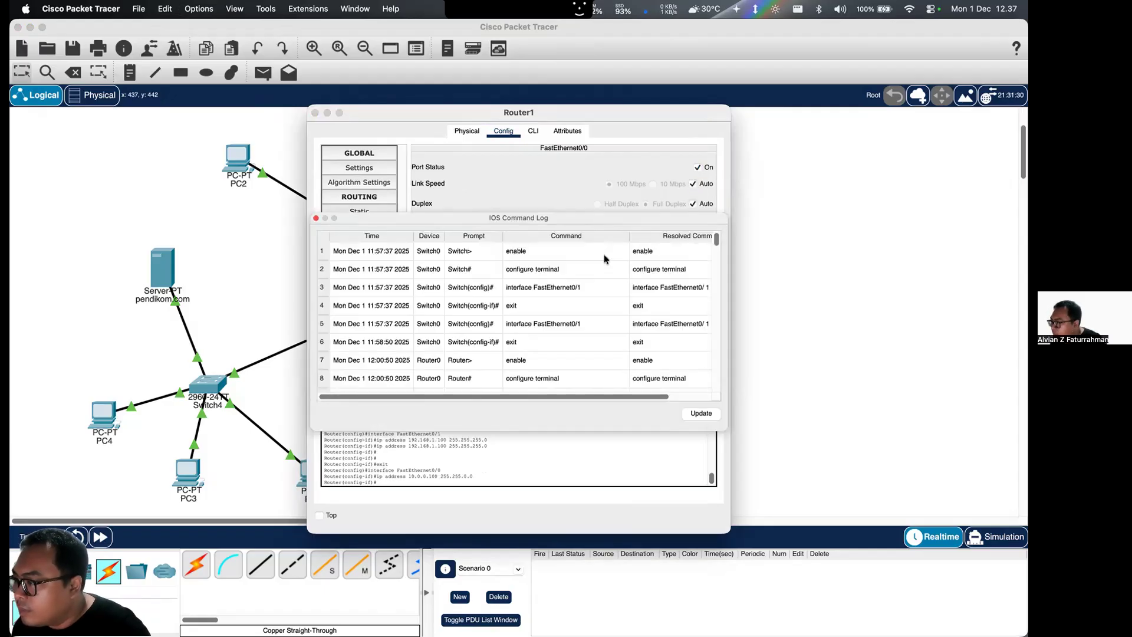
click(316, 218)
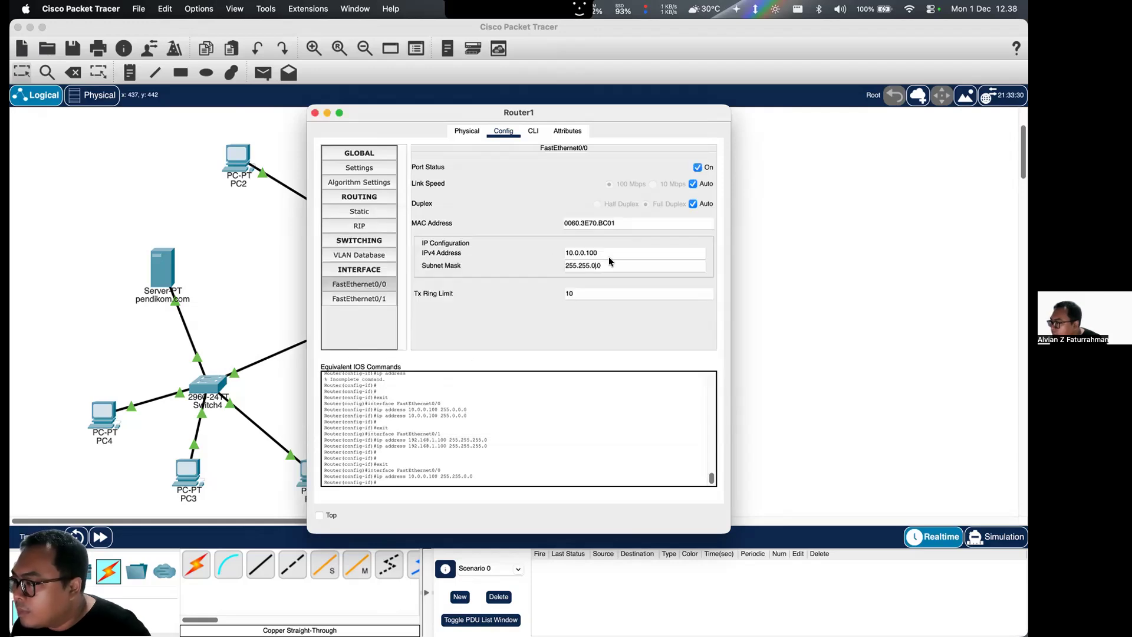
key(BackSpace)
text(255.)
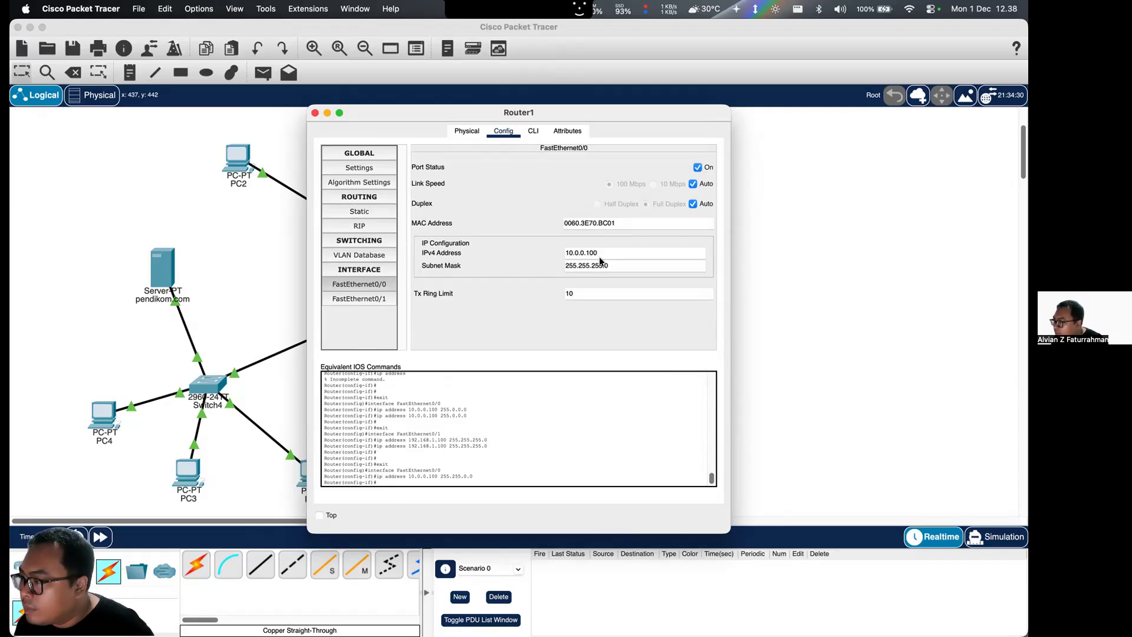
- Try to set the IPv4 address of Router1's FastEthernet0/0 to 192.168.1.1, and dismiss the warning
key(shift+Tab)
text(192.168.1.1)
key(Return)
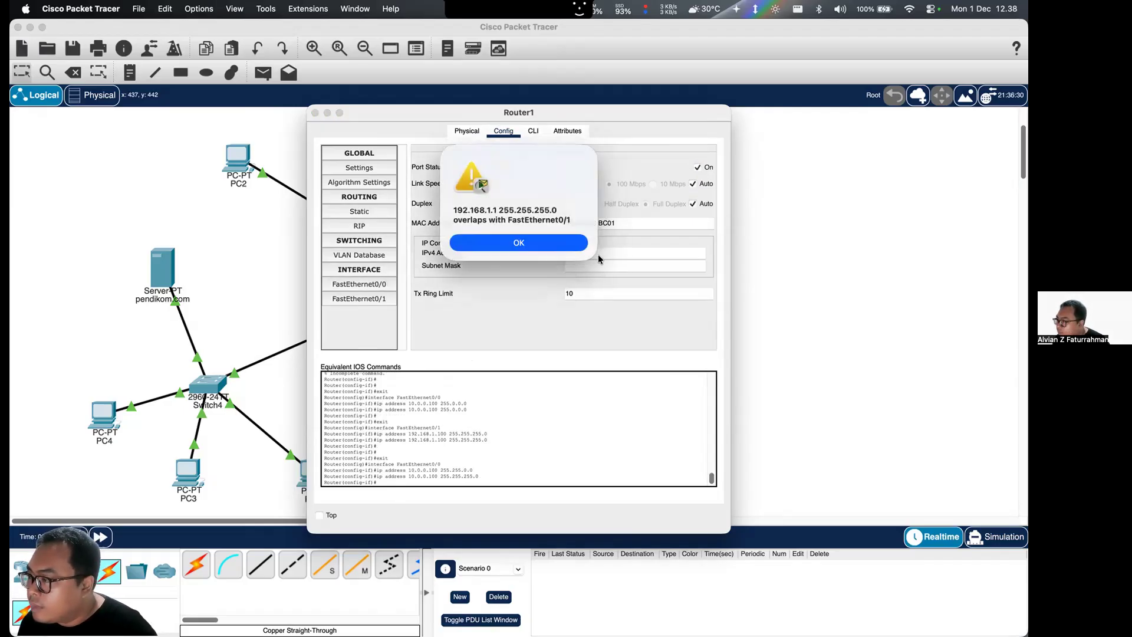
click(567, 243)
- Clear the IPv4 address and subnet mask of FastEthernet0/1 on Router1, and close the router's window
click(354, 298)
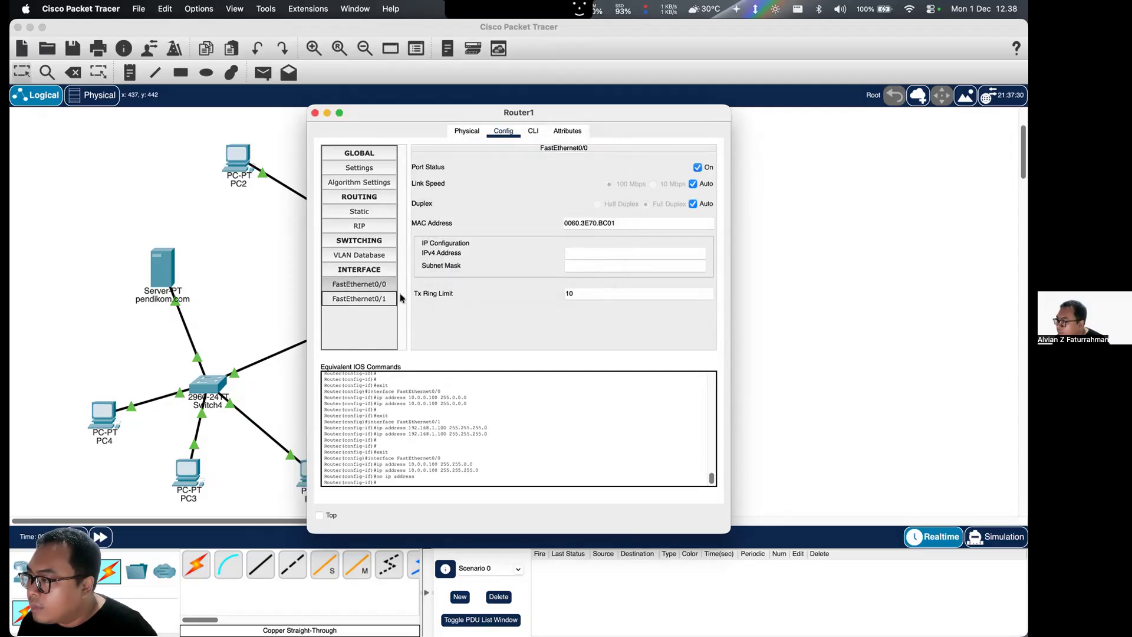
triple_click(588, 251)
key(BackSpace)
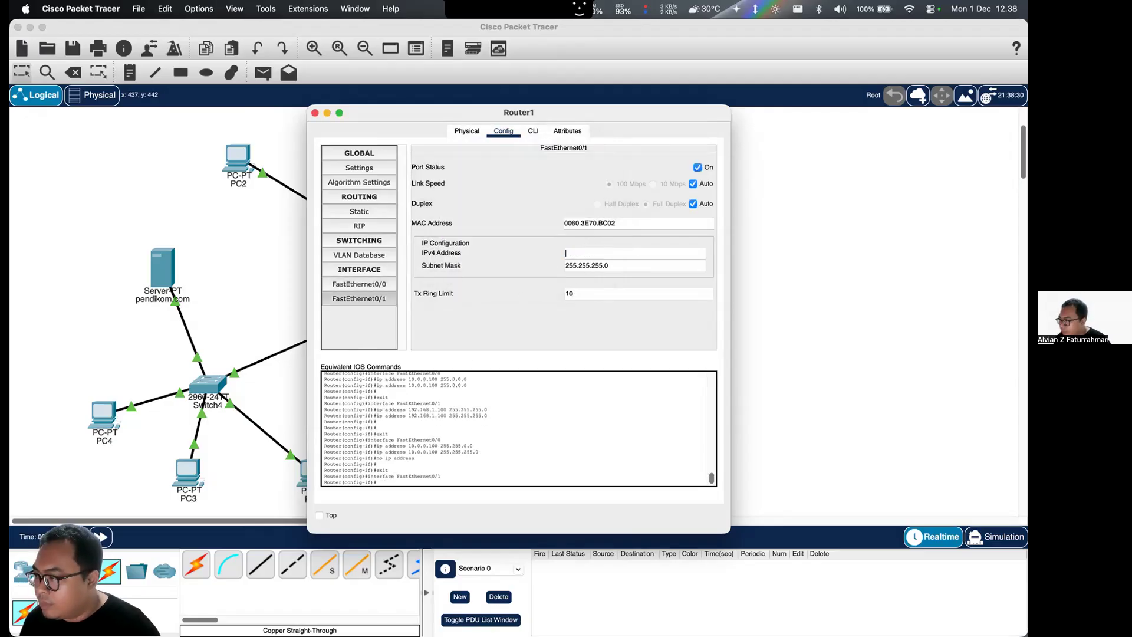
click(614, 264)
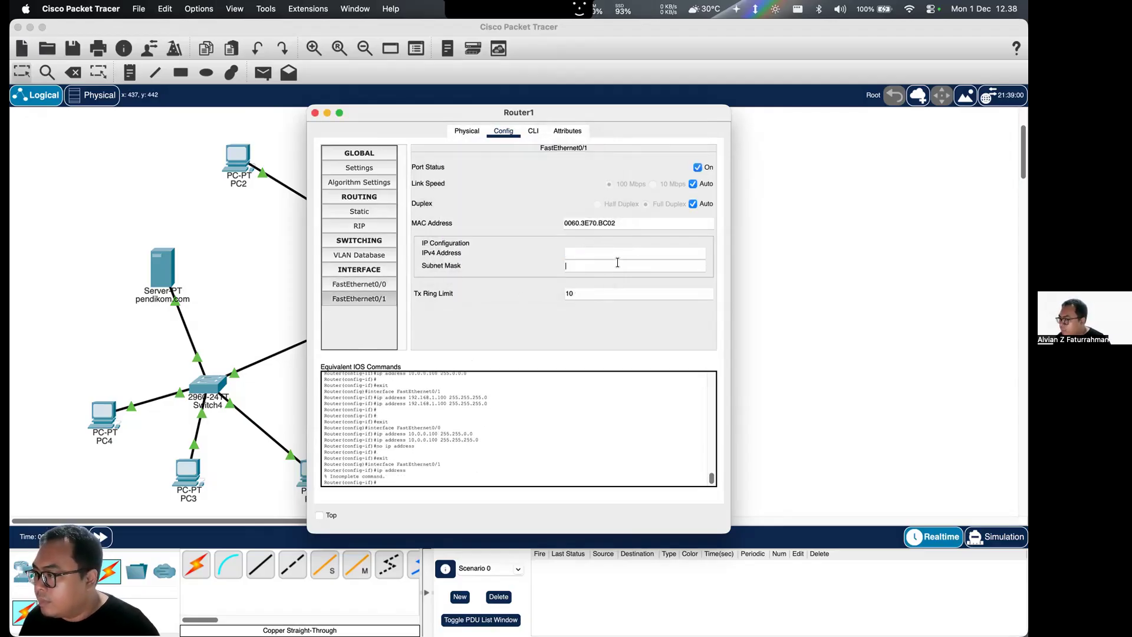
click(317, 114)
- Set Router1's FastEthernet0/0 to IPv4 address 192.168.1.100 with subnet mask 255.255.255.0
click(356, 323)
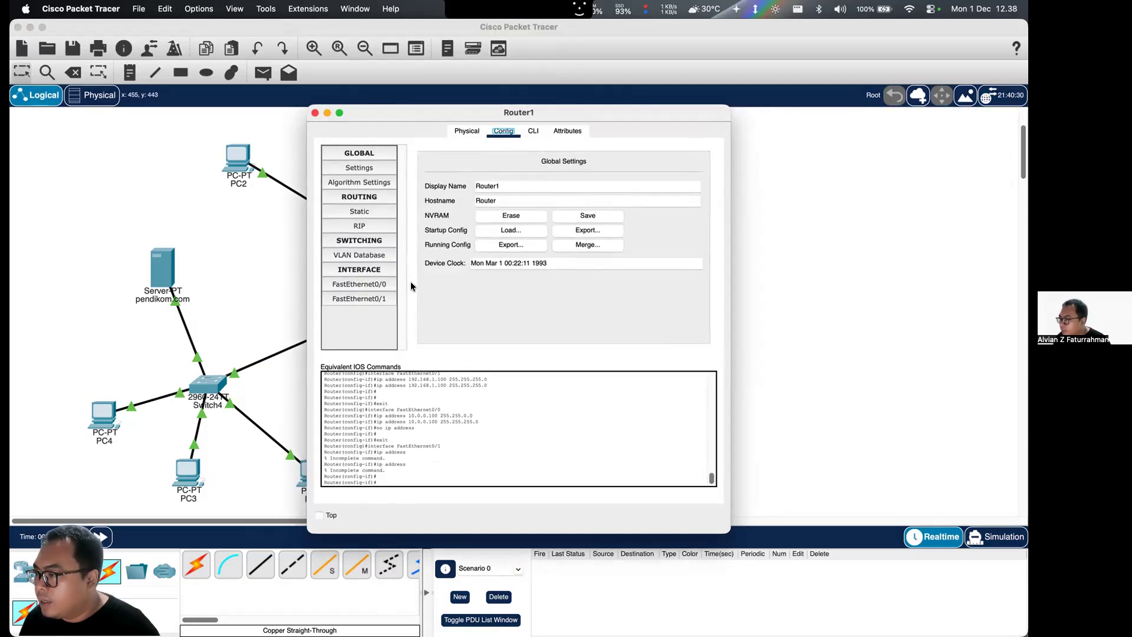
click(359, 284)
click(614, 253)
text(192.168.1.100)
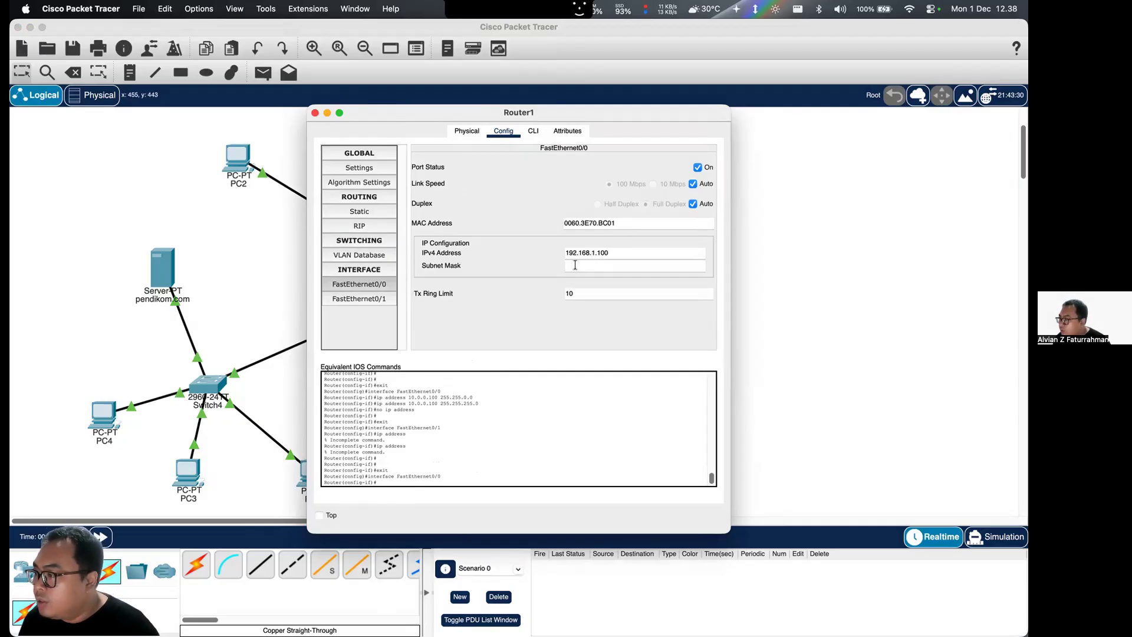
click(575, 265)
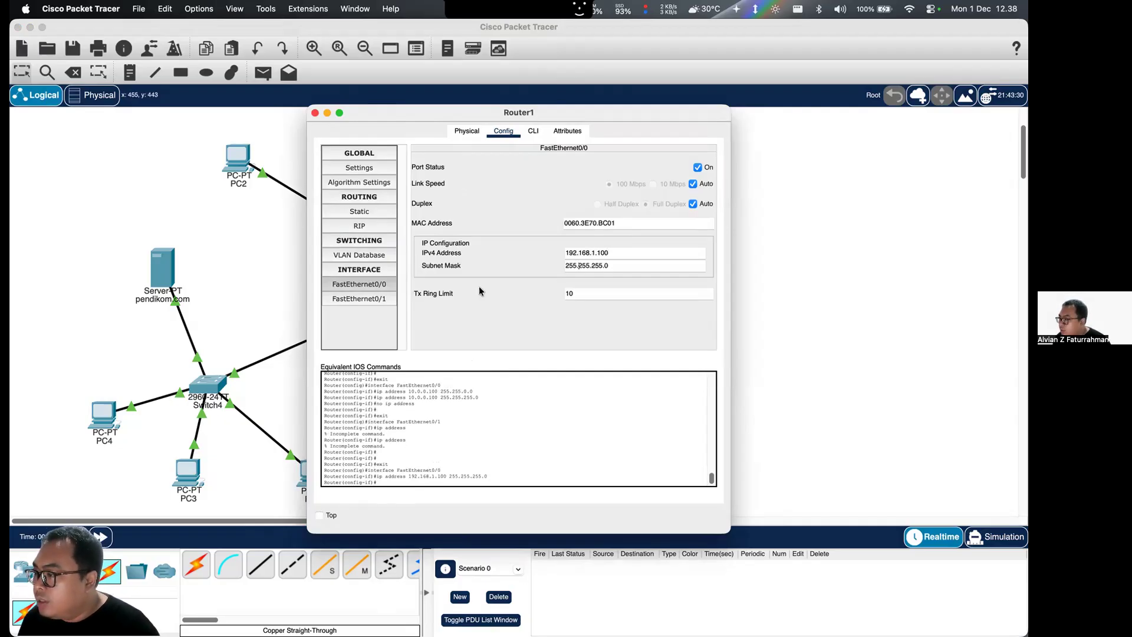
- Set Router1's FastEthernet0/1 to IPv4 address 10.0.0.100 with subnet mask 255.0.0.0, and reposition the router between the two switches
click(359, 299)
click(577, 252)
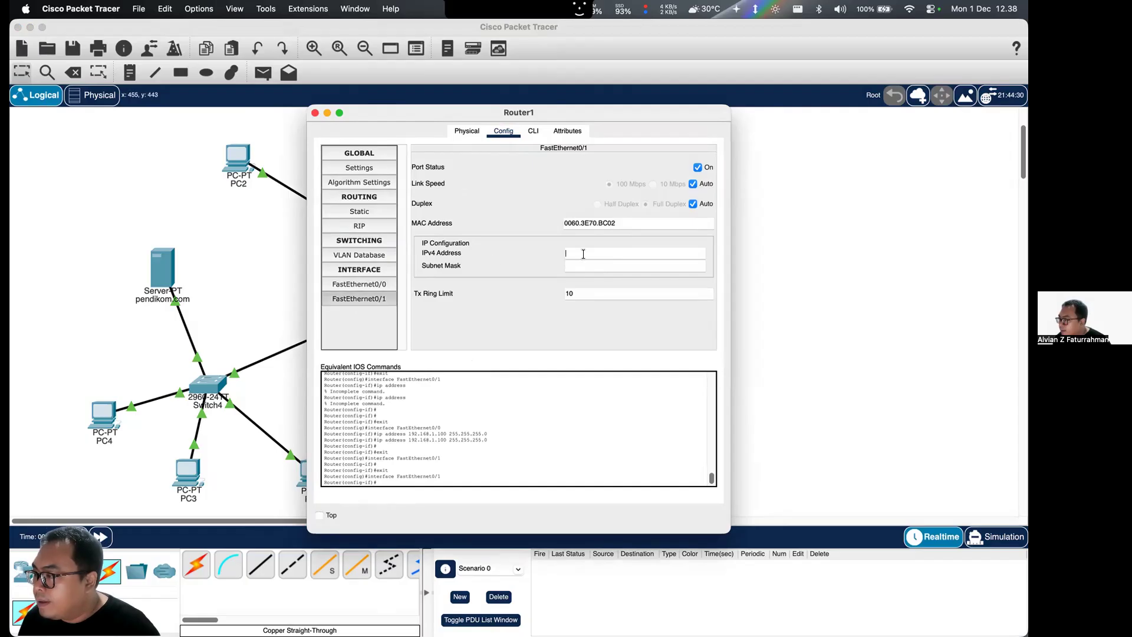
text(10.0.0.100)
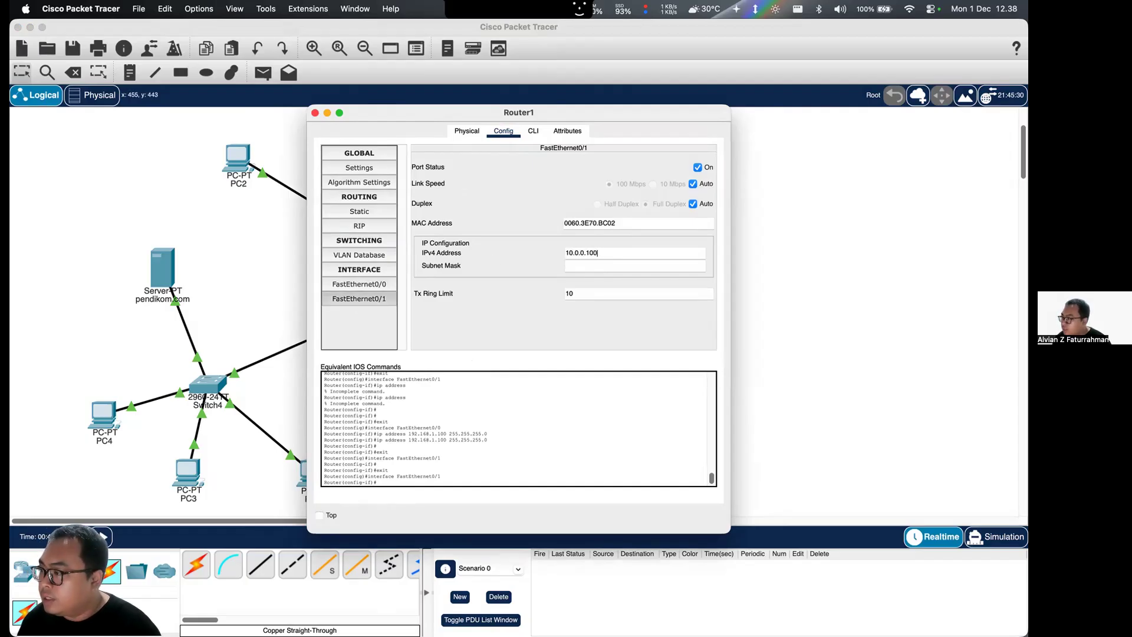
key(Tab)
click(553, 349)
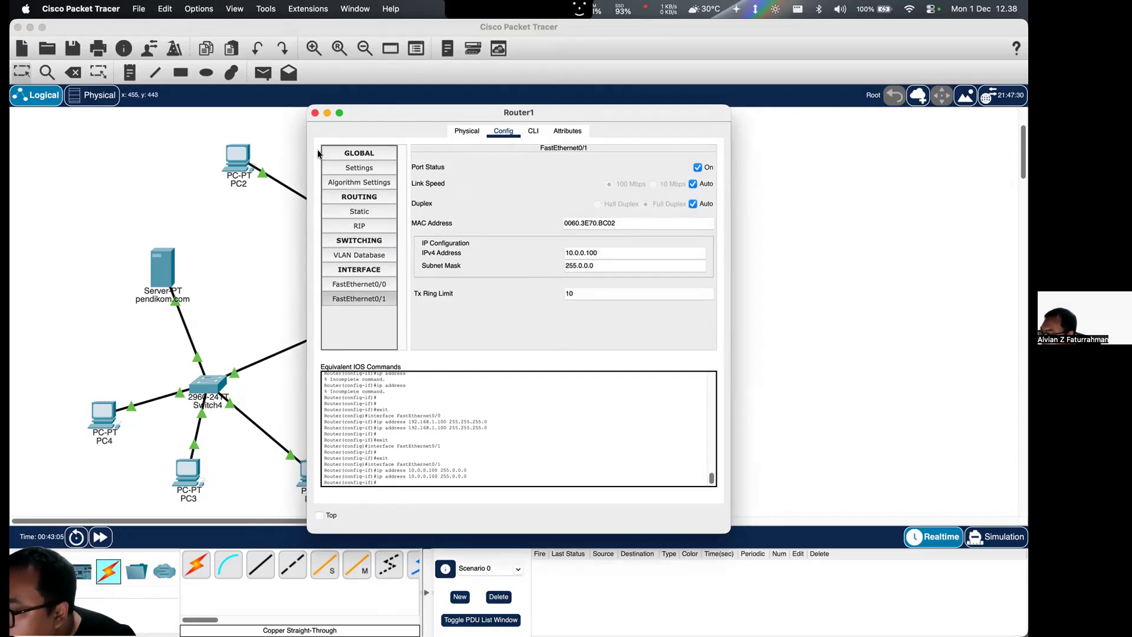
click(315, 113)
drag(358, 332, 297, 313)
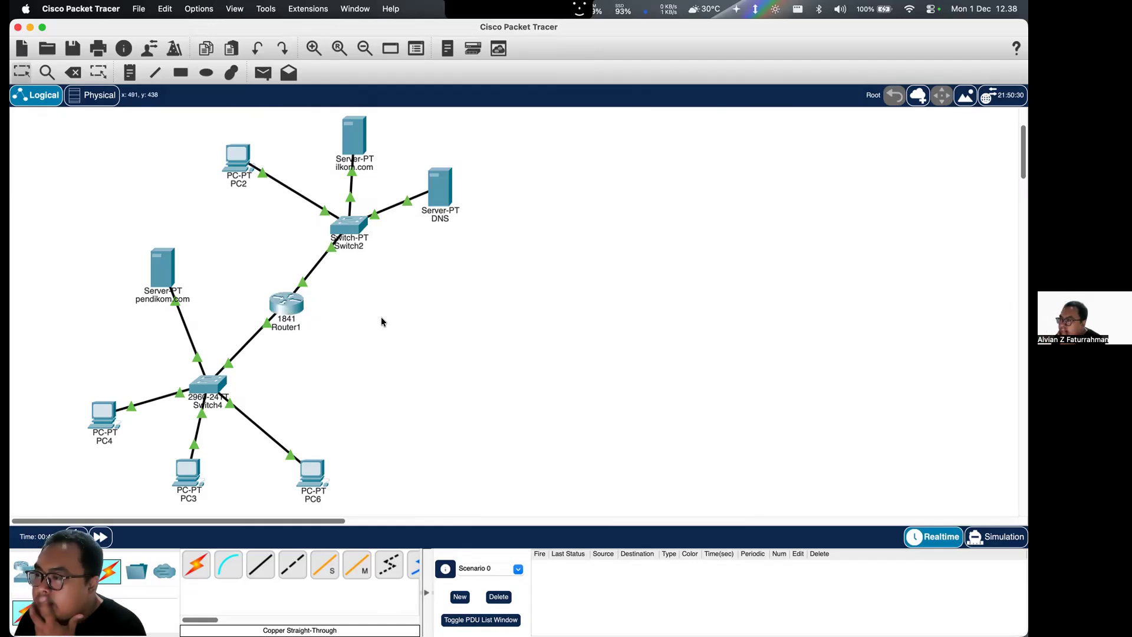
- Check the port configuration of Switch2's FastEthernet0/1, and close the switch's window
click(348, 231)
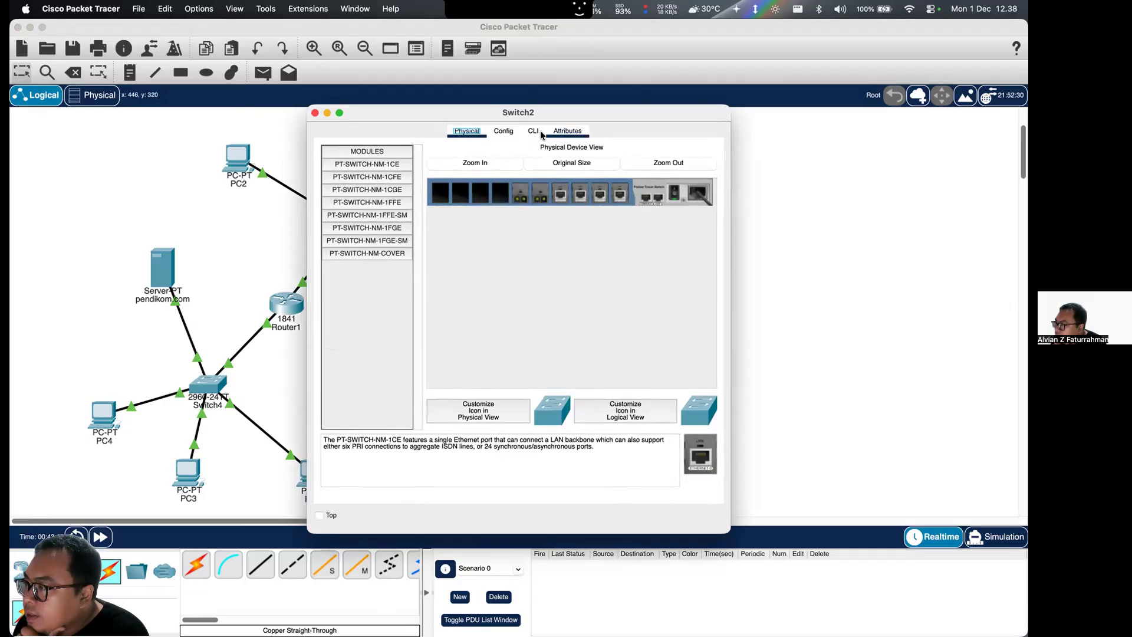
click(496, 133)
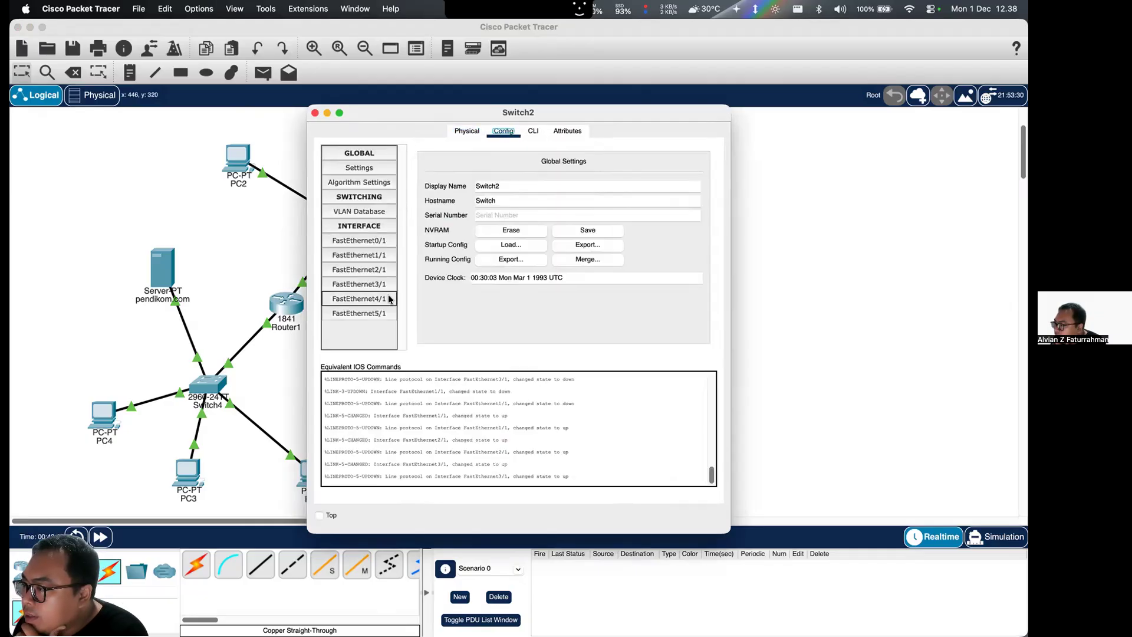
click(380, 239)
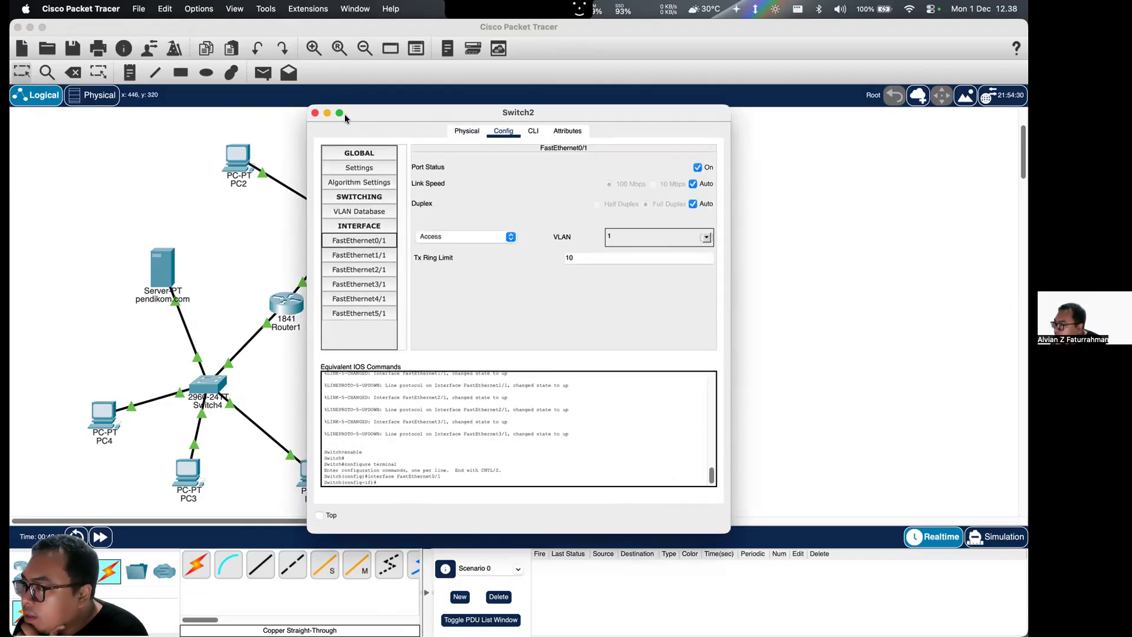
click(315, 113)
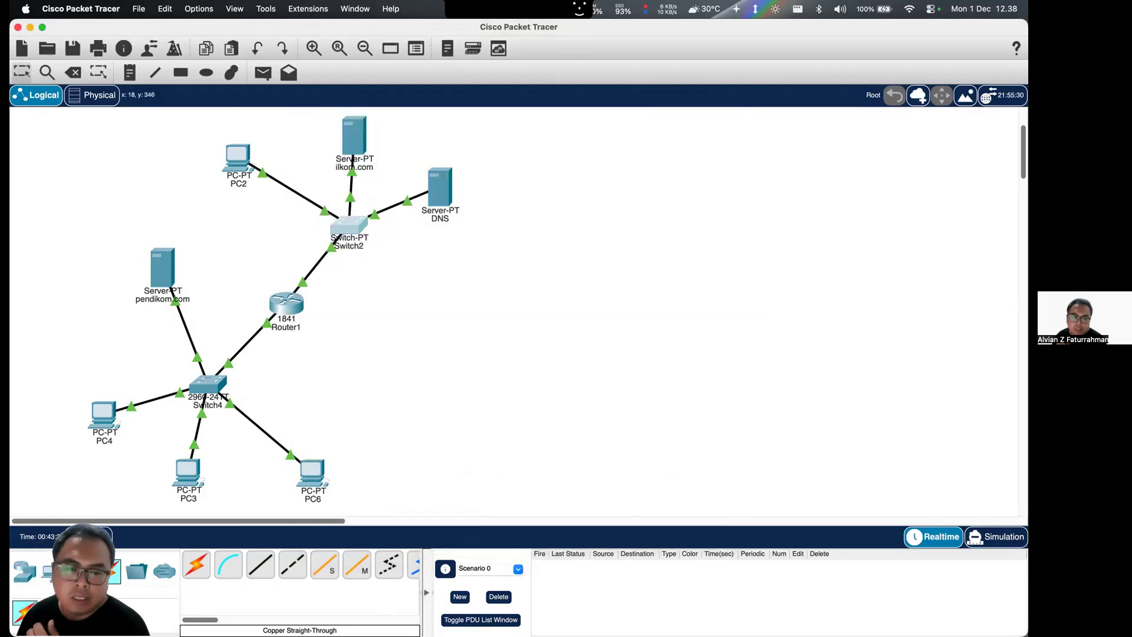